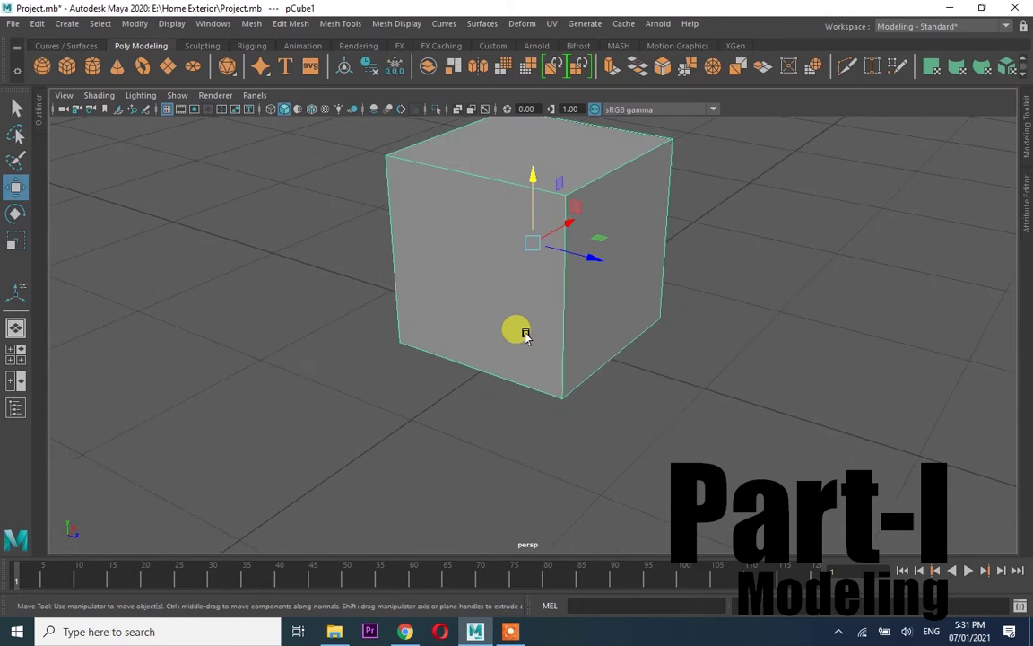
Scale the cube thinner along Z from a top-down view
drag(525, 337, 334, 246)
scroll(529, 362, down, 3)
key(r)
mouse_move(532, 358)
mouse_down()
mouse_move(531, 350)
mouse_move(677, 274)
mouse_up()
key(w)
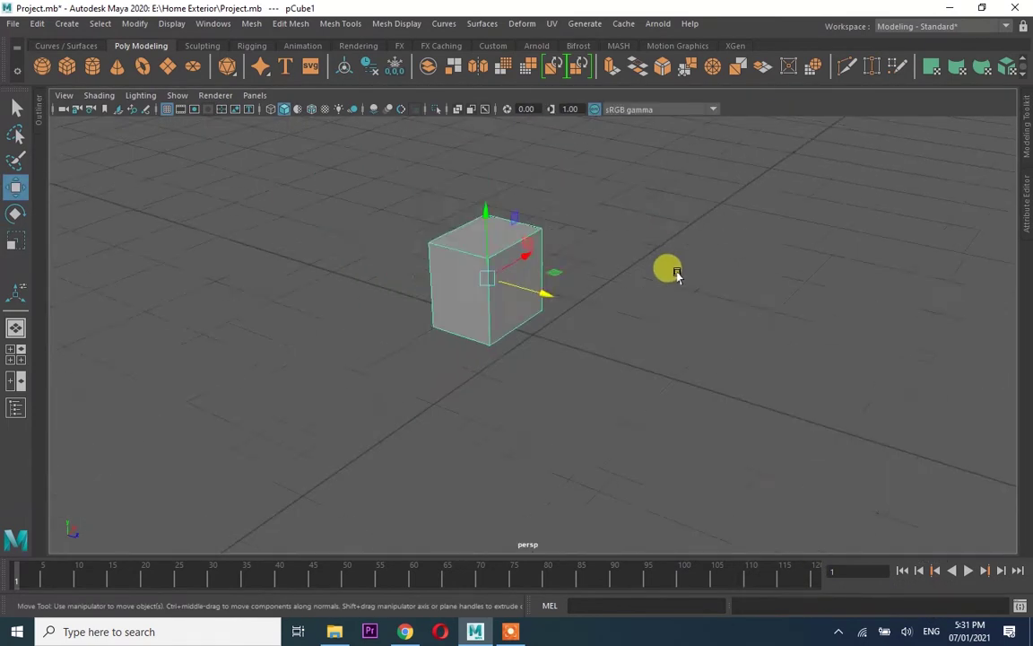
key(f)
scroll(572, 364, down, 2)
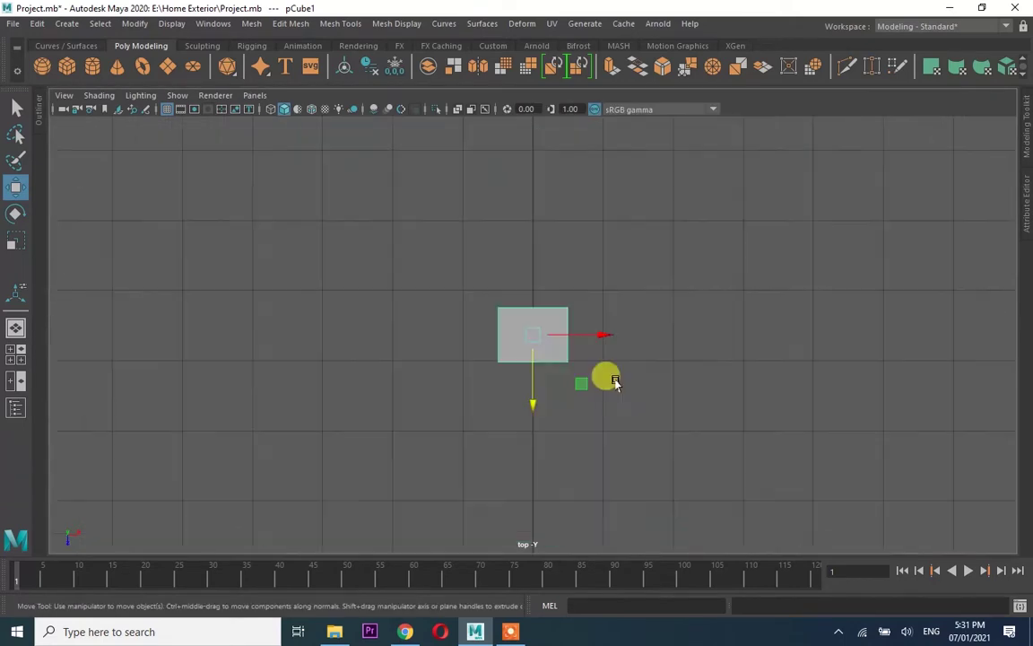
Select the vertices at one end of the cube and drag them along X into a long bar
right_click(506, 307)
right_drag(507, 307, 446, 251)
alt+drag(530, 313, 711, 271)
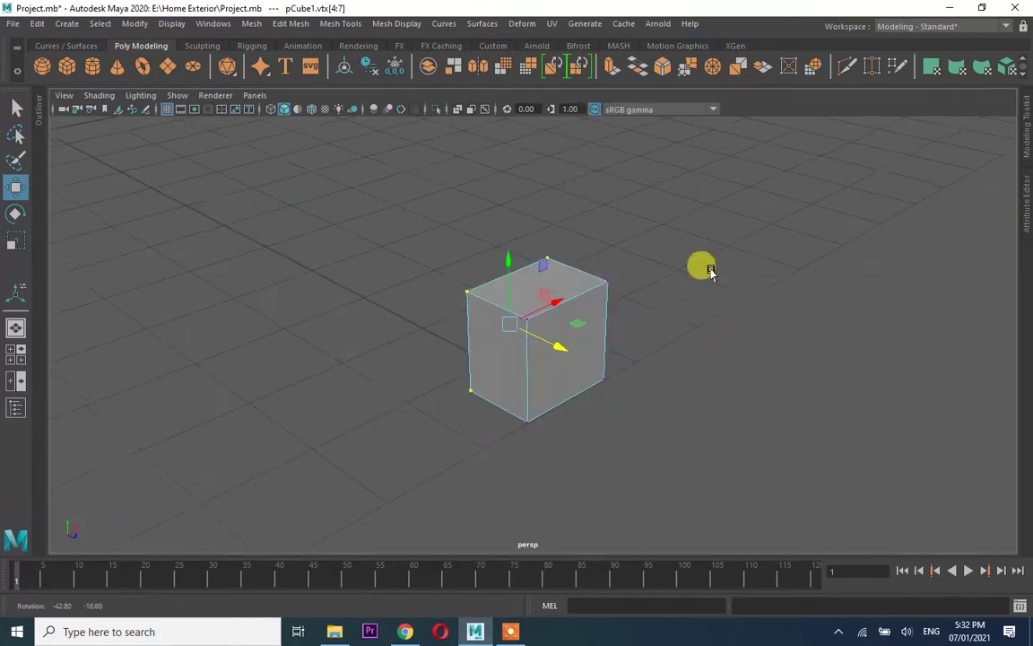
scroll(632, 354, down, 3)
mouse_move(592, 341)
alt+mouse_down()
mouse_move(507, 319)
mouse_move(556, 274)
mouse_move(588, 327)
mouse_move(1005, 327)
alt+mouse_up()
alt+drag(697, 348, 812, 343)
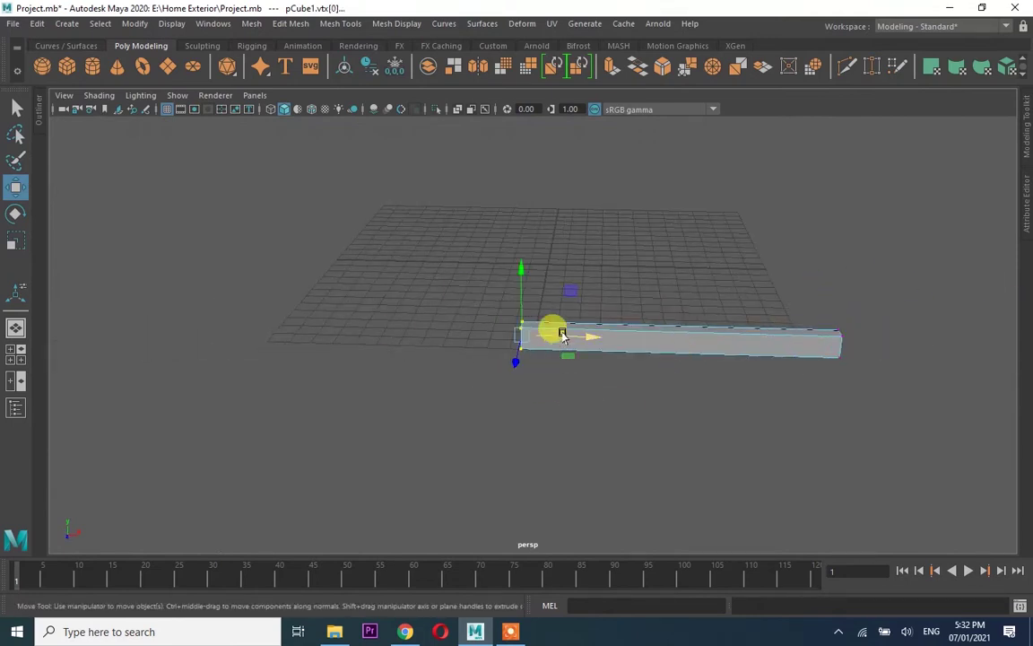
alt+drag(561, 335, 552, 361)
Raise the top vertices in the side view so the bar becomes a tall wall
key(space)
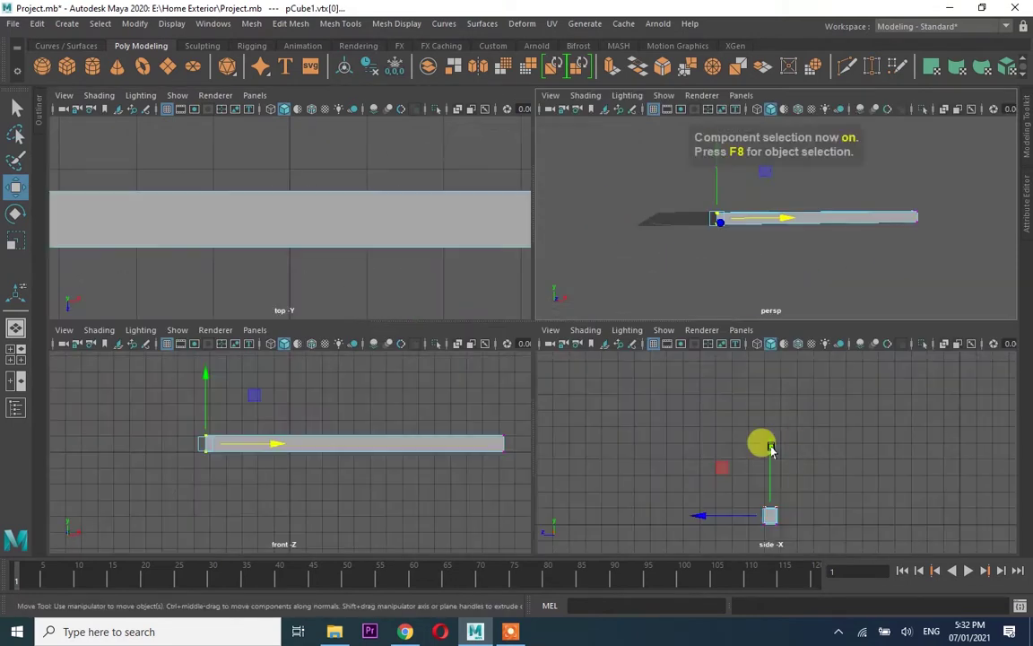
drag(768, 443, 766, 385)
scroll(502, 453, down, 1)
drag(502, 453, 495, 434)
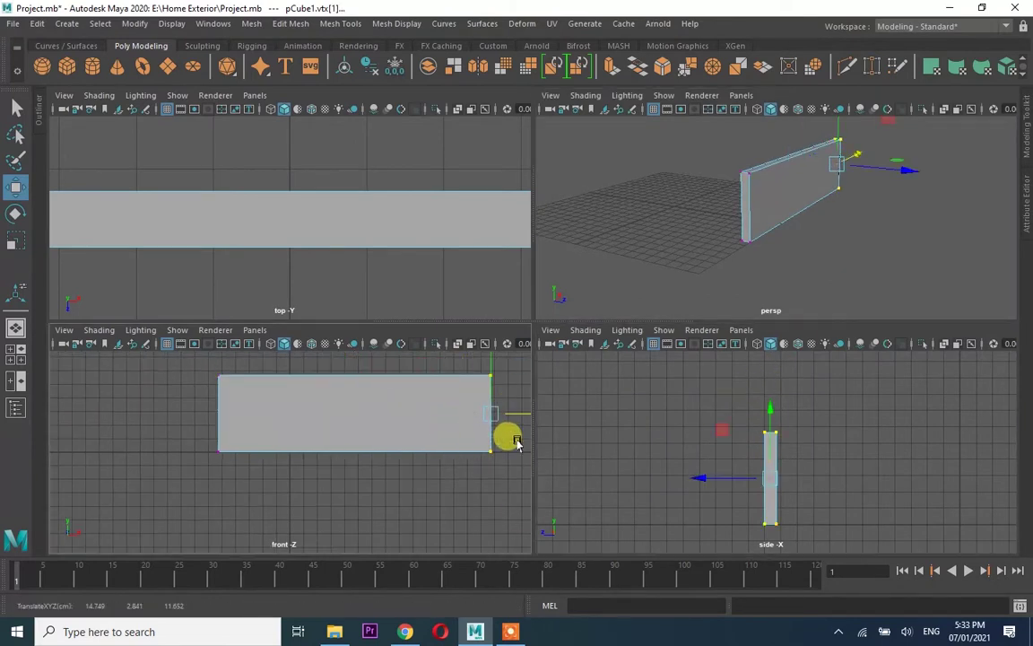
alt+drag(628, 215, 745, 254)
key(space)
key(F8)
Center the wall's pivot and delete its non-deformer history
click(135, 24)
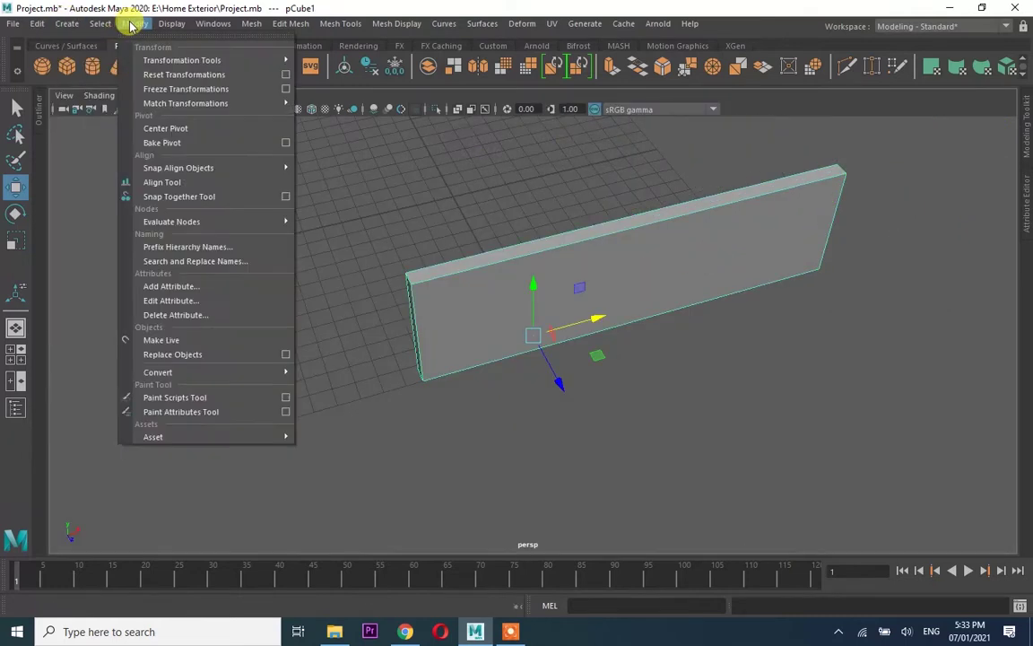
click(188, 126)
click(37, 23)
click(249, 208)
mouse_move(604, 316)
alt+mouse_down()
mouse_move(431, 334)
mouse_move(574, 303)
alt+mouse_up()
Insert an edge loop and extrude the wall's end face into a second arm
click(339, 23)
click(364, 132)
mouse_move(448, 340)
alt+mouse_down()
mouse_move(510, 380)
mouse_move(484, 191)
mouse_move(392, 325)
mouse_move(297, 253)
alt+mouse_up()
right_drag(298, 254, 300, 361)
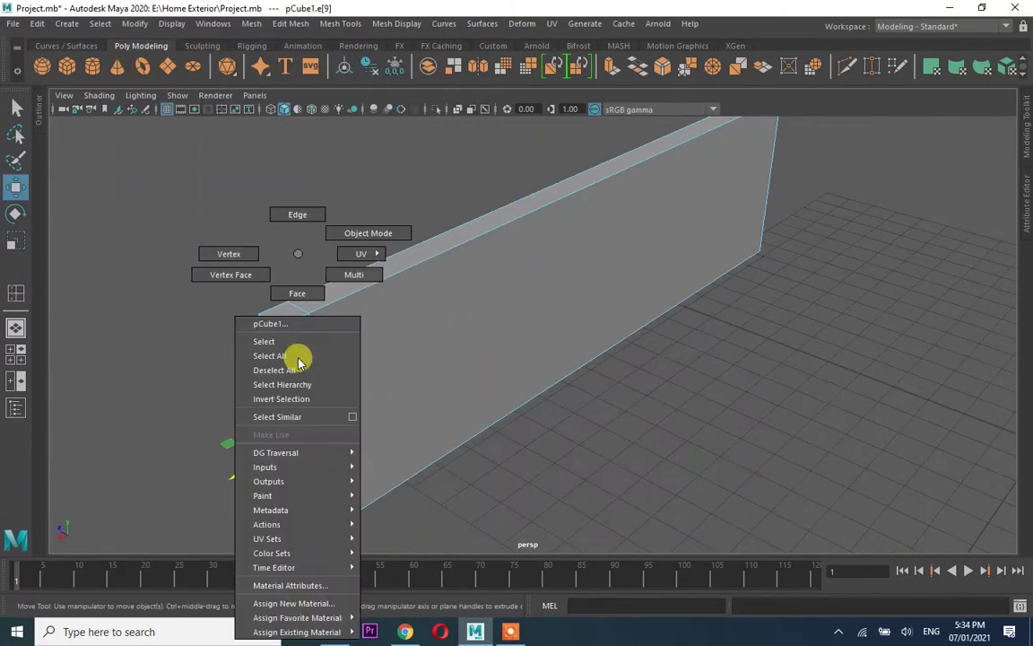
click(288, 346)
key(ctrl+e)
mouse_move(261, 399)
alt+mouse_down()
mouse_move(339, 337)
mouse_move(548, 428)
mouse_move(465, 267)
alt+mouse_up()
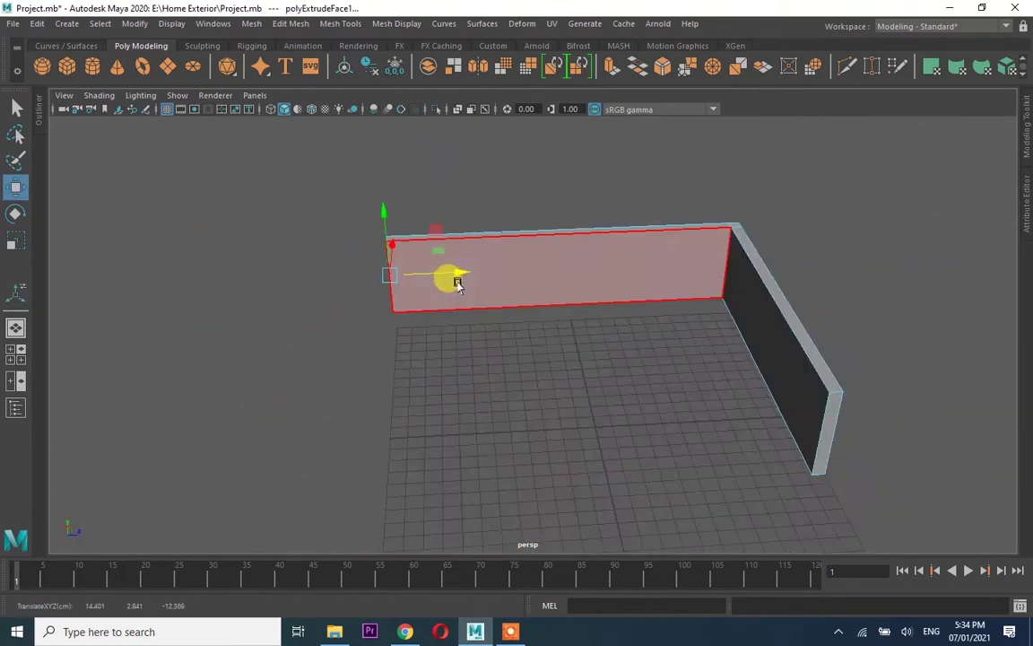
Create a new polygon cube and place it on top of the wall
mouse_move(457, 282)
alt+mouse_down()
mouse_move(517, 299)
mouse_move(574, 362)
mouse_move(593, 364)
alt+mouse_up()
key(F8)
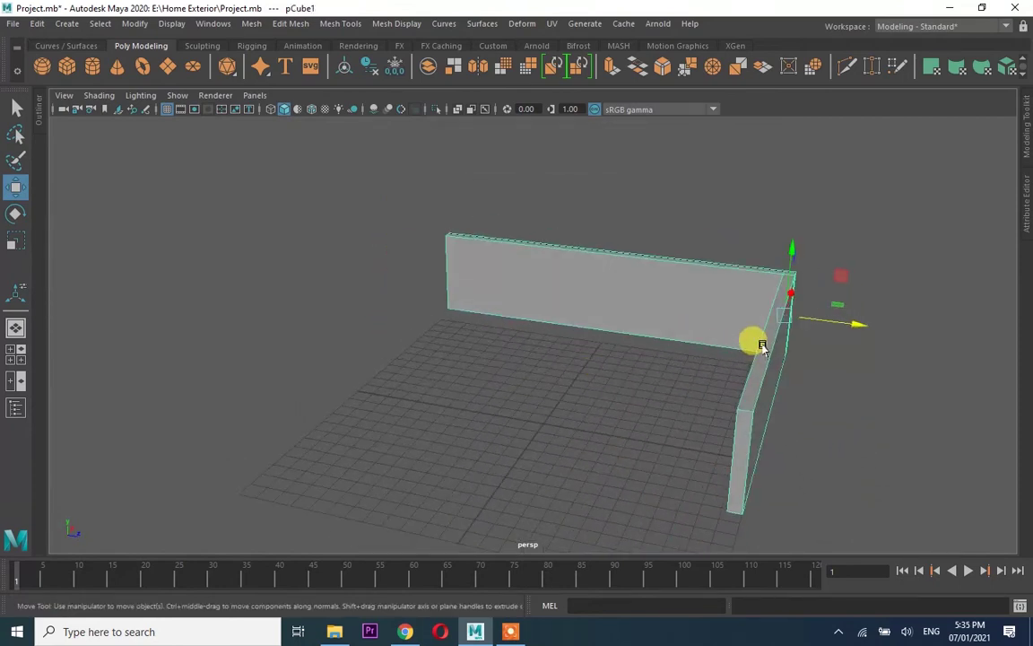
click(68, 65)
mouse_move(571, 365)
alt+mouse_down()
mouse_move(684, 408)
mouse_move(526, 138)
mouse_move(601, 337)
mouse_move(492, 319)
mouse_move(286, 335)
mouse_move(540, 346)
alt+mouse_up()
Flatten the new cube in the wireframe top and side views
key(4)
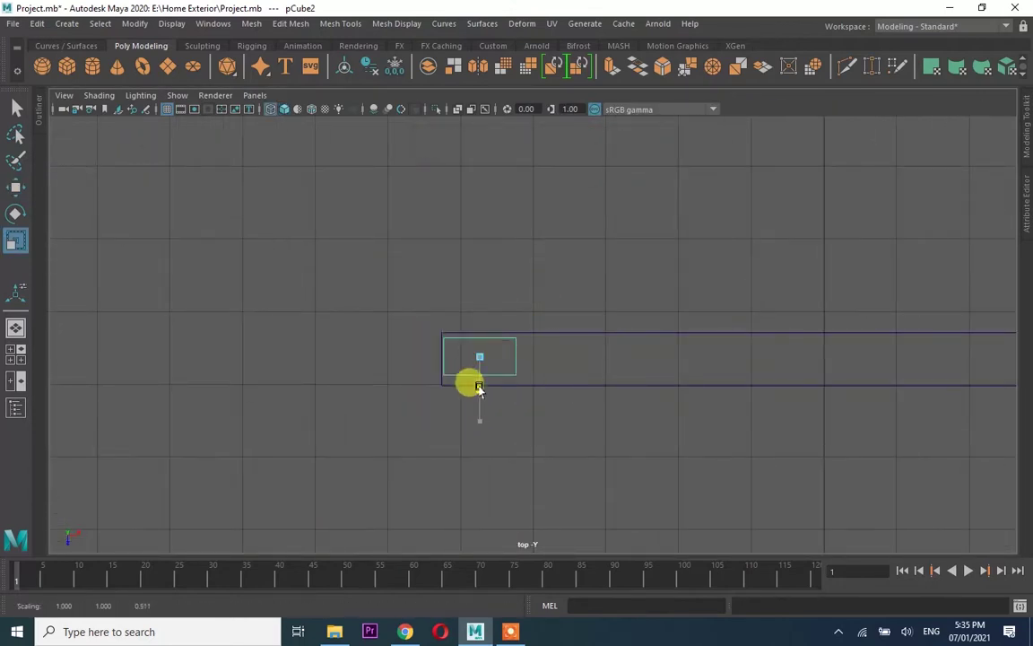
key(space)
key(space)
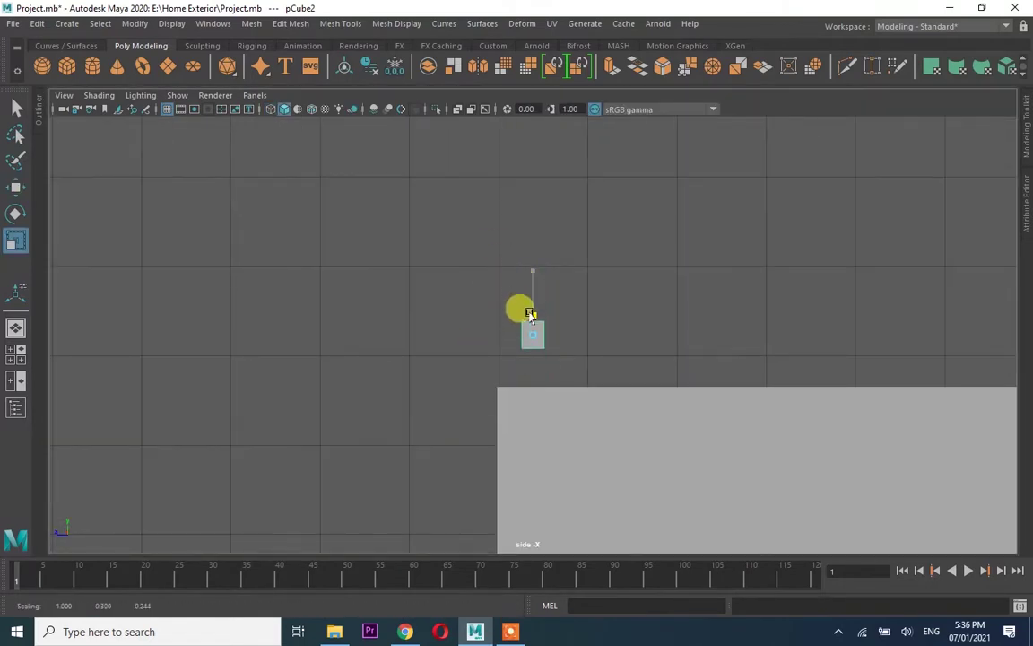
key(f)
scroll(529, 334, down, 5)
scroll(530, 335, up, 2)
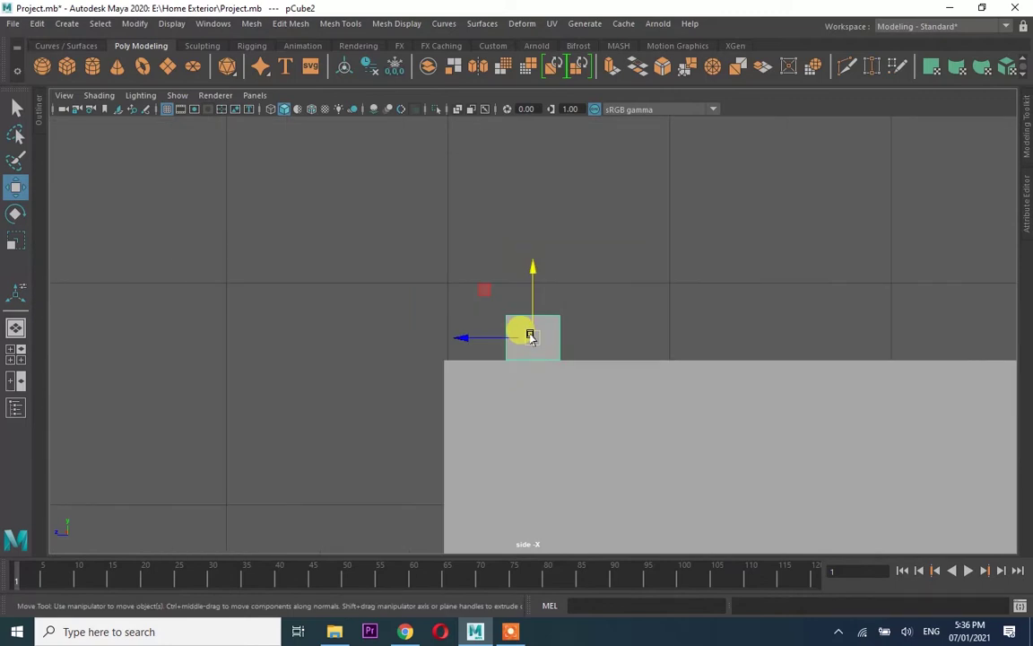
scroll(502, 329, down, 5)
key(space)
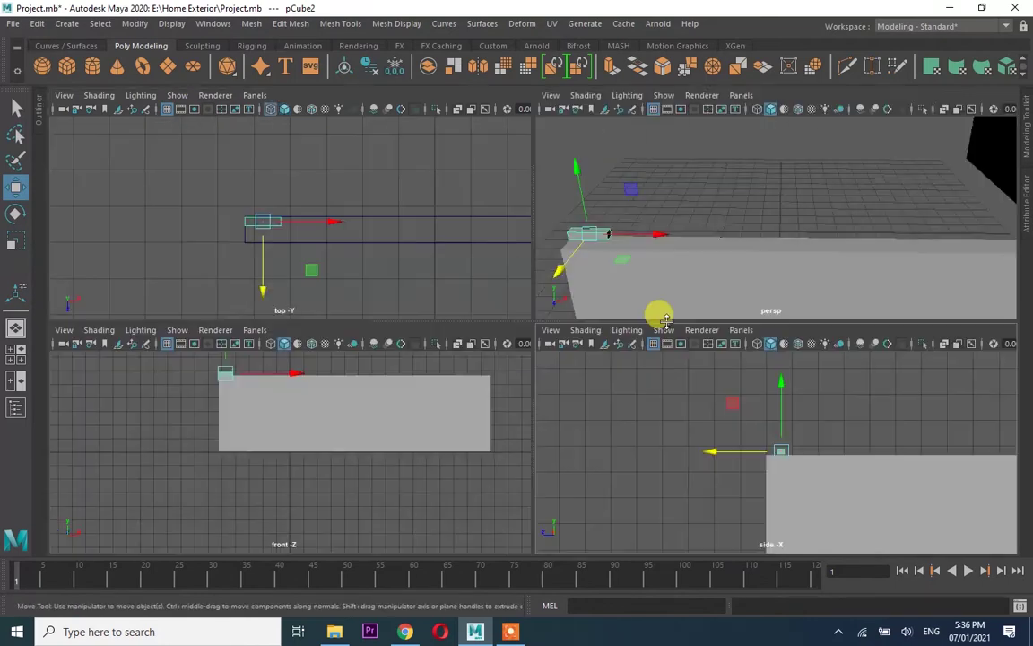
key(space)
alt+drag(500, 348, 579, 361)
Move the cube onto the wall top and stretch its end vertices along X
key(space)
key(space)
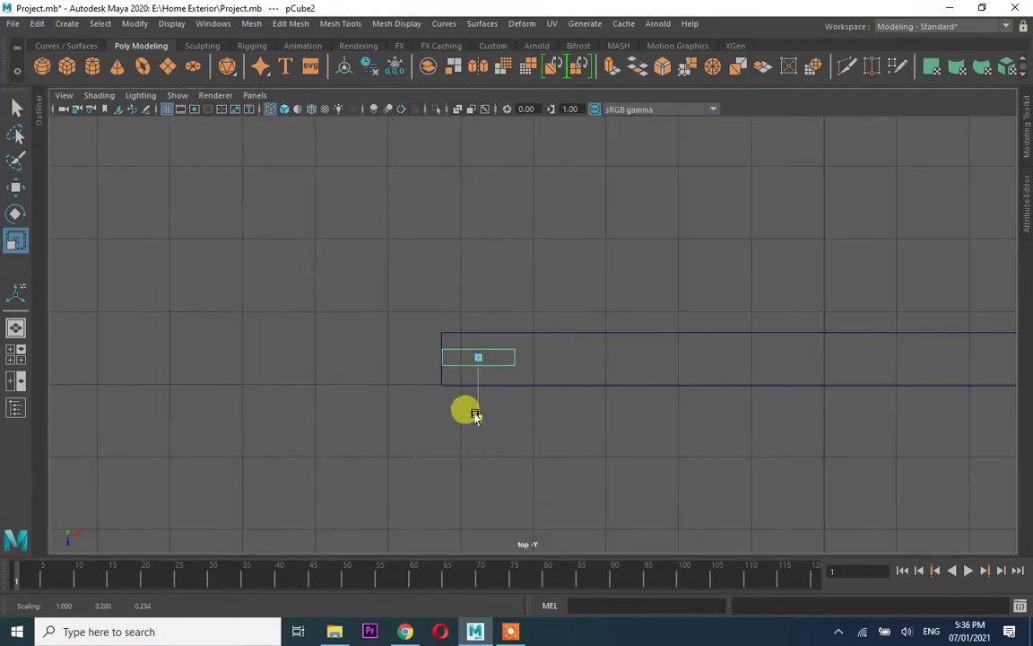
key(space)
key(space)
mouse_move(750, 409)
alt+mouse_down()
mouse_move(536, 512)
mouse_move(448, 499)
alt+mouse_up()
alt+drag(158, 334, 141, 358)
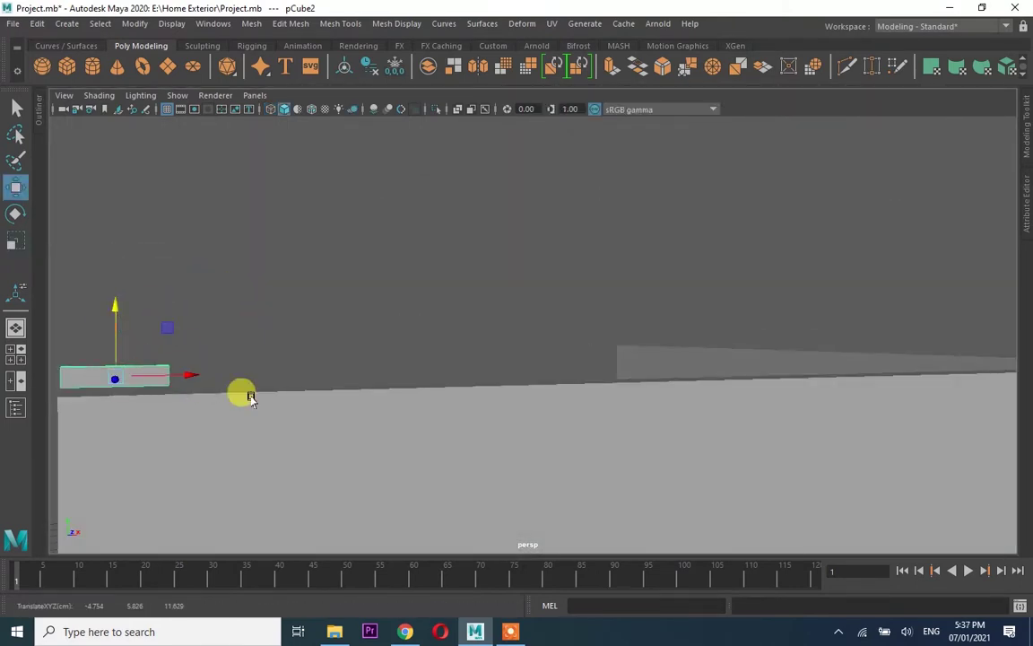
right_drag(146, 376, 149, 345)
mouse_move(153, 341)
mouse_down()
mouse_move(203, 417)
mouse_move(950, 330)
mouse_move(731, 429)
mouse_move(858, 299)
mouse_up()
key(space)
key(space)
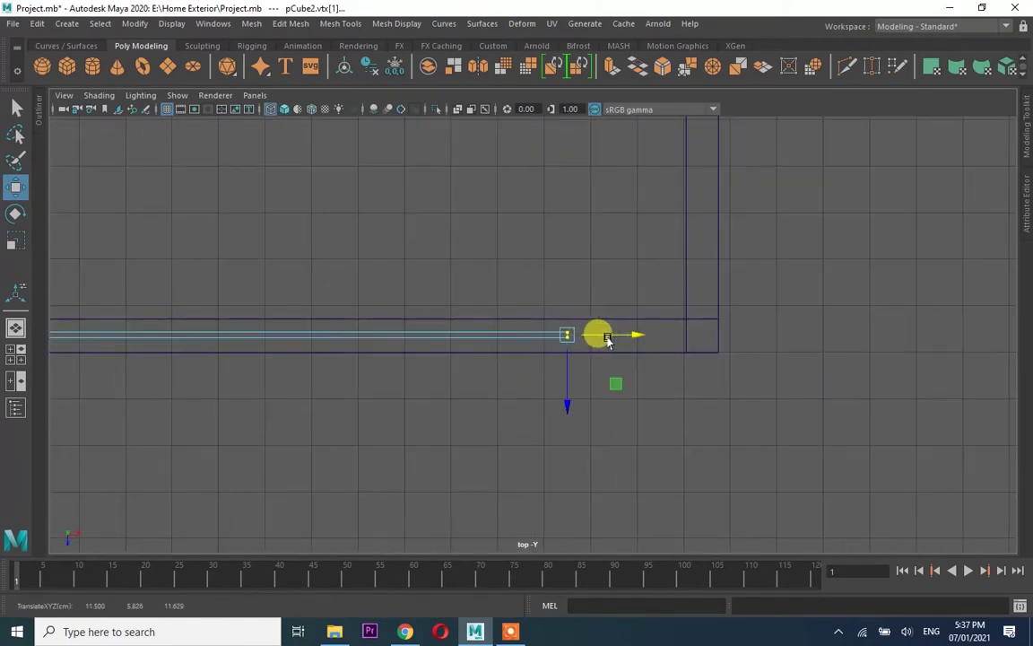
scroll(556, 336, up, 5)
Insert an edge loop across the top beam near the wall corner
click(341, 24)
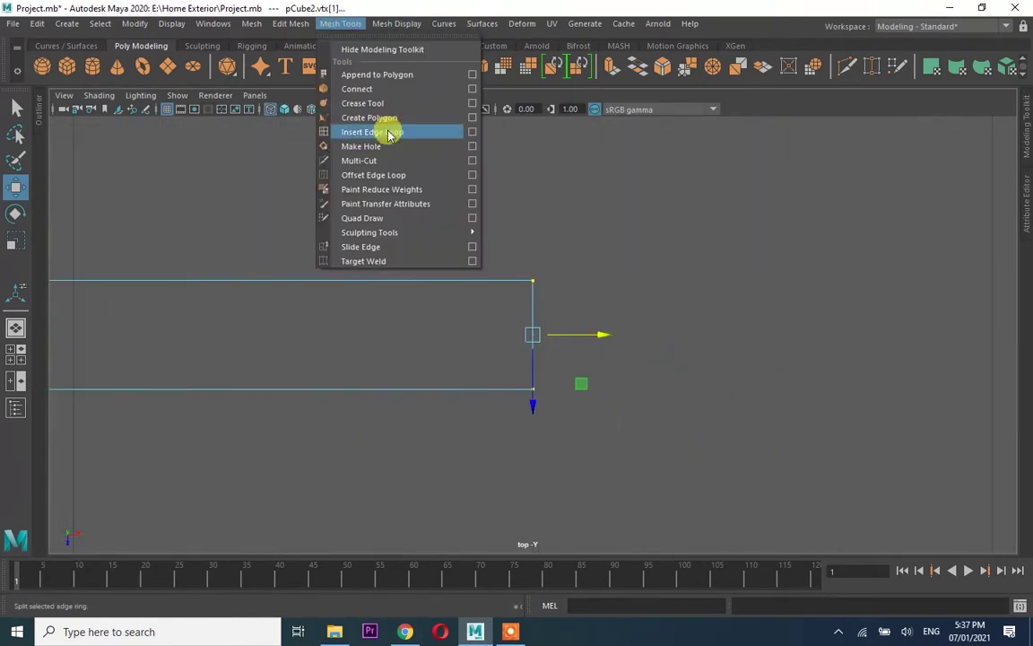
click(387, 132)
drag(452, 280, 420, 280)
key(space)
key(space)
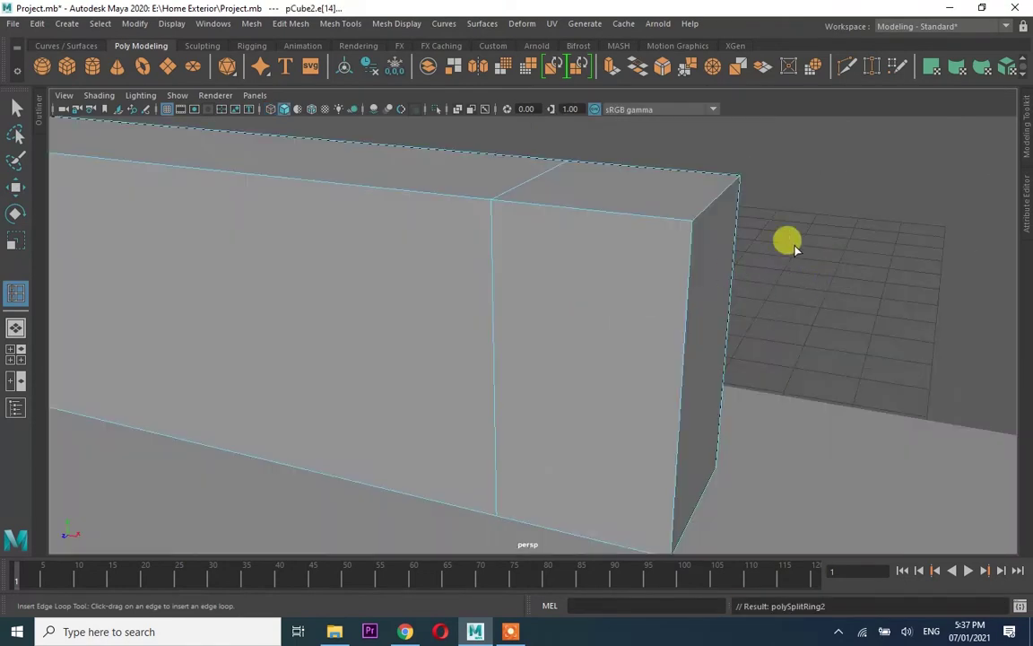
alt+drag(788, 240, 588, 404)
key(space)
scroll(358, 201, up, 2)
key(space)
scroll(447, 292, up, 2)
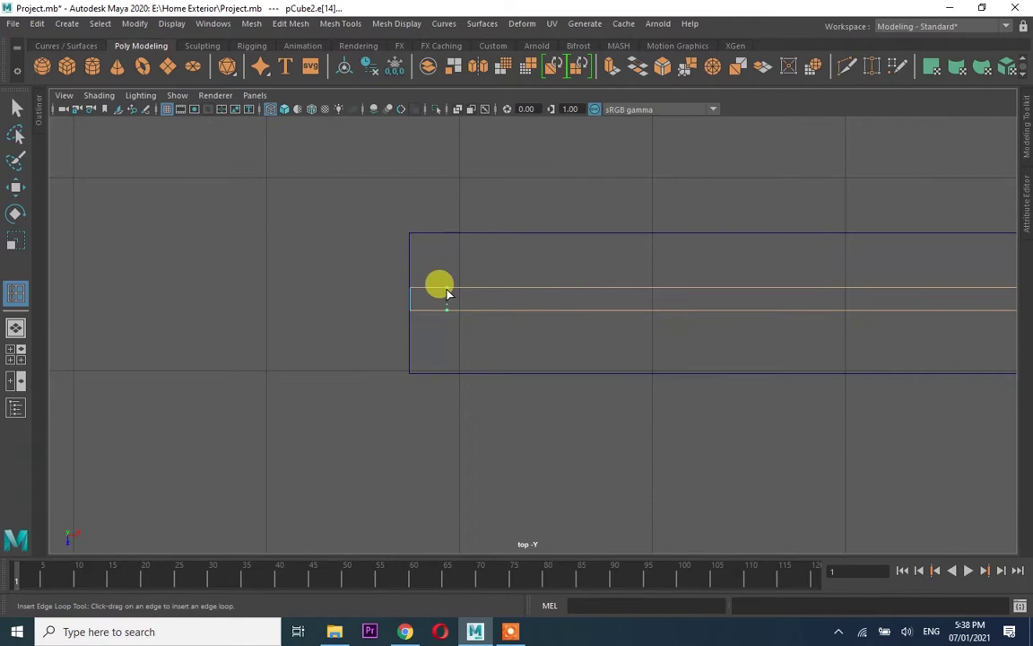
alt+drag(447, 292, 476, 244)
key(space)
Extrude the beam's end face around the corner along the second wall arm
key(space)
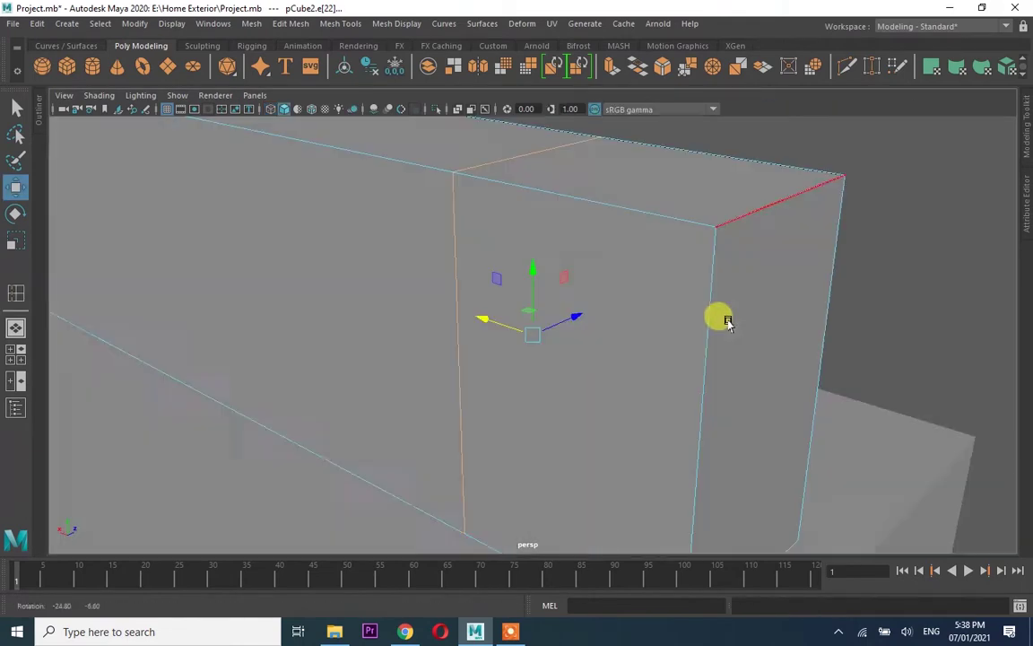
right_drag(569, 253, 569, 296)
key(ctrl+e)
mouse_move(589, 330)
alt+mouse_down()
mouse_move(231, 458)
mouse_move(526, 358)
mouse_move(600, 311)
alt+mouse_up()
key(space)
key(space)
drag(621, 217, 536, 359)
key(space)
key(space)
alt+drag(641, 311, 639, 323)
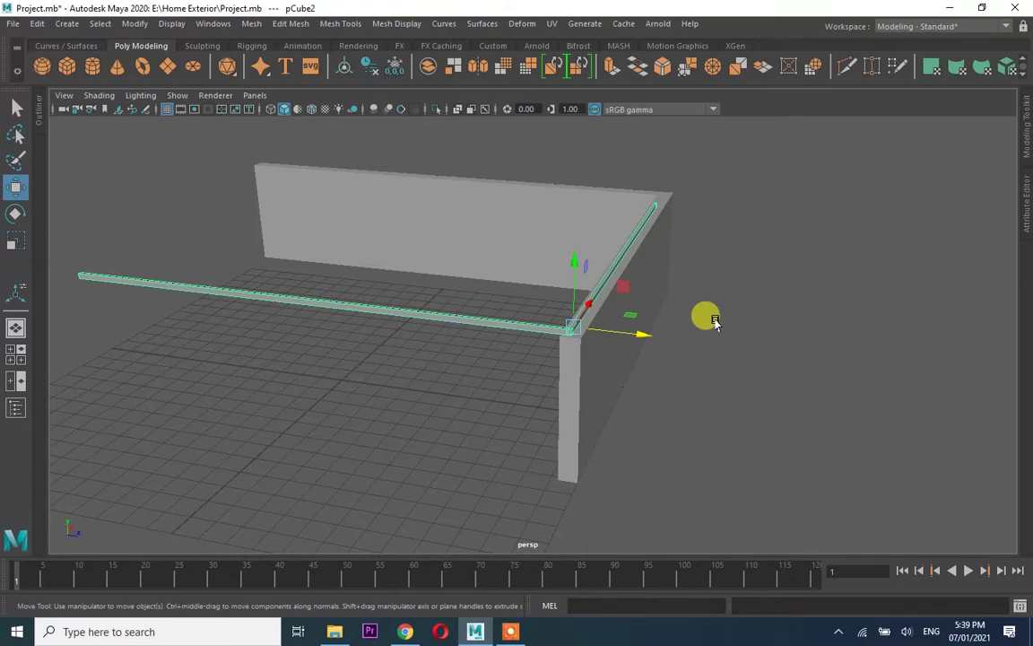
Duplicate the L-shaped beam and position the copy, pCube4, lower along the wall's outer face
mouse_move(570, 242)
alt+mouse_down()
mouse_move(517, 242)
mouse_move(545, 237)
mouse_move(671, 323)
mouse_move(601, 240)
mouse_move(542, 289)
mouse_move(626, 302)
alt+mouse_up()
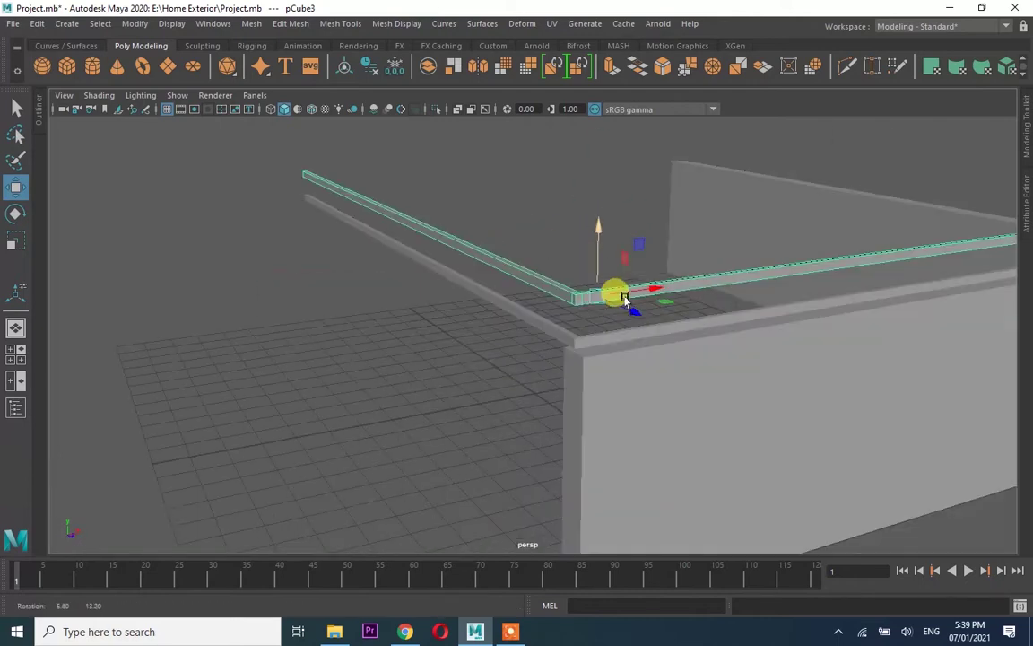
mouse_move(574, 330)
alt+right_down()
mouse_move(535, 405)
mouse_move(653, 396)
alt+right_up()
click(538, 328)
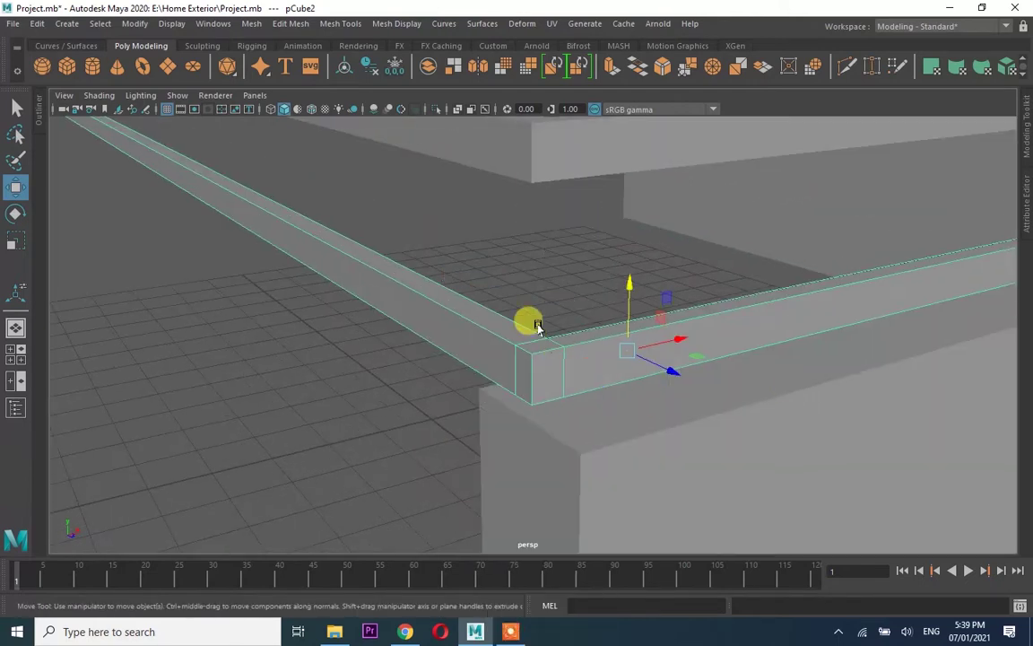
mouse_move(538, 107)
alt+mouse_down()
mouse_move(653, 250)
mouse_move(618, 330)
mouse_move(527, 268)
mouse_move(628, 368)
alt+mouse_up()
scroll(620, 334, up, 3)
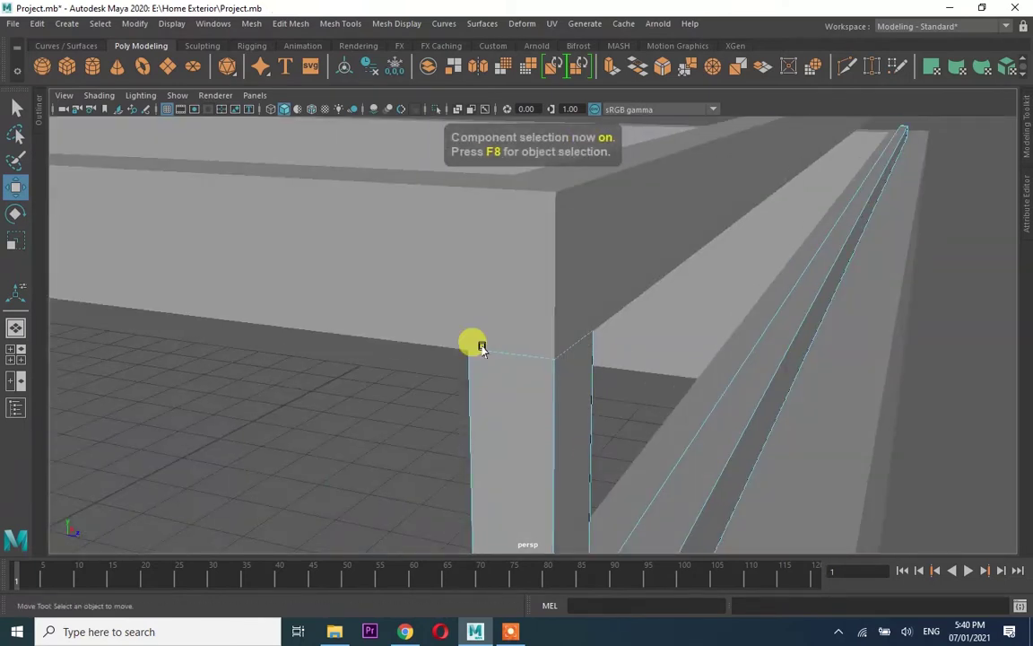
click(47, 24)
mouse_move(780, 326)
alt+mouse_down()
mouse_move(681, 341)
mouse_move(637, 365)
alt+mouse_up()
click(637, 365)
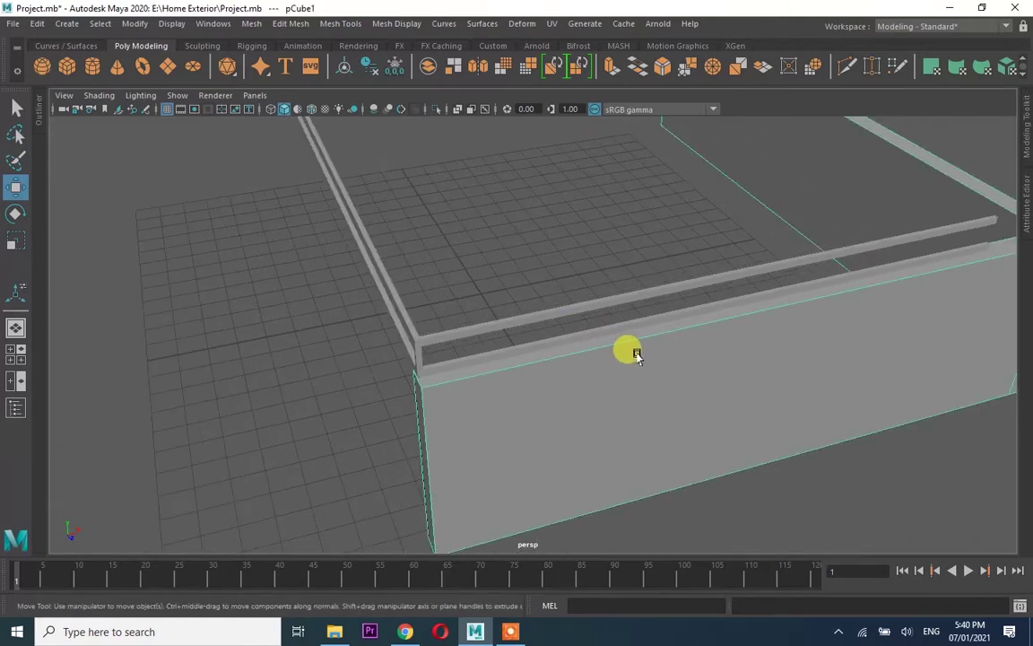
mouse_move(668, 368)
alt+mouse_down()
mouse_move(860, 261)
mouse_move(784, 422)
mouse_move(803, 246)
mouse_move(672, 441)
mouse_move(669, 336)
mouse_move(869, 142)
mouse_move(869, 162)
mouse_move(836, 176)
mouse_move(819, 436)
alt+mouse_up()
key(w)
Frame the rail pCube4 in wireframe side and top views with the Scale tool active
alt+middle_drag(819, 436, 132, 314)
key(4)
alt+right_drag(132, 314, 242, 320)
mouse_move(243, 320)
alt+middle_down()
mouse_move(224, 244)
mouse_move(424, 310)
alt+middle_up()
alt+right_drag(425, 310, 563, 284)
key(r)
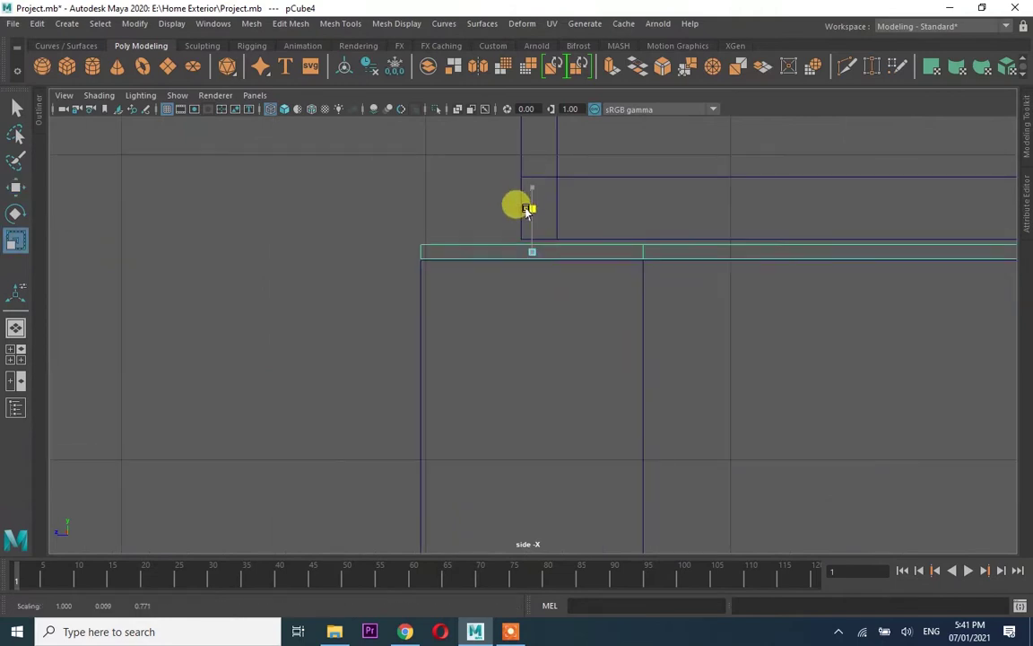
scroll(528, 199, up, 3)
scroll(529, 216, up, 3)
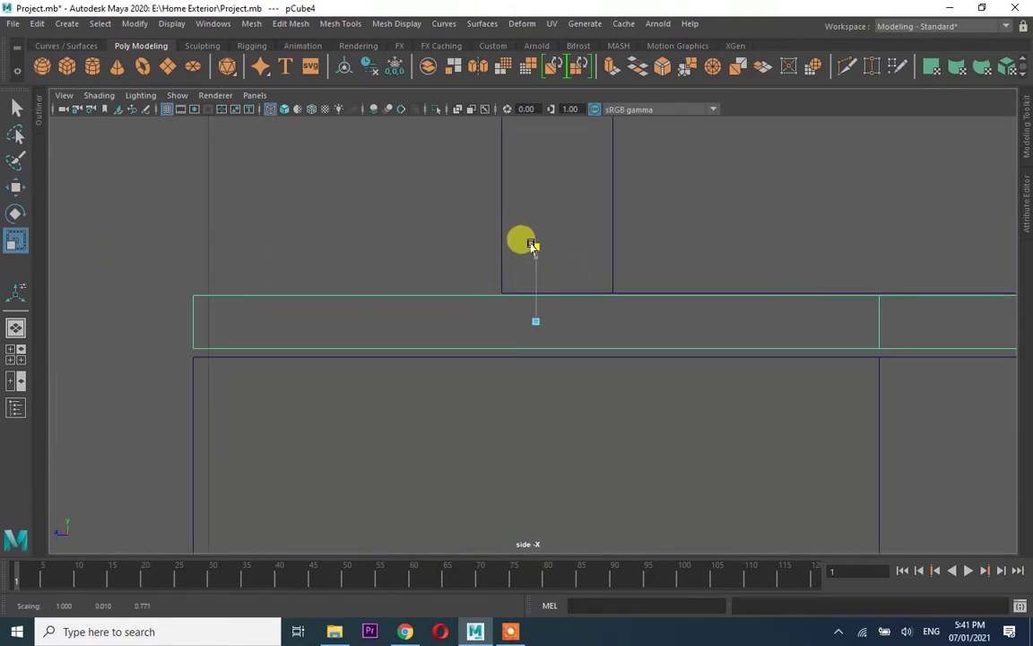
alt+middle_drag(445, 228, 634, 392)
scroll(699, 368, up, 2)
scroll(690, 345, down, 5)
scroll(532, 300, up, 2)
scroll(634, 396, up, 5)
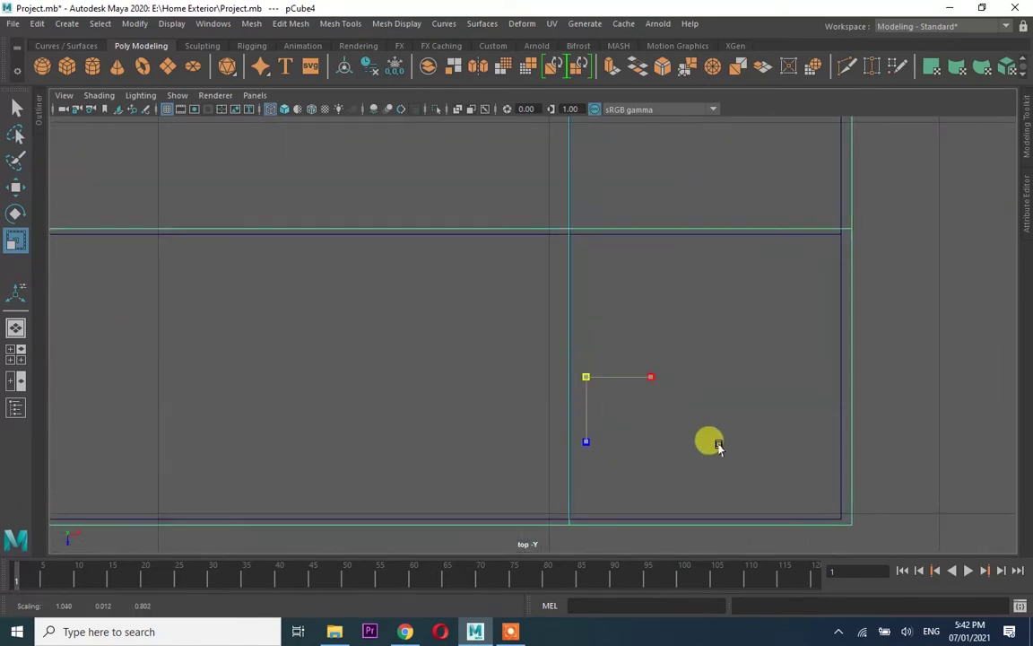
Squash pCube4 in the side view into a thin ledge strip along the wall
key(space)
key(space)
alt+drag(758, 245, 537, 399)
scroll(595, 265, up, 3)
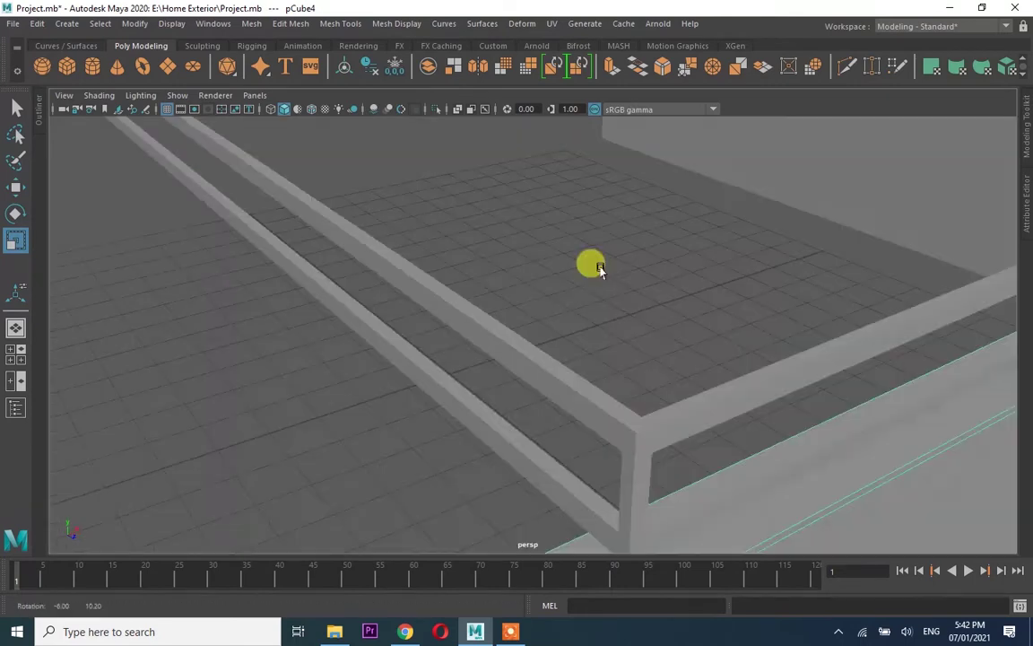
scroll(565, 239, up, 3)
scroll(574, 245, down, 5)
key(space)
drag(571, 255, 739, 417)
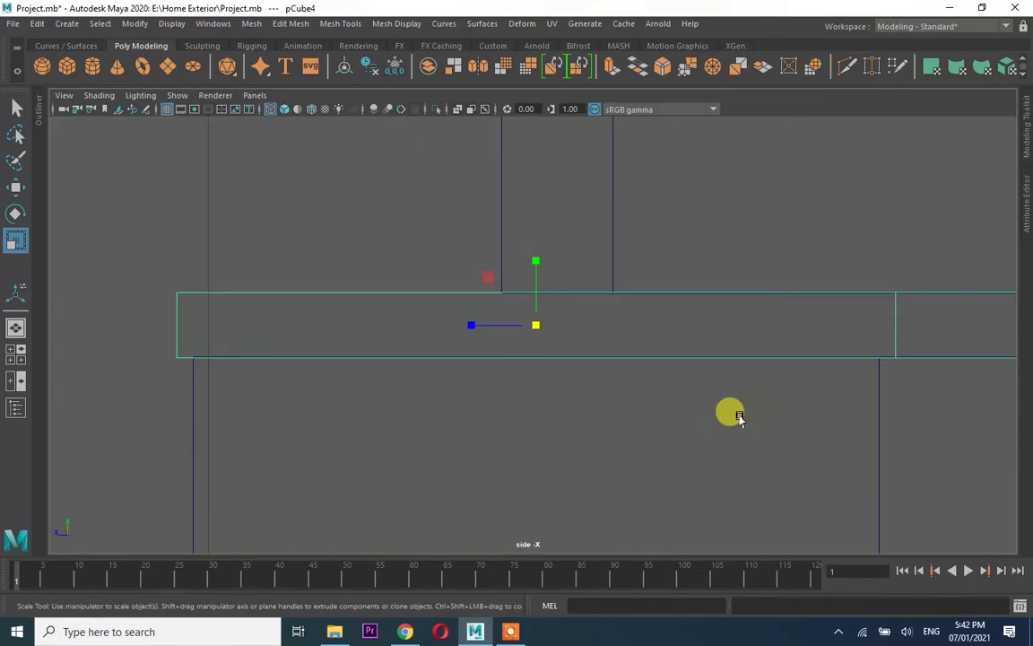
drag(534, 270, 537, 299)
key(space)
key(space)
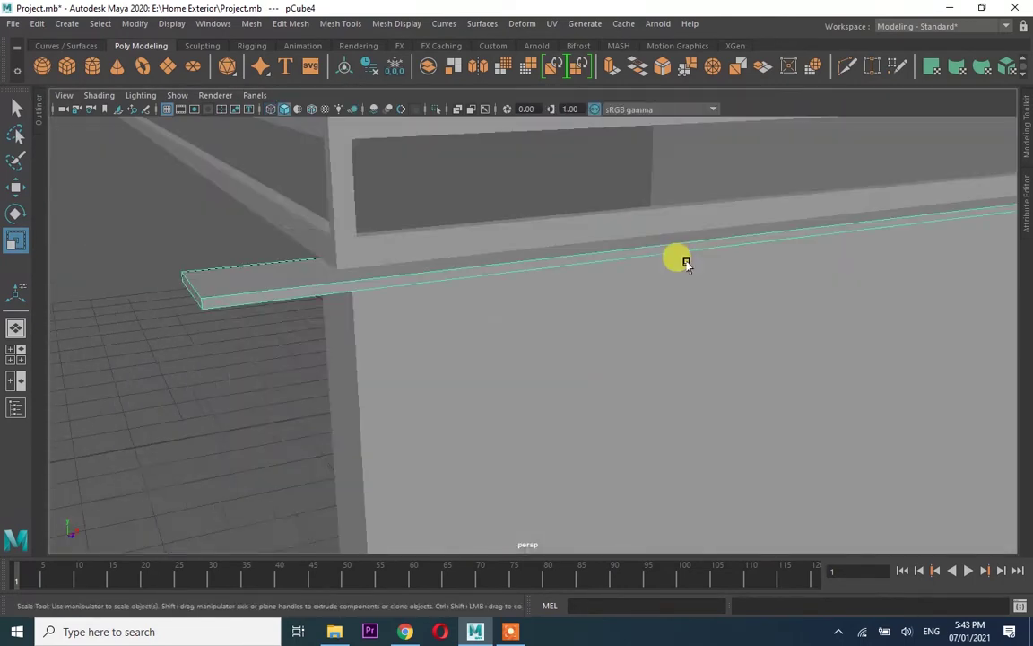
mouse_move(331, 279)
alt+mouse_down()
mouse_move(243, 272)
mouse_move(634, 312)
mouse_move(575, 284)
alt+mouse_up()
Bevel the ledge's end edges, adjusting polyBevel1 Fraction and Segments
click(290, 23)
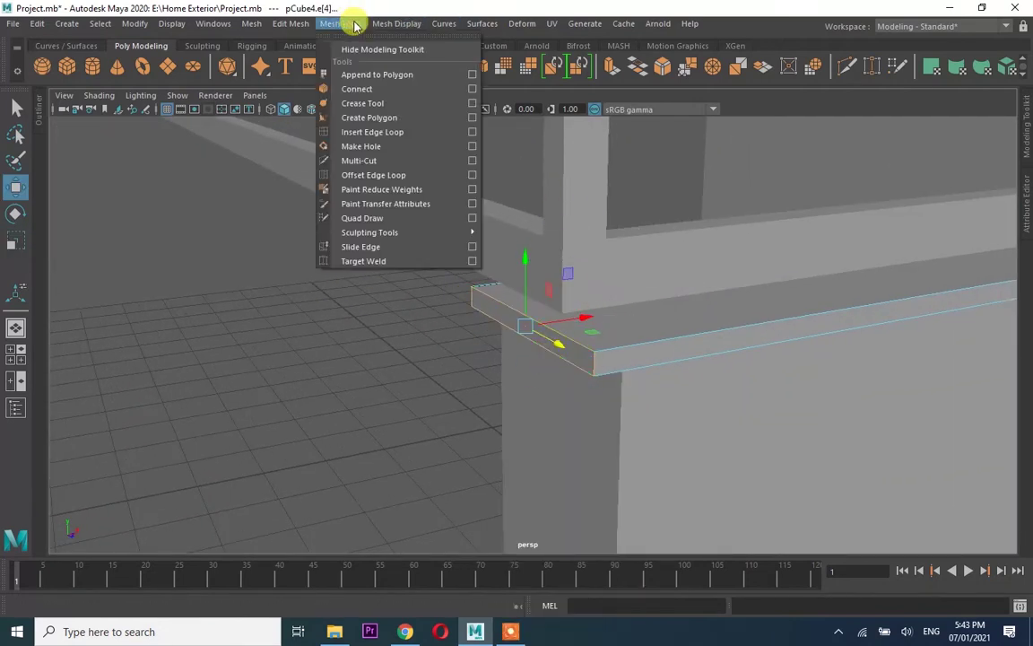
click(302, 69)
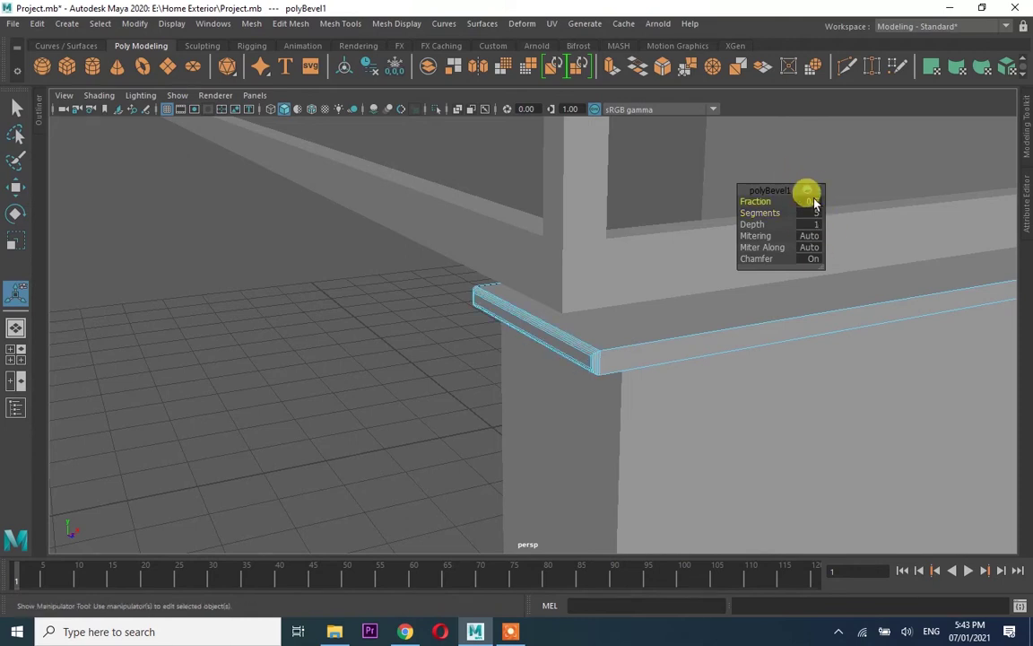
key(F8)
mouse_move(644, 318)
alt+mouse_down()
mouse_move(647, 384)
mouse_move(627, 404)
alt+mouse_up()
Select the vertices at the rail's left end in vertex mode
click(341, 24)
mouse_move(608, 314)
alt+mouse_down()
mouse_move(627, 408)
mouse_move(396, 472)
mouse_move(521, 388)
mouse_move(350, 334)
alt+mouse_up()
key(F9)
drag(269, 256, 304, 408)
alt+drag(276, 339, 645, 321)
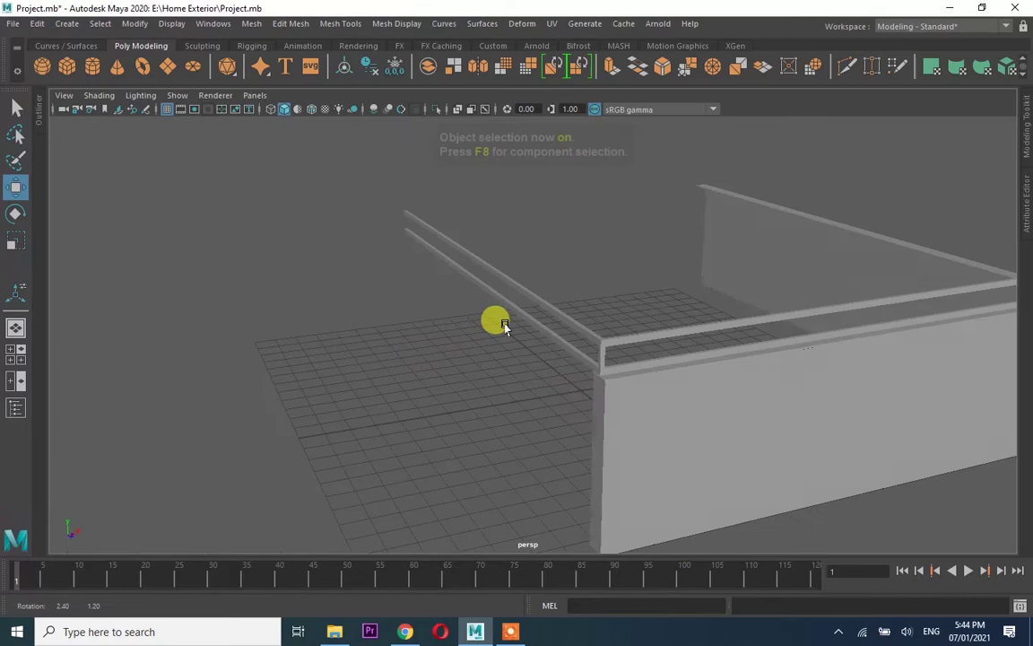
mouse_move(588, 356)
alt+mouse_down()
mouse_move(667, 381)
mouse_move(593, 304)
mouse_move(611, 286)
mouse_move(511, 310)
alt+mouse_up()
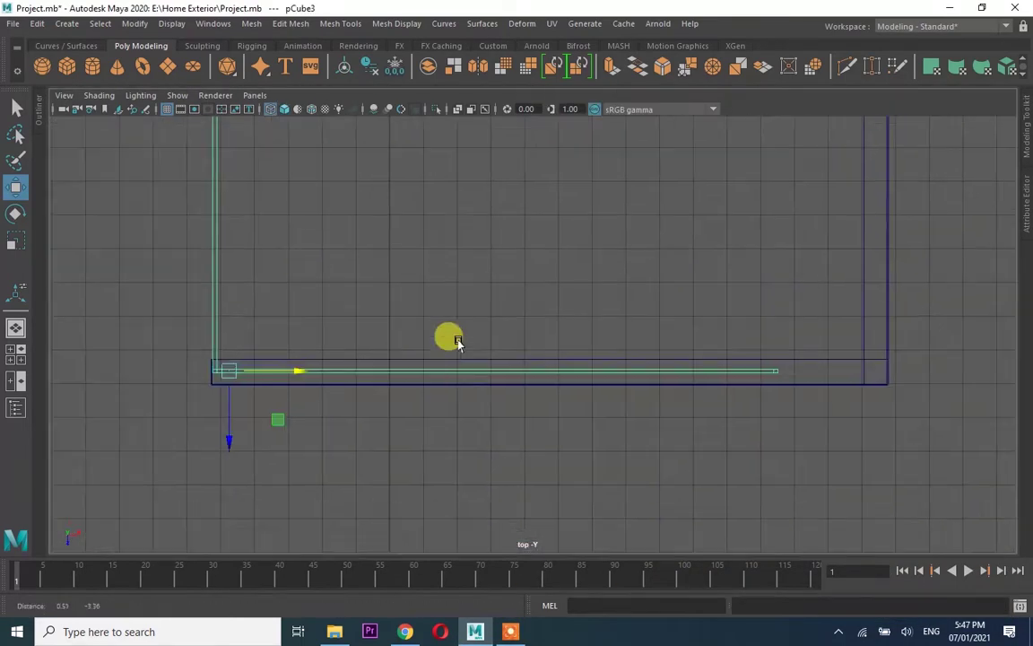
Insert an edge loop across the pergola beam and slide it along the beam
click(341, 23)
click(349, 182)
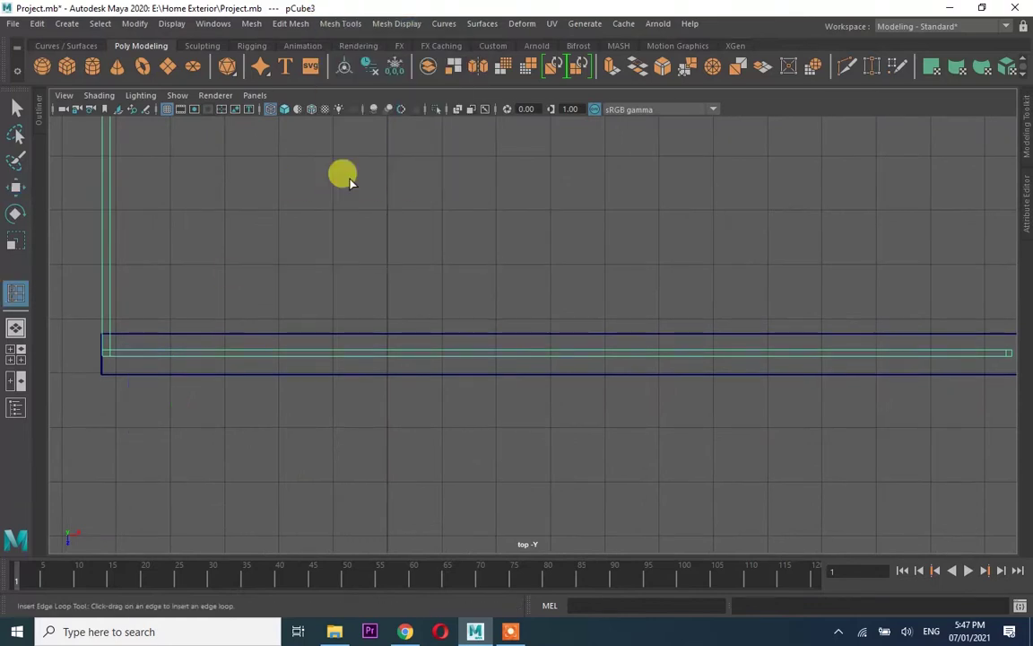
click(281, 353)
key(w)
scroll(349, 352, up, 3)
drag(374, 351, 567, 352)
click(14, 73)
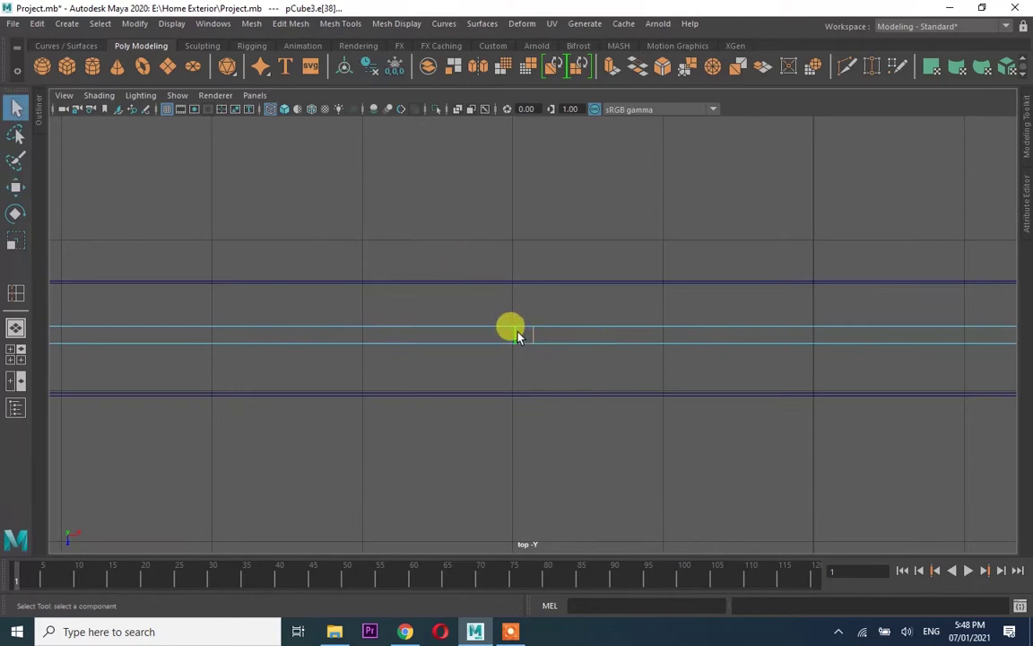
Select a beam edge and reposition it along the beam with the Move tool
click(549, 344)
key(w)
scroll(595, 334, down, 3)
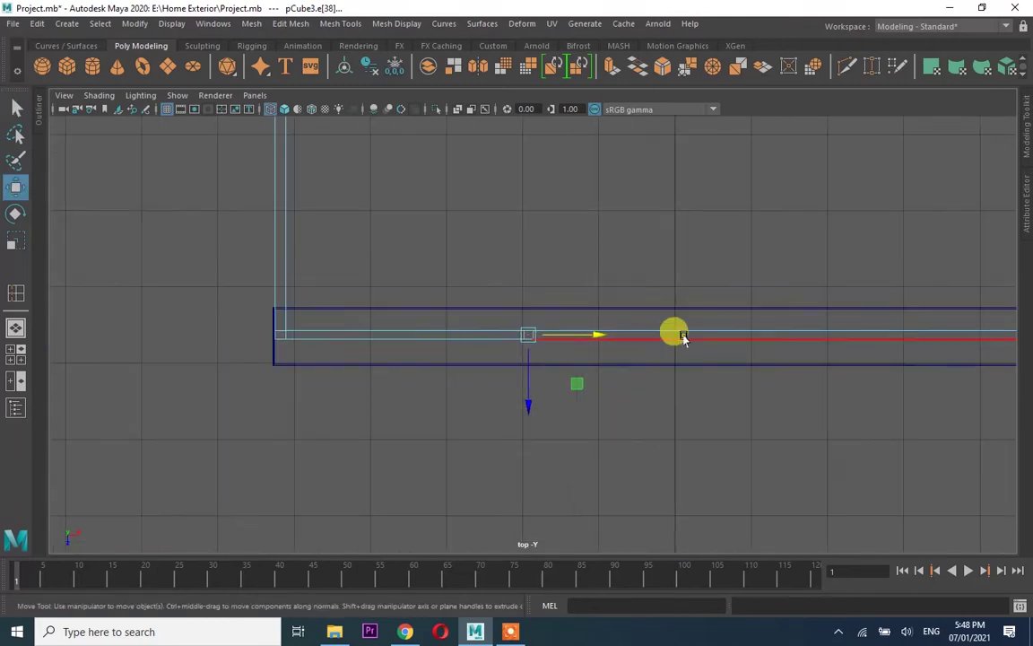
click(595, 613)
Insert another edge loop near the beam's corner
click(405, 134)
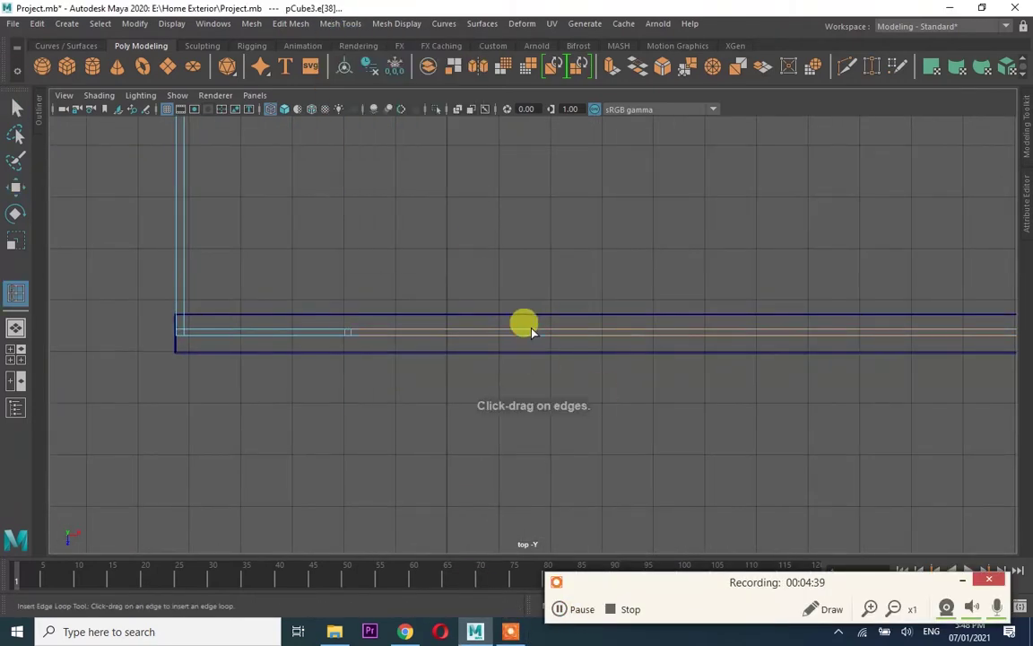
scroll(537, 330, up, 2)
click(618, 329)
scroll(623, 334, down, 2)
scroll(645, 359, down, 2)
In the perspective view, switch to face mode and select the face at the beam's end
key(space)
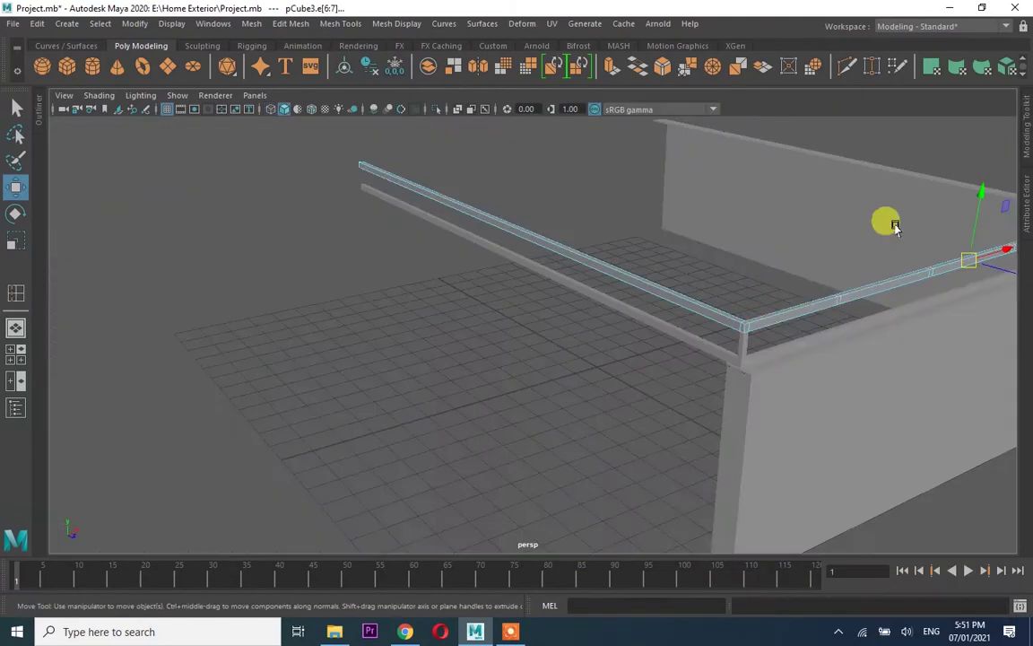
alt+drag(895, 224, 824, 286)
key(F8)
mouse_move(661, 339)
alt+mouse_down()
mouse_move(536, 471)
mouse_move(316, 321)
mouse_move(380, 323)
mouse_move(286, 234)
alt+mouse_up()
right_click(285, 234)
click(285, 194)
click(421, 256)
mouse_move(421, 255)
alt+mouse_down()
mouse_move(594, 272)
mouse_move(581, 282)
mouse_move(496, 509)
alt+mouse_up()
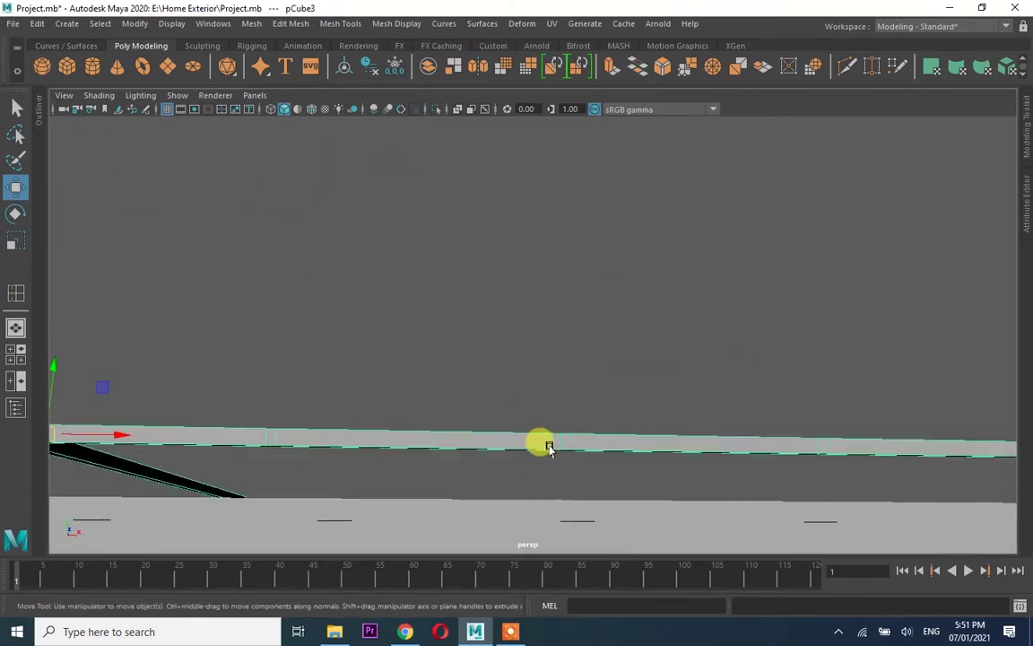
alt+drag(549, 447, 546, 429)
mouse_move(789, 243)
alt+mouse_down()
mouse_move(777, 260)
mouse_move(877, 285)
alt+mouse_up()
alt+drag(528, 273, 548, 285)
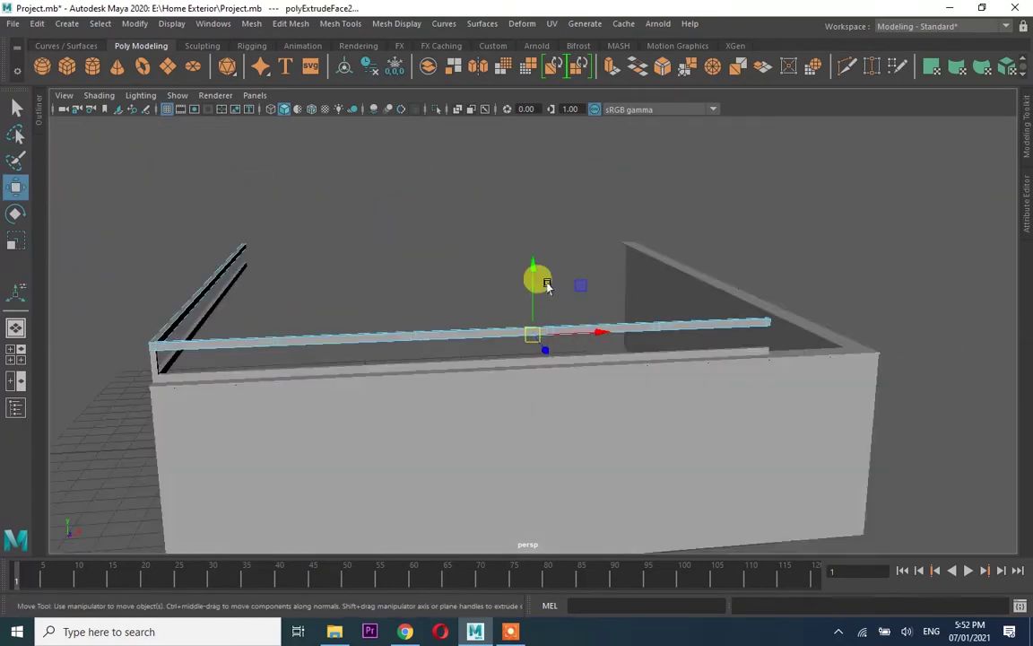
Inspect the beam and railing in the four-view layout, wireframe and shaded modes
key(space)
key(space)
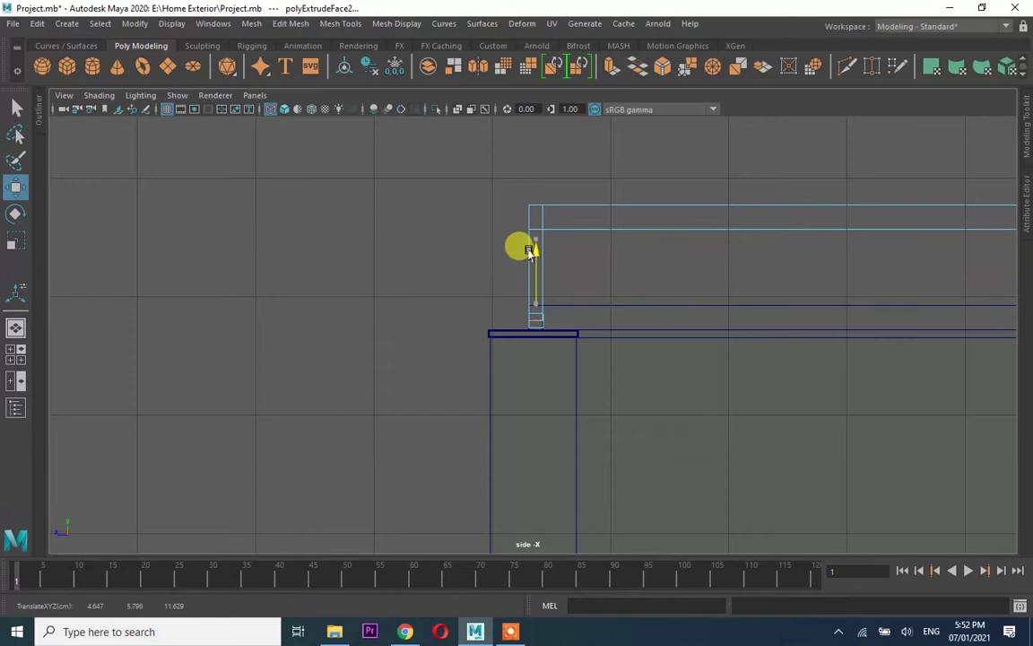
key(space)
key(space)
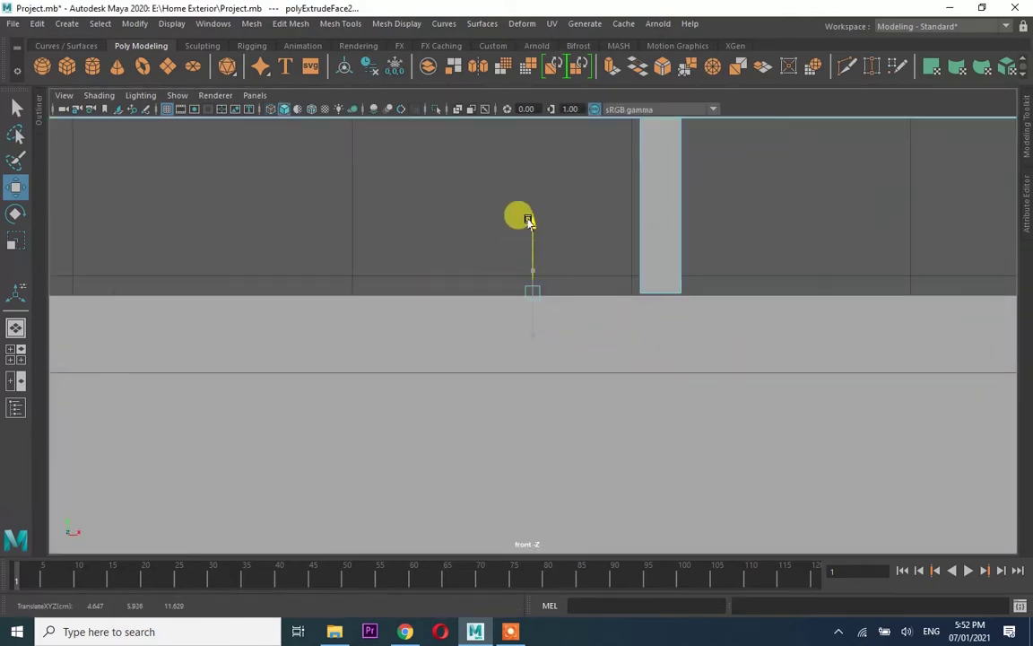
key(4)
key(5)
key(F8)
mouse_move(623, 411)
alt+mouse_down()
mouse_move(900, 585)
mouse_move(429, 388)
mouse_move(547, 404)
alt+mouse_up()
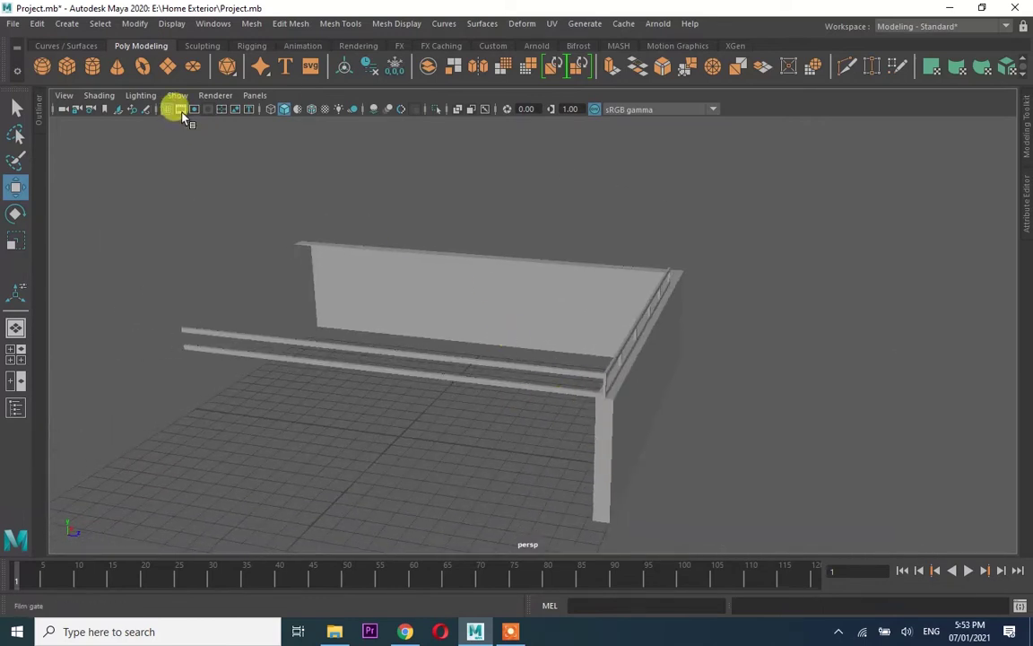
alt+drag(502, 323, 535, 332)
Create a new polygon cube beside the railing and scale it into a small block
click(67, 65)
drag(546, 410, 932, 397)
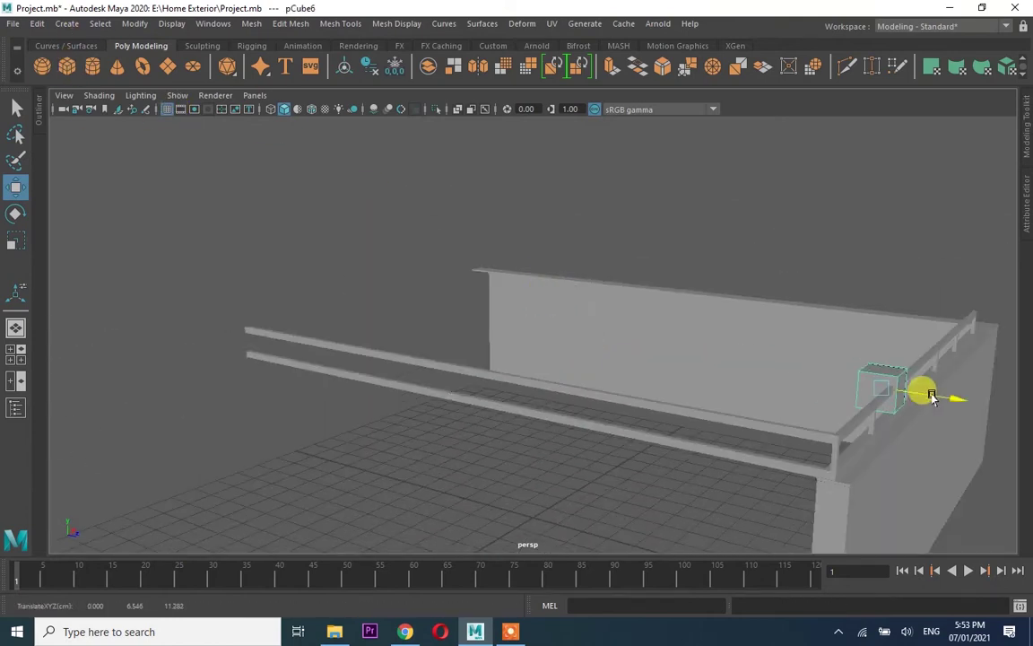
key(f)
key(r)
mouse_move(265, 258)
mouse_down()
mouse_move(327, 346)
mouse_move(457, 314)
mouse_move(530, 329)
mouse_up()
key(w)
mouse_move(605, 435)
alt+mouse_down()
mouse_move(530, 276)
mouse_move(502, 339)
mouse_move(526, 381)
mouse_move(506, 289)
mouse_move(565, 330)
mouse_move(530, 339)
alt+mouse_up()
key(r)
In the top view, move the cube back over the wall
key(space)
key(space)
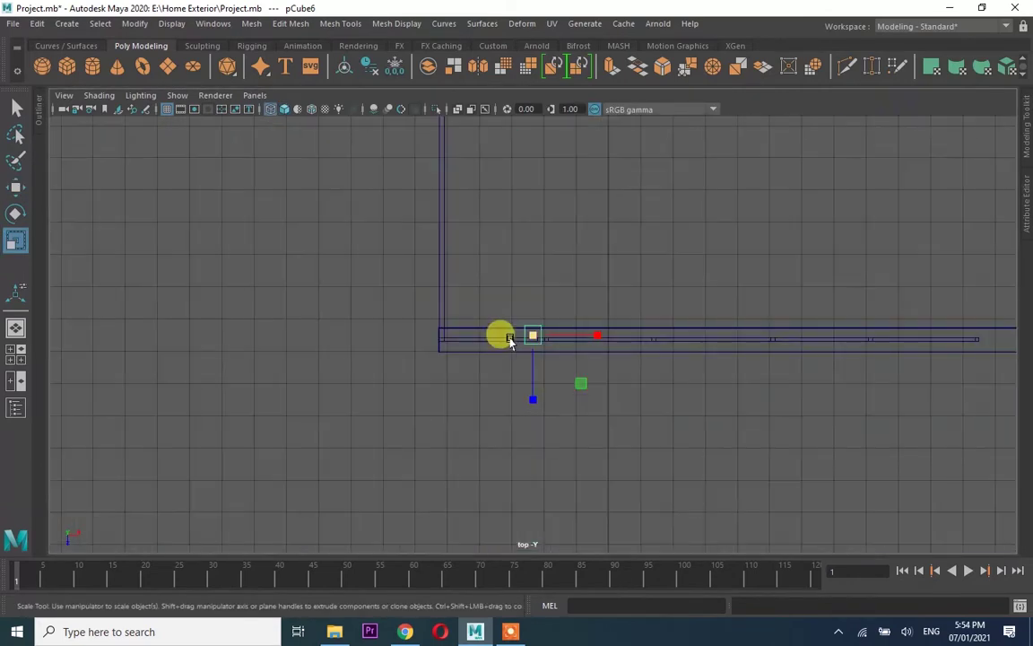
key(space)
key(f)
key(w)
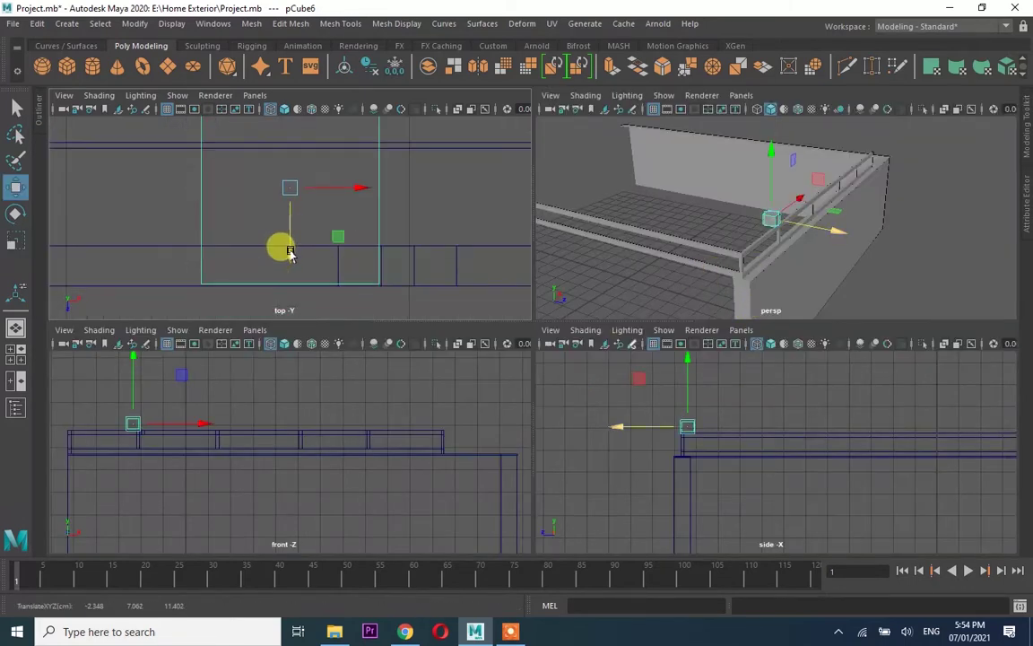
alt+right_drag(384, 251, 316, 236)
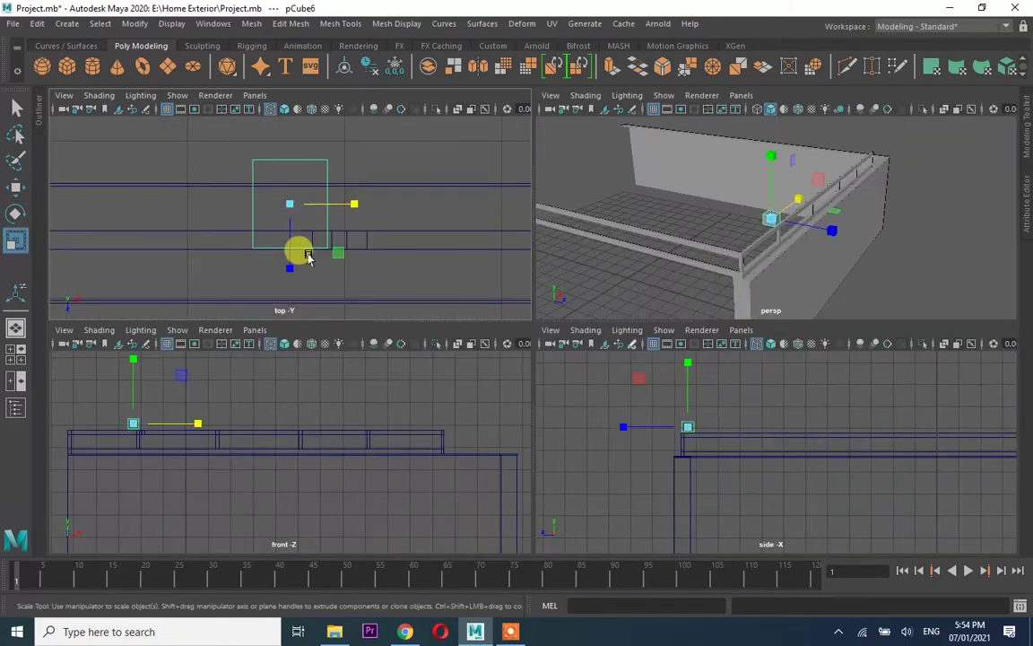
key(w)
drag(290, 272, 291, 284)
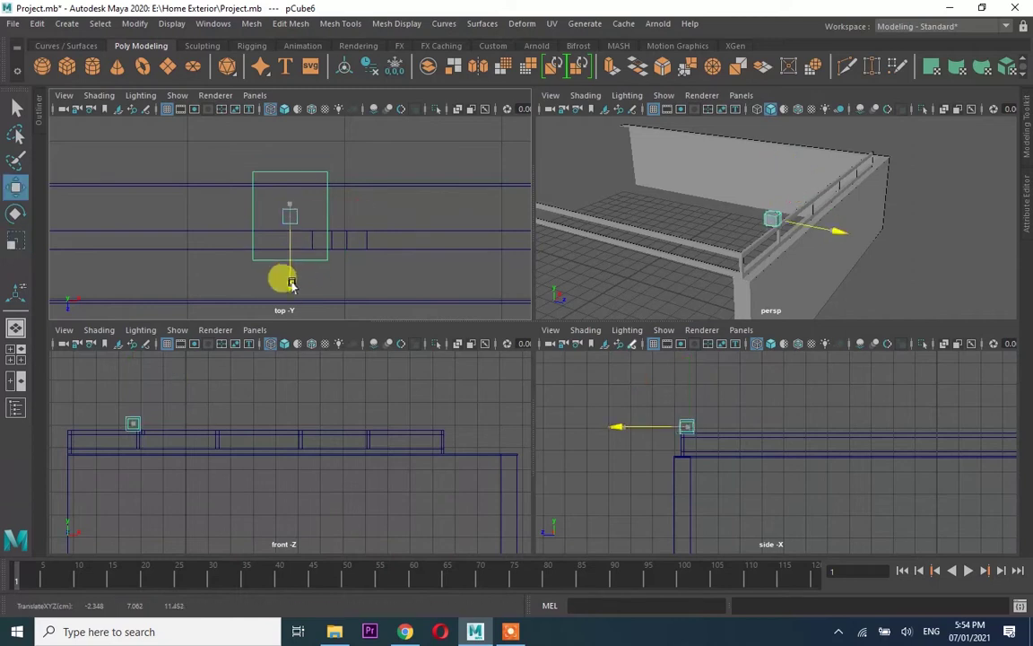
Select the cube's four back vertices to stretch it into a beam
right_drag(282, 213, 215, 212)
drag(240, 201, 341, 224)
key(space)
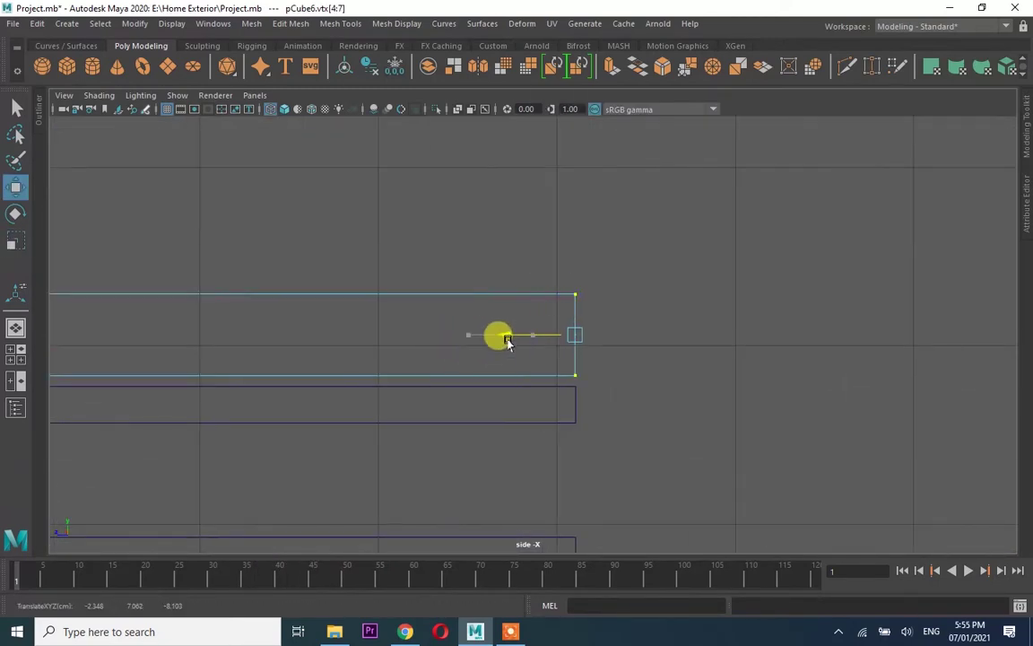
key(F8)
alt+middle_drag(288, 364, 110, 213)
key(space)
key(space)
mouse_move(698, 234)
alt+mouse_down()
mouse_move(443, 310)
mouse_move(461, 369)
mouse_move(524, 383)
alt+mouse_up()
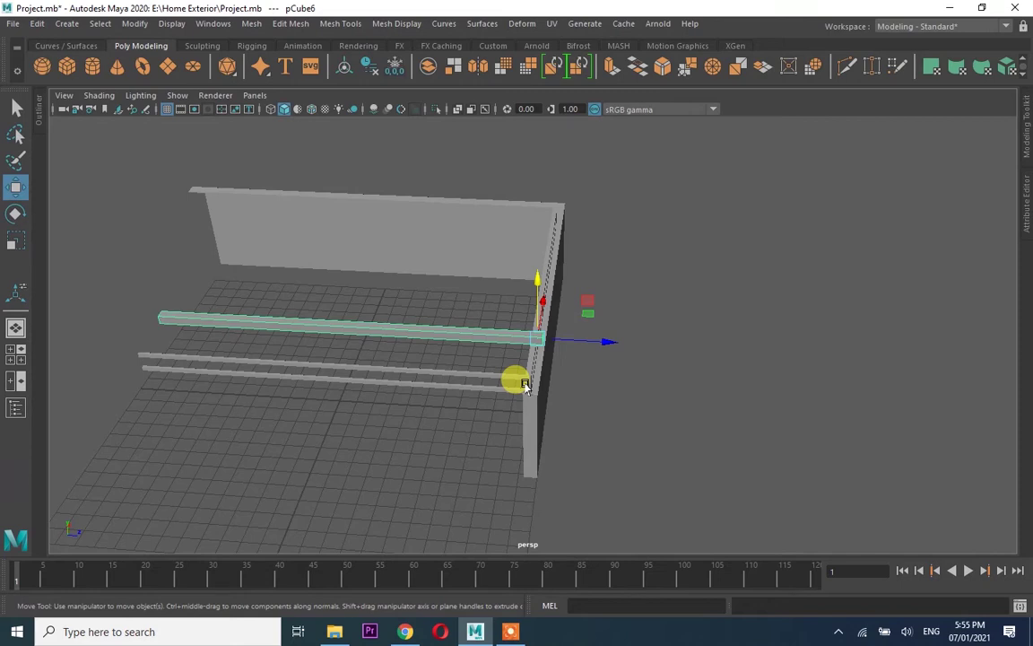
Frame the selected vertices and check the stretched beam from side and front angles
key(space)
key(space)
scroll(511, 207, up, 2)
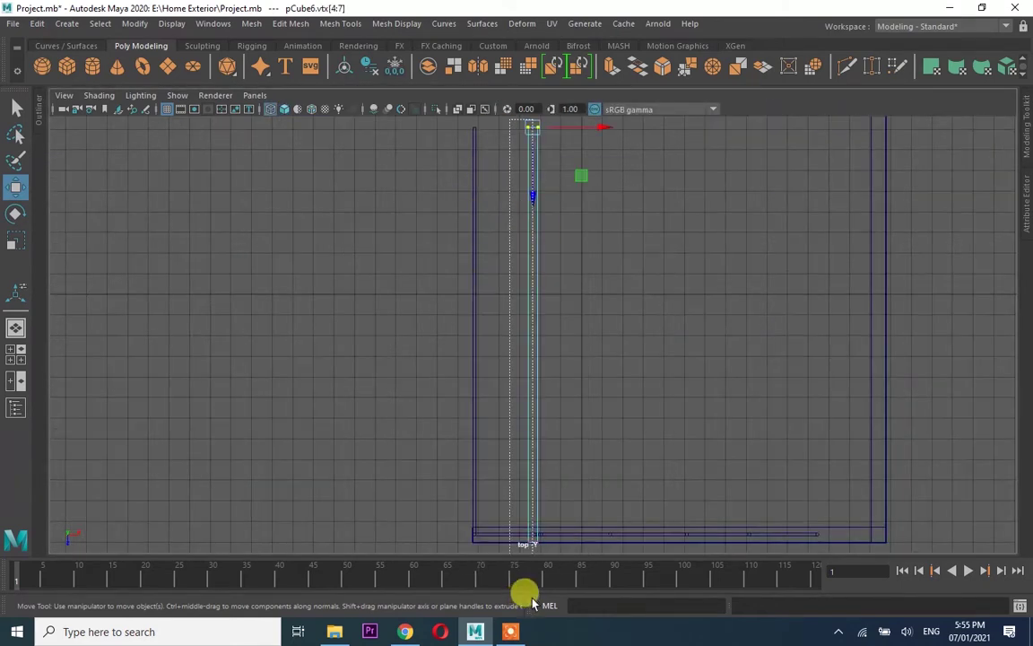
key(f)
key(space)
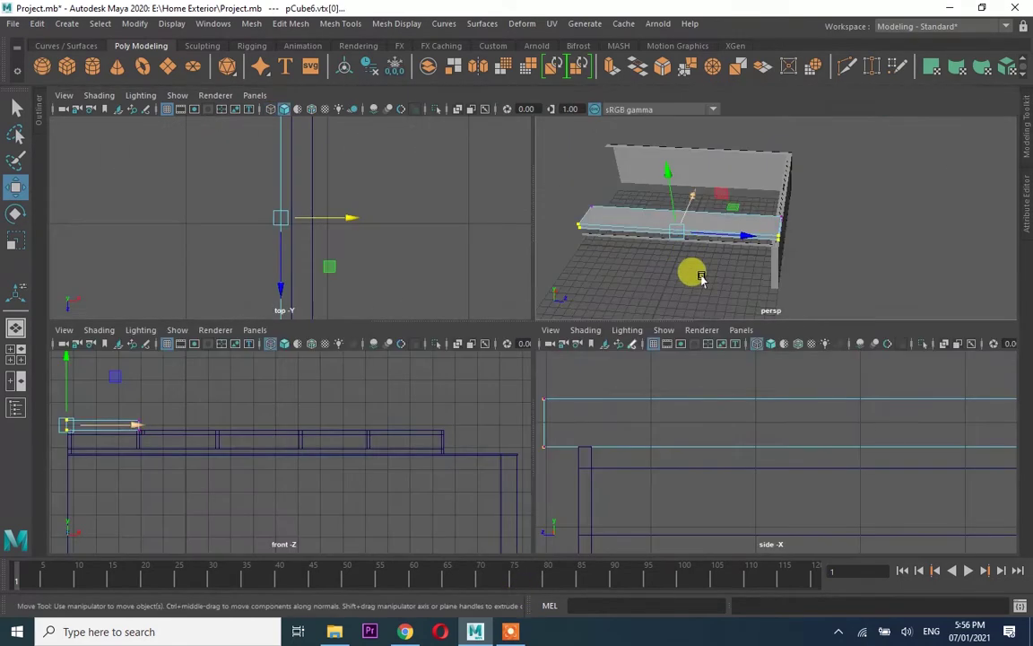
key(space)
key(f)
mouse_move(579, 350)
alt+mouse_down()
mouse_move(546, 339)
mouse_move(846, 573)
mouse_move(637, 388)
mouse_move(695, 401)
mouse_move(606, 417)
mouse_move(876, 341)
mouse_move(630, 356)
alt+mouse_up()
key(F8)
mouse_move(509, 628)
alt+mouse_down()
mouse_move(593, 368)
mouse_move(535, 339)
mouse_move(617, 346)
alt+mouse_up()
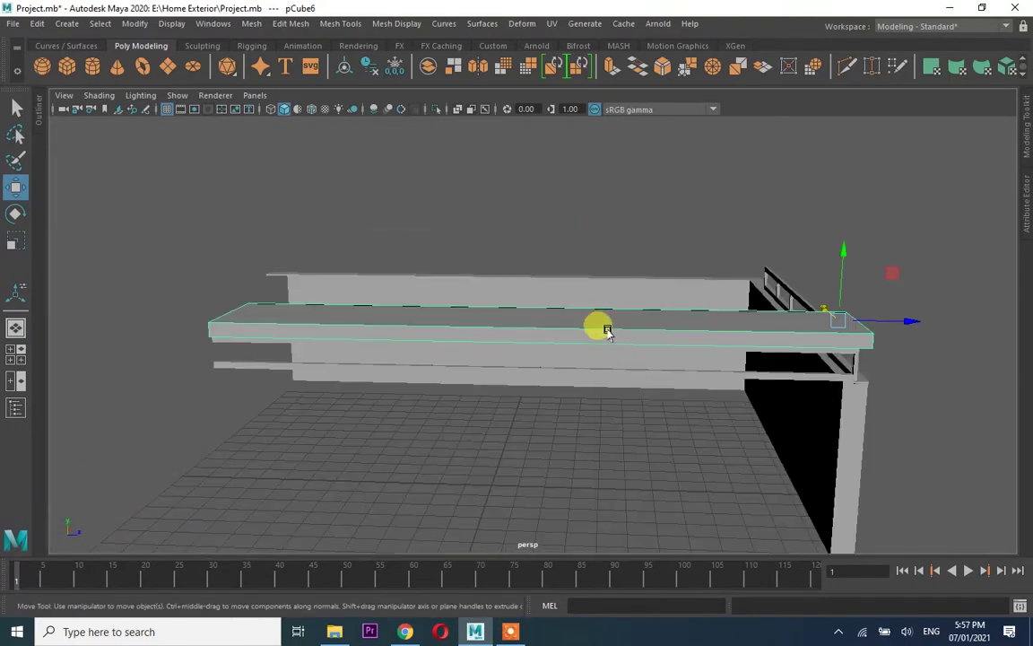
Scale the selection down into a small thin block and frame it
key(r)
middle_drag(624, 332, 835, 318)
click(66, 23)
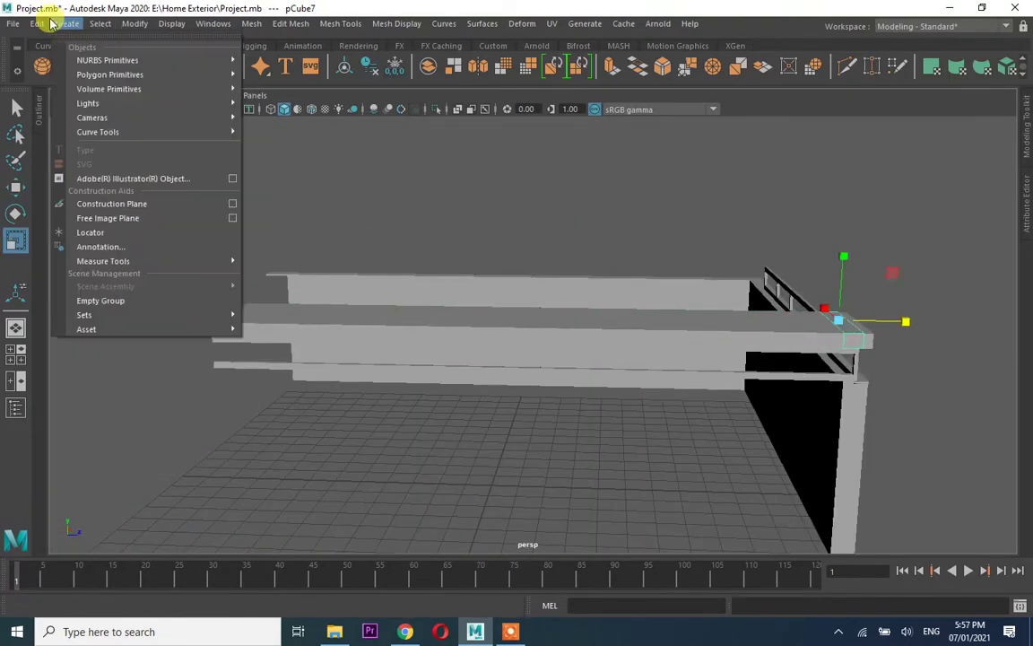
key(Escape)
key(f)
mouse_move(834, 330)
alt+mouse_down()
mouse_move(583, 332)
mouse_move(594, 316)
alt+mouse_up()
scroll(433, 362, down, 3)
key(f)
mouse_move(500, 362)
alt+mouse_down()
mouse_move(827, 414)
mouse_move(835, 397)
mouse_move(802, 368)
alt+mouse_up()
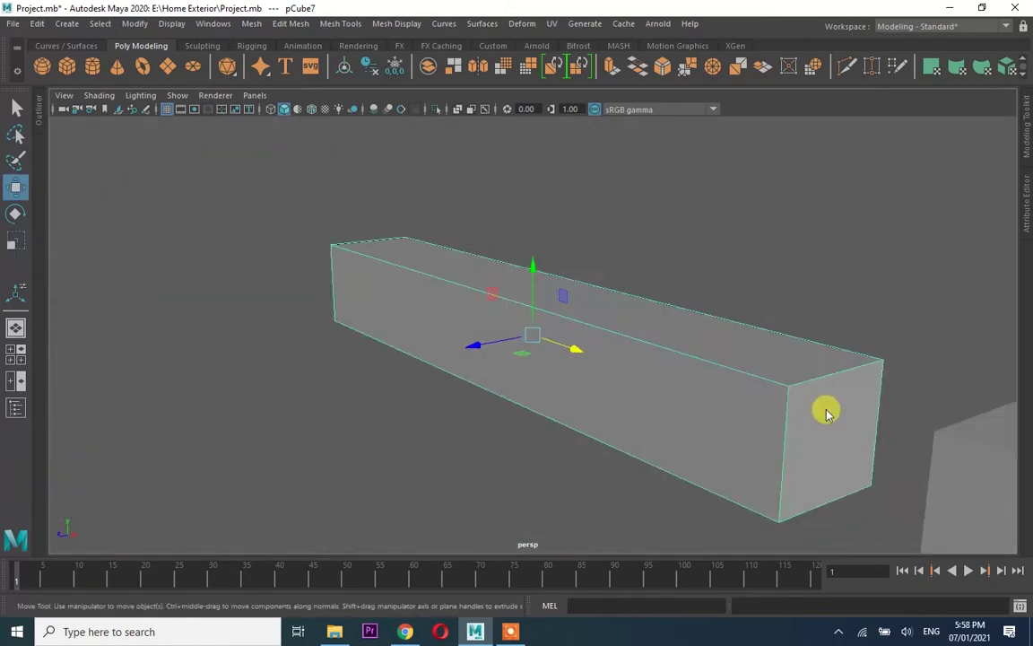
Select the long roof beam in the top view and frame it
key(F8)
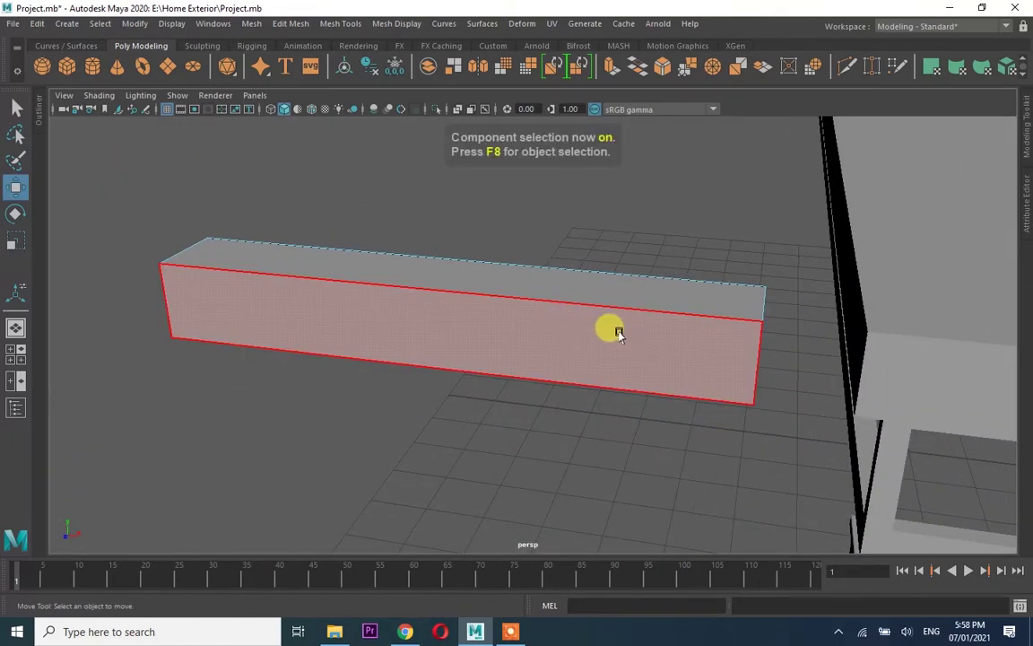
key(F8)
alt+right_drag(618, 332, 242, 340)
key(f)
mouse_move(502, 302)
alt+mouse_down()
mouse_move(618, 313)
mouse_move(683, 273)
alt+mouse_up()
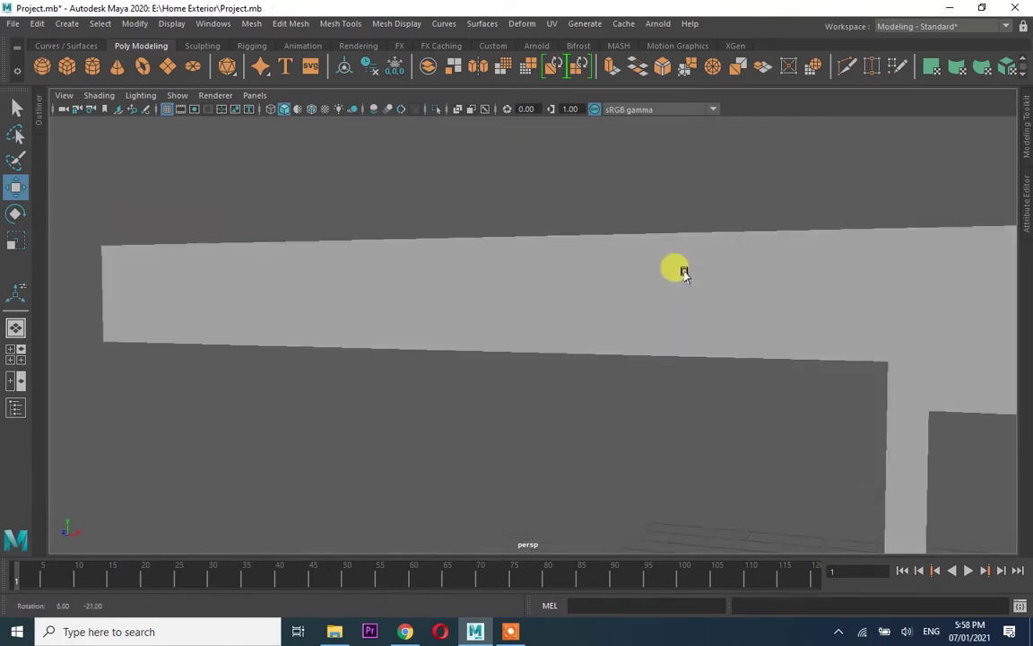
key(space)
key(space)
click(394, 537)
key(f)
scroll(517, 303, up, 2)
scroll(202, 260, up, 2)
scroll(803, 277, down, 1)
alt+middle_drag(803, 277, 498, 238)
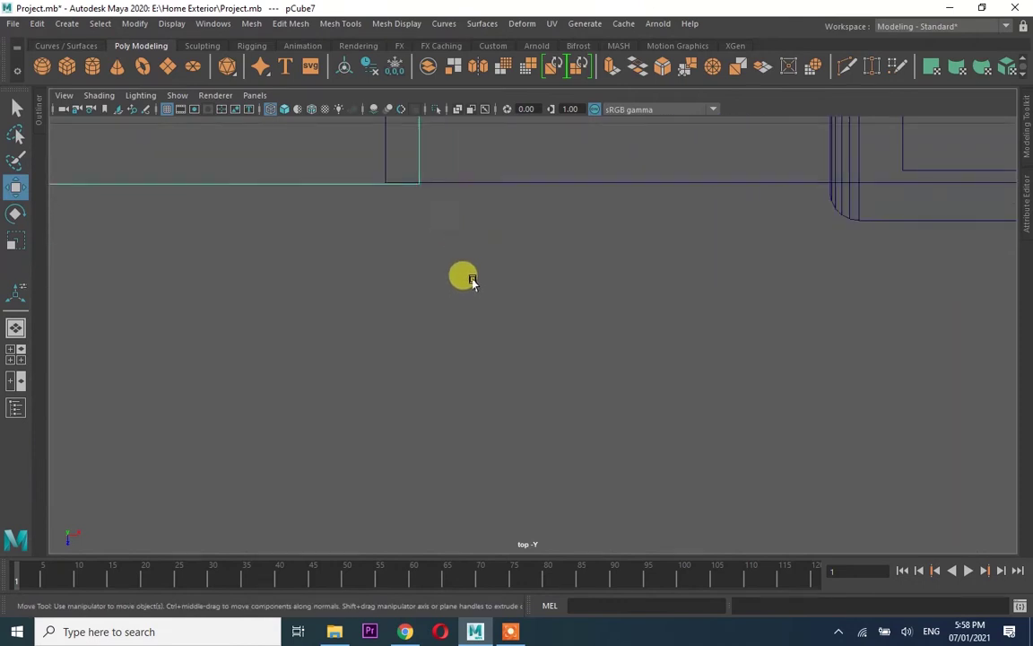
Orbit around the beam to confirm it projects past the house corner
key(space)
key(space)
alt+drag(823, 269, 858, 249)
alt+right_drag(859, 249, 547, 299)
mouse_move(563, 300)
alt+mouse_down()
mouse_move(519, 325)
mouse_move(602, 347)
alt+mouse_up()
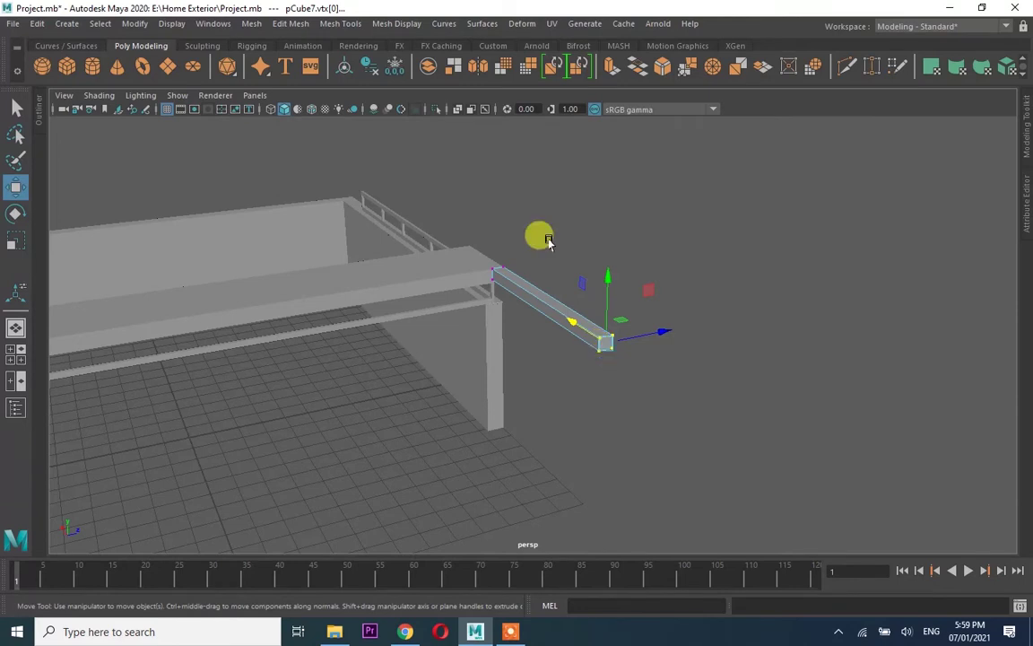
mouse_move(549, 241)
alt+mouse_down()
mouse_move(463, 328)
mouse_move(581, 327)
mouse_move(718, 294)
alt+mouse_up()
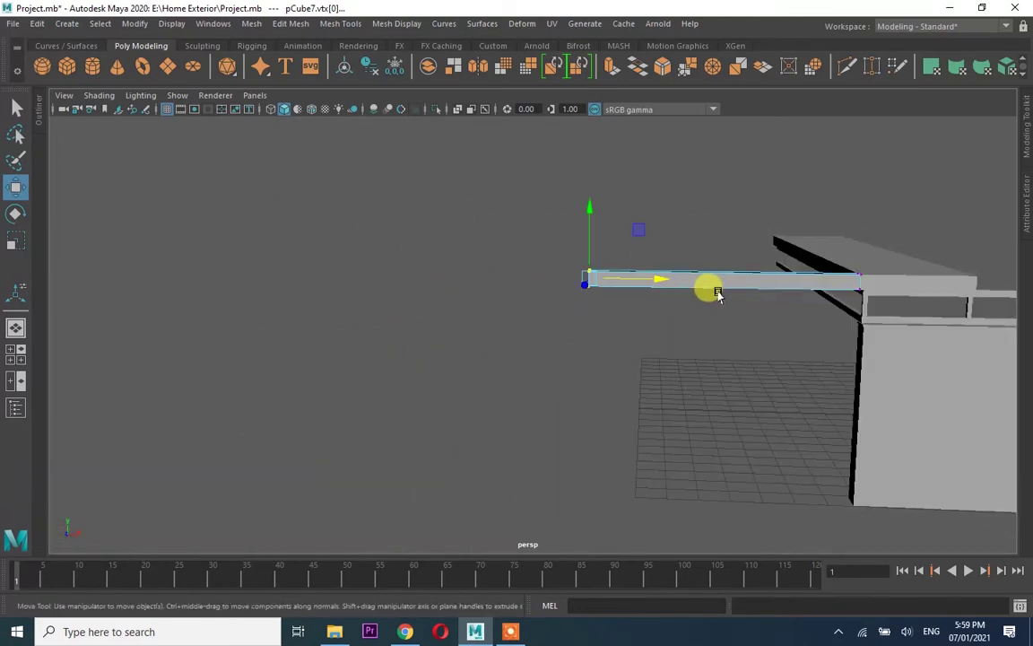
mouse_move(550, 291)
alt+mouse_down()
mouse_move(760, 364)
mouse_move(703, 352)
mouse_move(751, 364)
mouse_move(728, 348)
alt+mouse_up()
key(F8)
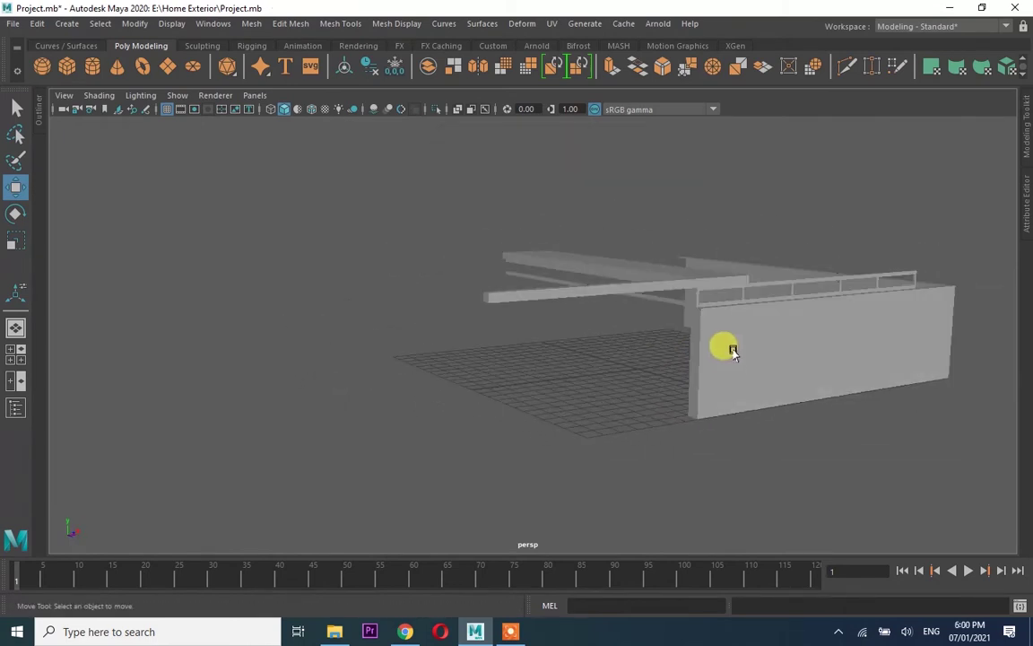
Duplicate a pergola beam three times with Ctrl+D, placing copies parallel to it
click(696, 263)
alt+drag(696, 263, 428, 296)
key(f)
mouse_move(738, 307)
alt+mouse_down()
mouse_move(546, 222)
mouse_move(664, 242)
mouse_move(722, 316)
mouse_move(872, 327)
mouse_move(461, 392)
mouse_move(810, 195)
alt+mouse_up()
key(ctrl+d)
key(f)
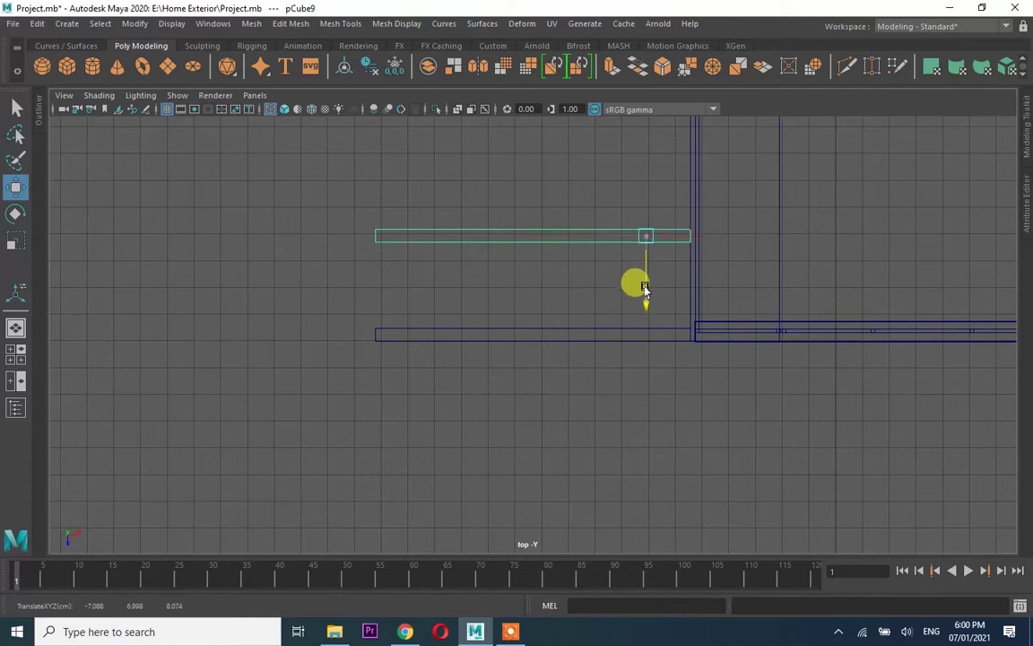
key(ctrl+d)
mouse_move(691, 238)
alt+middle_down()
mouse_move(628, 398)
mouse_move(659, 485)
alt+middle_up()
key(ctrl+d)
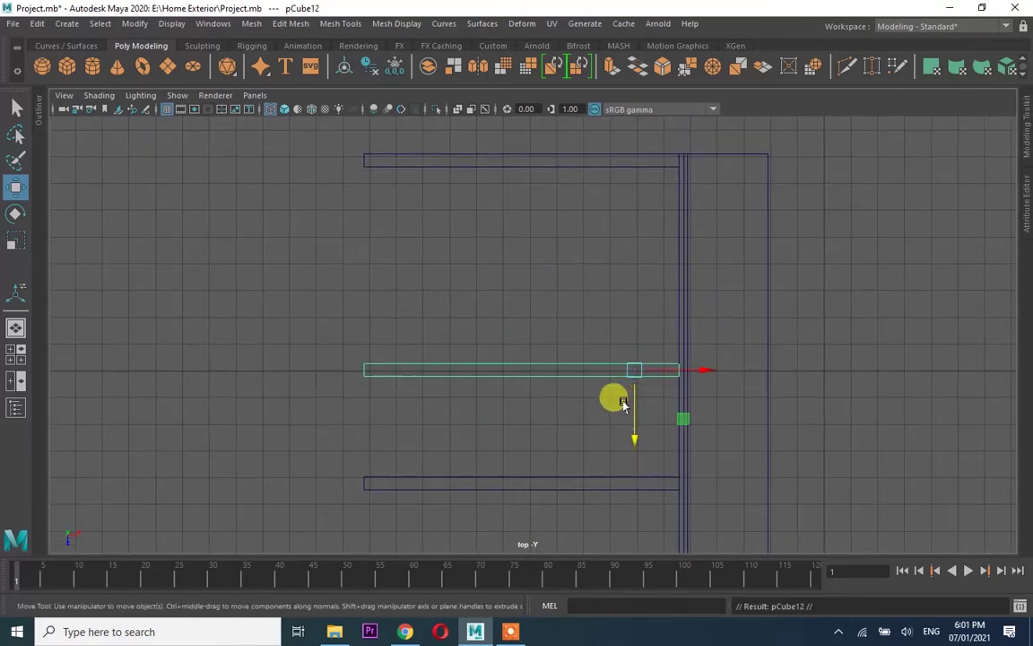
Select the top beam of the deck for scaling in the perspective view
key(space)
key(space)
mouse_move(772, 316)
alt+mouse_down()
mouse_move(715, 260)
mouse_move(830, 295)
mouse_move(628, 296)
alt+mouse_up()
click(526, 305)
key(r)
alt+right_drag(538, 348, 794, 269)
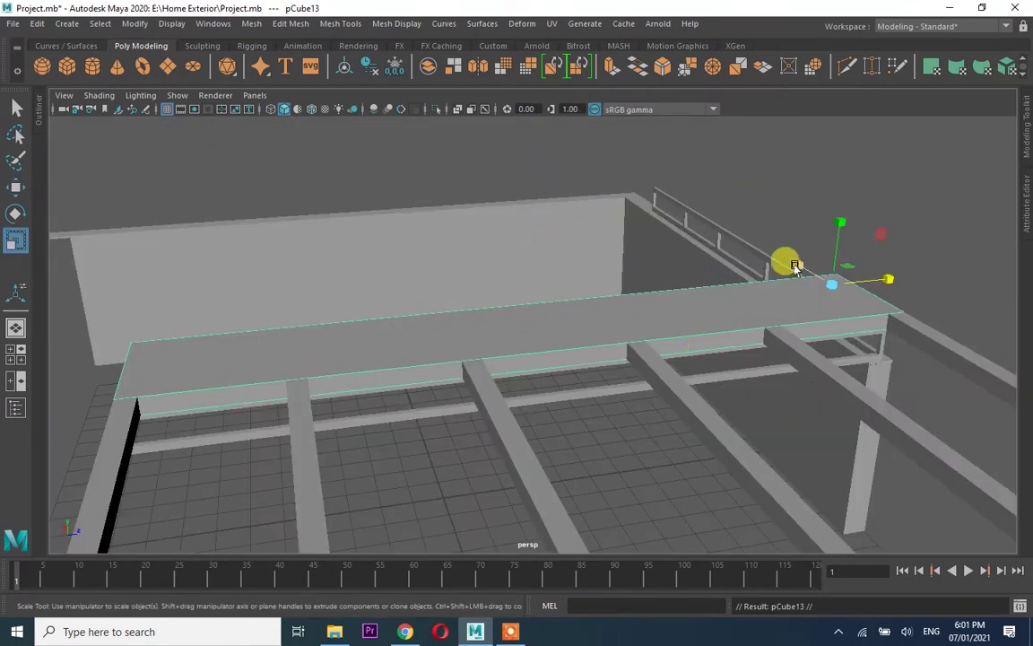
Select the front beam of the deck
click(290, 112)
scroll(499, 301, down, 5)
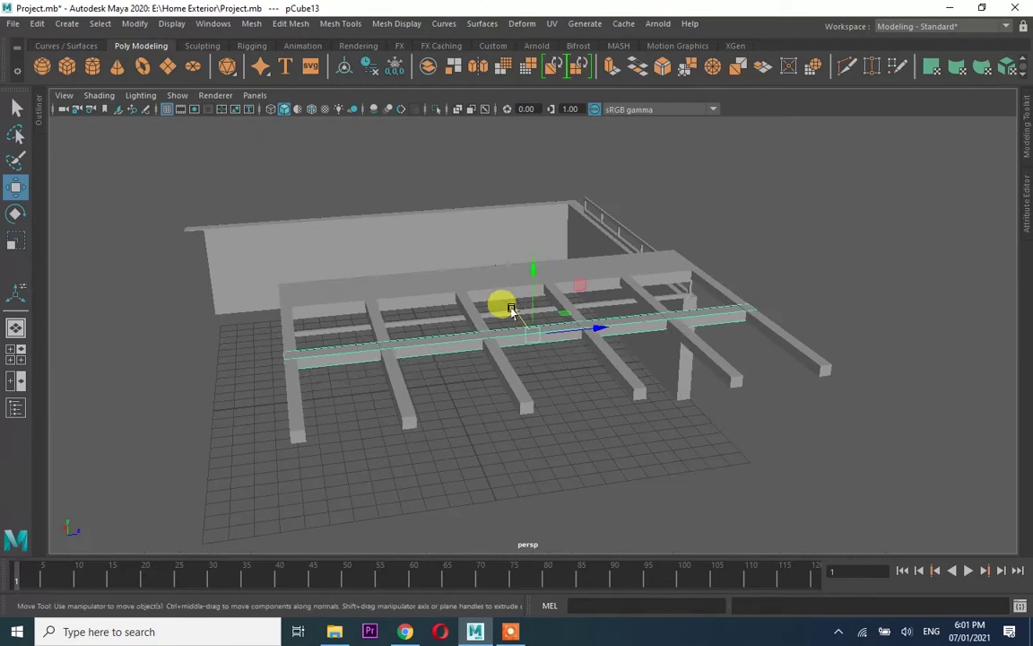
click(537, 376)
scroll(549, 307, up, 5)
mouse_move(549, 307)
alt+mouse_down()
mouse_move(599, 354)
mouse_move(719, 375)
mouse_move(772, 357)
mouse_move(561, 334)
mouse_move(498, 303)
mouse_move(536, 326)
mouse_move(628, 346)
mouse_move(654, 294)
mouse_move(547, 307)
alt+mouse_up()
scroll(594, 356, down, 5)
click(547, 307)
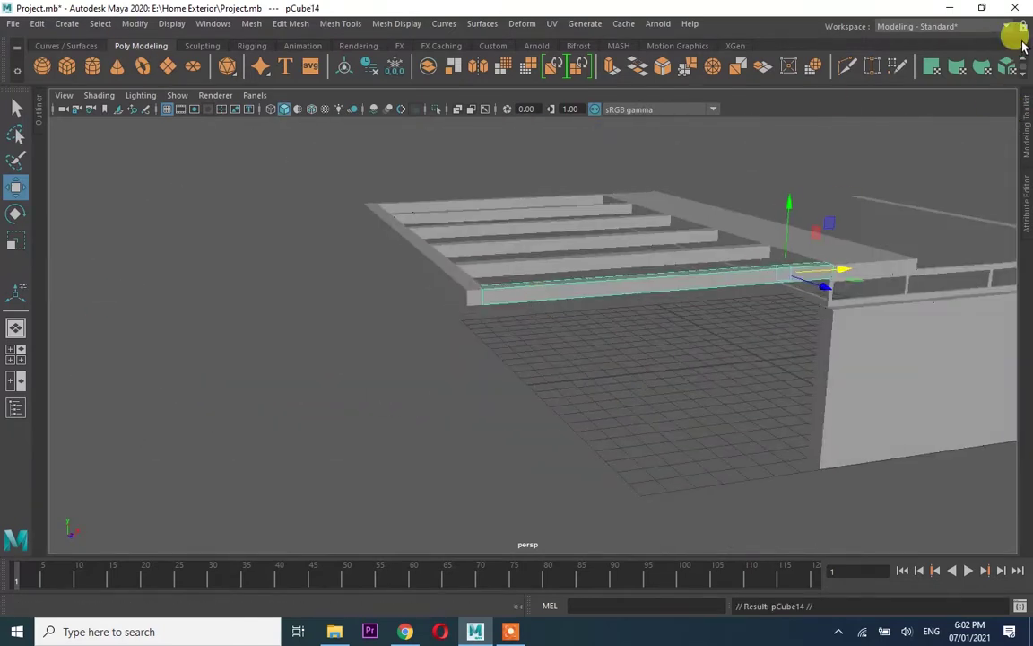
Stand the post upright with Rotate Z 90 and move it toward the pergola deck's corner
click(508, 631)
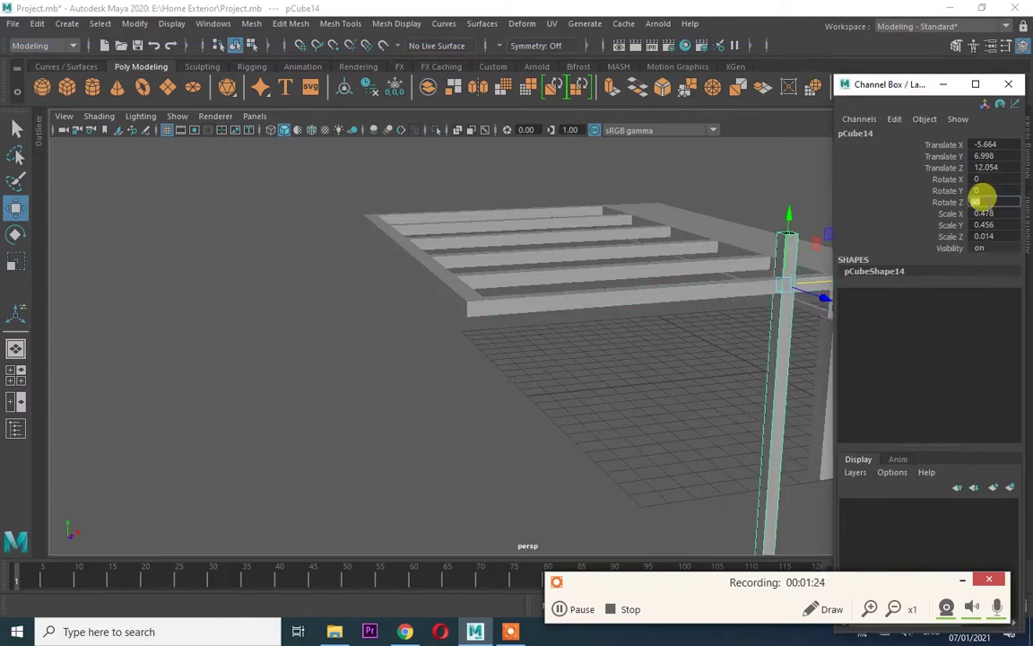
key(ctrl+a)
drag(805, 379, 491, 330)
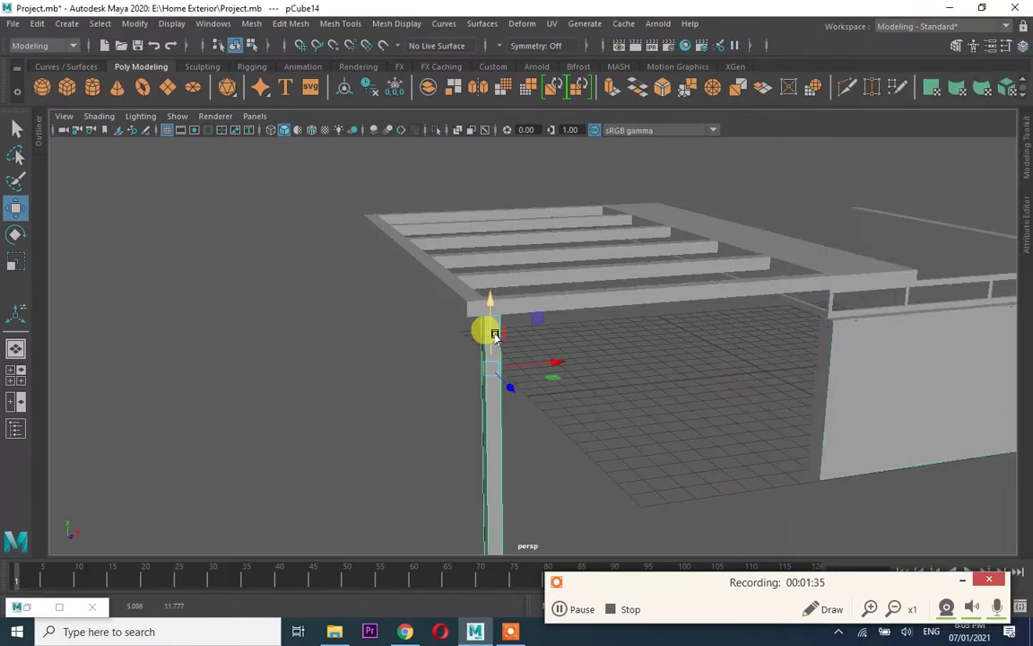
key(space)
key(space)
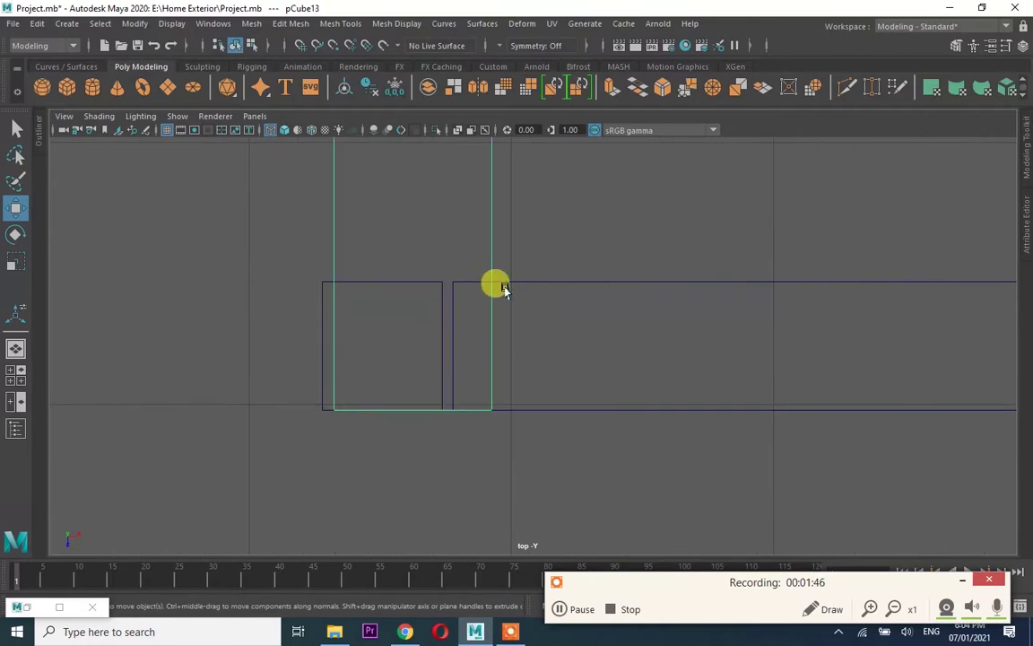
scroll(586, 346, down, 4)
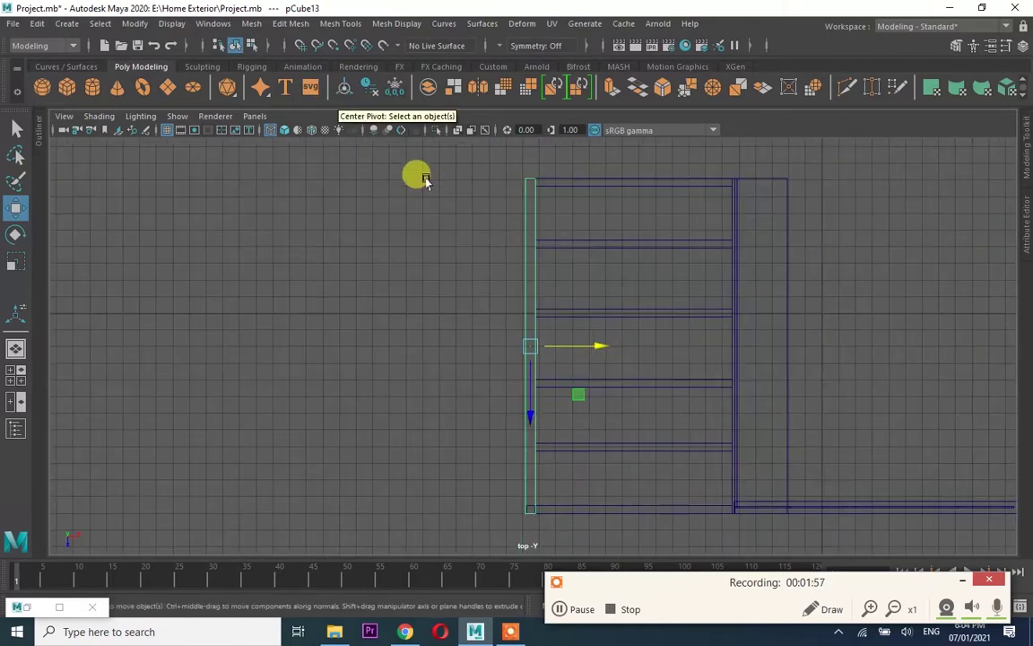
key(d)
scroll(565, 270, up, 4)
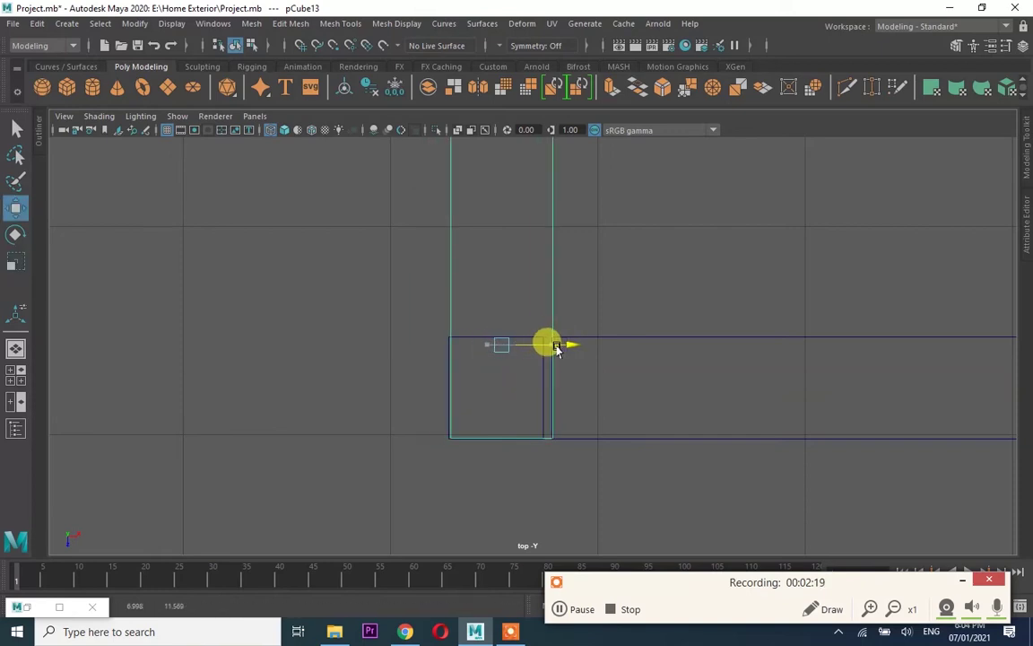
key(f)
Select the wider outer frame beam and switch to scaling it
click(723, 170)
key(r)
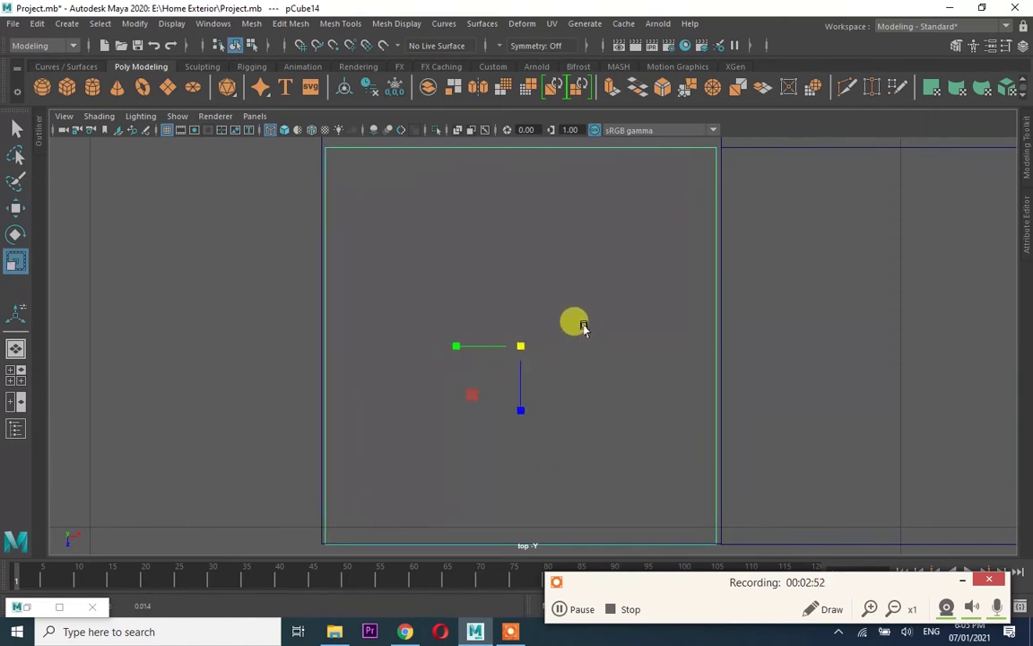
key(space)
key(space)
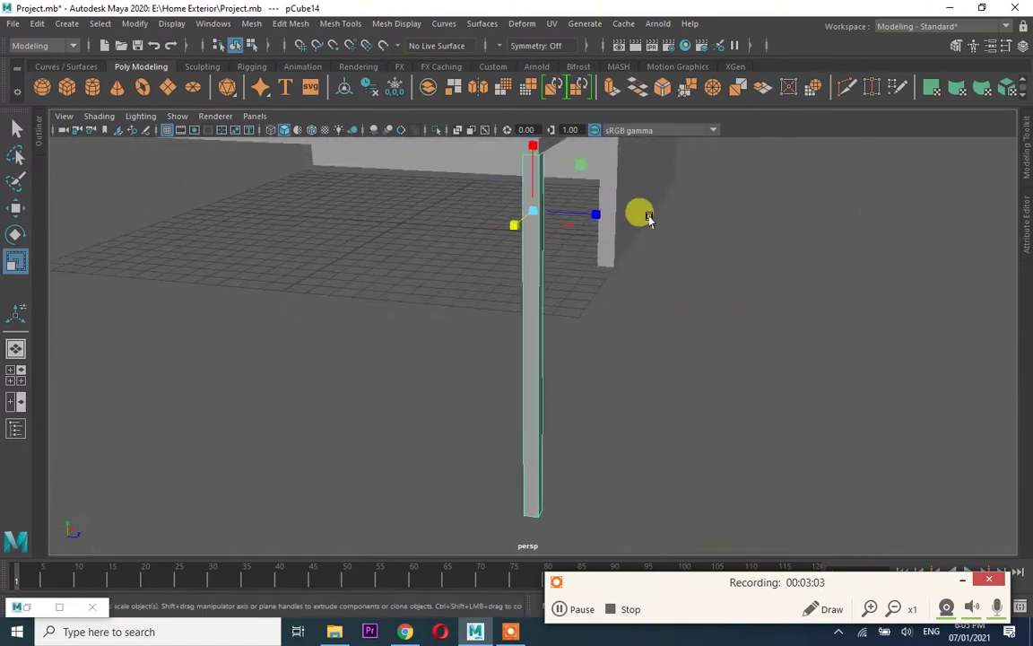
scroll(555, 274, down, 2)
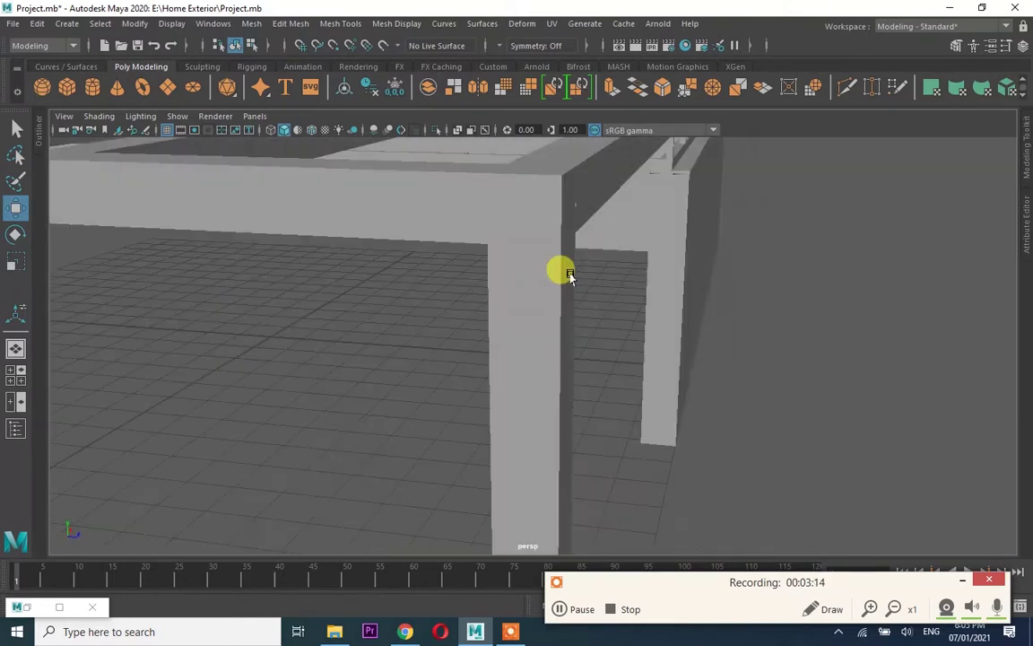
scroll(560, 272, down, 5)
key(space)
key(space)
Select the post's bottom vertices so it can be extended down to the ground
key(F9)
drag(535, 484, 515, 542)
key(f)
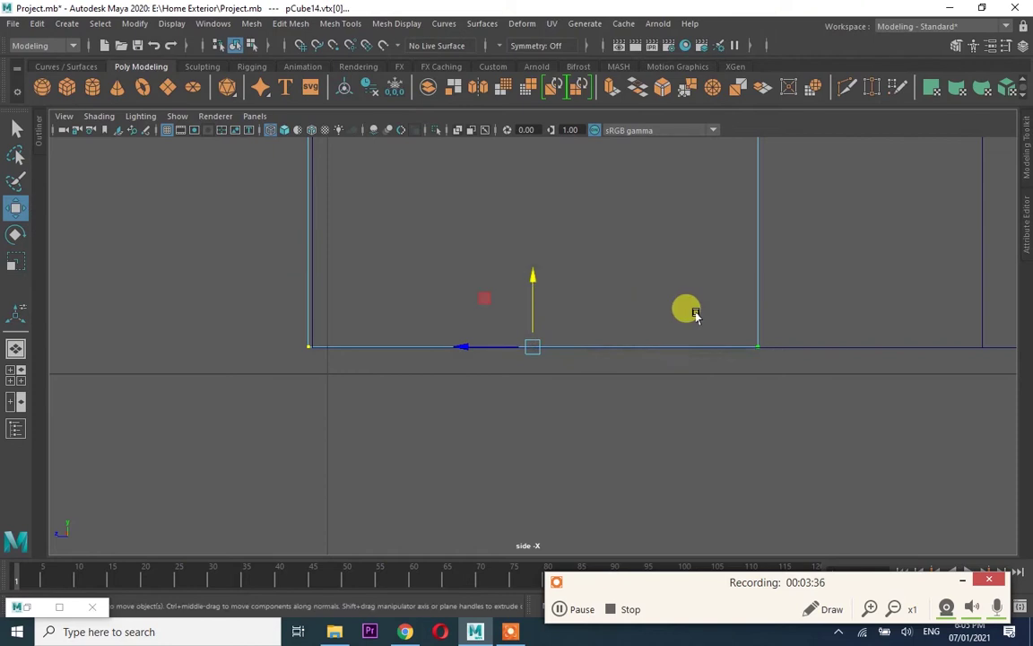
key(space)
key(space)
alt+drag(680, 279, 703, 266)
right_drag(536, 260, 530, 368)
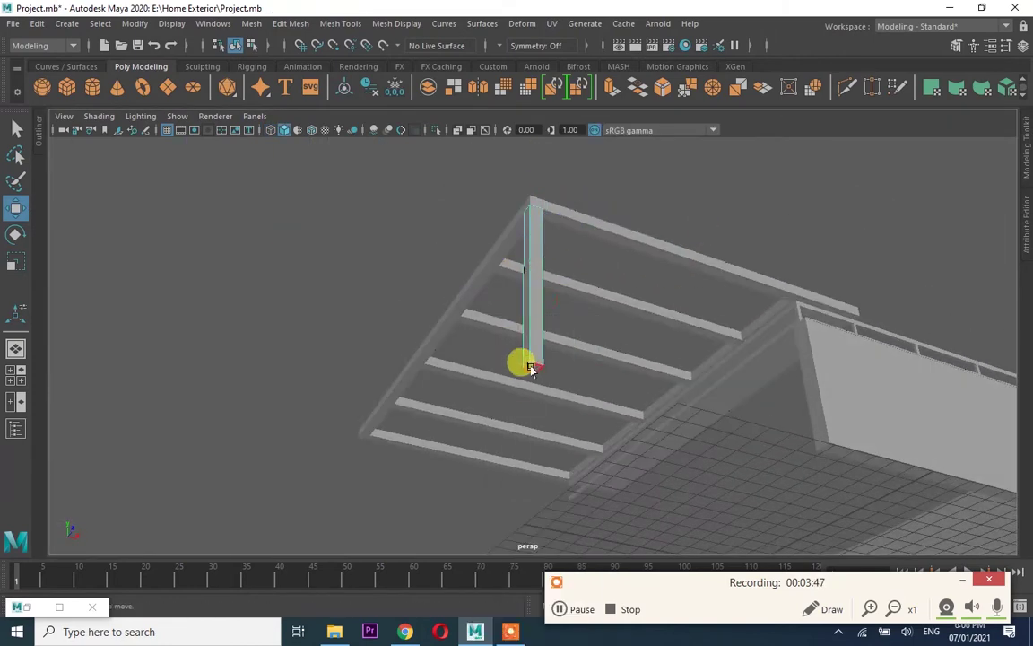
key(f)
scroll(546, 254, down, 3)
Reselect the first post in the top view and review the pergola from a higher angle
key(space)
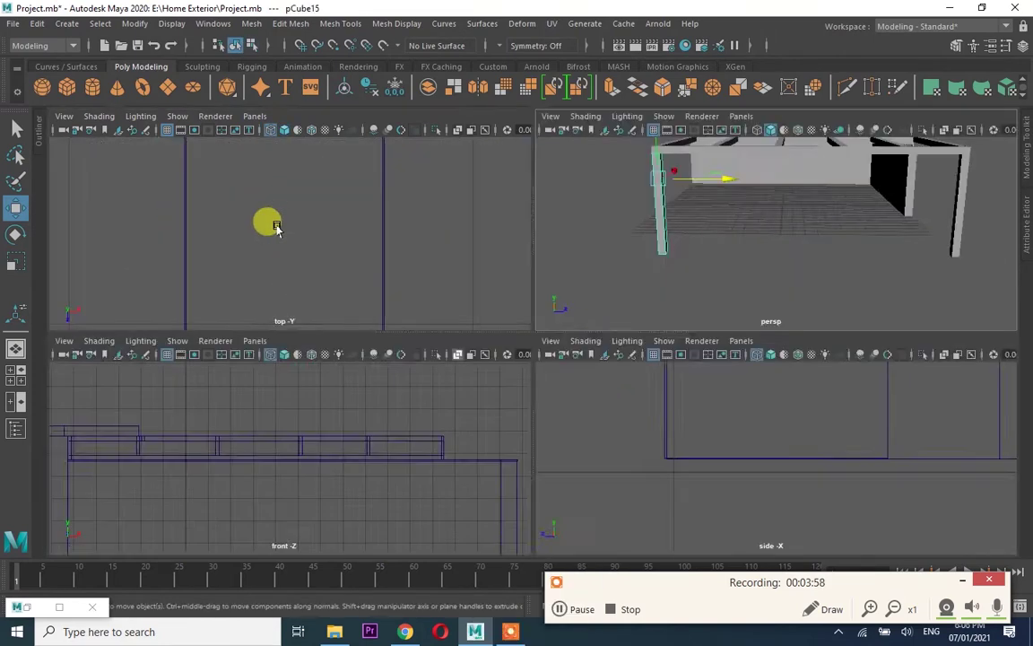
key(space)
scroll(531, 364, up, 5)
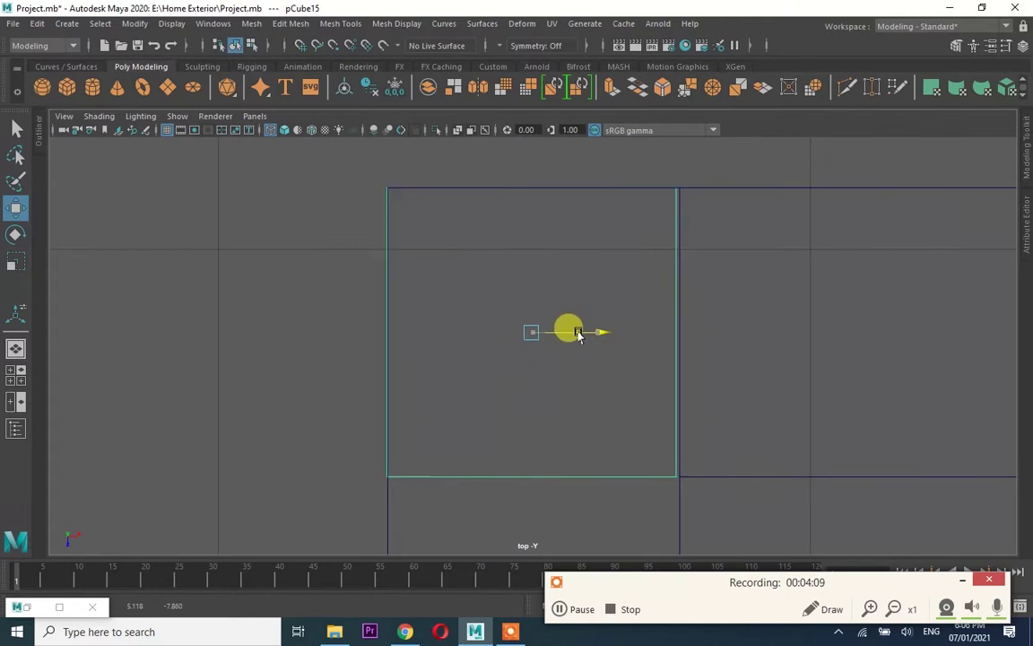
scroll(579, 334, down, 3)
key(space)
click(807, 202)
key(space)
key(f)
alt+middle_drag(569, 348, 519, 267)
key(space)
key(space)
alt+drag(812, 260, 768, 333)
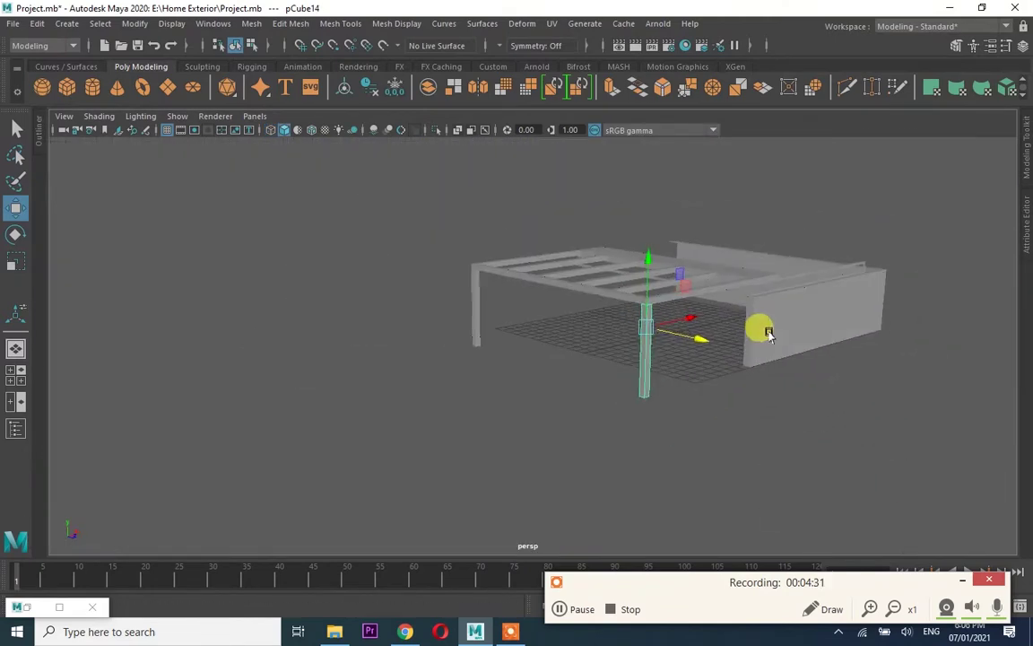
Select the top beam and frame it in the side view
key(f)
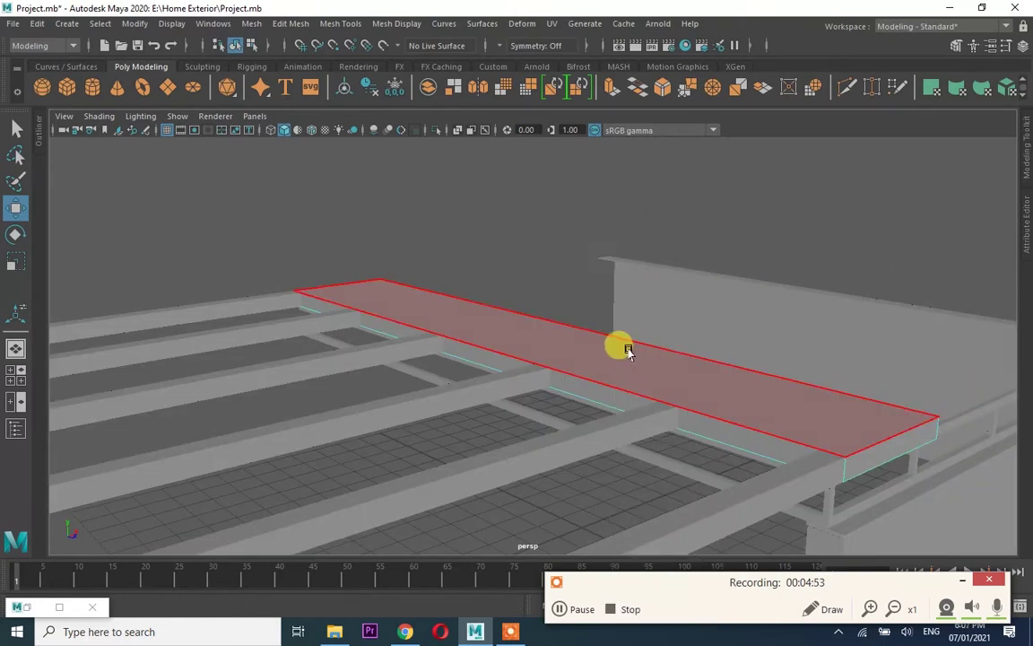
mouse_move(870, 429)
alt+mouse_down()
mouse_move(911, 300)
mouse_move(784, 312)
mouse_move(762, 380)
mouse_move(695, 266)
alt+mouse_up()
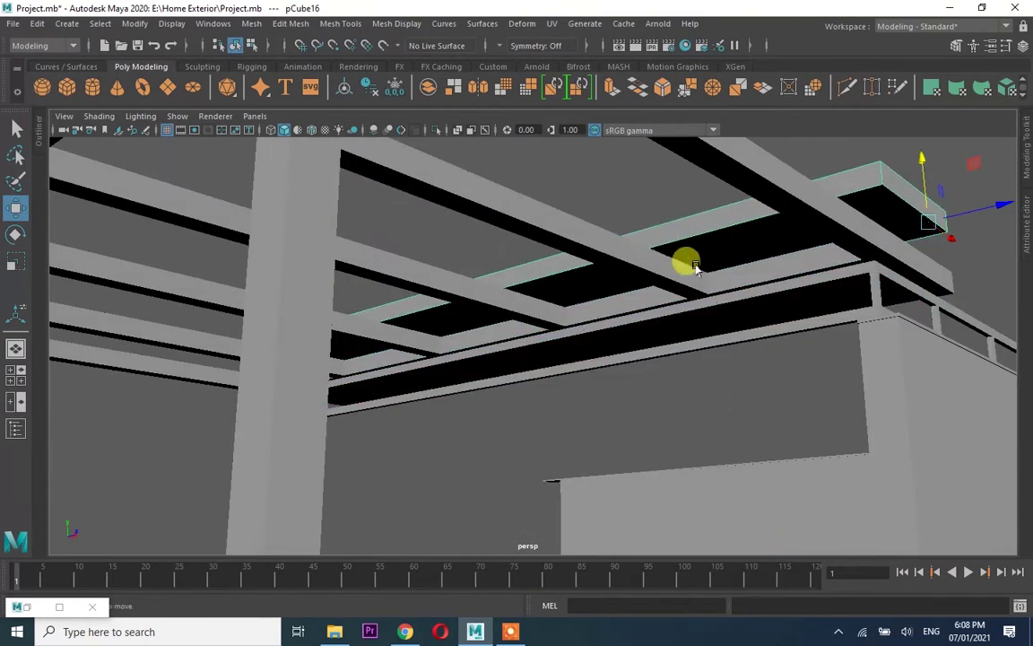
key(space)
key(space)
click(396, 203)
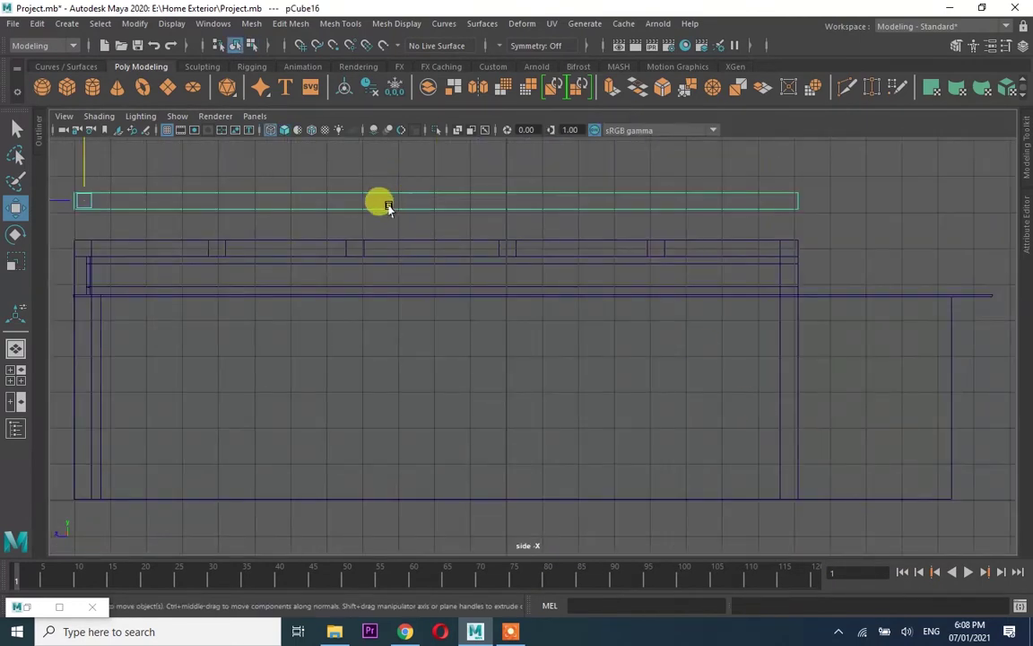
scroll(250, 350, up, 2)
mouse_move(250, 351)
alt+right_down()
mouse_move(300, 392)
mouse_move(474, 415)
alt+right_up()
alt+middle_drag(474, 414, 599, 406)
key(f)
Inspect the beam's end up close and frame the selected vertex in perspective
mouse_move(201, 352)
alt+right_down()
mouse_move(933, 405)
mouse_move(657, 385)
alt+right_up()
drag(643, 377, 901, 274)
alt+middle_drag(901, 274, 484, 307)
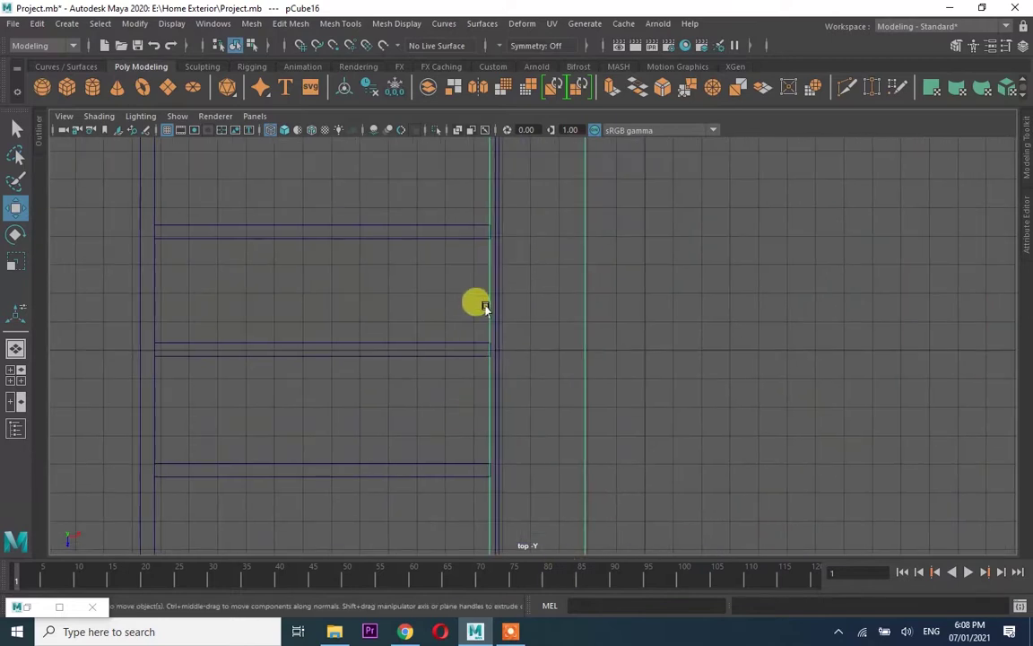
scroll(501, 370, down, 3)
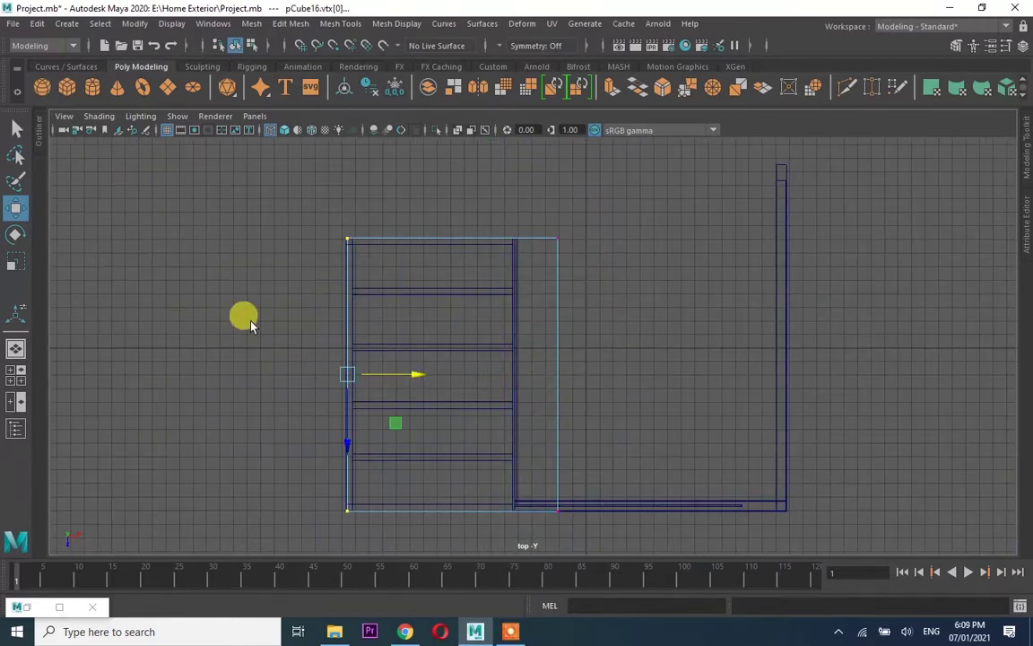
key(f)
key(space)
key(space)
key(space)
key(space)
scroll(542, 350, down, 5)
scroll(550, 357, down, 3)
scroll(556, 346, down, 2)
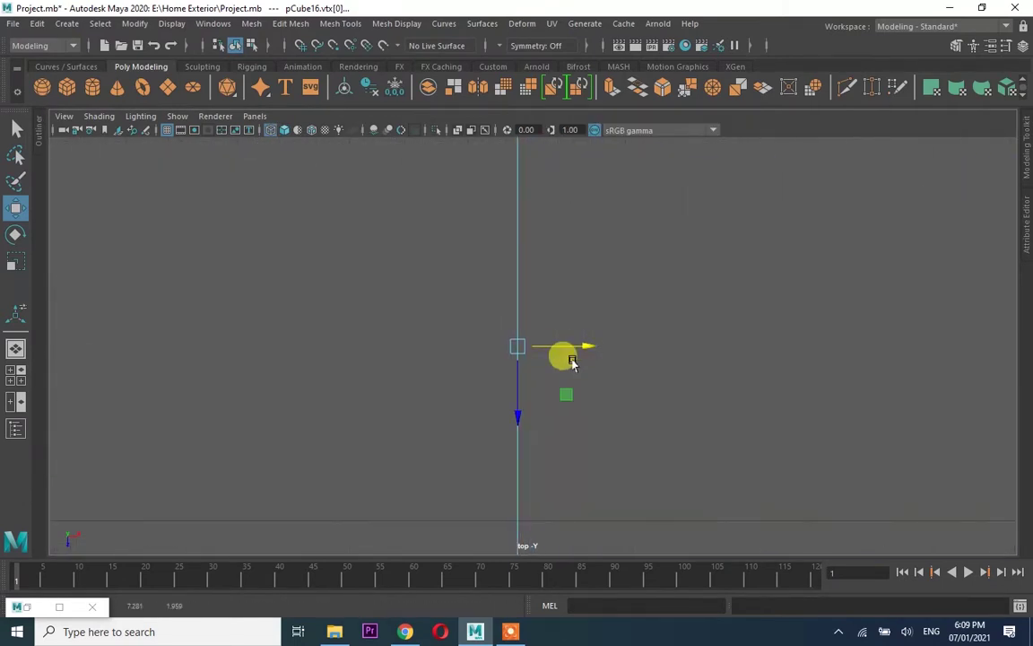
key(space)
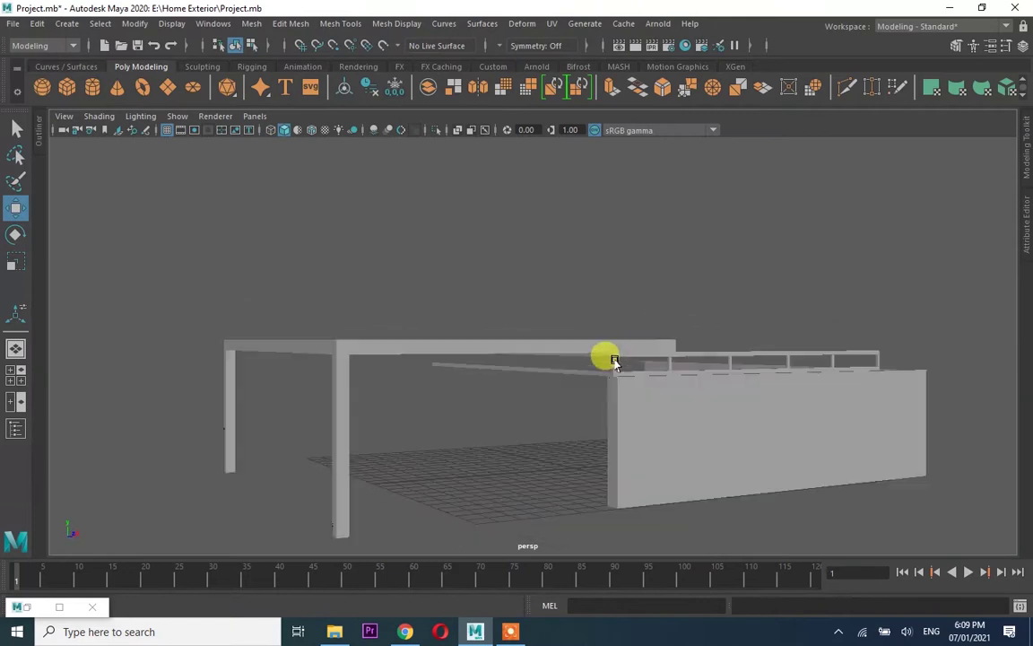
Raise the new wall panel, rotate it 180 degrees in Y, and move it toward the lower wall's corner
drag(924, 390, 915, 233)
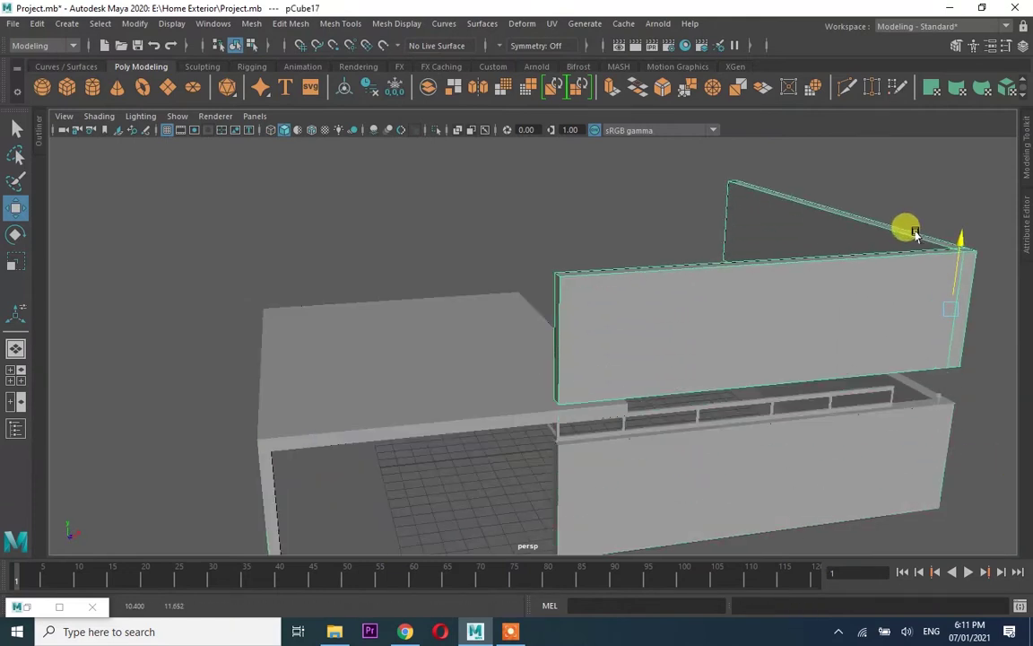
key(ctrl+a)
click(991, 191)
text(180)
key(Return)
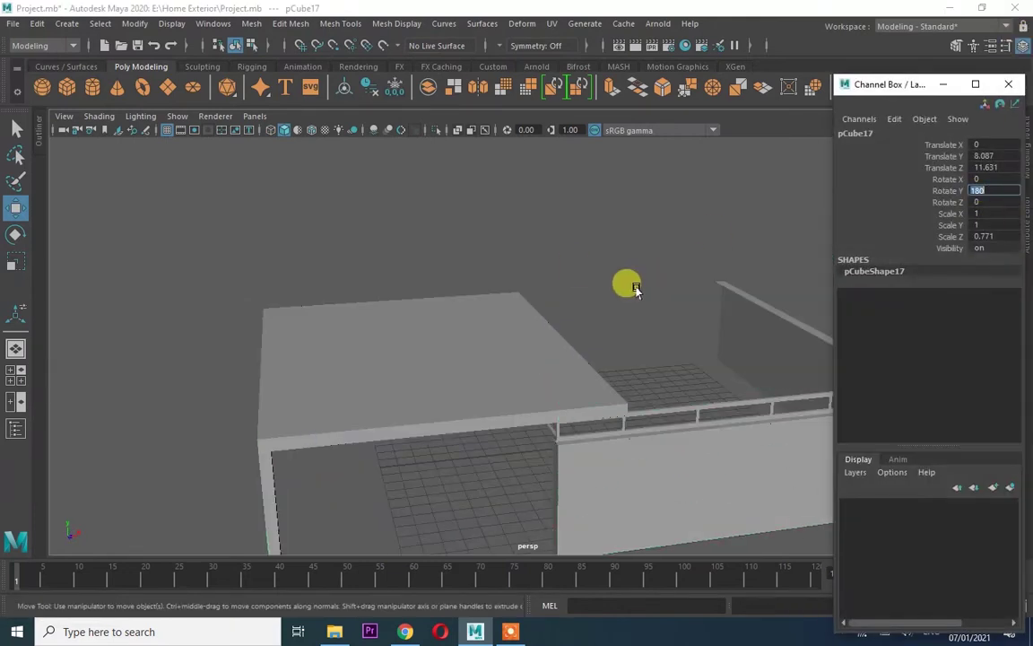
mouse_move(604, 327)
mouse_down()
mouse_move(542, 364)
mouse_move(168, 396)
mouse_up()
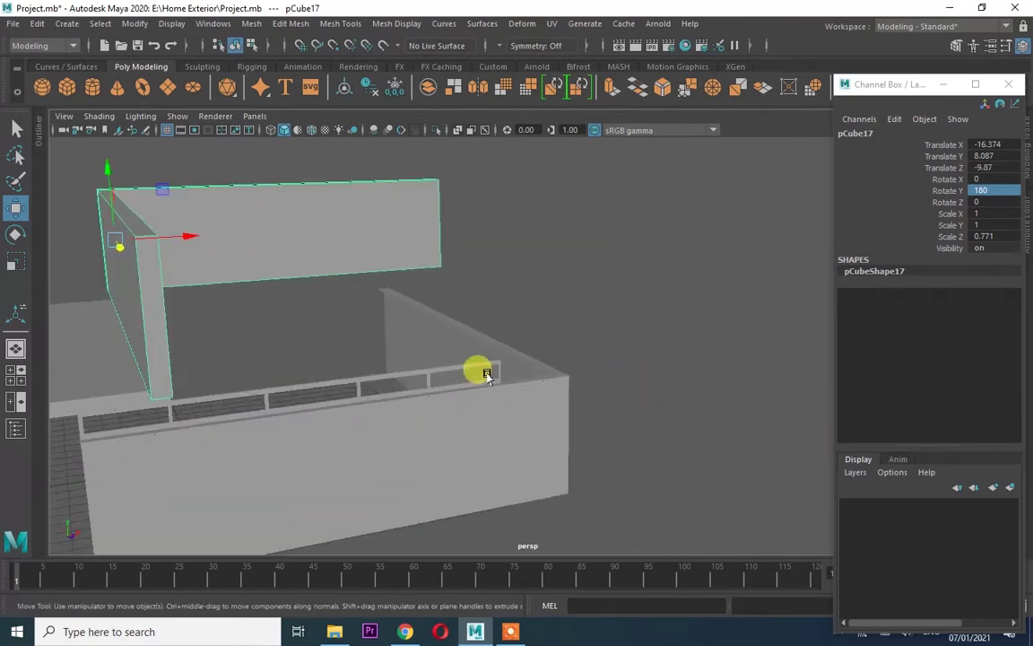
key(space)
key(space)
Lower the panel onto the lower wall and shift its pivot up to the panel's corner
drag(239, 448, 290, 377)
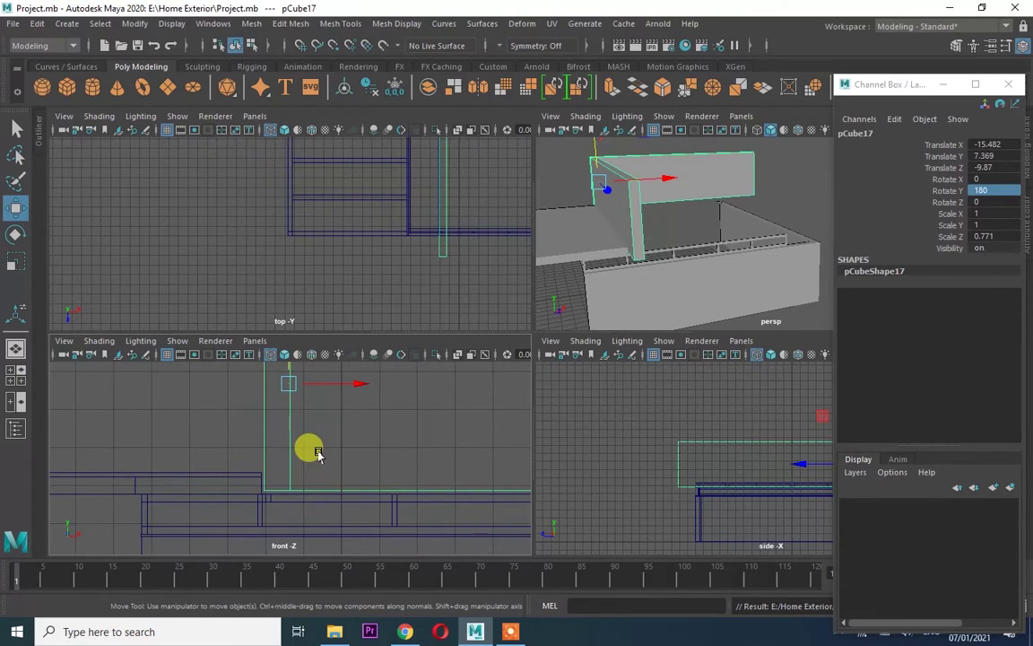
key(d)
drag(325, 473, 286, 461)
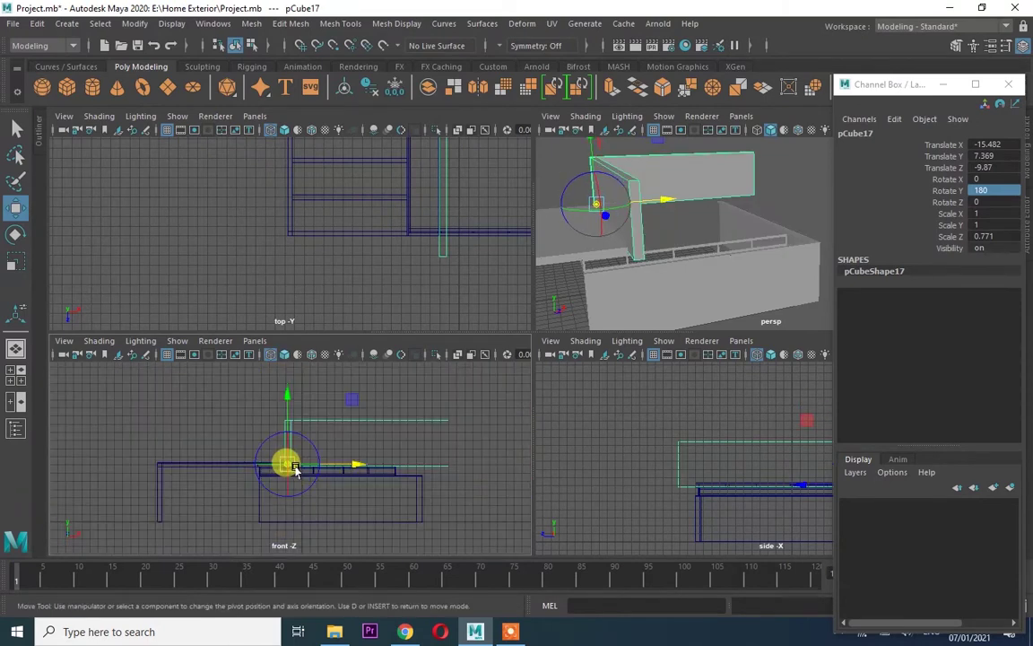
key(space)
alt+middle_drag(517, 405, 517, 319)
mouse_move(550, 398)
mouse_down()
mouse_move(437, 369)
mouse_move(505, 334)
mouse_up()
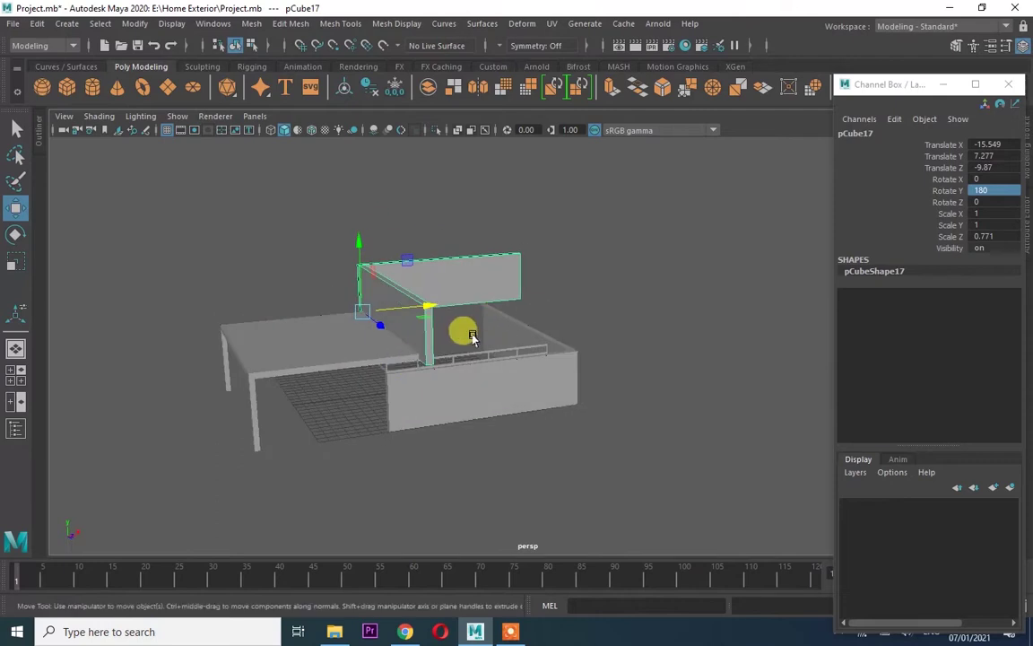
key(space)
scroll(538, 225, down, 3)
Select a corner vertex at the panel's left end in the top view
key(F9)
drag(453, 152, 499, 177)
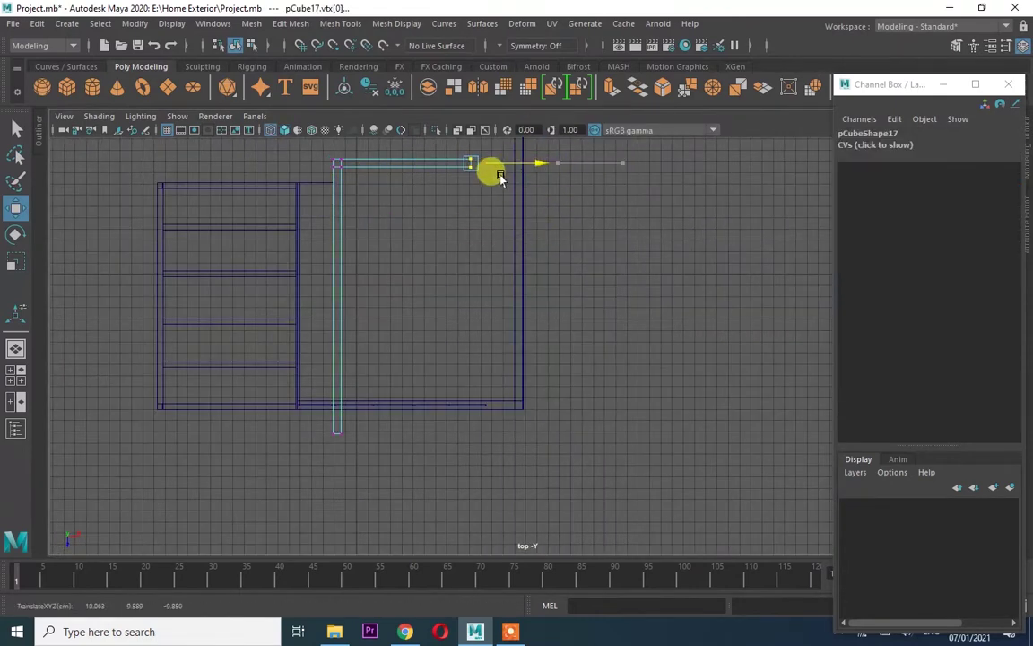
scroll(509, 183, up, 4)
alt+middle_drag(502, 296, 768, 254)
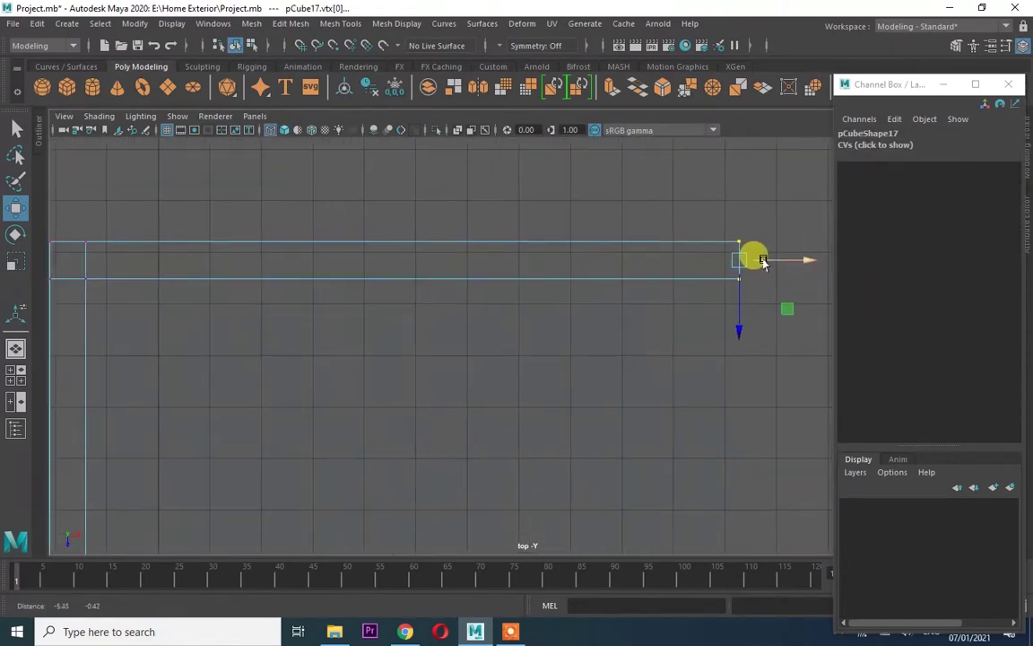
alt+right_drag(769, 253, 630, 254)
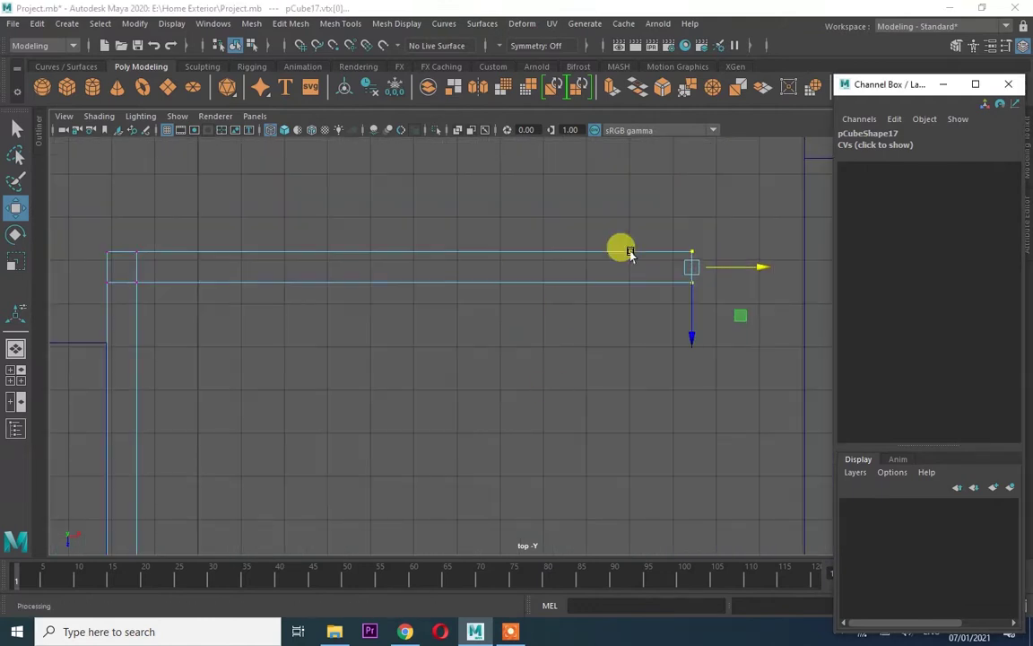
Insert an edge loop near the end of the panel with Mesh Tools > Insert Edge Loop
click(296, 23)
click(363, 113)
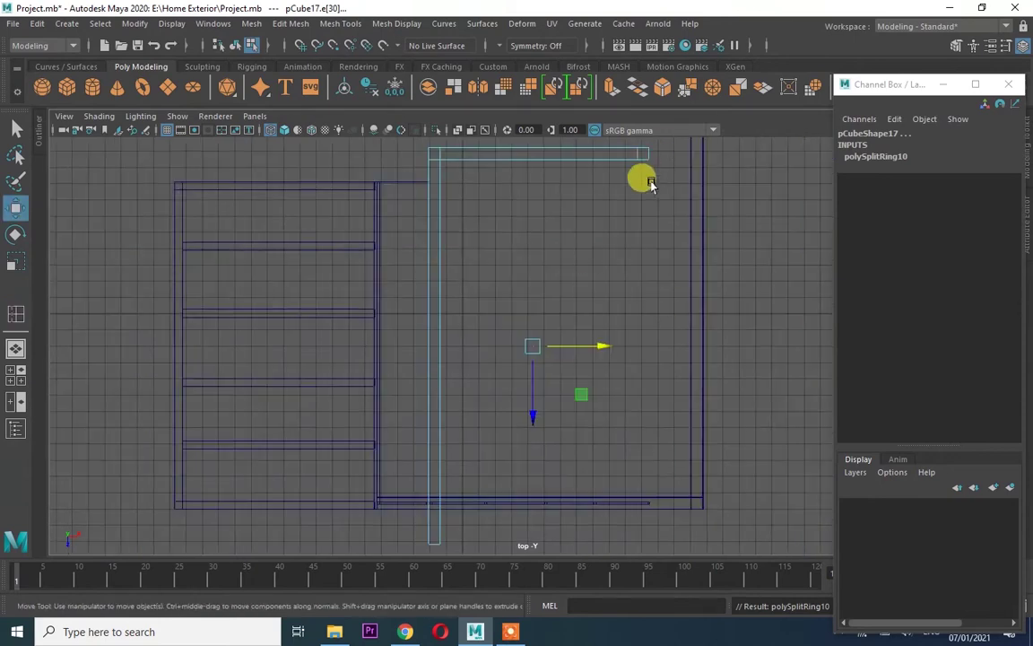
scroll(572, 350, down, 5)
key(space)
mouse_move(750, 201)
alt+mouse_down()
mouse_move(682, 231)
mouse_move(693, 203)
alt+mouse_up()
Extrude the panel's end face outward to form a third wall arm
right_drag(648, 201, 655, 240)
click(669, 213)
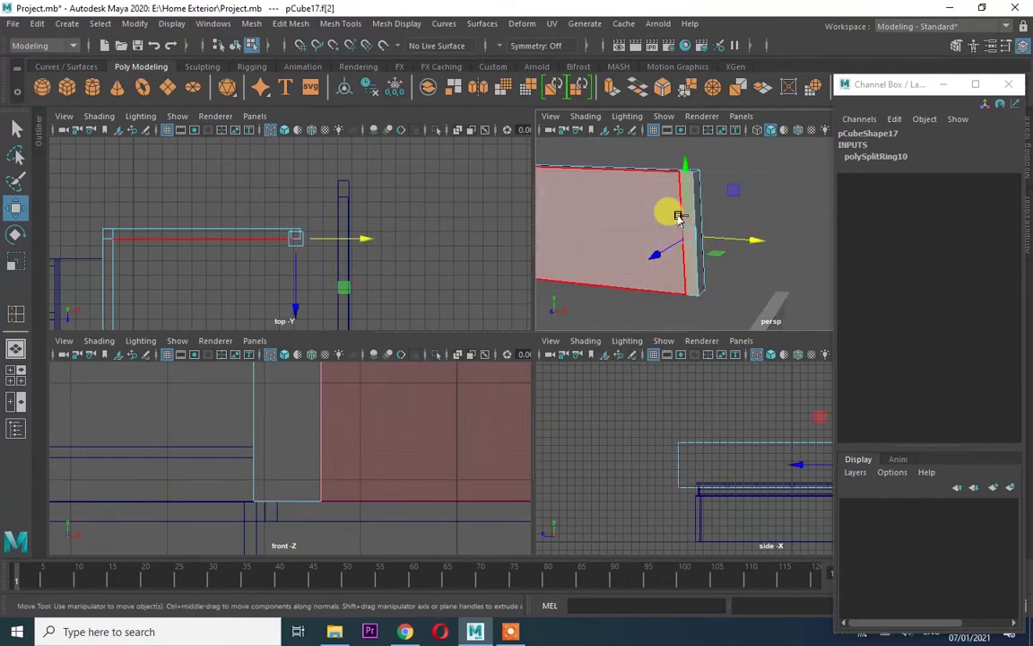
key(ctrl+e)
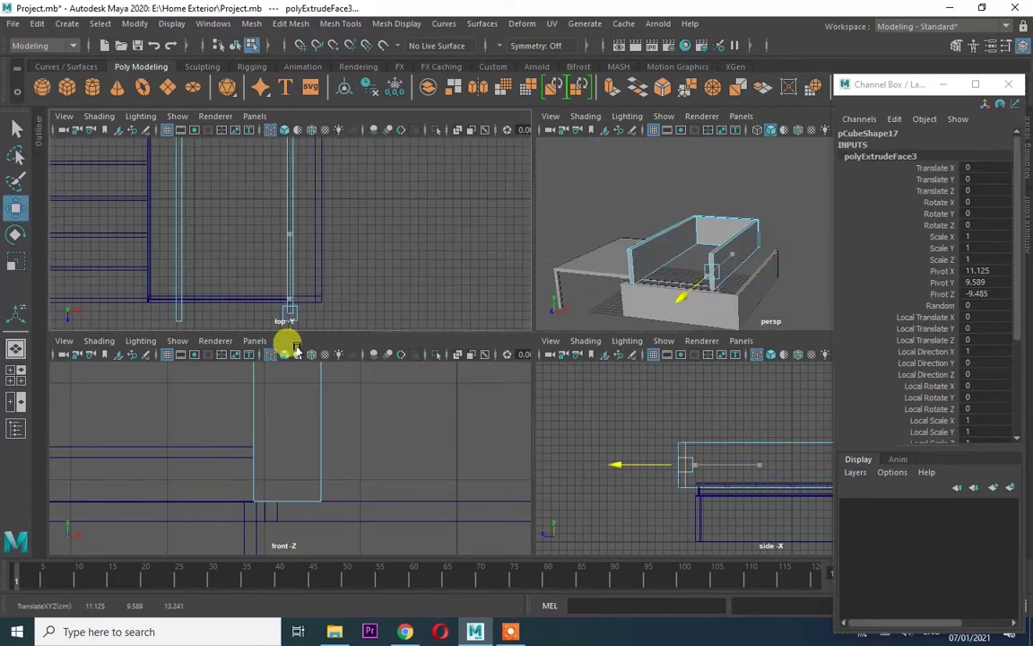
scroll(283, 242, up, 3)
key(space)
scroll(476, 348, up, 3)
key(space)
key(space)
key(F8)
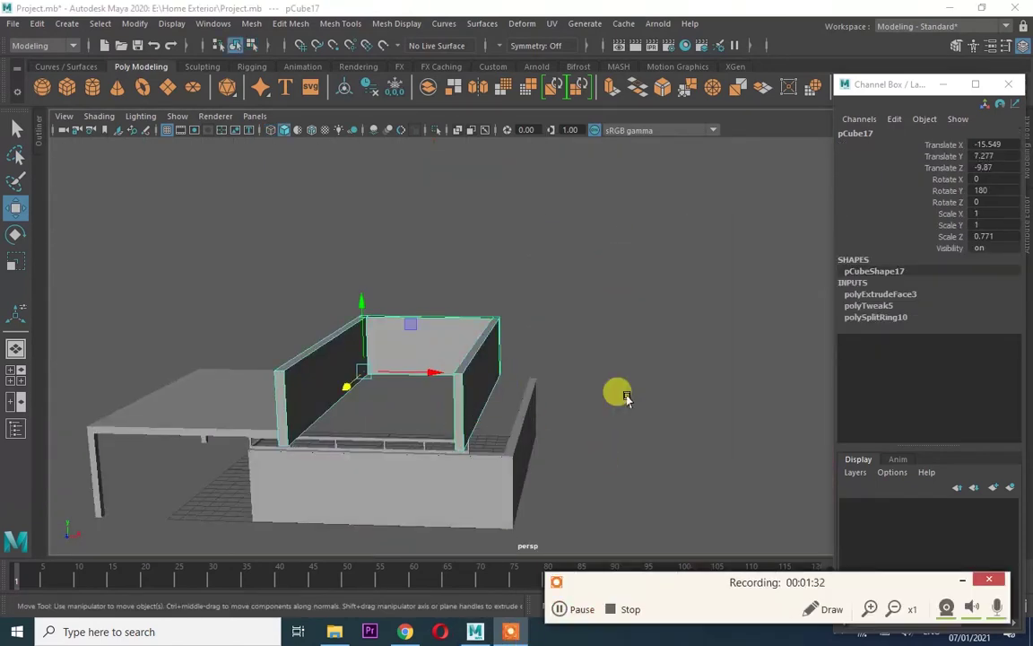
key(space)
drag(565, 362, 438, 308)
scroll(243, 346, up, 2)
mouse_move(483, 254)
right_down()
mouse_move(460, 262)
mouse_move(484, 214)
right_up()
Add an edge loop near the side wall's end, then extrude the end face across to close the box
click(483, 351)
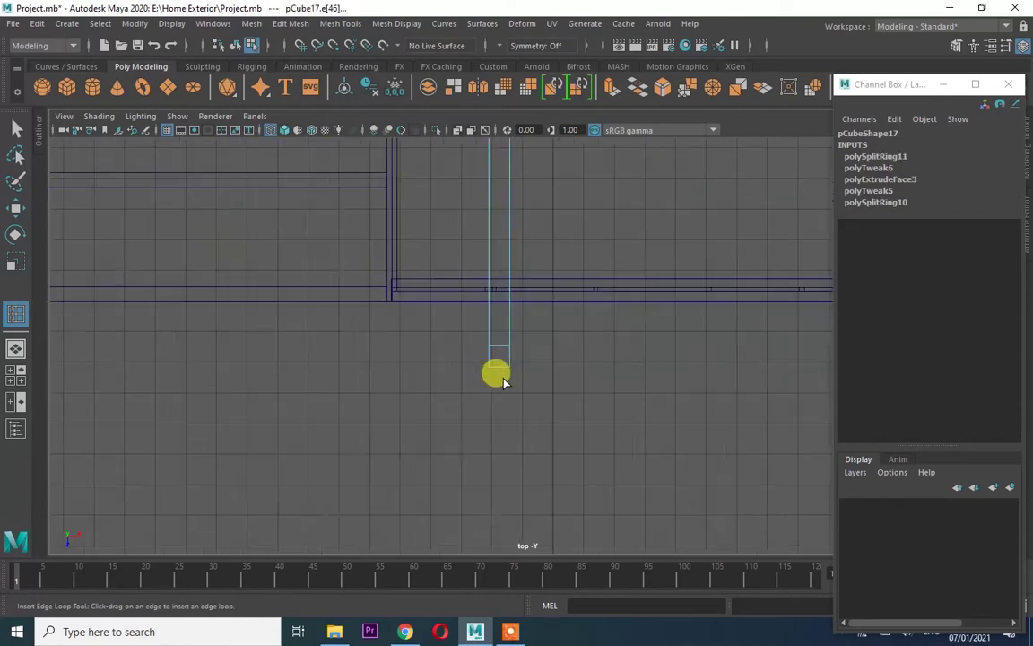
alt+drag(496, 371, 521, 348)
click(18, 132)
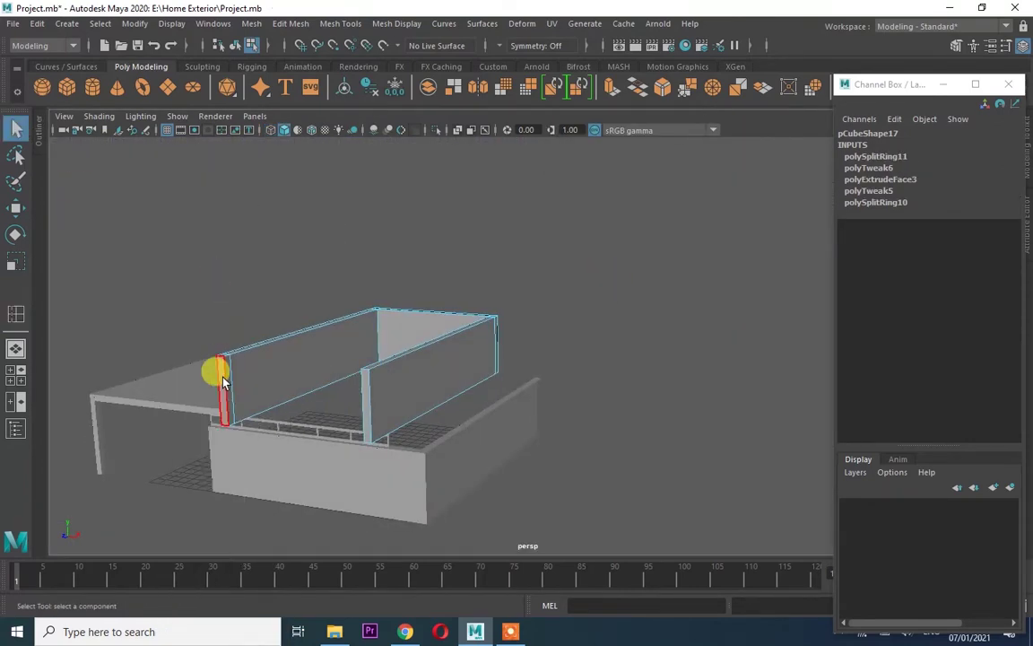
key(ctrl+e)
key(f)
mouse_move(554, 346)
alt+mouse_down()
mouse_move(489, 295)
mouse_move(702, 383)
mouse_move(830, 387)
mouse_move(673, 319)
mouse_move(700, 543)
alt+mouse_up()
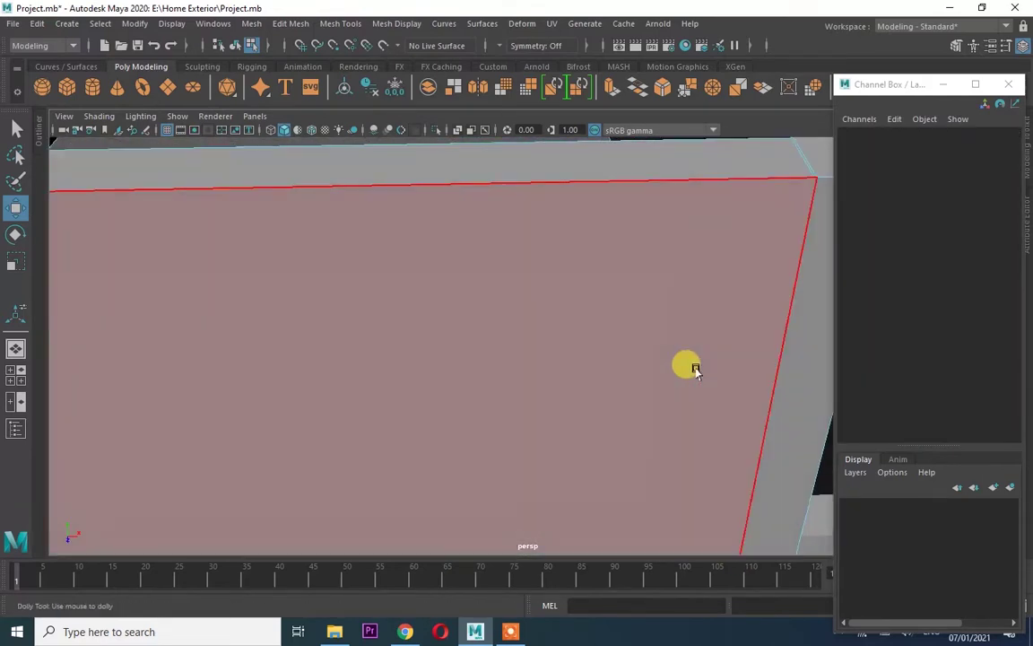
Scale the box's four corner vertices to stretch it longer along its depth
key(space)
key(space)
drag(427, 196, 567, 399)
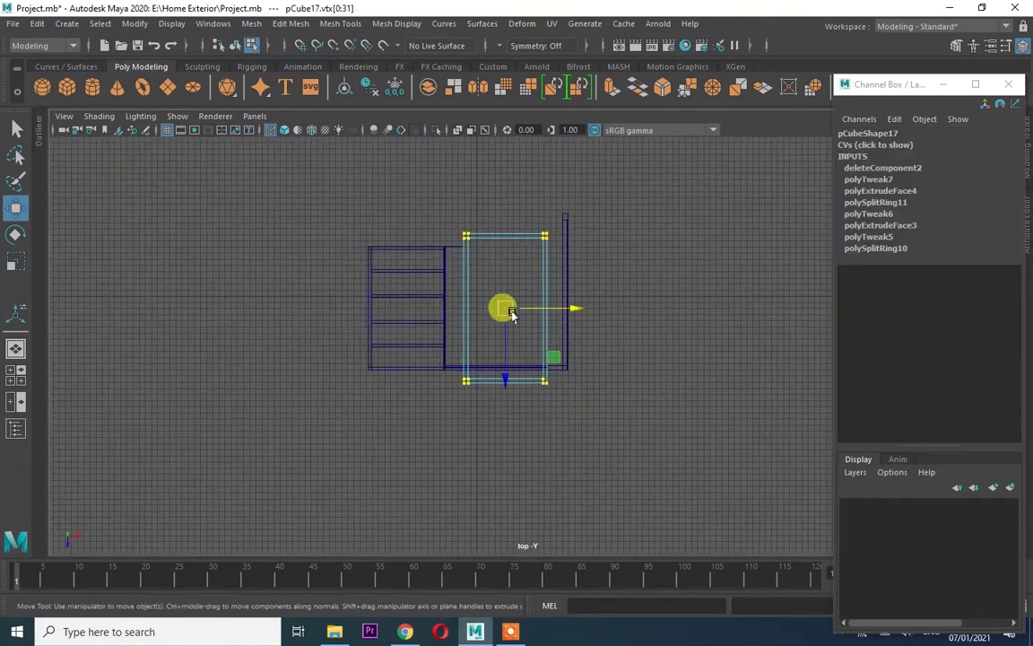
key(r)
drag(505, 307, 504, 238)
key(space)
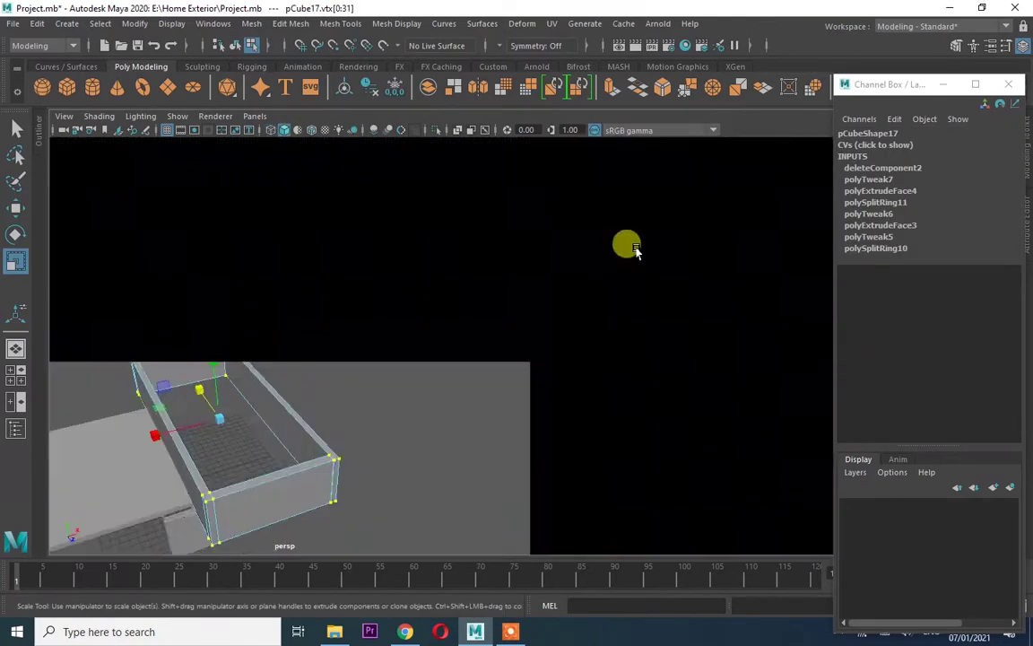
key(space)
alt+drag(590, 260, 542, 263)
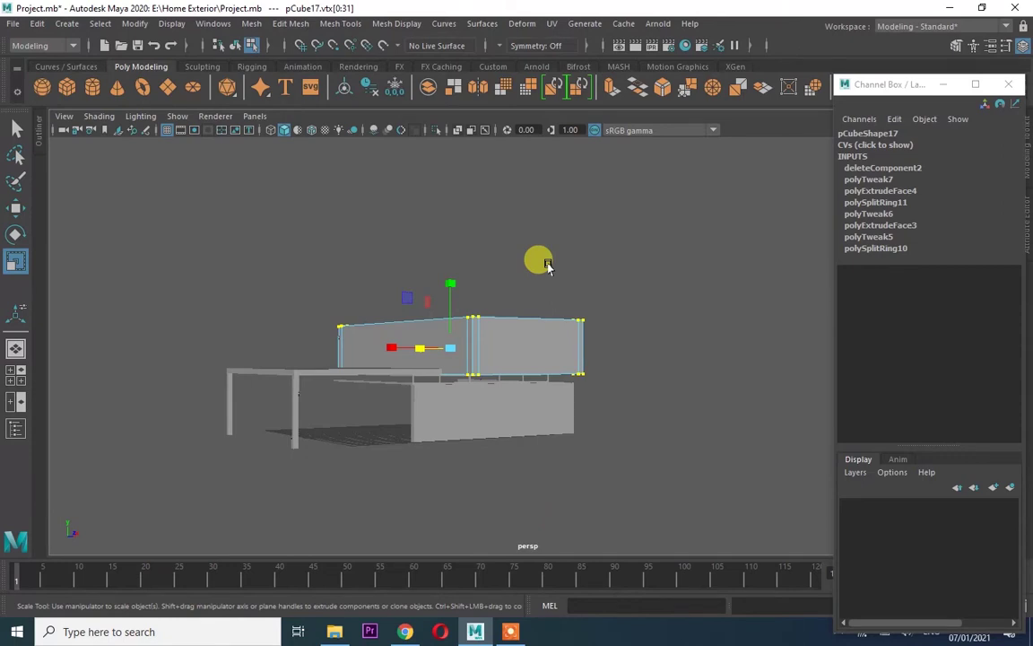
mouse_move(507, 362)
alt+mouse_down()
mouse_move(540, 346)
mouse_move(358, 339)
mouse_move(352, 373)
mouse_move(473, 242)
alt+mouse_up()
key(space)
key(space)
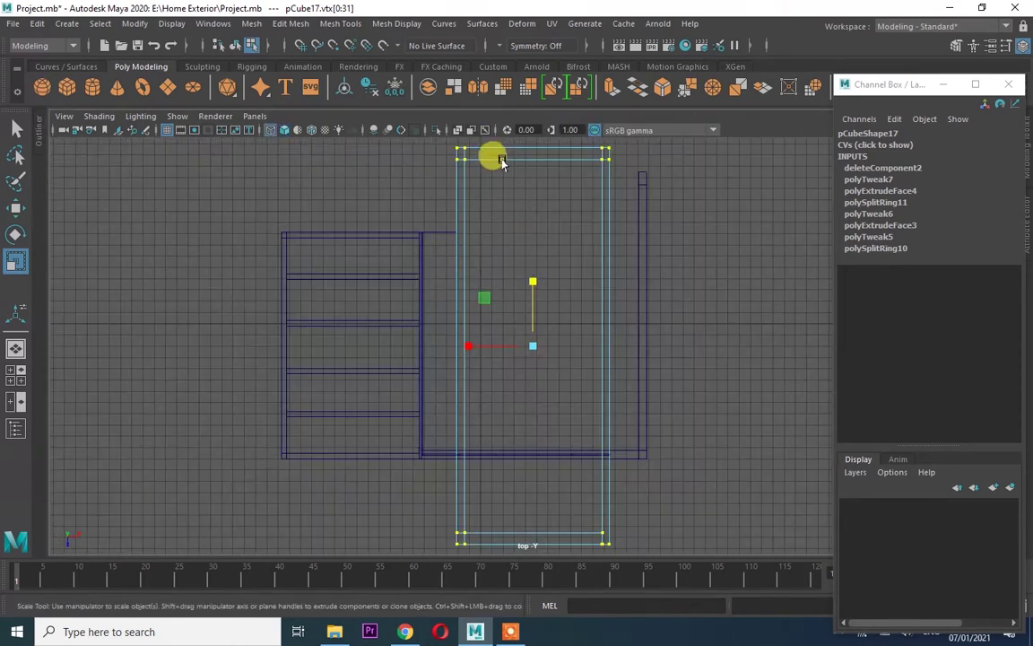
Select the box's top edge in the top view with the Move tool ready
right_drag(500, 160, 480, 136)
click(555, 158)
key(f)
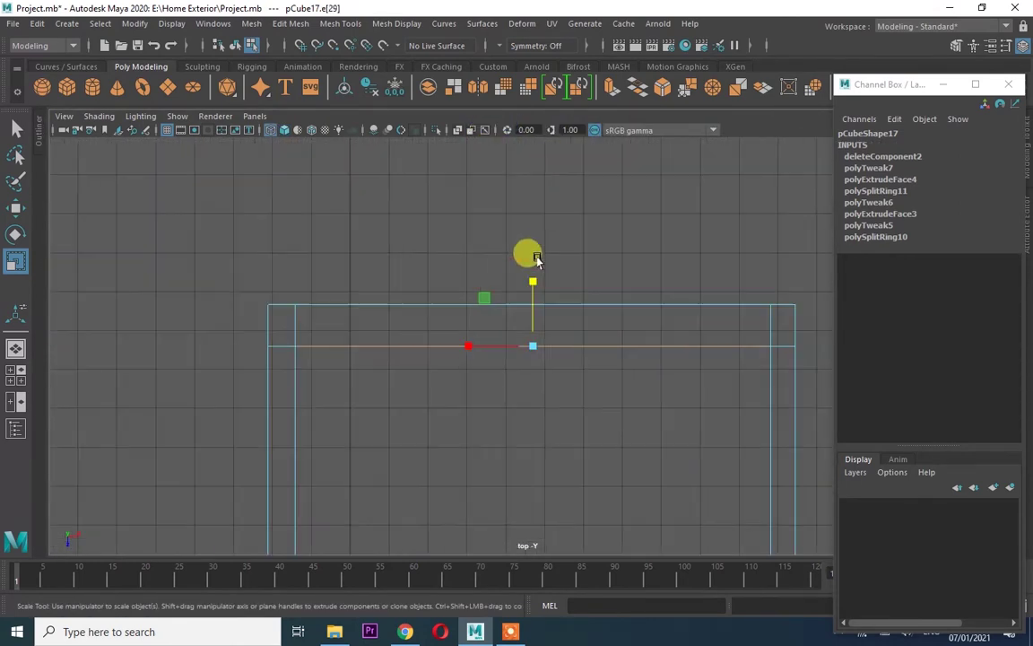
key(w)
scroll(502, 348, down, 5)
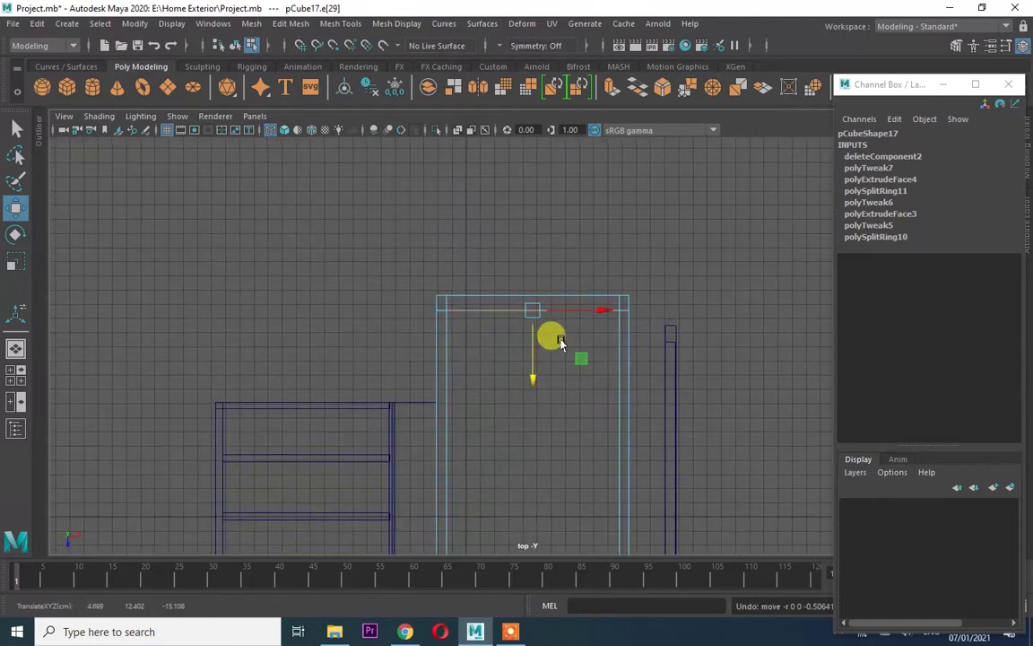
key(space)
Push the box's right-end and left-end vertices outward to widen it over the lower walls
key(space)
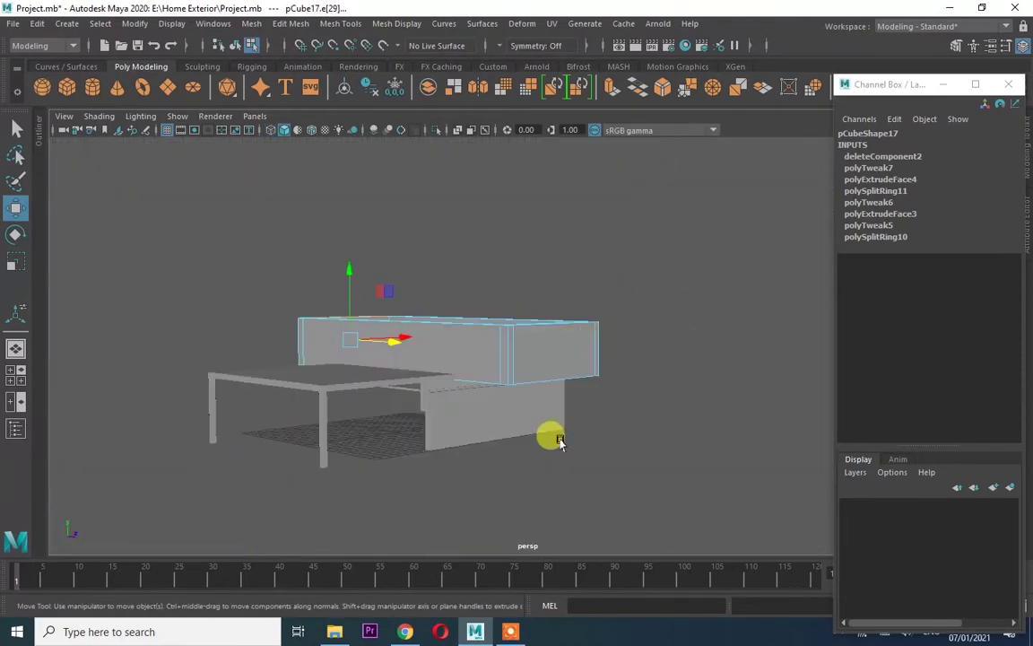
key(F8)
alt+drag(588, 530, 546, 380)
key(F9)
drag(485, 241, 538, 289)
drag(592, 327, 653, 326)
alt+middle_drag(476, 427, 596, 427)
drag(395, 287, 461, 468)
mouse_move(506, 388)
mouse_down()
mouse_move(403, 392)
mouse_move(477, 323)
mouse_move(468, 376)
mouse_up()
Move the upper box's top vertices up in the side view to make it taller
key(space)
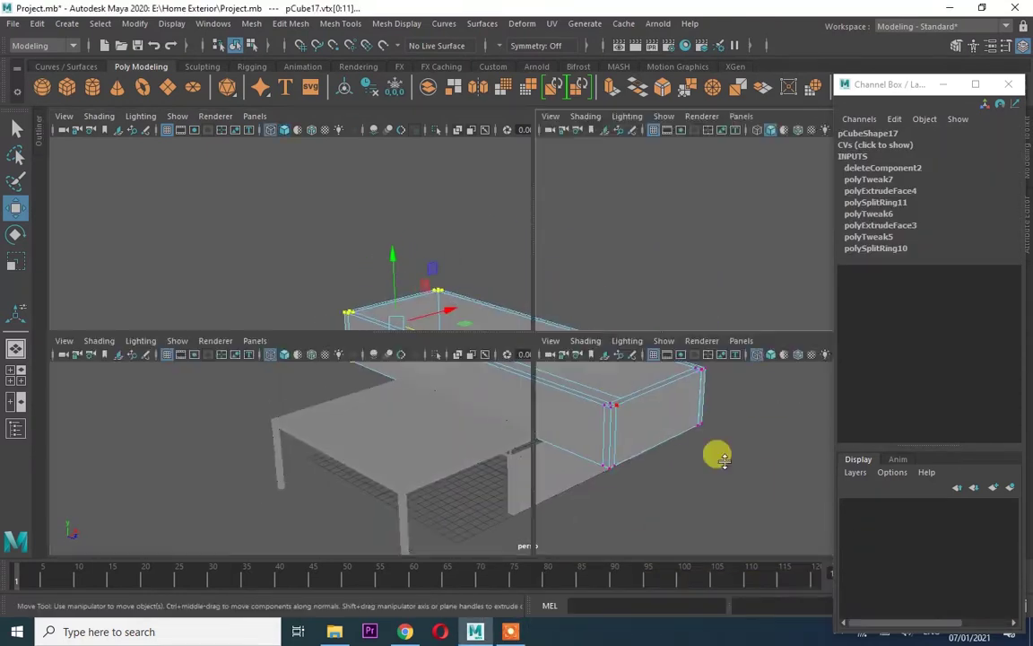
key(space)
scroll(568, 514, down, 2)
drag(355, 254, 351, 239)
key(space)
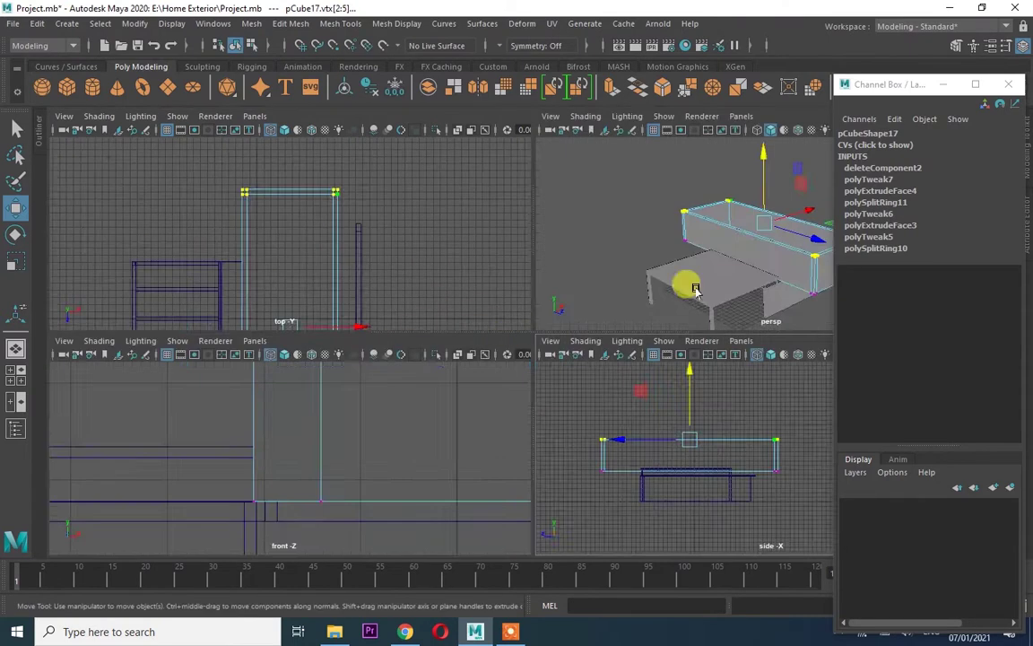
key(space)
key(F8)
mouse_move(617, 330)
alt+mouse_down()
mouse_move(657, 337)
mouse_move(662, 358)
mouse_move(581, 457)
mouse_move(620, 471)
mouse_move(616, 419)
mouse_move(605, 486)
alt+mouse_up()
Adjust vertices of the lower wall and the pergola beam in the side view
click(738, 475)
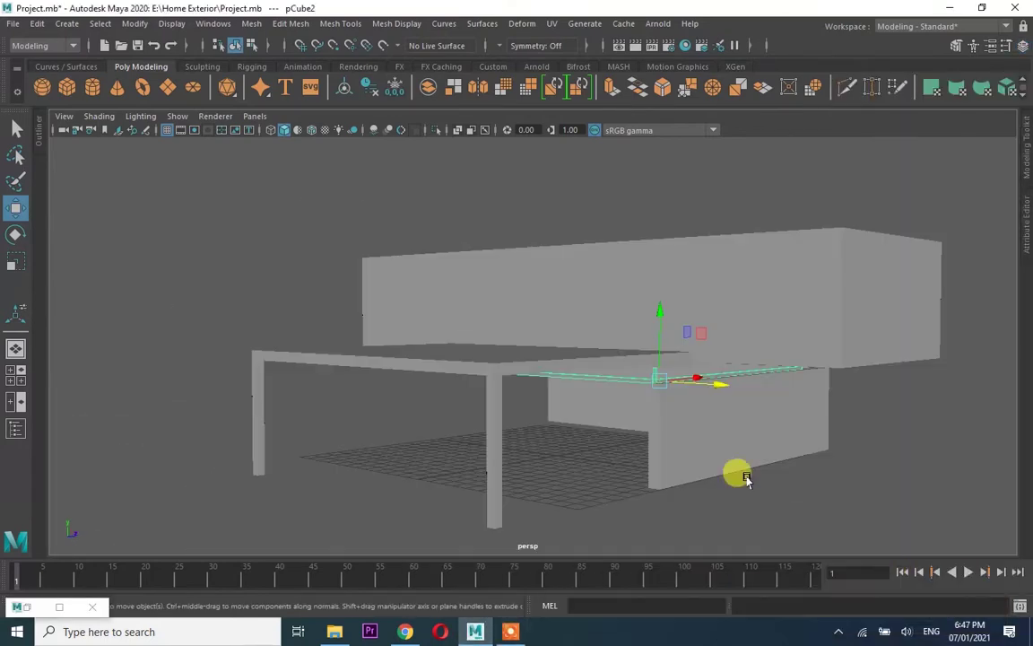
key(space)
key(space)
scroll(583, 363, up, 1)
key(F9)
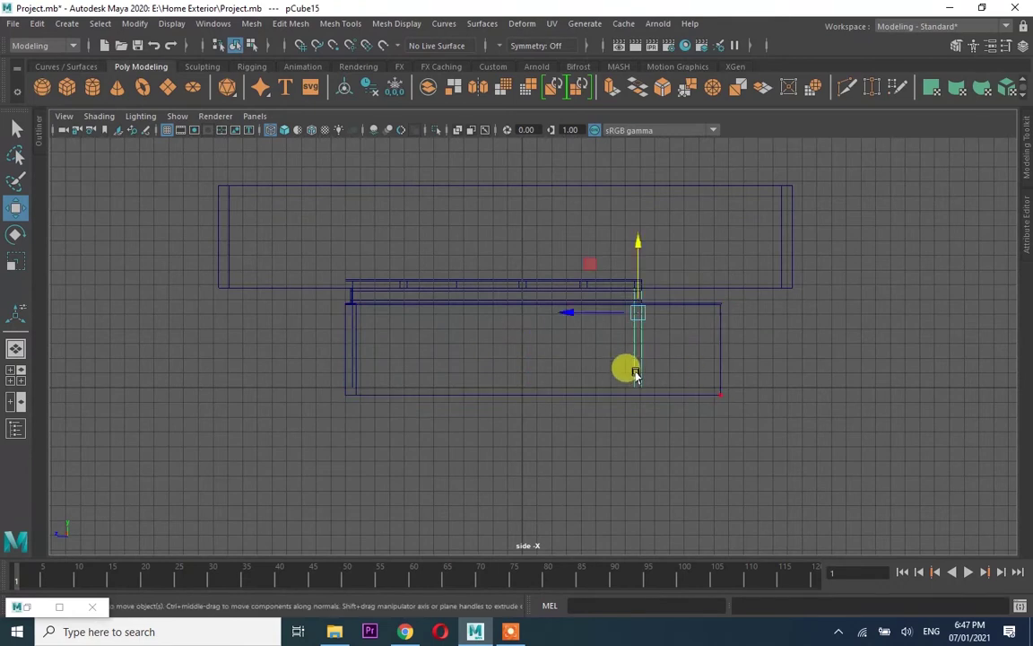
scroll(634, 374, up, 2)
right_drag(750, 254, 692, 272)
scroll(749, 399, up, 2)
scroll(739, 365, up, 2)
scroll(787, 491, up, 2)
scroll(711, 307, down, 1)
scroll(717, 358, down, 2)
key(space)
key(space)
right_drag(445, 247, 535, 215)
key(f)
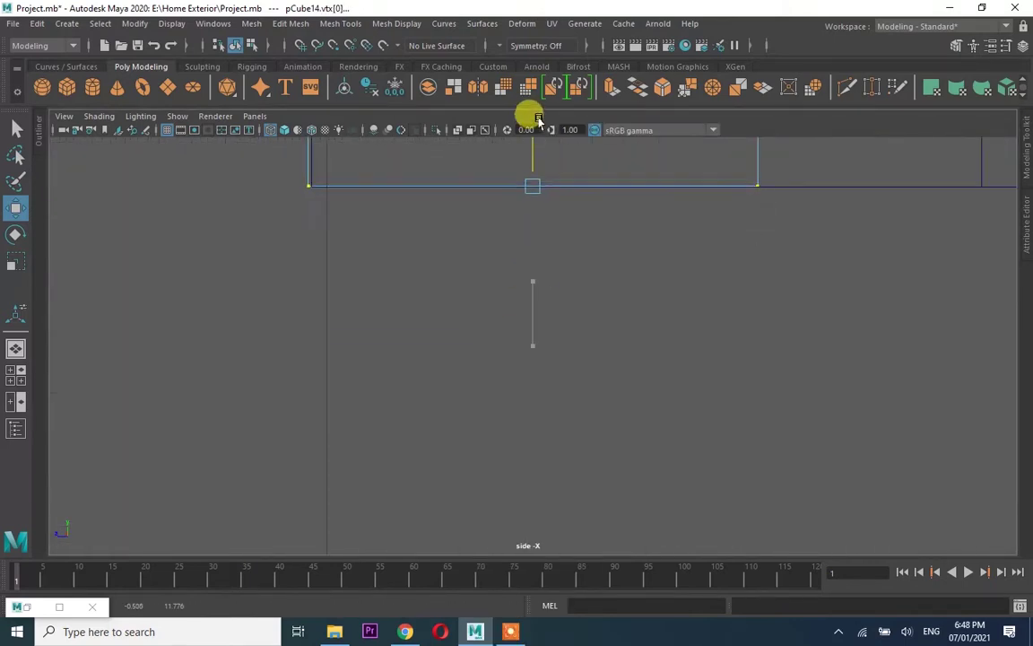
Duplicate the pergola's top slab with Ctrl+D and drag the copy, pCube18, down to floor level
key(space)
key(space)
alt+drag(715, 327, 597, 410)
click(527, 363)
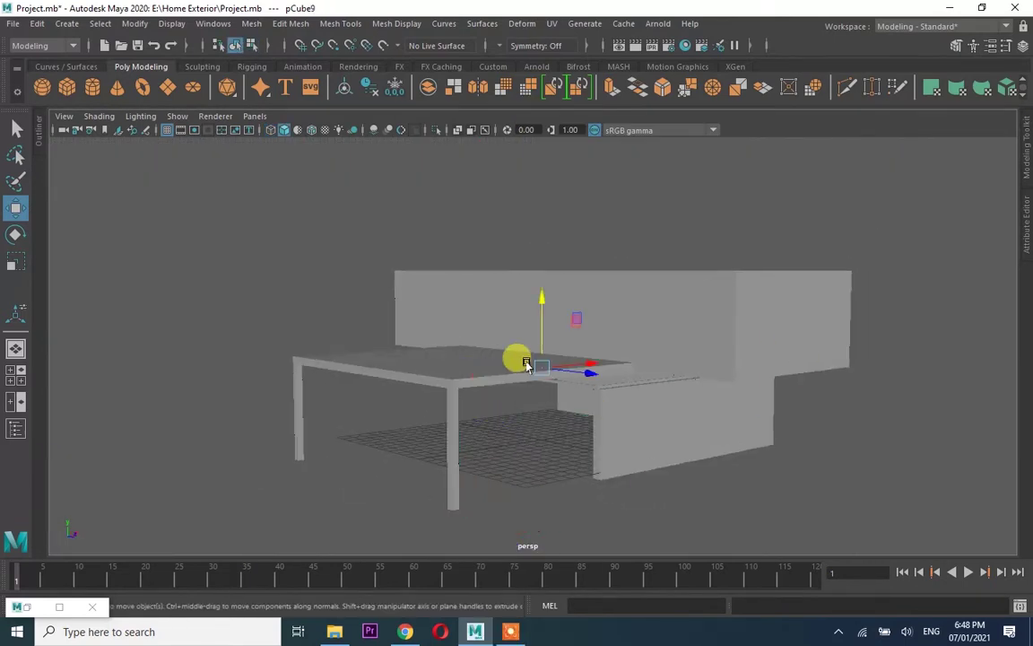
alt+drag(527, 364, 494, 387)
click(494, 388)
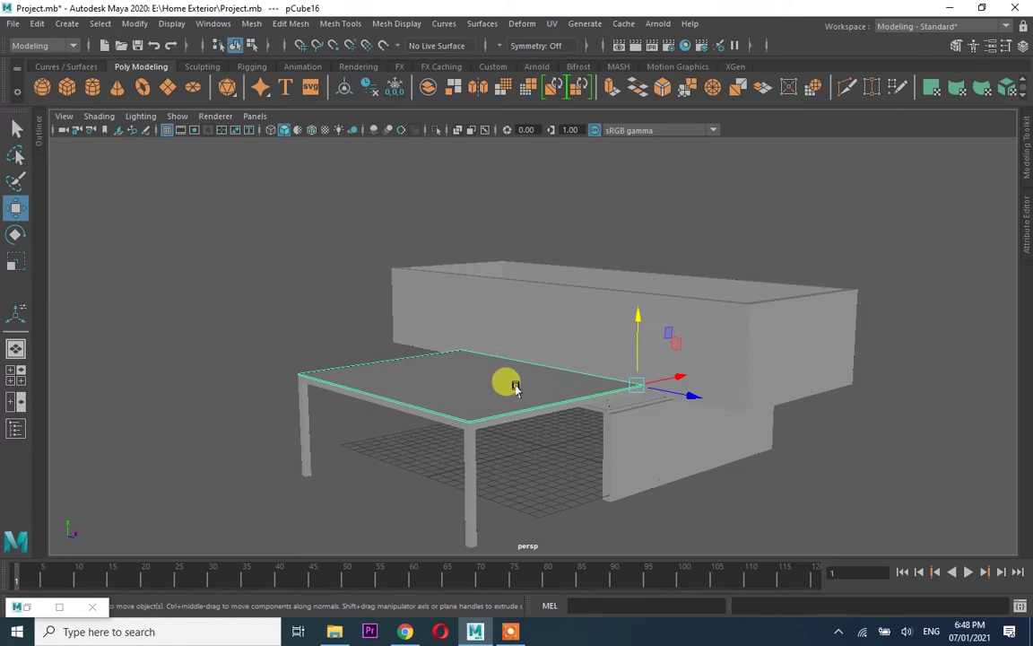
key(ctrl+d)
drag(636, 318, 627, 422)
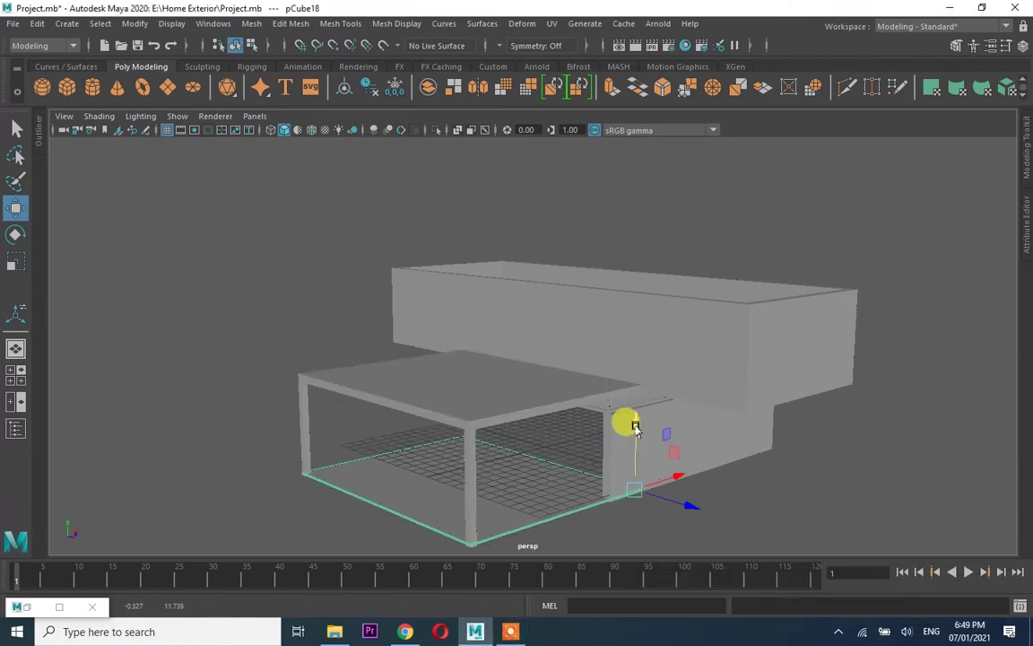
Marquee-select the new floor slab's bottom vertices in the enlarged side view
scroll(618, 373, up, 4)
scroll(798, 309, up, 3)
key(r)
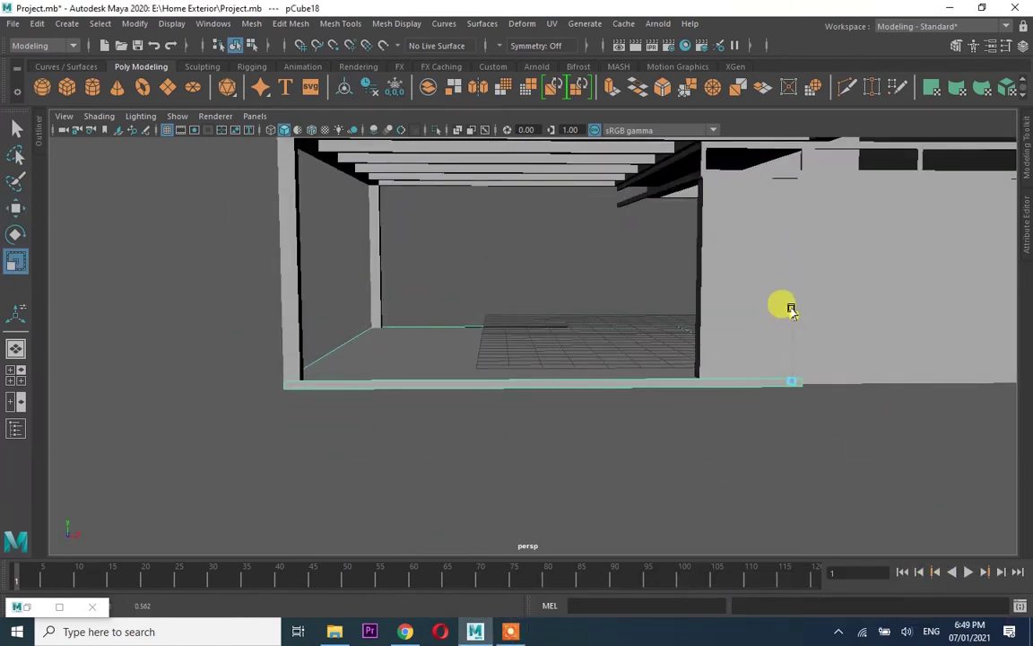
key(w)
scroll(788, 323, up, 3)
scroll(784, 385, up, 2)
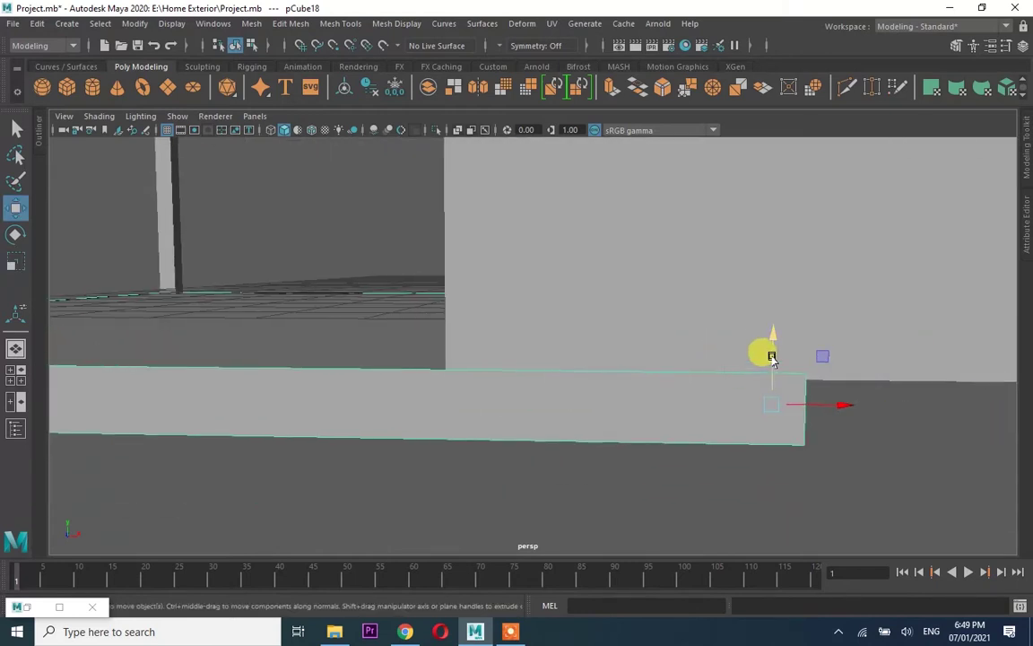
scroll(771, 357, up, 2)
key(space)
key(space)
scroll(649, 380, down, 2)
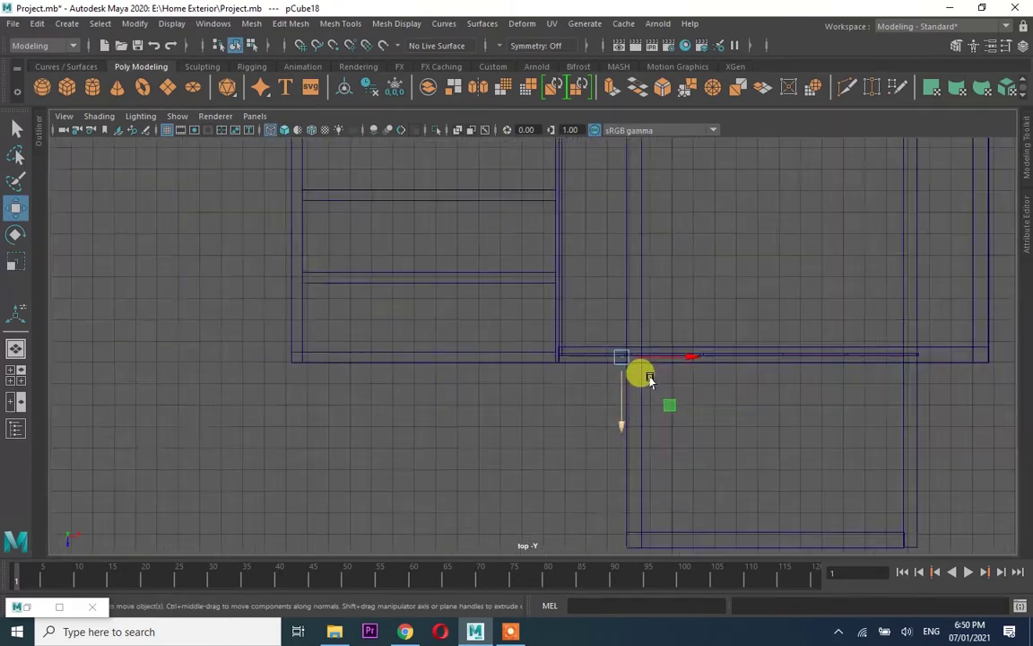
key(space)
key(space)
scroll(671, 384, down, 3)
key(space)
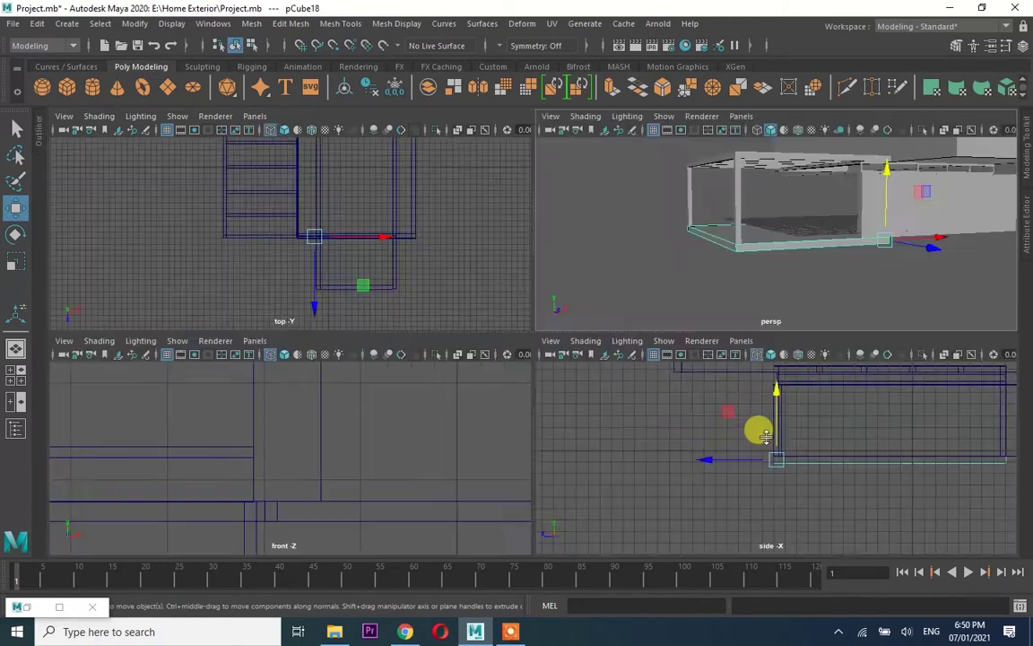
key(space)
drag(1009, 361, 478, 348)
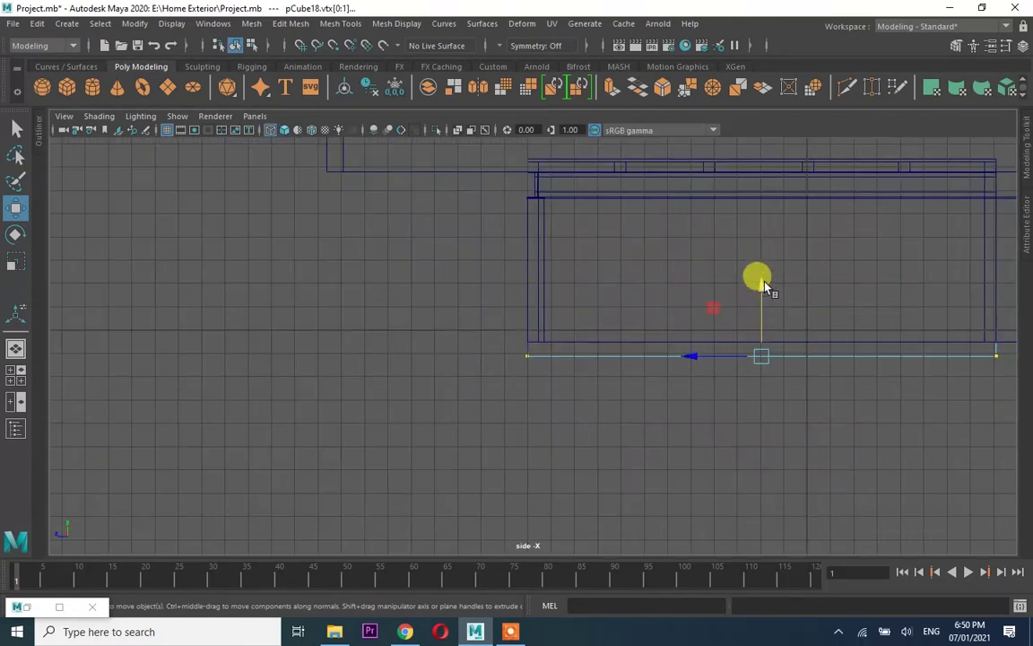
Check the thickened base slab from the perspective and front views
key(space)
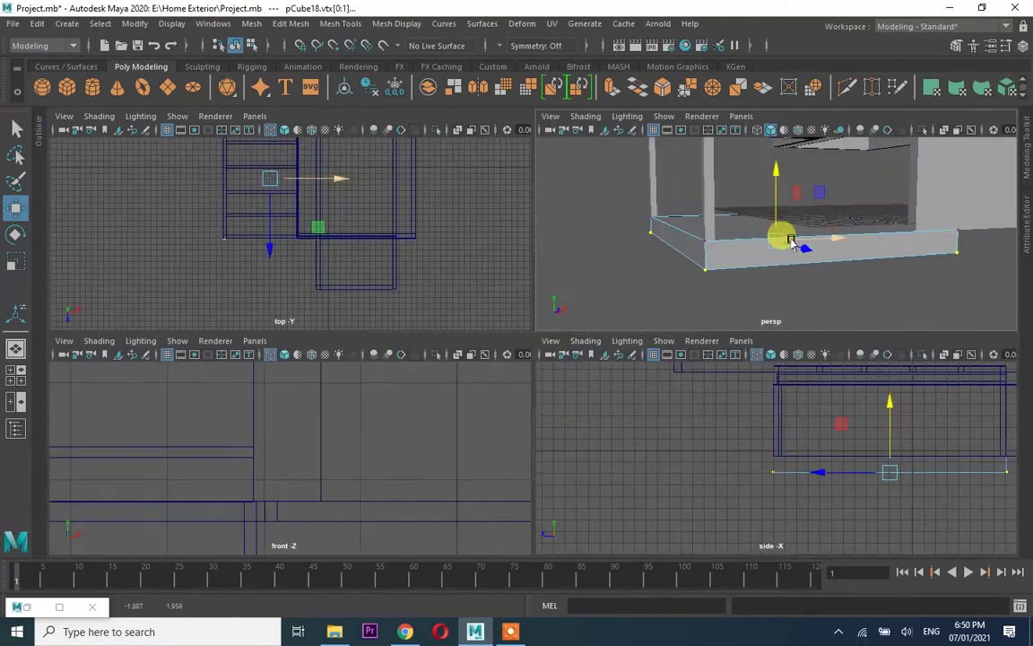
key(space)
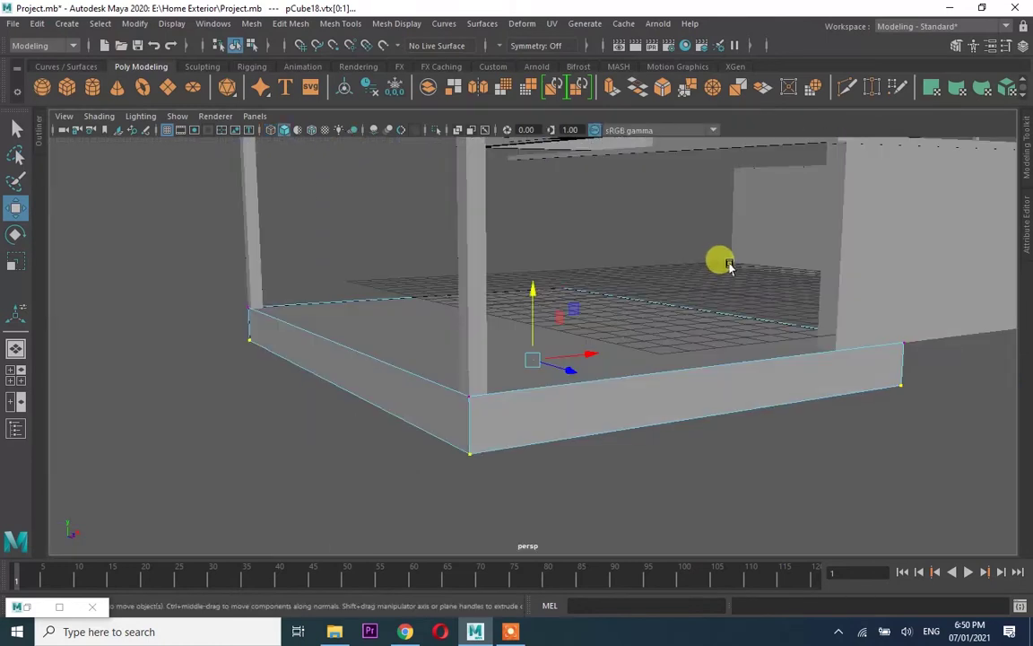
scroll(731, 298, down, 5)
alt+drag(750, 304, 595, 330)
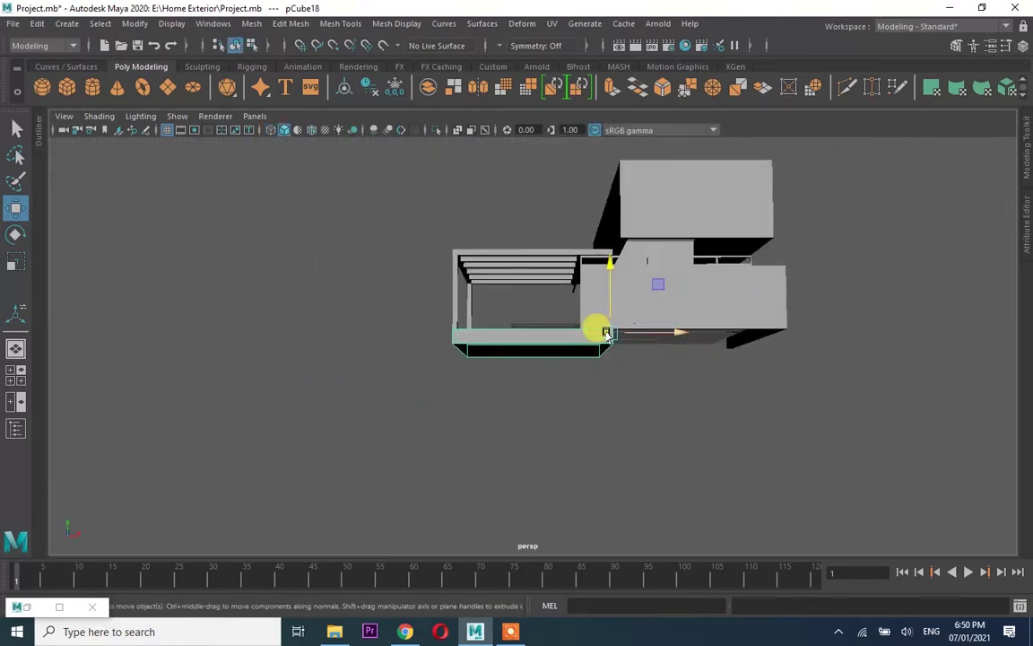
click(585, 423)
key(space)
key(space)
key(space)
key(space)
key(space)
key(space)
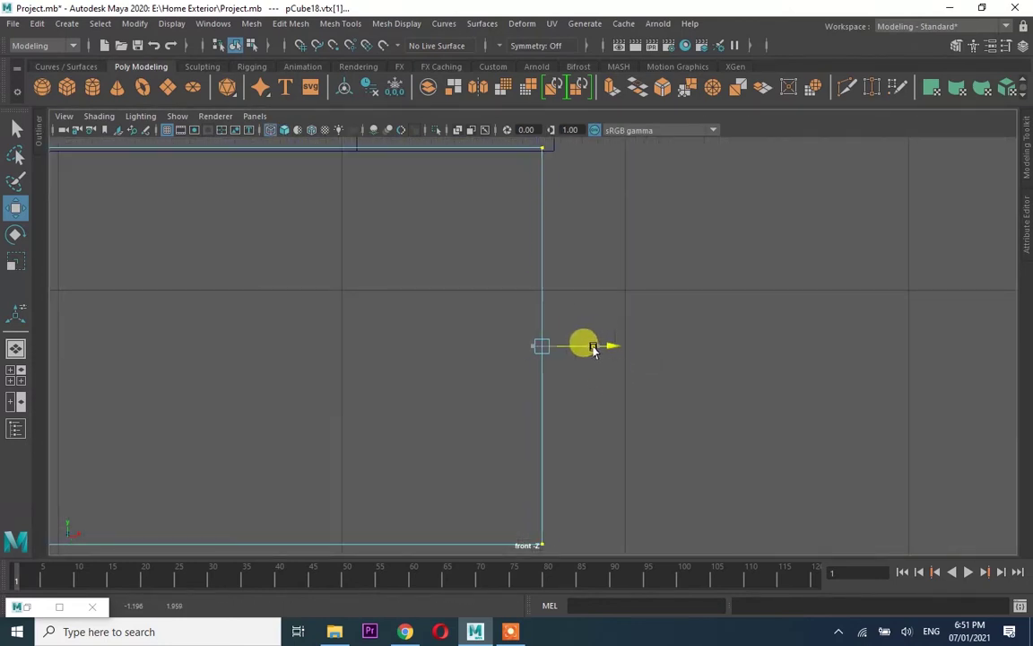
key(space)
key(space)
alt+drag(666, 288, 778, 309)
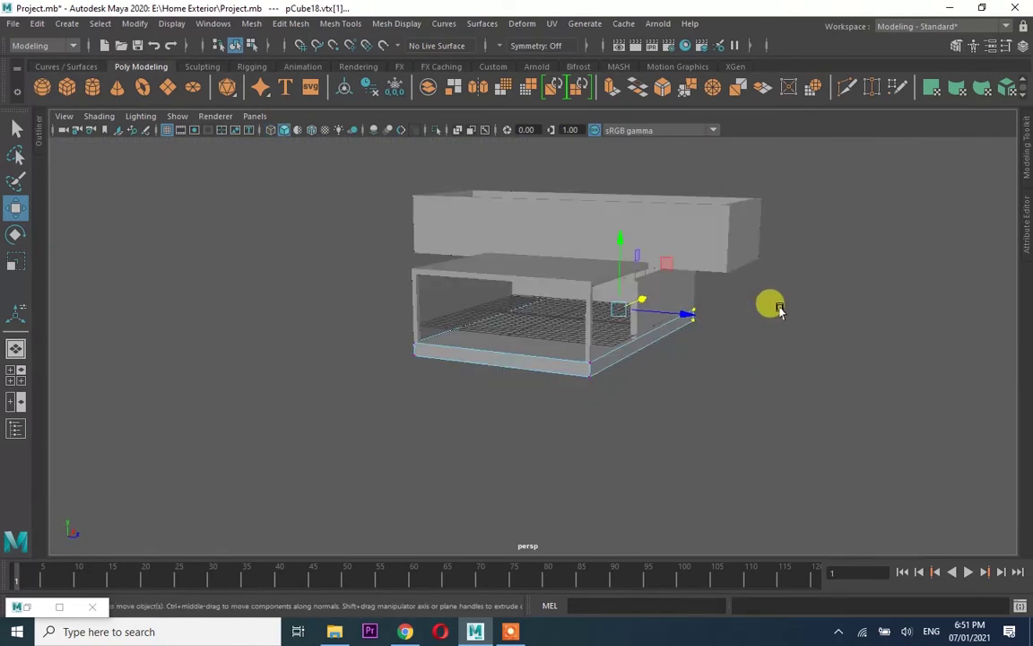
alt+drag(625, 352, 650, 350)
key(ctrl+a)
key(ctrl+a)
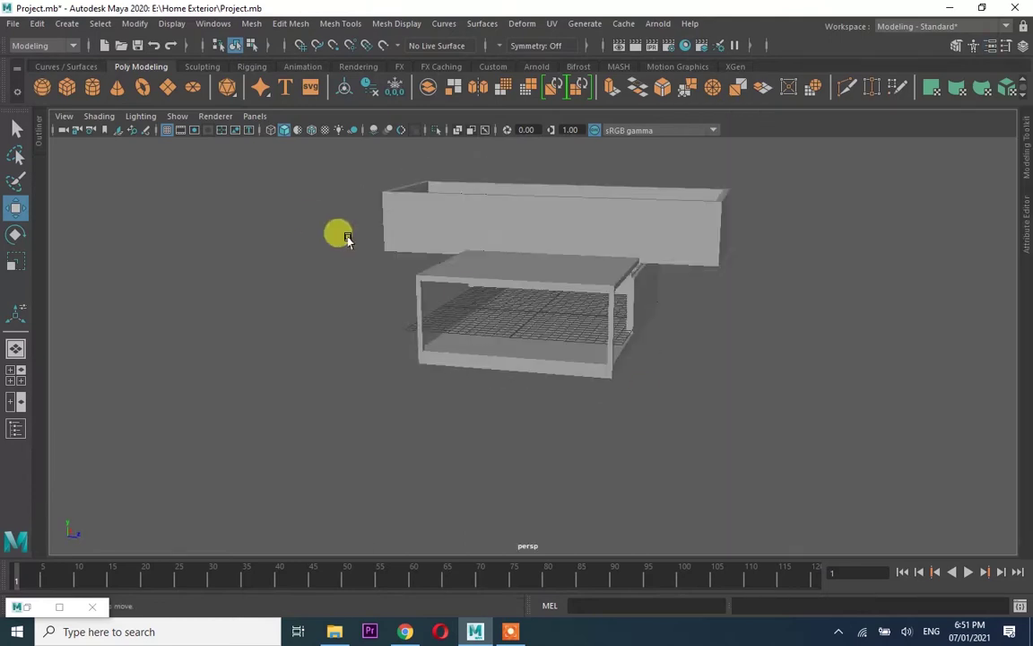
drag(341, 235, 618, 205)
Select the floor slab, then a pergola roof beam
click(627, 336)
scroll(623, 307, up, 3)
scroll(622, 306, up, 2)
click(531, 349)
mouse_move(531, 349)
alt+mouse_down()
mouse_move(653, 283)
mouse_move(581, 355)
mouse_move(645, 318)
mouse_move(567, 315)
mouse_move(673, 339)
mouse_move(803, 344)
mouse_move(650, 339)
mouse_move(628, 468)
mouse_move(722, 369)
mouse_move(749, 392)
mouse_move(664, 400)
mouse_move(628, 386)
alt+mouse_up()
click(722, 368)
Group all the pergola roof pieces into one group and list it in the Outliner
scroll(762, 381, up, 1)
mouse_move(132, 282)
mouse_down()
mouse_move(334, 422)
mouse_move(346, 417)
mouse_up()
key(ctrl+g)
click(214, 23)
click(228, 177)
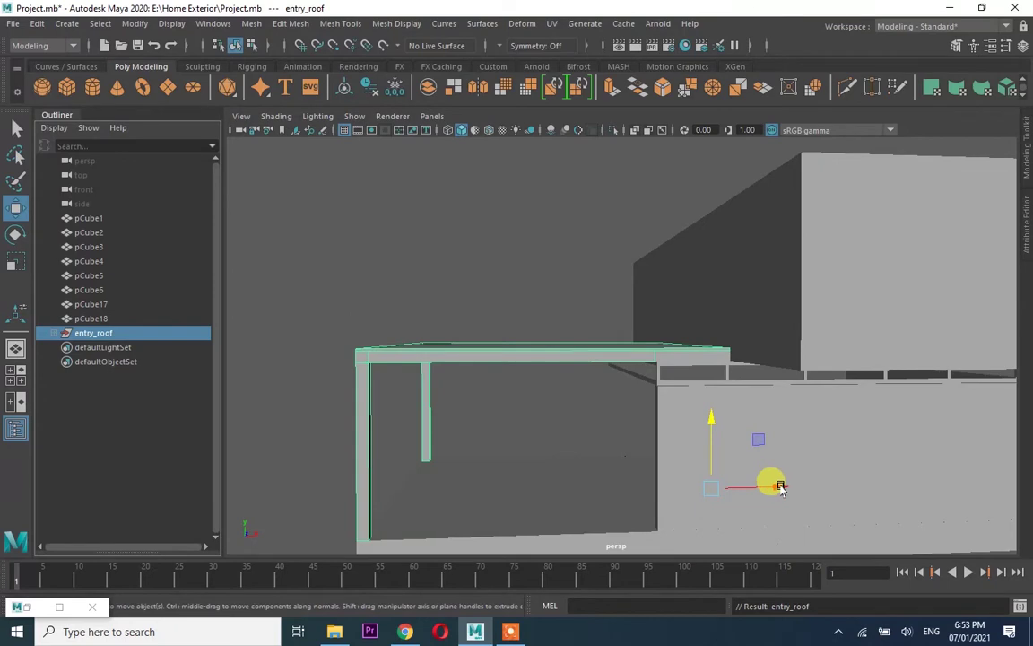
Slide the entry_roof group left along X
drag(781, 487, 574, 487)
key(ctrl+z)
key(ctrl+a)
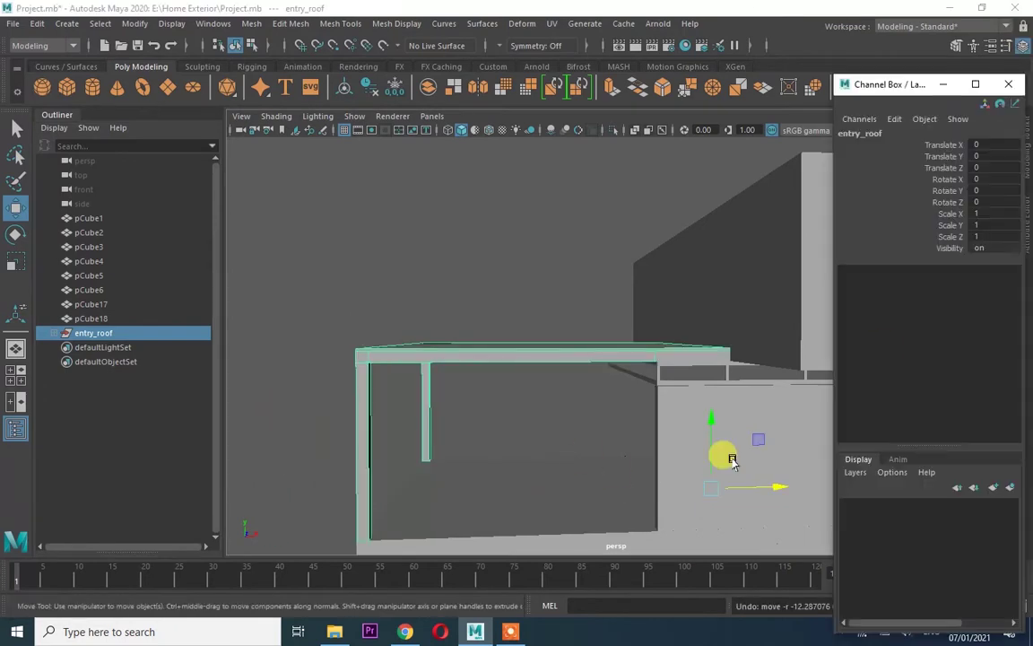
drag(729, 466, 504, 493)
alt+drag(633, 386, 573, 455)
click(106, 332)
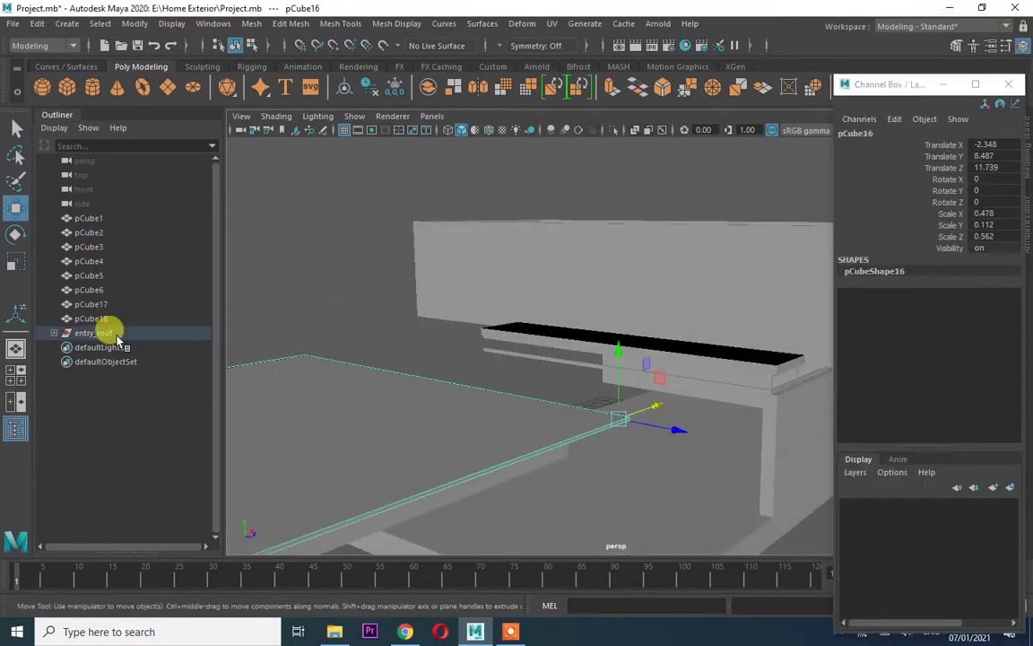
Select the long beam pCube2 and frame it in the views
click(672, 412)
alt+drag(672, 412, 565, 396)
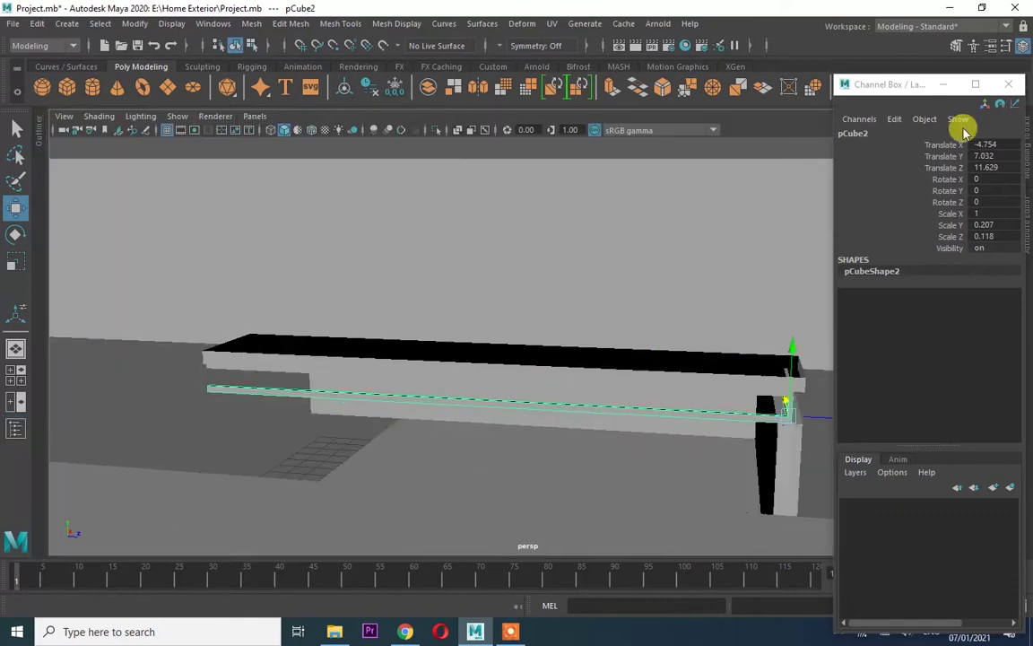
click(942, 83)
scroll(758, 377, up, 3)
key(space)
key(f)
key(f)
key(space)
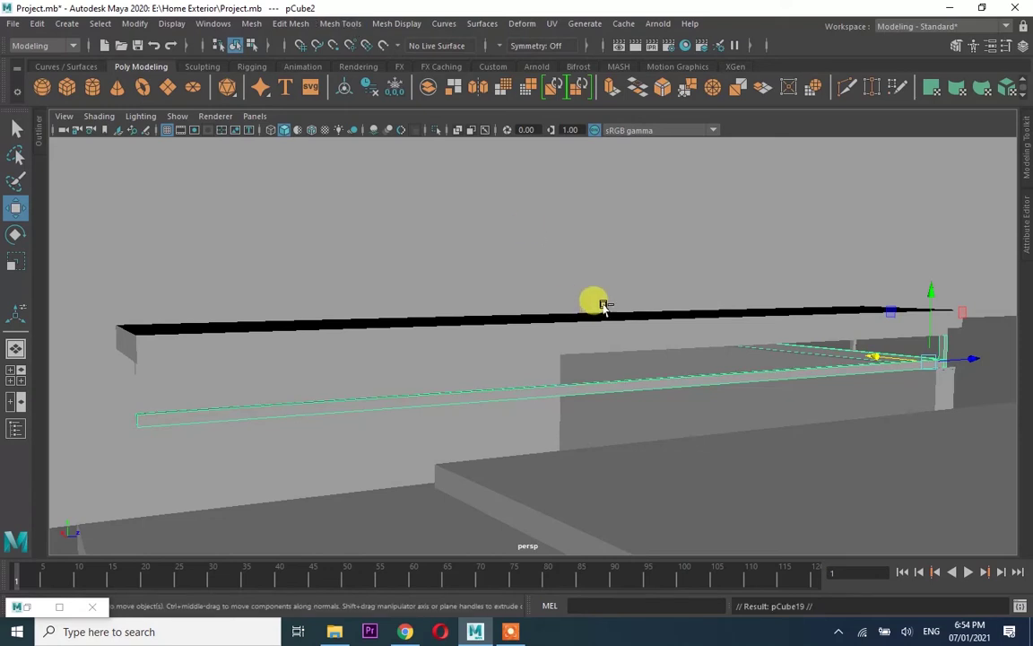
Orbit around the duplicated beam pCube19 to inspect its underside
mouse_move(922, 328)
alt+mouse_down()
mouse_move(687, 320)
mouse_move(894, 283)
alt+mouse_up()
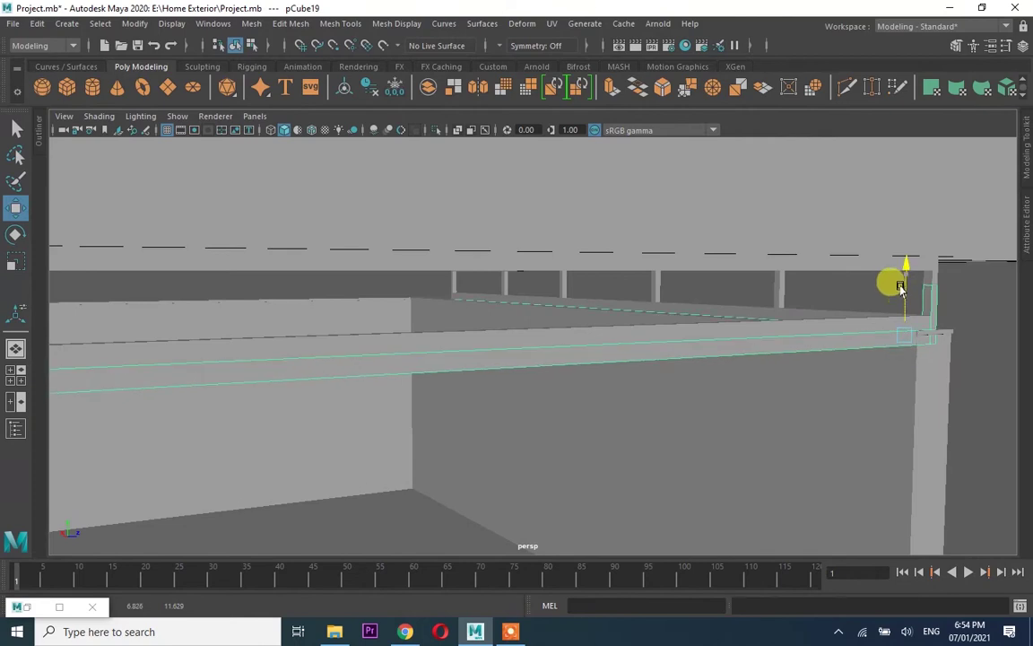
alt+drag(747, 350, 780, 352)
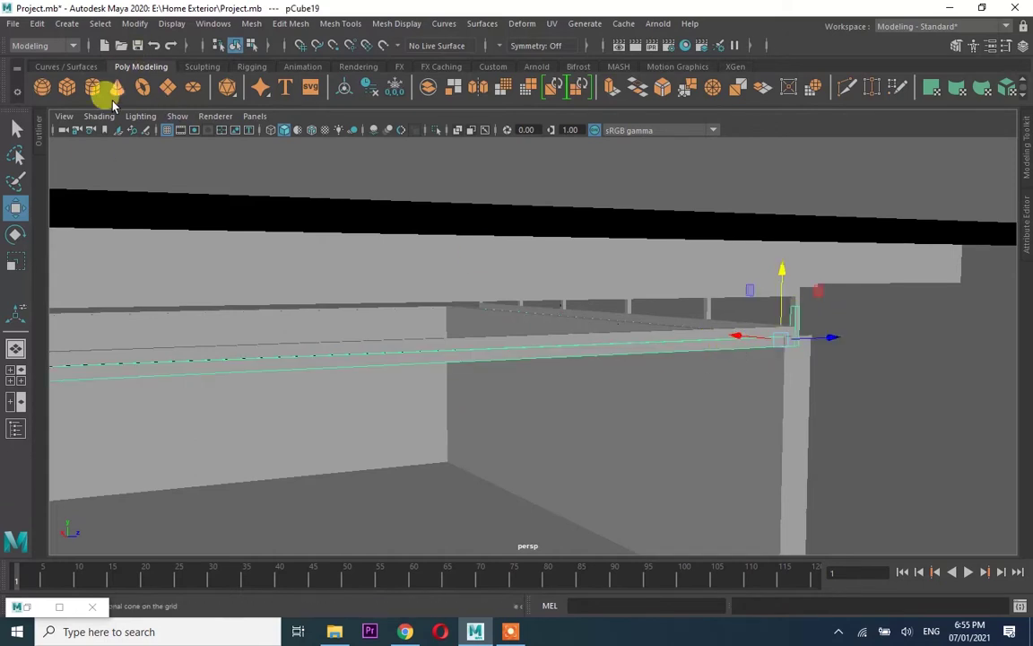
Create a new cube and move it right along X beneath the wall beam
click(69, 93)
key(f)
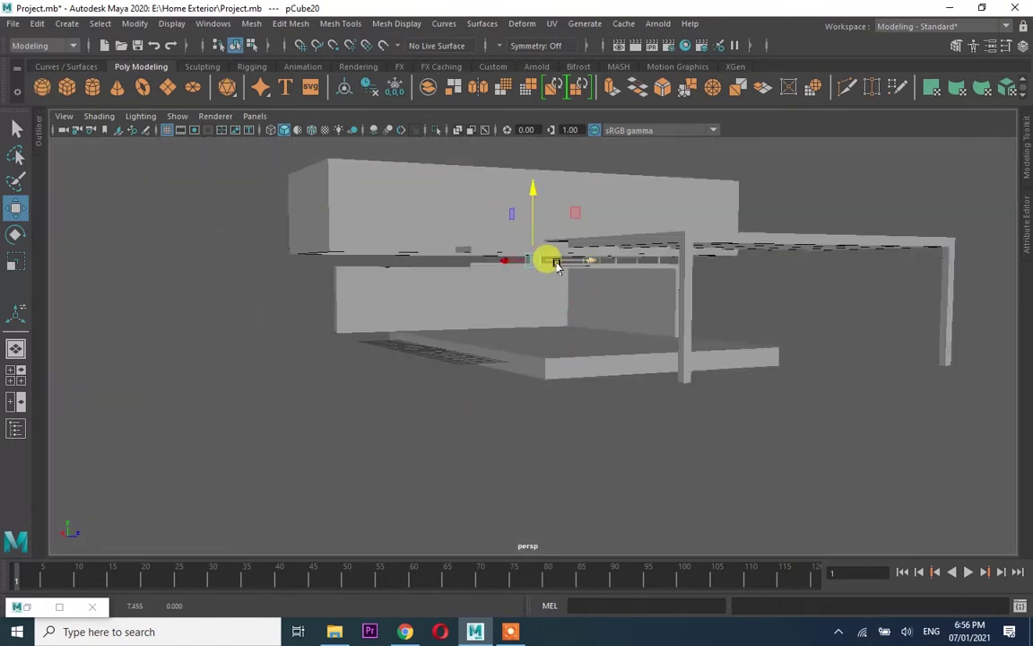
drag(488, 337, 921, 328)
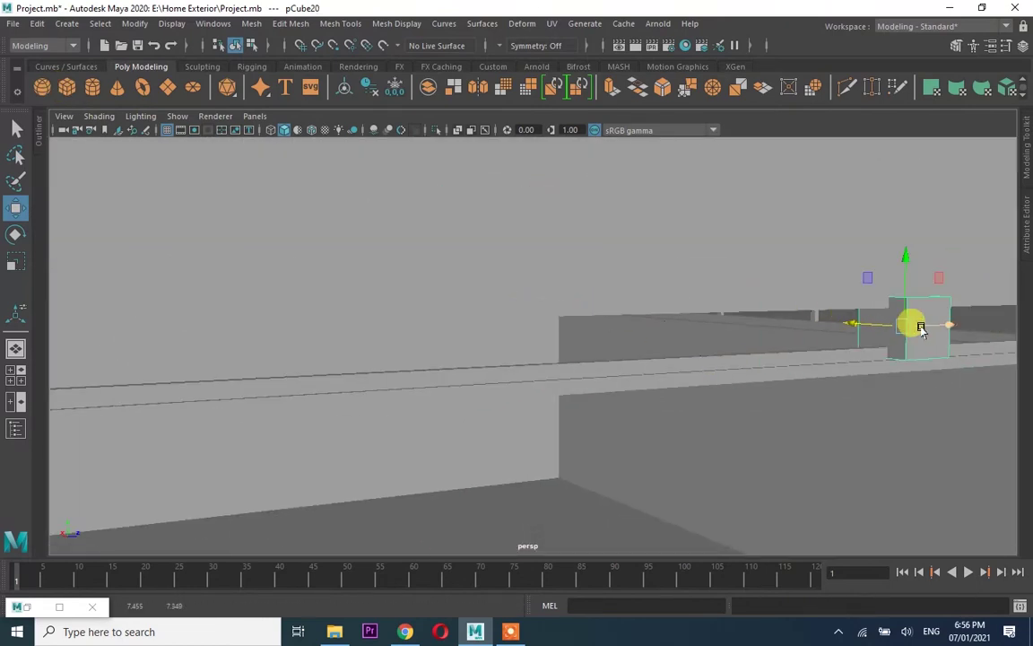
key(space)
click(123, 458)
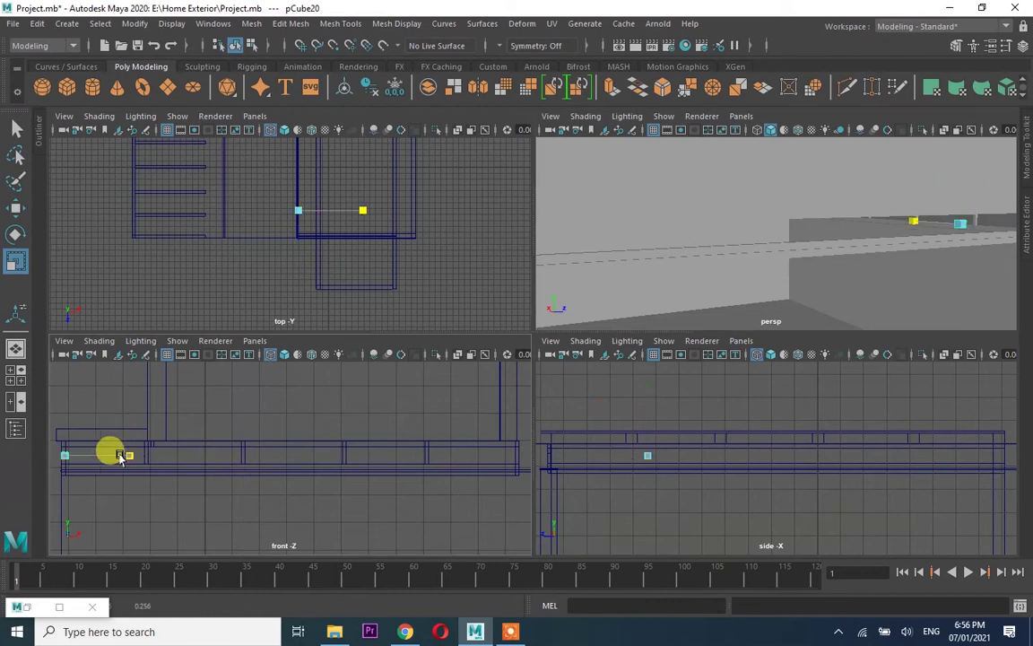
key(space)
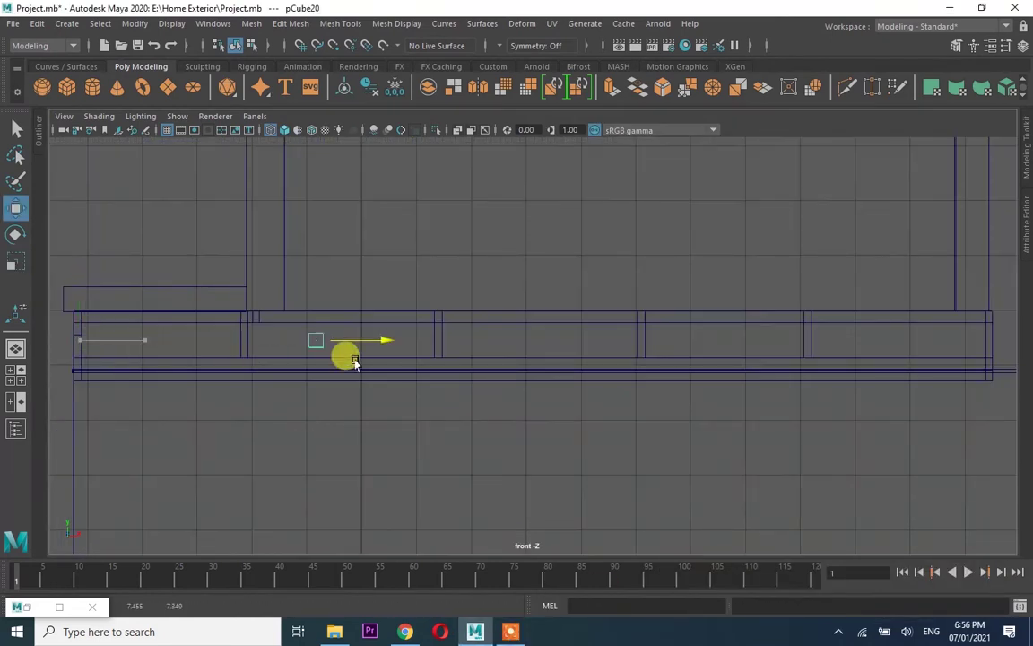
key(f)
key(w)
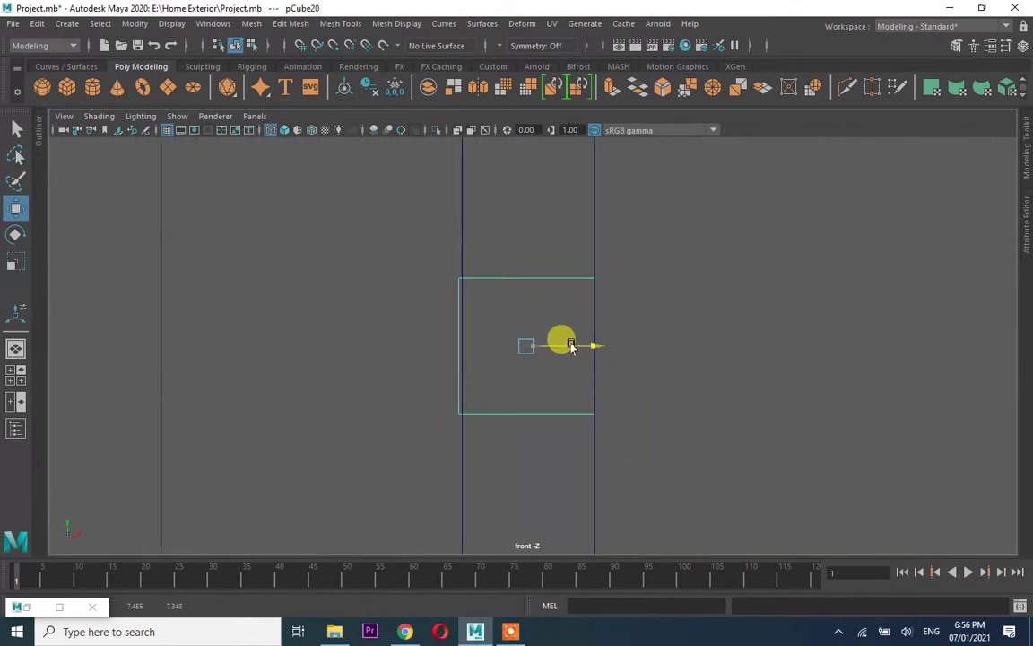
key(space)
key(space)
Scale and position the cube as a thin post under the beam
mouse_move(733, 299)
alt+mouse_down()
mouse_move(685, 344)
mouse_move(512, 343)
alt+mouse_up()
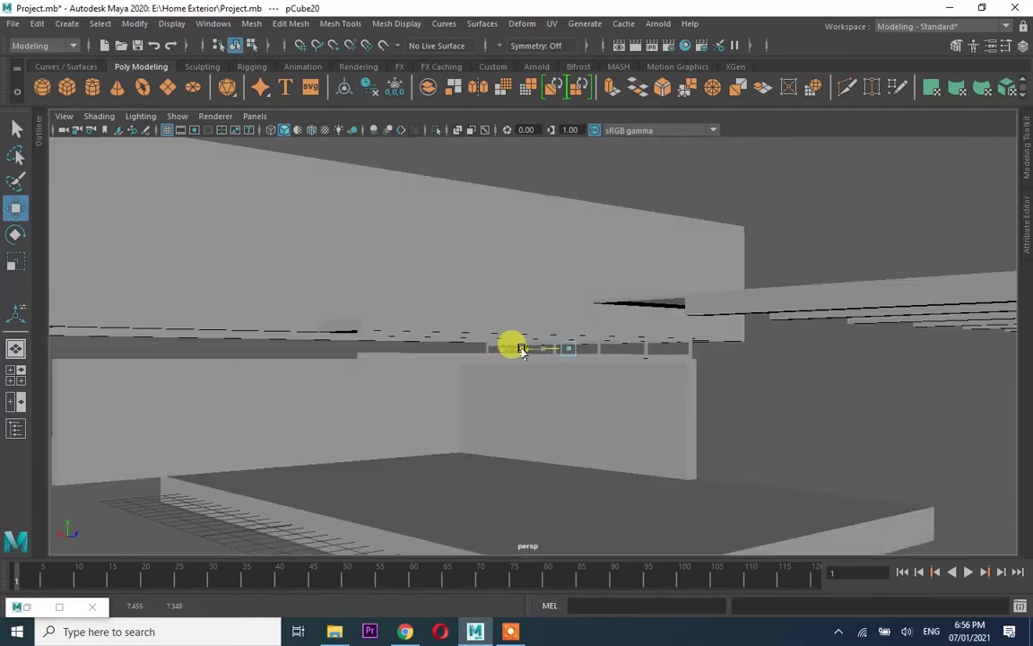
key(f)
mouse_move(633, 341)
alt+mouse_down()
mouse_move(723, 332)
mouse_move(546, 334)
mouse_move(565, 411)
mouse_move(580, 356)
alt+mouse_up()
key(r)
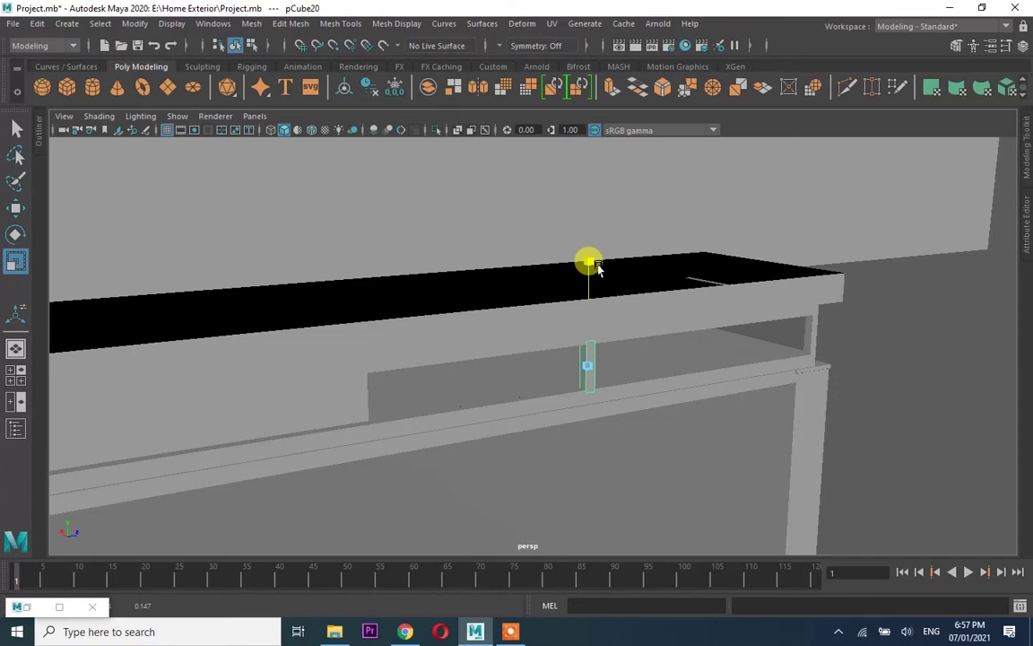
mouse_move(674, 361)
alt+mouse_down()
mouse_move(655, 351)
mouse_move(558, 383)
mouse_move(607, 350)
alt+mouse_up()
key(w)
mouse_move(530, 310)
alt+mouse_down()
mouse_move(536, 260)
mouse_move(565, 353)
mouse_move(495, 356)
alt+mouse_up()
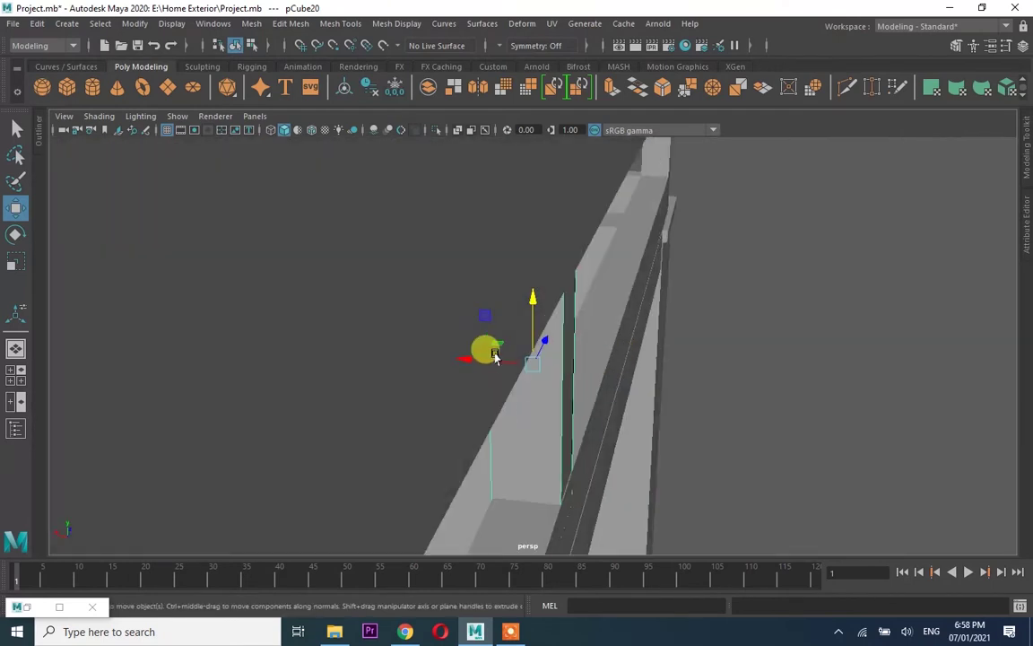
key(space)
key(space)
key(r)
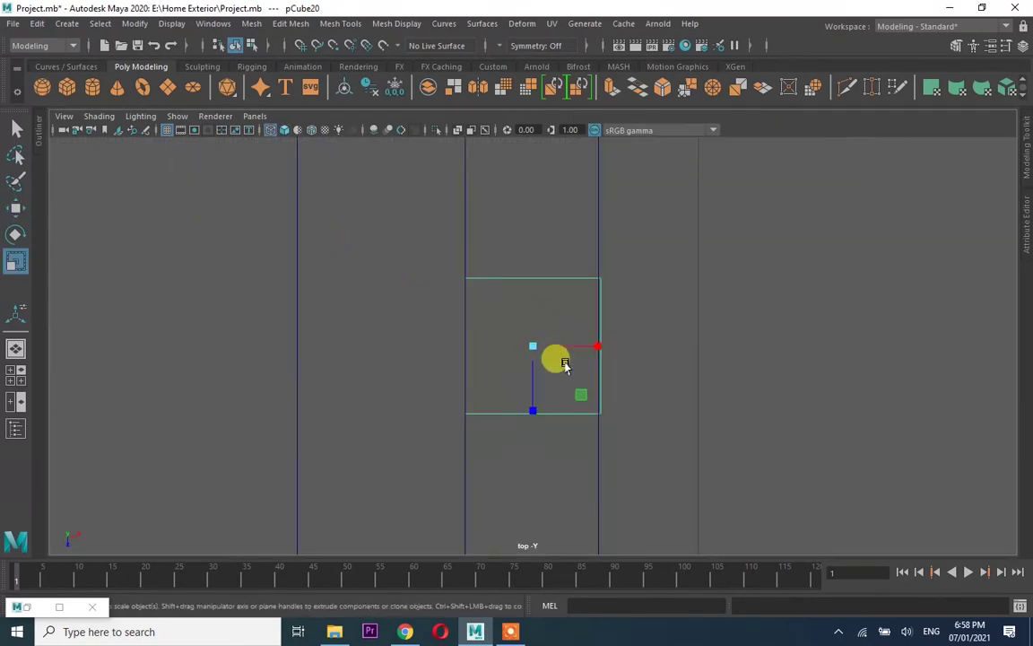
Select the post's end vertices and stretch pCube20 to full height
drag(553, 242, 611, 415)
key(w)
key(f)
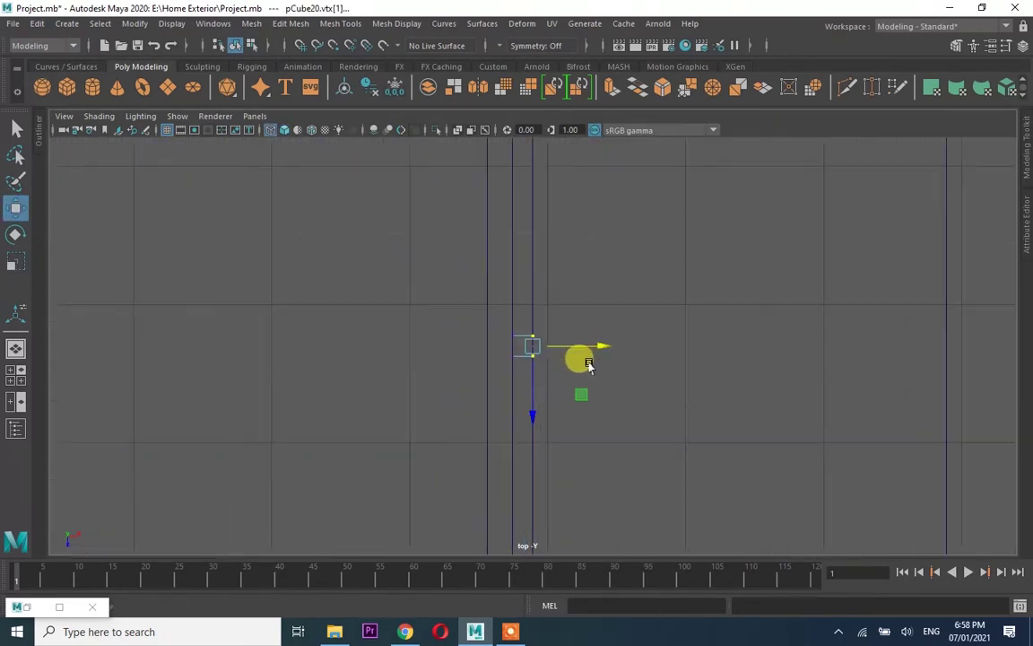
key(space)
key(space)
mouse_move(762, 281)
alt+mouse_down()
mouse_move(722, 367)
mouse_move(530, 346)
alt+mouse_up()
mouse_move(556, 386)
shift+mouse_down()
mouse_move(604, 424)
mouse_move(525, 348)
shift+mouse_up()
key(f)
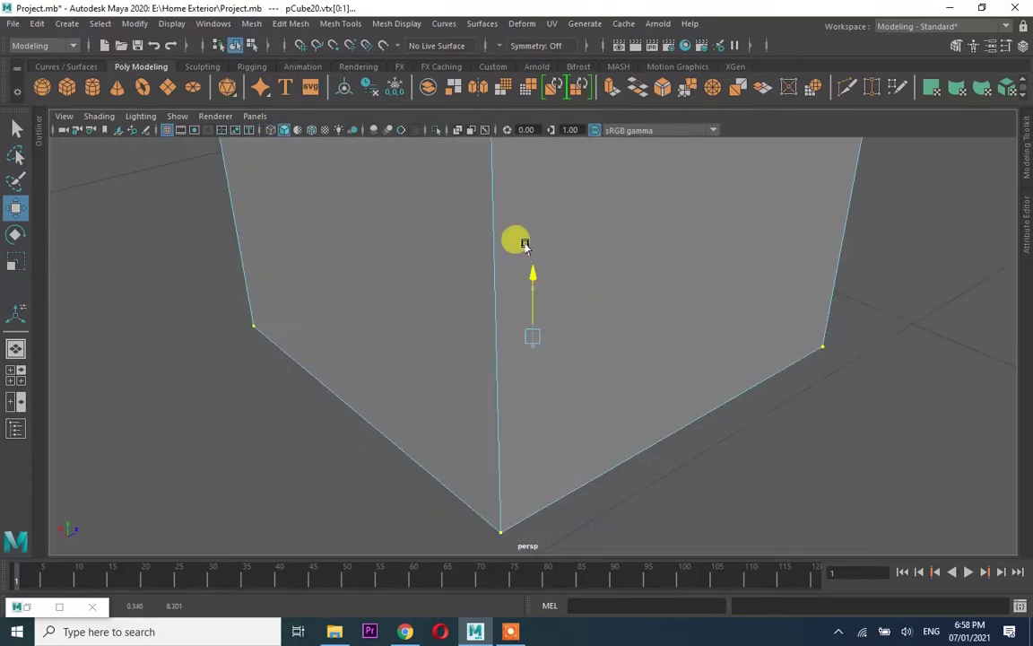
mouse_move(532, 132)
alt+mouse_down()
mouse_move(561, 214)
mouse_move(522, 213)
mouse_move(594, 172)
alt+mouse_up()
key(F8)
key(r)
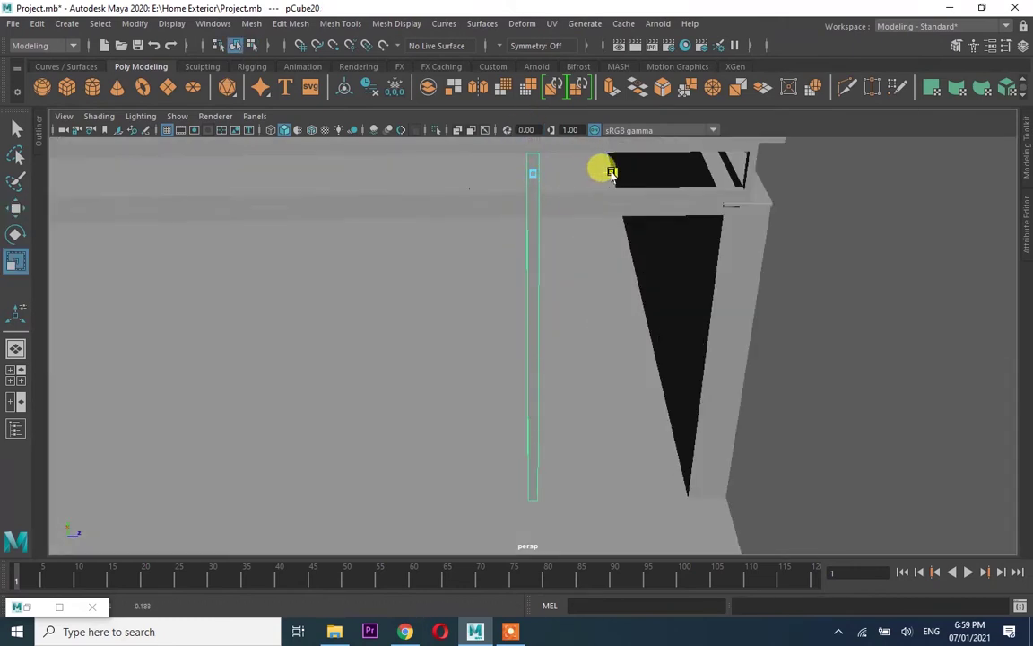
mouse_move(607, 294)
alt+mouse_down()
mouse_move(639, 269)
mouse_move(581, 307)
alt+mouse_up()
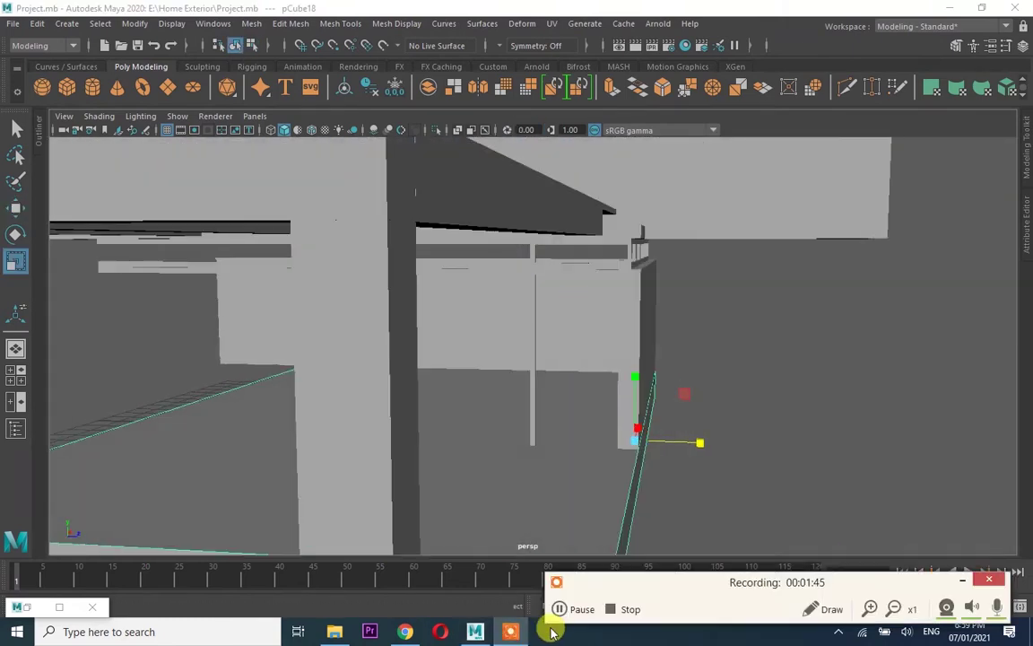
Select entry_roof in the Outliner, then select the vertical post
key(f)
click(213, 23)
click(229, 178)
click(93, 333)
click(1022, 45)
scroll(570, 295, up, 3)
mouse_move(570, 295)
alt+mouse_down()
mouse_move(608, 295)
mouse_move(548, 269)
mouse_move(553, 230)
mouse_move(565, 242)
alt+mouse_up()
click(548, 269)
Duplicate the post in the top view to add more supports, up to pCube22
key(space)
scroll(555, 334, down, 3)
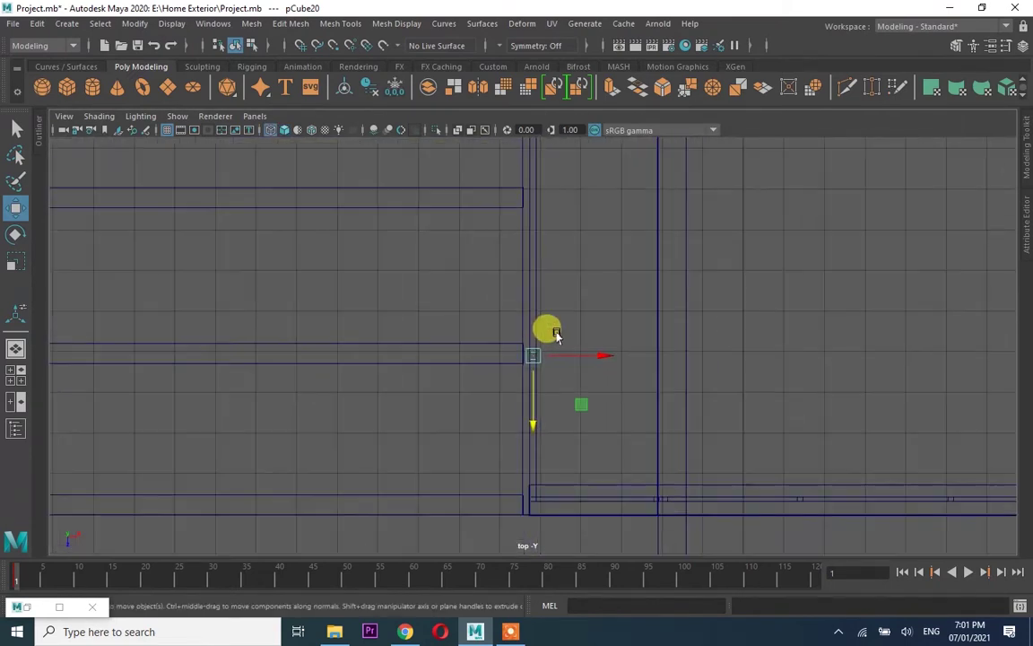
key(ctrl+d)
scroll(577, 431, up, 2)
scroll(542, 300, down, 3)
scroll(567, 325, up, 3)
key(space)
mouse_move(654, 316)
alt+mouse_down()
mouse_move(592, 346)
mouse_move(581, 339)
mouse_move(639, 345)
mouse_move(590, 346)
mouse_move(596, 310)
mouse_move(635, 303)
alt+mouse_up()
click(596, 309)
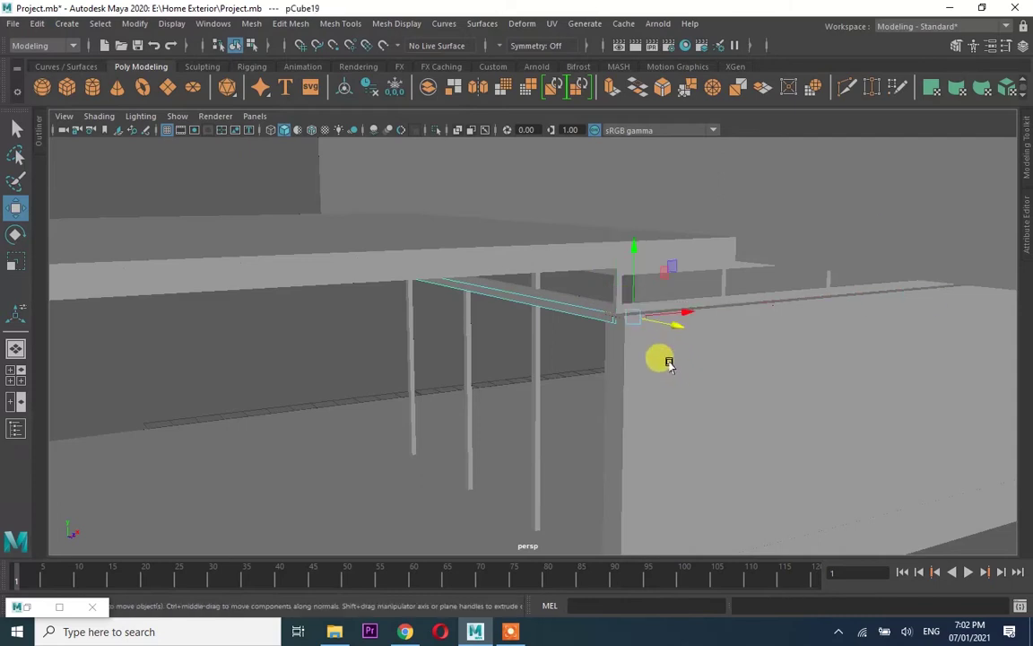
Shorten the lower slab by sliding its left-end vertices right, then reselect entry_roof
mouse_move(638, 370)
alt+mouse_down()
mouse_move(687, 364)
mouse_move(650, 401)
mouse_move(441, 477)
alt+mouse_up()
drag(201, 386, 274, 551)
mouse_move(293, 464)
mouse_down()
mouse_move(368, 449)
mouse_move(392, 461)
mouse_move(242, 334)
mouse_up()
click(214, 23)
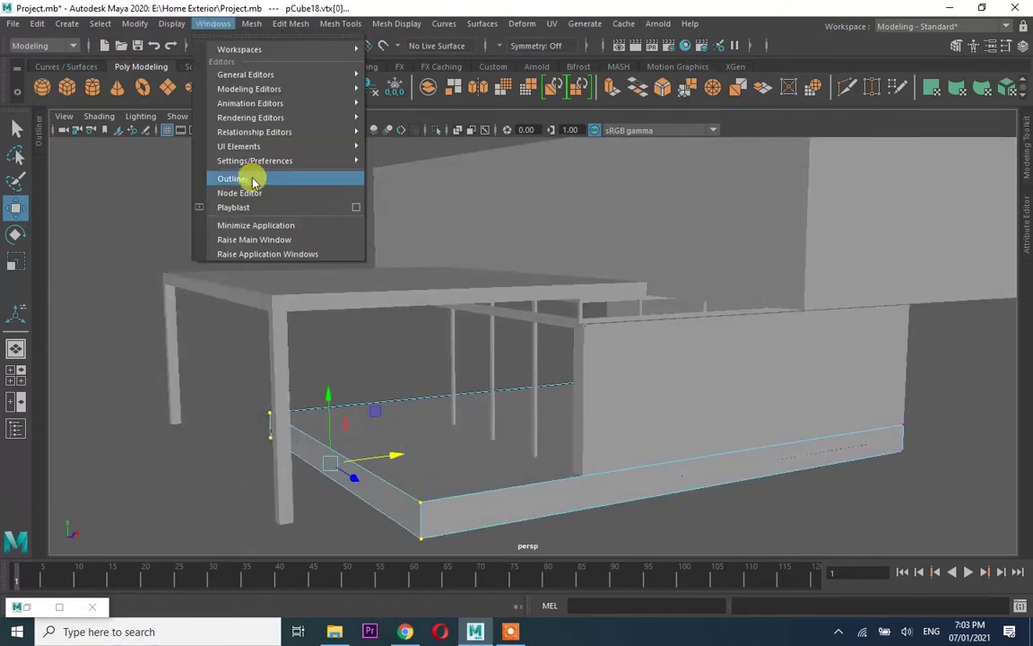
click(242, 174)
click(368, 307)
Select the end vertices of the first pergola beams in the top view to align them
drag(352, 280, 411, 305)
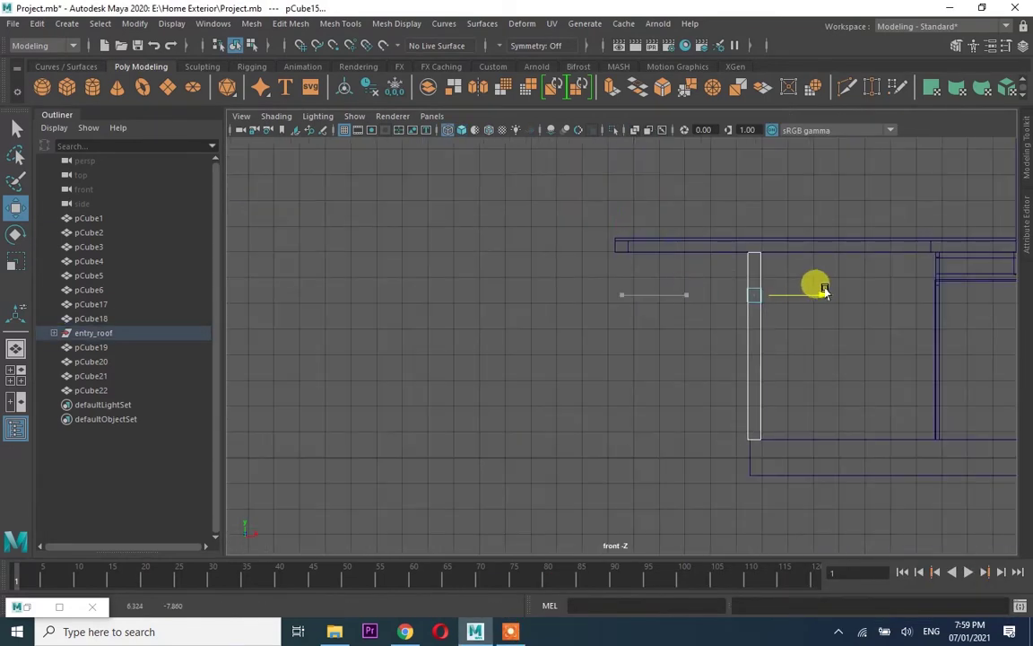
scroll(760, 365, up, 5)
scroll(687, 405, up, 3)
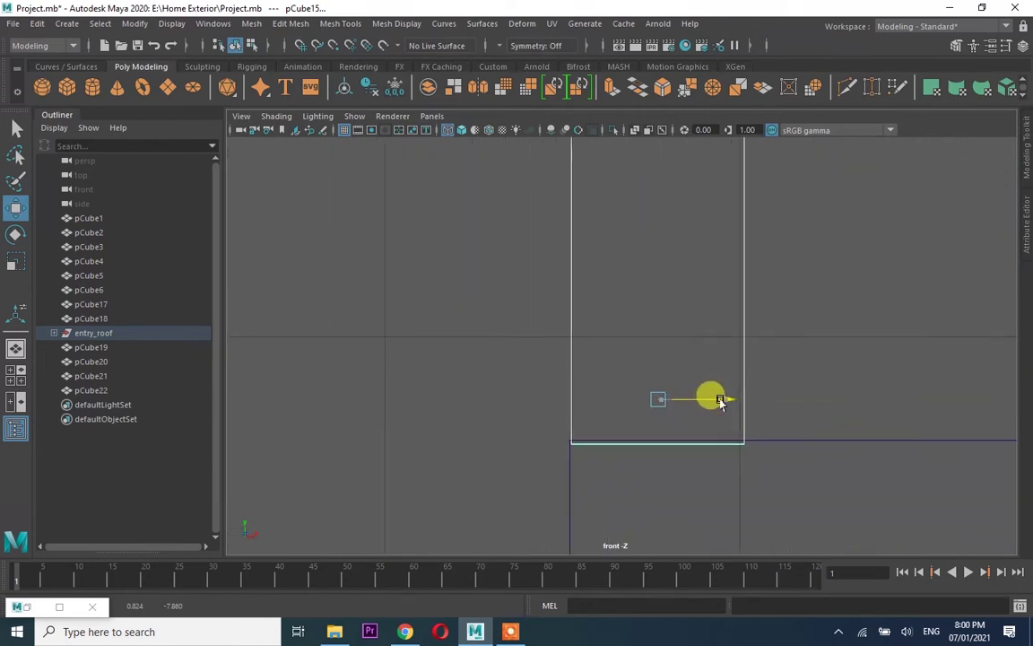
scroll(682, 296, down, 5)
key(space)
key(space)
scroll(579, 336, up, 3)
scroll(578, 336, up, 2)
key(space)
key(space)
click(646, 379)
scroll(646, 378, up, 2)
scroll(720, 392, down, 2)
scroll(630, 401, up, 2)
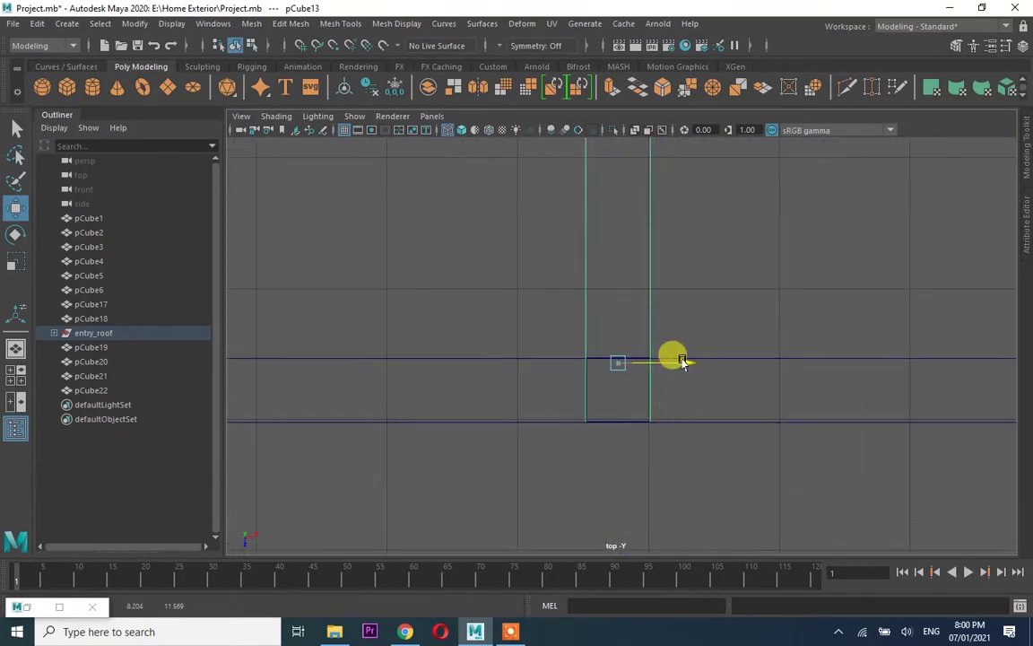
scroll(674, 356, down, 2)
Align the end vertices of the remaining pergola beams
right_drag(524, 256, 468, 256)
click(653, 329)
scroll(691, 330, up, 2)
scroll(657, 368, up, 2)
scroll(554, 359, down, 3)
right_drag(549, 258, 554, 492)
click(620, 346)
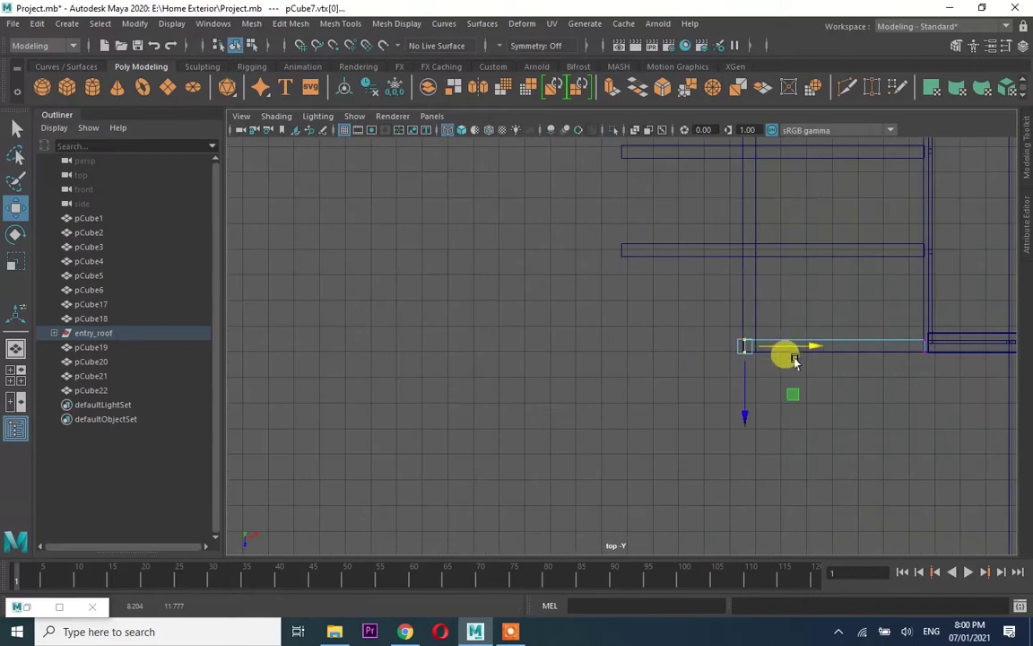
scroll(547, 343, up, 3)
scroll(944, 345, down, 3)
drag(537, 169, 594, 360)
scroll(738, 364, up, 3)
scroll(659, 399, down, 2)
scroll(805, 375, up, 4)
Duplicate the beam twice with Ctrl+D, spacing the copies (up to pCube26) across the pergola top
key(ctrl+d)
scroll(814, 378, down, 3)
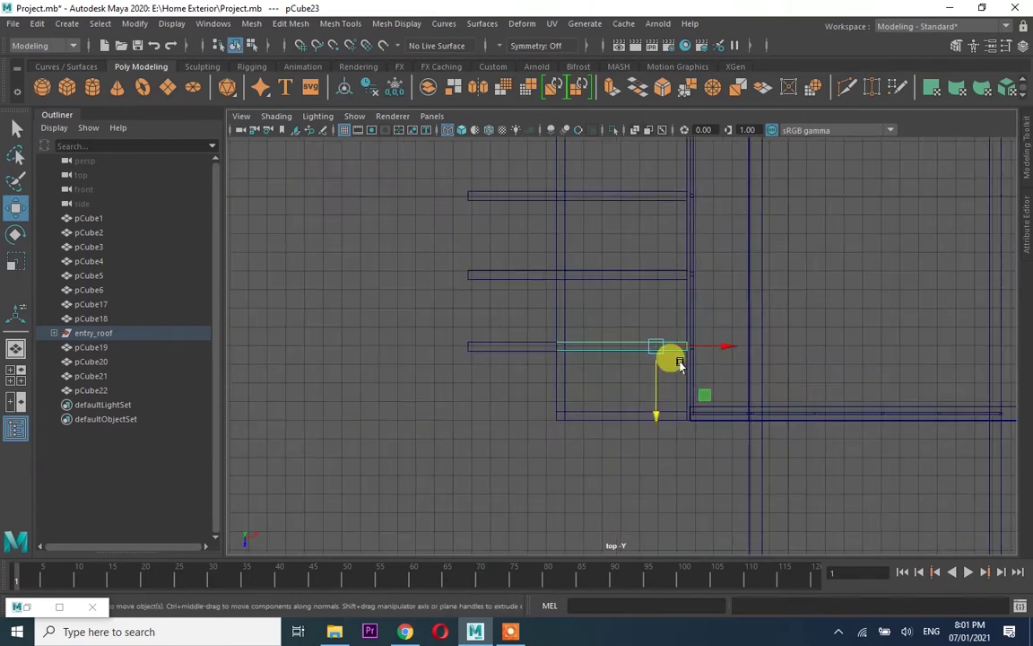
scroll(669, 357, up, 3)
scroll(807, 392, down, 3)
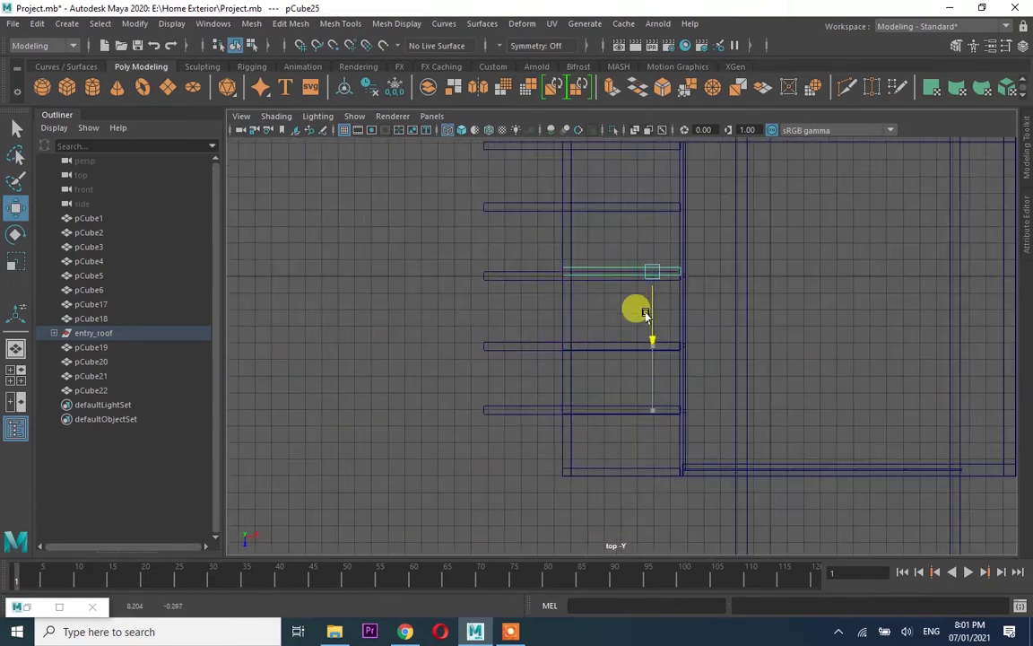
key(ctrl+d)
scroll(819, 403, up, 5)
scroll(653, 473, down, 5)
scroll(900, 380, up, 5)
scroll(893, 387, down, 3)
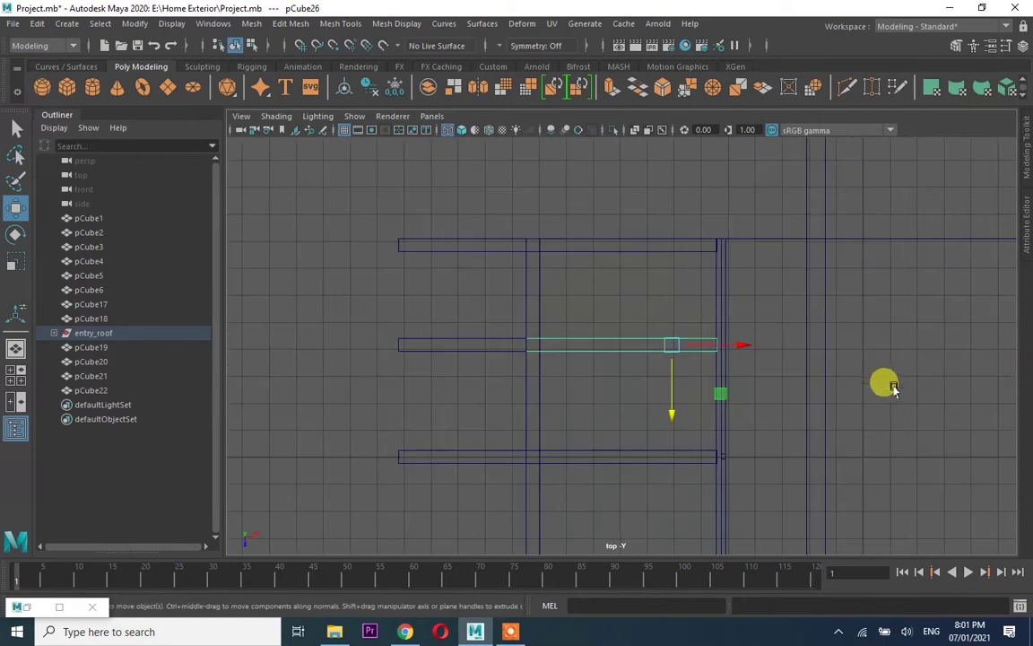
scroll(673, 358, down, 3)
Clear the selection and orbit the perspective view to inspect the new beams
click(616, 415)
key(space)
key(space)
mouse_move(726, 326)
alt+mouse_down()
mouse_move(688, 357)
mouse_move(673, 355)
alt+mouse_up()
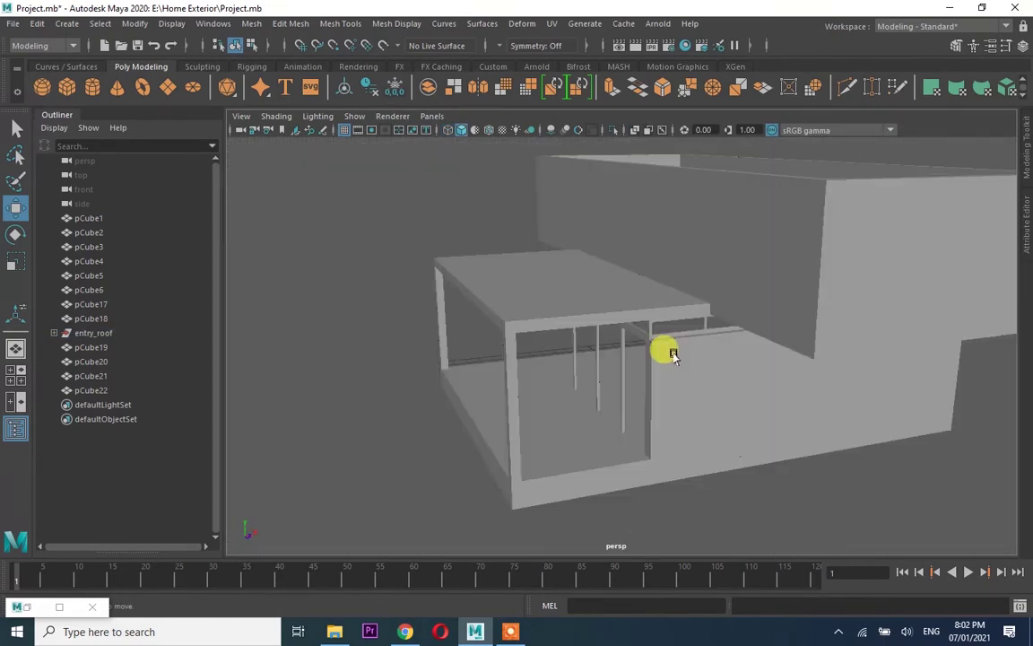
mouse_move(572, 438)
alt+mouse_down()
mouse_move(650, 415)
mouse_move(572, 422)
mouse_move(703, 420)
mouse_move(653, 351)
alt+mouse_up()
Move the end vertices of wall pCube1 and ledge pCube4 so their ends line up
key(space)
click(663, 438)
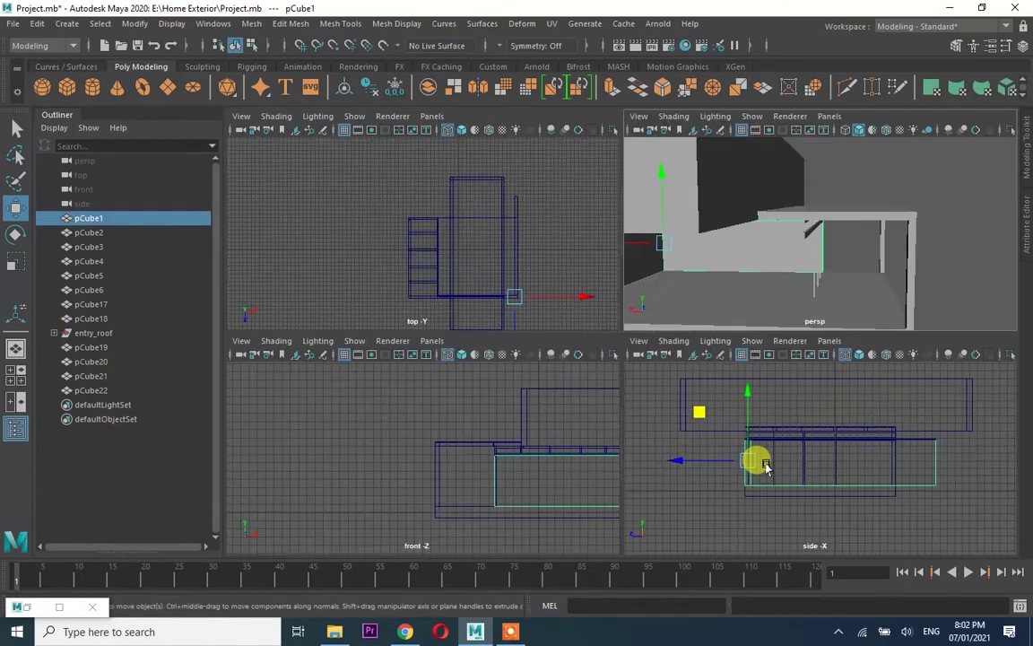
key(space)
drag(911, 269, 861, 449)
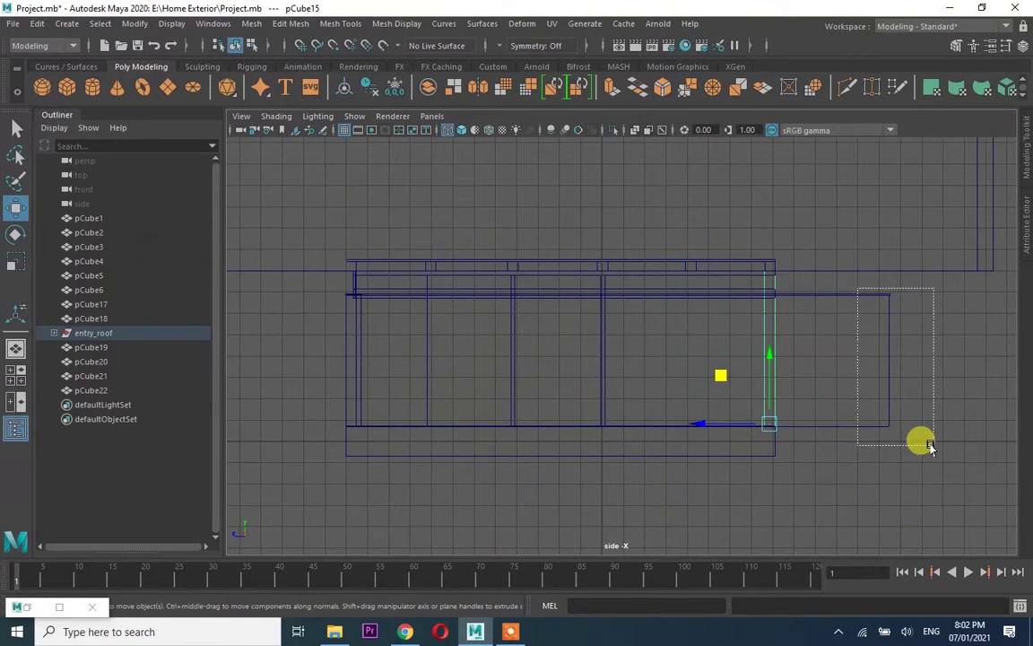
key(space)
key(space)
mouse_move(767, 249)
alt+mouse_down()
mouse_move(795, 346)
mouse_move(623, 364)
mouse_move(735, 381)
alt+mouse_up()
key(space)
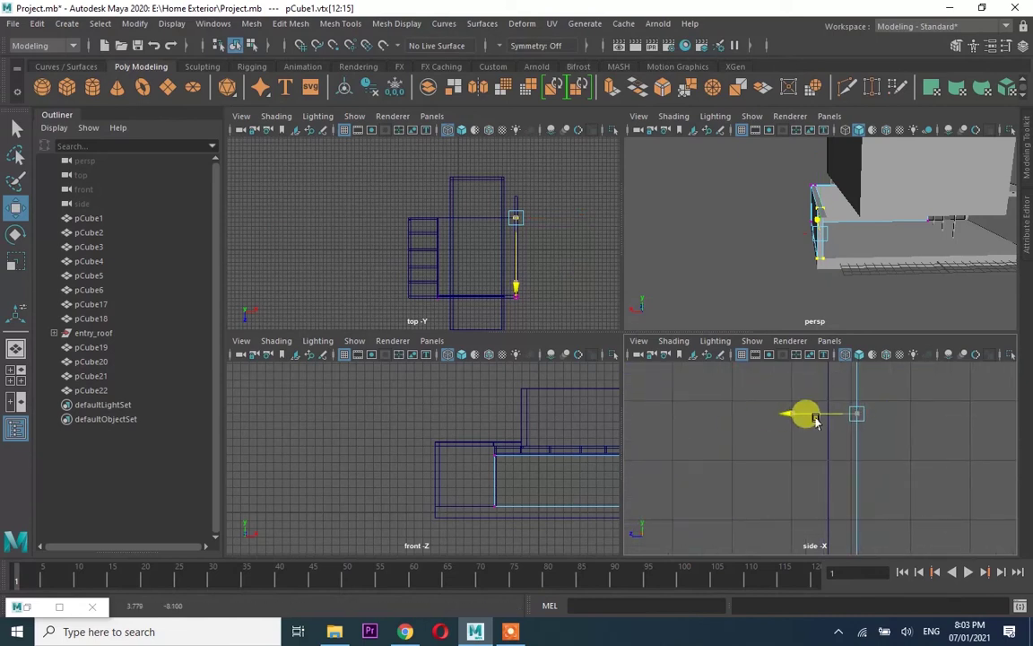
drag(917, 430, 916, 371)
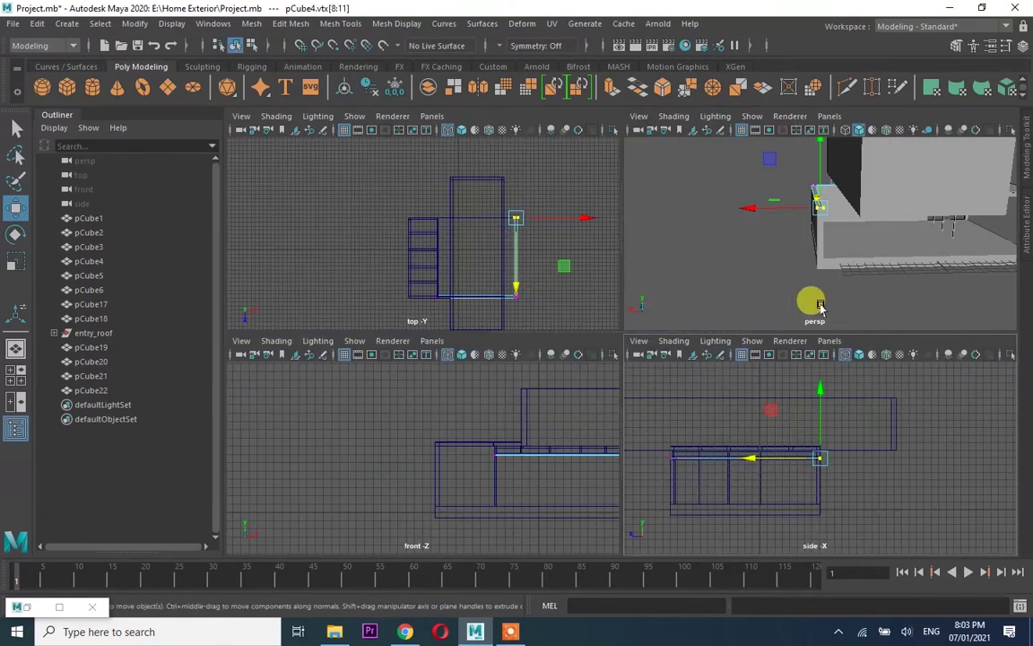
key(space)
mouse_move(746, 245)
alt+mouse_down()
mouse_move(607, 368)
mouse_move(622, 268)
alt+mouse_up()
click(659, 302)
Insert an edge loop across the wall and extrude its face out as new wall section pCube28
click(346, 24)
click(373, 132)
mouse_move(607, 228)
mouse_down()
mouse_move(613, 237)
mouse_move(538, 269)
mouse_up()
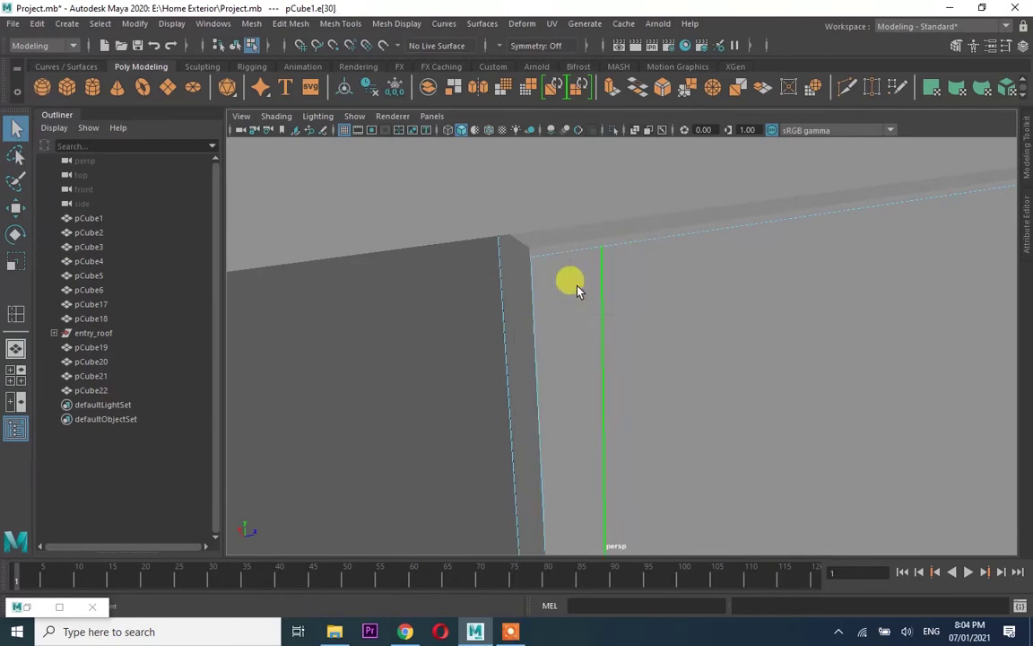
key(ctrl+e)
mouse_move(577, 304)
alt+mouse_down()
mouse_move(875, 355)
mouse_move(773, 372)
alt+mouse_up()
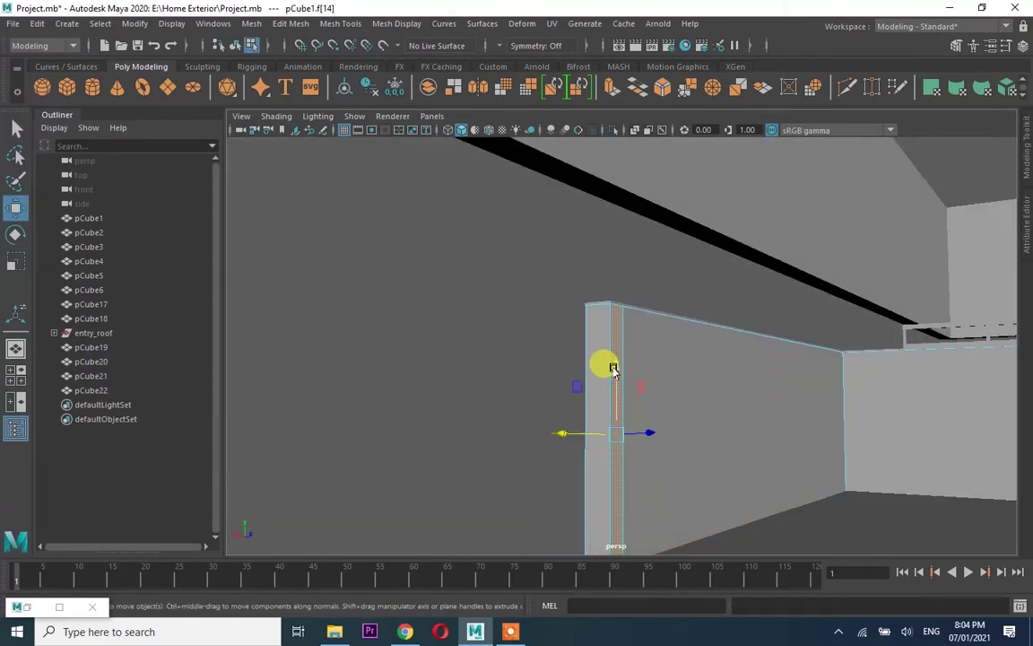
mouse_move(551, 433)
alt+mouse_down()
mouse_move(517, 388)
mouse_move(798, 411)
mouse_move(810, 387)
alt+mouse_up()
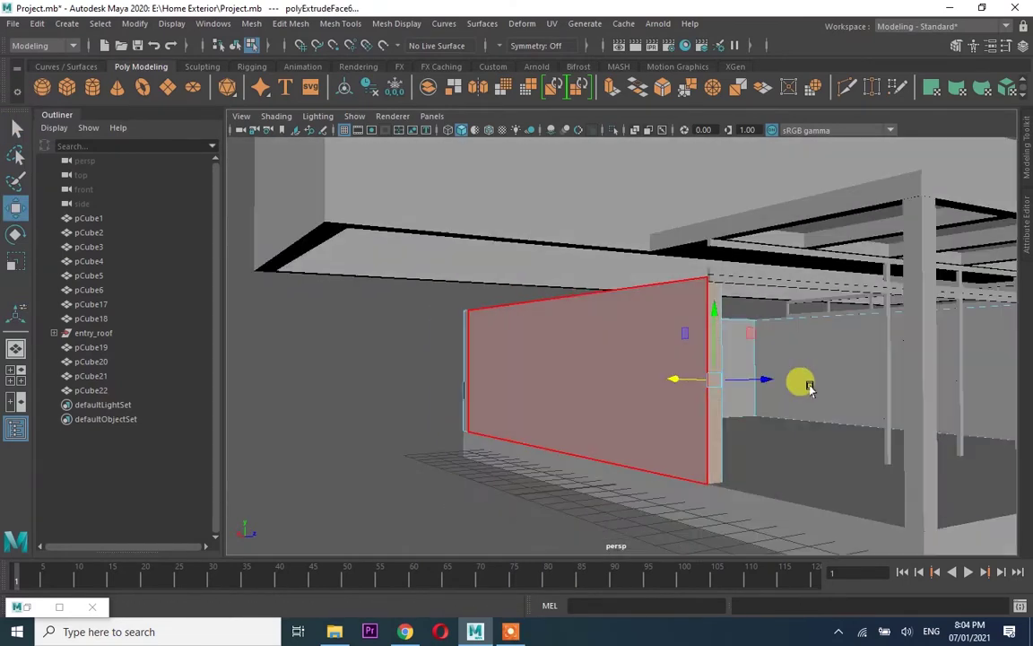
mouse_move(691, 380)
alt+mouse_down()
mouse_move(627, 299)
mouse_move(530, 311)
mouse_move(579, 452)
alt+mouse_up()
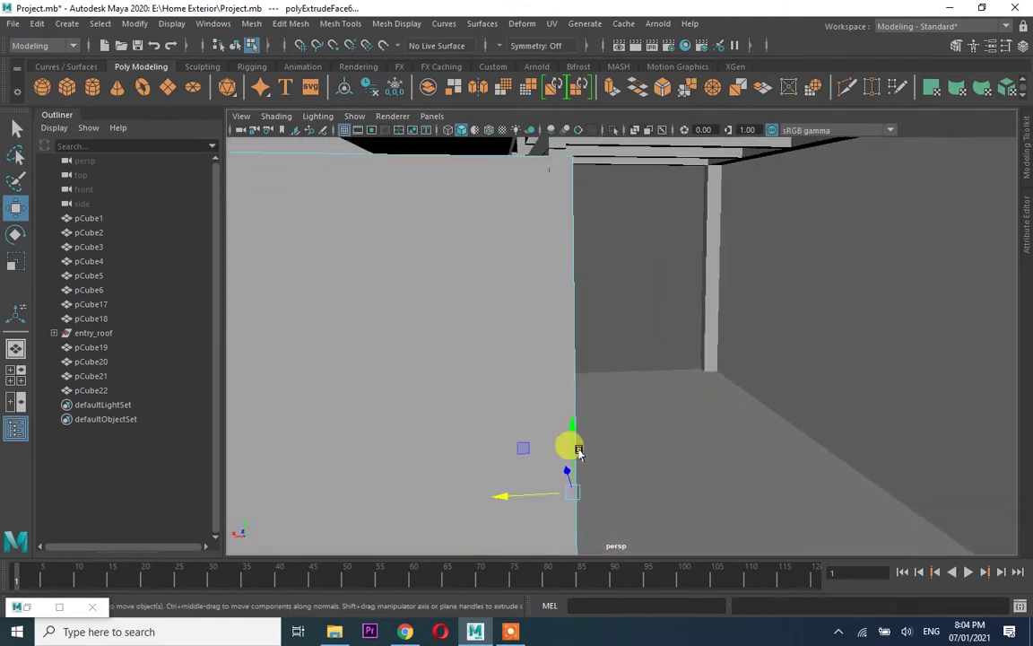
Frame the new wall section and select the inner wall face
key(space)
key(space)
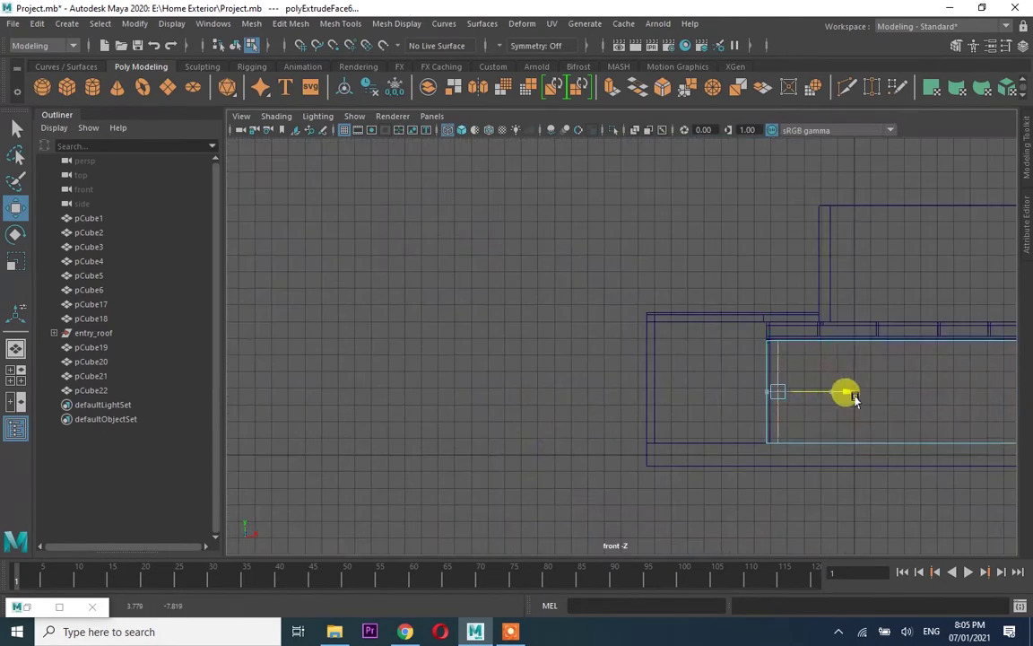
key(f)
key(space)
key(space)
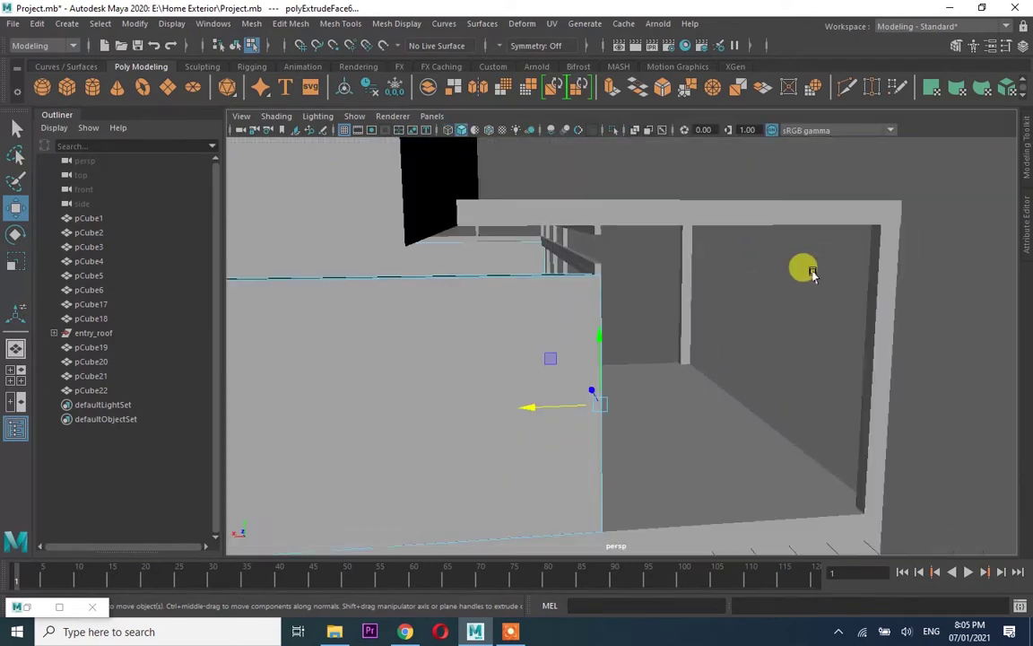
mouse_move(758, 278)
alt+mouse_down()
mouse_move(565, 266)
mouse_move(491, 246)
alt+mouse_up()
click(900, 311)
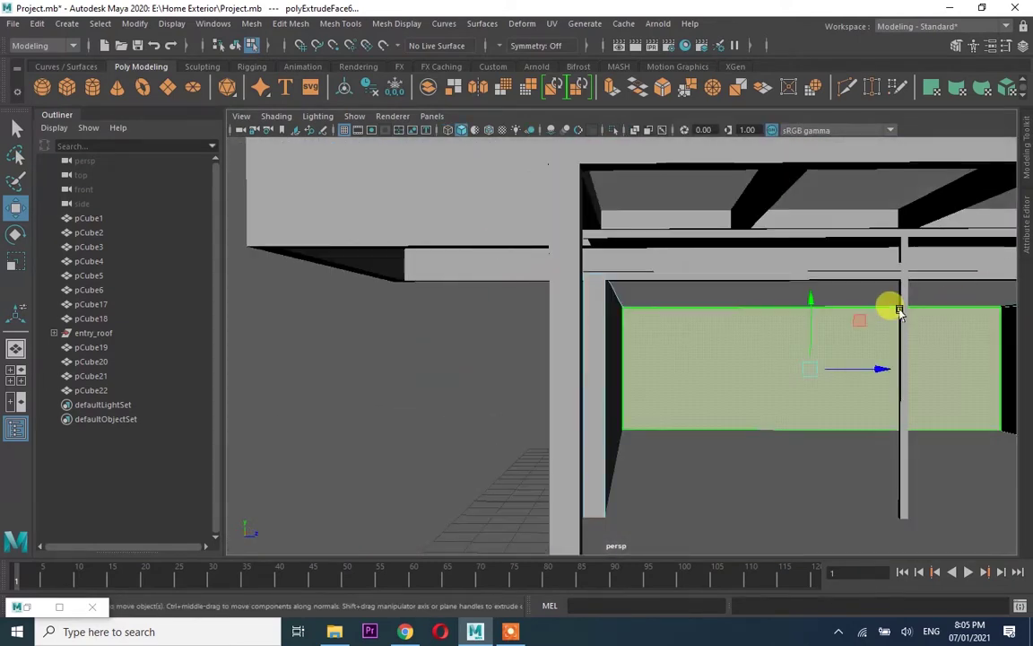
scroll(528, 288, down, 5)
scroll(614, 358, down, 5)
scroll(846, 310, down, 5)
Reshape upper box pCube17 by selecting its end vertices and edges
mouse_move(846, 309)
alt+mouse_down()
mouse_move(761, 307)
mouse_move(871, 339)
mouse_move(783, 346)
alt+mouse_up()
right_drag(722, 245, 716, 211)
alt+drag(716, 211, 775, 249)
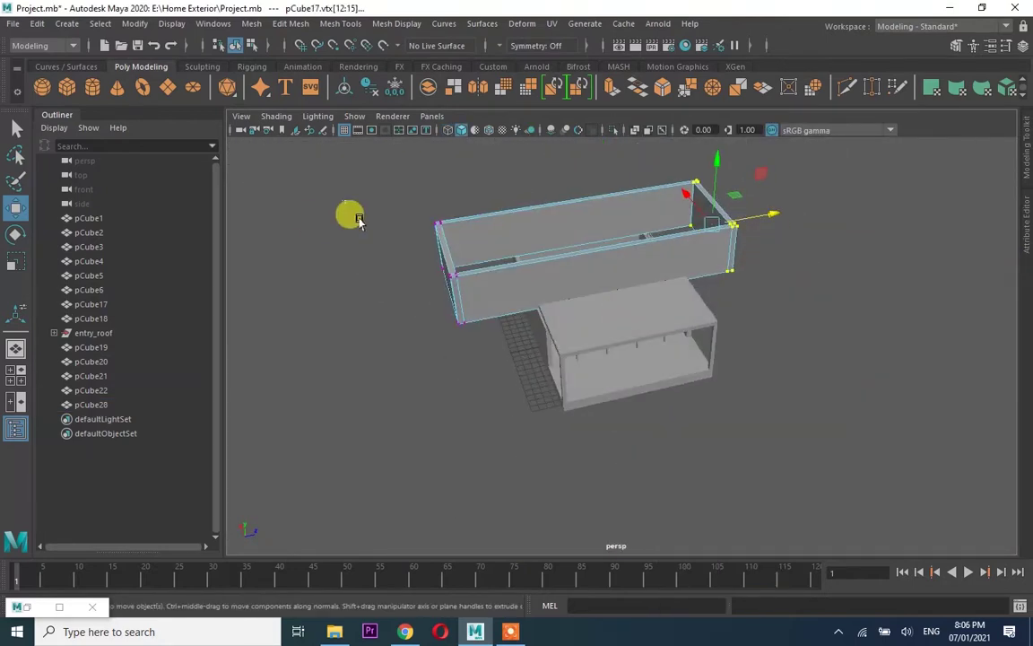
scroll(579, 260, up, 3)
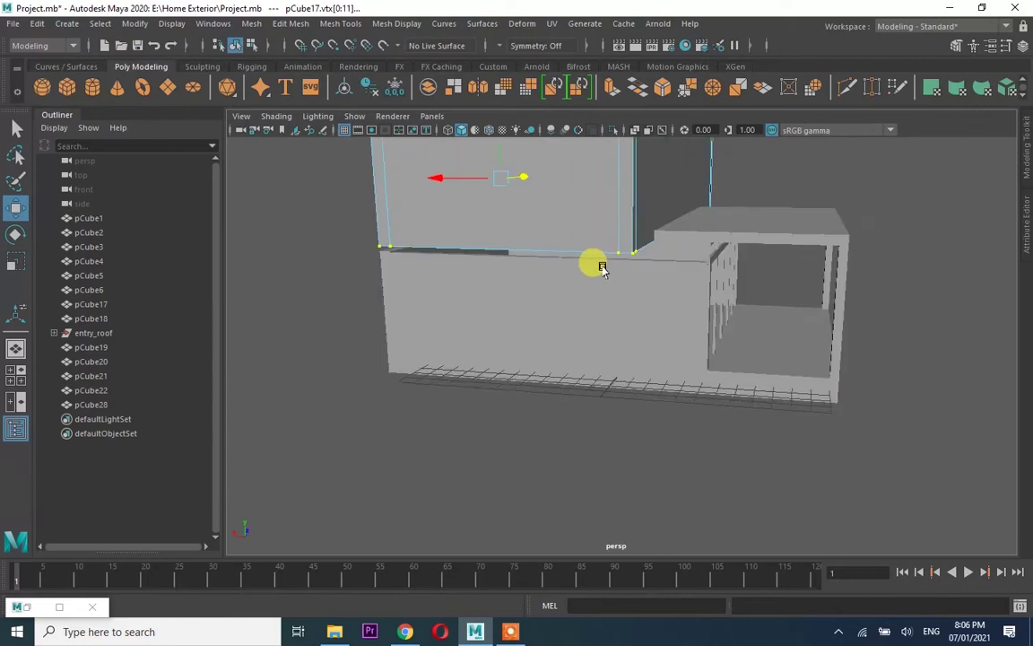
mouse_move(638, 213)
alt+mouse_down()
mouse_move(611, 330)
mouse_move(783, 352)
mouse_move(717, 393)
alt+mouse_up()
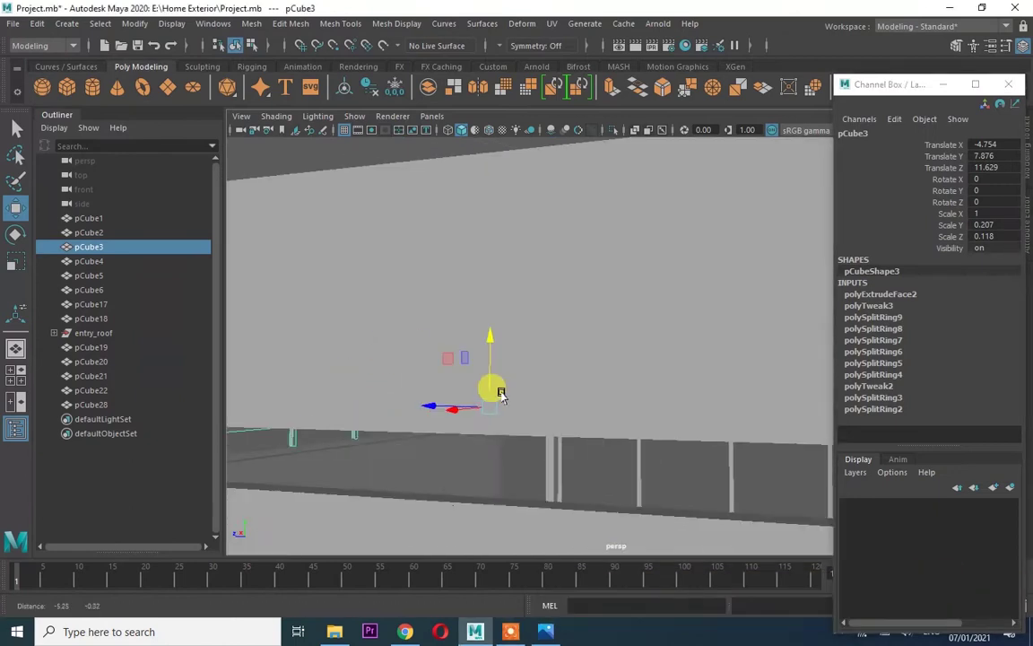
Extrude an end face of beam pCube3 to lengthen it
alt+drag(496, 392, 473, 351)
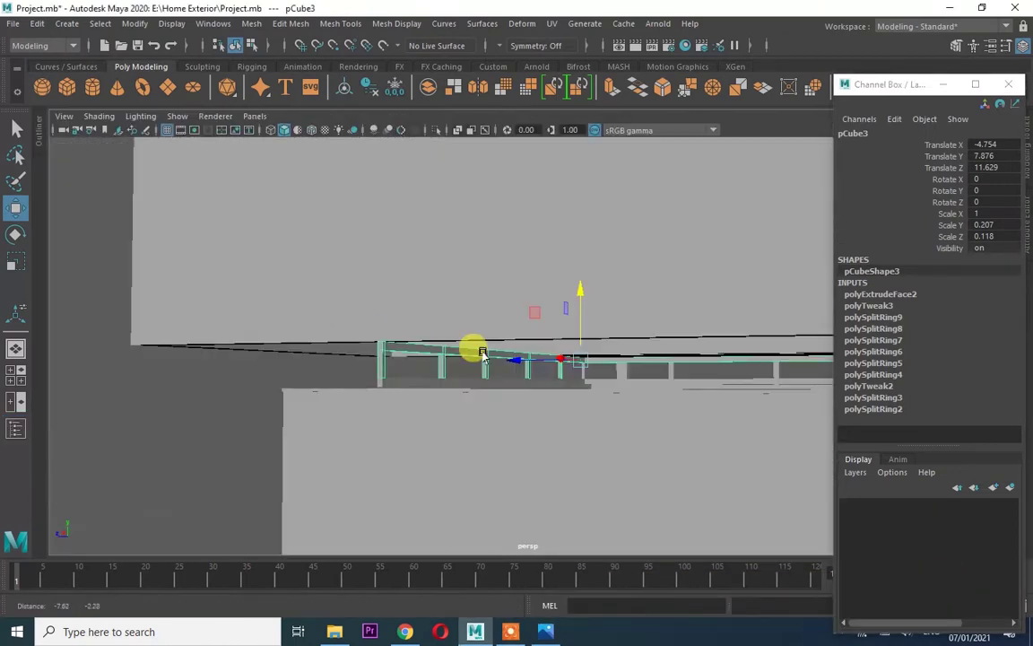
right_click(351, 254)
click(350, 293)
mouse_move(339, 346)
alt+mouse_down()
mouse_move(528, 143)
mouse_move(592, 284)
mouse_move(417, 329)
alt+mouse_up()
key(ctrl+e)
mouse_move(484, 330)
alt+mouse_down()
mouse_move(403, 322)
mouse_move(487, 342)
mouse_move(491, 362)
mouse_move(376, 344)
mouse_move(595, 363)
alt+mouse_up()
key(f)
key(F8)
Select pCube3's end vertices in the side view and move them
key(space)
drag(618, 419, 717, 359)
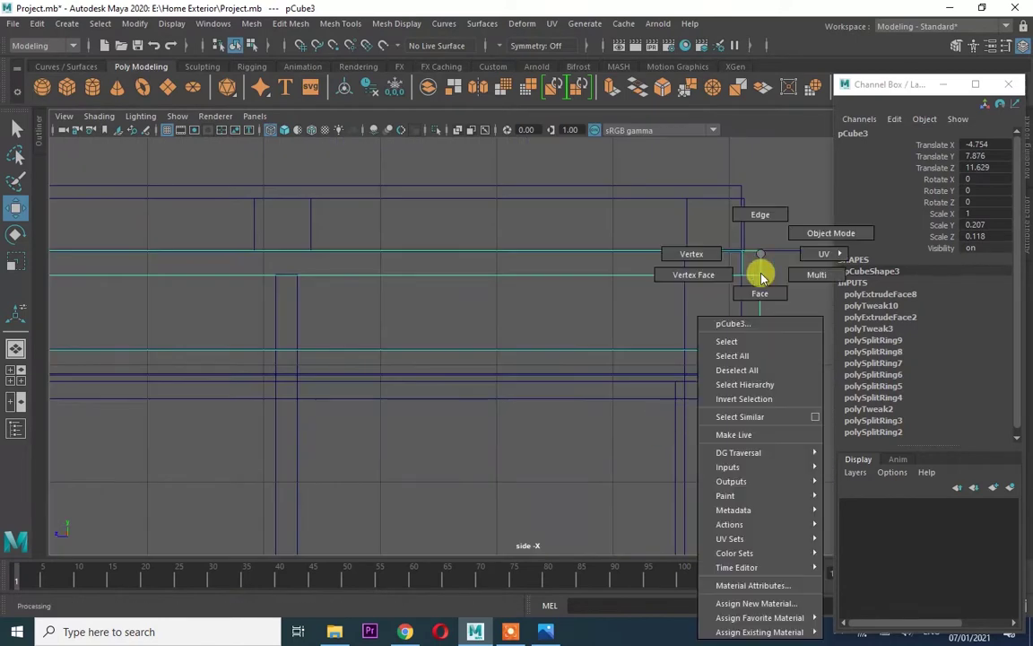
right_drag(759, 272, 690, 253)
mouse_move(743, 388)
mouse_down()
mouse_move(686, 293)
mouse_move(634, 350)
mouse_up()
key(space)
key(space)
key(space)
click(341, 24)
Insert two edge loops along the pCube3 beam
click(376, 133)
click(315, 293)
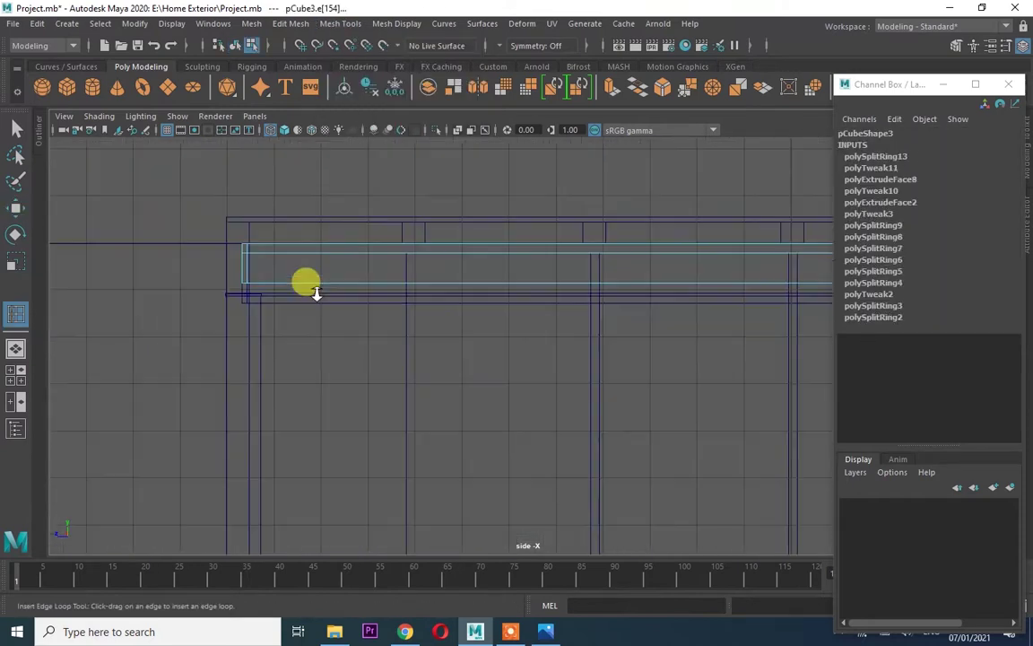
scroll(316, 293, up, 2)
click(214, 256)
scroll(341, 202, up, 3)
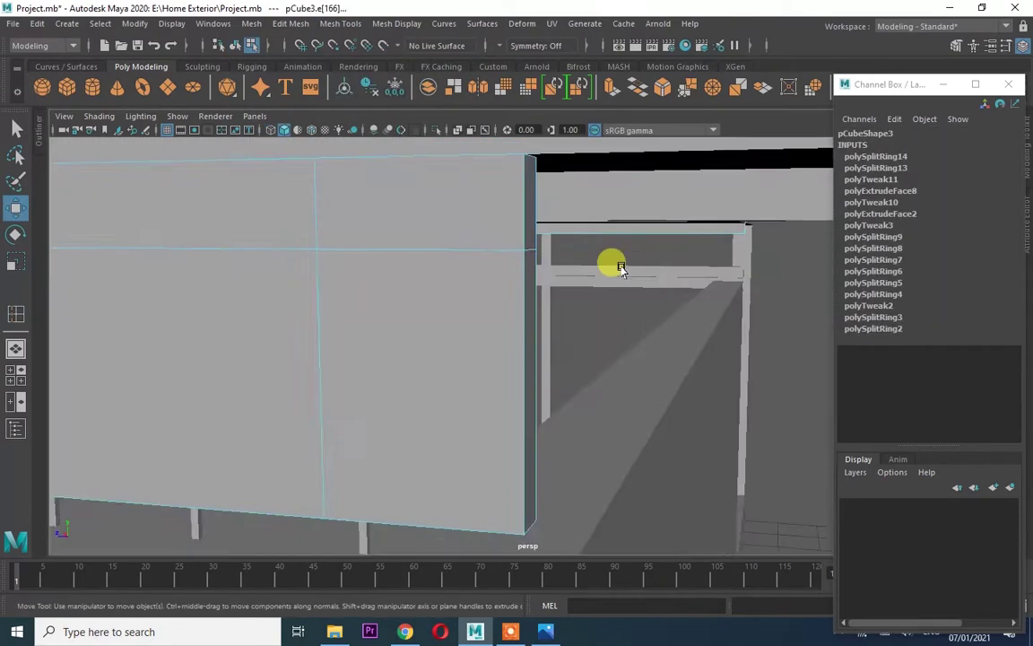
mouse_move(308, 157)
alt+mouse_down()
mouse_move(478, 383)
mouse_move(371, 334)
alt+mouse_up()
Extrude another pCube3 face outward, then clear the selection
click(492, 375)
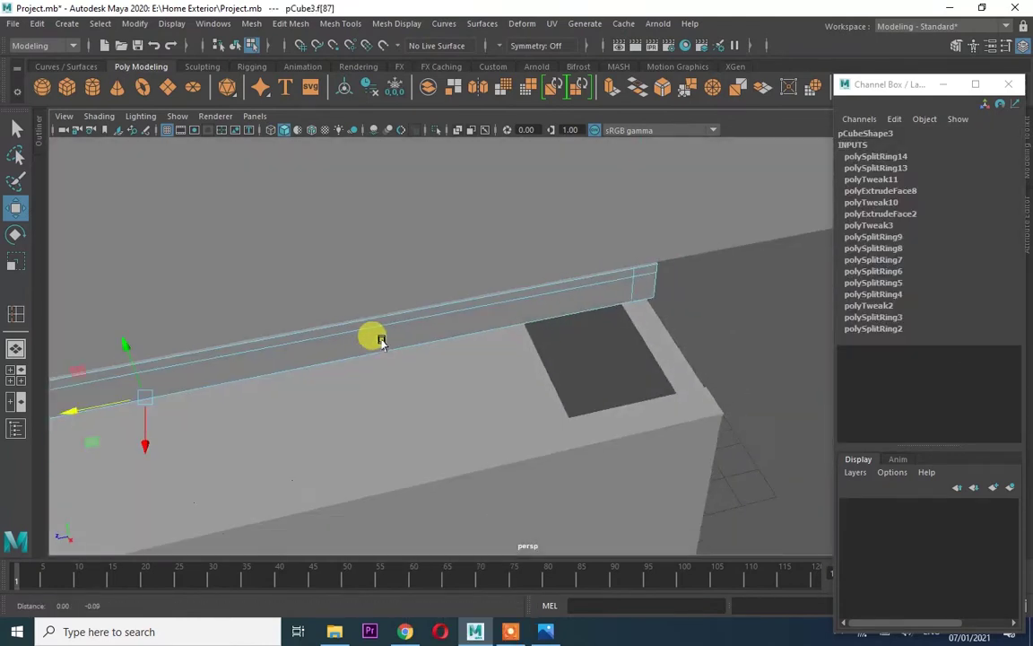
key(ctrl+e)
mouse_move(297, 269)
alt+mouse_down()
mouse_move(380, 403)
mouse_move(565, 388)
mouse_move(549, 261)
mouse_move(530, 283)
mouse_move(374, 286)
mouse_move(271, 271)
mouse_move(541, 290)
mouse_move(599, 281)
alt+mouse_up()
click(321, 236)
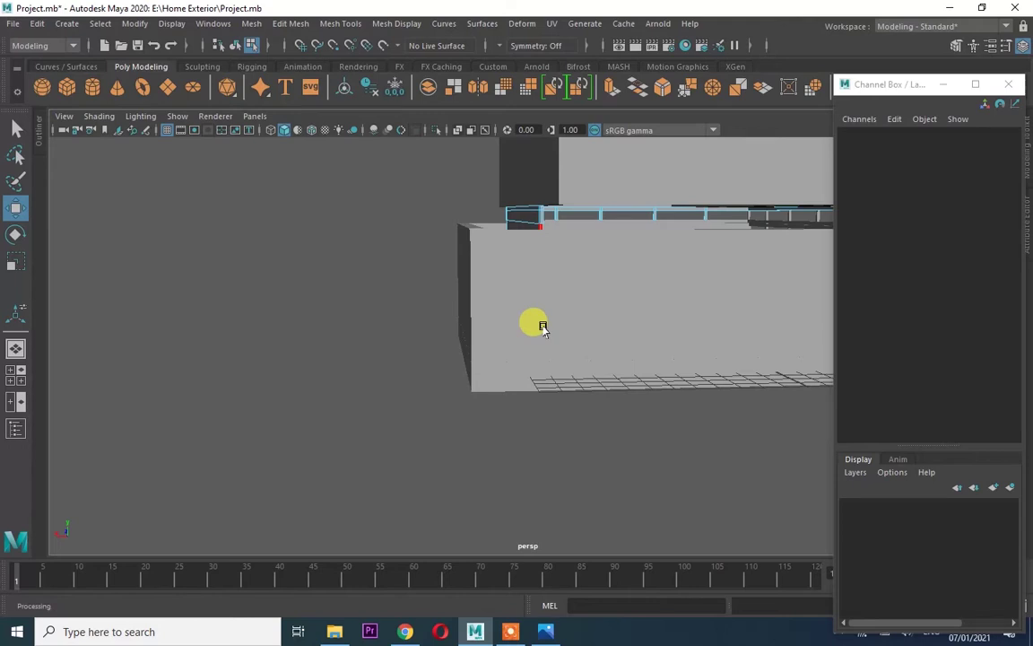
Close the Channel Box, then select and frame beam pCube19
click(1008, 83)
mouse_move(959, 134)
alt+mouse_down()
mouse_move(717, 293)
mouse_move(683, 277)
mouse_move(670, 214)
alt+mouse_up()
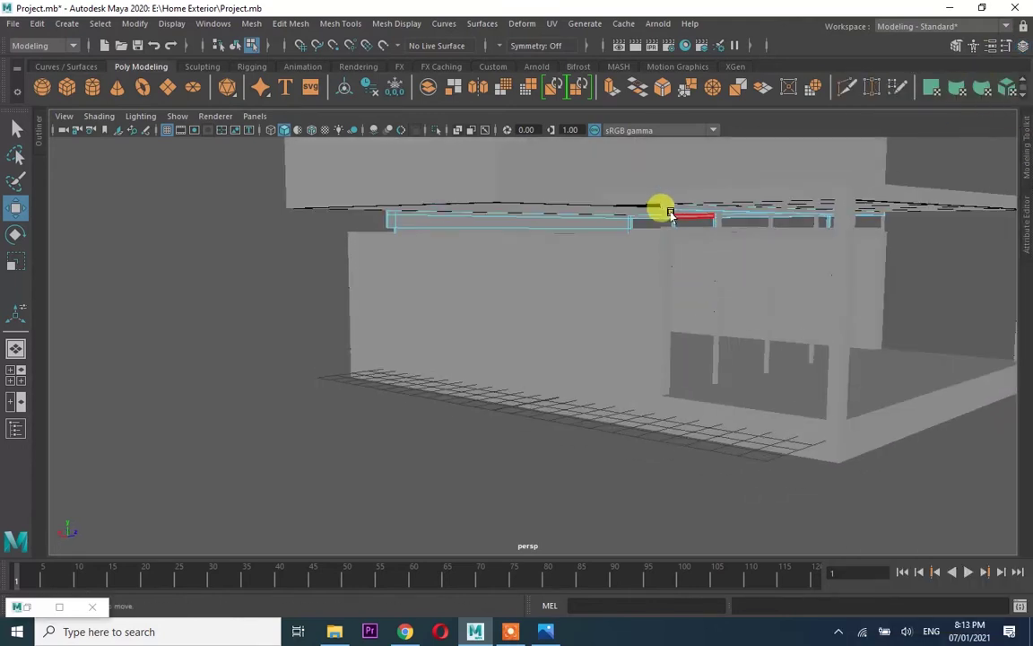
click(670, 213)
key(f)
key(space)
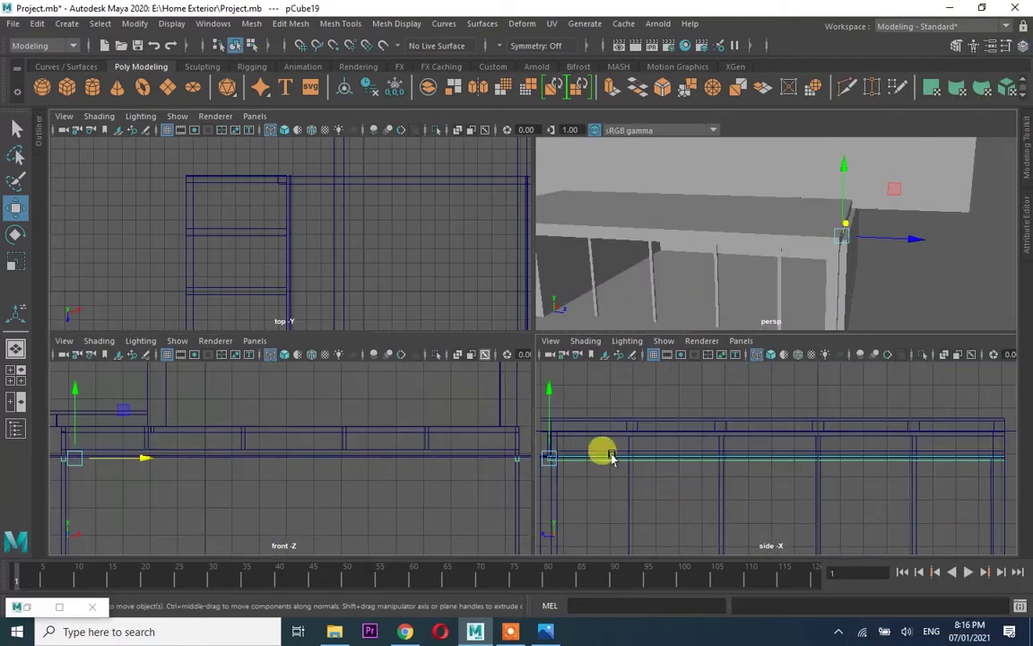
key(space)
Extrude the end face of beam pCube19 and inspect it from below
right_click(300, 259)
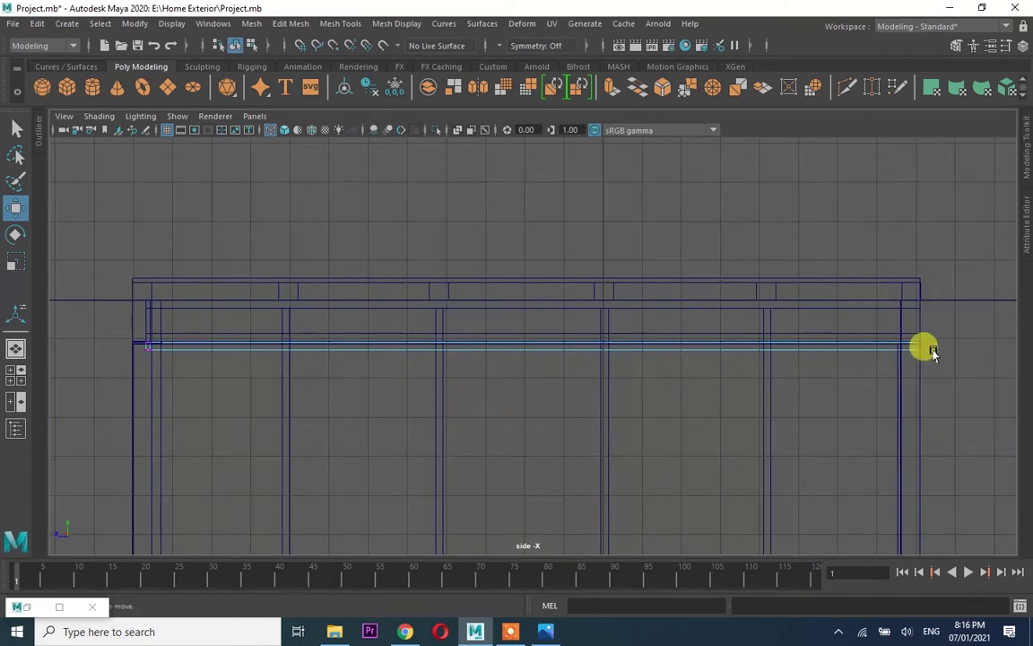
key(space)
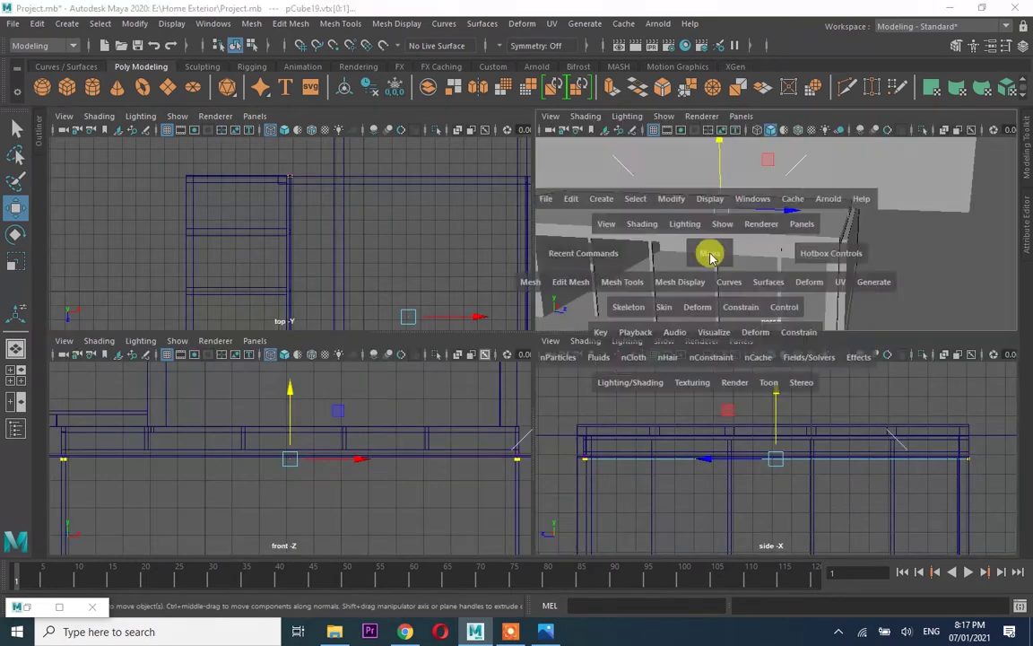
key(space)
key(space)
right_drag(823, 254, 835, 334)
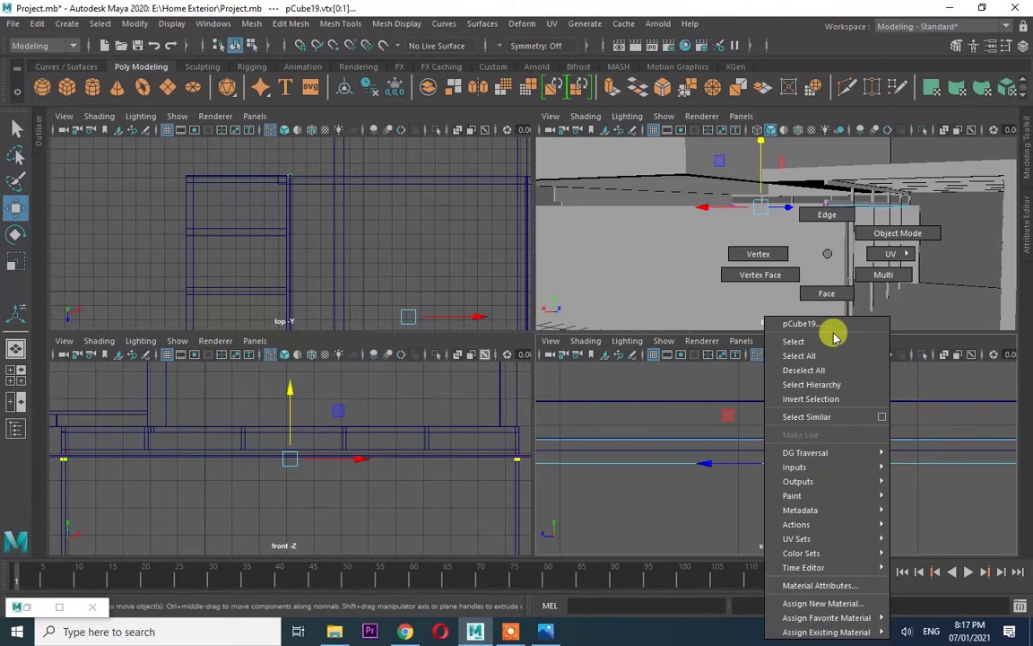
click(819, 448)
key(space)
key(ctrl+e)
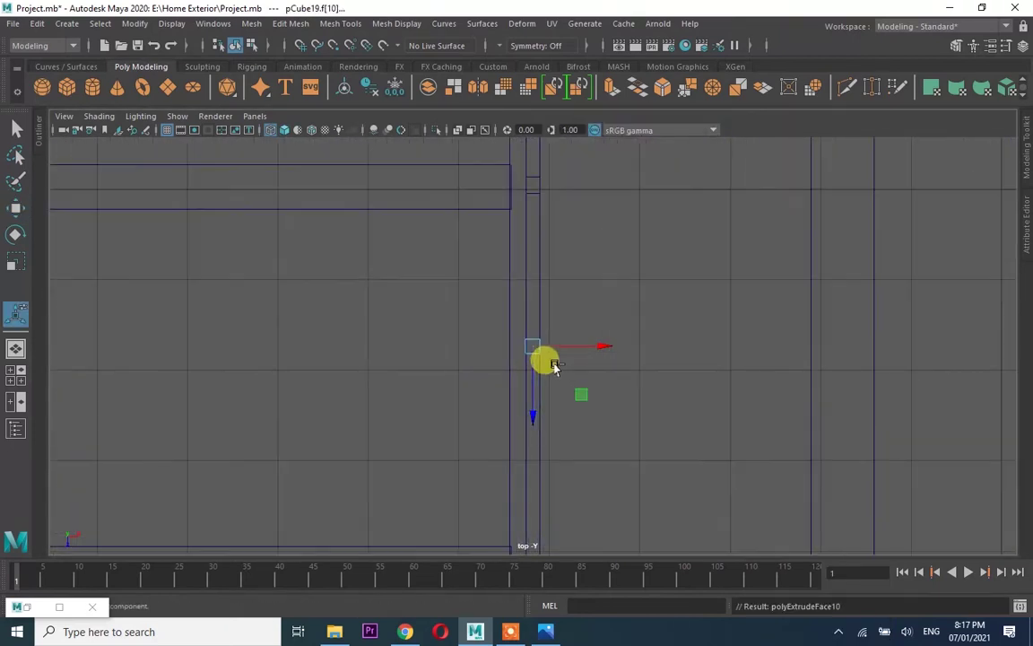
key(space)
key(space)
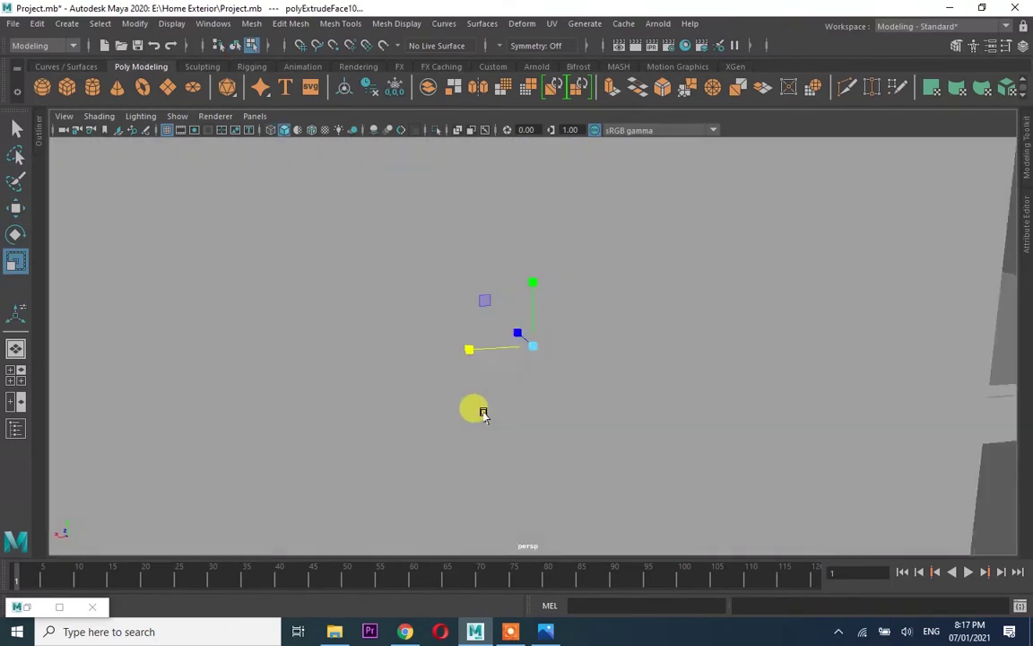
alt+drag(608, 267, 519, 353)
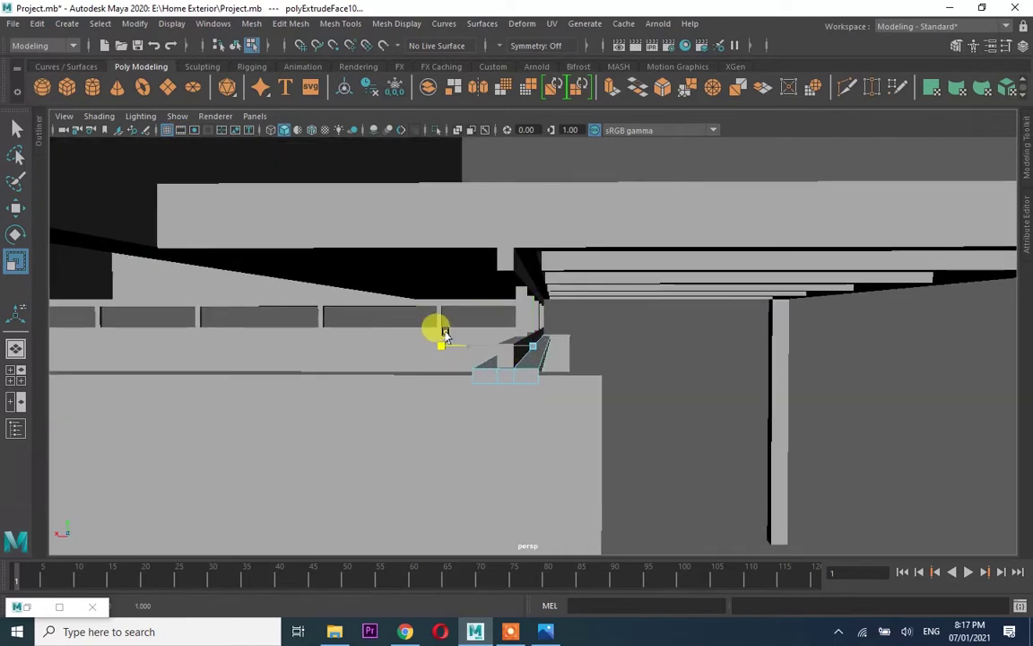
mouse_move(440, 331)
alt+mouse_down()
mouse_move(549, 376)
mouse_move(753, 381)
alt+mouse_up()
Select and reposition the top vertices of column pCube29 with the Move tool
mouse_move(205, 382)
alt+mouse_down()
mouse_move(364, 397)
mouse_move(207, 385)
mouse_move(565, 254)
mouse_move(583, 259)
mouse_move(503, 238)
mouse_move(529, 267)
alt+mouse_up()
click(208, 385)
key(w)
alt+right_drag(529, 267, 528, 198)
right_click(529, 198)
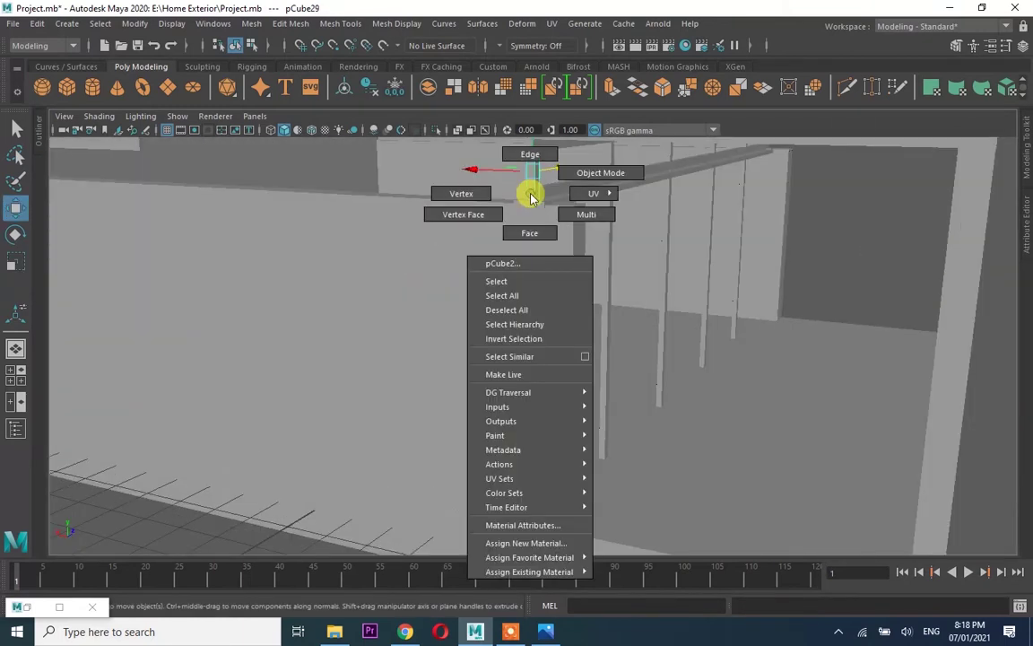
mouse_move(532, 170)
alt+mouse_down()
mouse_move(531, 396)
mouse_move(544, 341)
mouse_move(536, 208)
alt+mouse_up()
mouse_move(538, 133)
alt+mouse_down()
mouse_move(585, 173)
mouse_move(539, 223)
mouse_move(580, 215)
mouse_move(578, 203)
mouse_move(593, 299)
mouse_move(592, 291)
mouse_move(489, 347)
mouse_move(180, 272)
mouse_move(399, 300)
alt+mouse_up()
click(179, 271)
Insert an edge loop near the end of beam pCube4
key(space)
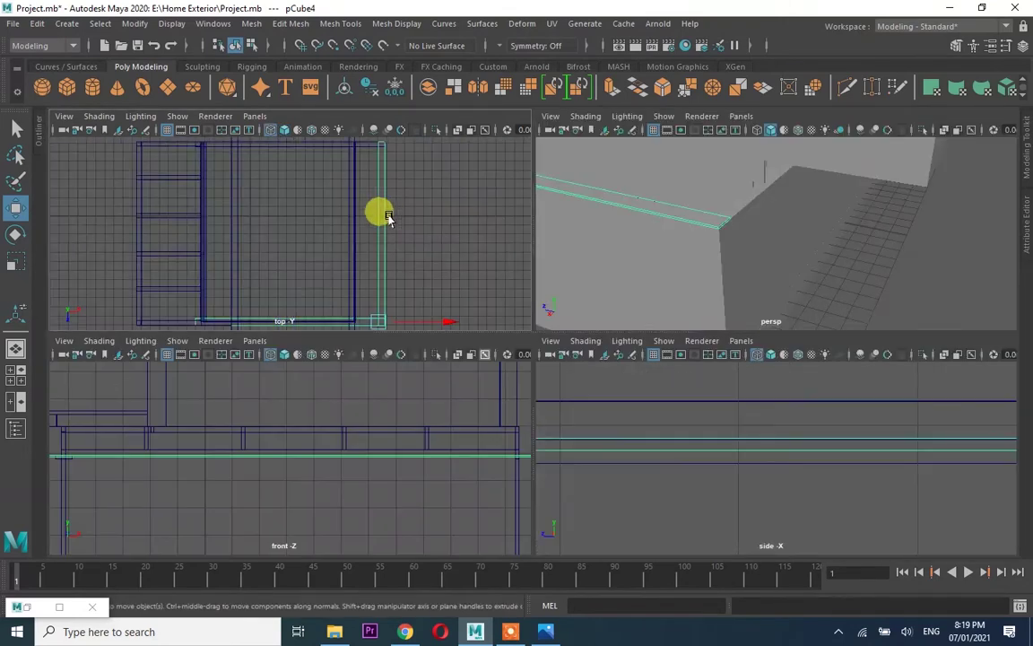
scroll(358, 250, up, 5)
click(339, 24)
click(369, 130)
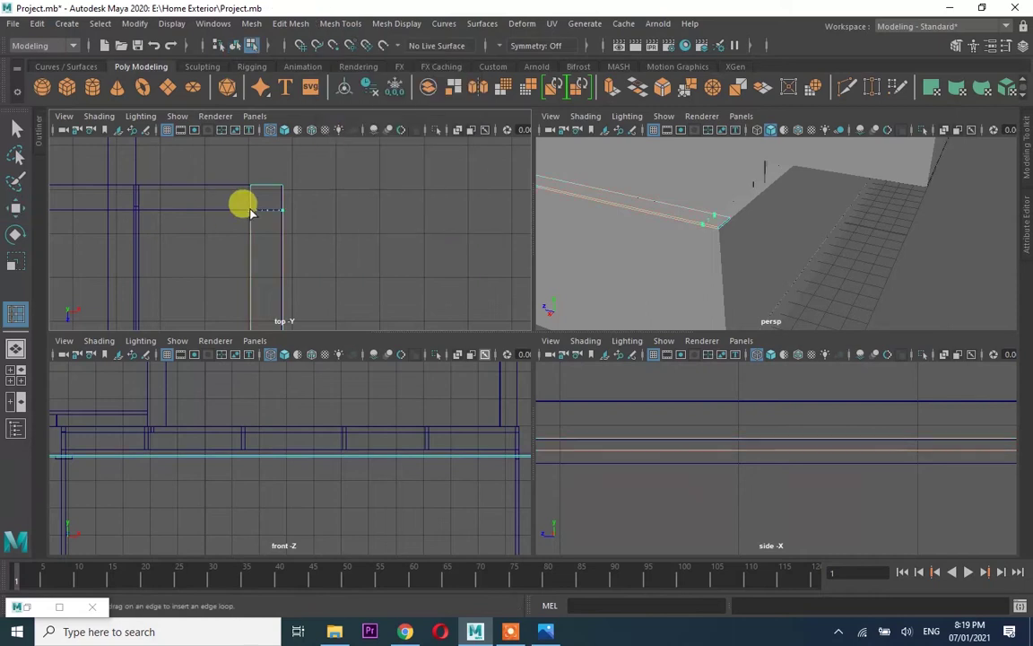
click(252, 213)
alt+drag(610, 190, 621, 200)
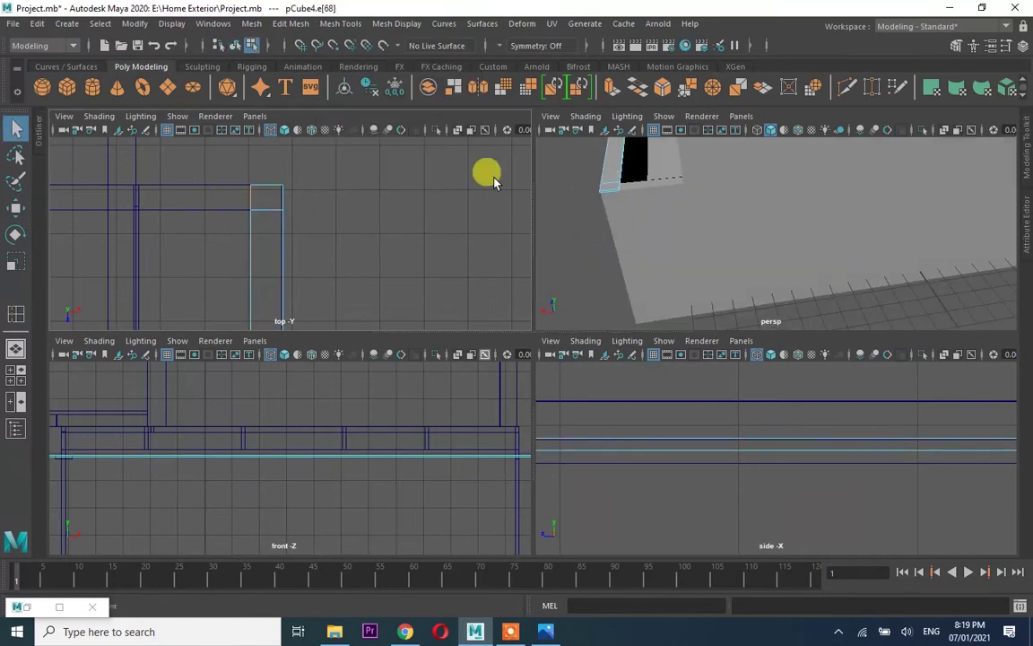
Select pCube4's end face and check it from several angles with the Channel Box shown
key(space)
alt+drag(818, 224, 645, 350)
right_drag(512, 259, 532, 314)
click(536, 367)
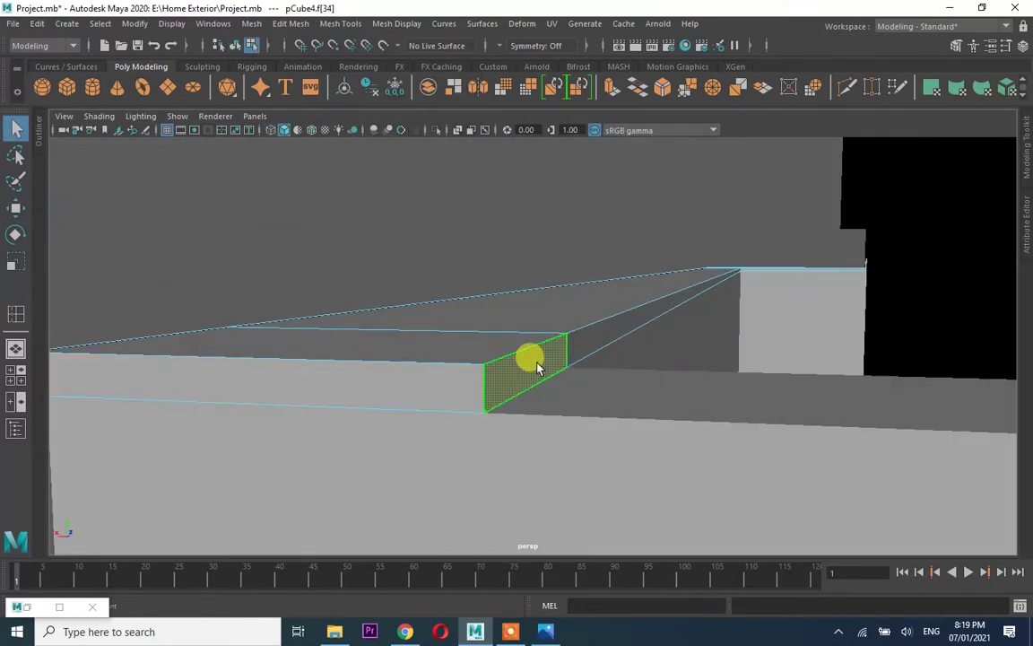
mouse_move(549, 374)
alt+mouse_down()
mouse_move(676, 371)
mouse_move(496, 335)
alt+mouse_up()
mouse_move(709, 348)
alt+mouse_down()
mouse_move(835, 383)
mouse_move(466, 344)
alt+mouse_up()
mouse_move(890, 341)
alt+mouse_down()
mouse_move(941, 339)
mouse_move(939, 327)
mouse_move(934, 319)
mouse_move(768, 387)
mouse_move(793, 368)
mouse_move(520, 378)
mouse_move(212, 369)
mouse_move(391, 296)
alt+mouse_up()
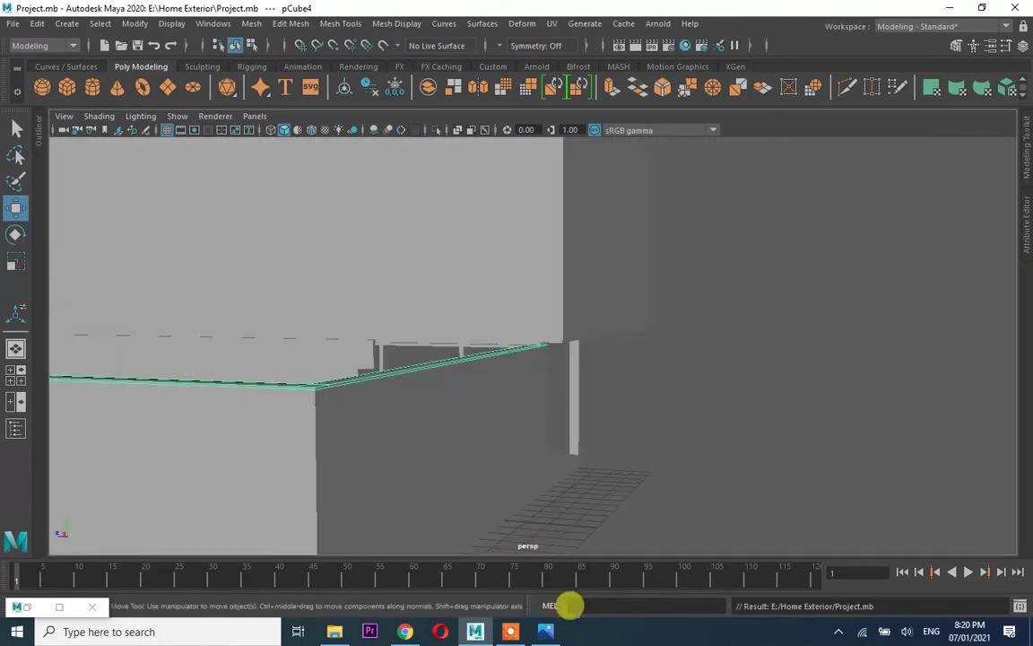
key(ctrl+a)
mouse_move(535, 387)
alt+mouse_down()
mouse_move(553, 392)
mouse_move(461, 347)
mouse_move(460, 301)
mouse_move(554, 295)
mouse_move(512, 334)
mouse_move(440, 314)
alt+mouse_up()
Close the Channel Box and zoom in on the selected long beam to inspect its end
click(942, 84)
alt+drag(897, 274, 743, 285)
mouse_move(789, 330)
alt+mouse_down()
mouse_move(529, 341)
mouse_move(753, 319)
mouse_move(610, 316)
mouse_move(611, 339)
mouse_move(810, 359)
mouse_move(779, 360)
alt+mouse_up()
right_click(627, 336)
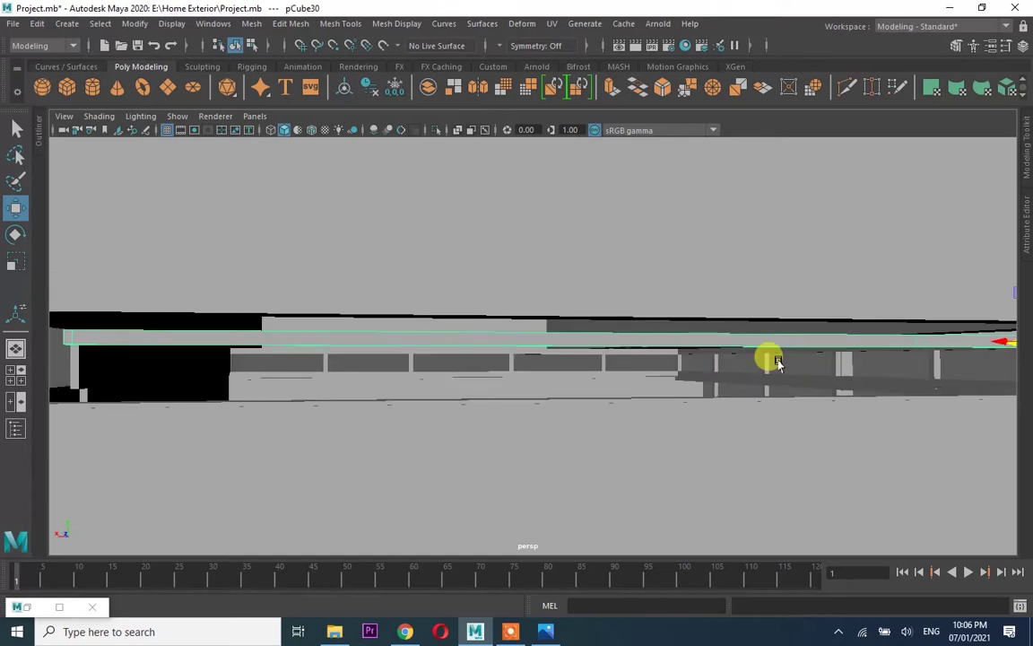
mouse_move(924, 341)
alt+mouse_down()
mouse_move(923, 285)
mouse_move(815, 312)
mouse_move(784, 295)
mouse_move(818, 299)
mouse_move(691, 293)
mouse_move(842, 303)
mouse_move(795, 316)
alt+mouse_up()
Check beam placement in the shaded front view, then orbit the perspective view around the building
key(space)
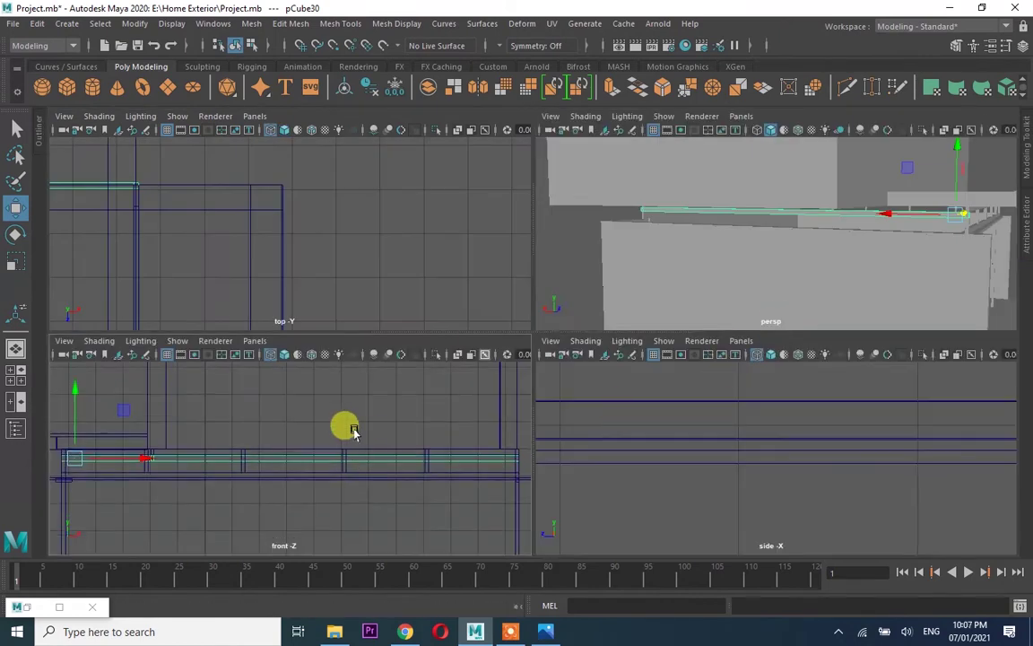
key(space)
key(5)
scroll(287, 372, down, 3)
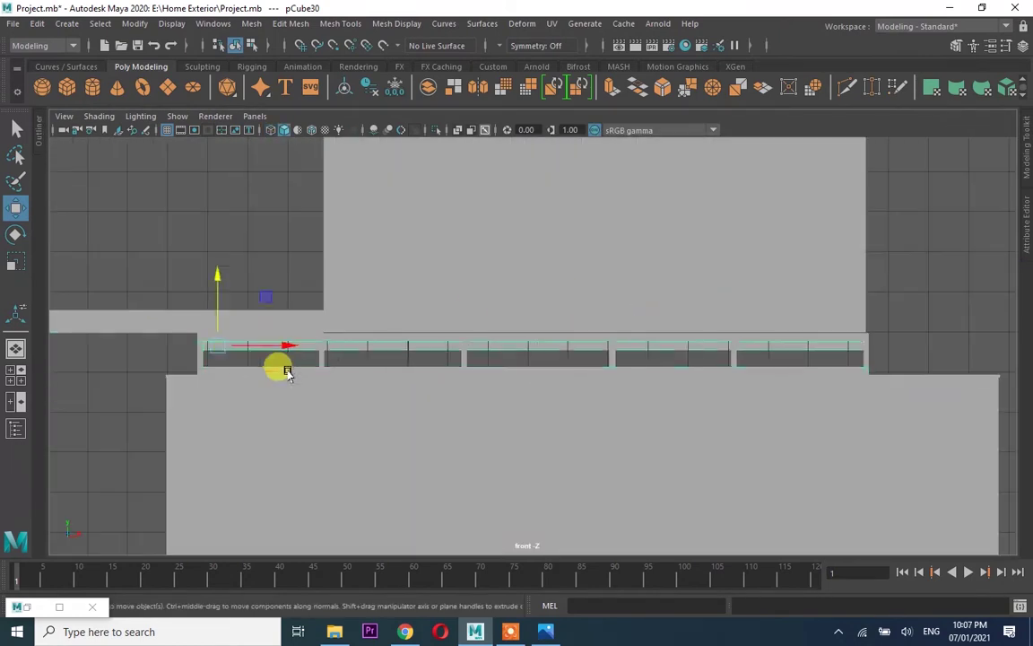
key(space)
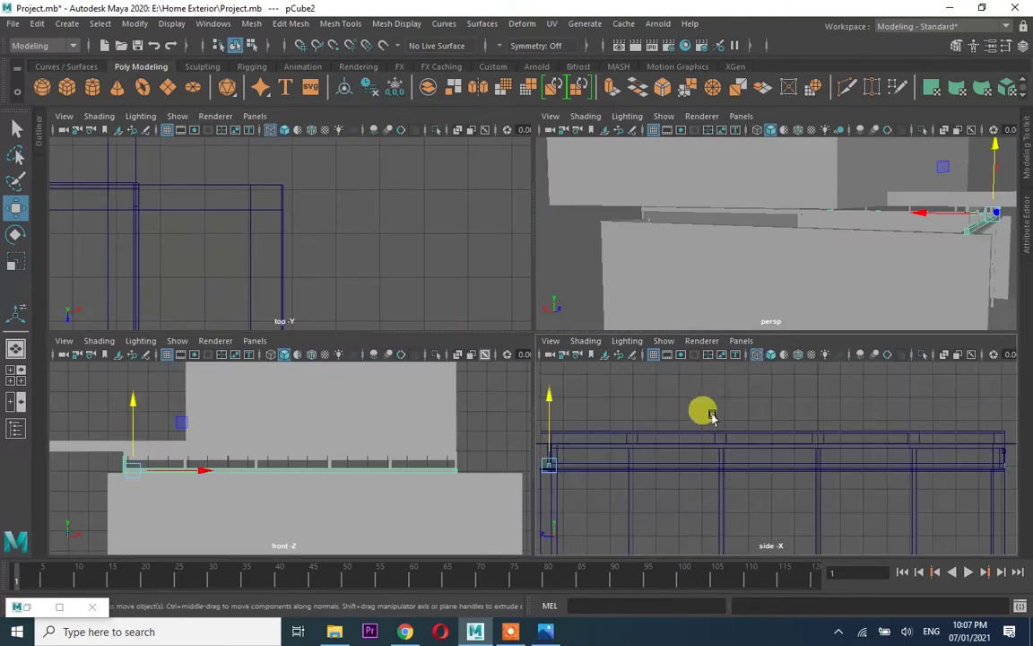
key(space)
mouse_move(848, 270)
alt+mouse_down()
mouse_move(1009, 272)
mouse_move(837, 282)
mouse_move(747, 272)
mouse_move(928, 298)
alt+mouse_up()
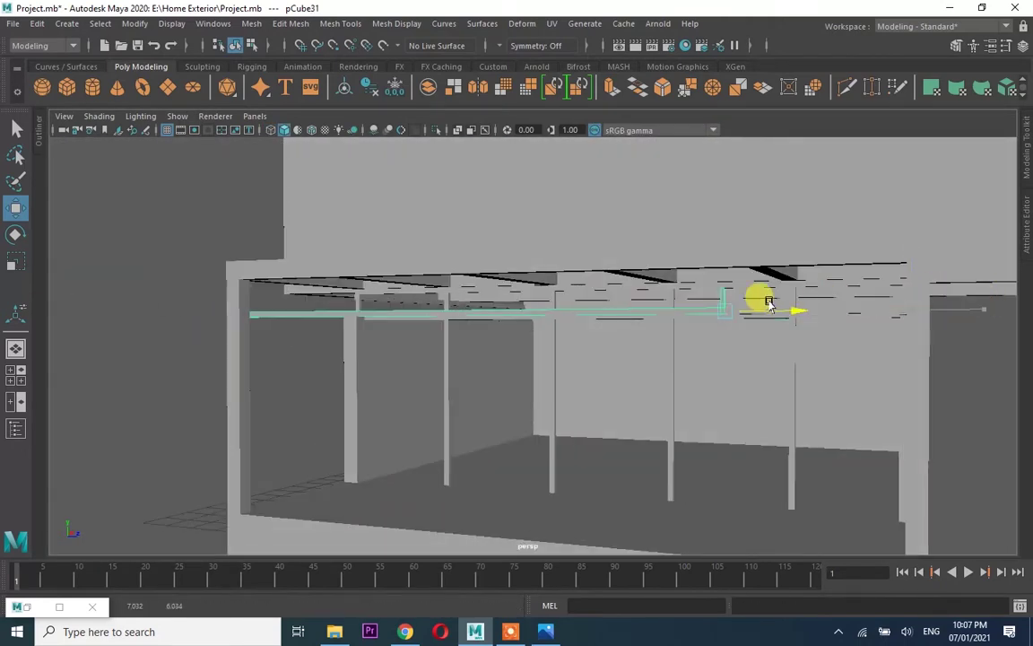
alt+drag(768, 302, 768, 303)
alt+drag(316, 324, 416, 313)
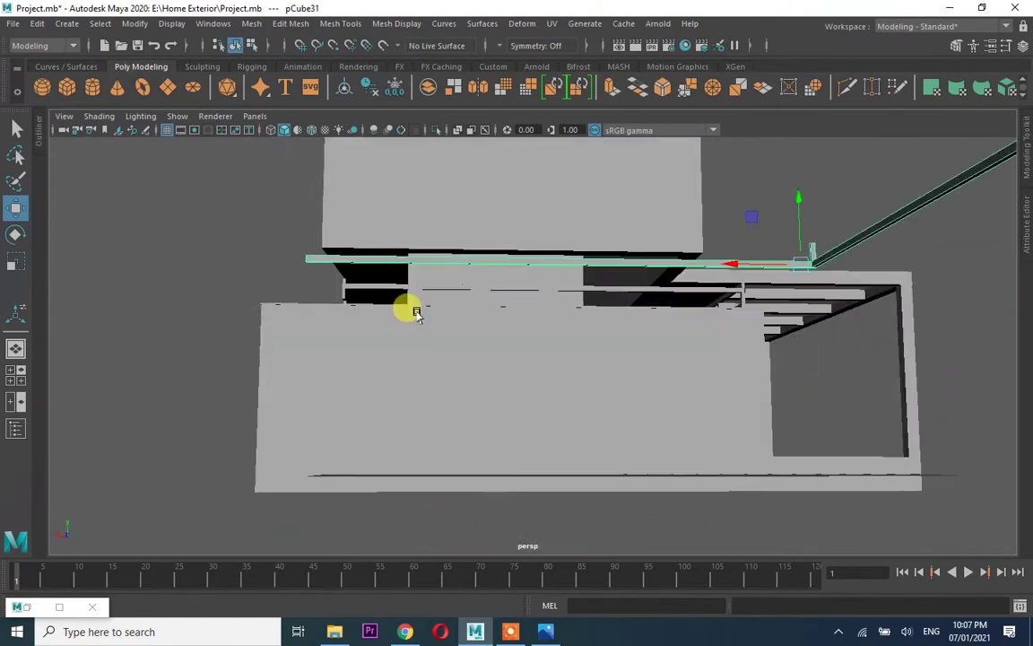
mouse_move(641, 319)
alt+mouse_down()
mouse_move(637, 286)
mouse_move(369, 284)
mouse_move(911, 272)
mouse_move(653, 310)
mouse_move(879, 314)
alt+mouse_up()
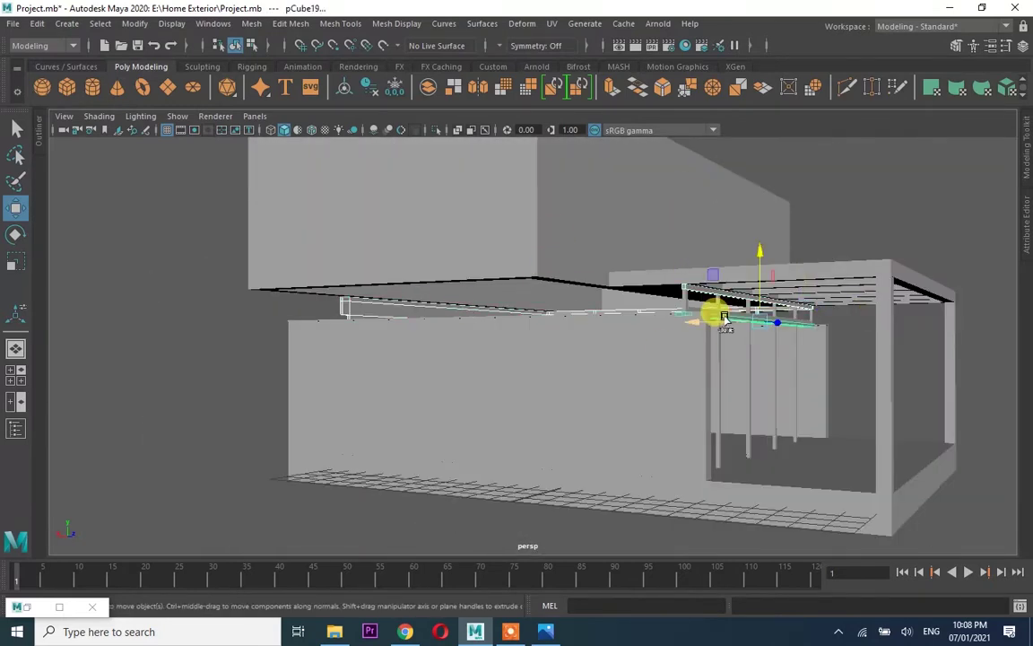
Orbit around the house to bring the long pergola beam's underside into view
alt+drag(723, 320, 762, 328)
mouse_move(274, 381)
alt+mouse_down()
mouse_move(554, 395)
mouse_move(539, 338)
alt+mouse_up()
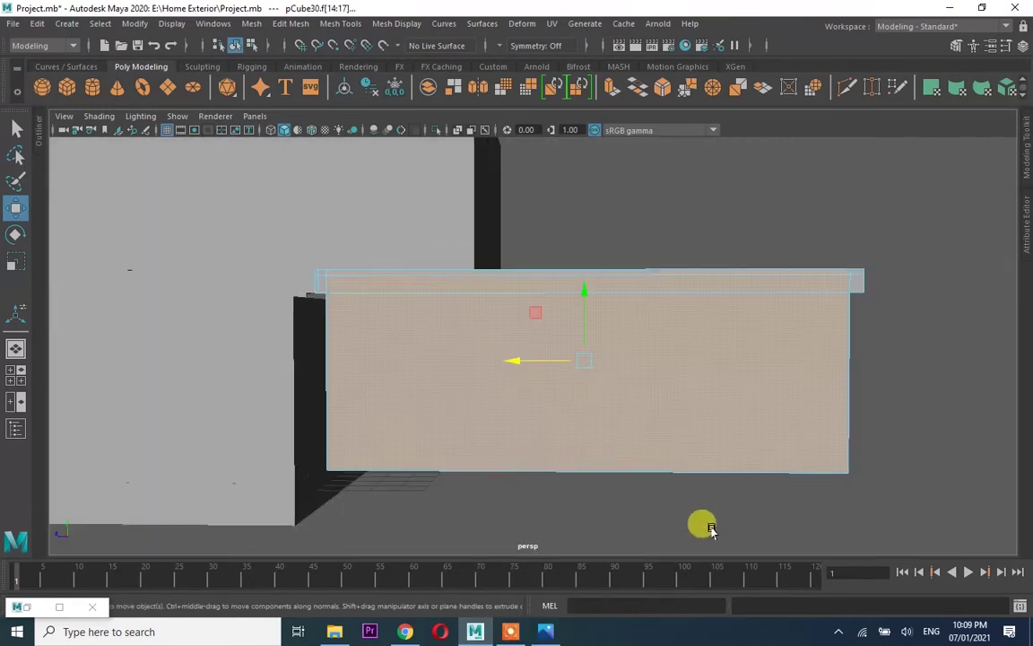
click(709, 529)
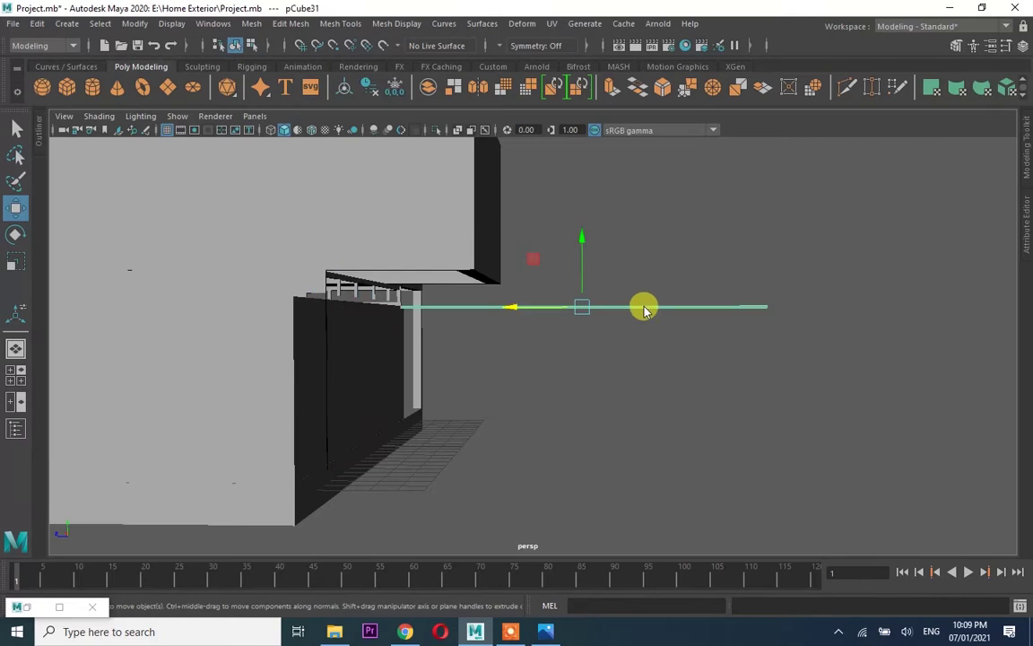
alt+drag(639, 404, 392, 350)
click(341, 288)
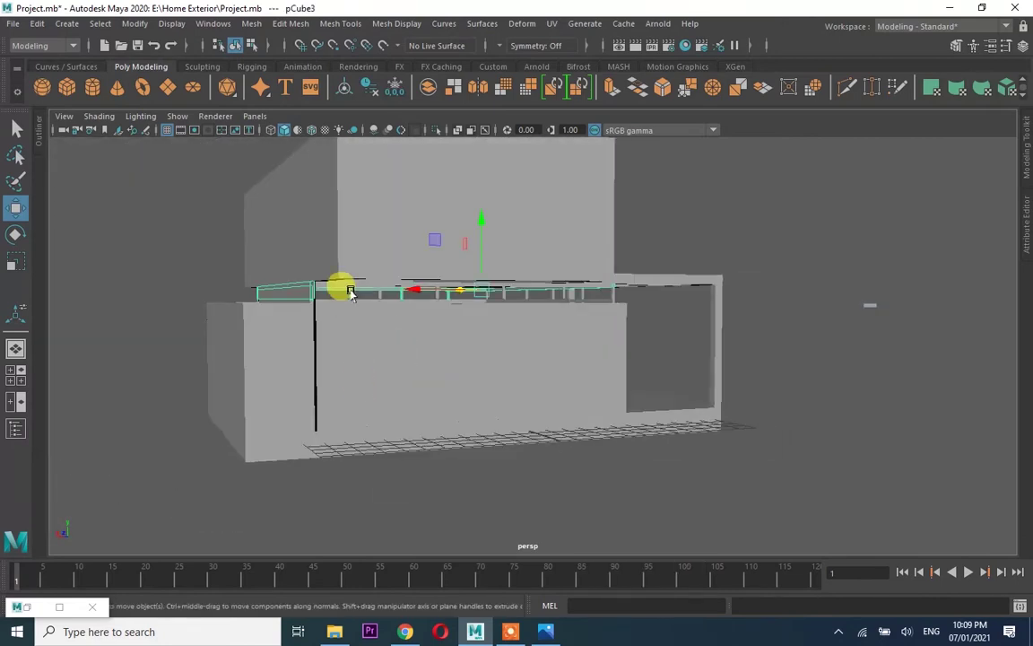
alt+drag(341, 288, 339, 347)
right_drag(339, 347, 346, 334)
alt+drag(426, 387, 683, 362)
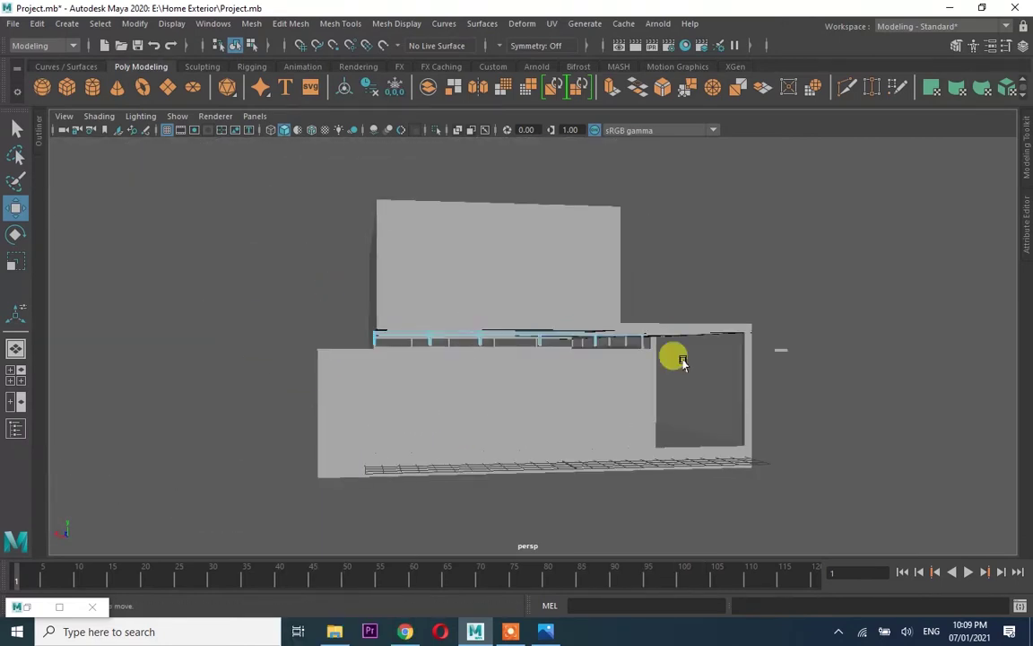
mouse_move(478, 345)
alt+mouse_down()
mouse_move(461, 364)
mouse_move(595, 362)
alt+mouse_up()
right_drag(528, 294, 520, 368)
mouse_move(520, 367)
alt+mouse_down()
mouse_move(473, 358)
mouse_move(521, 320)
mouse_move(629, 278)
alt+mouse_up()
Select the beam's two open border edges in Edge mode and bridge them with a face
click(508, 323)
right_drag(426, 254, 359, 249)
click(438, 311)
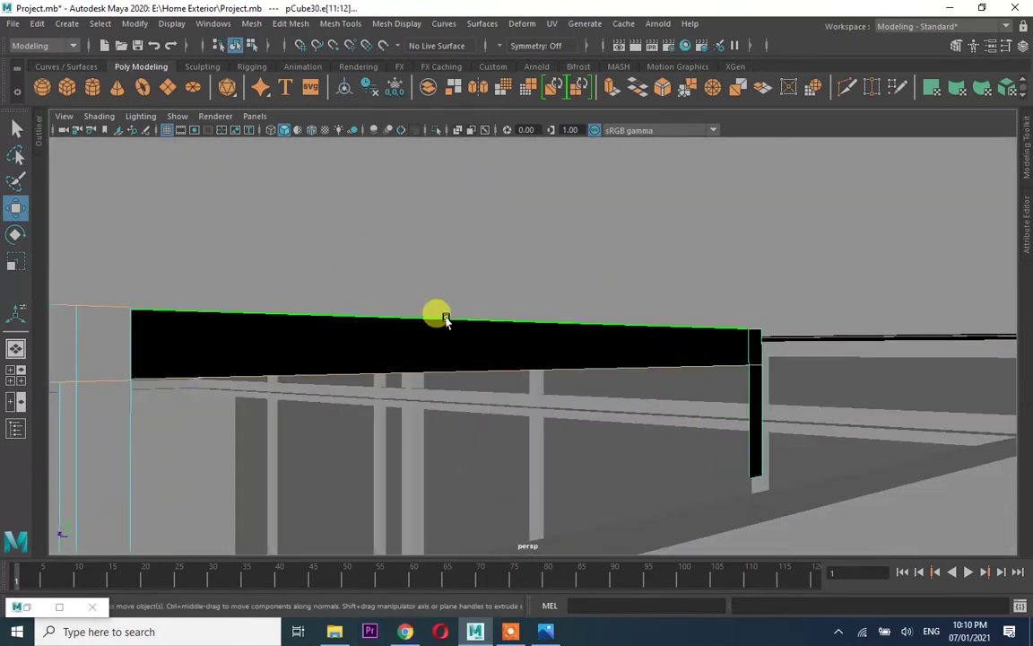
click(291, 23)
click(311, 90)
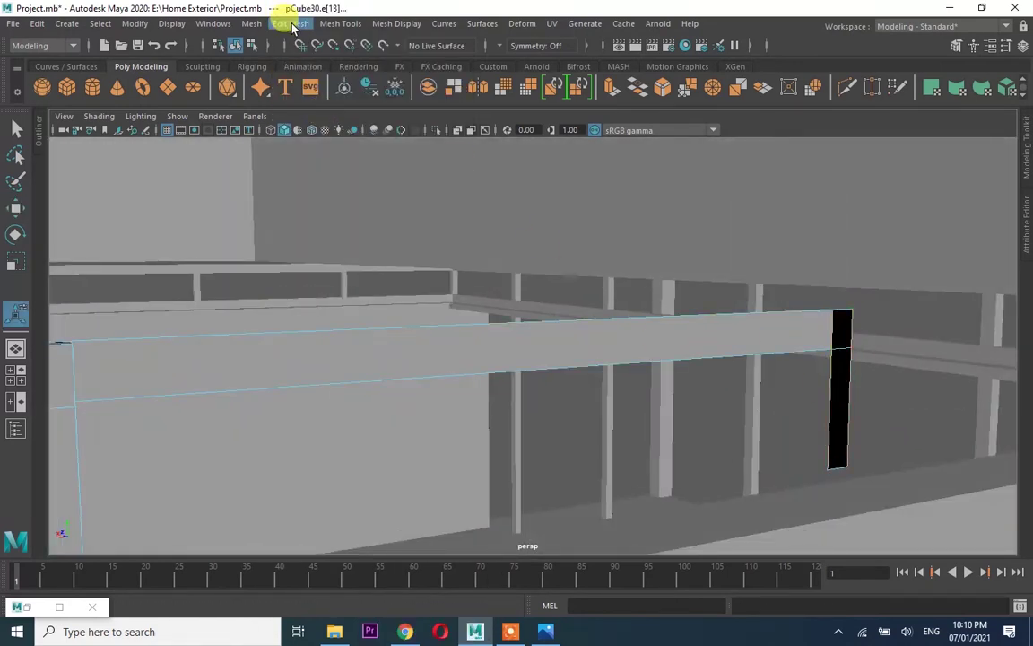
alt+drag(709, 354, 763, 375)
click(291, 23)
mouse_move(713, 350)
alt+mouse_down()
mouse_move(542, 303)
mouse_move(671, 295)
mouse_move(464, 298)
mouse_move(550, 308)
mouse_move(593, 374)
alt+mouse_up()
scroll(550, 308, up, 3)
Select the long beam and centre its pivot in the top view
alt+drag(733, 352, 729, 339)
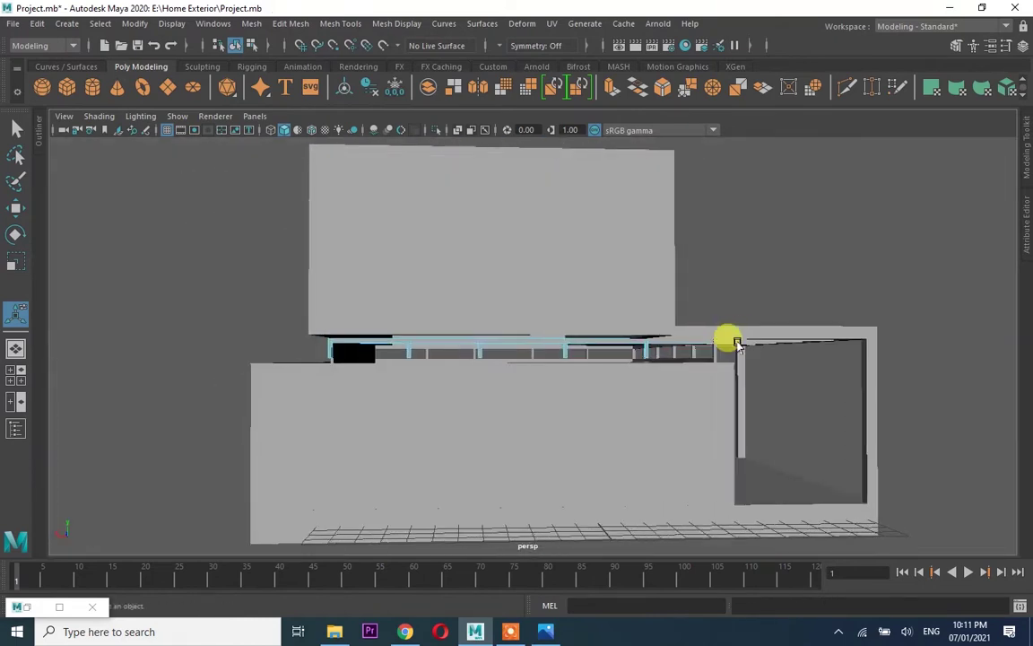
scroll(664, 314, up, 5)
right_drag(602, 260, 663, 235)
click(430, 346)
alt+drag(430, 346, 569, 336)
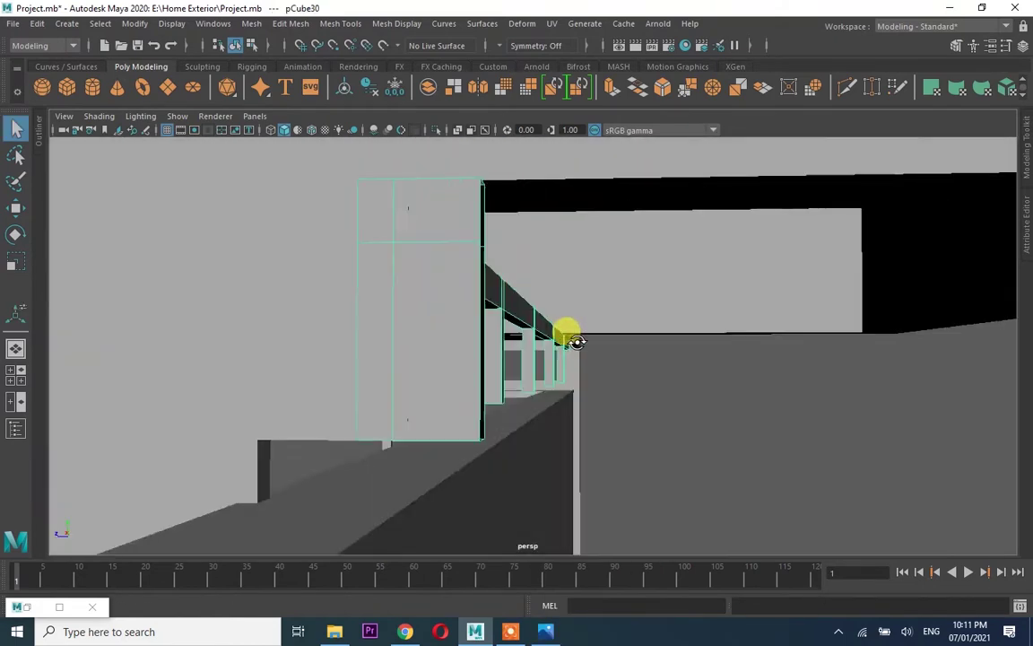
right_drag(572, 260, 569, 348)
alt+drag(570, 347, 350, 424)
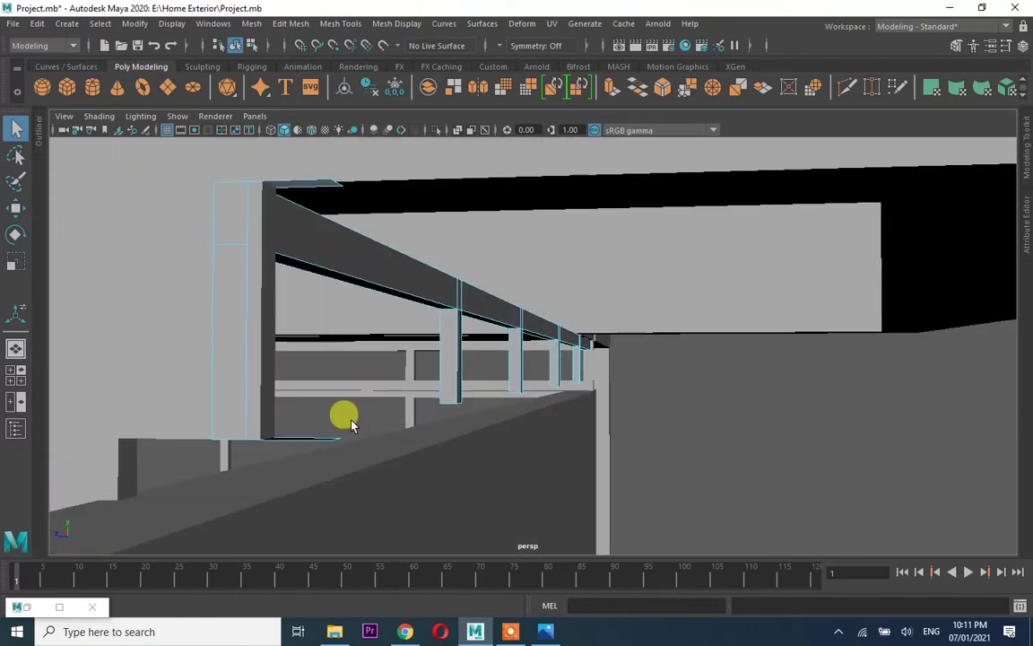
alt+drag(294, 199, 244, 203)
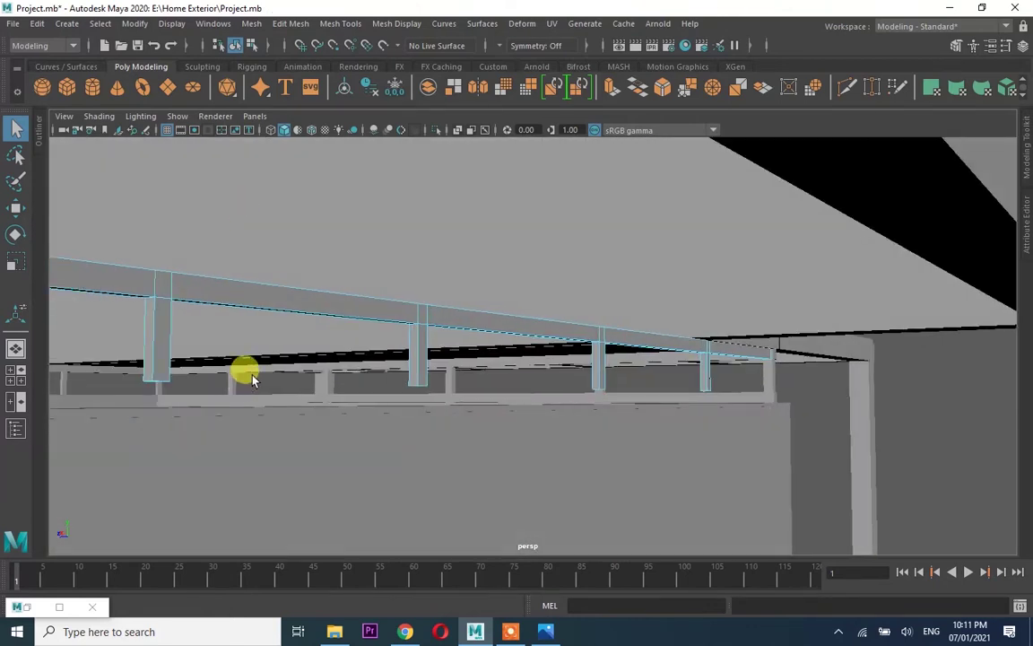
alt+drag(252, 379, 268, 359)
alt+drag(70, 385, 271, 373)
key(space)
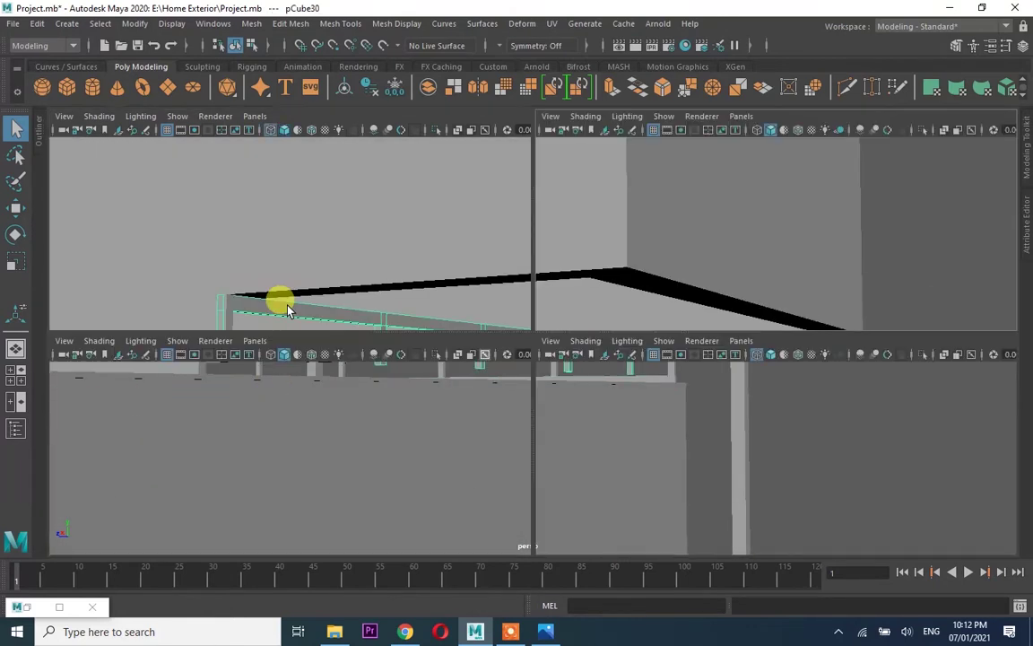
key(space)
click(133, 24)
click(224, 305)
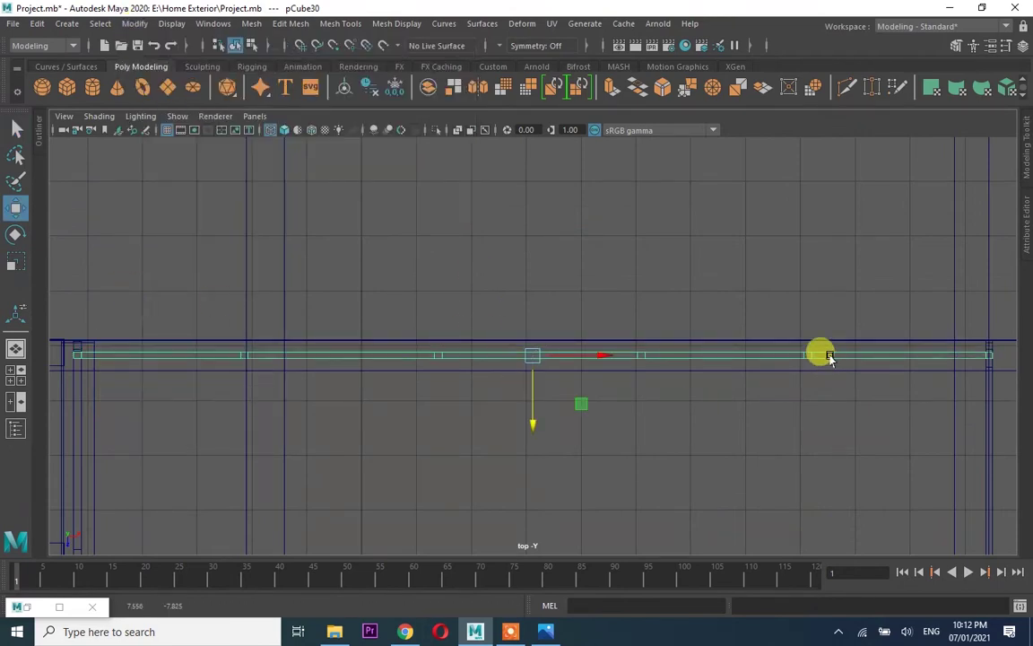
key(space)
key(space)
mouse_move(346, 305)
alt+mouse_down()
mouse_move(335, 305)
mouse_move(421, 276)
mouse_move(401, 293)
mouse_move(429, 293)
mouse_move(235, 377)
mouse_move(411, 320)
mouse_move(610, 281)
mouse_move(599, 302)
mouse_move(302, 186)
alt+mouse_up()
Select the lower beam's faces, move its edges lower, and frame it in the top view
right_click(301, 186)
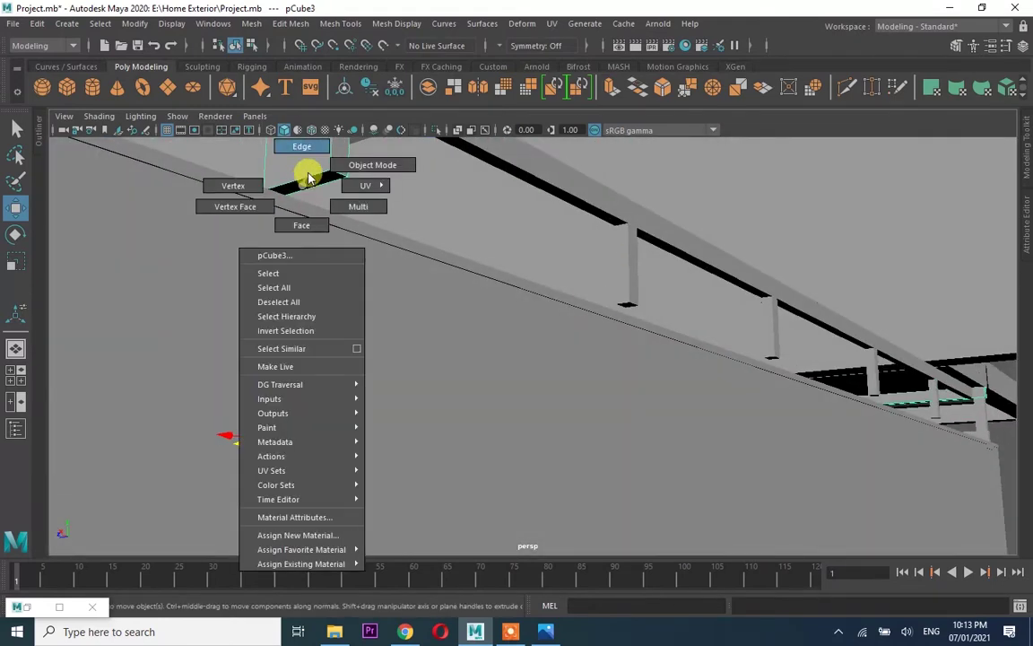
right_drag(308, 177, 300, 202)
alt+drag(287, 368, 259, 363)
right_drag(268, 367, 336, 232)
click(368, 368)
mouse_move(369, 369)
alt+mouse_down()
mouse_move(321, 366)
mouse_move(436, 380)
alt+mouse_up()
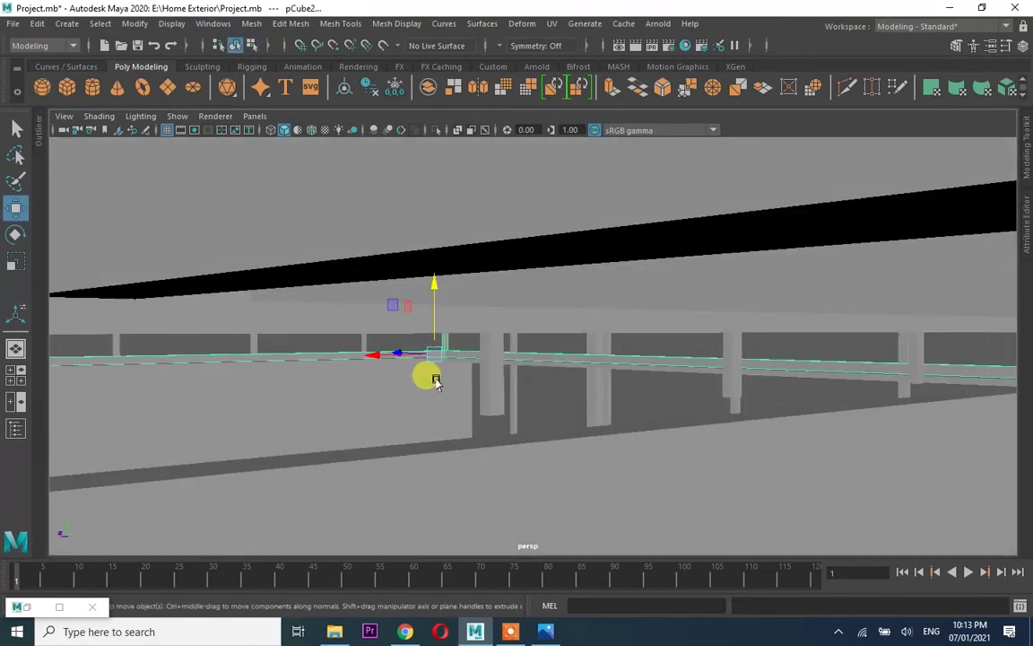
middle_drag(951, 502, 968, 505)
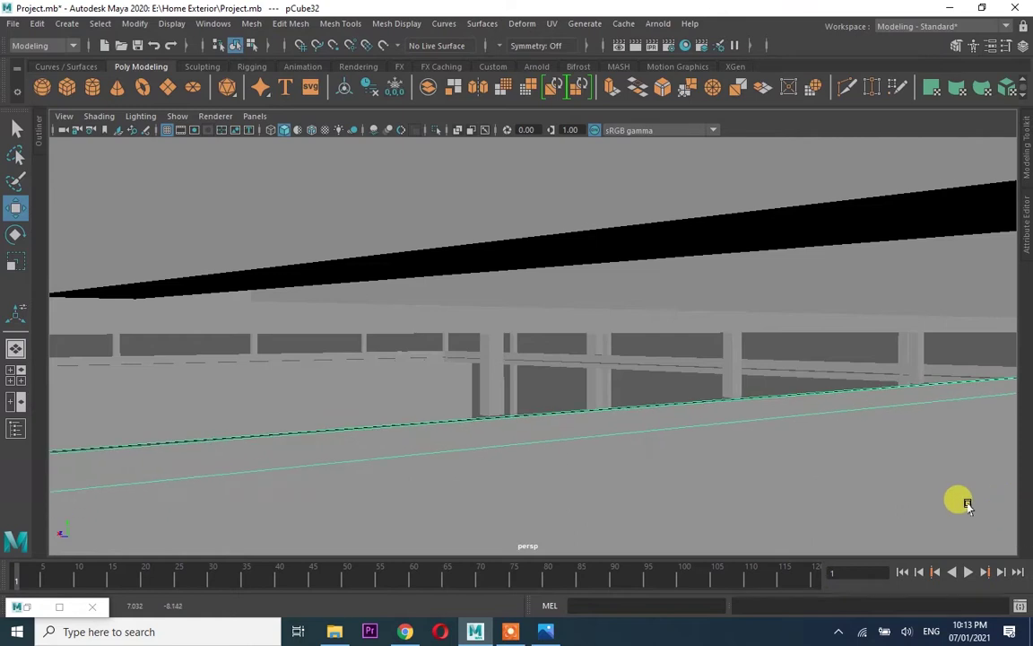
key(space)
key(space)
right_drag(369, 290, 370, 314)
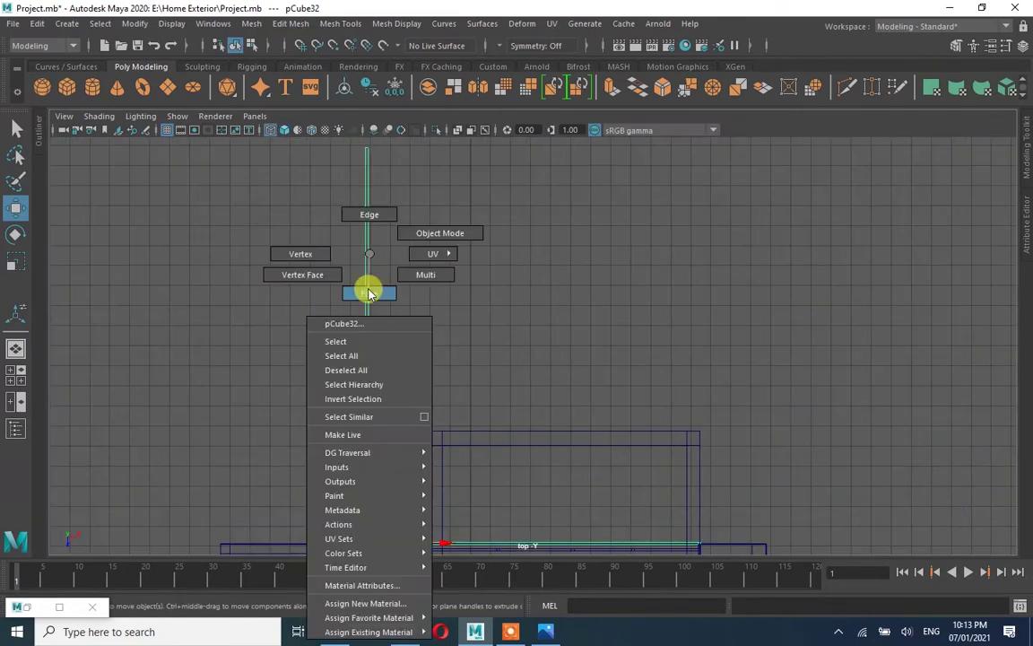
key(f)
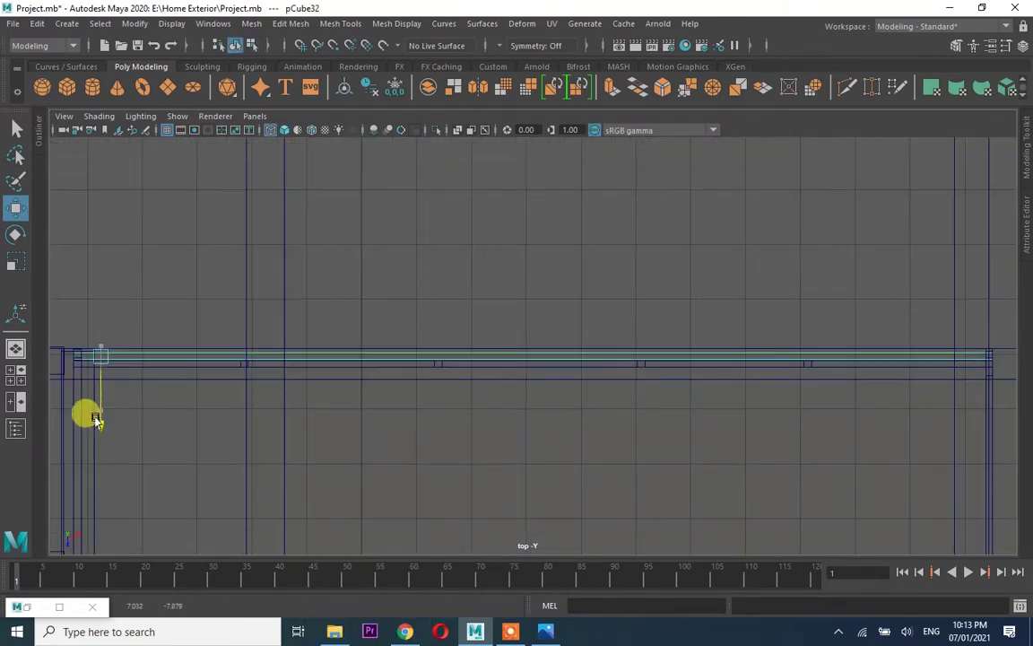
scroll(96, 418, up, 3)
scroll(445, 362, up, 3)
Select the vertices at the lower beam's end so they can reach the posts
mouse_move(619, 229)
alt+mouse_down()
mouse_move(417, 375)
mouse_move(653, 341)
alt+mouse_up()
mouse_move(356, 346)
alt+mouse_down()
mouse_move(480, 339)
mouse_move(491, 322)
mouse_move(371, 325)
mouse_move(546, 341)
alt+mouse_up()
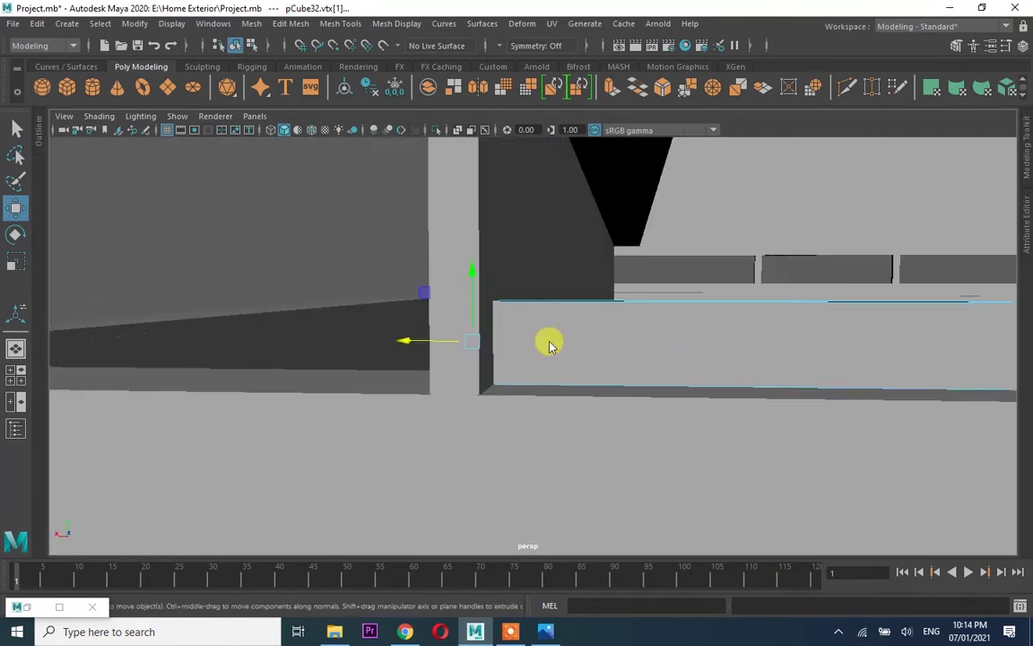
mouse_move(446, 344)
alt+mouse_down()
mouse_move(558, 352)
mouse_move(335, 344)
mouse_move(691, 237)
alt+mouse_up()
mouse_move(702, 293)
alt+mouse_down()
mouse_move(910, 341)
mouse_move(627, 351)
mouse_move(704, 396)
alt+mouse_up()
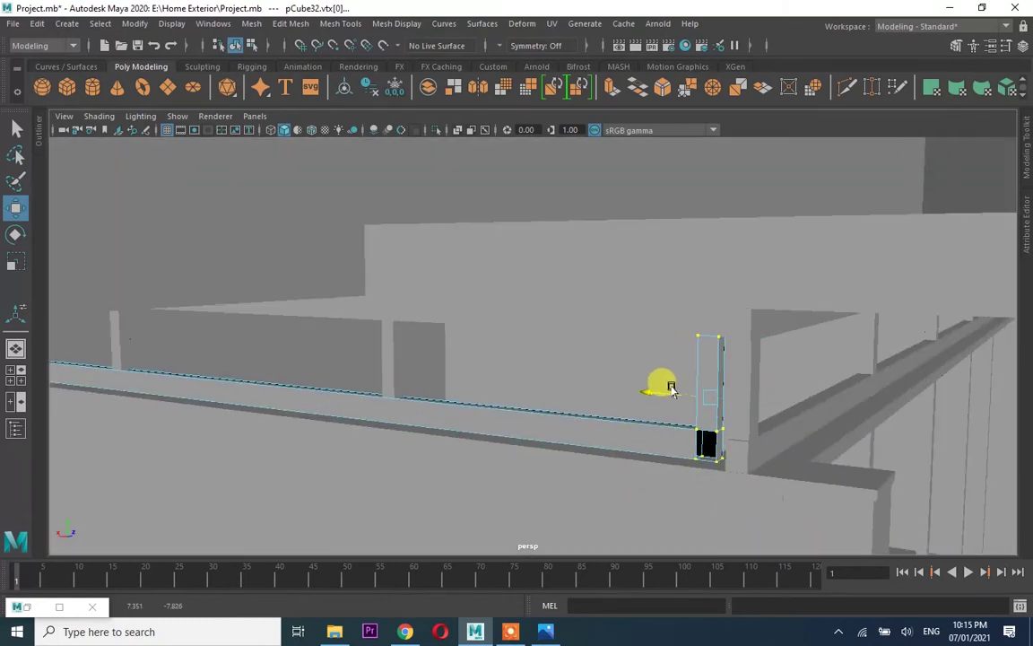
right_drag(655, 254, 655, 292)
click(700, 348)
right_drag(715, 446, 645, 445)
mouse_move(699, 421)
alt+mouse_down()
mouse_move(657, 409)
mouse_move(853, 351)
mouse_move(686, 348)
alt+mouse_up()
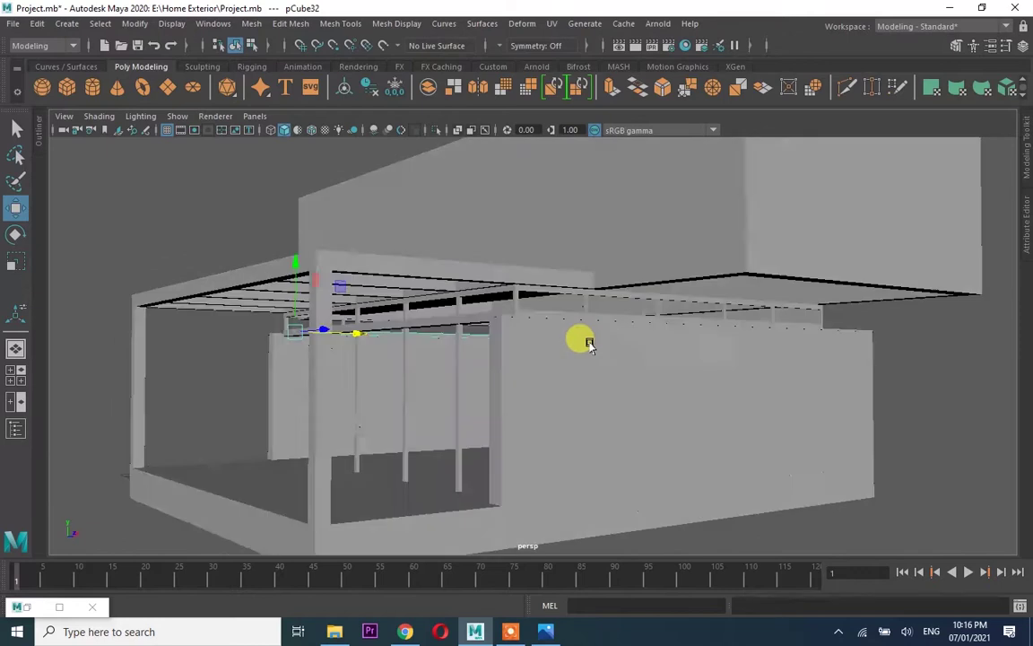
mouse_move(589, 345)
alt+mouse_down()
mouse_move(722, 346)
mouse_move(530, 341)
mouse_move(809, 346)
mouse_move(893, 362)
mouse_move(744, 346)
mouse_move(779, 347)
mouse_move(610, 369)
mouse_move(614, 357)
mouse_move(436, 396)
mouse_move(577, 395)
mouse_move(524, 407)
mouse_move(335, 399)
mouse_move(553, 362)
mouse_move(642, 285)
alt+mouse_up()
Insert a new edge loop around the upper box pCube17 with Insert Edge Loop
click(346, 24)
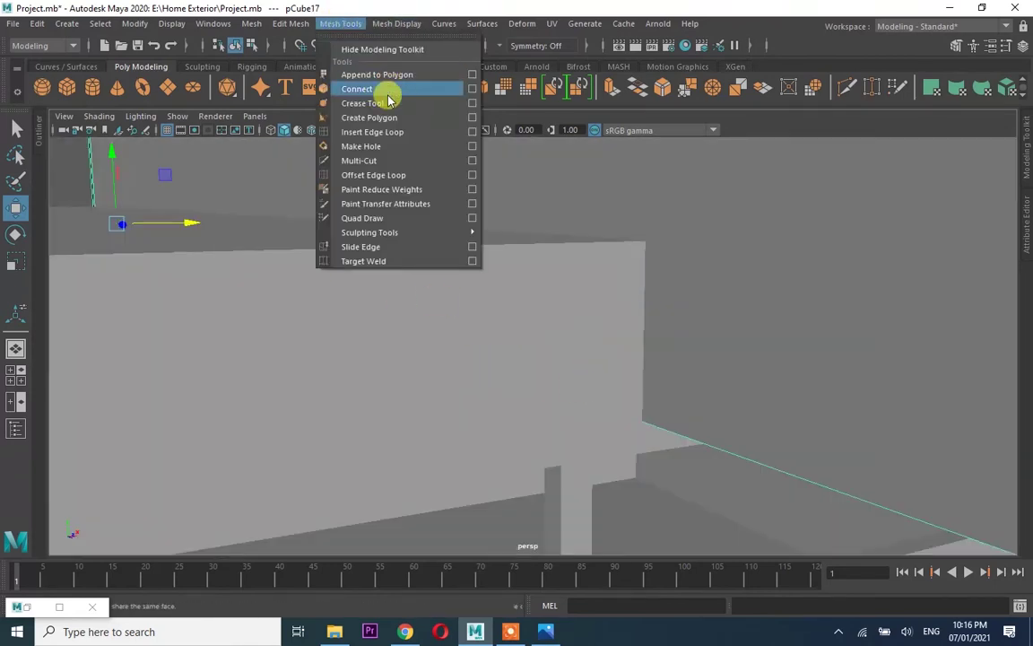
click(368, 132)
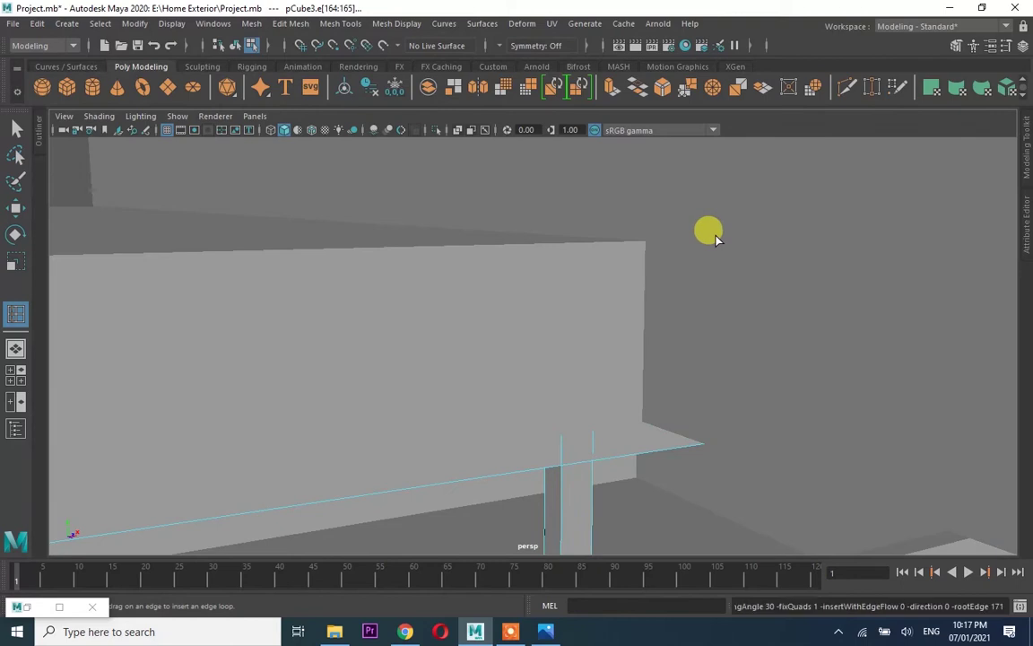
alt+drag(708, 230, 36, 141)
click(798, 263)
click(341, 24)
click(369, 132)
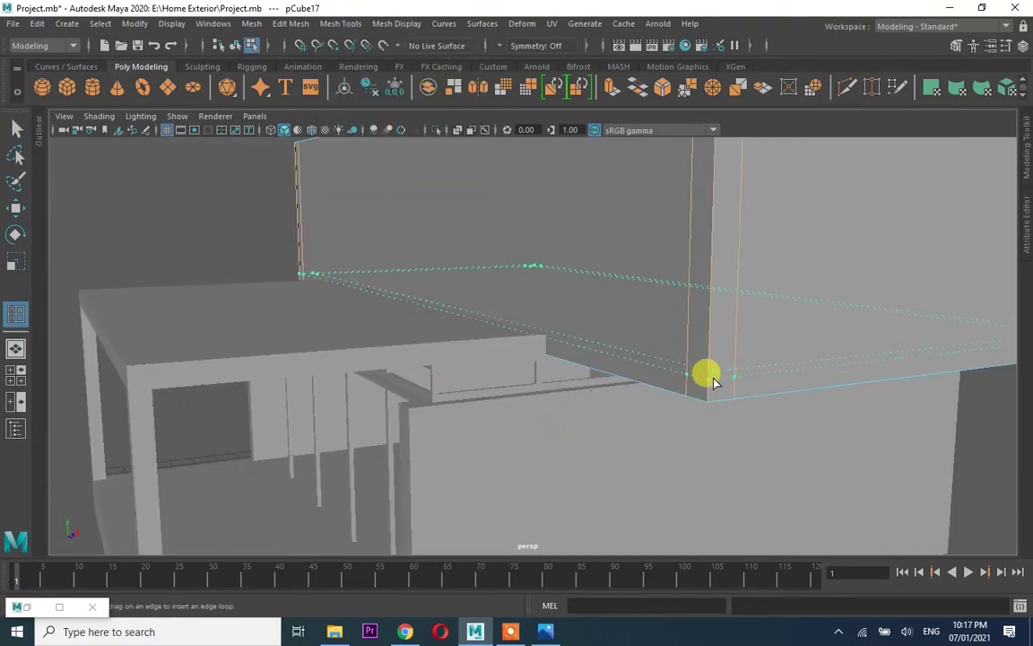
scroll(657, 370, down, 3)
scroll(657, 396, up, 5)
mouse_move(657, 397)
alt+mouse_down()
mouse_move(581, 237)
mouse_move(622, 295)
mouse_move(623, 316)
alt+mouse_up()
scroll(582, 232, down, 3)
Set up face selection with the Move tool on the box, restoring the selection with undo
right_drag(219, 231, 266, 287)
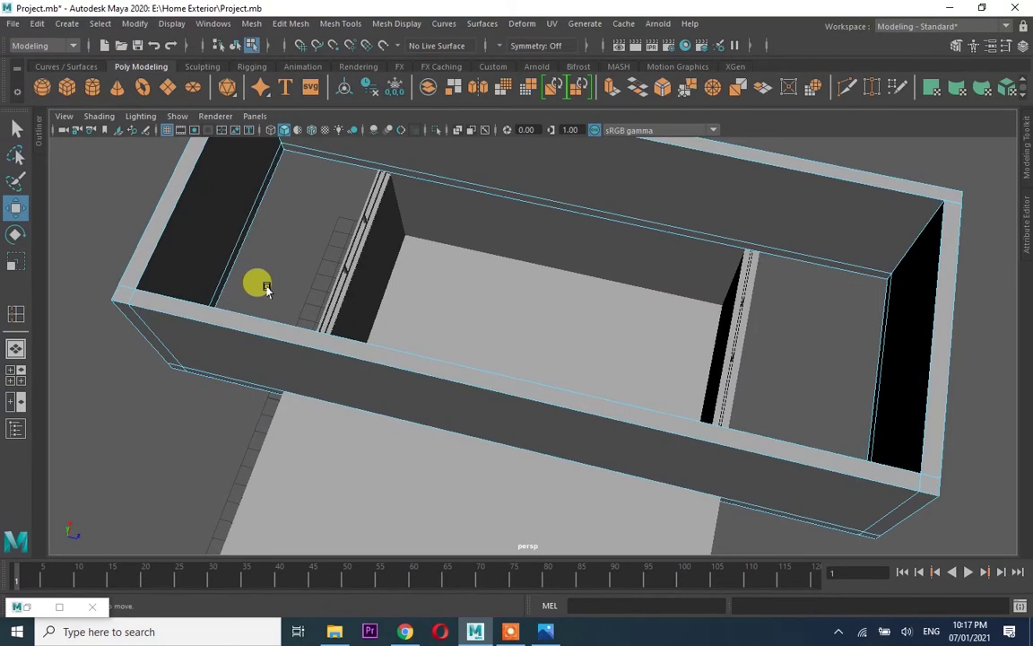
key(w)
alt+drag(251, 234, 722, 288)
scroll(884, 309, up, 5)
scroll(648, 374, up, 3)
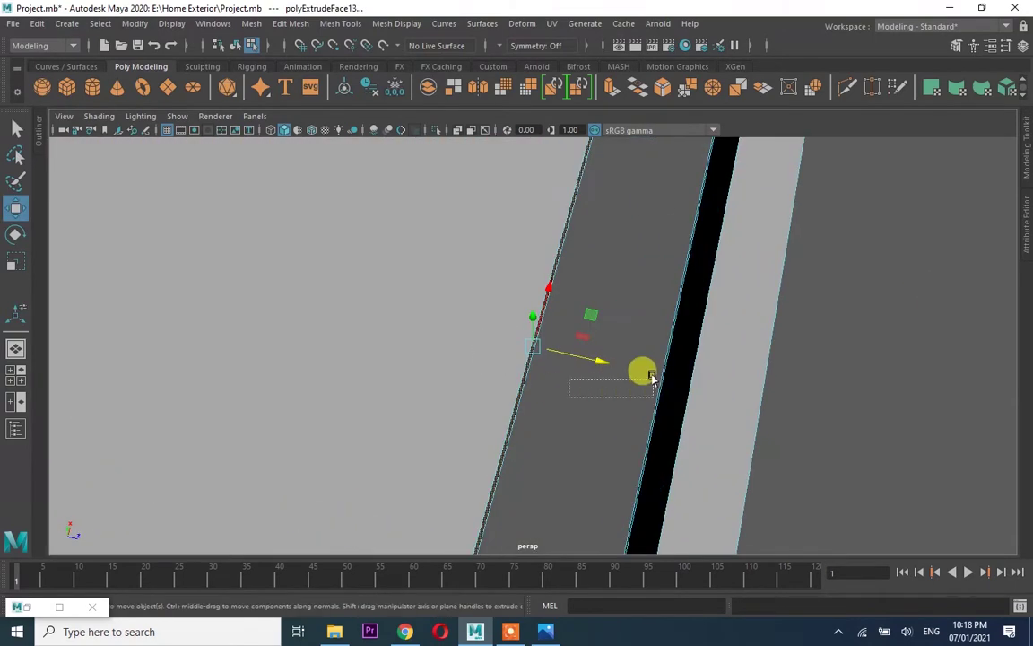
scroll(689, 356, up, 3)
scroll(628, 327, down, 4)
key(ctrl+z)
scroll(658, 346, down, 5)
mouse_move(574, 416)
alt+mouse_down()
mouse_move(551, 351)
mouse_move(574, 325)
mouse_move(473, 325)
mouse_move(519, 333)
mouse_move(554, 486)
alt+mouse_up()
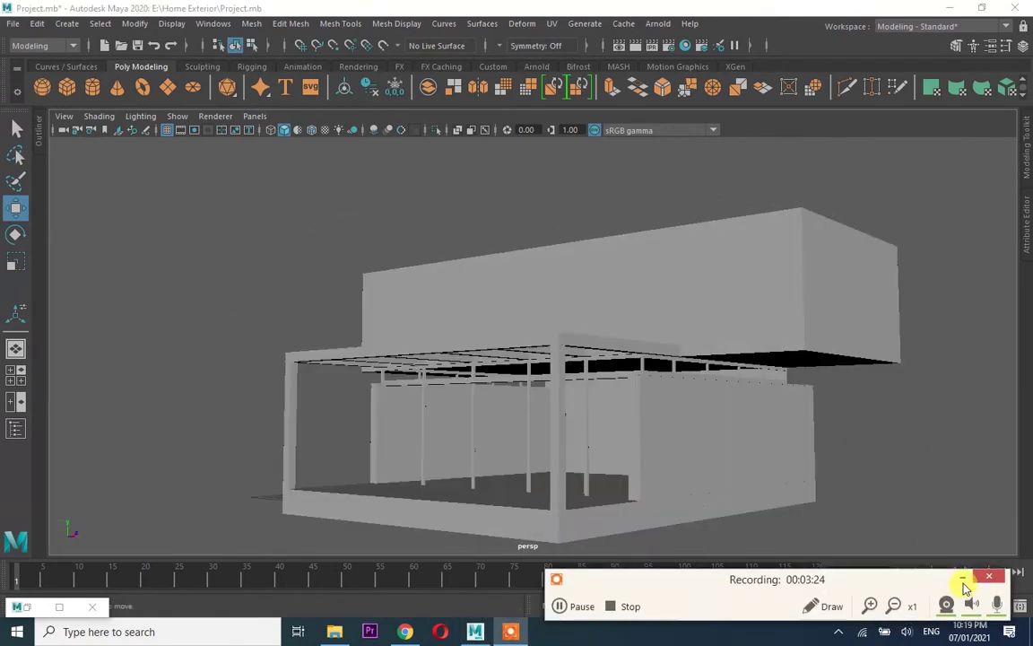
Select a face on the upper box's side and extrude it outward
click(472, 449)
mouse_move(473, 449)
alt+mouse_down()
mouse_move(260, 415)
mouse_move(284, 425)
alt+mouse_up()
scroll(282, 416, down, 5)
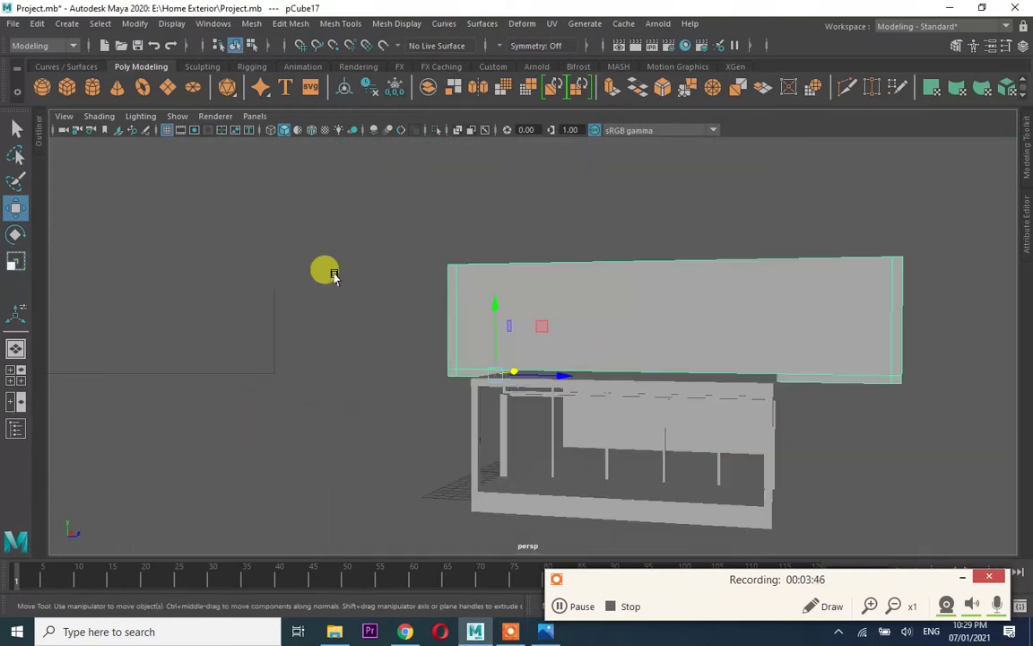
mouse_move(516, 400)
alt+mouse_down()
mouse_move(658, 380)
mouse_move(658, 364)
alt+mouse_up()
right_drag(664, 252, 661, 292)
click(676, 377)
mouse_move(553, 371)
alt+mouse_down()
mouse_move(439, 330)
mouse_move(576, 300)
mouse_move(561, 344)
mouse_move(432, 341)
mouse_move(734, 339)
alt+mouse_up()
right_drag(677, 254, 640, 281)
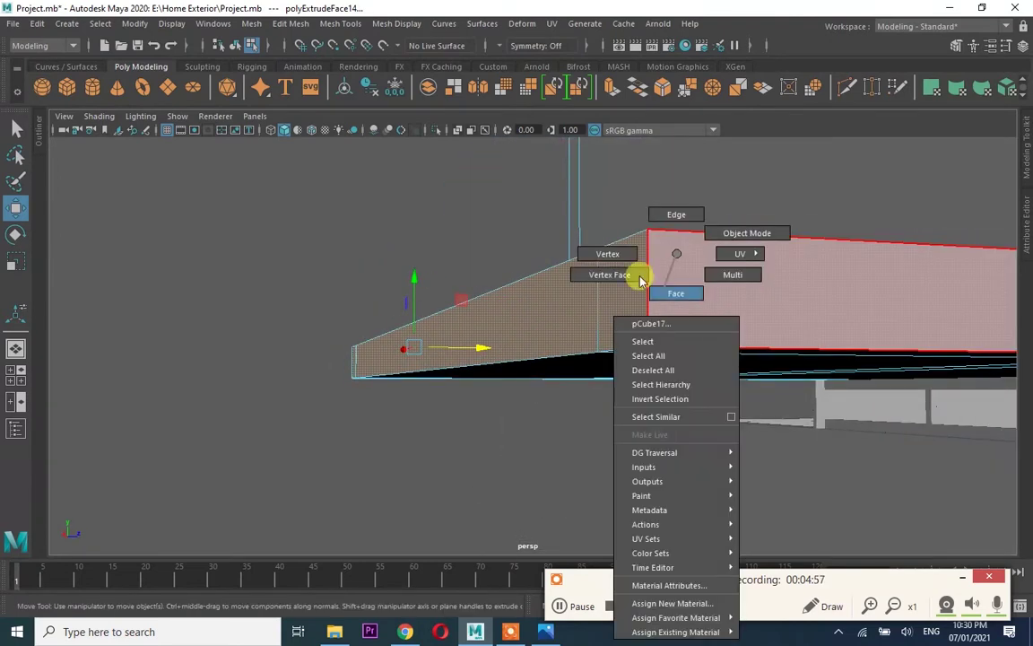
Reopen the edge loop tool and select a face at the box's base for the ledge
click(354, 23)
click(364, 145)
alt+drag(681, 273, 702, 275)
scroll(617, 327, down, 5)
mouse_move(492, 236)
alt+right_down()
mouse_move(526, 417)
mouse_move(546, 399)
alt+right_up()
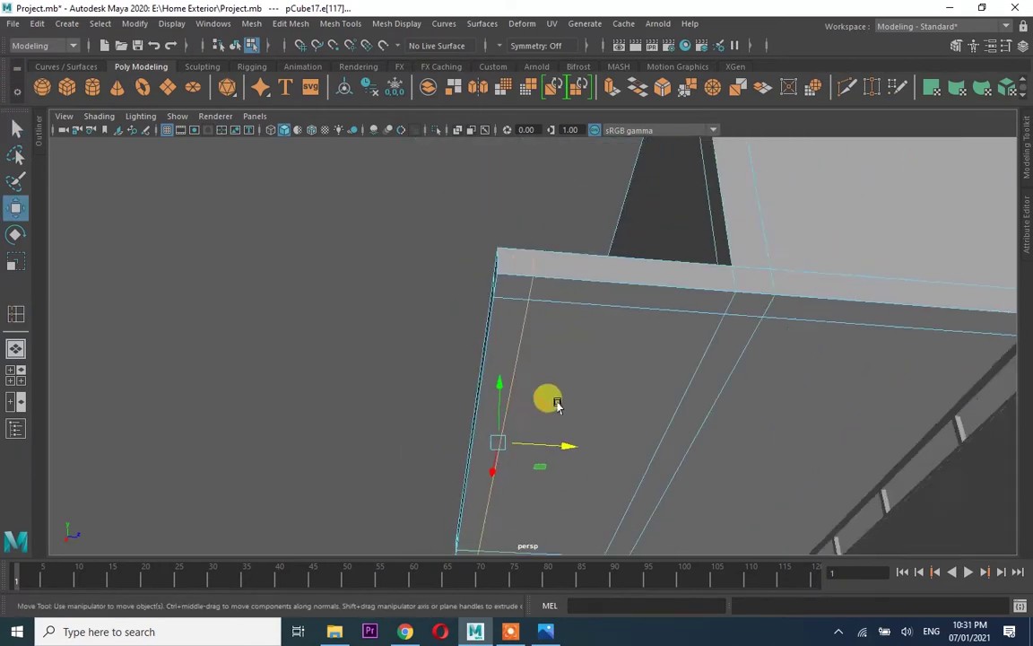
right_drag(605, 237, 610, 278)
click(525, 529)
Set up a wireframe front view framed on the base slab, with the face selection cleared
alt+drag(675, 412, 526, 307)
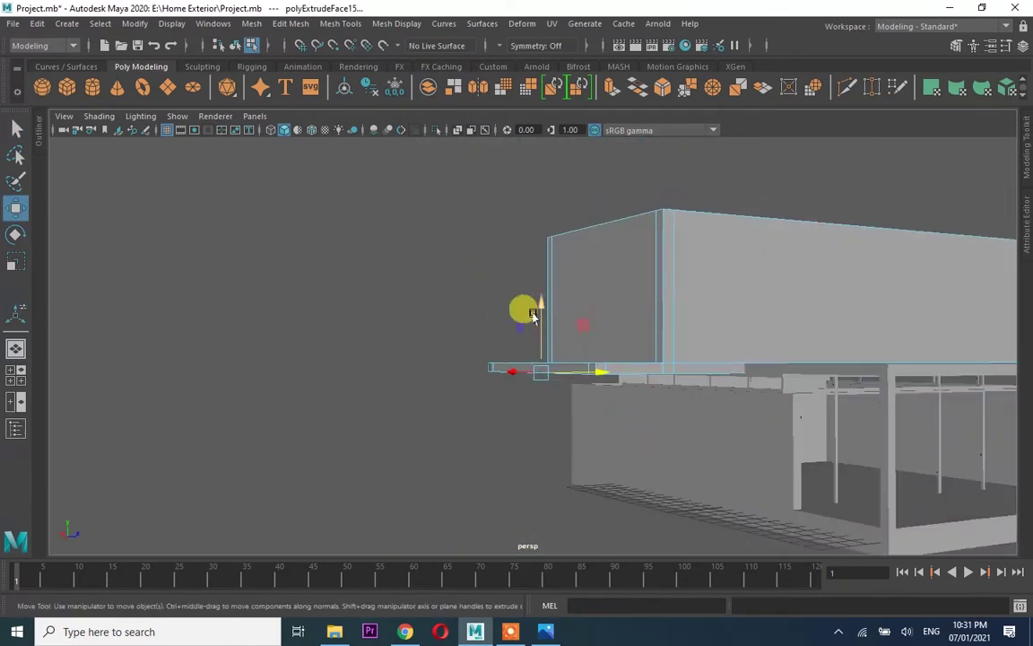
key(space)
key(space)
key(space)
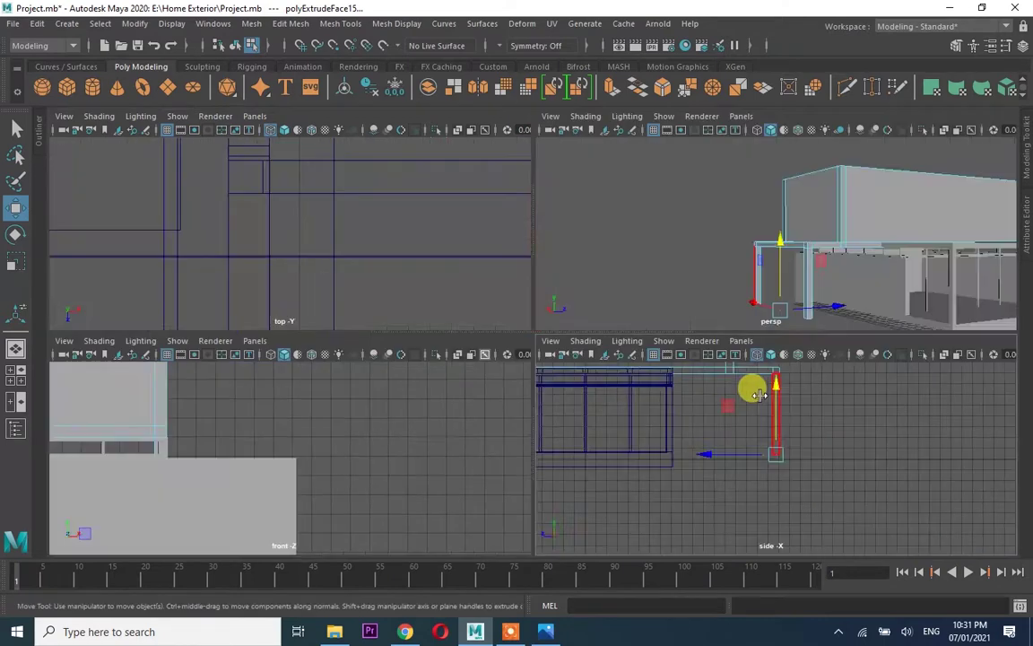
key(space)
key(4)
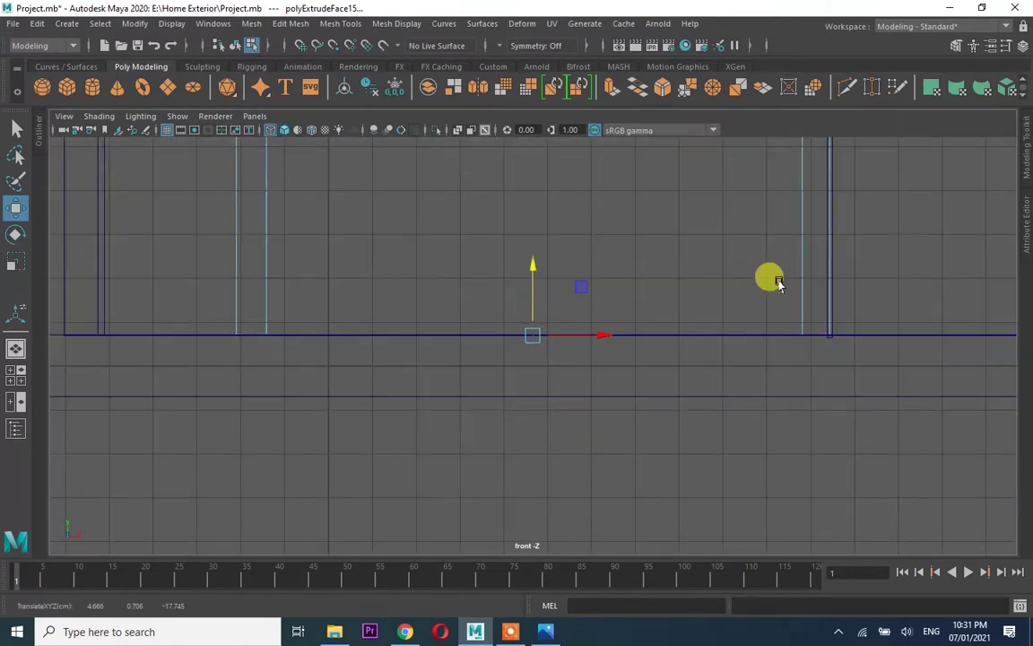
key(space)
key(space)
scroll(923, 269, down, 5)
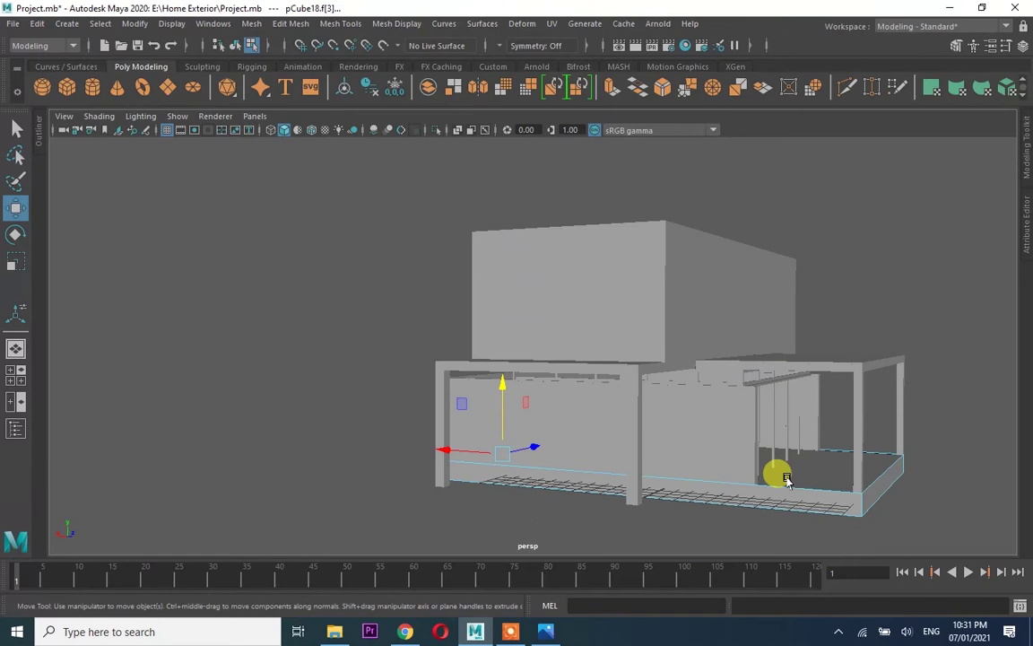
key(f)
key(space)
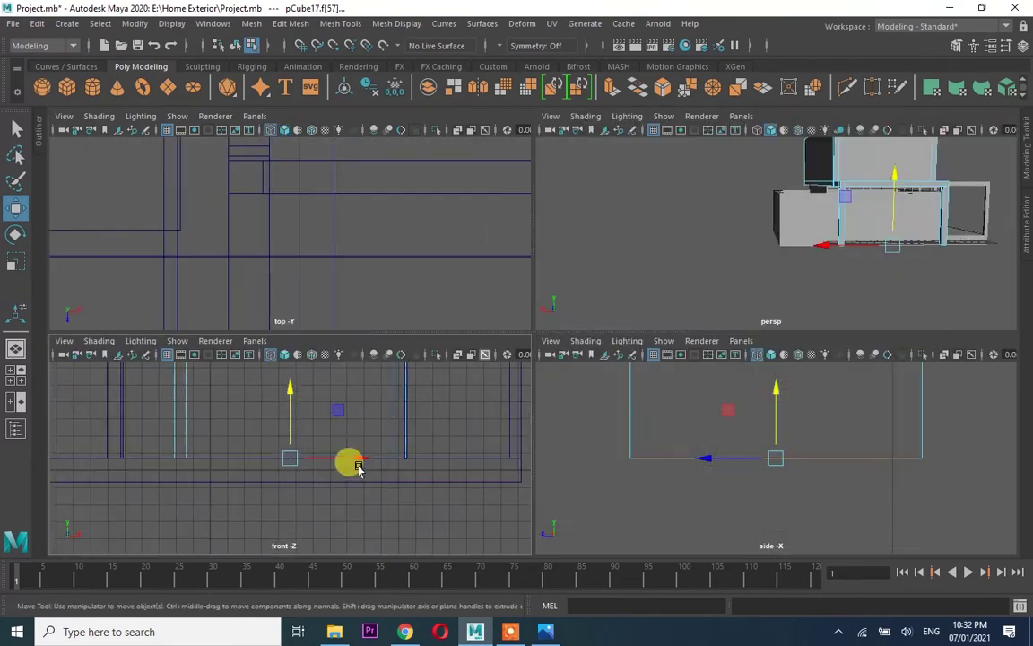
key(space)
click(929, 430)
middle_drag(911, 307, 740, 341)
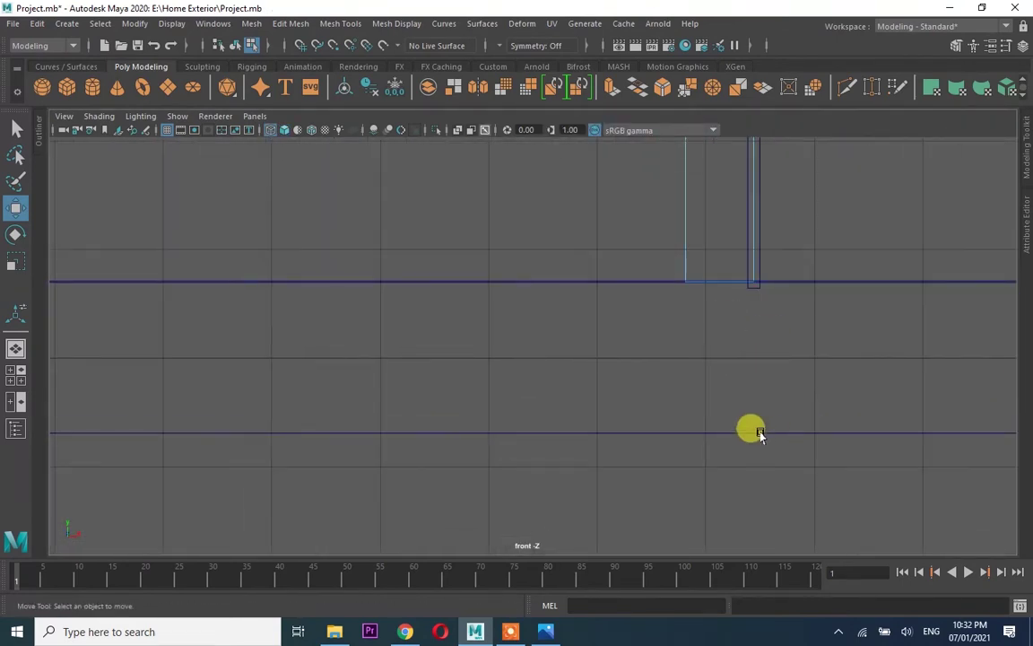
Insert edge loops across the base slab from the front and perspective views
click(340, 24)
click(372, 132)
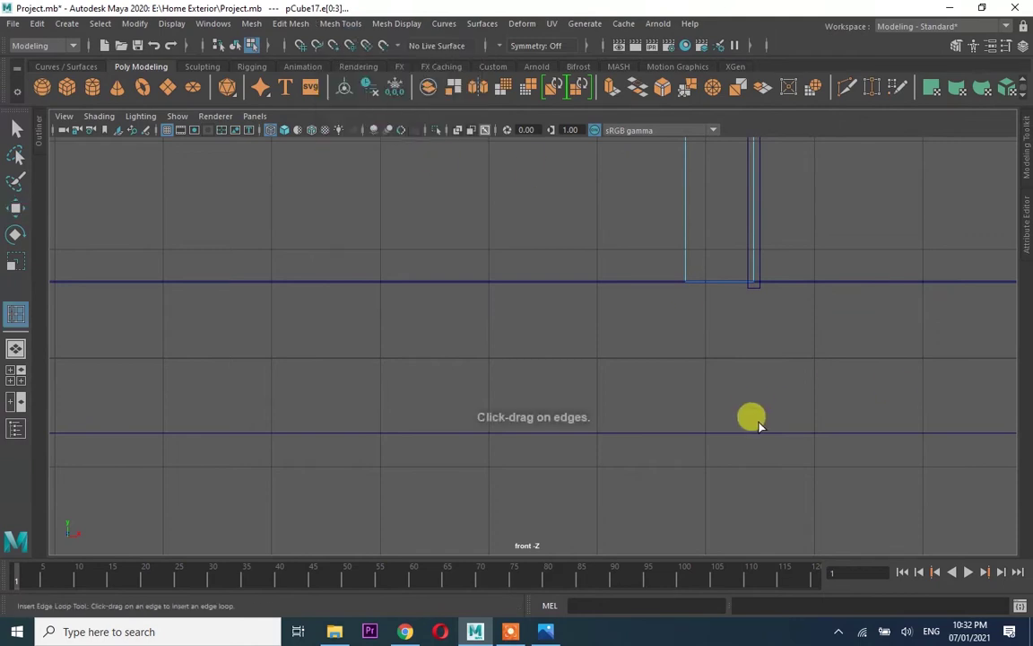
scroll(652, 339, down, 5)
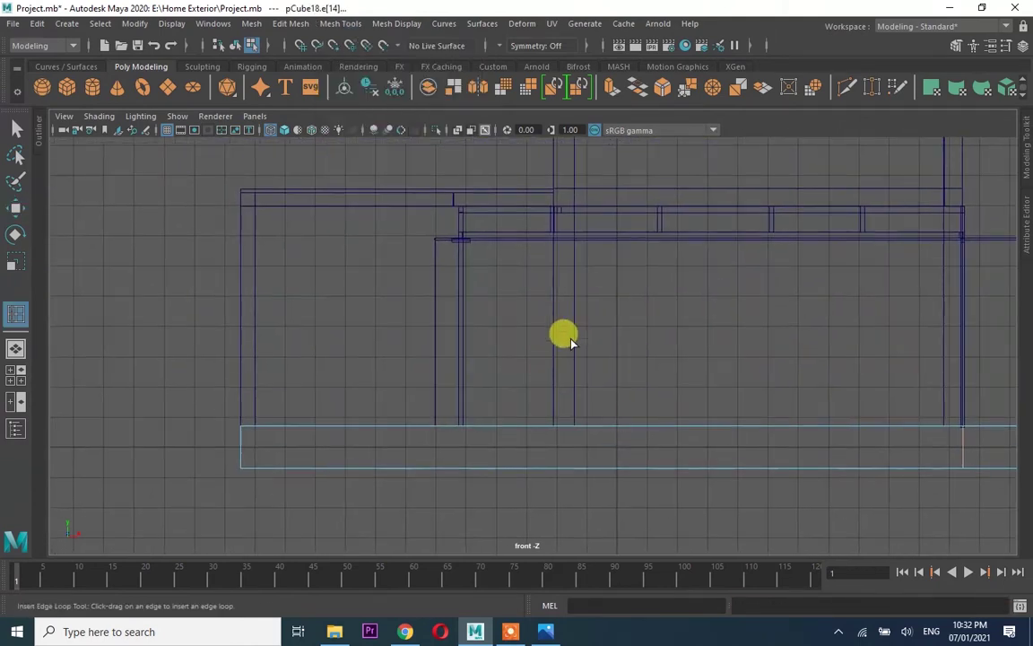
key(space)
key(space)
scroll(601, 431, up, 3)
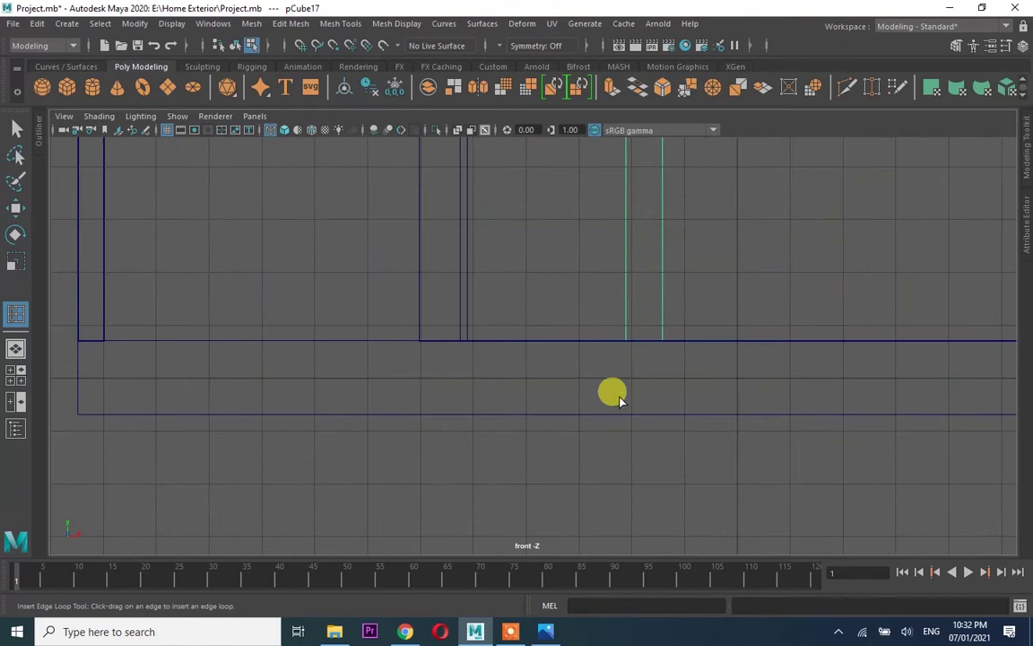
drag(639, 413, 626, 416)
key(space)
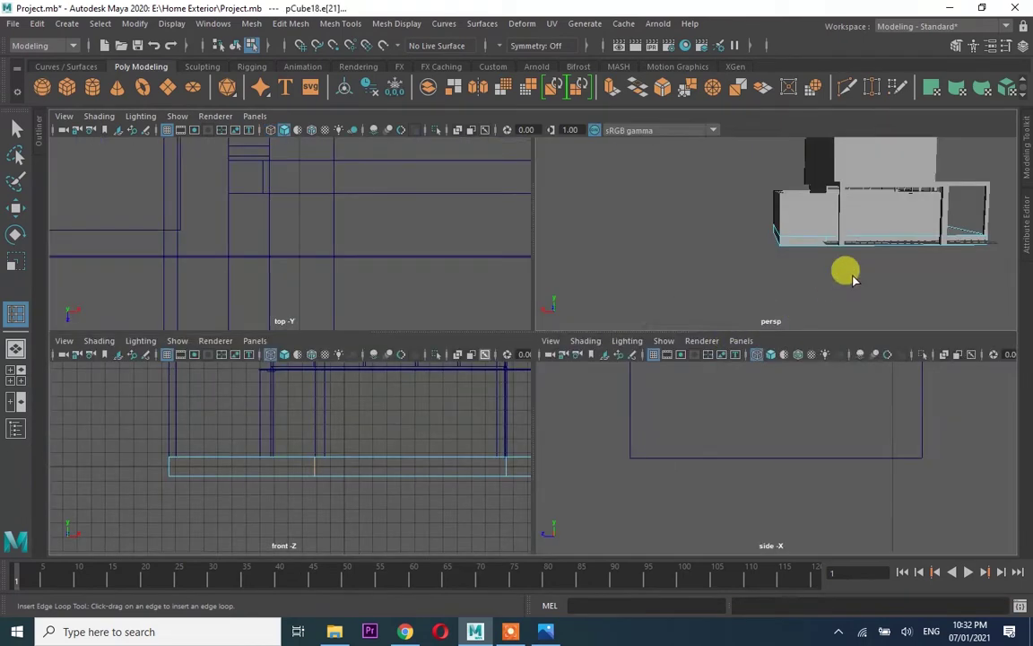
key(space)
click(599, 428)
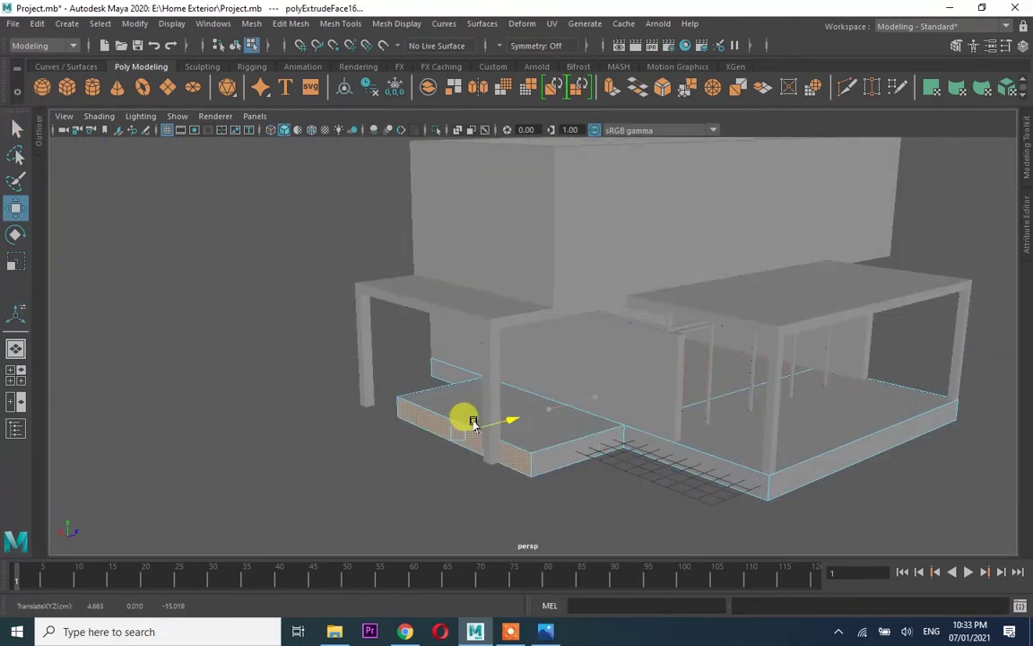
Orbit toward the slab edge and cut another edge loop across the slab
key(f)
mouse_move(558, 380)
alt+mouse_down()
mouse_move(468, 343)
mouse_move(629, 369)
mouse_move(666, 350)
mouse_move(510, 321)
mouse_move(701, 350)
mouse_move(613, 341)
mouse_move(626, 288)
mouse_move(629, 346)
alt+mouse_up()
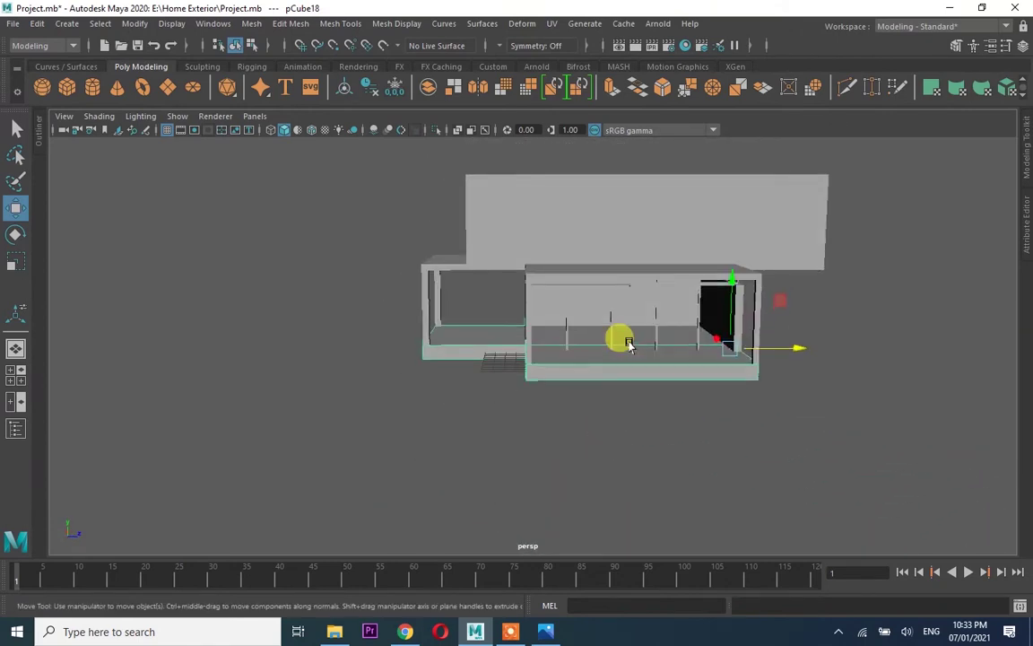
alt+drag(733, 347, 704, 358)
scroll(704, 359, up, 5)
alt+drag(512, 380, 589, 387)
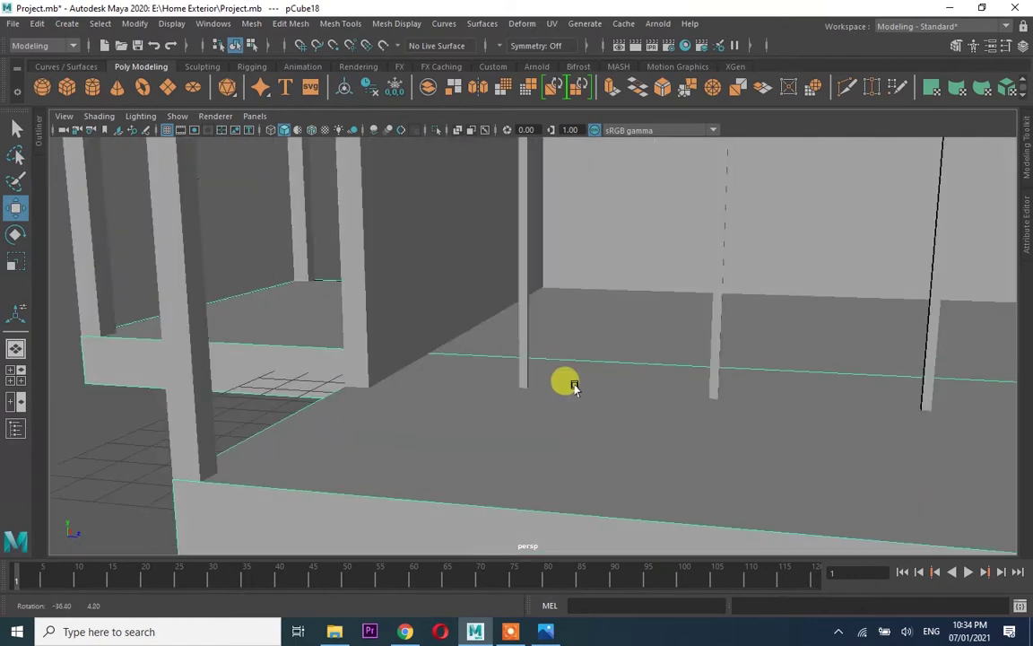
scroll(569, 385, down, 2)
click(340, 24)
click(359, 115)
click(412, 368)
Slide the new slab edge into place with the Move tool, then resume inserting edge loops
alt+drag(411, 362, 341, 382)
key(space)
key(space)
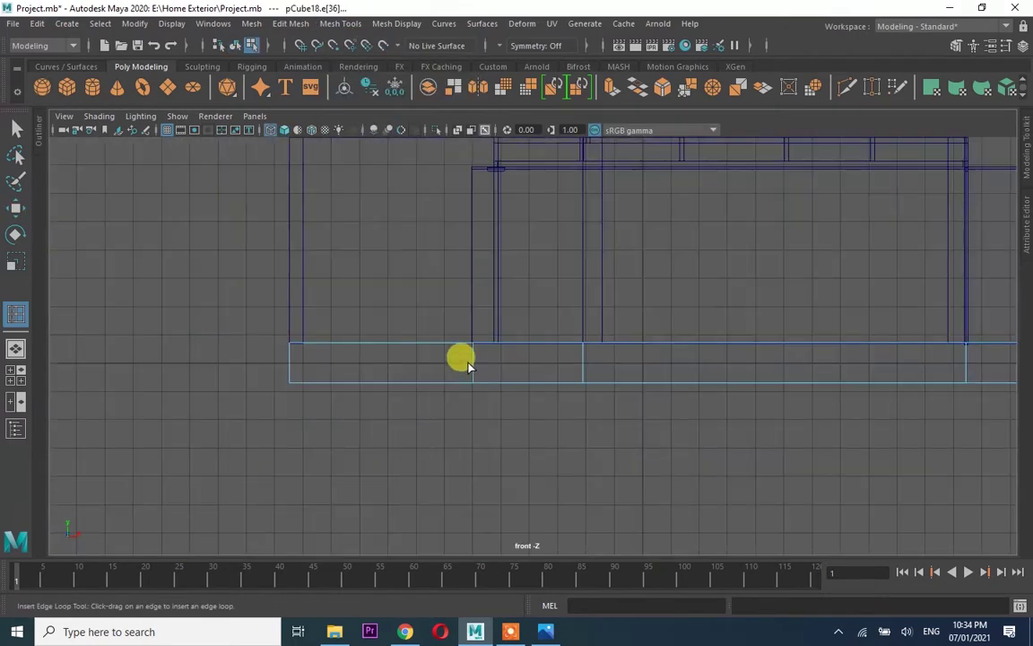
key(w)
key(f)
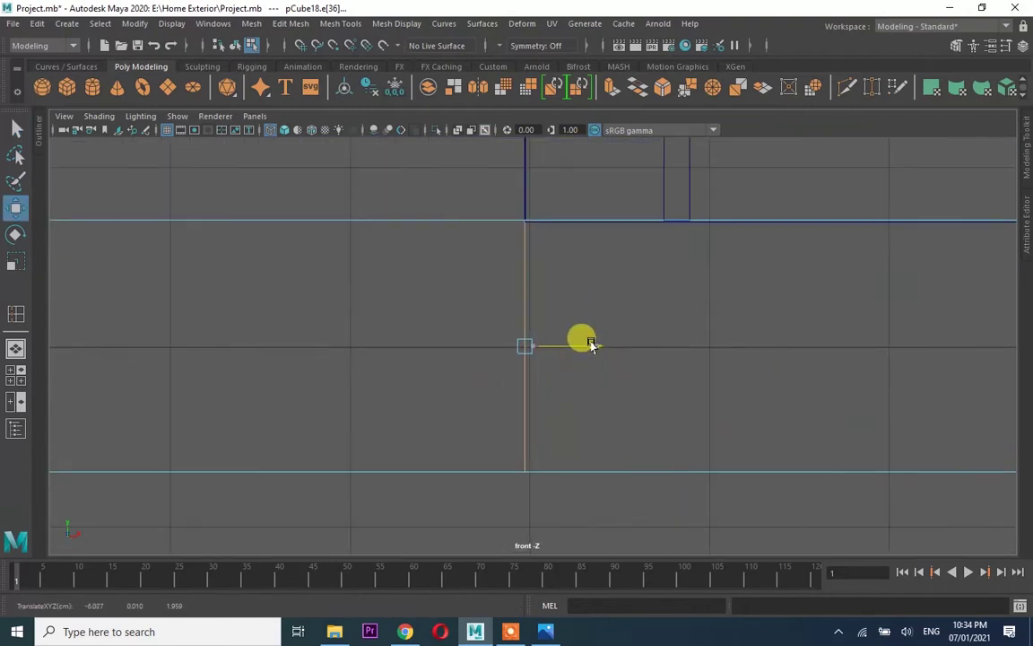
key(space)
key(space)
mouse_move(446, 379)
alt+mouse_down()
mouse_move(567, 334)
mouse_move(299, 295)
mouse_move(496, 299)
mouse_move(203, 375)
alt+mouse_up()
click(340, 23)
click(363, 132)
mouse_move(283, 395)
alt+mouse_down()
mouse_move(238, 395)
mouse_move(285, 406)
alt+mouse_up()
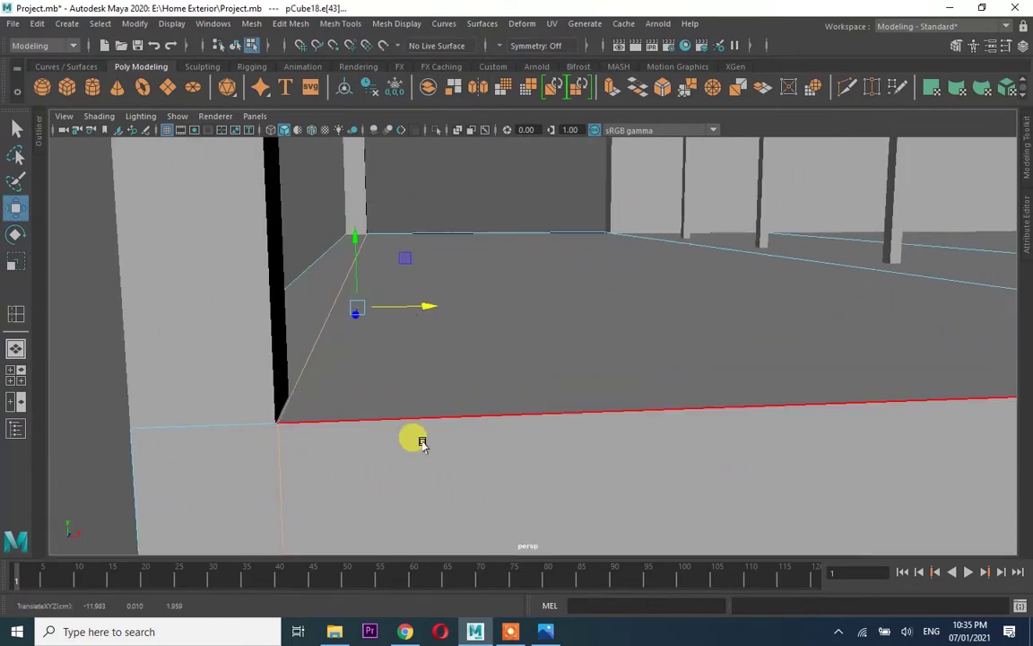
mouse_move(455, 376)
alt+mouse_down()
mouse_move(549, 608)
mouse_move(957, 583)
alt+mouse_up()
Set the Insert Edge Loop options to 2 multiple loops
click(291, 23)
mouse_move(340, 23)
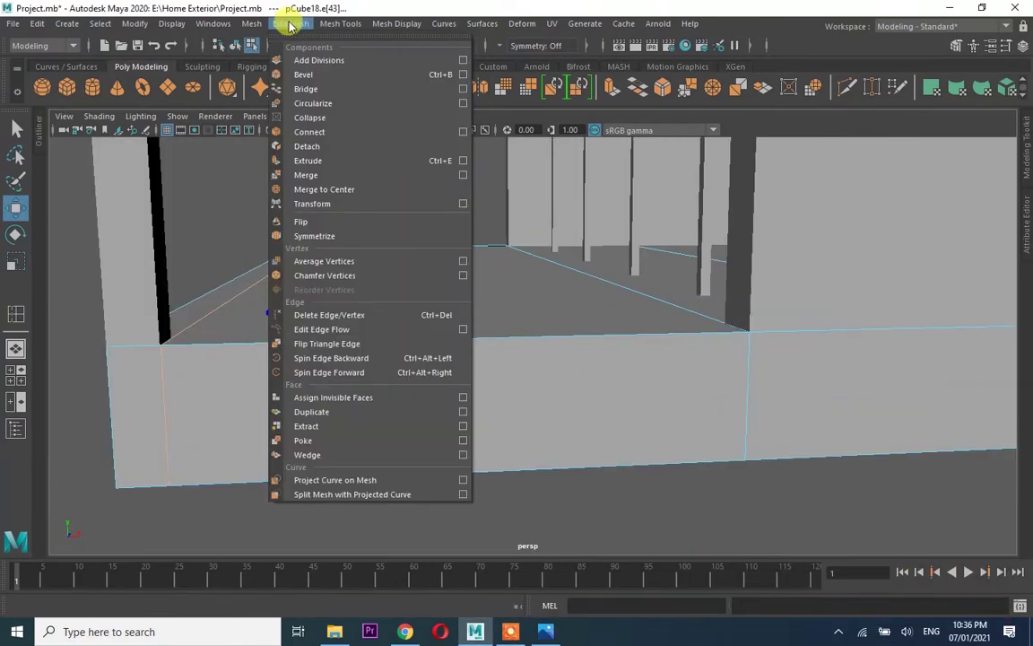
click(473, 134)
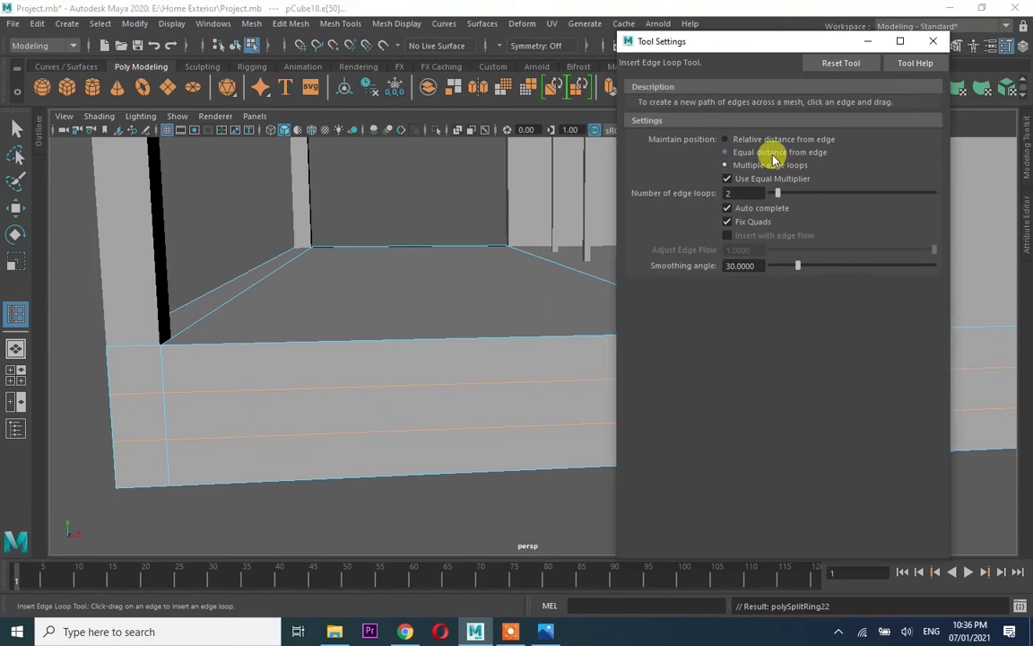
click(933, 41)
mouse_move(925, 32)
alt+mouse_down()
mouse_move(439, 166)
mouse_move(718, 233)
mouse_move(980, 325)
mouse_move(929, 298)
mouse_move(630, 328)
mouse_move(643, 337)
alt+mouse_up()
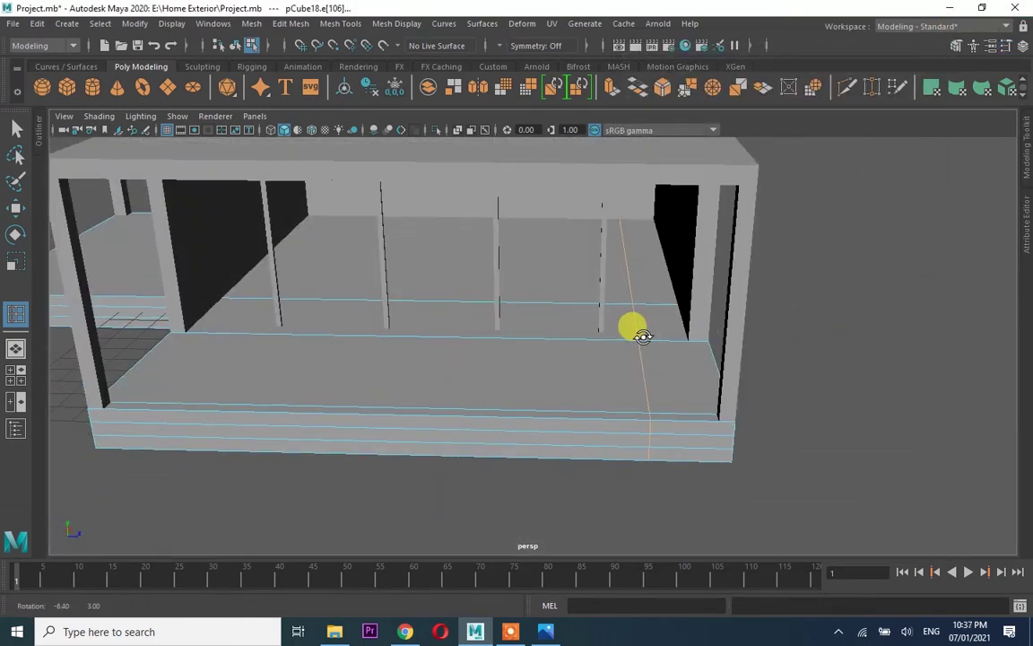
alt+drag(684, 283, 473, 327)
scroll(526, 346, up, 5)
Extrude a ledge face and insert the two horizontal edge loops around the slab sides
click(565, 362)
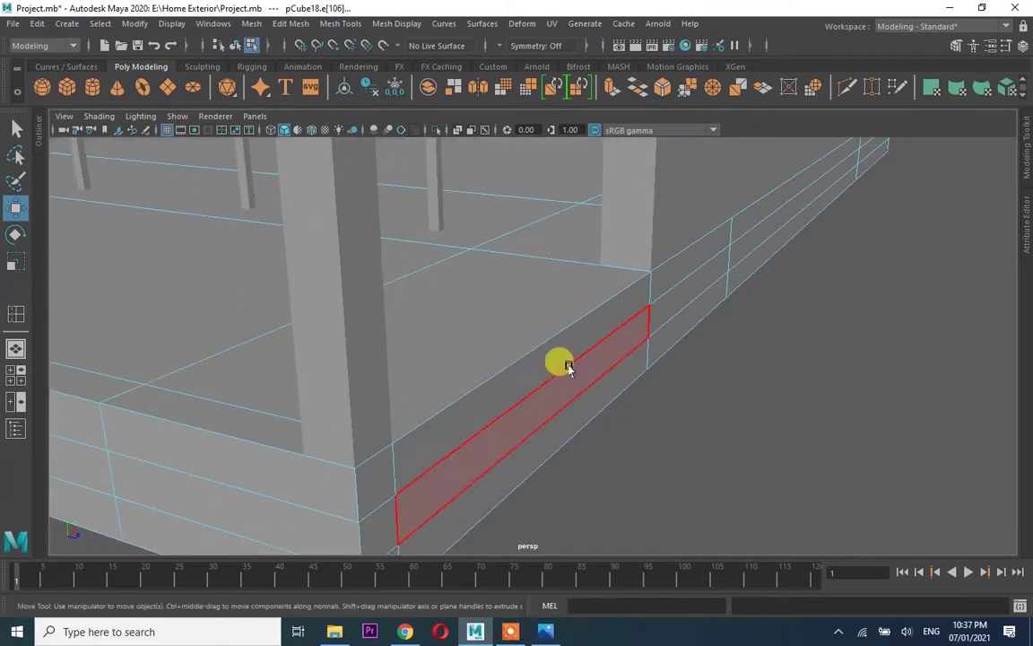
key(ctrl+e)
alt+drag(565, 362, 800, 261)
click(340, 23)
click(358, 127)
click(340, 23)
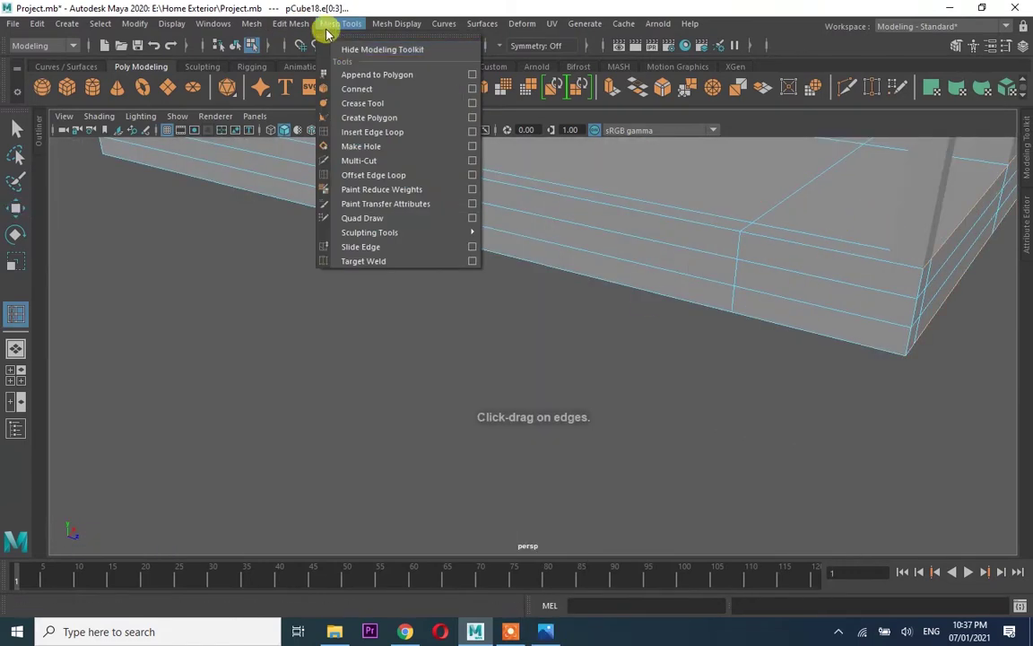
click(429, 127)
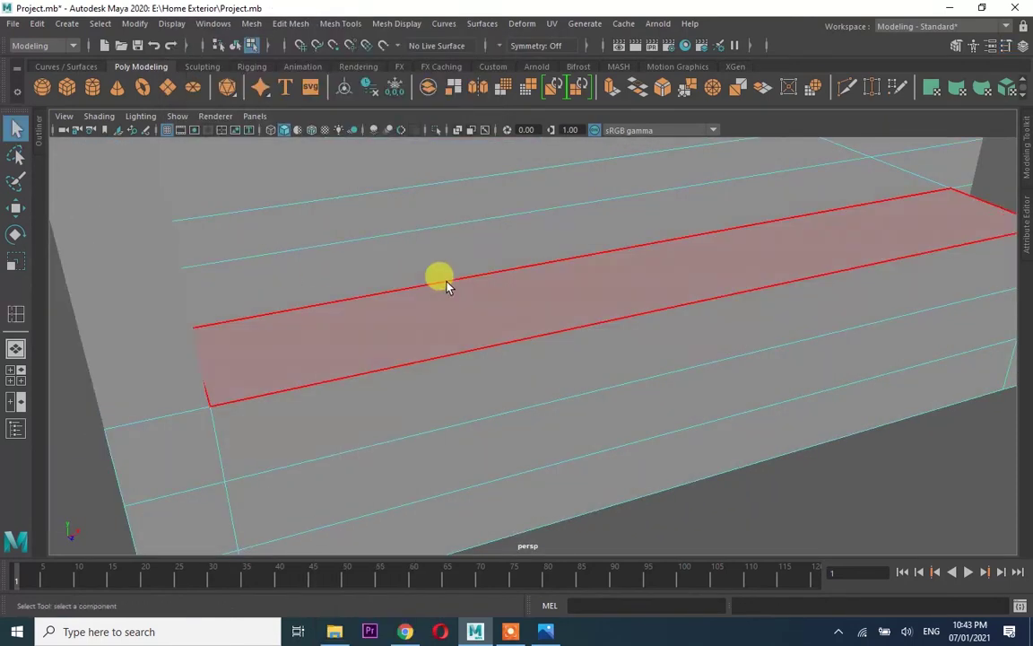
alt+drag(447, 284, 521, 326)
Delete the slab's top face to open a gap and select an edge along the opening
key(Delete)
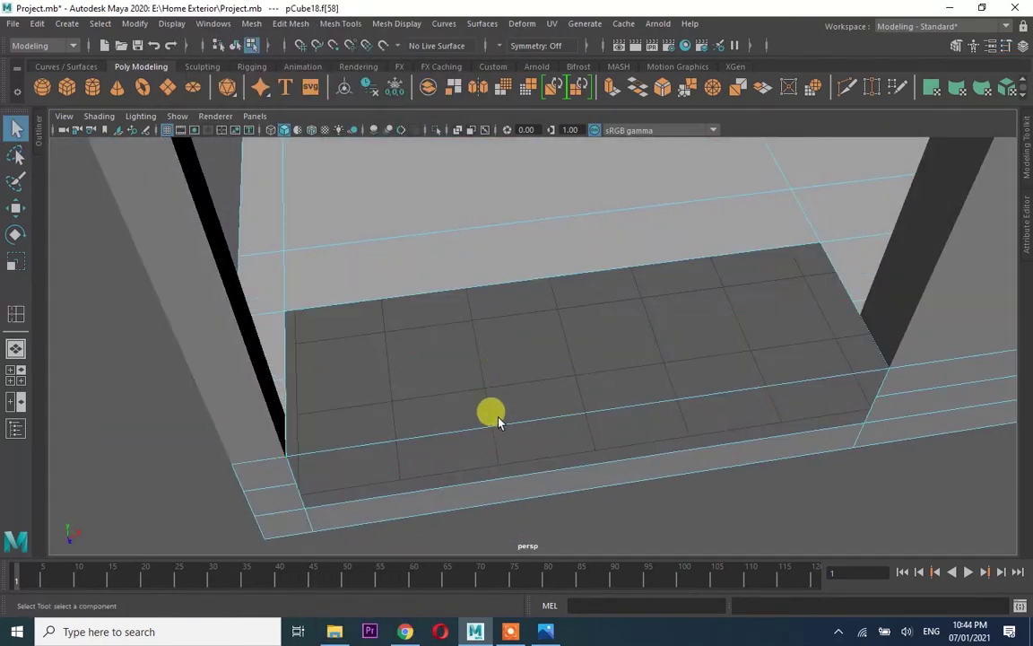
right_drag(496, 249, 500, 215)
click(526, 422)
key(F8)
mouse_move(513, 431)
alt+mouse_down()
mouse_move(512, 415)
mouse_move(533, 404)
mouse_move(448, 415)
mouse_move(630, 424)
mouse_move(614, 415)
mouse_move(483, 424)
alt+mouse_up()
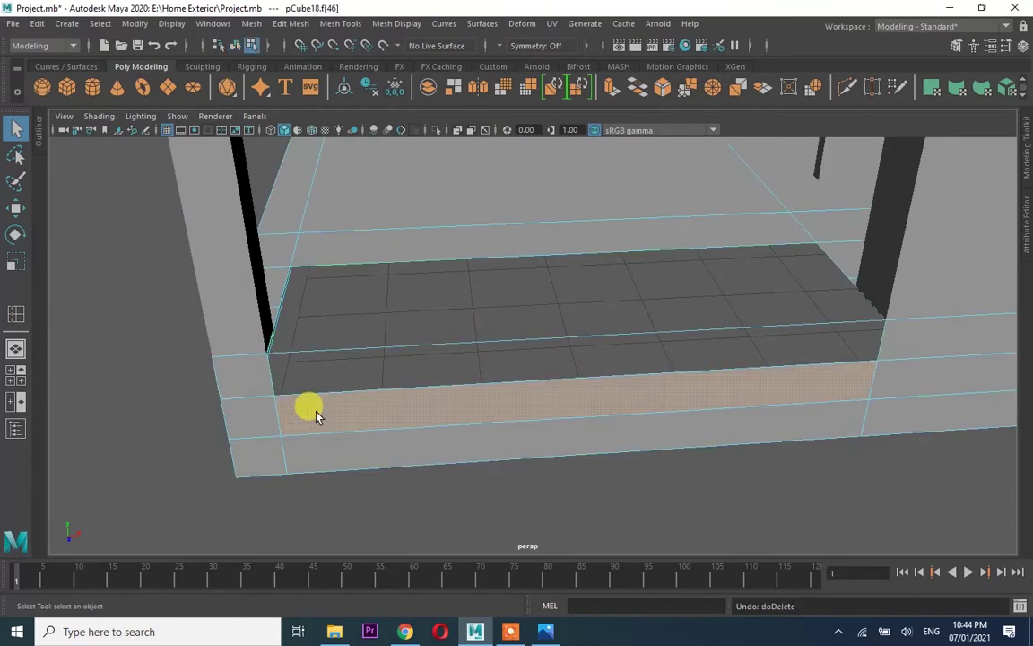
mouse_move(443, 323)
alt+mouse_down()
mouse_move(405, 328)
mouse_move(408, 315)
mouse_move(462, 321)
alt+mouse_up()
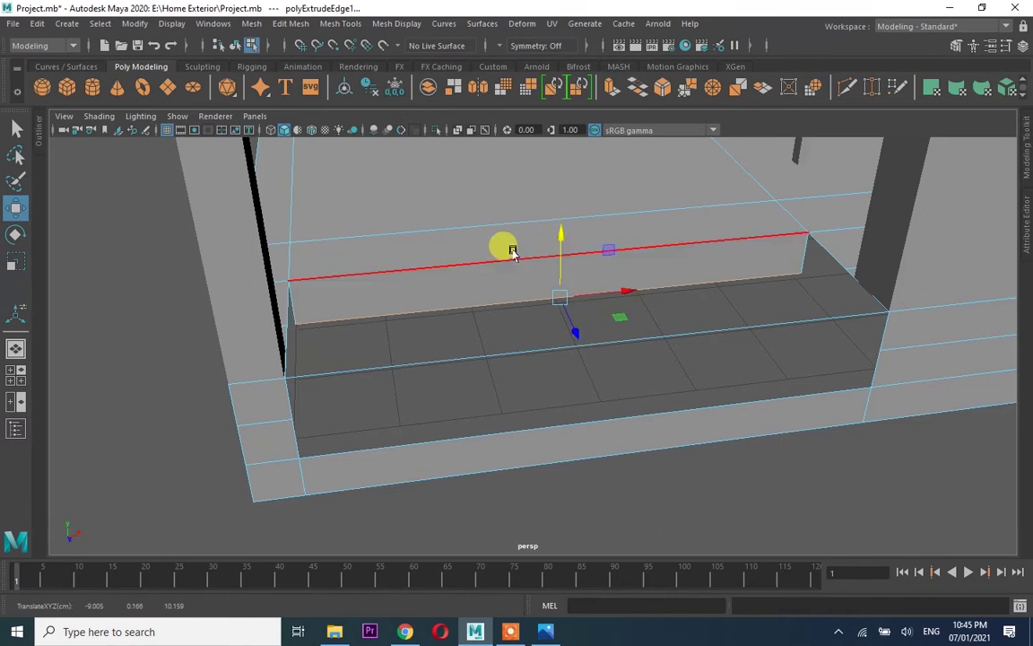
Extrude the opening edge and move it to form a raised border
key(f)
key(space)
key(space)
scroll(577, 296, up, 3)
scroll(538, 287, up, 1)
key(space)
key(space)
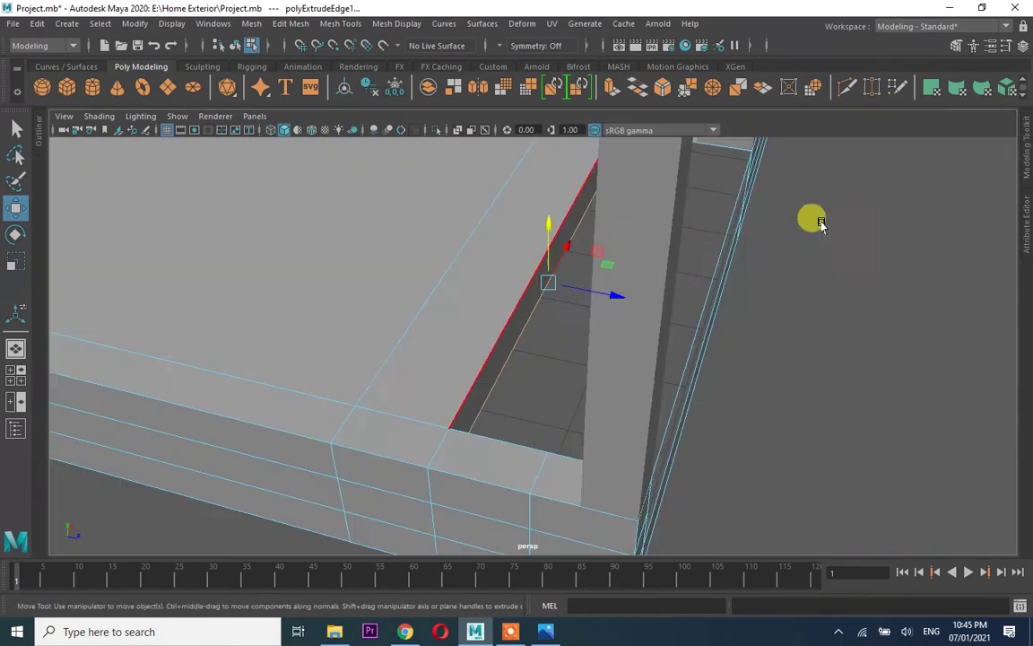
key(w)
key(space)
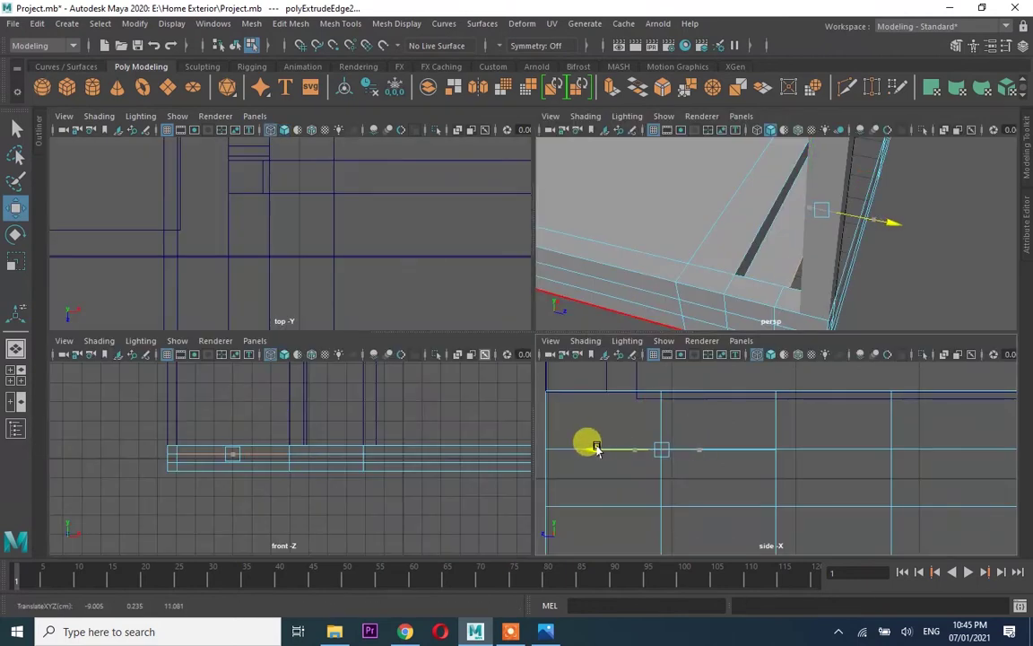
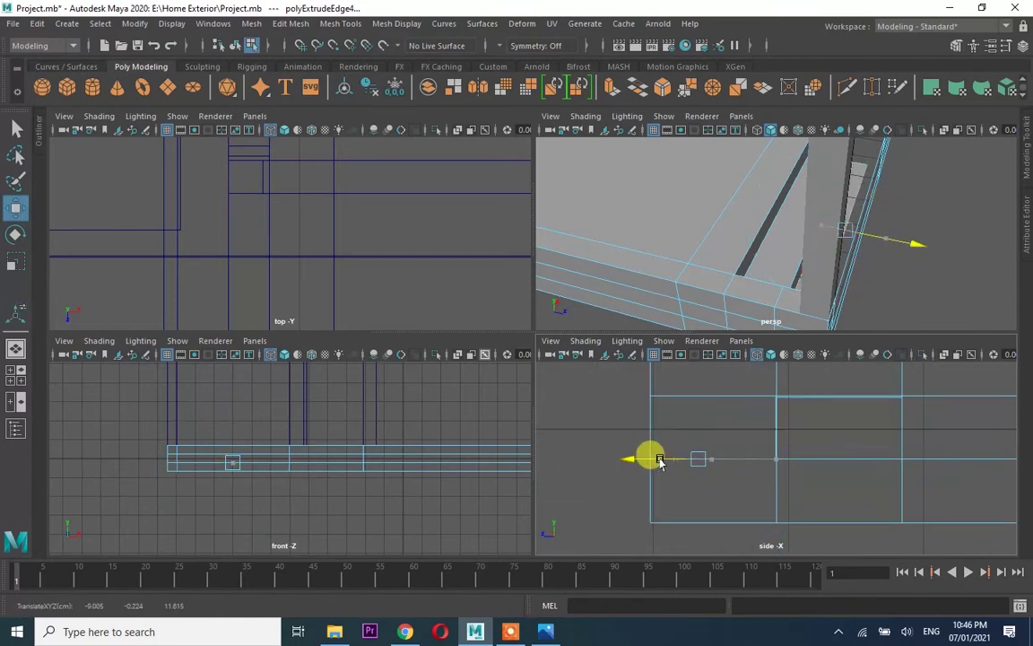
Orbit around the steps and box structure to bring the base strip into view
key(space)
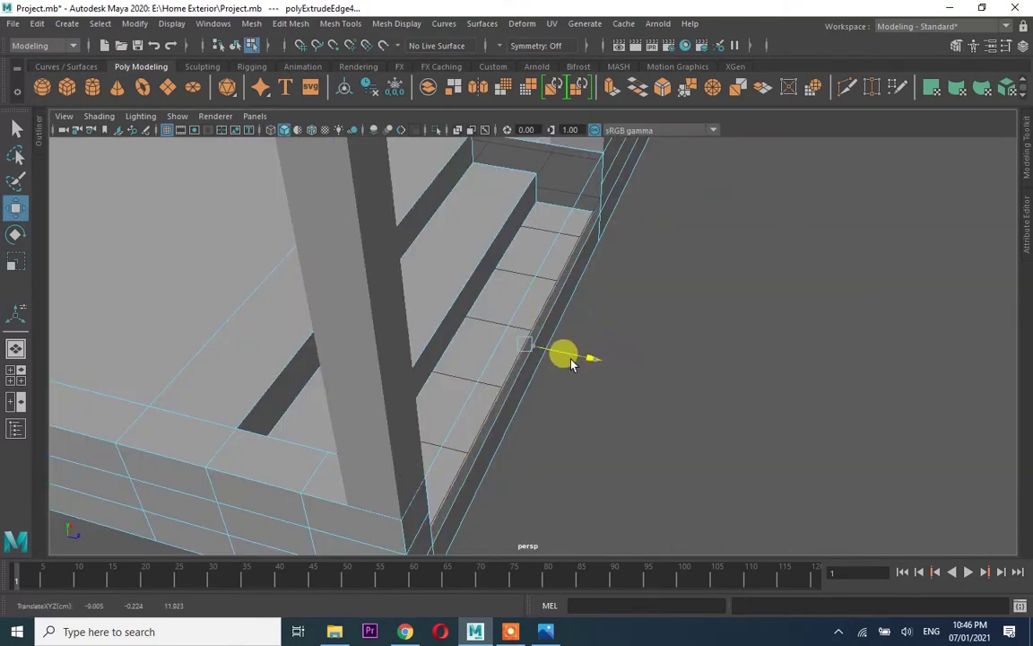
scroll(579, 363, up, 5)
mouse_move(570, 362)
alt+mouse_down()
mouse_move(669, 322)
mouse_move(663, 341)
alt+mouse_up()
alt+drag(678, 382, 753, 394)
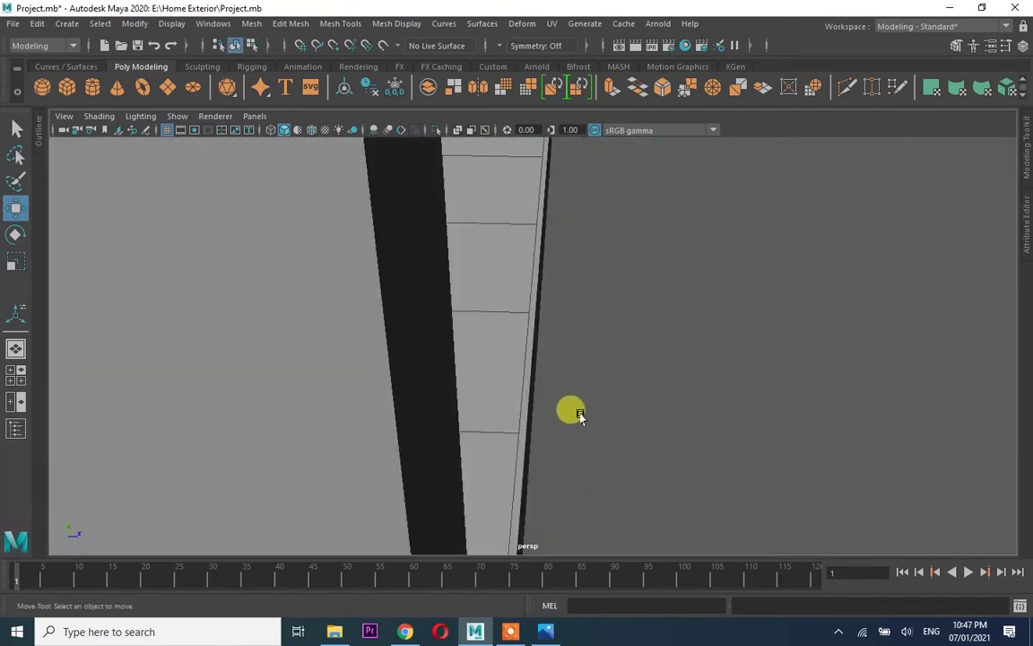
alt+drag(580, 415, 540, 390)
scroll(595, 404, down, 5)
mouse_move(597, 411)
alt+mouse_down()
mouse_move(451, 269)
mouse_move(212, 358)
mouse_move(326, 377)
alt+mouse_up()
Extrude the top edges of base strip pCube18 repeatedly, moving each extrusion into place
click(451, 269)
scroll(584, 434, up, 5)
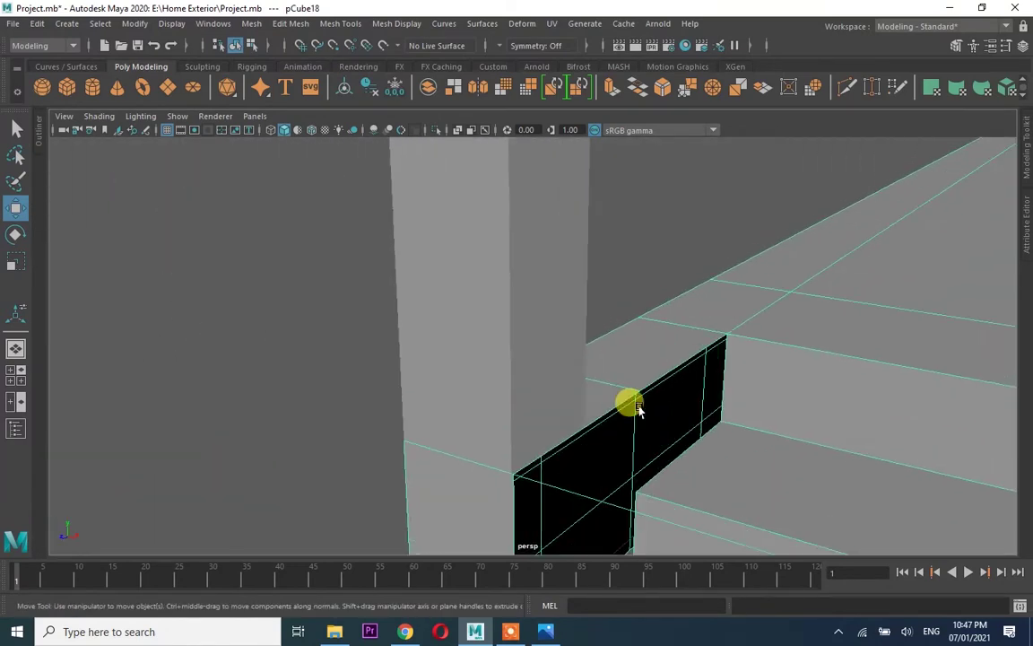
right_drag(473, 303, 473, 213)
click(468, 325)
key(ctrl+e)
key(w)
scroll(384, 334, down, 3)
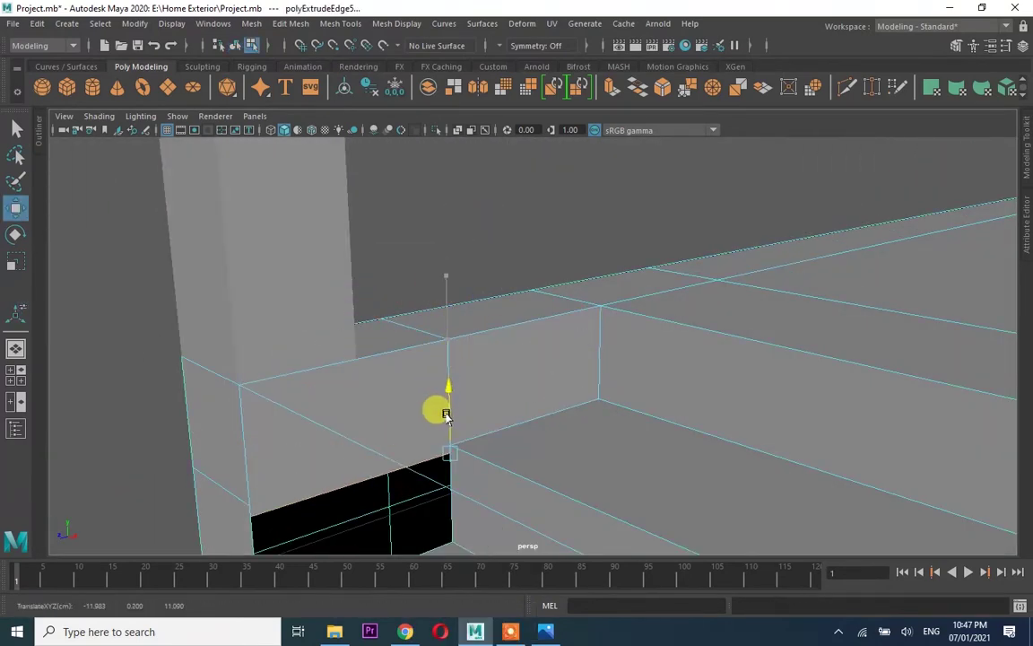
scroll(438, 411, down, 3)
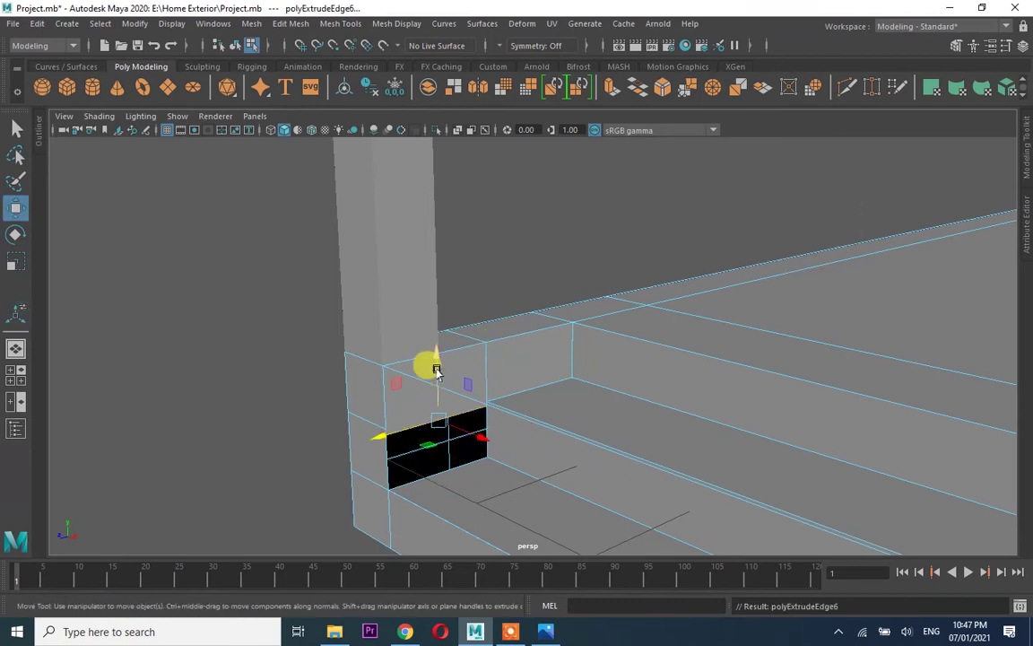
mouse_move(430, 429)
alt+mouse_down()
mouse_move(288, 341)
mouse_move(786, 280)
alt+mouse_up()
key(ctrl+e)
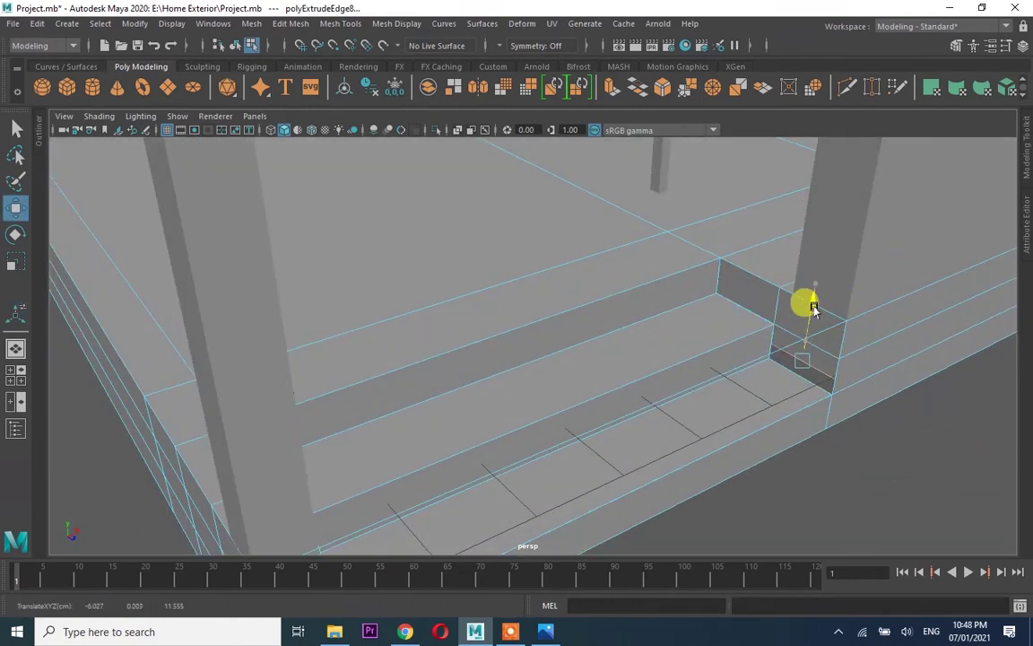
click(812, 307)
mouse_move(794, 330)
alt+mouse_down()
mouse_move(762, 323)
mouse_move(751, 342)
mouse_move(758, 373)
alt+mouse_up()
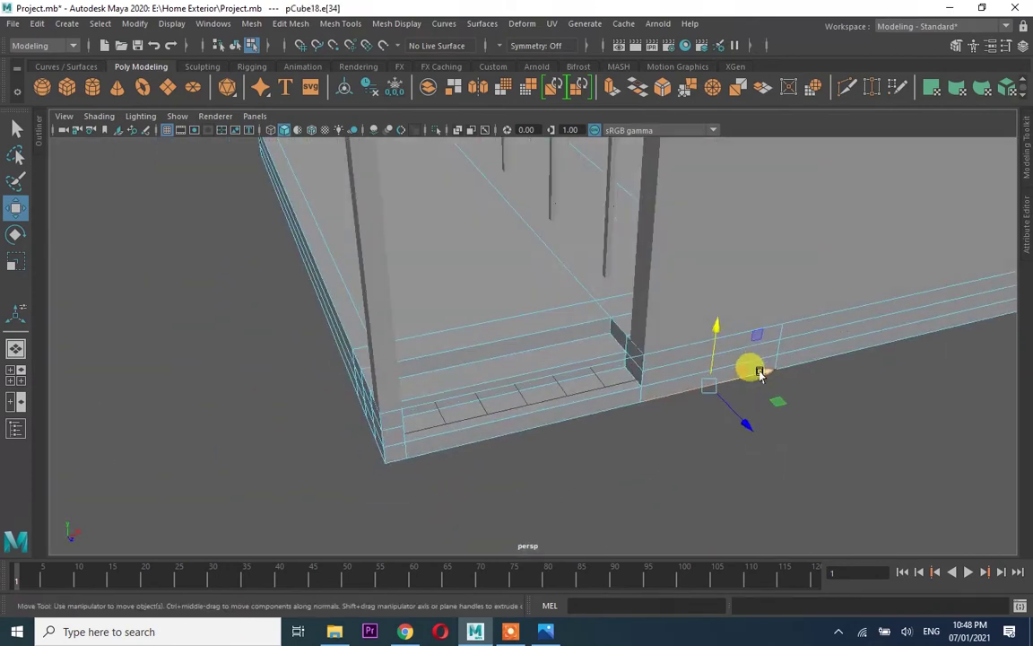
Return to object mode and select the wall pCube1 in the front view
key(F8)
click(577, 411)
mouse_move(577, 411)
alt+mouse_down()
mouse_move(727, 401)
mouse_move(641, 385)
mouse_move(703, 377)
mouse_move(576, 385)
mouse_move(687, 293)
mouse_move(643, 288)
mouse_move(631, 267)
alt+mouse_up()
click(687, 293)
key(space)
key(space)
Insert two edge loops across the wall pCube1 to outline the window
scroll(247, 429, up, 3)
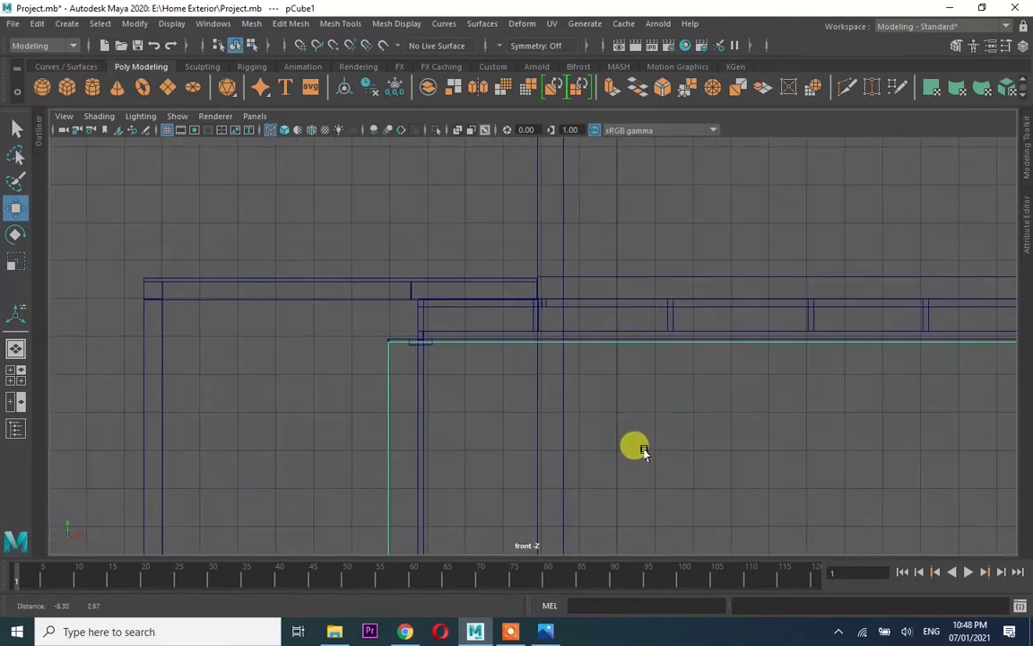
scroll(634, 450, up, 2)
click(282, 23)
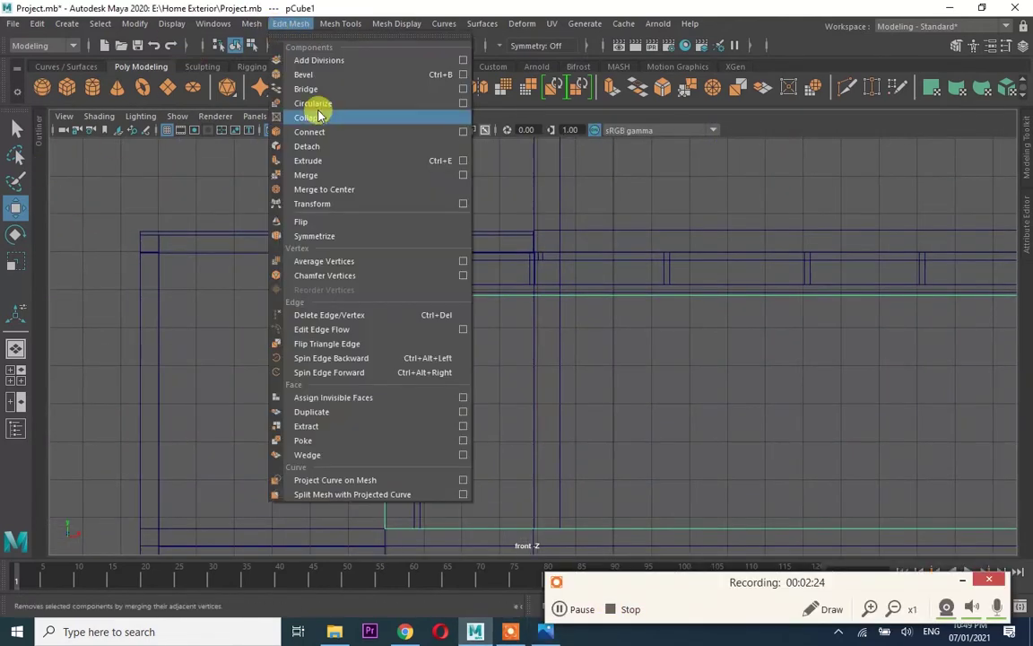
click(355, 132)
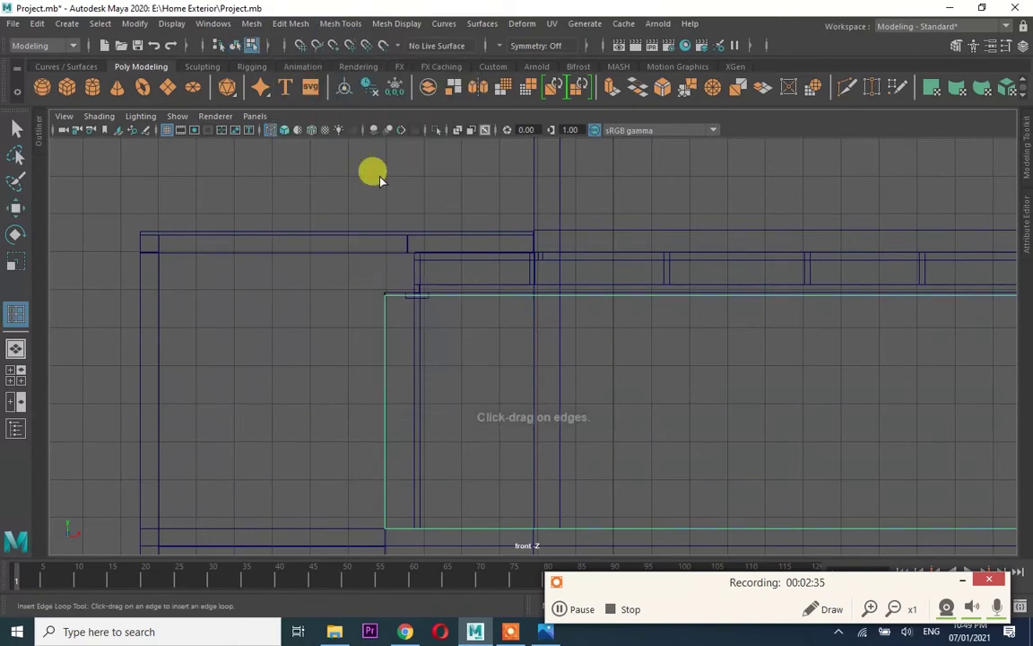
key(w)
mouse_move(418, 450)
mouse_down()
mouse_move(834, 334)
mouse_move(834, 381)
mouse_up()
shift+double_click(832, 328)
click(340, 23)
click(359, 132)
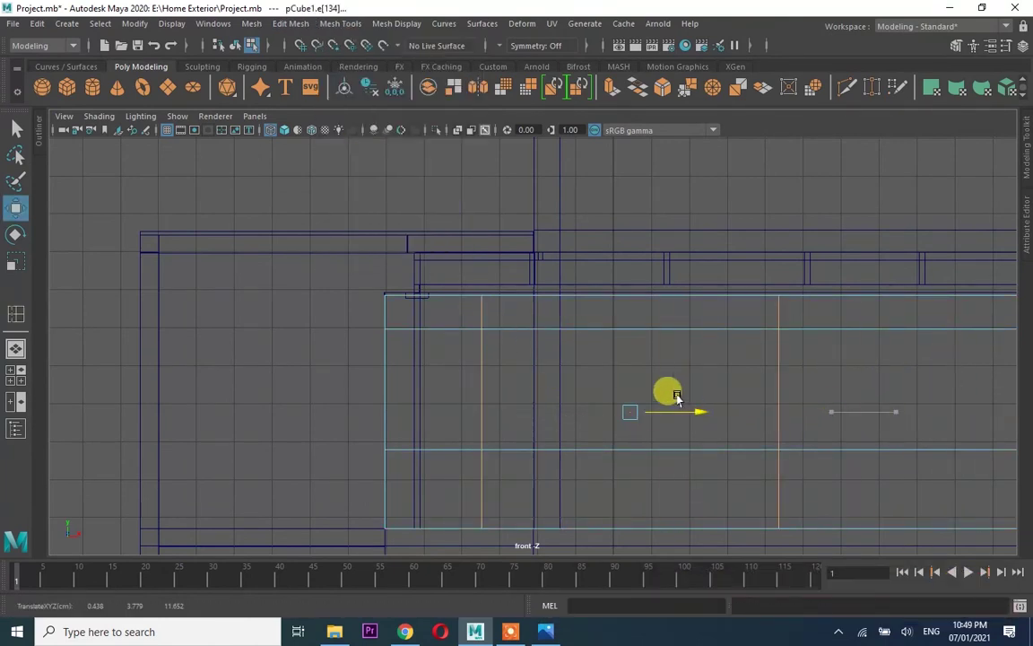
Delete the wall face between the loops to cut the window opening
key(space)
key(space)
mouse_move(618, 367)
alt+mouse_down()
mouse_move(576, 334)
mouse_move(585, 345)
alt+mouse_up()
key(Delete)
key(space)
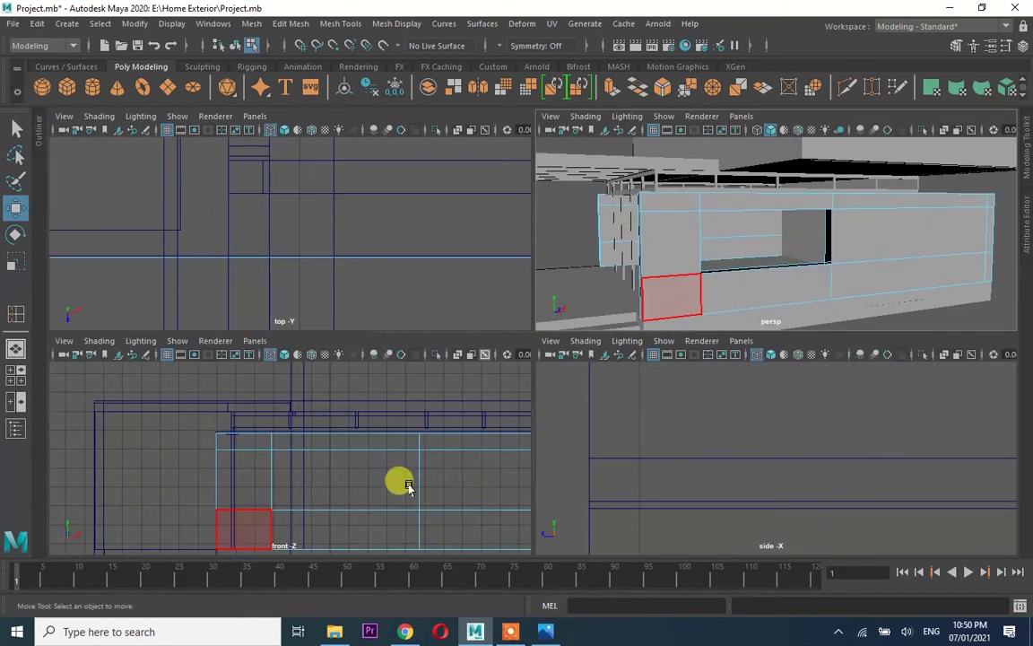
key(space)
Bridge the top and bottom edges above the opening, creating polyBridgeEdge4
right_drag(553, 293, 554, 213)
click(631, 451)
scroll(664, 449, up, 1)
click(607, 323)
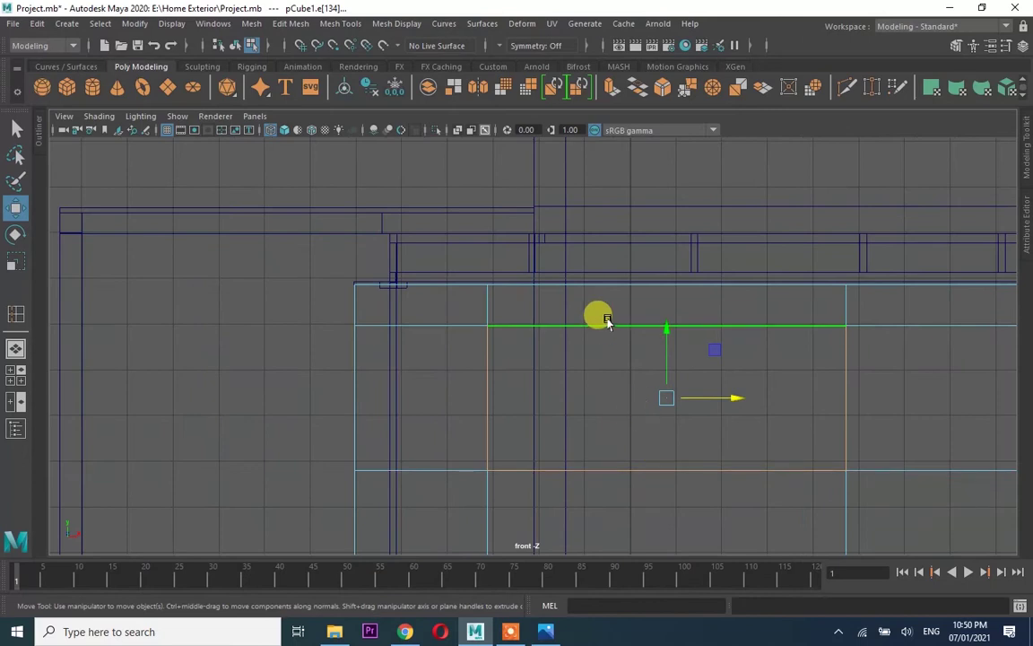
click(291, 23)
click(521, 470)
click(290, 23)
click(306, 89)
key(space)
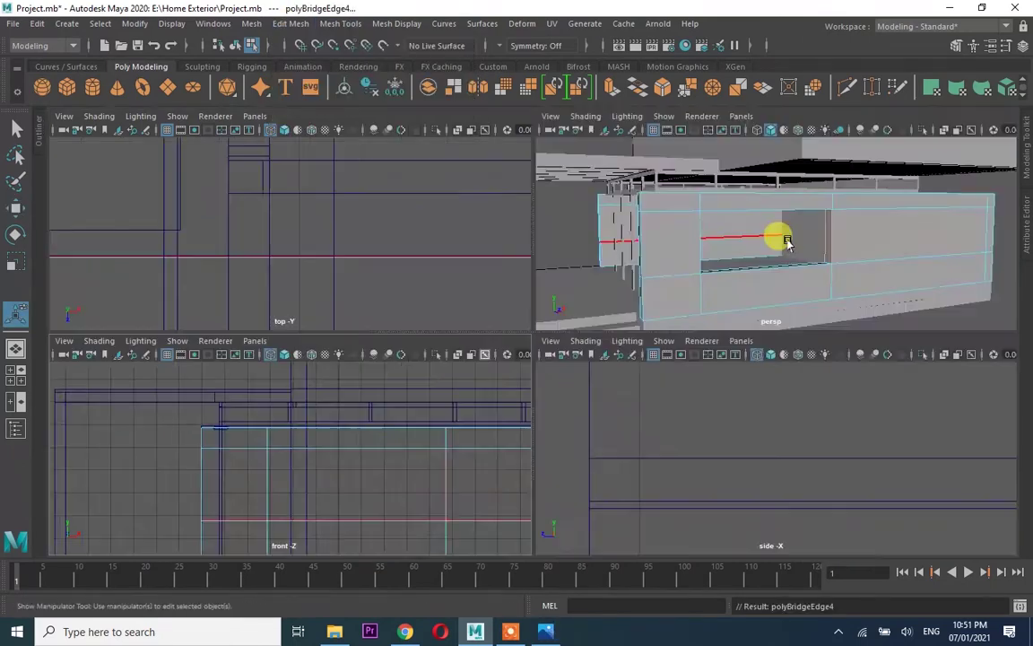
key(space)
mouse_move(750, 339)
alt+mouse_down()
mouse_move(713, 214)
mouse_move(610, 302)
alt+mouse_up()
scroll(622, 312, down, 3)
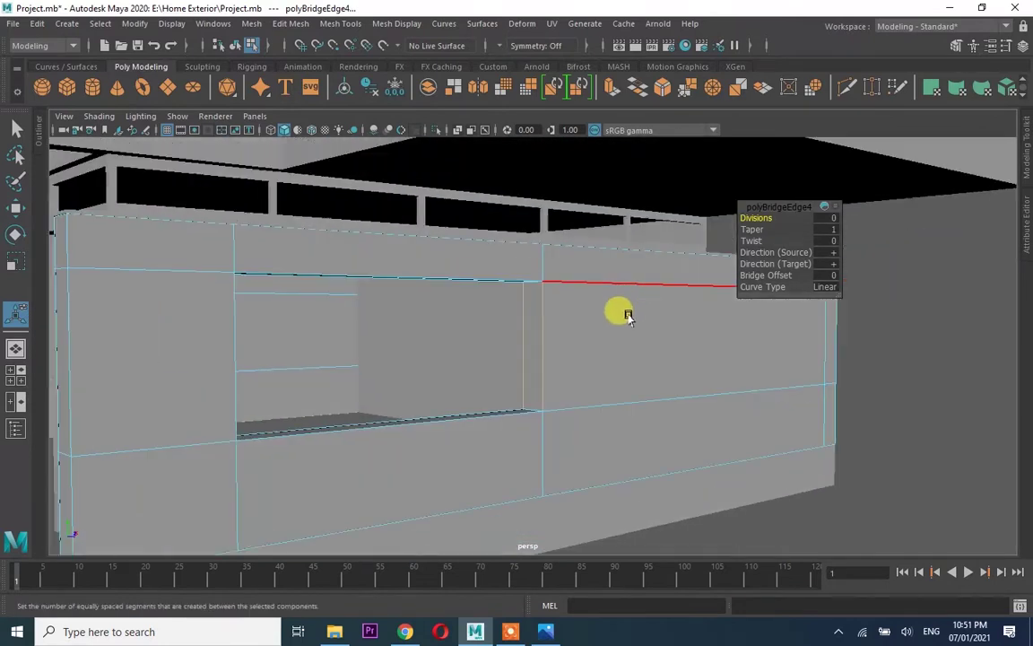
scroll(624, 311, up, 2)
Extrude the bridge faces and scale the extrusion vertically to give the opening depth
key(q)
key(F11)
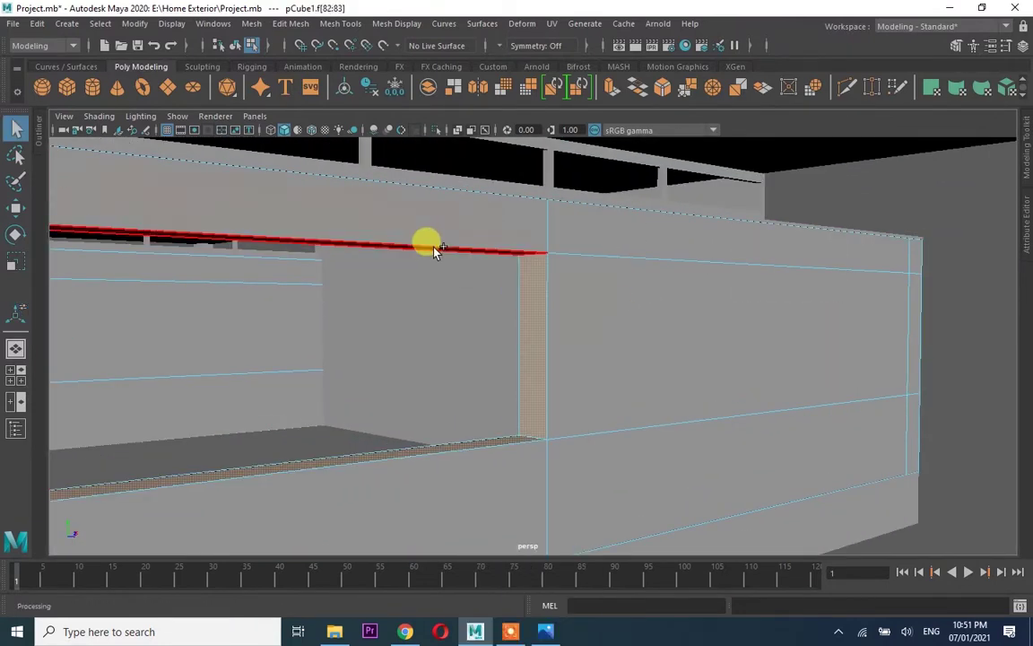
key(f)
key(ctrl+e)
alt+drag(290, 339, 385, 376)
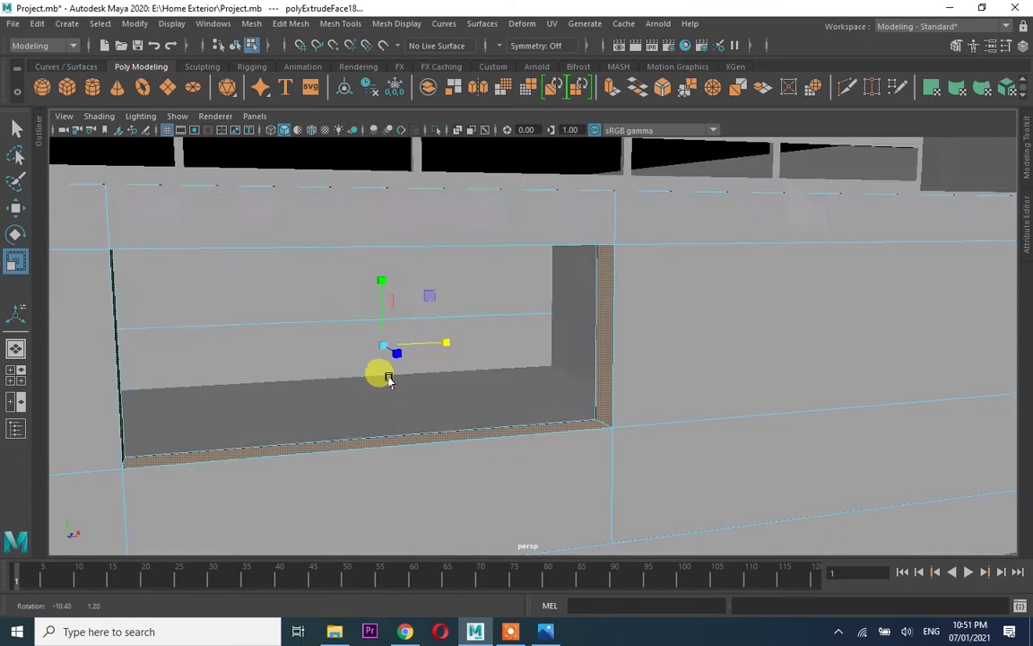
key(r)
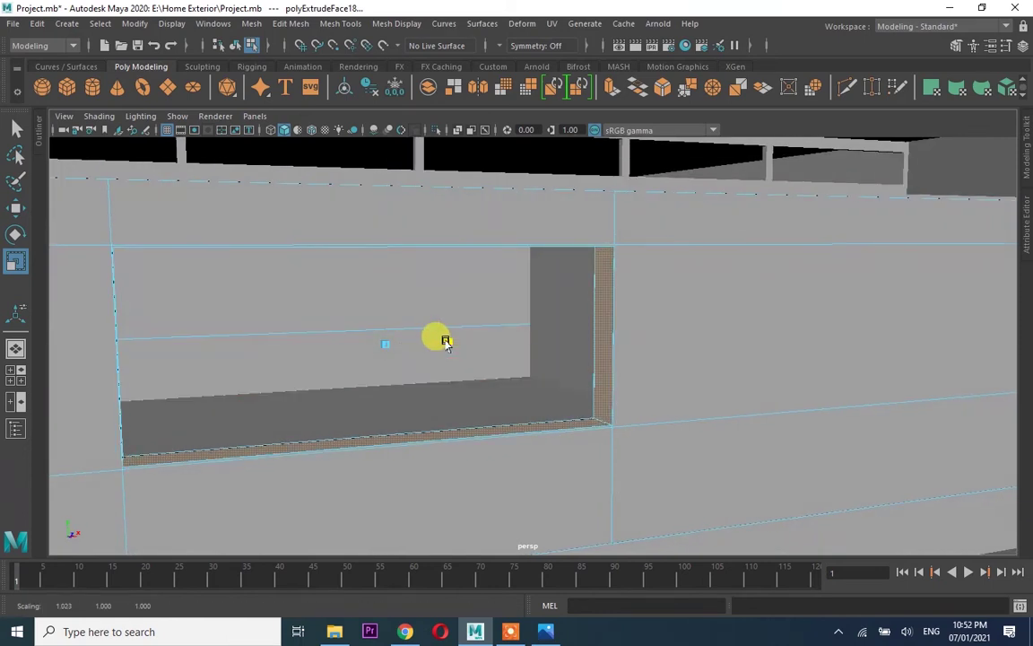
drag(446, 341, 387, 477)
key(f)
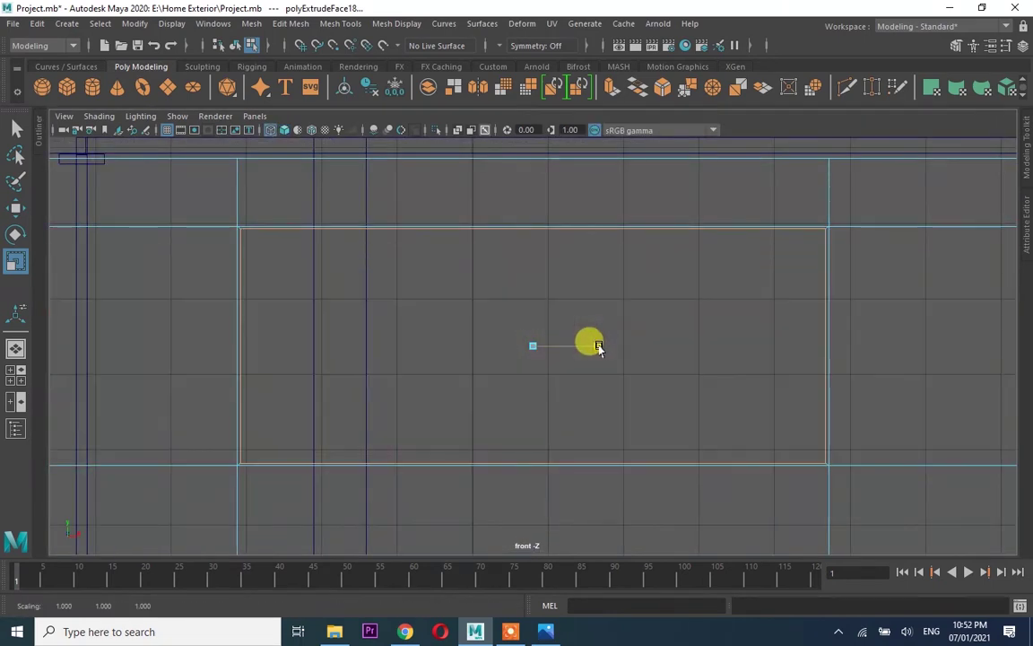
scroll(574, 323, up, 3)
click(532, 282)
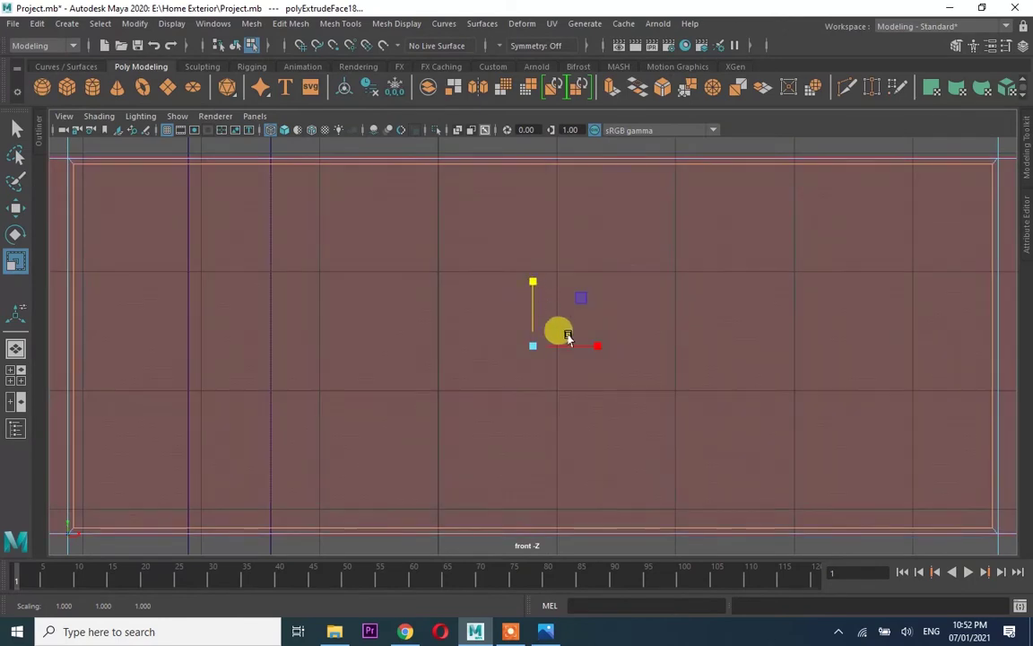
drag(590, 336, 581, 242)
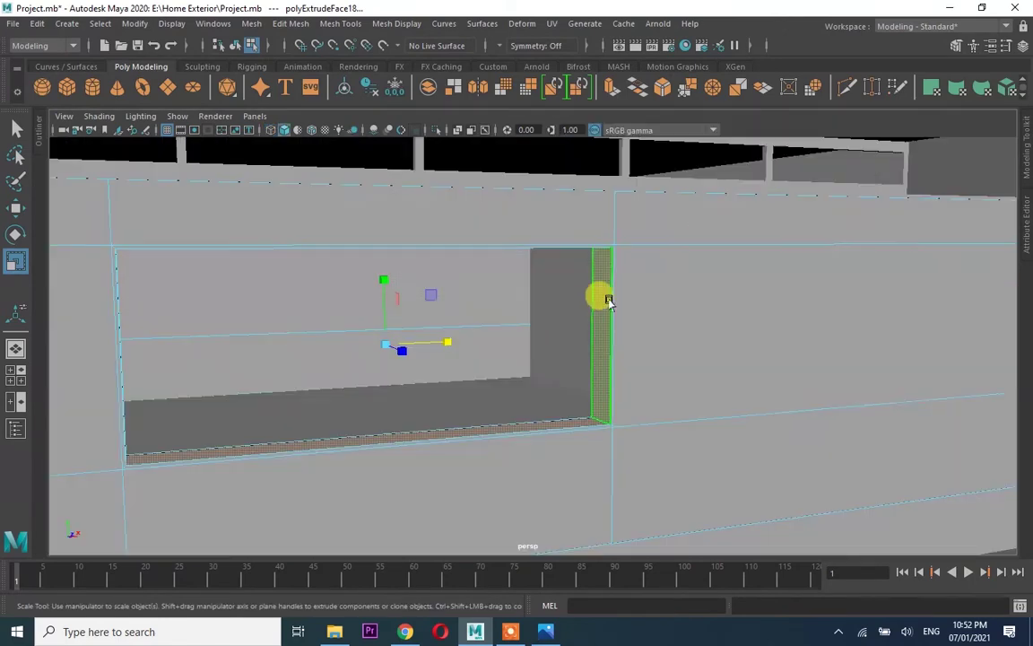
Extrude the bottom ledge faces of the window opening
click(167, 446)
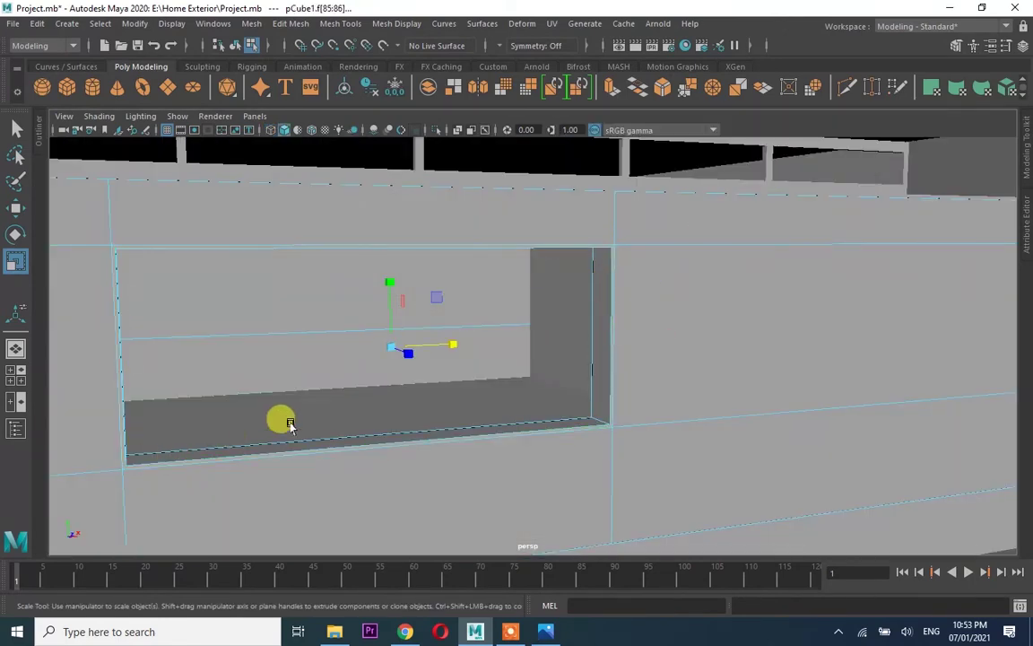
key(ctrl+e)
mouse_move(299, 392)
alt+mouse_down()
mouse_move(521, 392)
mouse_move(628, 330)
mouse_move(733, 319)
mouse_move(601, 353)
mouse_move(85, 293)
alt+mouse_up()
Select the column pCube33 and move it along the wall
key(F8)
click(86, 293)
alt+drag(267, 156, 293, 207)
mouse_move(383, 224)
mouse_down()
mouse_move(530, 231)
mouse_move(542, 170)
mouse_move(535, 269)
mouse_up()
key(r)
Move the column into position while viewing it from the front of the wall
key(w)
alt+drag(443, 307, 533, 292)
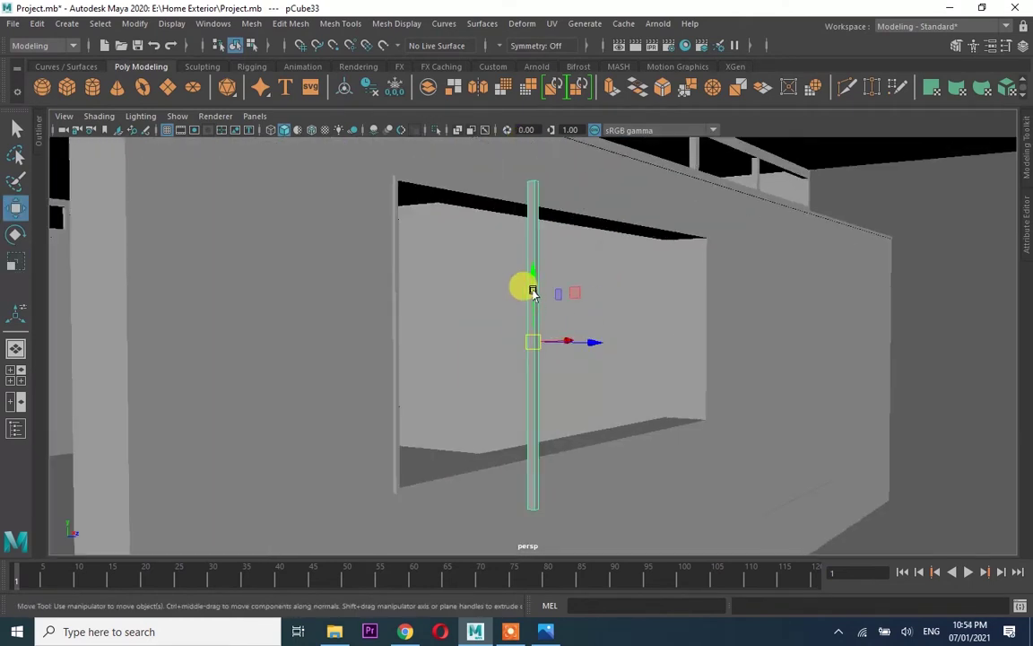
mouse_move(460, 338)
alt+mouse_down()
mouse_move(756, 320)
mouse_move(710, 353)
mouse_move(538, 373)
alt+mouse_up()
scroll(529, 314, down, 3)
scroll(516, 262, up, 3)
scroll(517, 276, down, 3)
key(r)
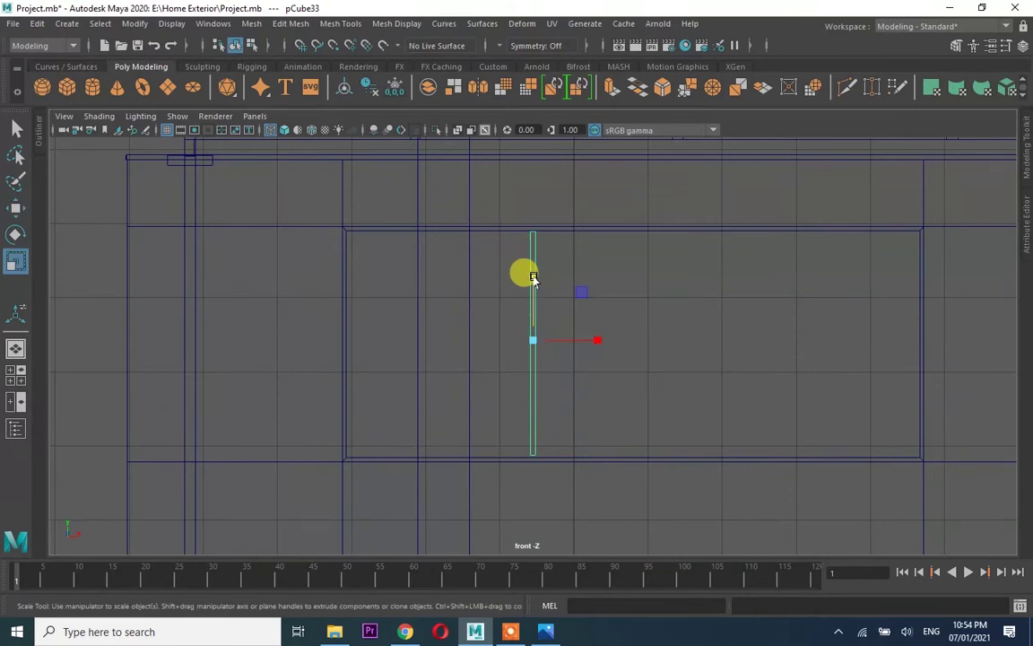
key(w)
scroll(530, 296, up, 2)
scroll(527, 314, down, 2)
scroll(530, 316, up, 1)
scroll(538, 319, down, 2)
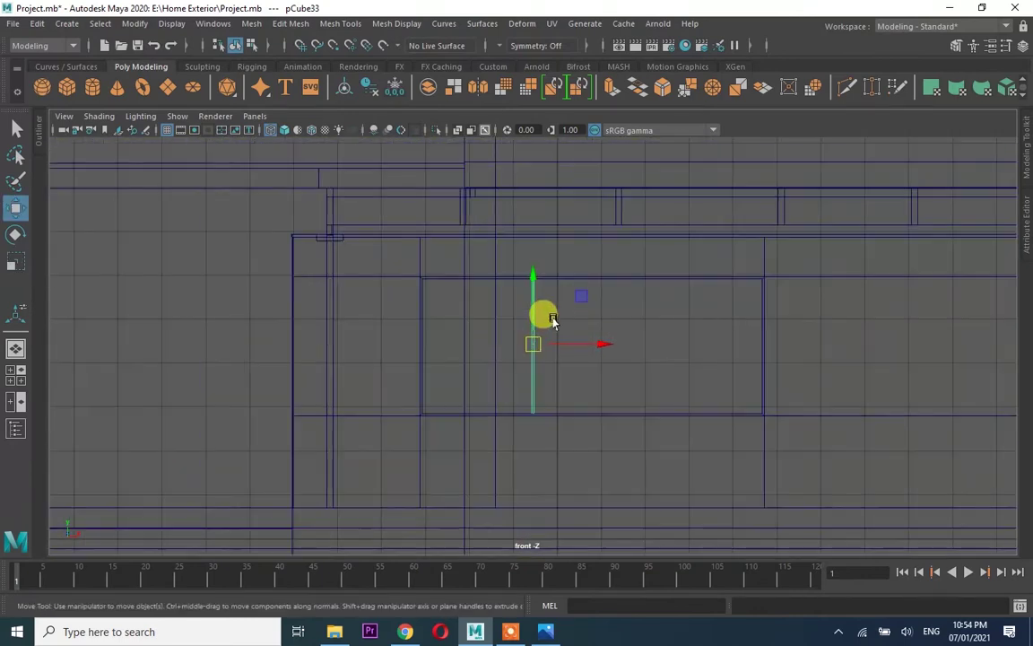
Check the post's placement in the top, perspective and front views and scale it
key(space)
key(space)
scroll(539, 361, down, 3)
scroll(528, 368, up, 3)
key(space)
key(space)
scroll(717, 304, up, 2)
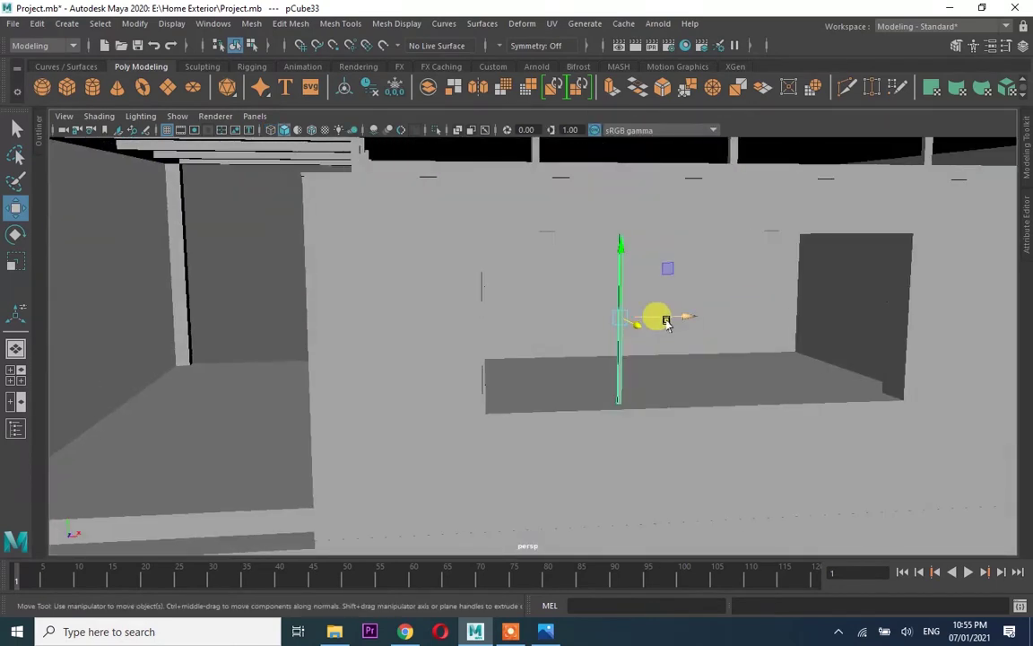
key(space)
key(space)
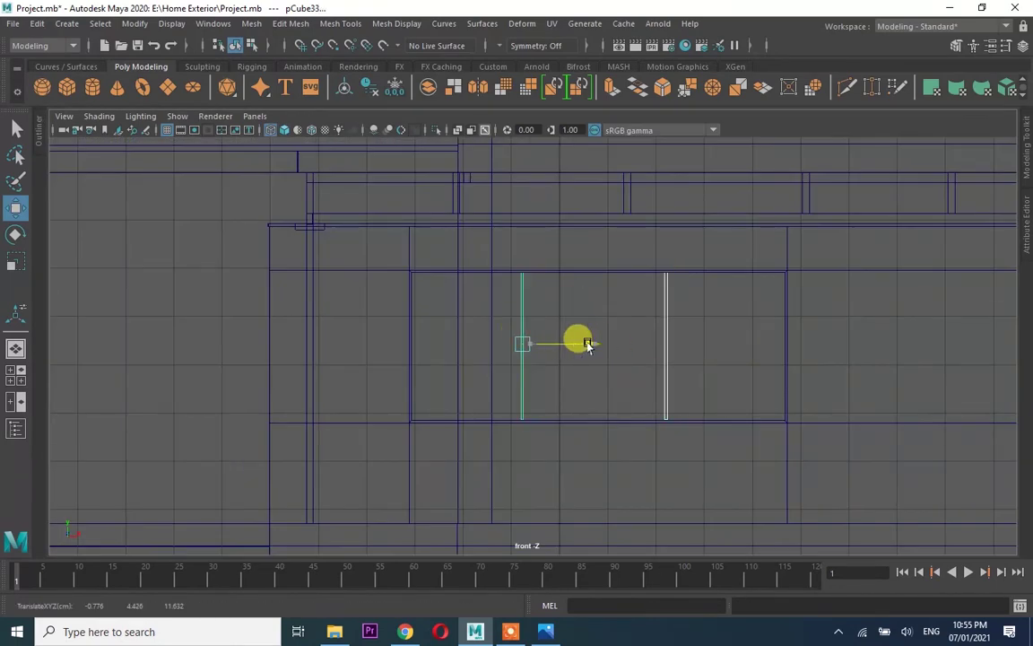
key(space)
key(space)
scroll(600, 306, up, 2)
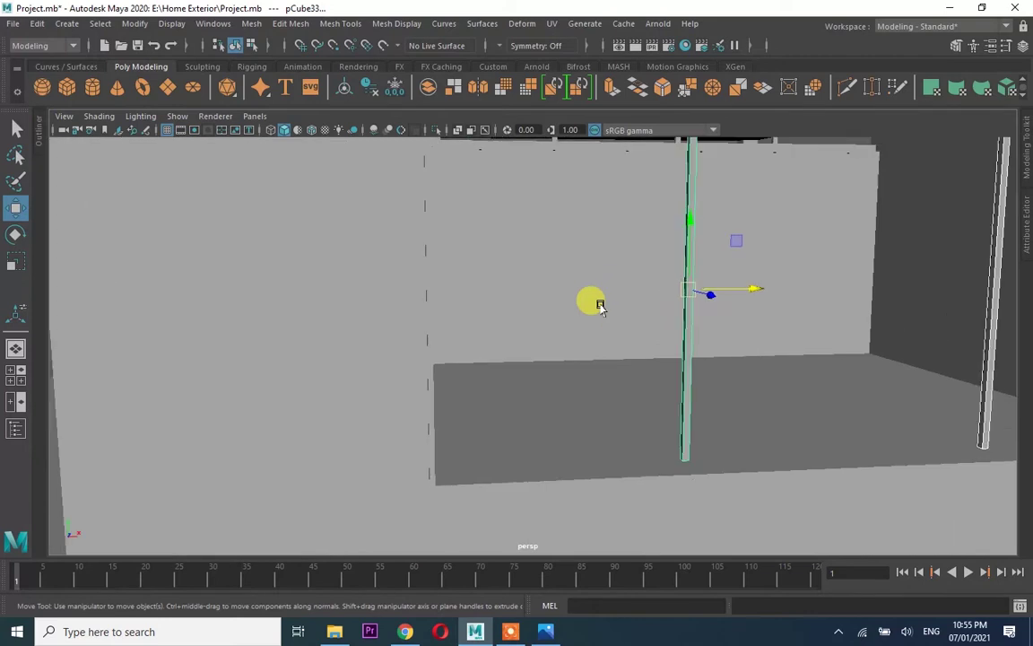
key(r)
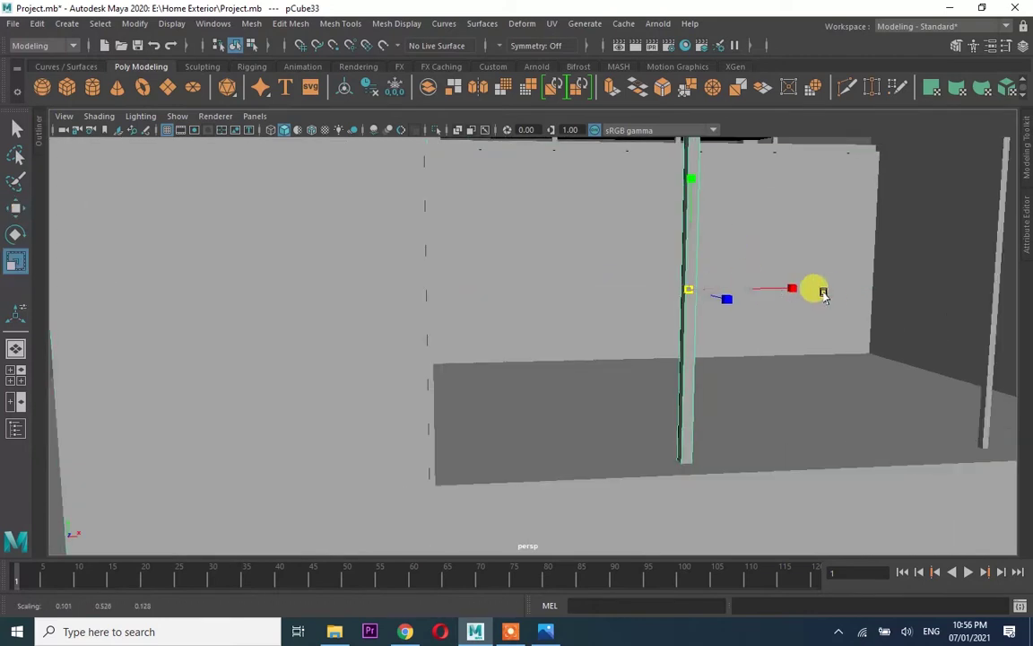
scroll(632, 245, down, 2)
Select post pCube34, then the thin vertical post pCube35, positioning them across the window
click(843, 292)
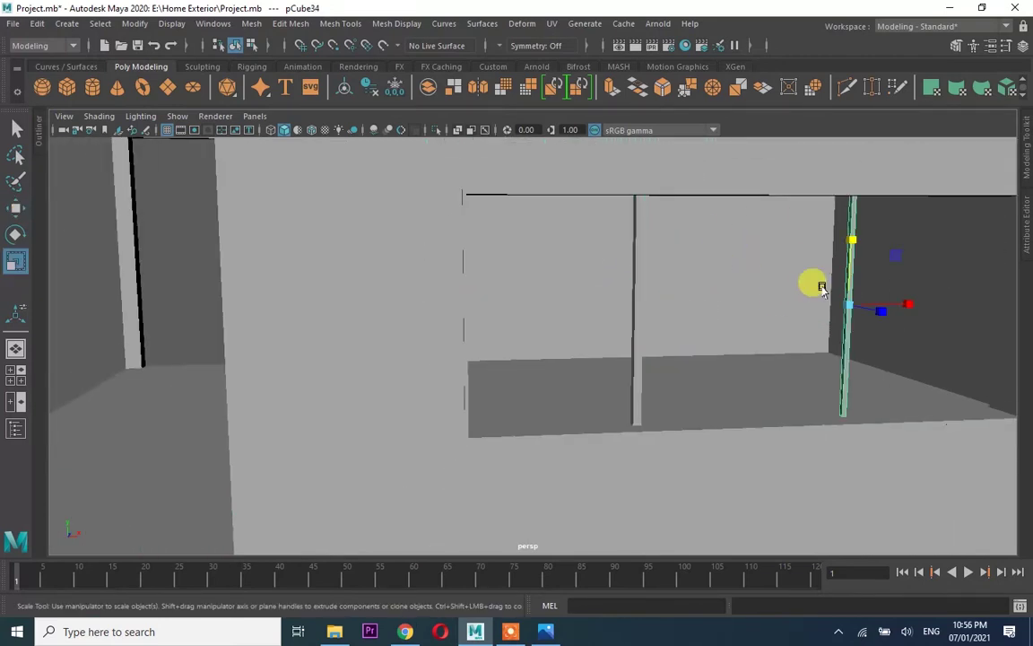
click(847, 303)
key(w)
key(space)
click(535, 311)
click(534, 312)
key(space)
key(space)
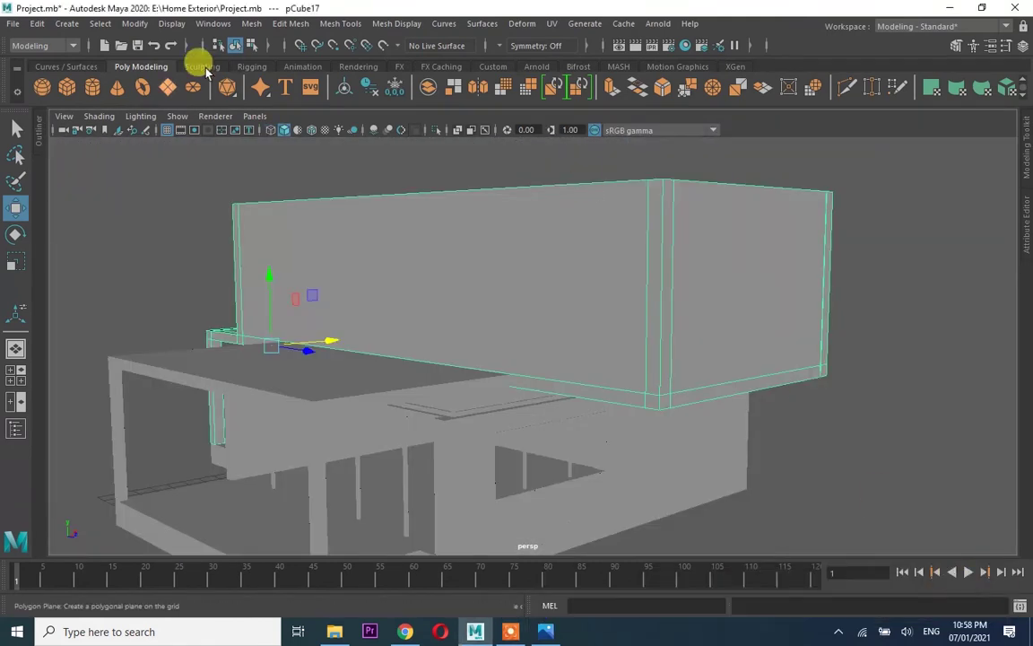
Insert edge loops into upper box pCube17 and move them downward
click(340, 23)
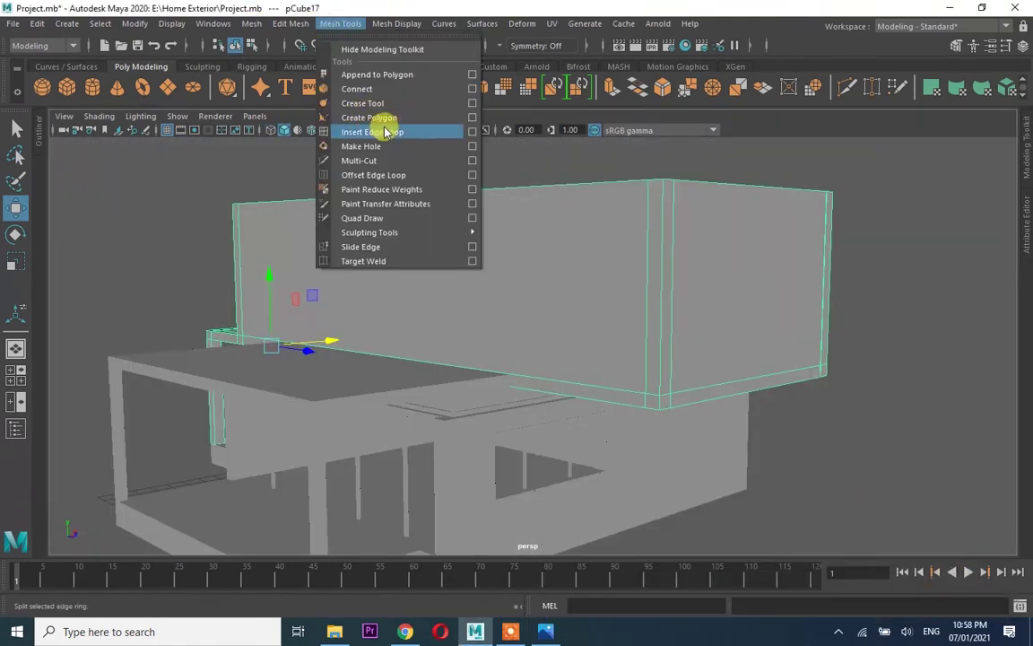
click(392, 131)
key(q)
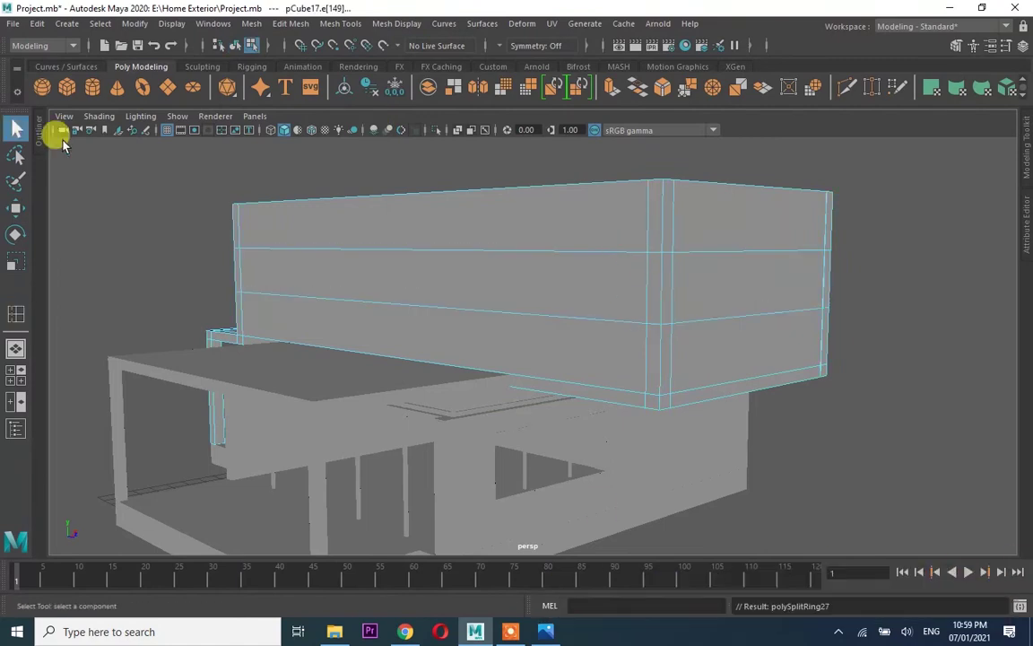
key(w)
drag(481, 185, 487, 222)
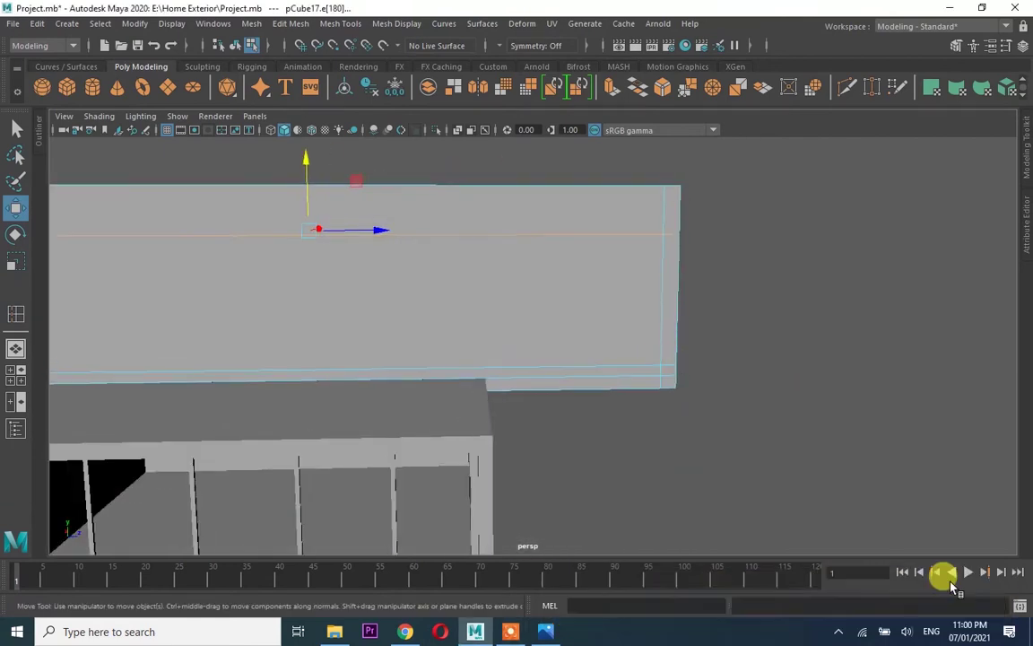
Review the Insert Edge Loop tool settings in its options window
click(340, 23)
click(475, 136)
double_click(369, 51)
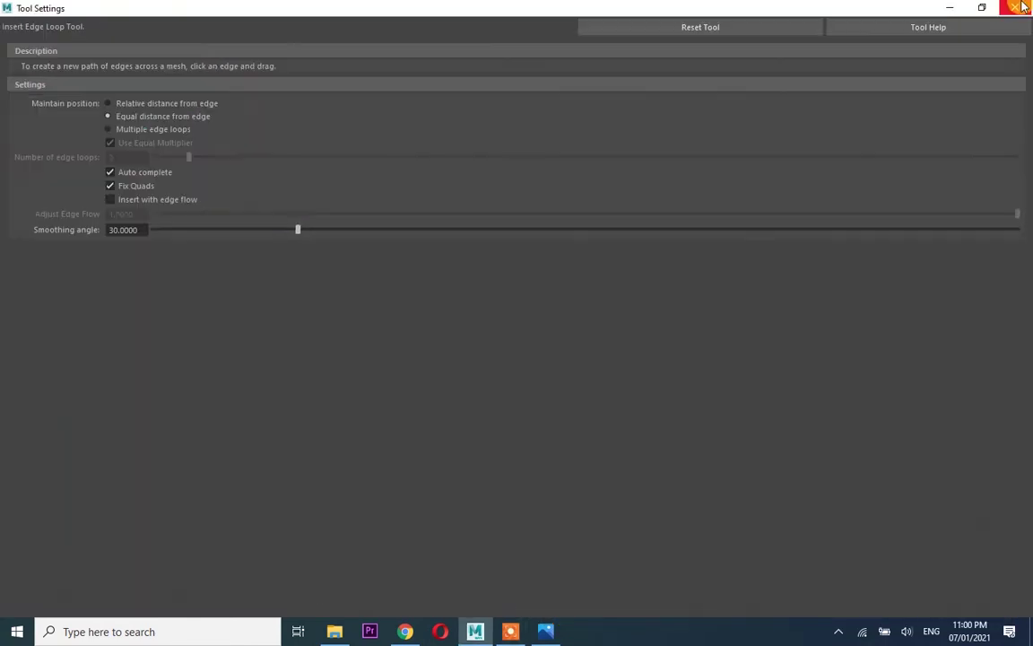
click(1020, 8)
Insert an edge loop across the wall and frame it in the top view
key(space)
scroll(784, 239, up, 3)
scroll(791, 234, up, 2)
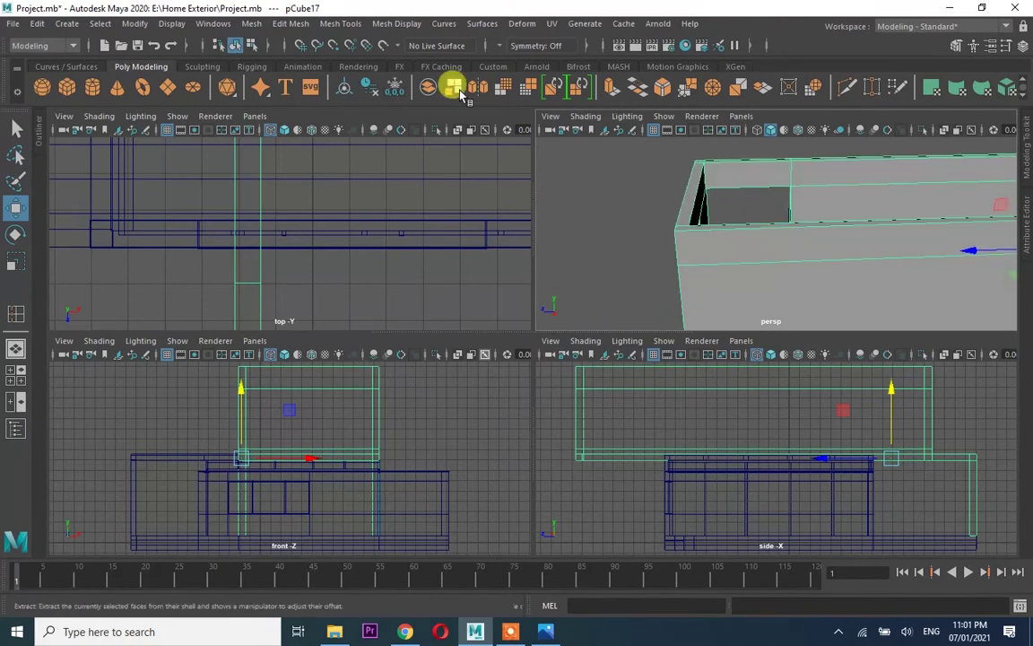
click(460, 93)
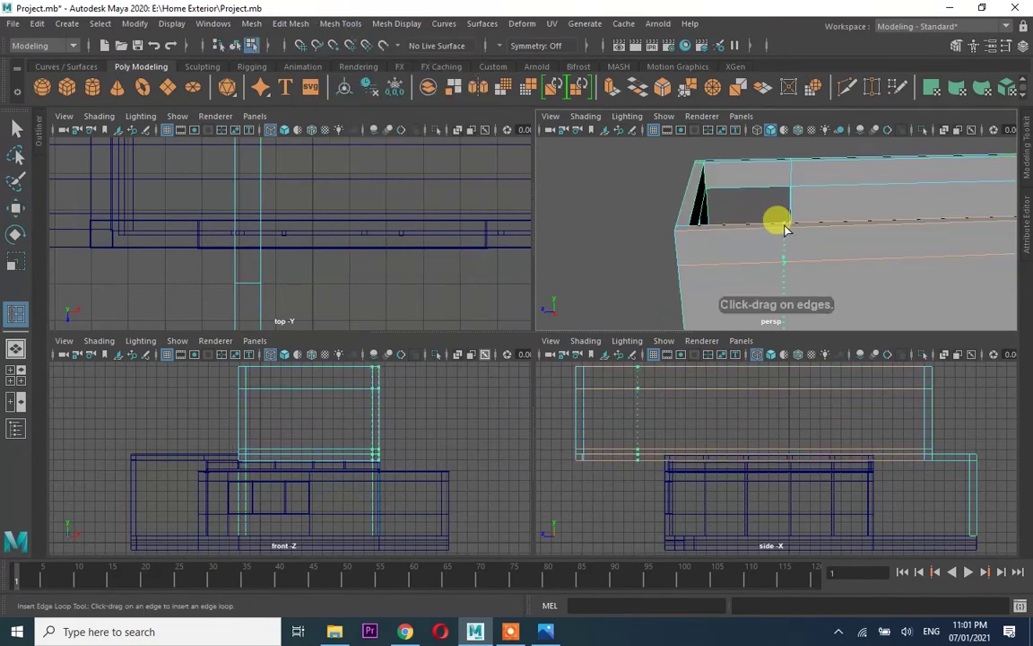
click(795, 233)
key(space)
key(f)
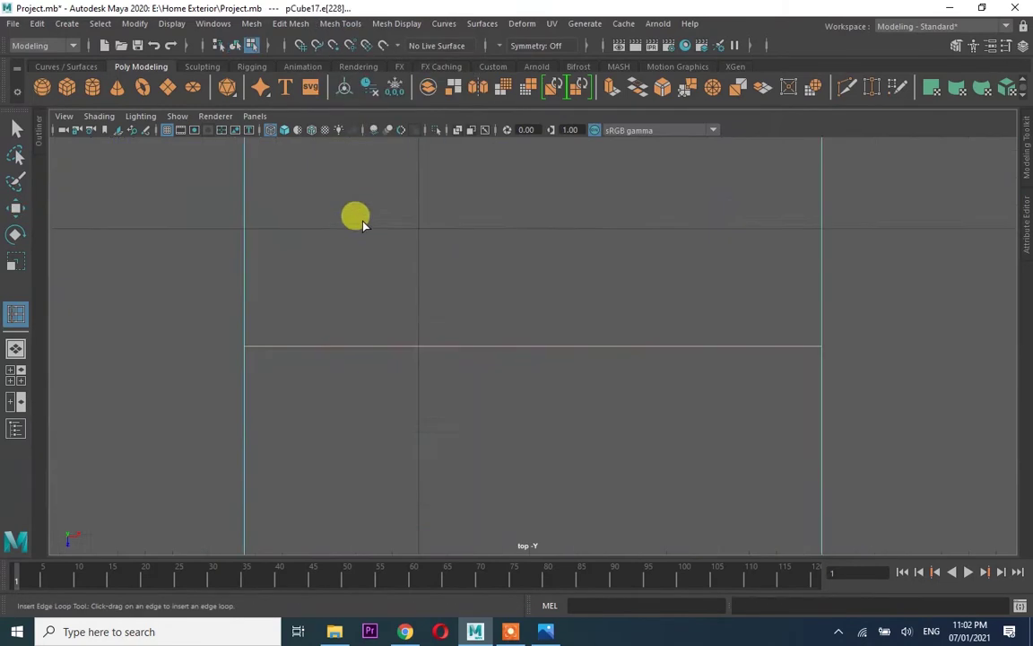
key(w)
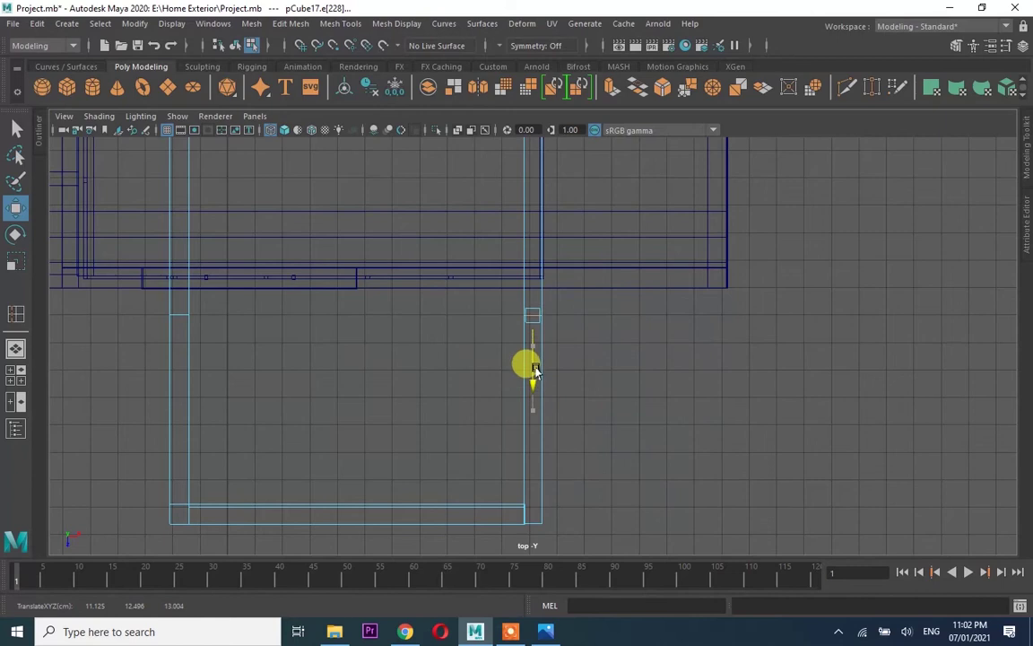
key(space)
key(space)
Add another edge loop and slide it toward the box corner in top view
alt+drag(784, 335, 558, 316)
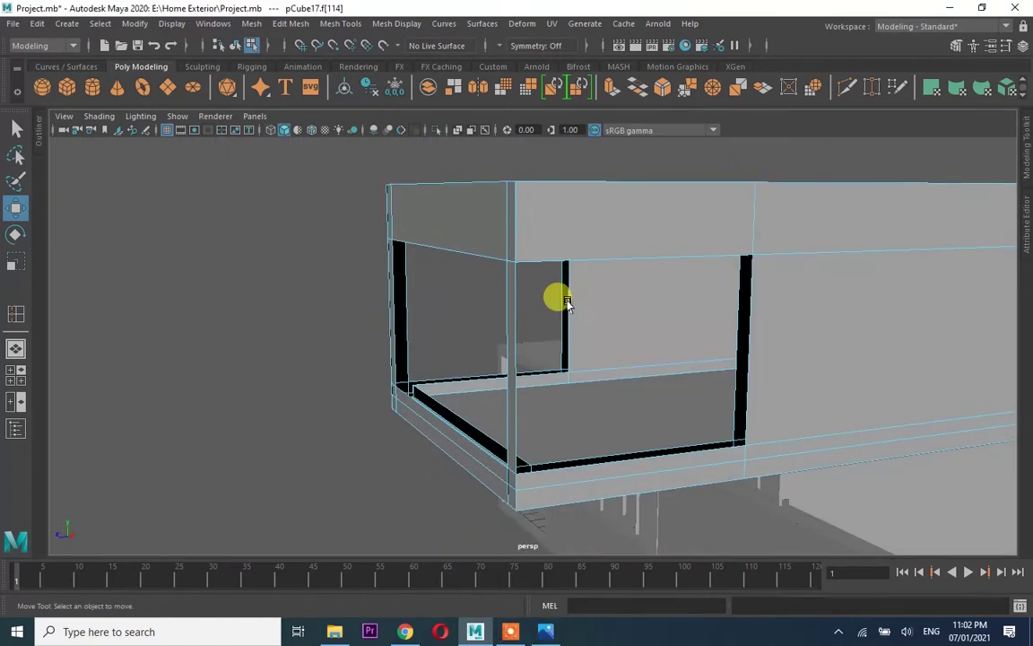
right_drag(585, 373, 585, 399)
click(584, 368)
key(space)
key(space)
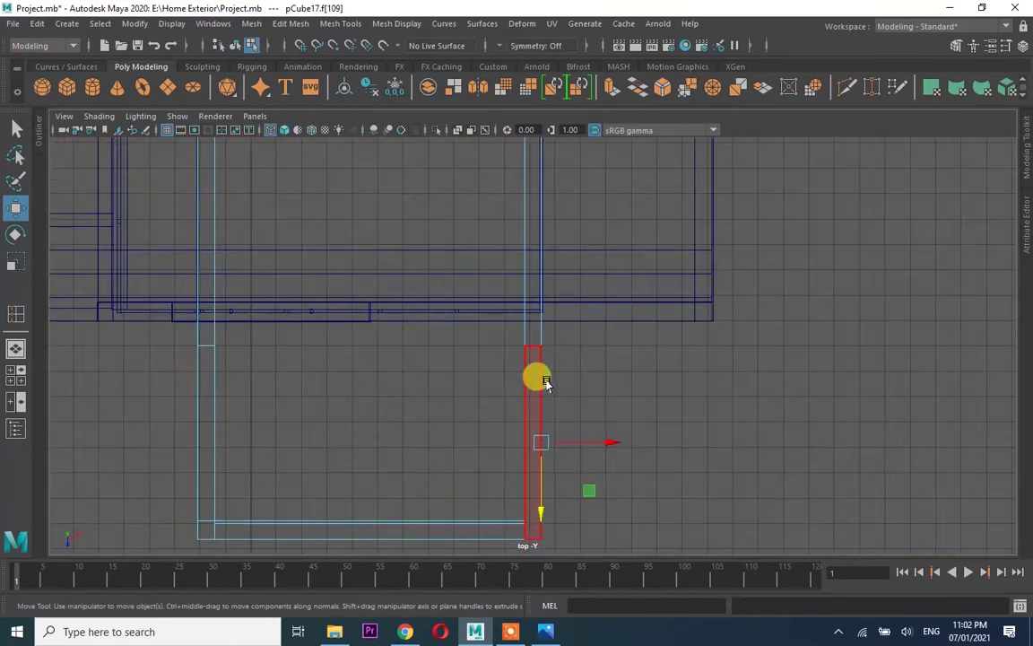
click(296, 25)
click(359, 117)
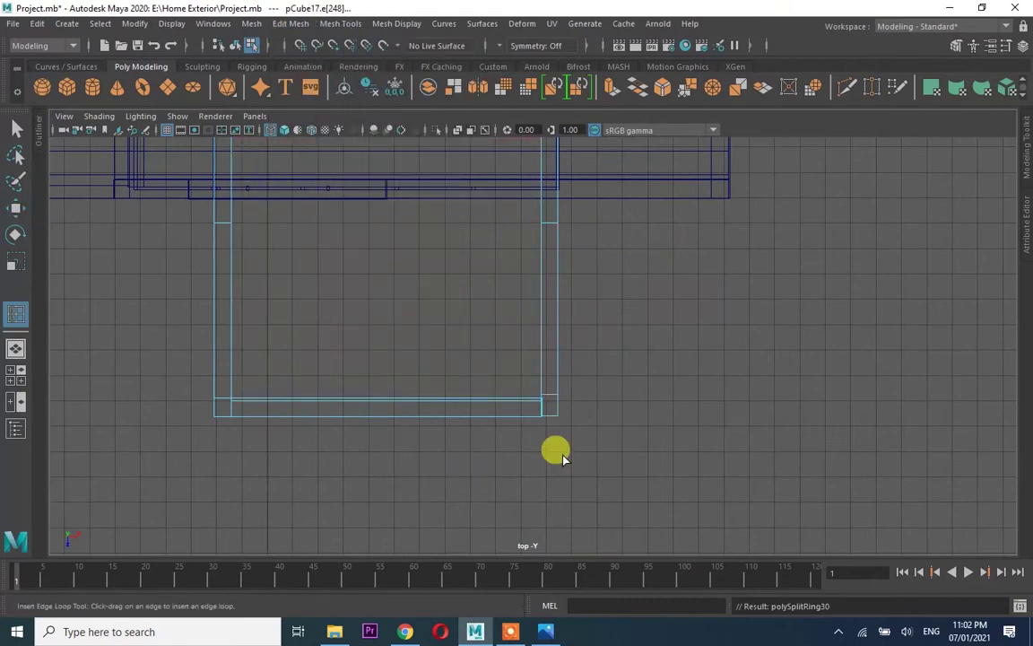
key(w)
scroll(563, 459, up, 3)
alt+middle_drag(521, 364, 718, 303)
drag(717, 303, 539, 370)
Move a vertical edge of the corner opening into place
key(space)
key(space)
click(664, 299)
mouse_move(629, 334)
alt+mouse_down()
mouse_move(726, 323)
mouse_move(639, 346)
mouse_move(644, 339)
alt+mouse_up()
scroll(644, 339, up, 3)
right_drag(496, 260, 496, 217)
click(520, 318)
drag(468, 328, 461, 316)
scroll(540, 285, down, 3)
Bridge the top and bottom edges of the corner slot
click(340, 23)
click(376, 115)
click(448, 175)
click(291, 24)
click(320, 93)
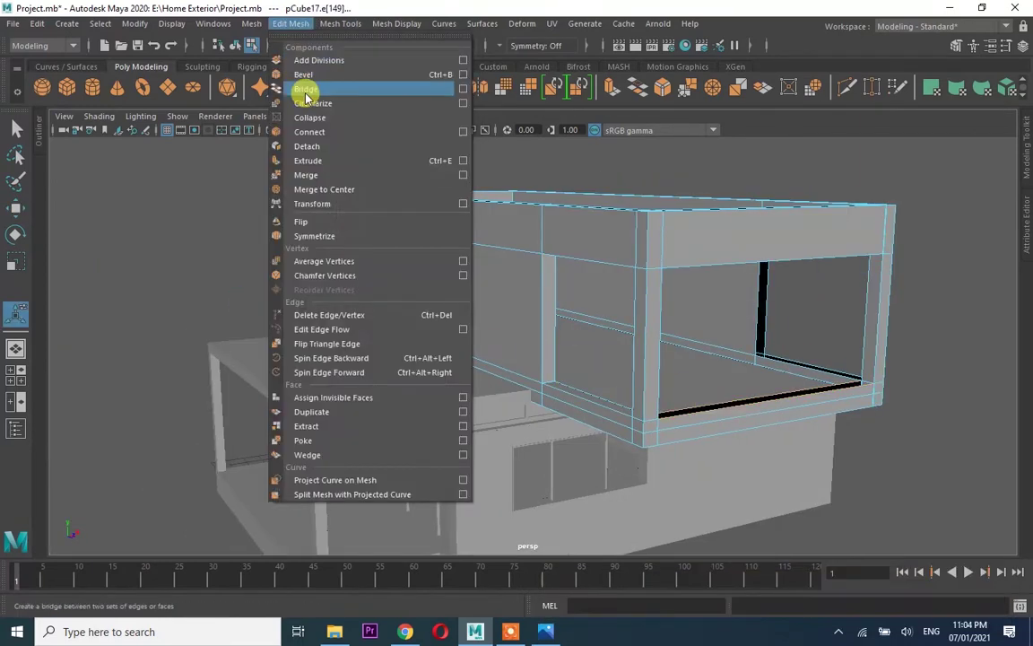
mouse_move(768, 368)
alt+mouse_down()
mouse_move(611, 377)
mouse_move(502, 466)
alt+mouse_up()
click(473, 491)
click(291, 23)
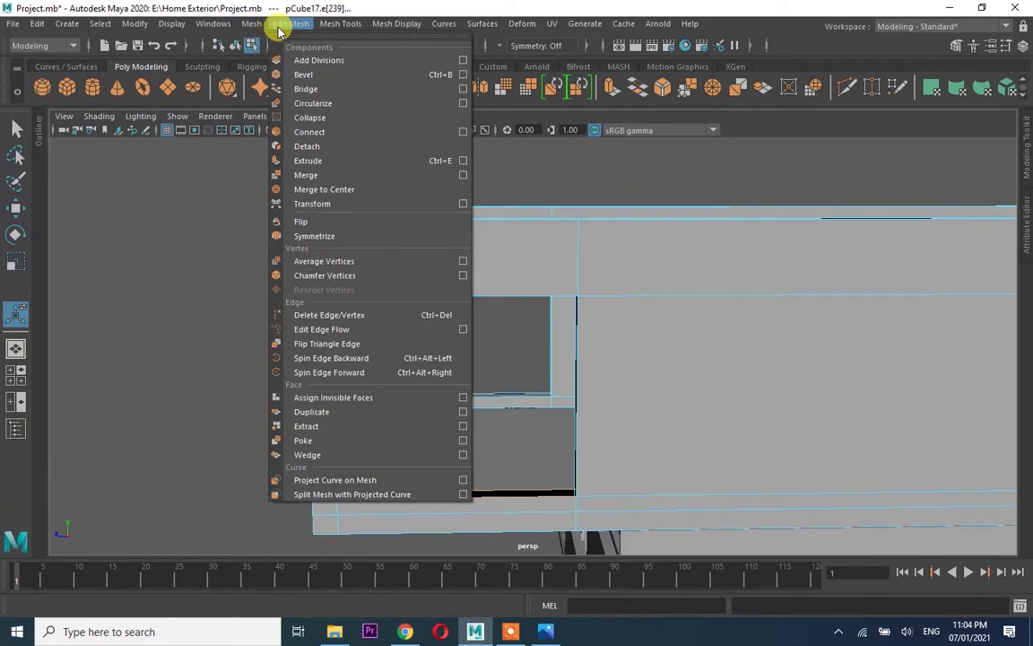
click(296, 85)
Bridge the left slot and fill the upper part of the right slot
mouse_move(718, 296)
alt+mouse_down()
mouse_move(489, 281)
mouse_move(507, 385)
alt+mouse_up()
click(508, 384)
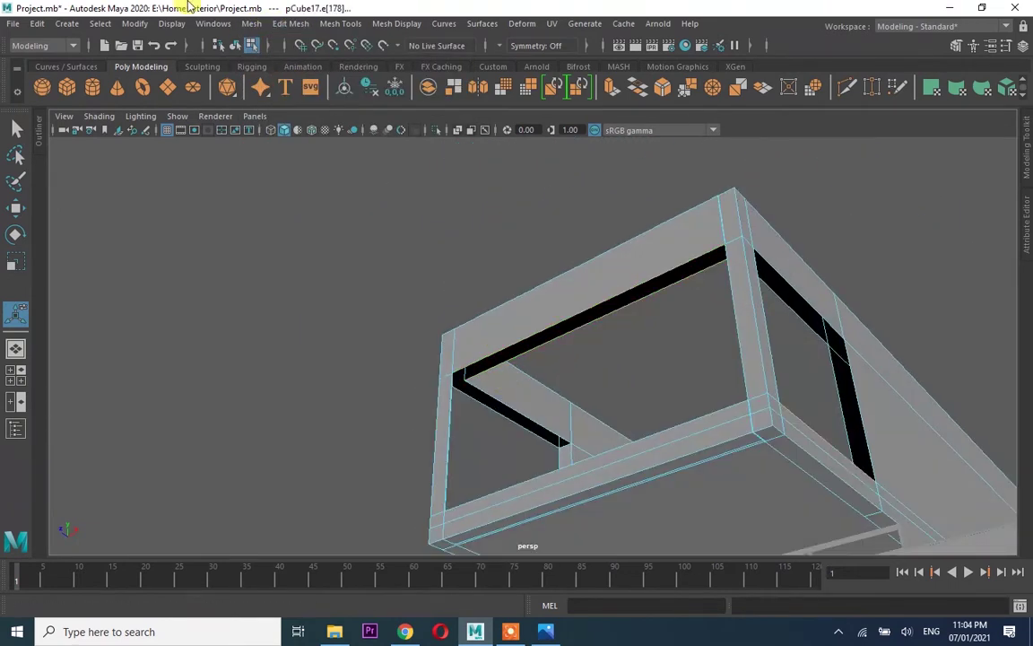
click(290, 23)
click(296, 86)
click(461, 376)
click(862, 341)
click(290, 23)
click(305, 85)
Bridge the remaining gap in the right slot
click(290, 23)
click(305, 86)
mouse_move(714, 364)
alt+mouse_down()
mouse_move(699, 400)
mouse_move(271, 368)
alt+mouse_up()
click(271, 368)
click(290, 23)
click(305, 89)
Extrude the selected corner edge with Ctrl+E
mouse_move(646, 316)
alt+mouse_down()
mouse_move(627, 334)
mouse_move(472, 335)
mouse_move(534, 334)
mouse_move(591, 208)
alt+mouse_up()
click(476, 332)
key(ctrl+e)
scroll(453, 357, up, 5)
Bridge the corner edges to fill the black strip gap
click(591, 207)
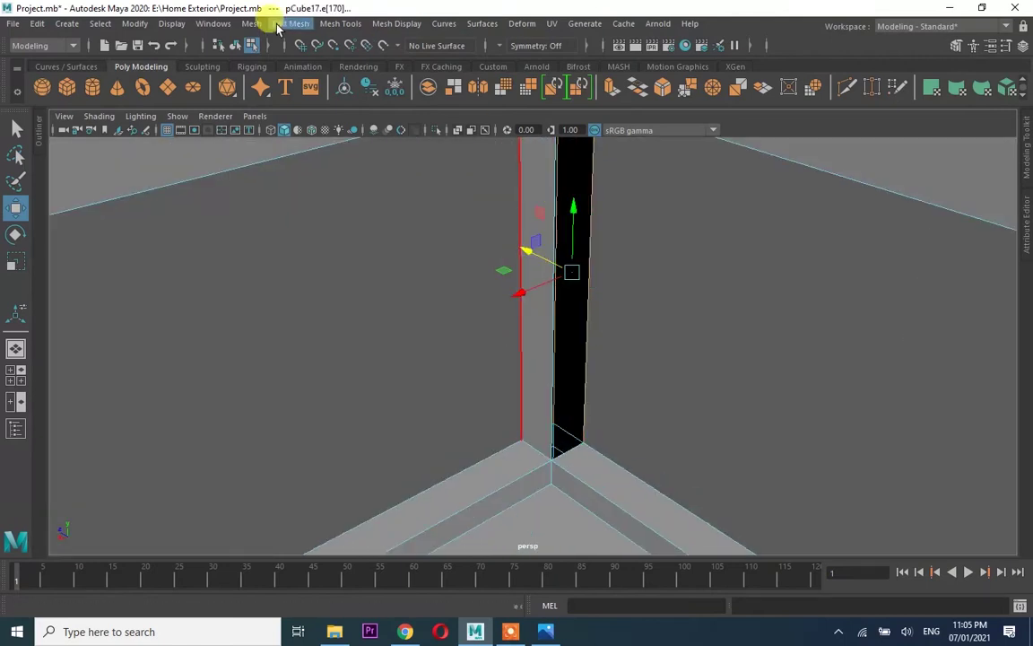
click(577, 166)
click(295, 23)
click(323, 99)
alt+drag(449, 287, 492, 290)
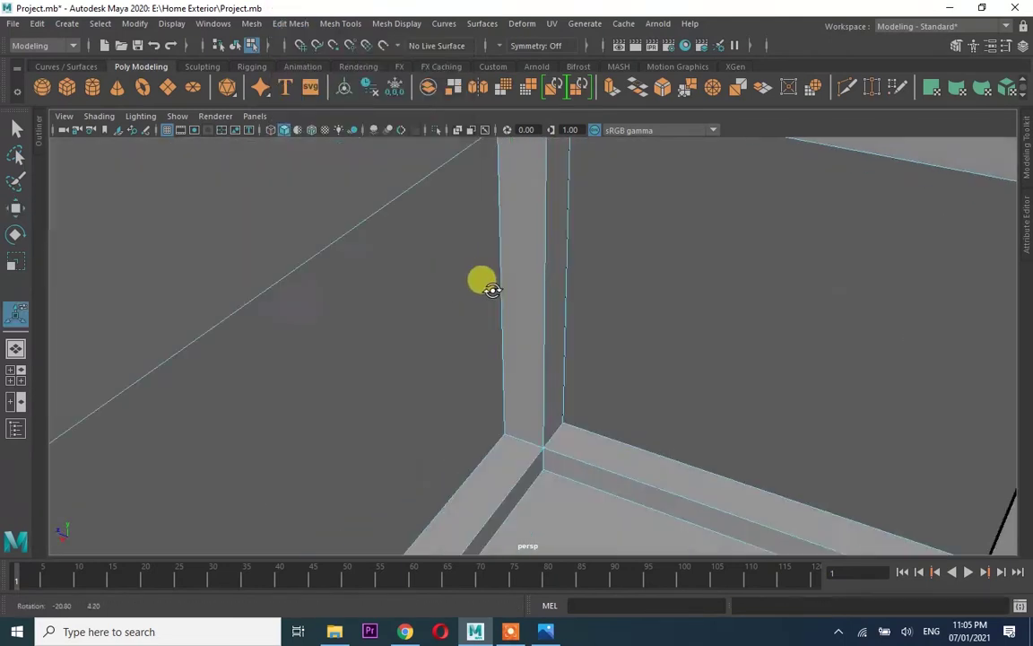
scroll(492, 288, down, 10)
alt+drag(599, 376, 576, 319)
Return to object mode, select the upper-floor box and frame it
key(q)
key(F8)
alt+drag(687, 271, 549, 323)
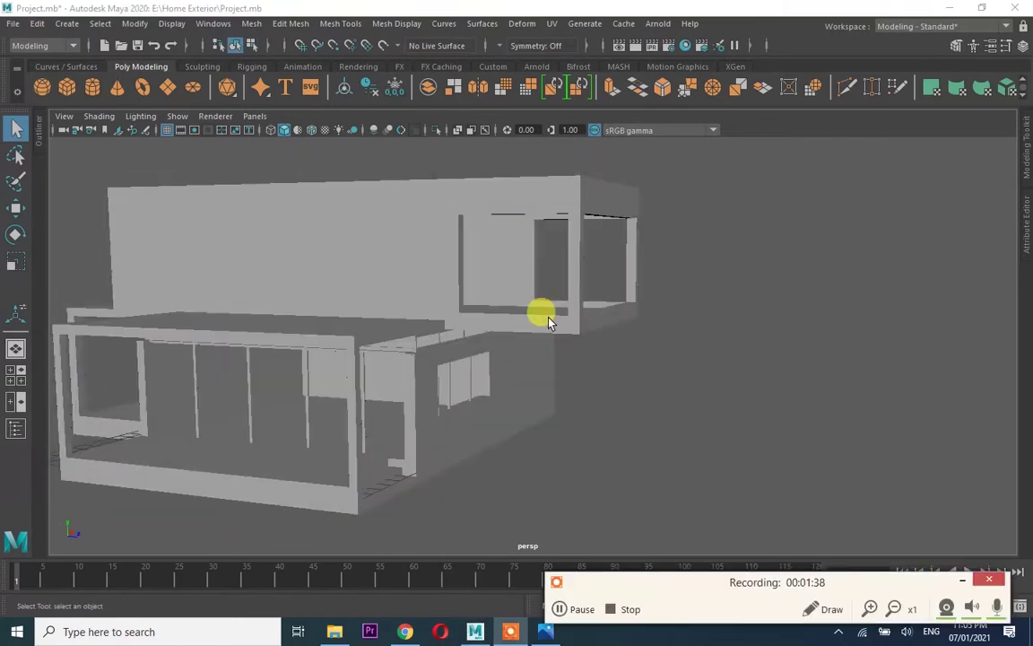
click(549, 323)
key(f)
click(341, 23)
click(473, 133)
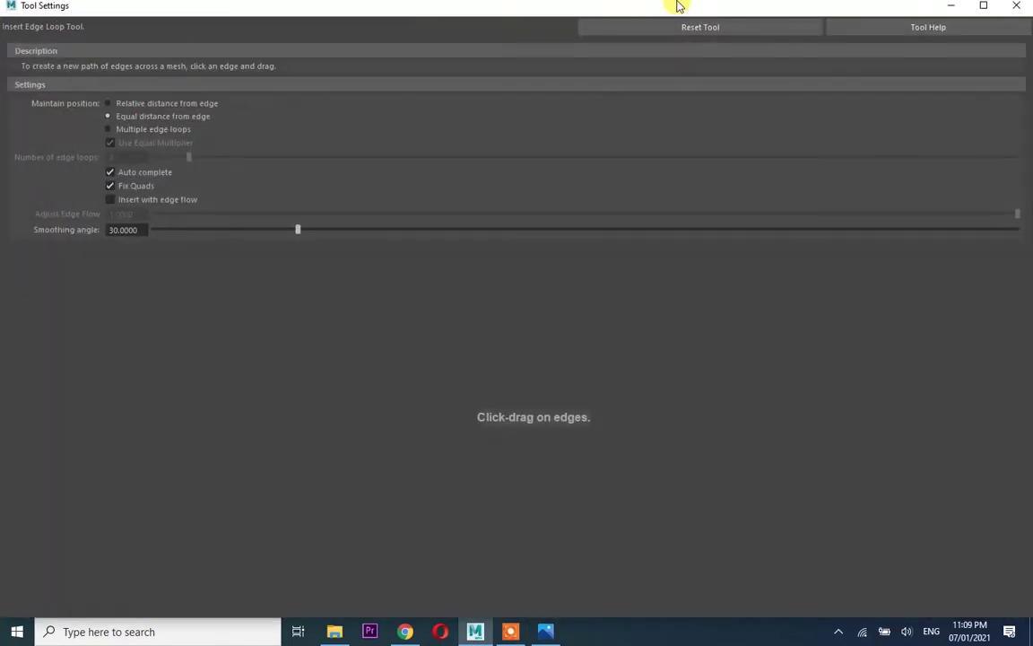
Insert an edge loop on the front wall and slide it left
key(q)
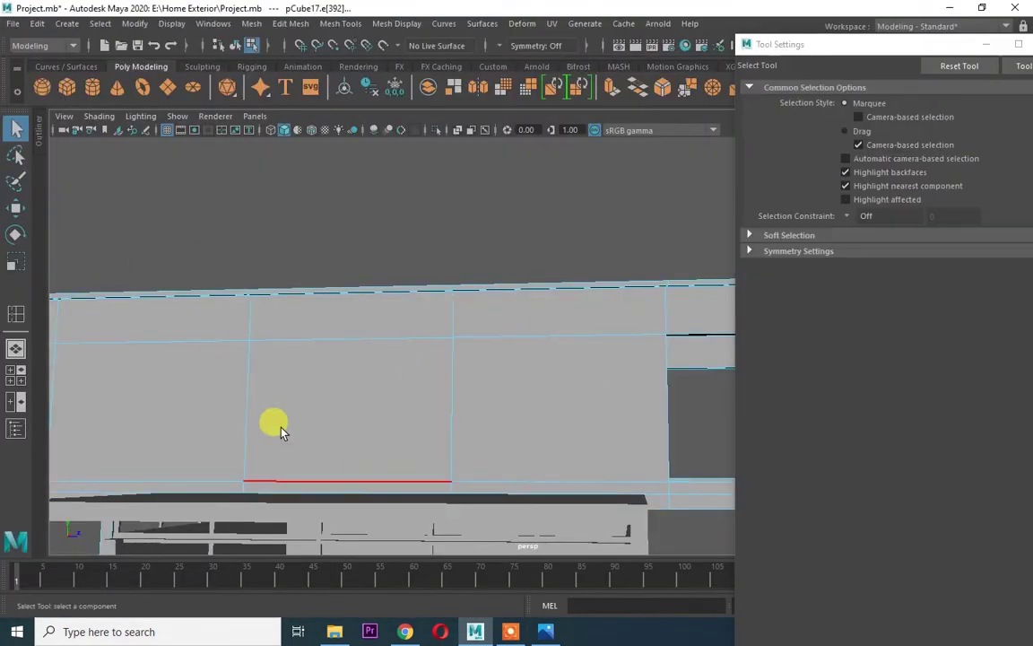
scroll(437, 388, down, 3)
click(399, 417)
key(w)
scroll(601, 471, down, 2)
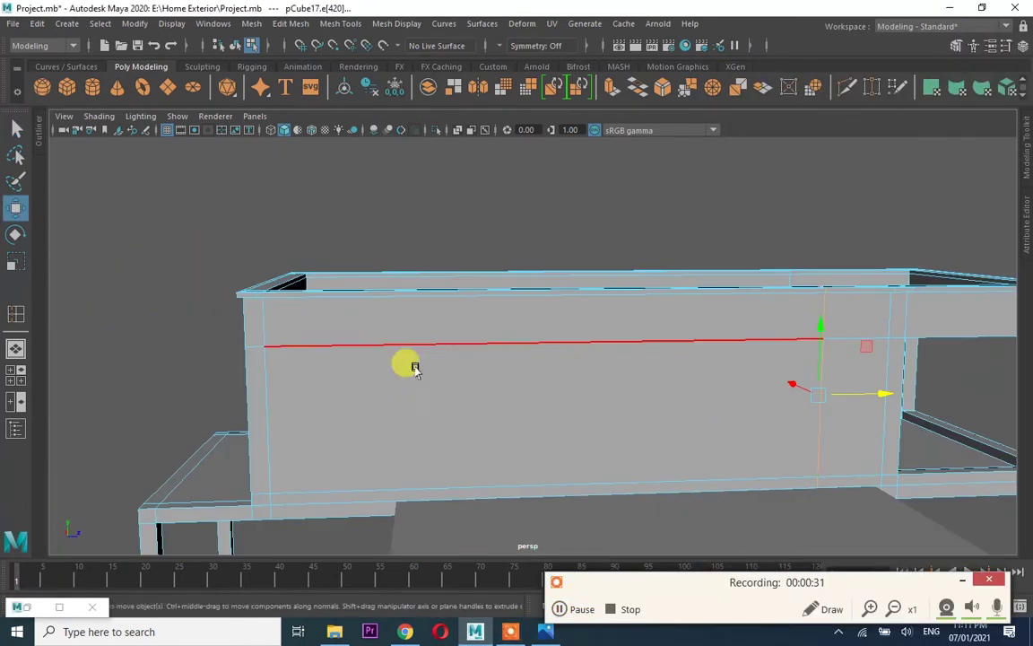
click(340, 23)
click(355, 132)
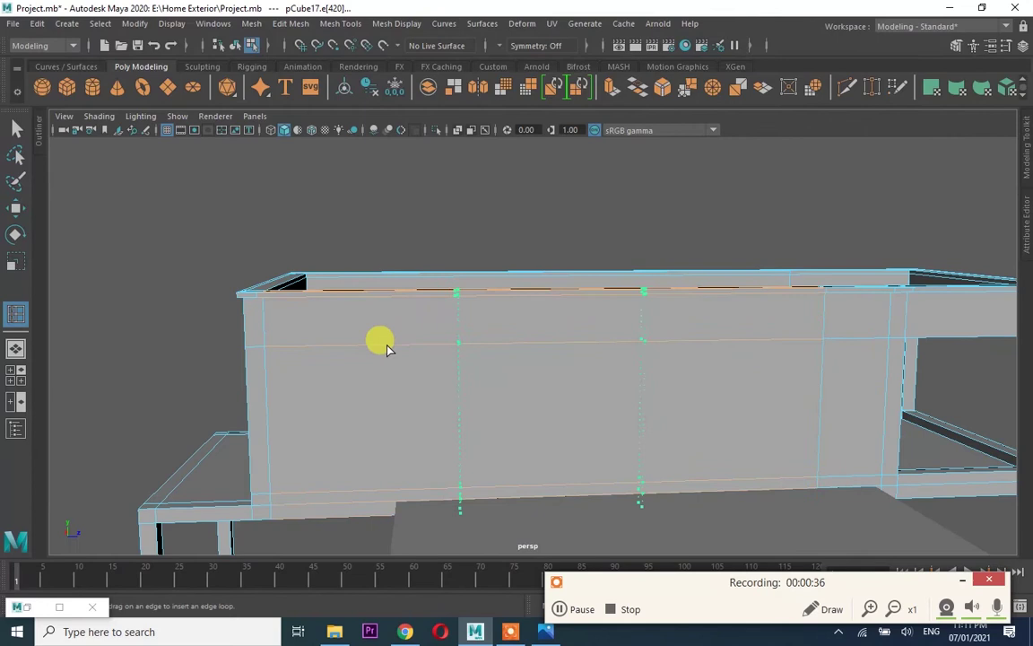
click(603, 370)
key(w)
drag(616, 405, 509, 411)
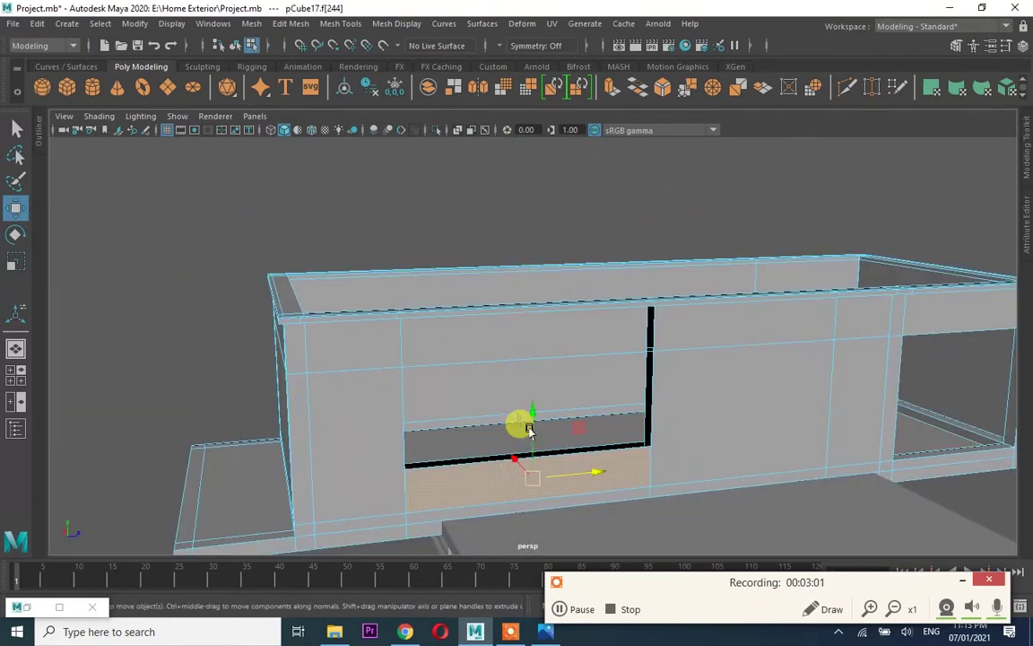
In edge mode, set Insert Edge Loop to Equal distance from edge
right_drag(513, 254, 514, 227)
click(473, 377)
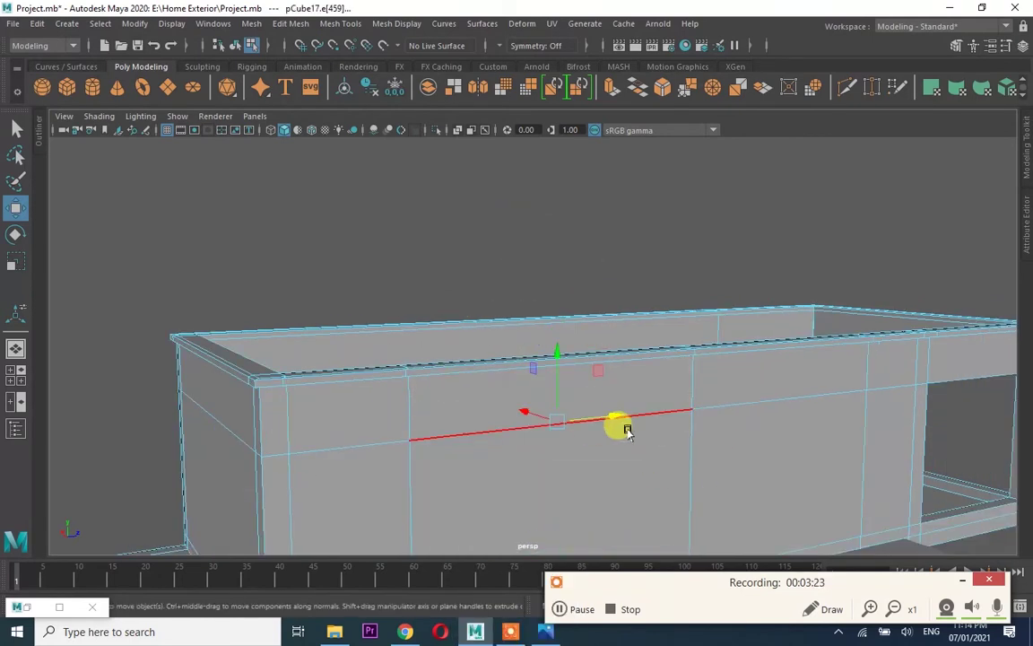
click(340, 24)
click(363, 126)
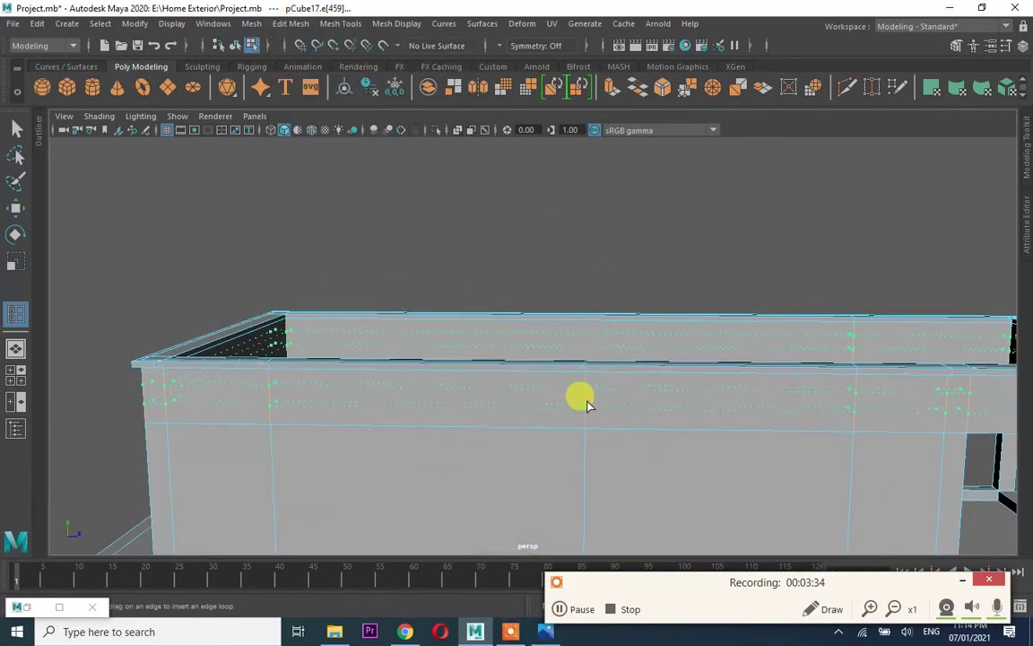
click(340, 24)
click(472, 127)
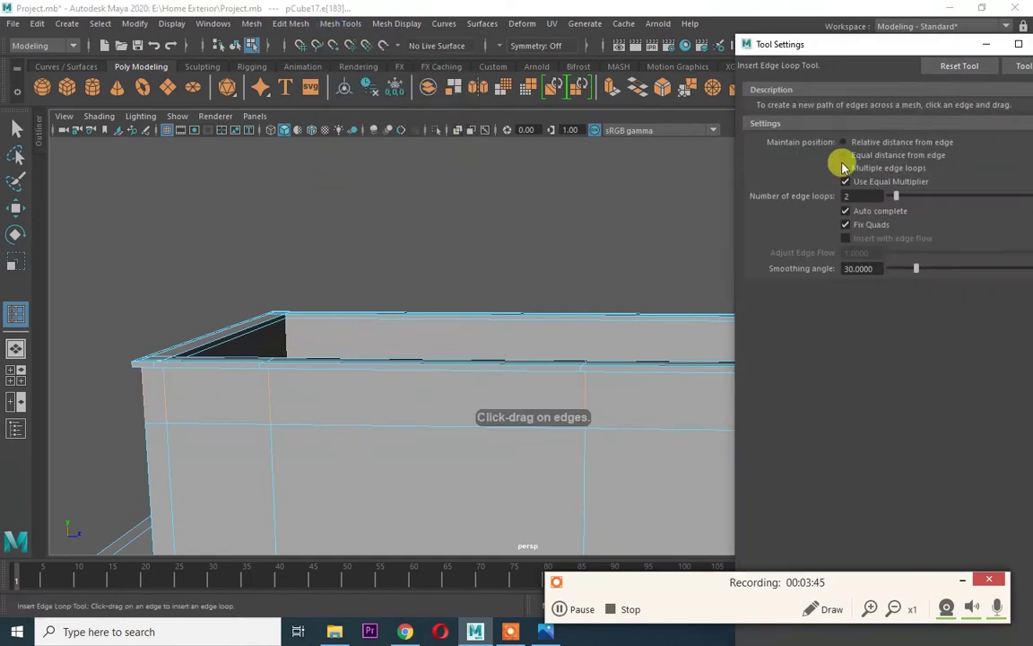
click(843, 155)
Select a face on the side wall and zoom in closely on it
mouse_move(583, 394)
alt+mouse_down()
mouse_move(546, 408)
mouse_move(445, 353)
alt+mouse_up()
key(q)
right_drag(361, 254, 359, 307)
click(363, 269)
mouse_move(358, 281)
alt+mouse_down()
mouse_move(318, 326)
mouse_move(388, 336)
mouse_move(328, 322)
mouse_move(318, 404)
mouse_move(357, 323)
alt+mouse_up()
alt+middle_drag(357, 323, 293, 349)
mouse_move(293, 349)
alt+right_down()
mouse_move(450, 328)
mouse_move(503, 336)
alt+right_up()
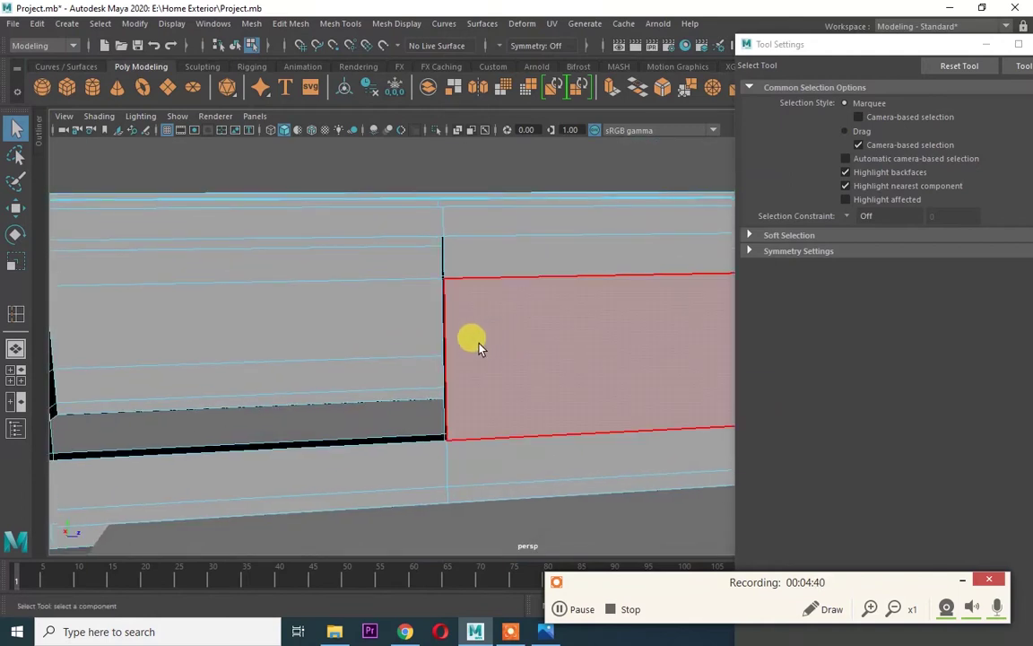
Bridge the first edge pairs beside the side-wall opening
shift+click(444, 343)
click(290, 23)
click(309, 88)
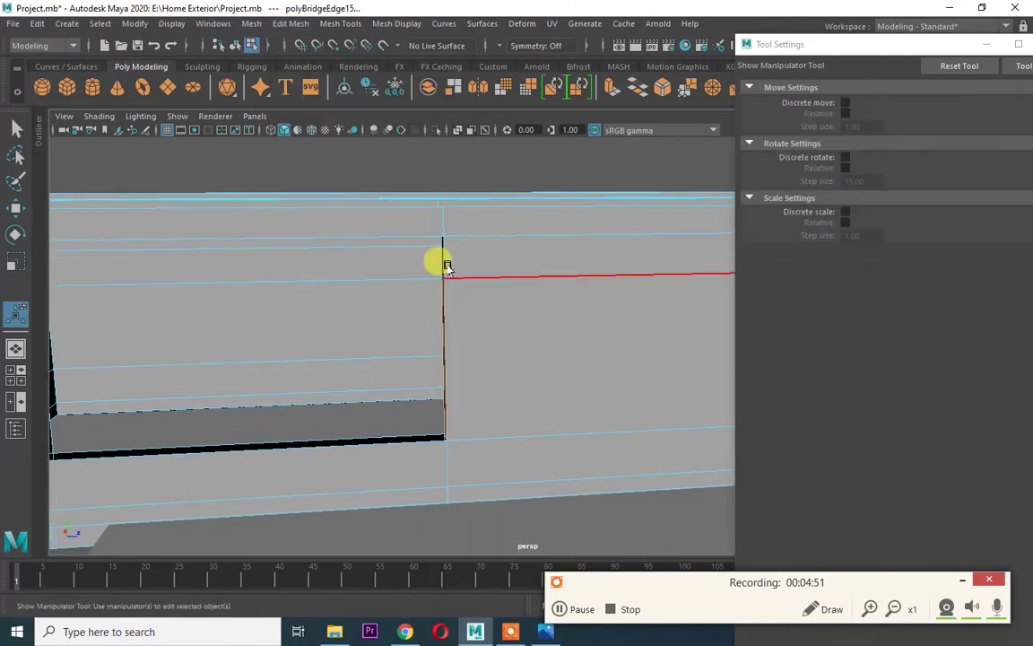
click(291, 23)
click(309, 88)
alt+drag(508, 282, 270, 9)
key(g)
Bridge another wall gap and the beam gap, repeating with G
alt+drag(334, 174, 345, 255)
click(344, 86)
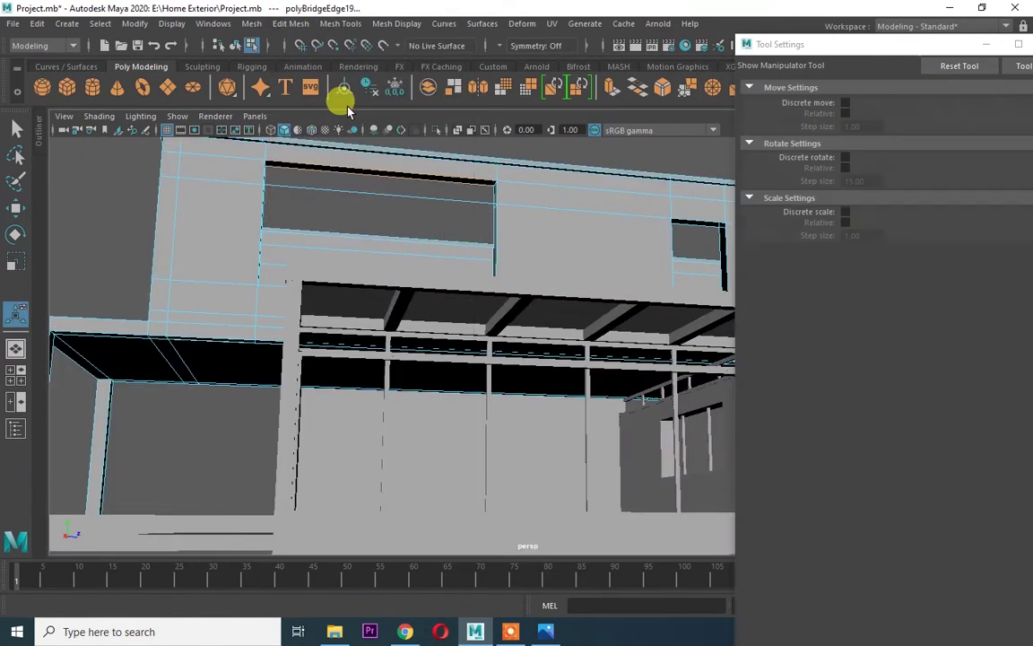
scroll(339, 231, up, 5)
mouse_move(339, 231)
alt+mouse_down()
mouse_move(250, 254)
mouse_move(368, 295)
mouse_move(471, 281)
mouse_move(471, 357)
alt+mouse_up()
key(g)
Bridge the top edges across the side-wall opening
click(473, 281)
click(291, 23)
click(303, 74)
click(291, 23)
click(306, 89)
click(399, 141)
click(290, 23)
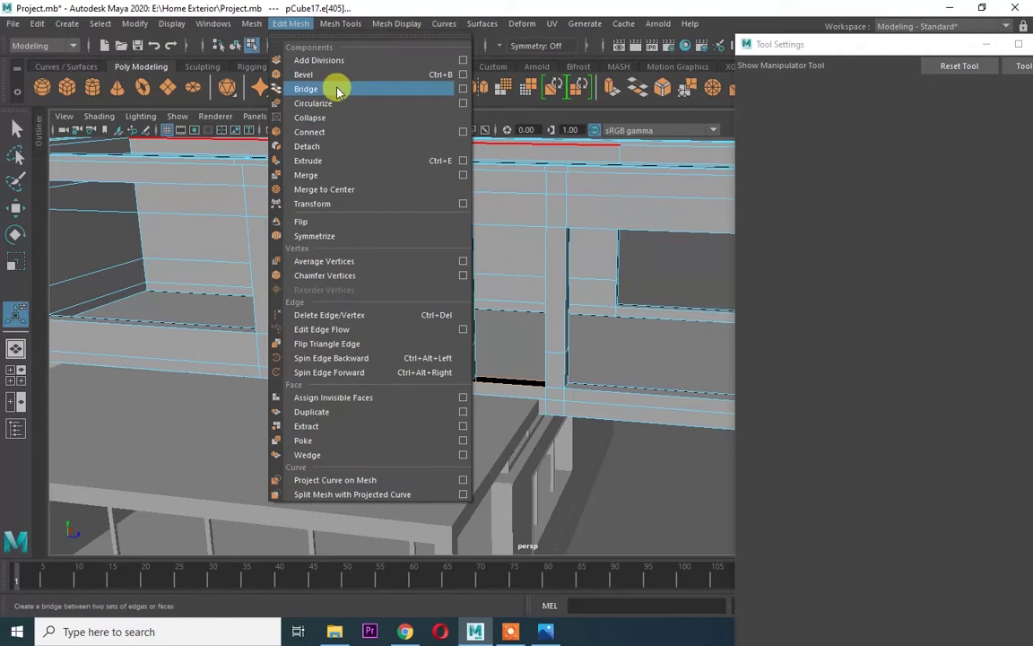
click(306, 89)
Bridge the last gap, then return to object mode and view the whole house
alt+drag(377, 269, 441, 333)
click(369, 199)
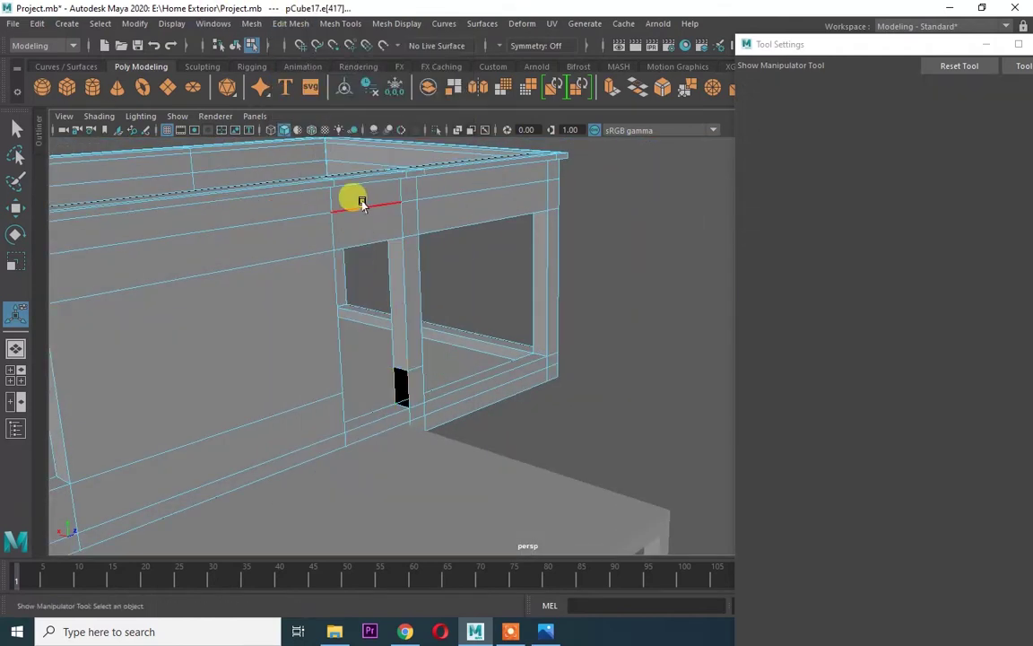
click(291, 23)
click(305, 89)
scroll(415, 341, down, 5)
alt+drag(498, 399, 454, 352)
key(F8)
key(q)
mouse_move(380, 380)
alt+mouse_down()
mouse_move(445, 350)
mouse_move(406, 342)
mouse_move(419, 352)
mouse_move(519, 358)
mouse_move(508, 358)
mouse_move(516, 390)
alt+mouse_up()
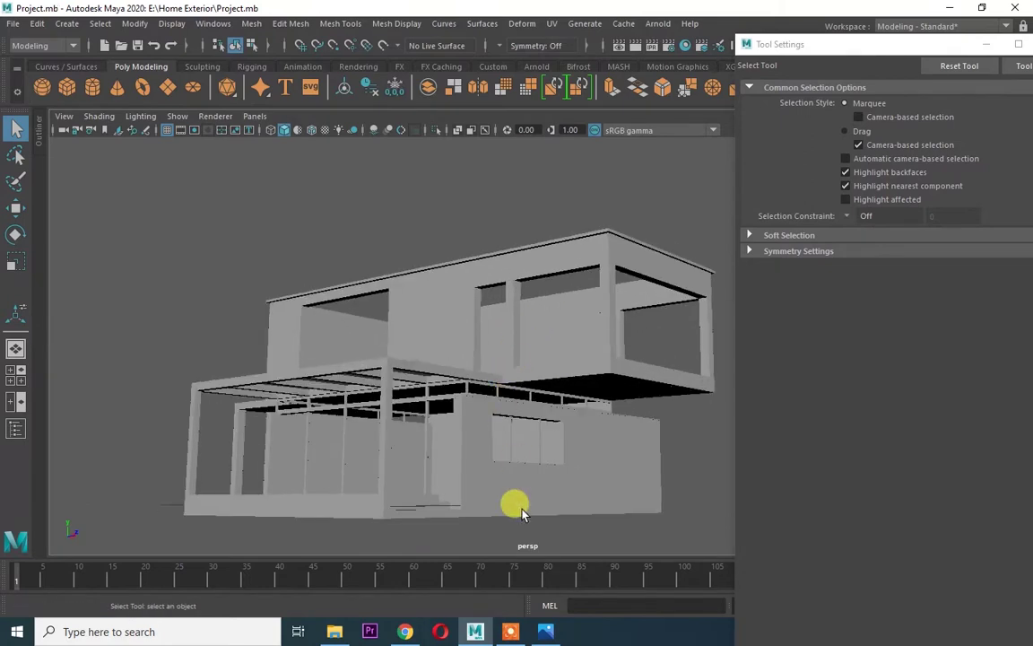
Select the ground-floor window wall and switch to editing its vertices
key(alt+Tab)
key(alt+Tab)
key(alt+Tab)
key(alt+Tab)
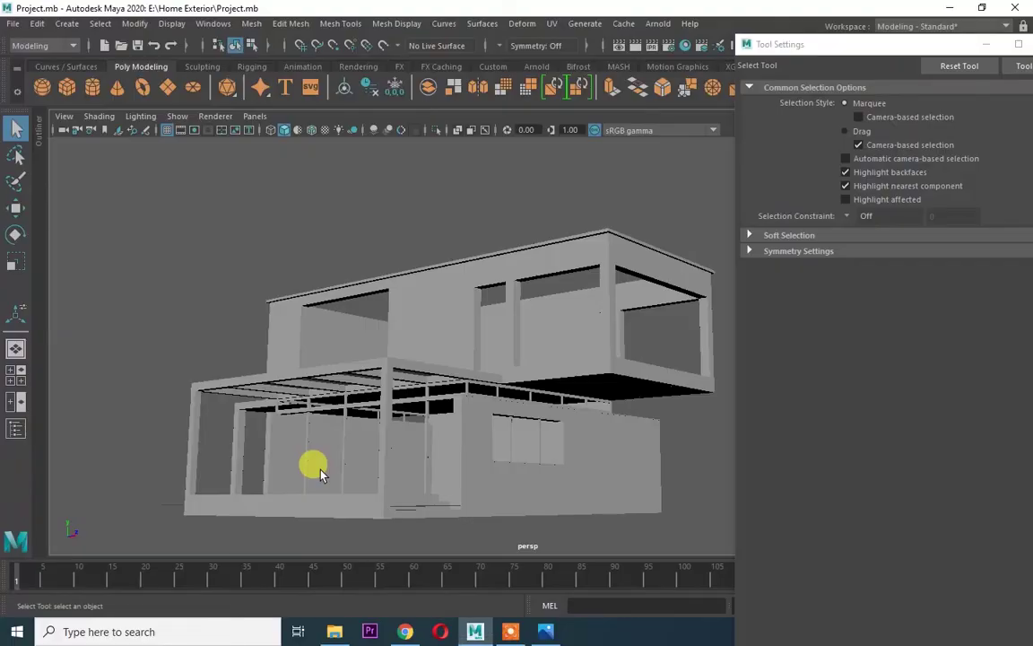
click(549, 478)
key(f)
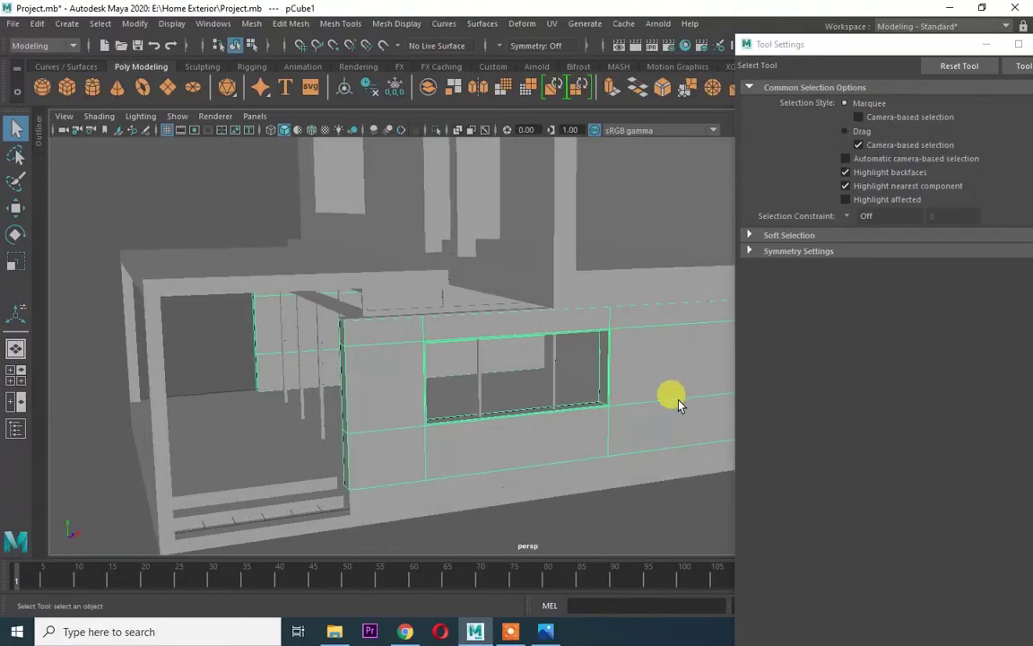
alt+drag(677, 400, 502, 408)
right_click(438, 249)
alt+right_drag(438, 250, 530, 368)
Select a row of the window wall's vertices and move them to fit the opening
key(space)
key(space)
key(space)
key(space)
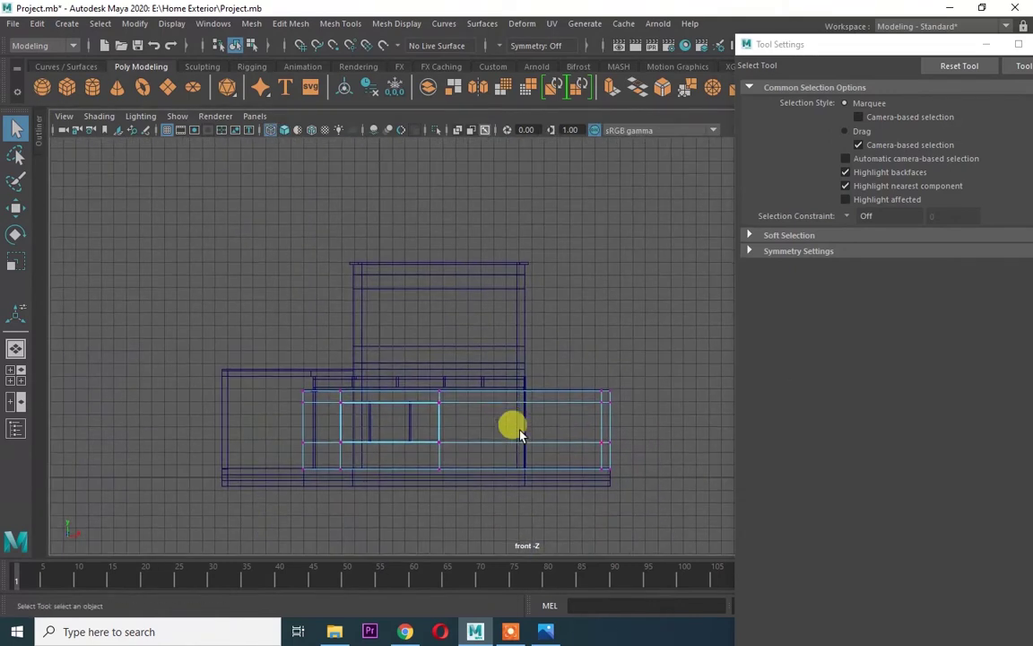
key(space)
key(space)
key(5)
key(w)
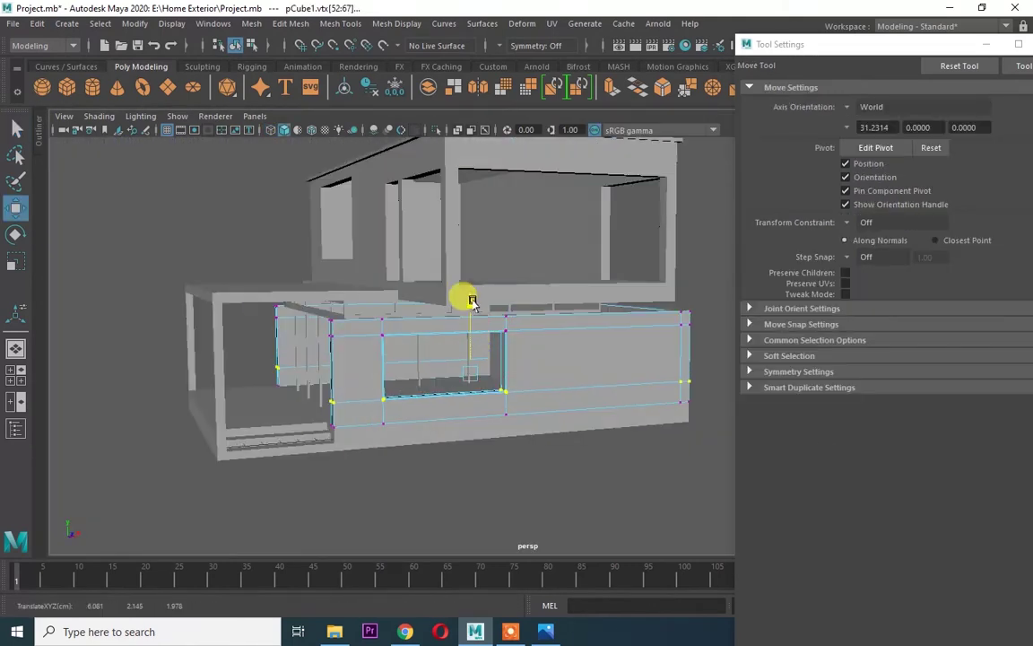
key(space)
drag(507, 387, 439, 525)
key(space)
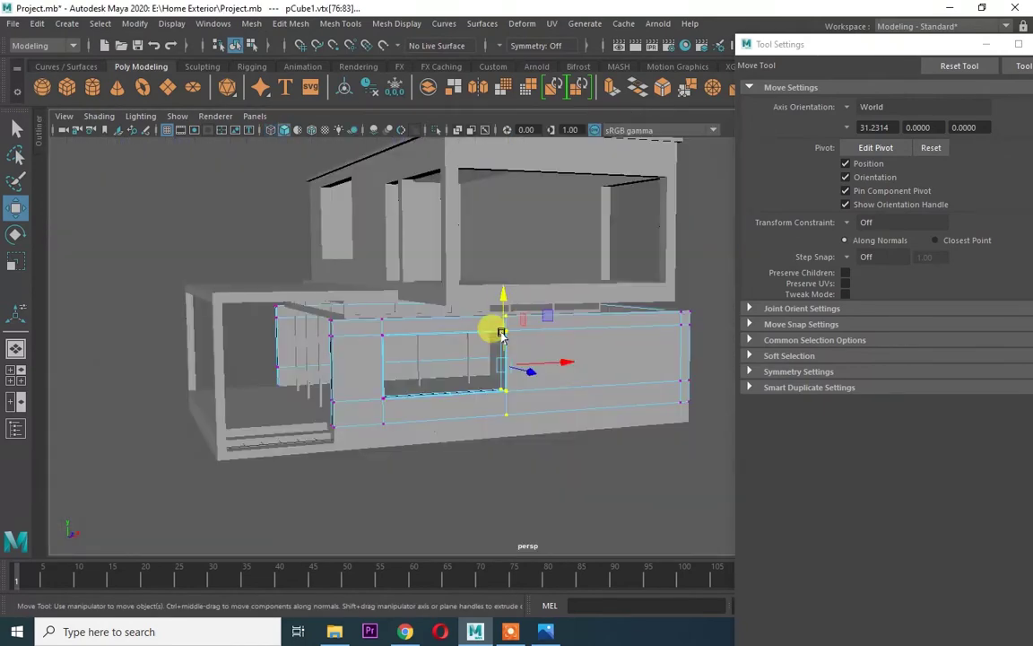
mouse_move(564, 361)
alt+mouse_down()
mouse_move(492, 376)
mouse_move(311, 372)
mouse_move(538, 456)
mouse_move(418, 367)
alt+mouse_up()
key(alt+Tab)
Move the base vertices of posts pCube33 and pCube35 so they stand inside the window opening
key(F8)
click(418, 367)
key(f)
key(F9)
drag(287, 539, 138, 323)
click(249, 452)
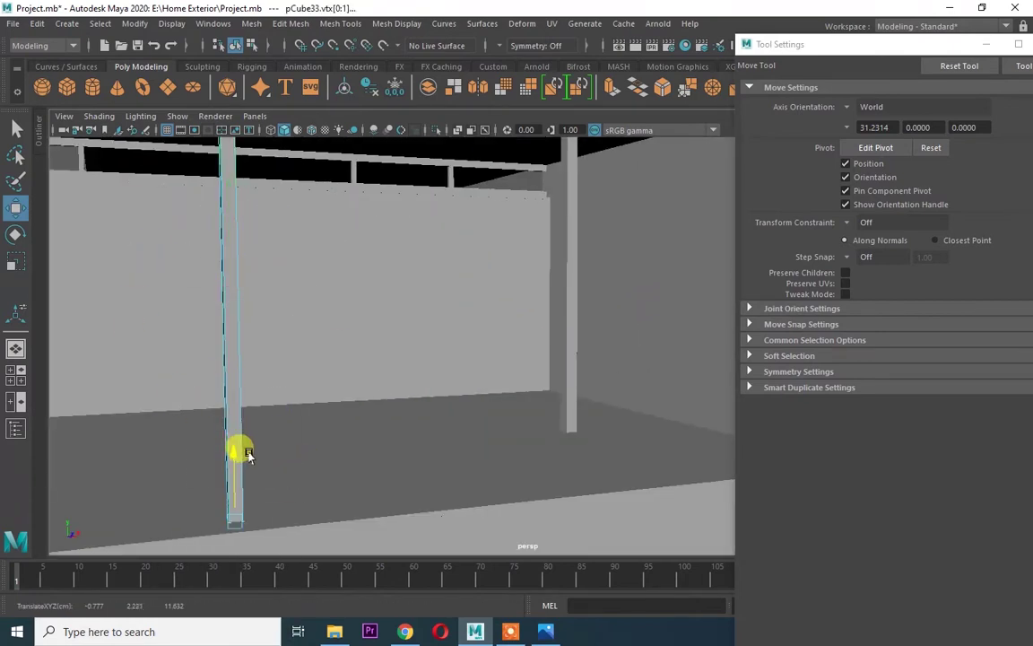
mouse_move(516, 368)
mouse_down()
mouse_move(606, 448)
mouse_move(421, 325)
mouse_move(523, 327)
mouse_up()
key(F8)
key(F8)
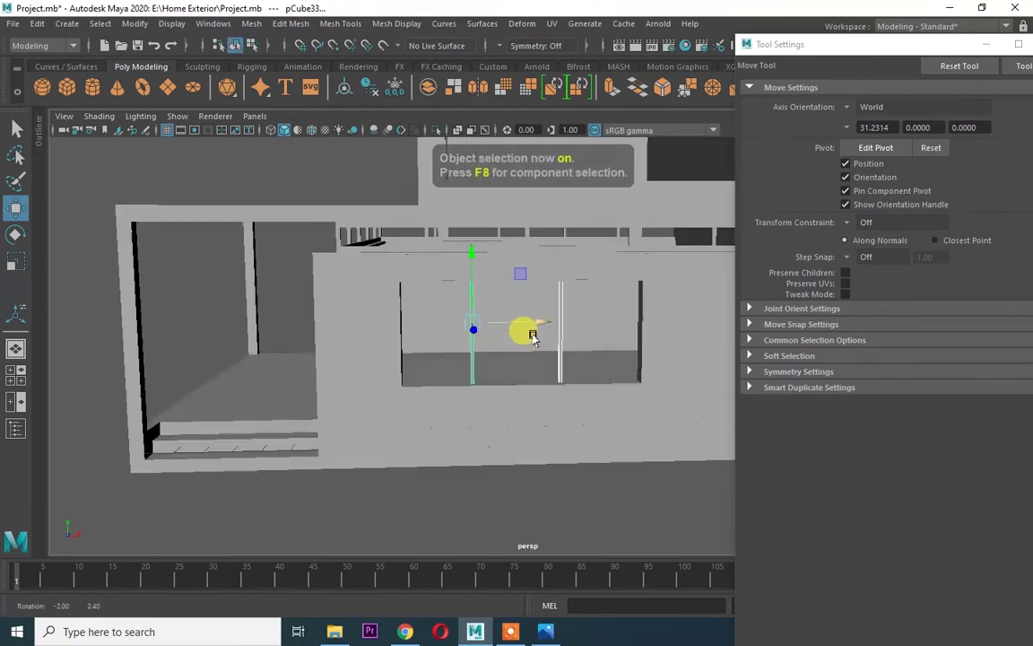
key(space)
key(space)
mouse_move(535, 335)
alt+mouse_down()
mouse_move(634, 411)
mouse_move(590, 358)
mouse_move(600, 370)
alt+mouse_up()
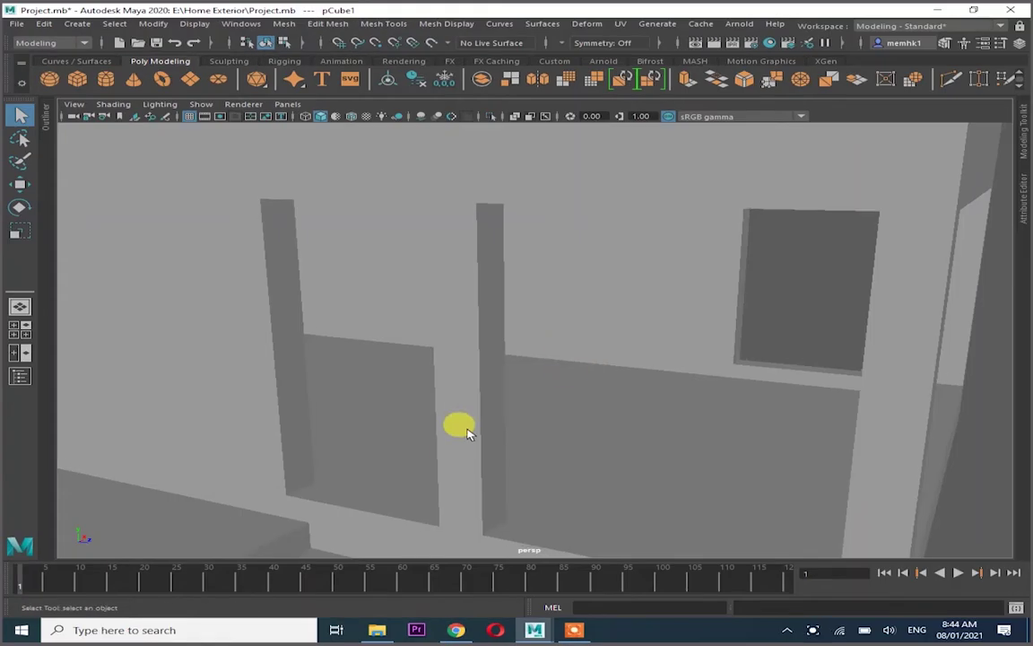
Create a polygon cylinder and rotate it to lie horizontally
click(105, 80)
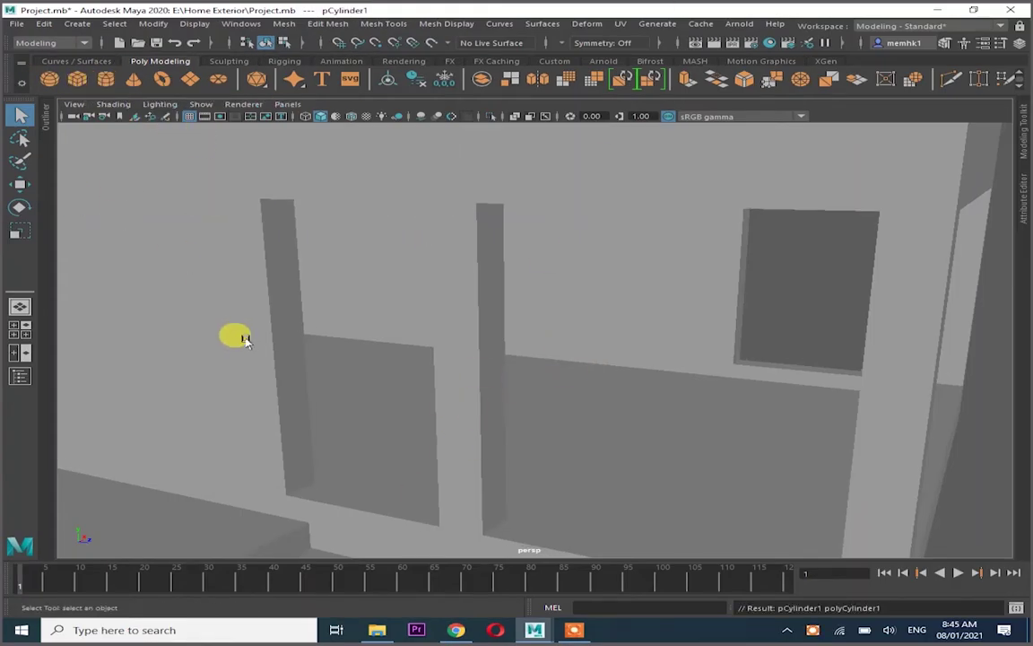
key(w)
scroll(408, 281, down, 5)
key(f)
key(r)
click(1020, 42)
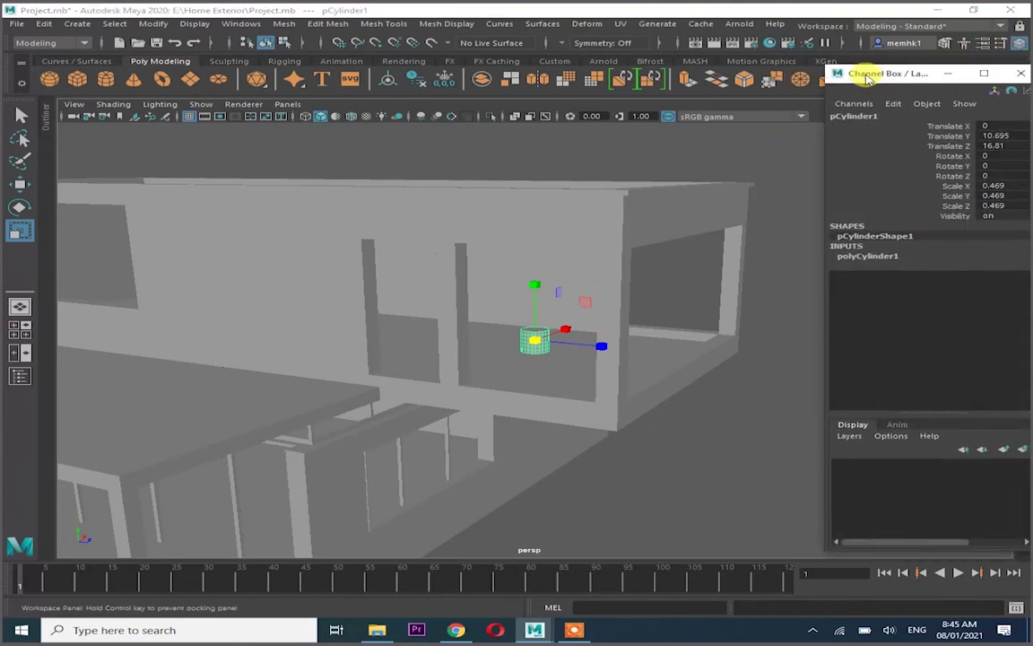
drag(865, 73, 848, 72)
key(e)
drag(556, 296, 599, 302)
Move the cylinder up into the upper-floor balcony opening
key(d)
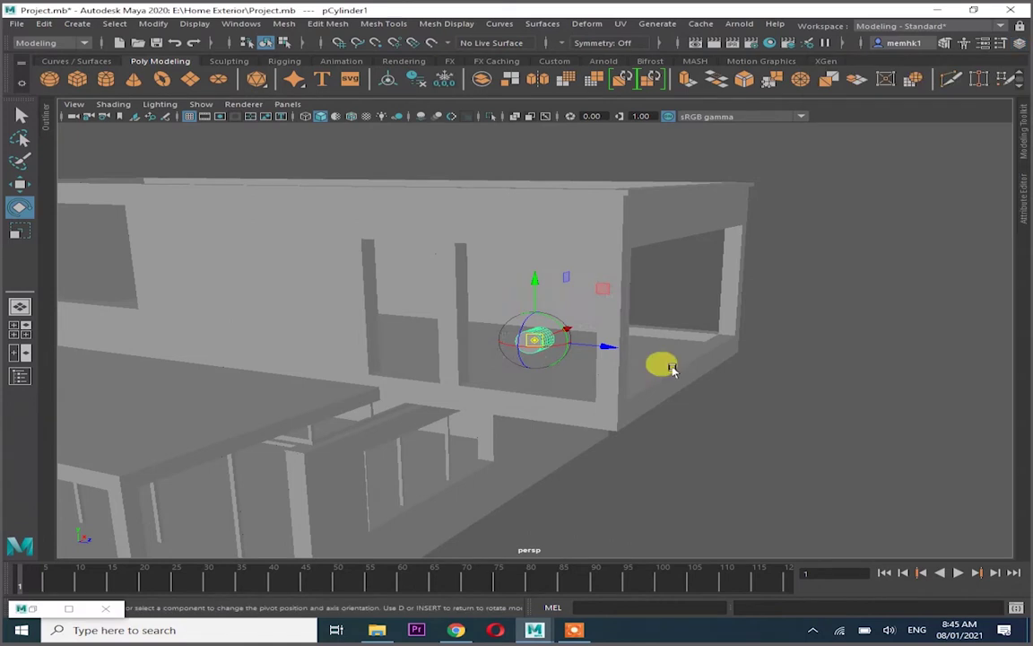
alt+drag(661, 364, 534, 340)
key(w)
key(space)
drag(350, 287, 287, 259)
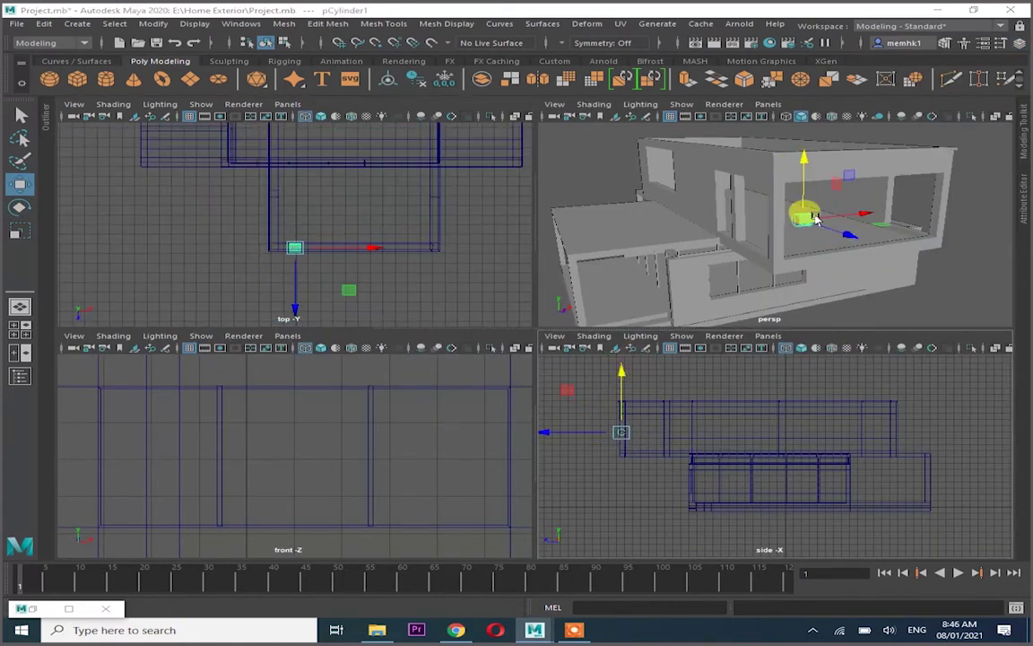
key(space)
alt+drag(814, 218, 554, 381)
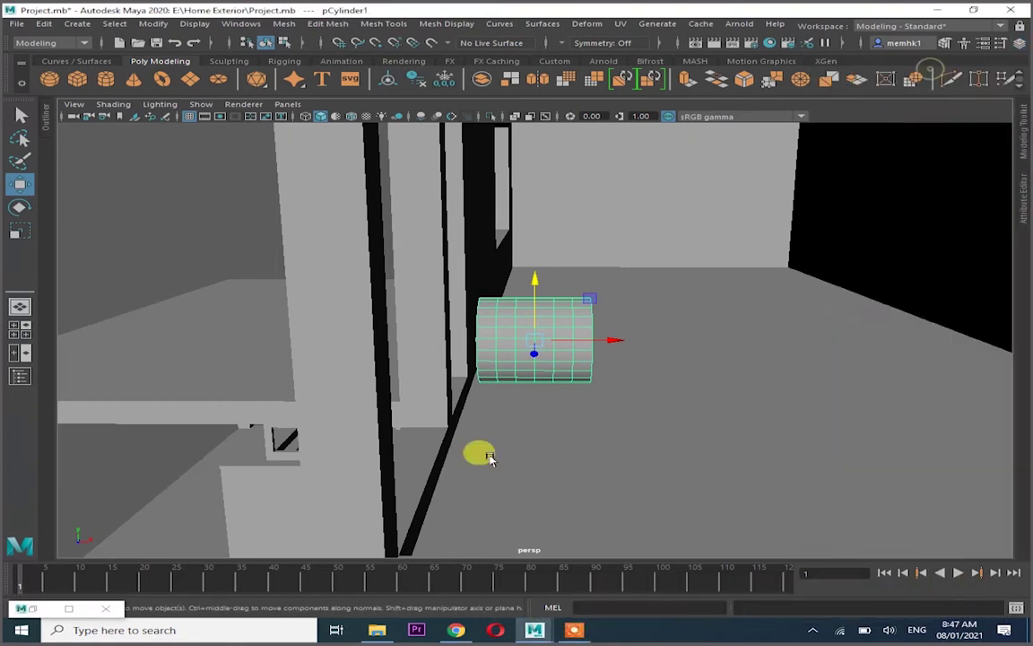
key(space)
Stretch the cylinder to 6.158 long so it spans the upper opening
key(r)
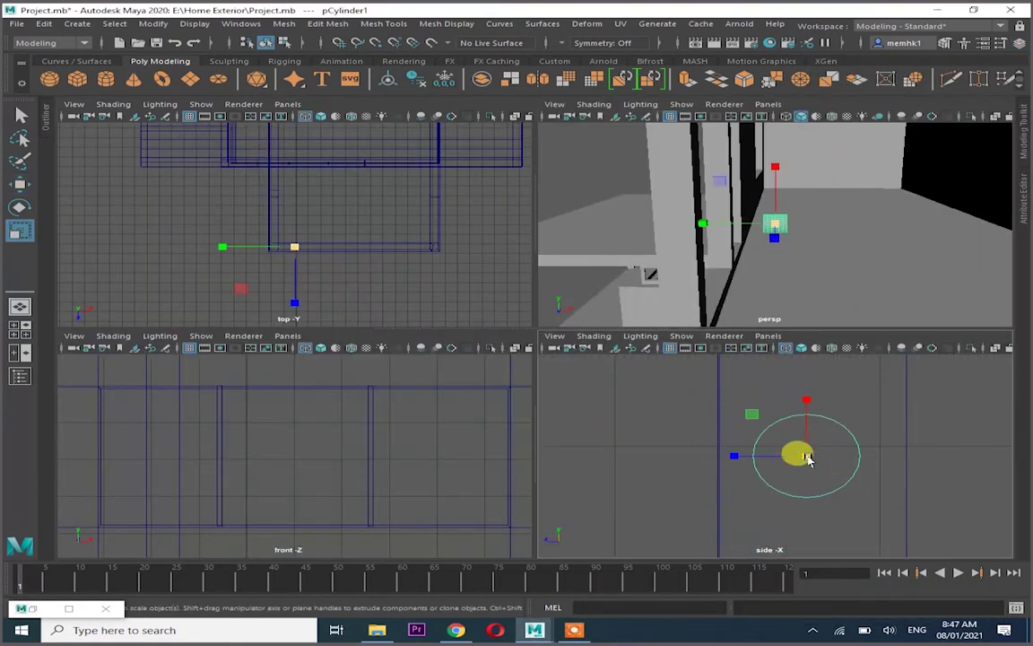
key(w)
key(f)
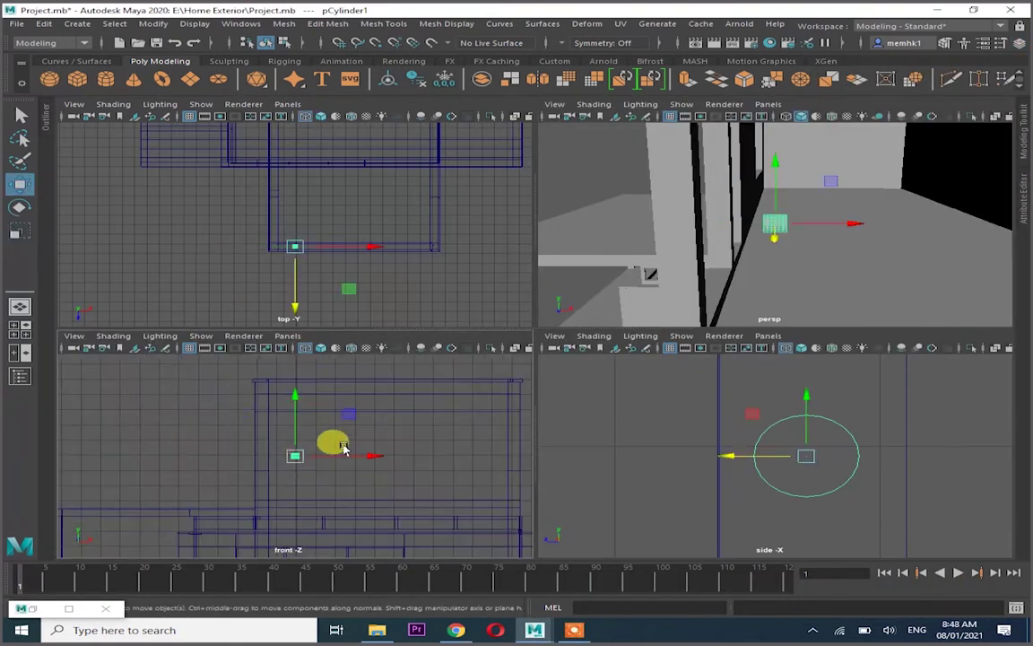
key(r)
drag(461, 457, 300, 454)
drag(461, 457, 310, 457)
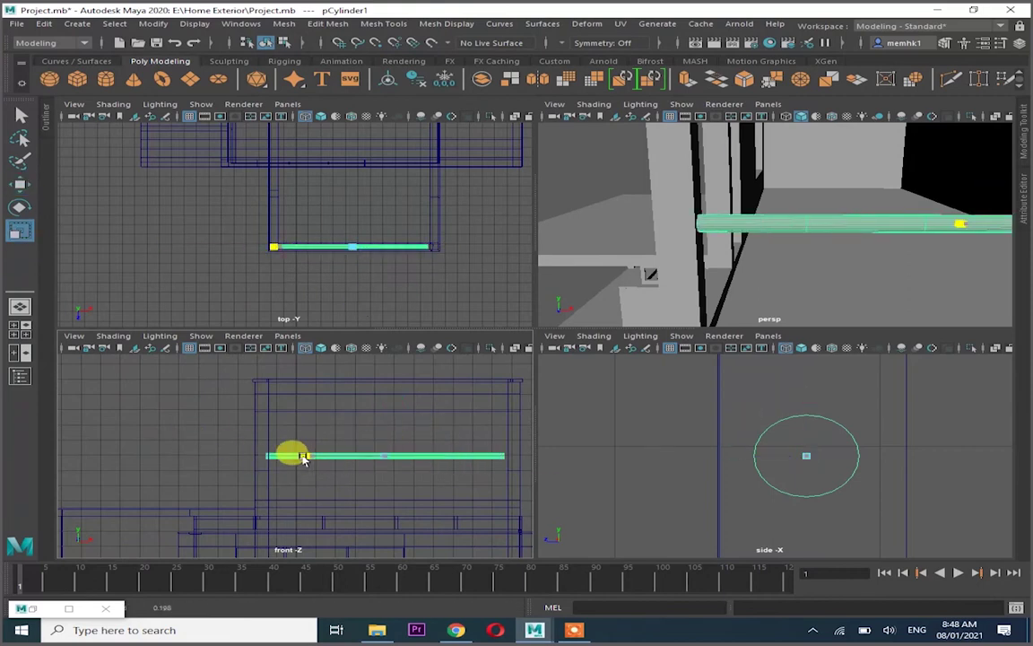
key(w)
drag(458, 457, 462, 457)
key(space)
key(space)
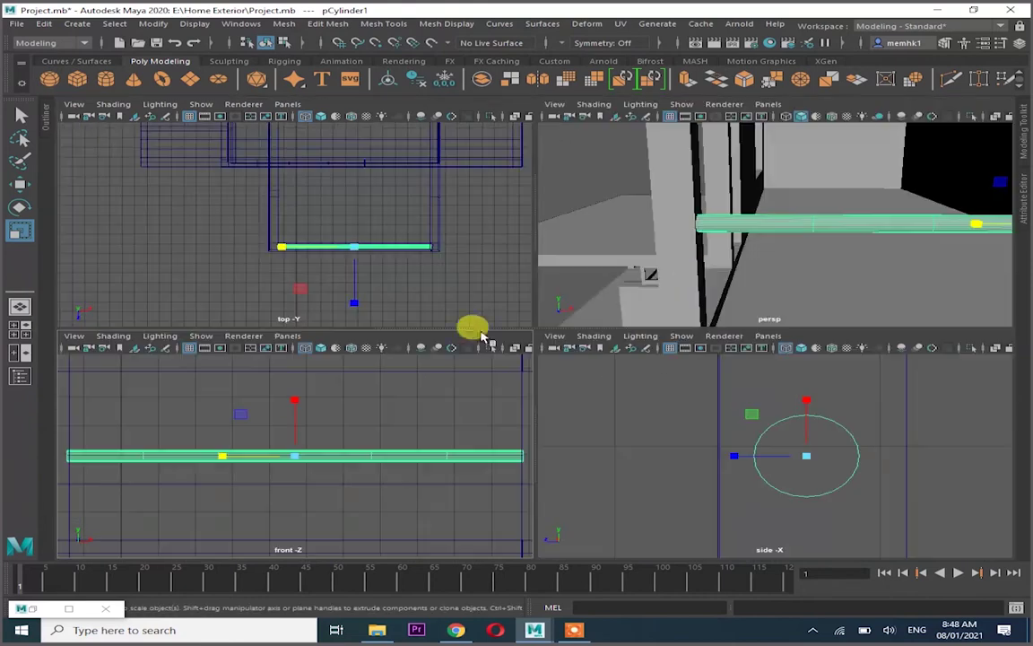
Make the railing rod thicker and select it again
key(space)
key(a)
mouse_move(657, 323)
alt+mouse_down()
mouse_move(612, 310)
mouse_move(694, 352)
alt+mouse_up()
key(space)
click(788, 444)
drag(805, 401, 589, 351)
key(space)
scroll(755, 380, up, 5)
click(734, 325)
Set the rod's Rotate X to 90, move it to the side opening, and shorten it to 2.375
key(ctrl+a)
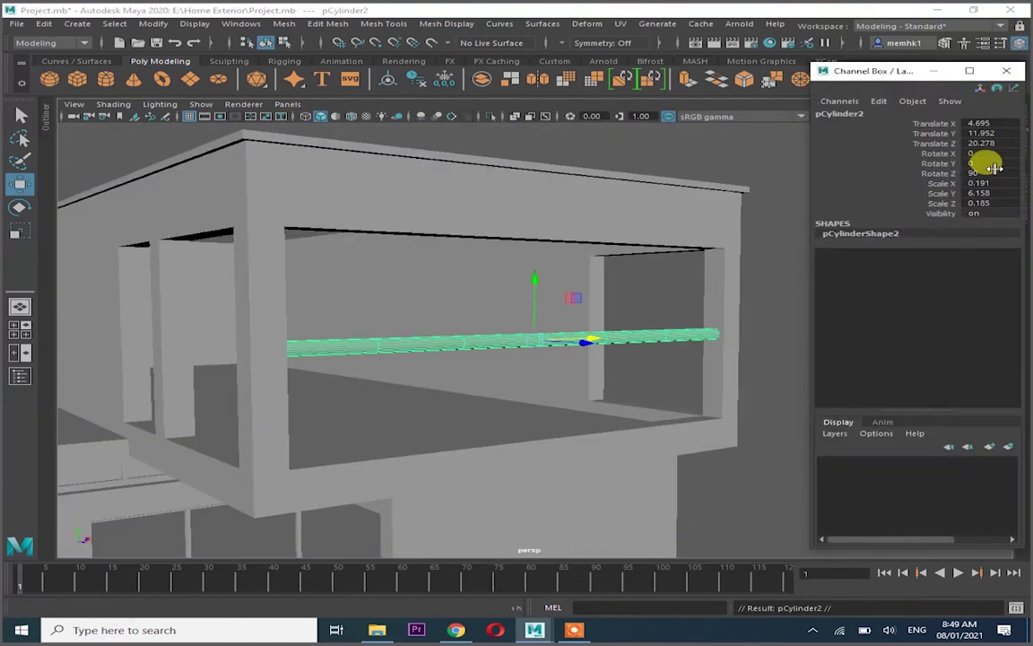
click(987, 154)
text(90)
key(Return)
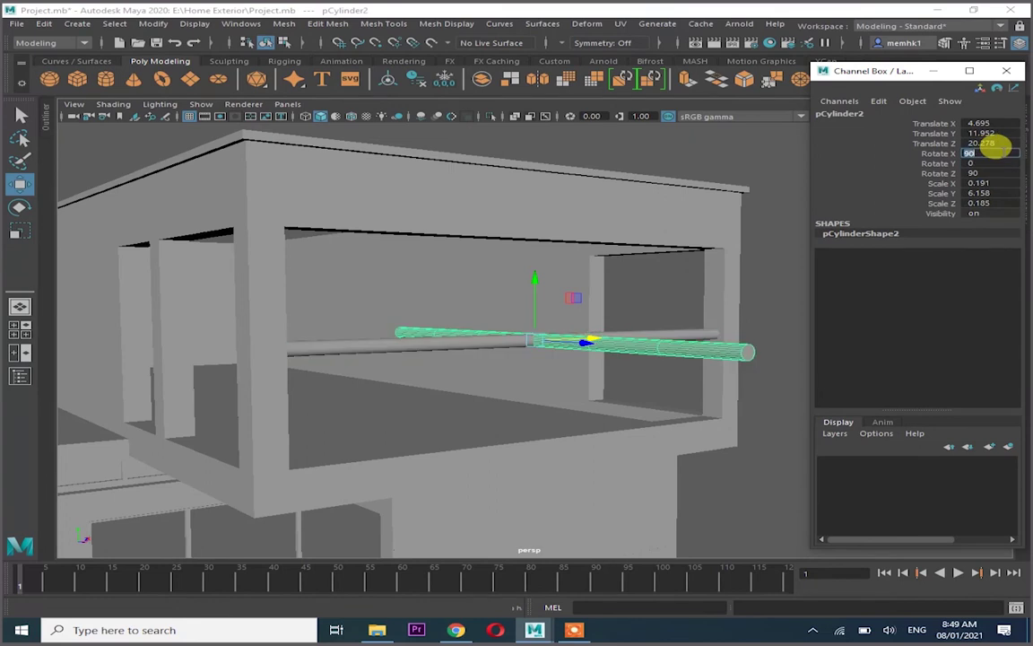
mouse_move(584, 330)
alt+mouse_down()
mouse_move(553, 341)
mouse_move(295, 330)
mouse_move(682, 346)
mouse_move(603, 363)
mouse_move(569, 318)
mouse_move(490, 341)
alt+mouse_up()
key(r)
key(space)
key(space)
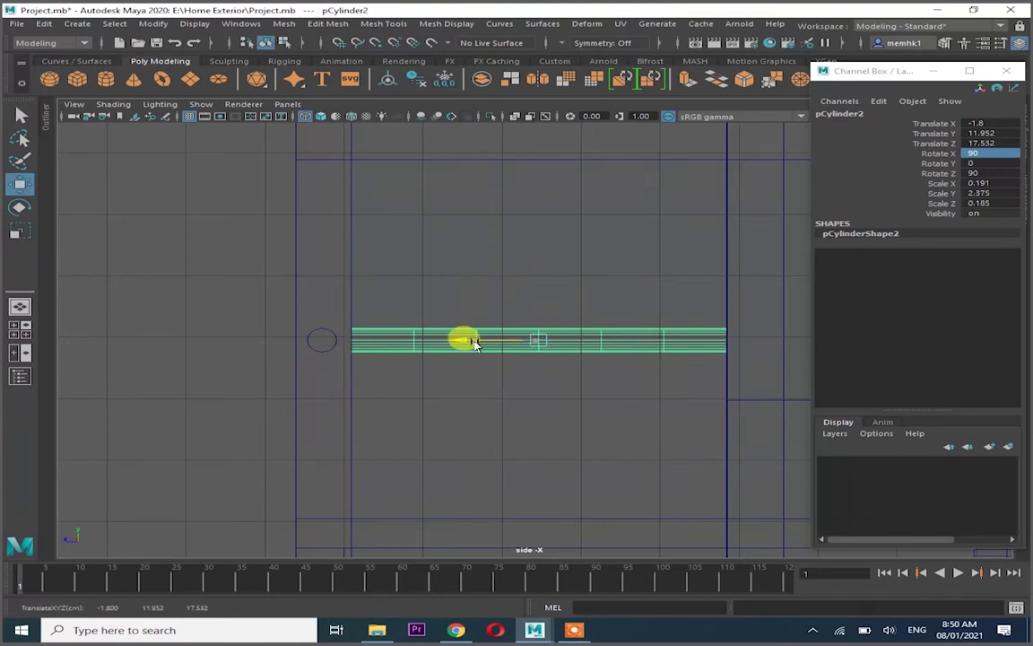
Duplicate the rod as pCylinder3 and move the copy to the wall's far end
key(ctrl+d)
key(w)
key(space)
key(space)
mouse_move(634, 247)
alt+mouse_down()
mouse_move(557, 316)
mouse_move(780, 330)
alt+mouse_up()
key(space)
key(space)
scroll(780, 330, up, 4)
alt+middle_drag(779, 330, 603, 332)
click(536, 479)
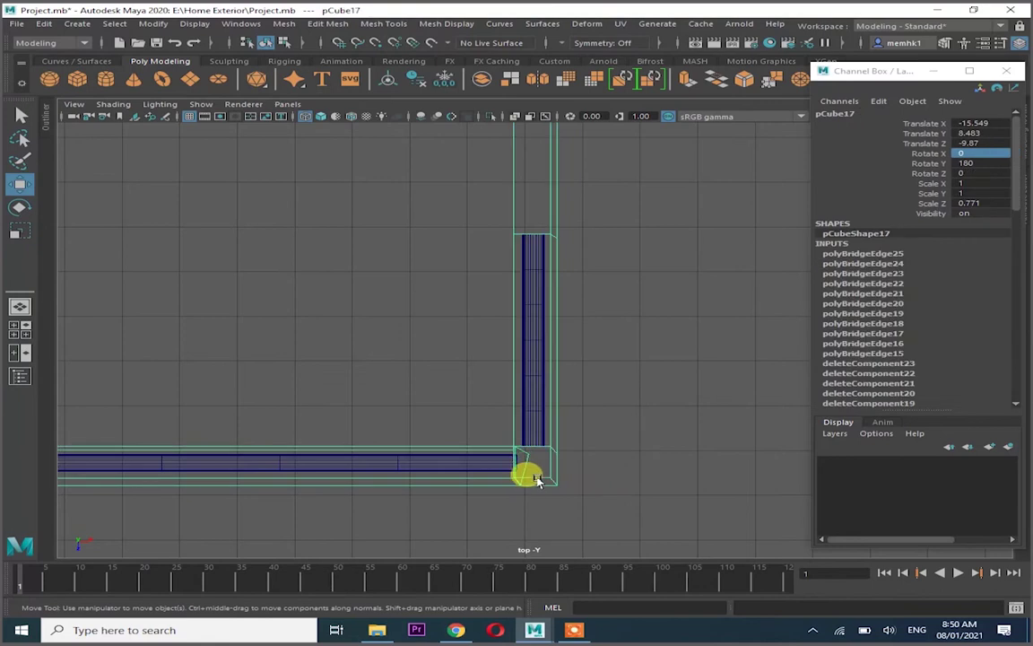
key(space)
key(space)
mouse_move(581, 304)
alt+mouse_down()
mouse_move(422, 334)
mouse_move(550, 274)
mouse_move(480, 300)
mouse_move(530, 270)
alt+mouse_up()
click(550, 273)
Reset the railing cylinder's Z rotation to 0 and scale it into place
click(574, 628)
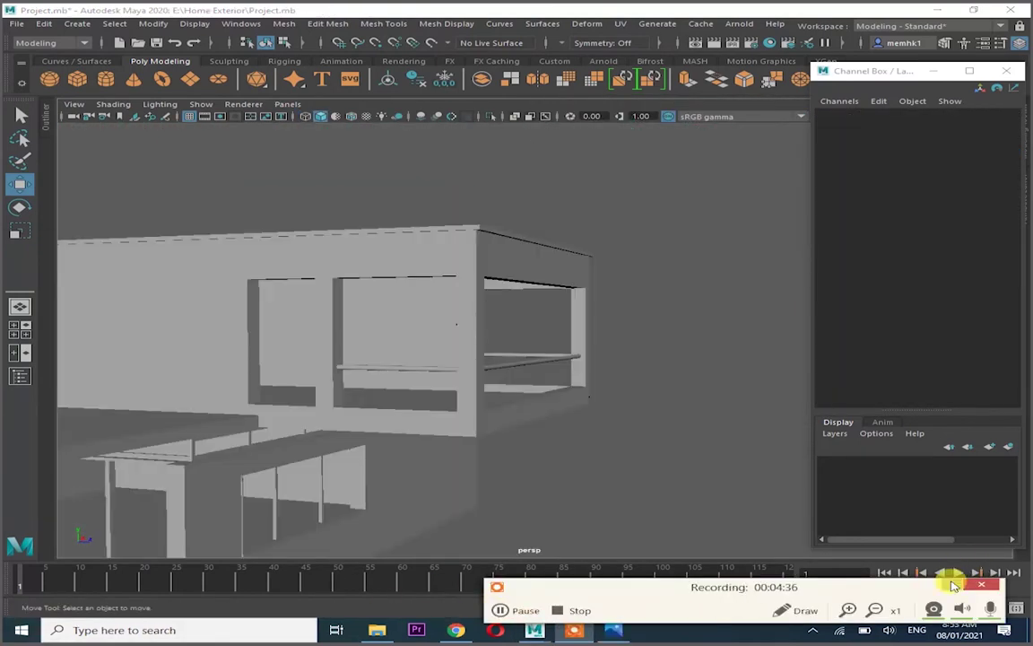
click(401, 366)
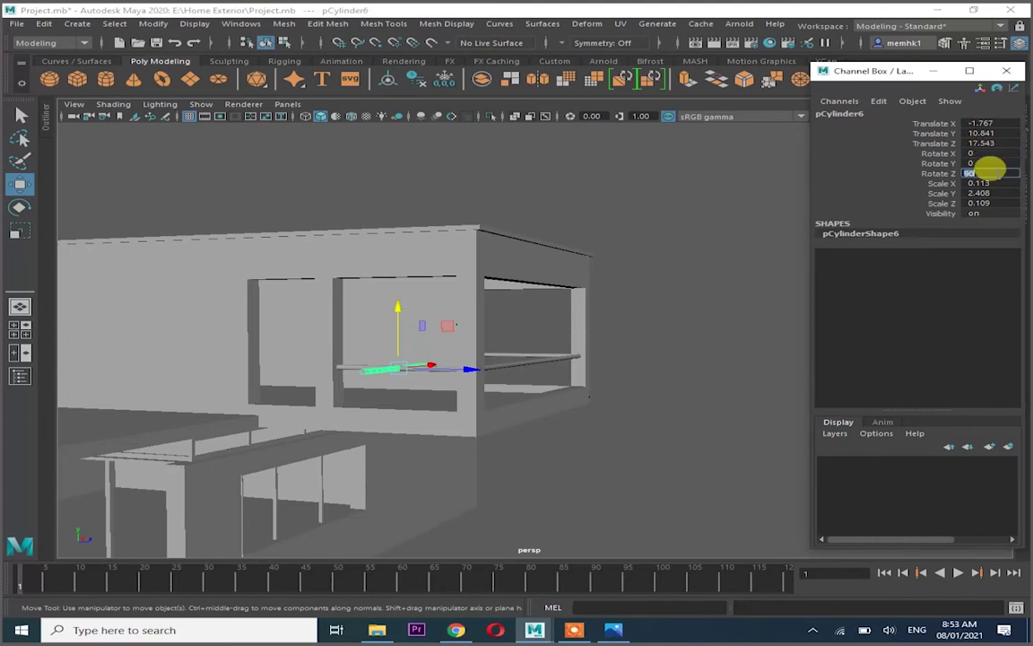
text(0)
key(Return)
key(f)
key(r)
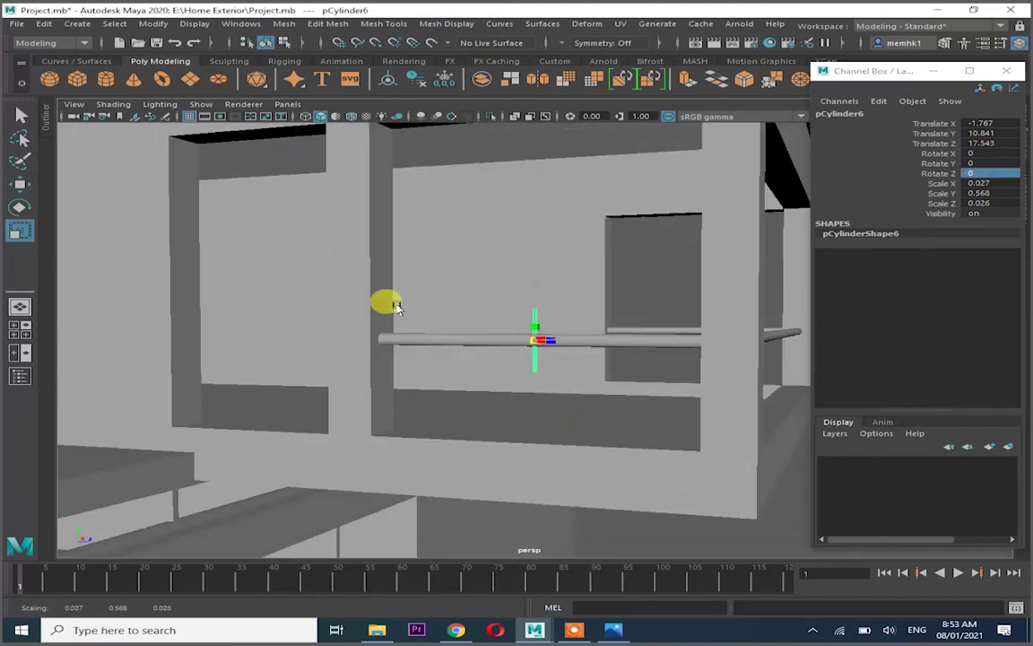
drag(438, 392, 441, 392)
alt+drag(441, 392, 381, 339)
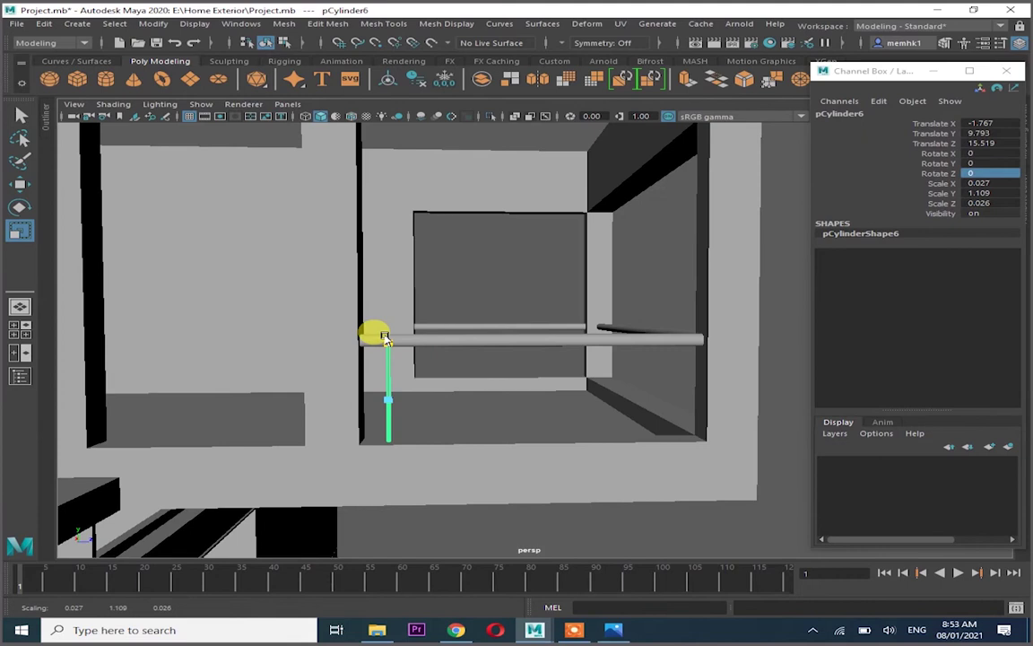
key(space)
key(f)
key(space)
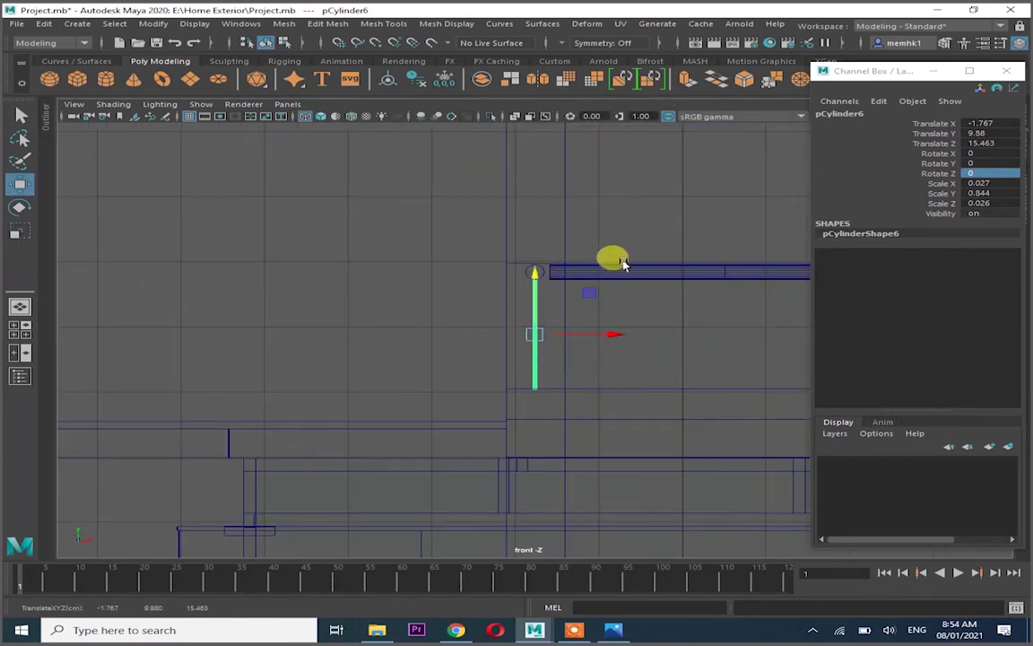
key(space)
key(space)
scroll(565, 277, down, 3)
Duplicate a cylinder post into evenly spaced balusters with Shift+D and group them
click(258, 330)
key(space)
key(space)
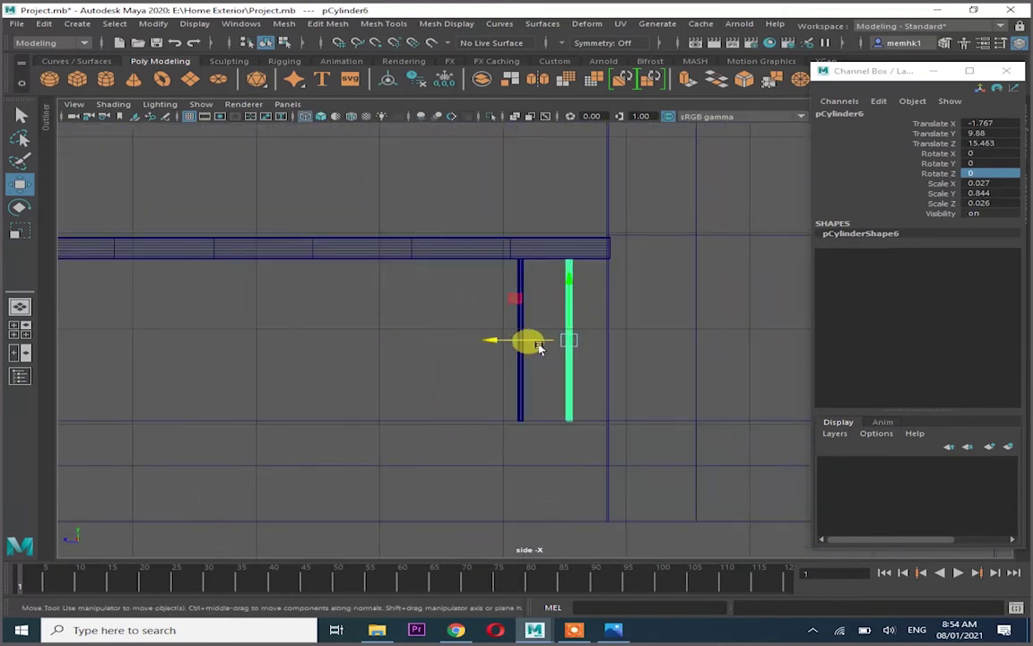
key(shift+d)
key(shift+d)
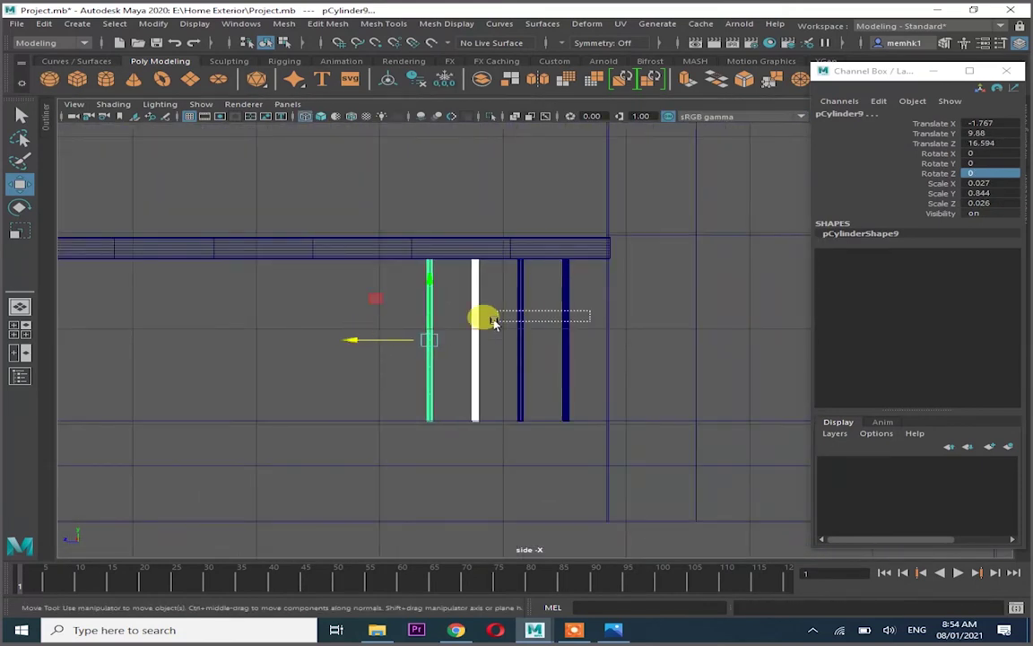
key(shift+d)
key(shift+d)
key(shift+d)
scroll(531, 342, down, 5)
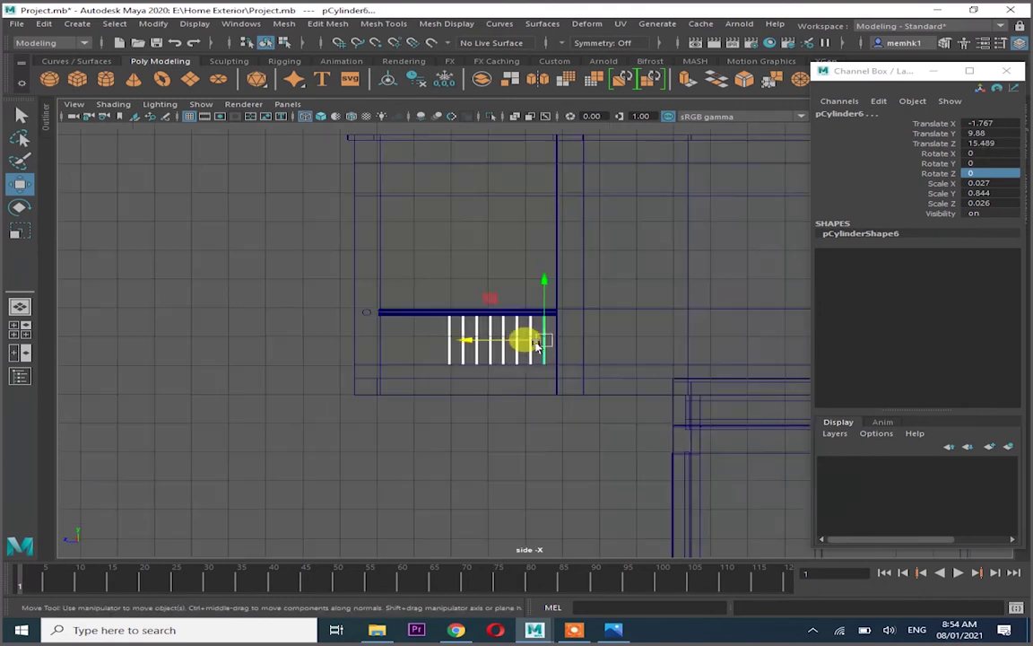
scroll(417, 358, up, 3)
key(shift+d)
key(shift+d)
key(shift+d)
scroll(363, 341, down, 3)
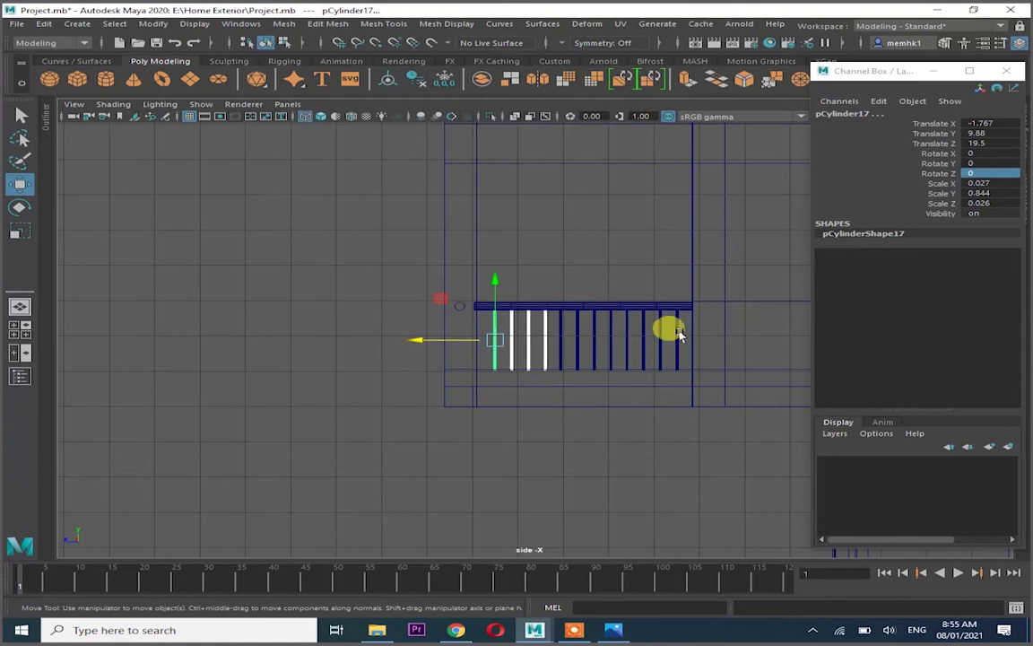
key(ctrl+g)
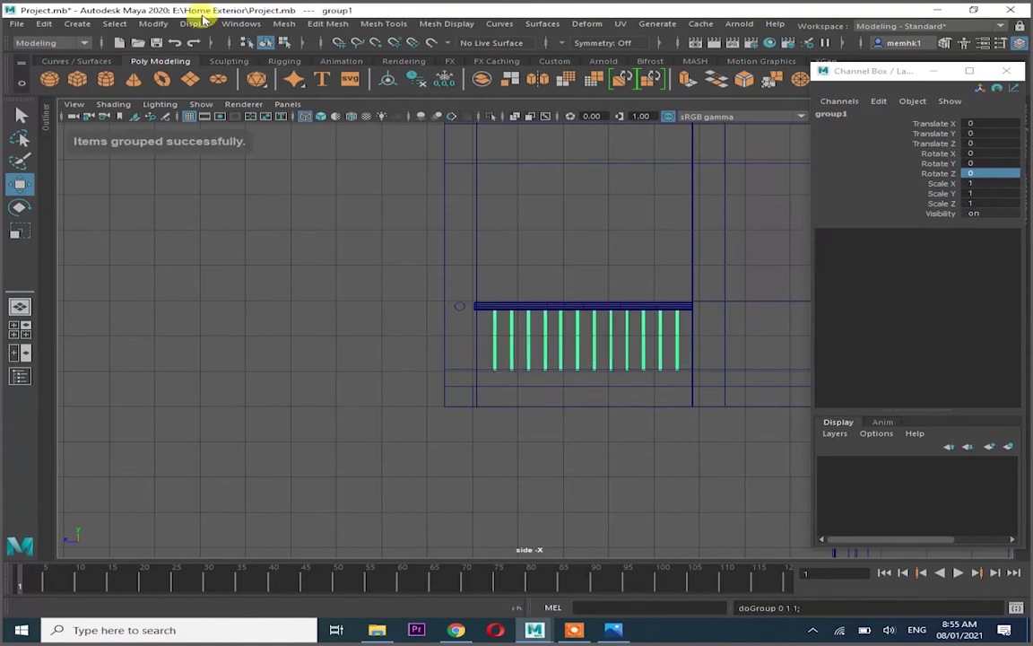
Select the baluster group and set its Rotate Z value in the Channel Box
key(space)
key(space)
scroll(485, 378, up, 5)
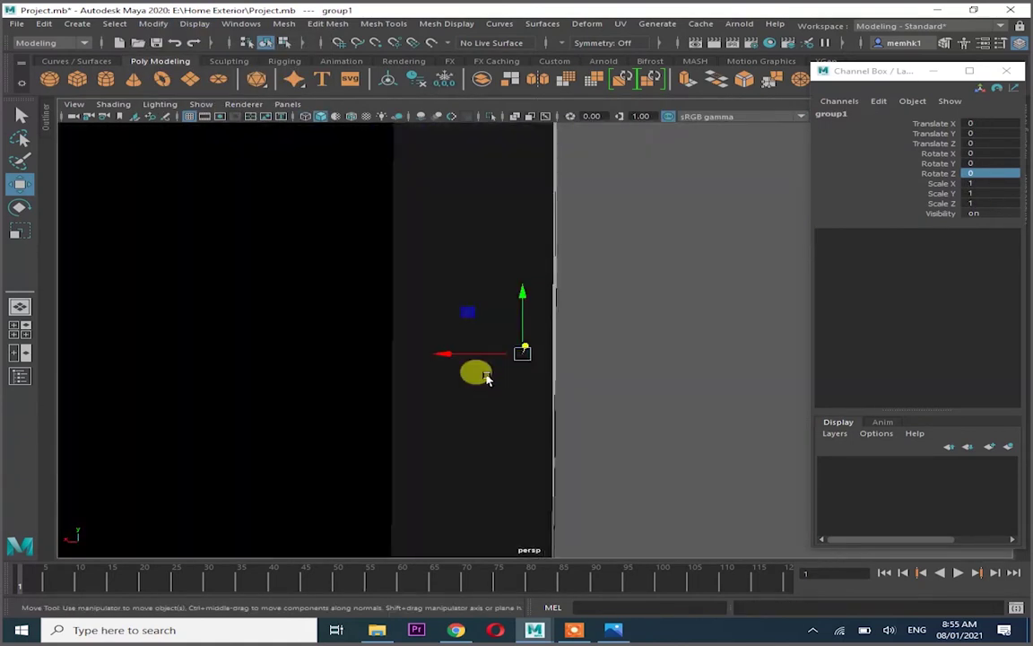
key(space)
scroll(751, 380, up, 4)
scroll(549, 338, down, 4)
key(ctrl+d)
key(space)
scroll(591, 304, down, 5)
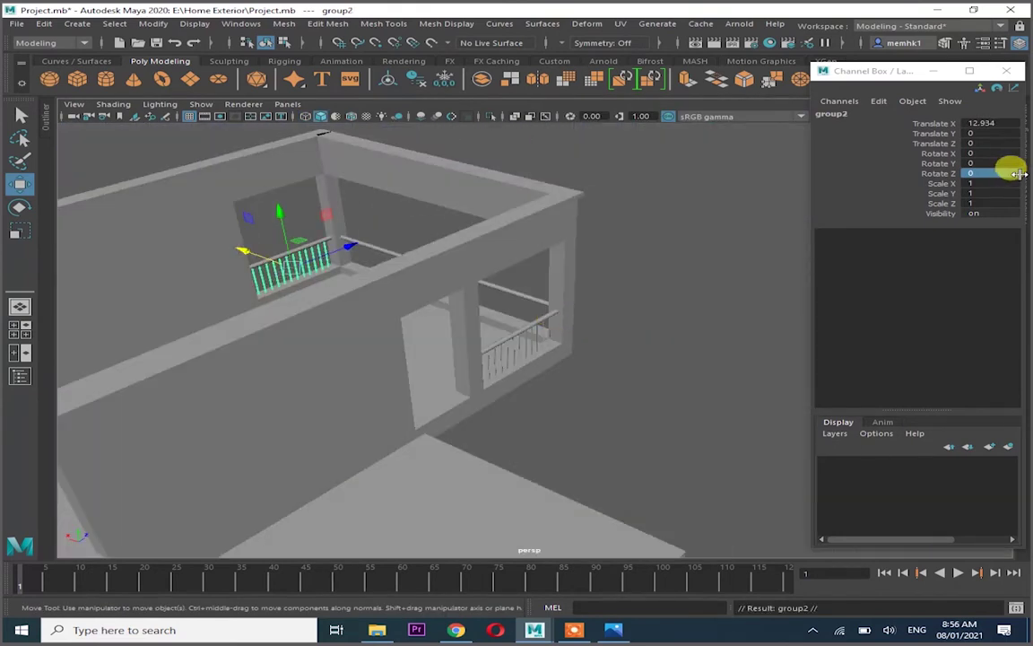
drag(1016, 173, 1009, 177)
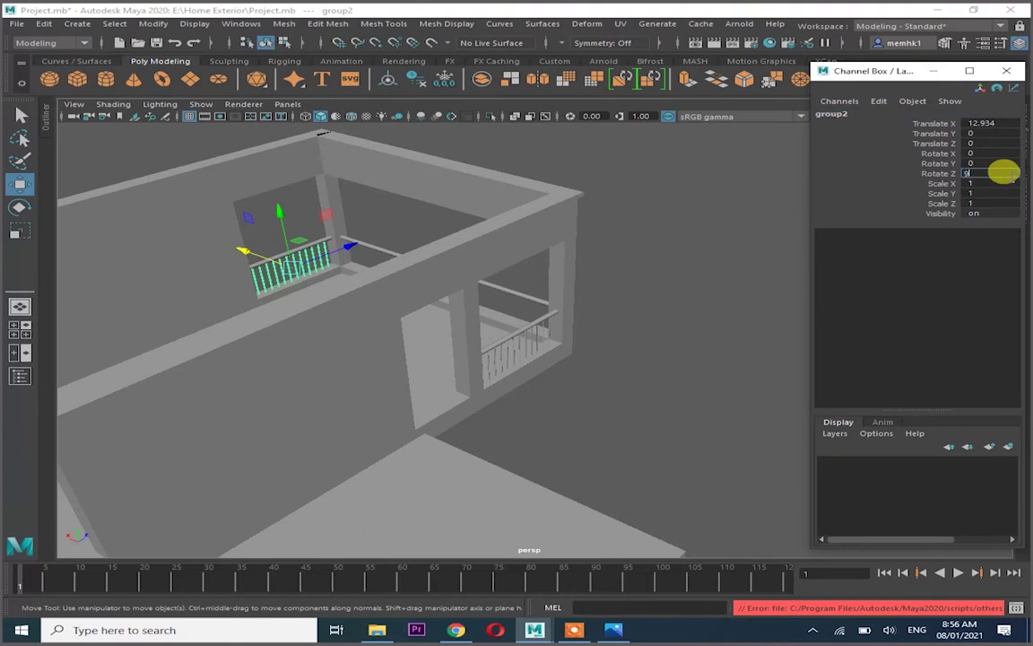
text(0)
key(Return)
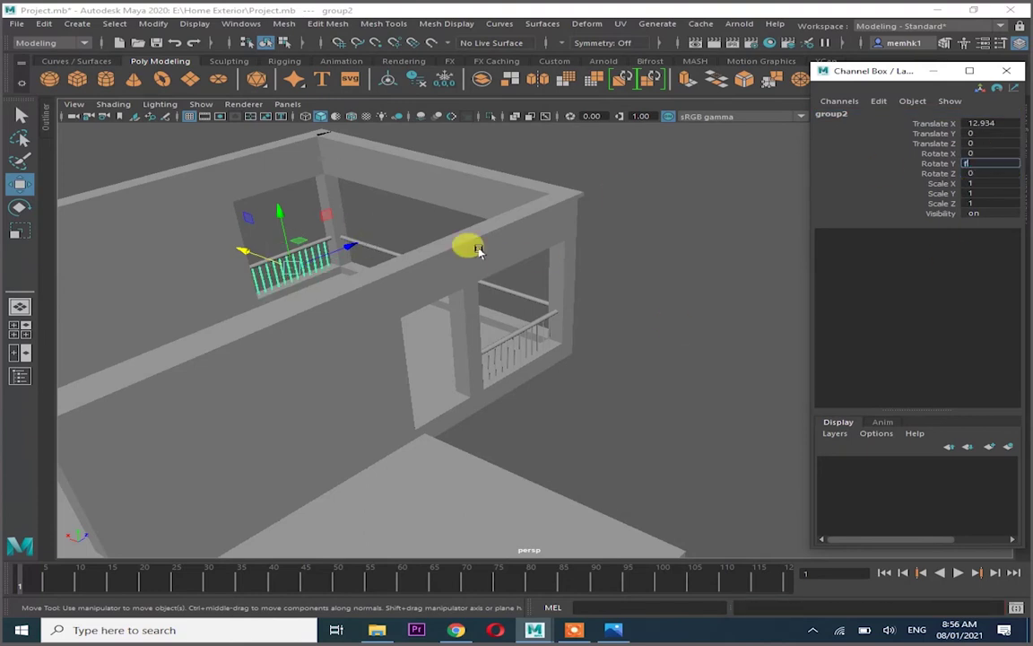
Set the railing's Rotate Y to 90 and move it into the upper balcony opening
key(f)
alt+drag(448, 314, 628, 269)
text(90)
key(Return)
mouse_move(492, 357)
mouse_down()
mouse_move(363, 409)
mouse_move(595, 404)
mouse_move(369, 278)
mouse_up()
scroll(529, 359, up, 3)
key(space)
mouse_move(530, 358)
mouse_down()
mouse_move(371, 345)
mouse_move(347, 330)
mouse_move(270, 330)
mouse_up()
key(space)
key(space)
key(space)
Duplicate the railing group and slide a run of its balusters to the left
key(ctrl+d)
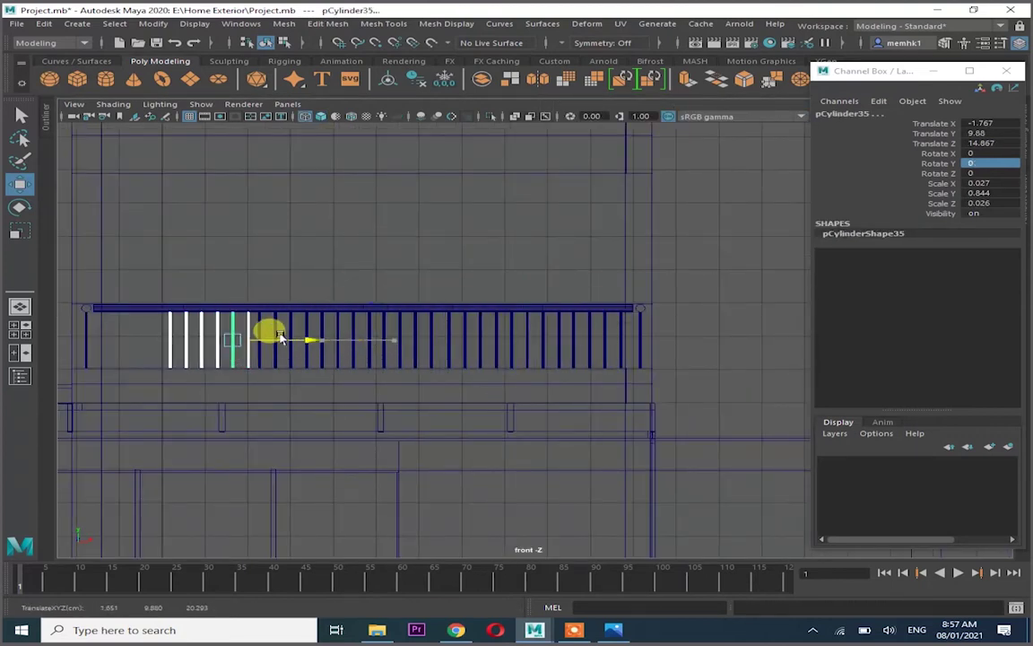
alt+middle_drag(270, 330, 536, 338)
scroll(535, 338, up, 2)
drag(525, 353, 453, 340)
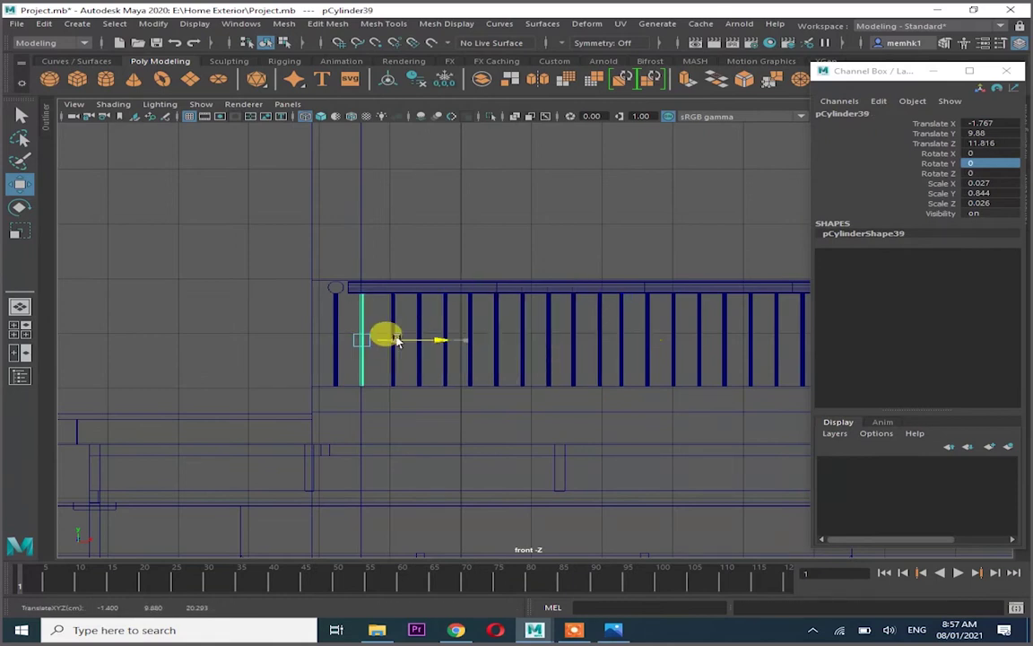
key(space)
key(space)
click(663, 425)
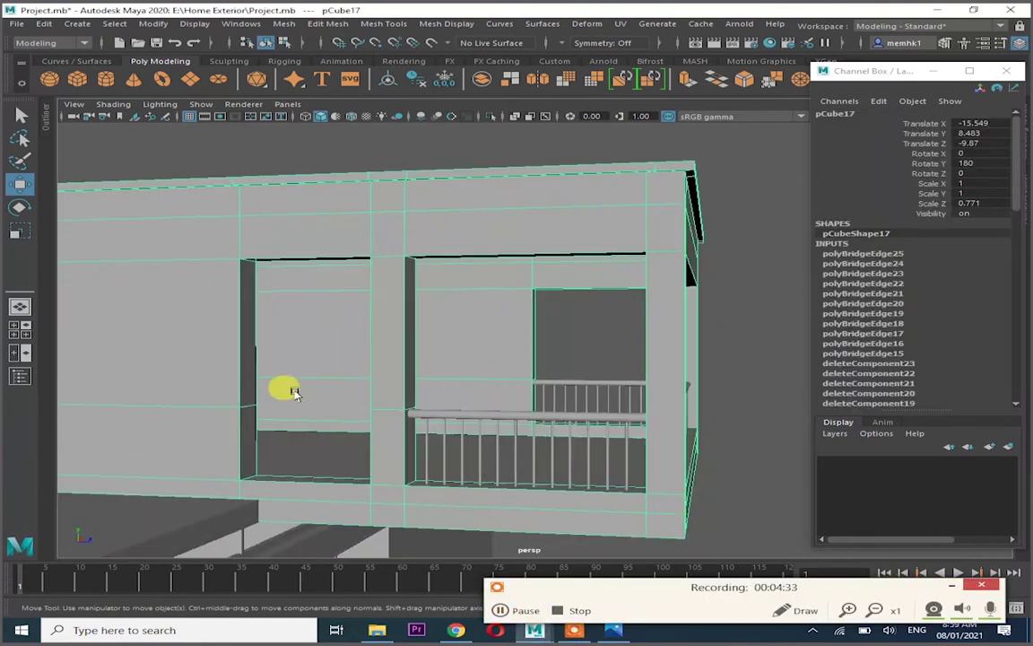
Extrude the column face beside the upper-floor window
right_drag(244, 310, 244, 350)
click(243, 453)
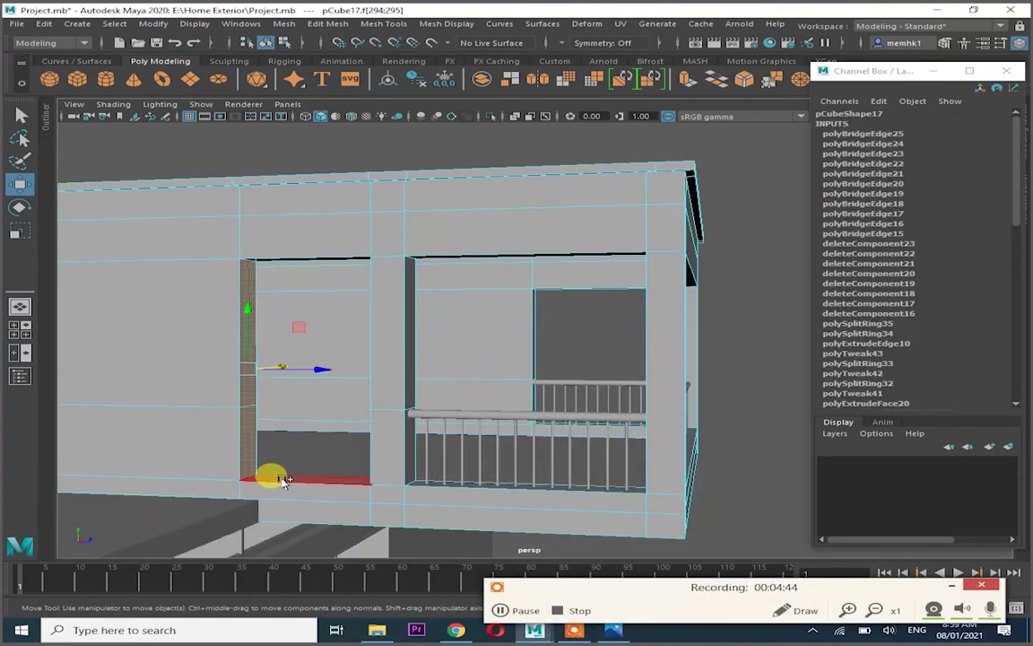
mouse_move(315, 261)
alt+mouse_down()
mouse_move(669, 480)
mouse_move(535, 352)
mouse_move(507, 359)
alt+mouse_up()
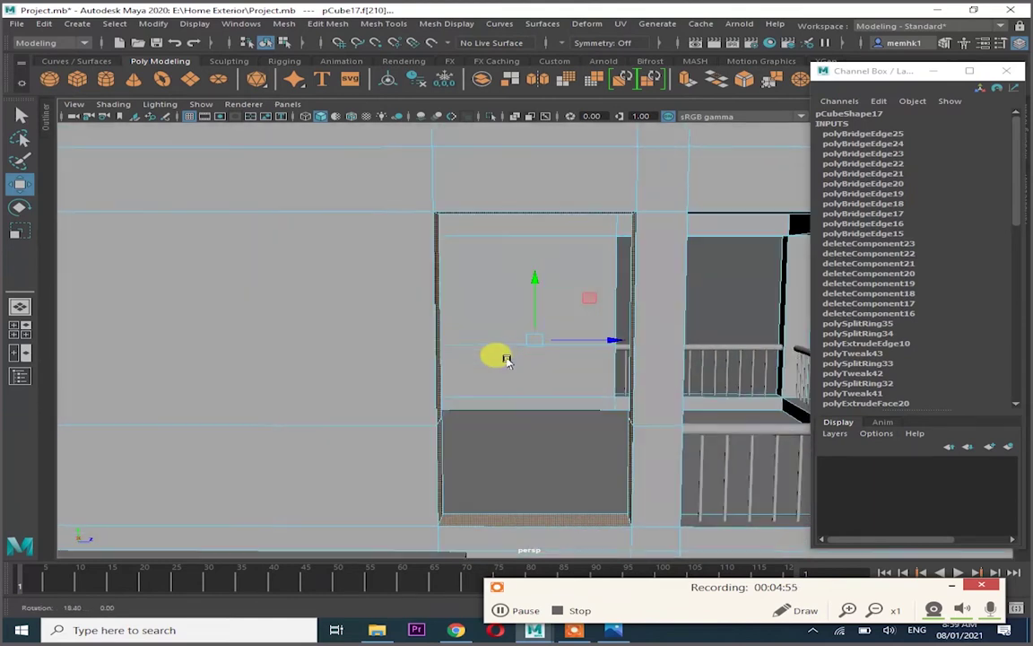
key(ctrl+e)
mouse_move(581, 229)
alt+mouse_down()
mouse_move(487, 233)
mouse_move(614, 270)
mouse_move(541, 270)
alt+mouse_up()
Bridge the top edges of the opening to close the gap
right_drag(542, 198, 544, 167)
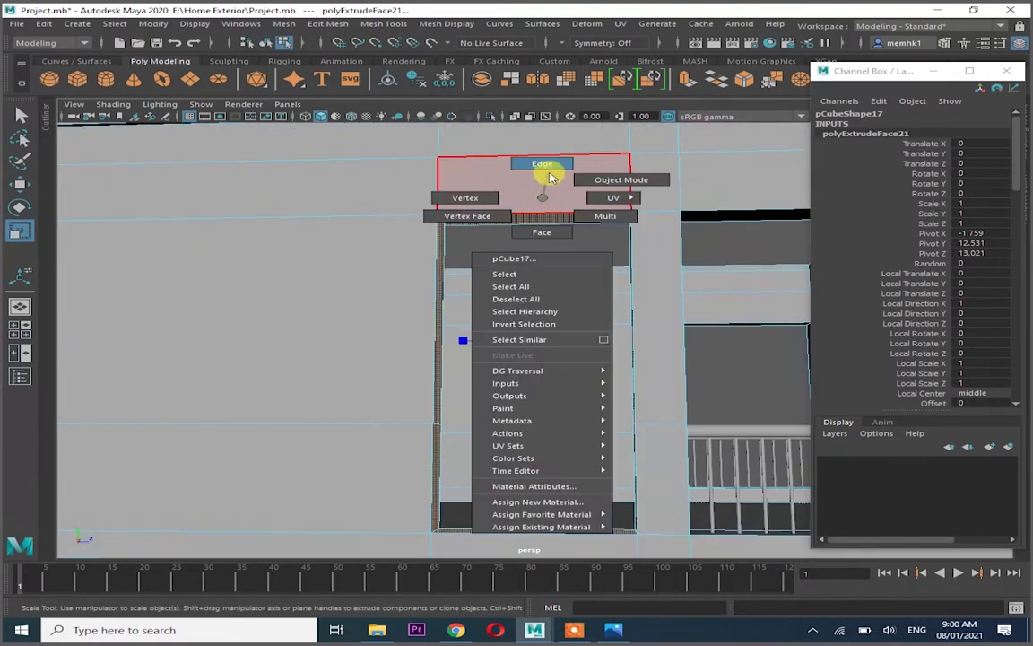
click(553, 219)
alt+drag(554, 219, 346, 40)
click(348, 85)
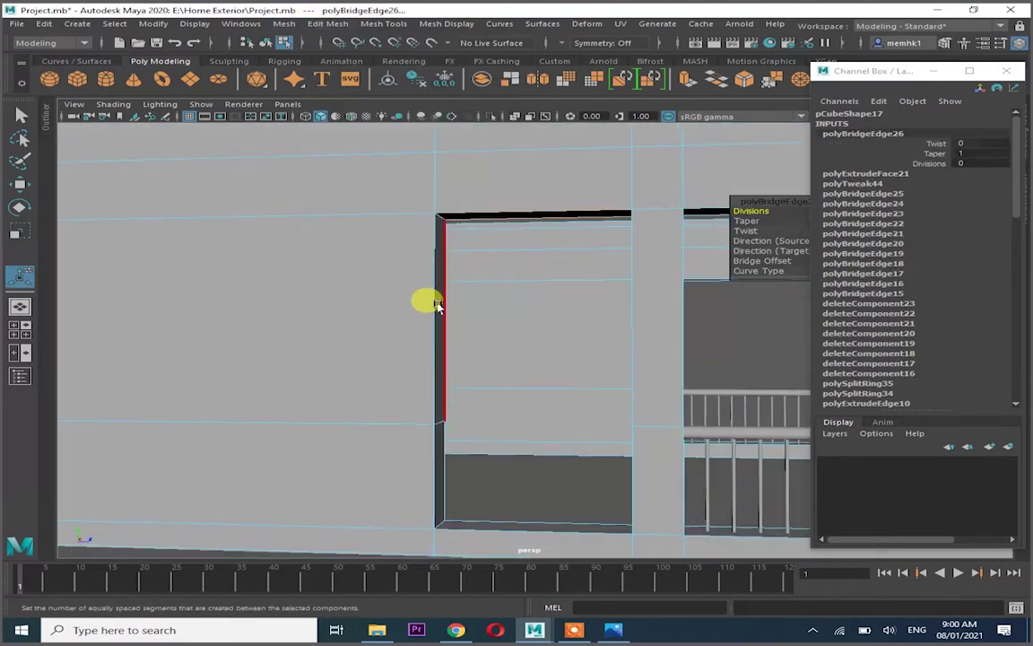
Extrude the faces around the opening and scale them slightly smaller
click(436, 484)
mouse_move(527, 516)
alt+mouse_down()
mouse_move(594, 415)
mouse_move(611, 438)
alt+mouse_up()
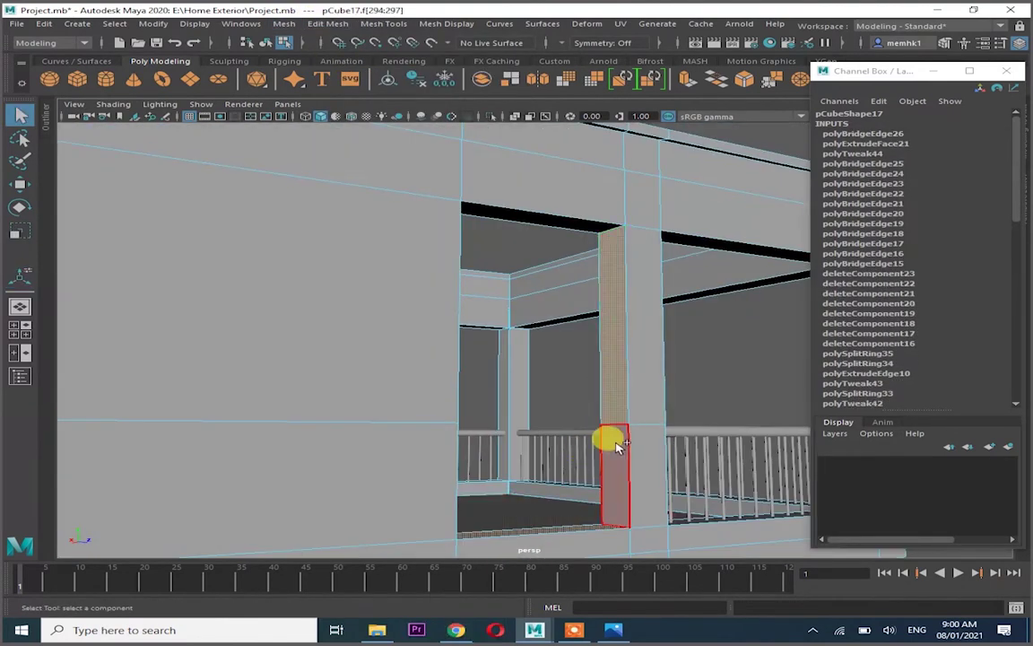
scroll(525, 207, up, 5)
scroll(528, 214, down, 5)
key(ctrl+e)
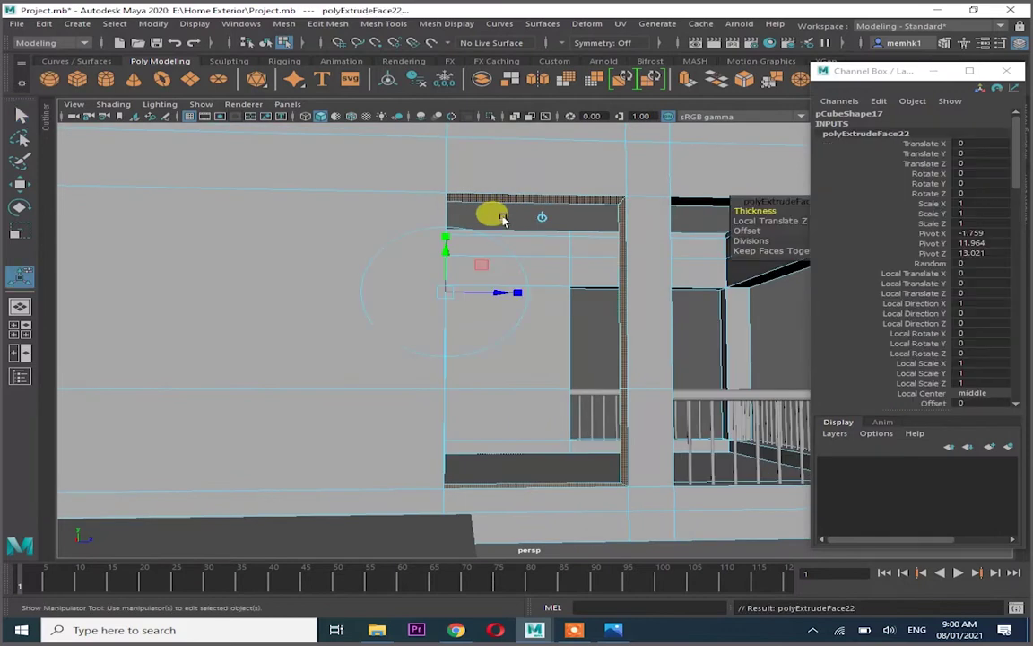
drag(532, 339, 527, 338)
scroll(501, 339, up, 2)
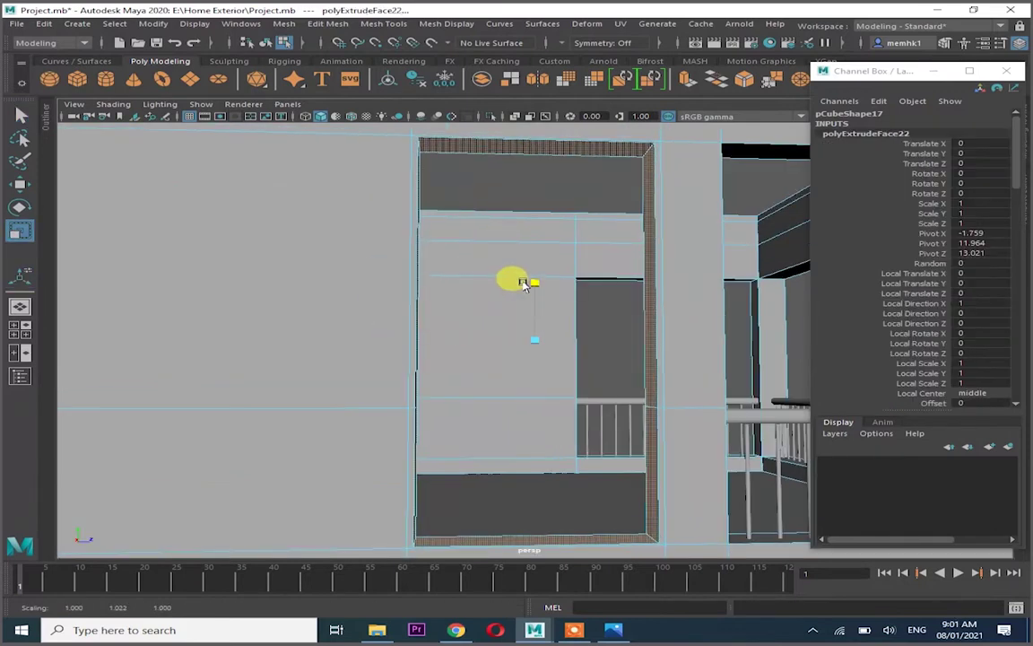
Scale the extruded frame face along one axis in the side view
key(space)
key(space)
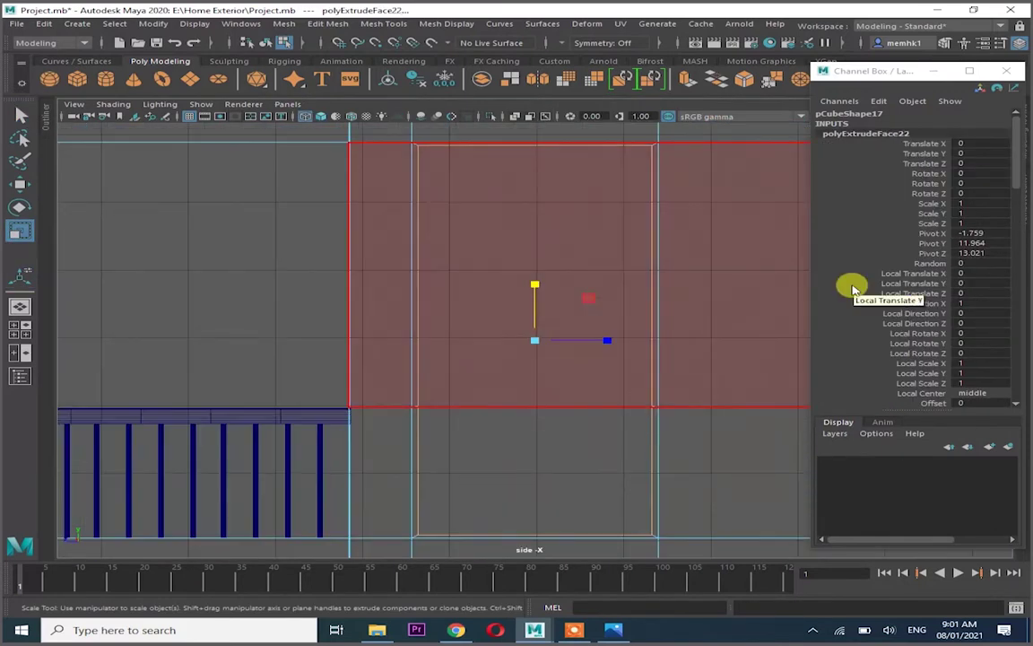
click(600, 338)
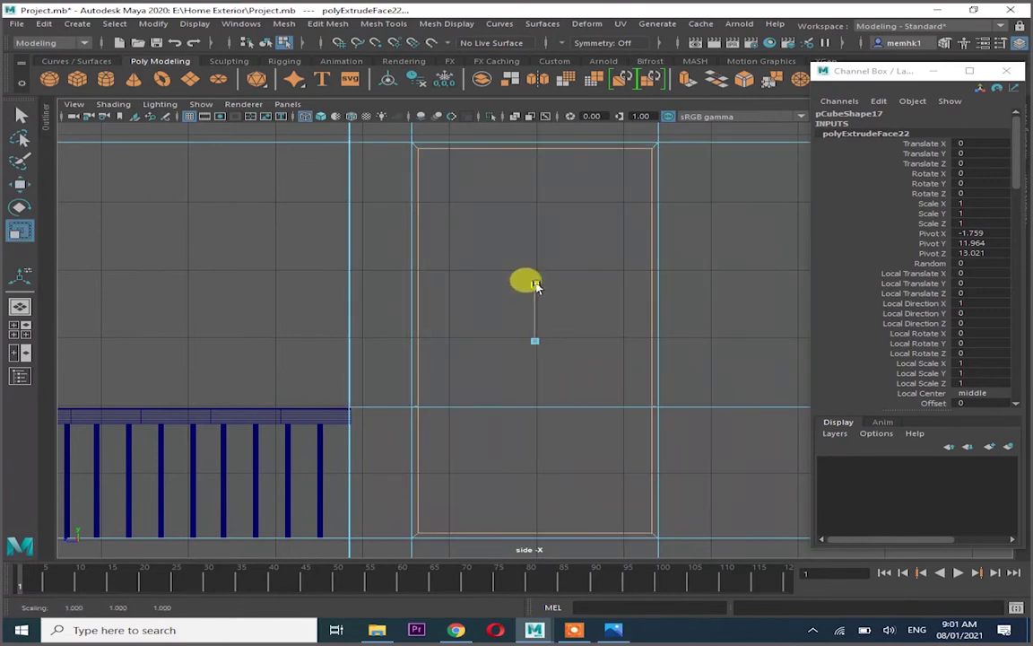
click(599, 339)
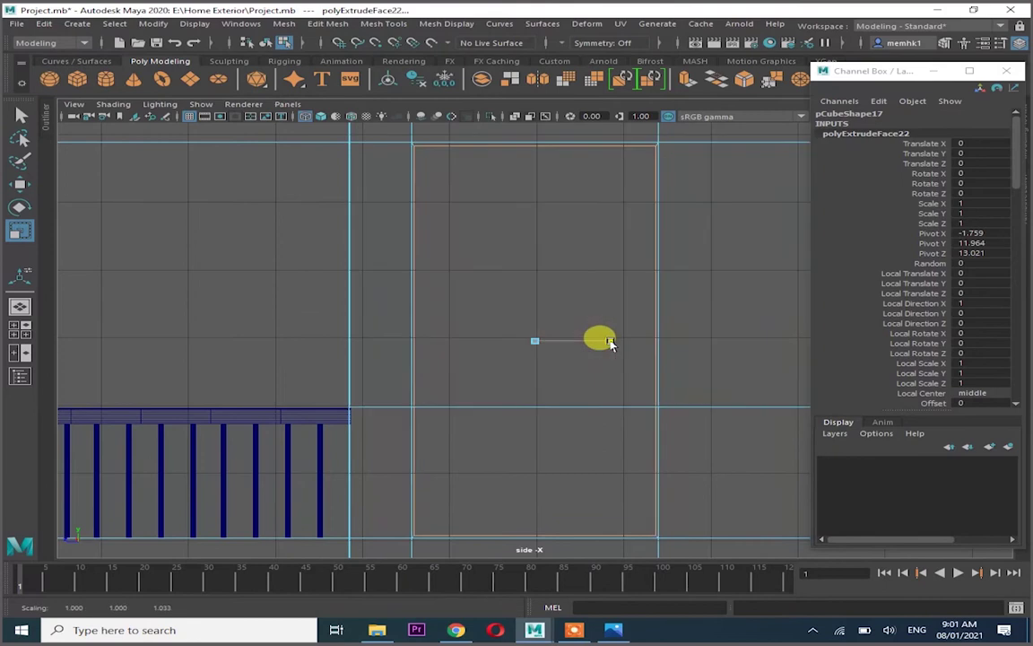
scroll(599, 339, up, 2)
scroll(599, 339, up, 2)
scroll(610, 341, down, 3)
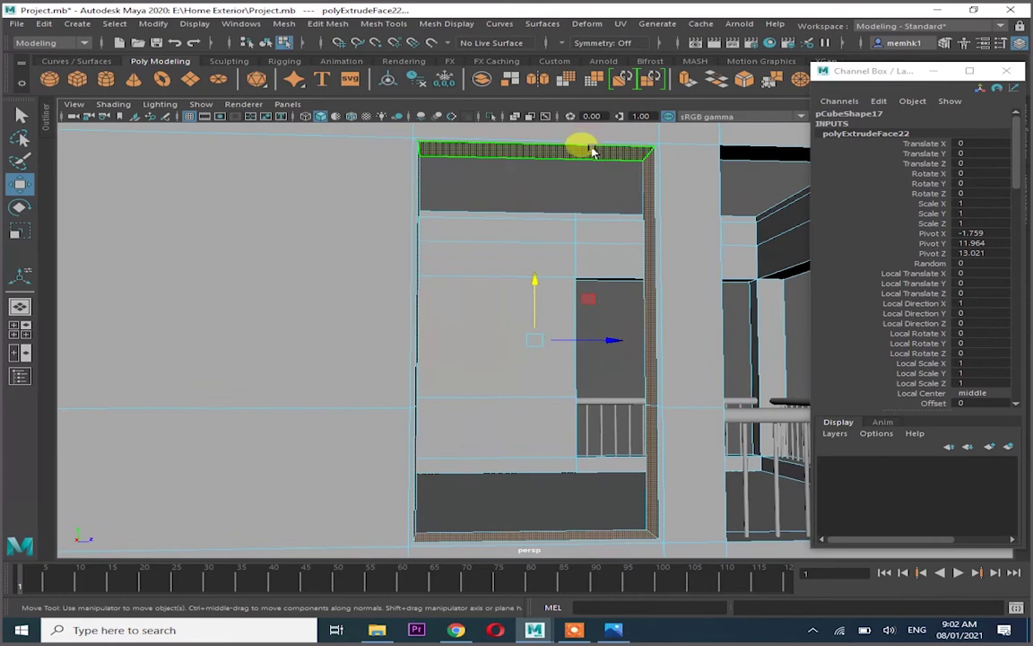
Extrude the frame's top face, then select the wall slab object
click(577, 144)
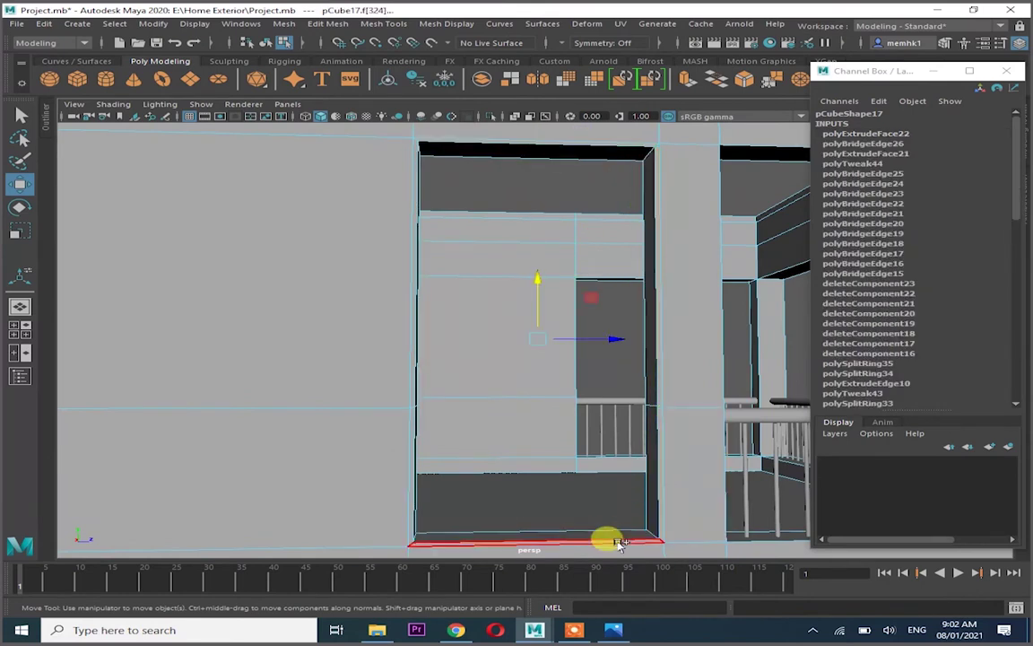
alt+drag(407, 364, 565, 357)
key(ctrl+e)
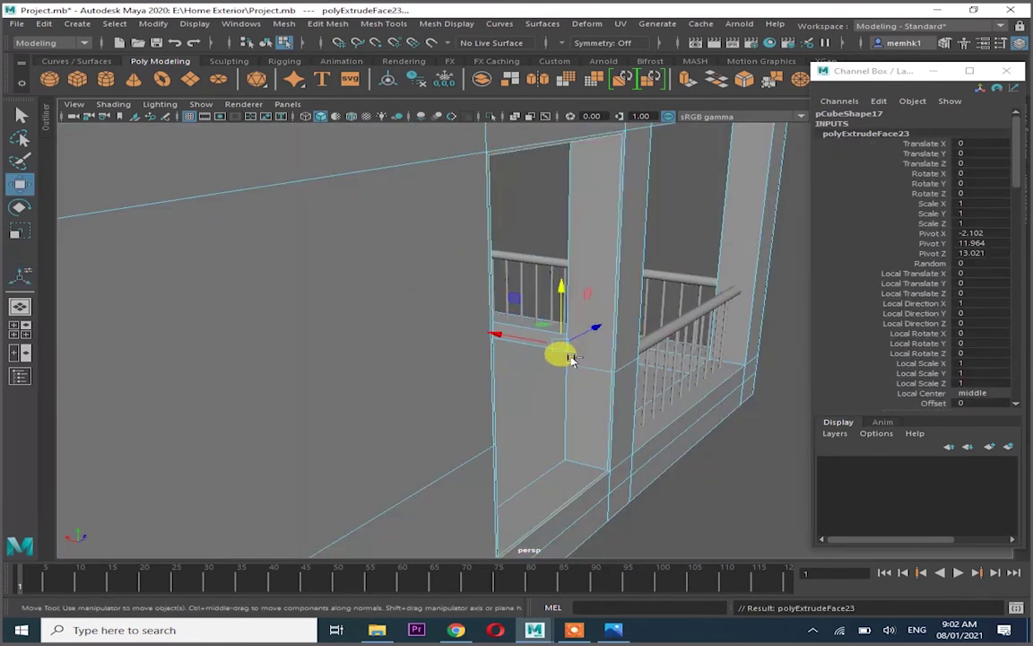
mouse_move(496, 330)
alt+mouse_down()
mouse_move(476, 309)
mouse_move(461, 357)
mouse_move(480, 325)
mouse_move(416, 288)
mouse_move(505, 353)
mouse_move(438, 447)
mouse_move(362, 417)
mouse_move(563, 378)
alt+mouse_up()
key(F8)
click(439, 447)
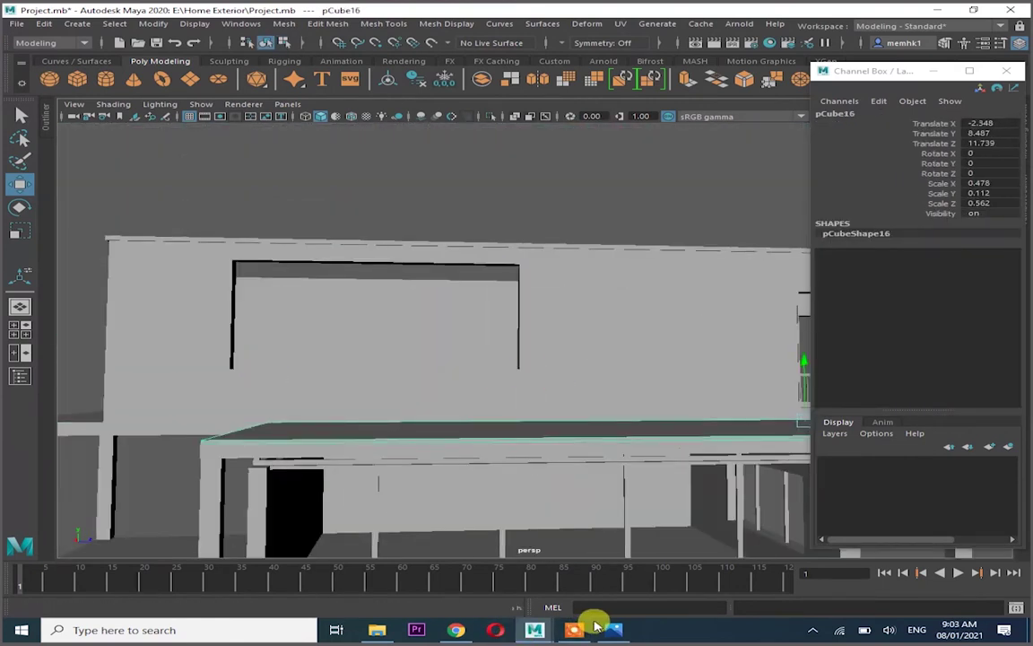
Select the thin face along the top edge of the window opening
right_drag(373, 305, 375, 399)
click(368, 396)
click(563, 315)
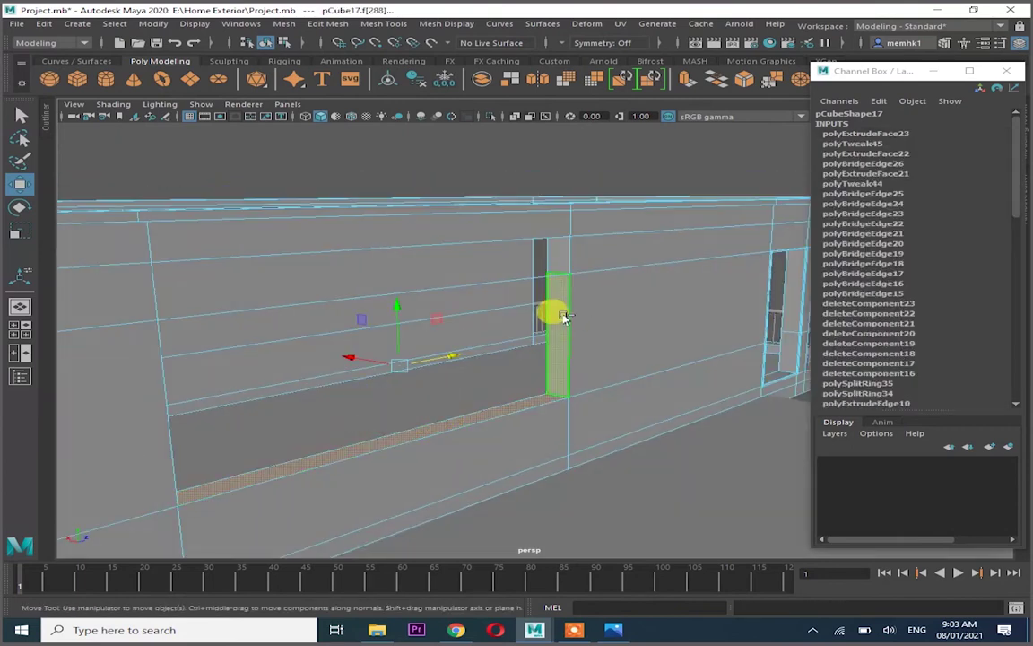
mouse_move(548, 272)
alt+mouse_down()
mouse_move(503, 253)
mouse_move(369, 288)
mouse_move(104, 242)
mouse_move(259, 269)
alt+mouse_up()
key(space)
key(space)
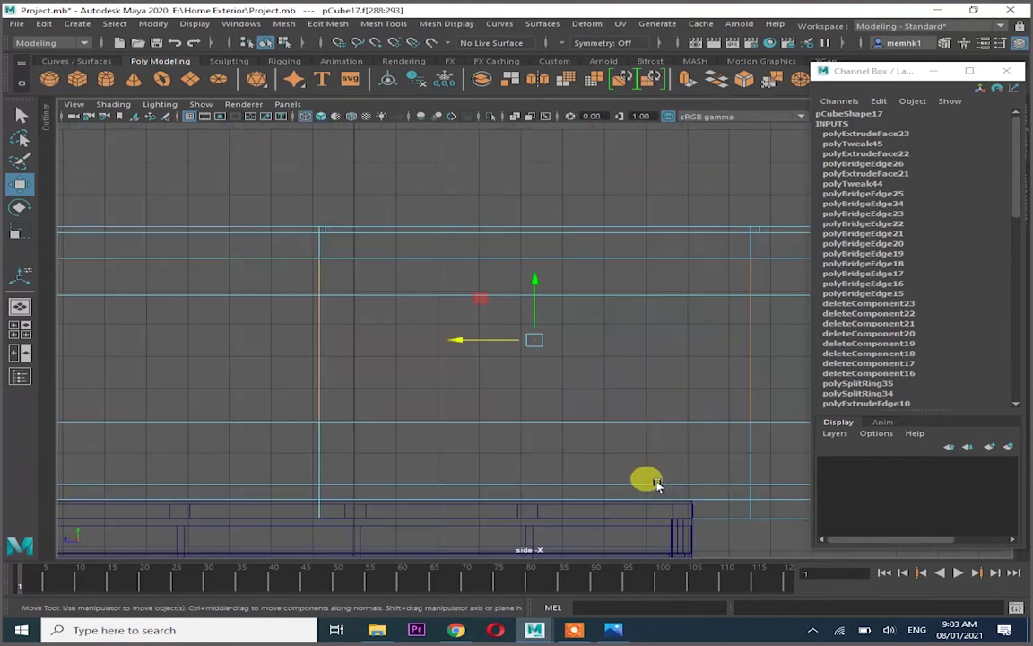
key(space)
click(683, 223)
key(space)
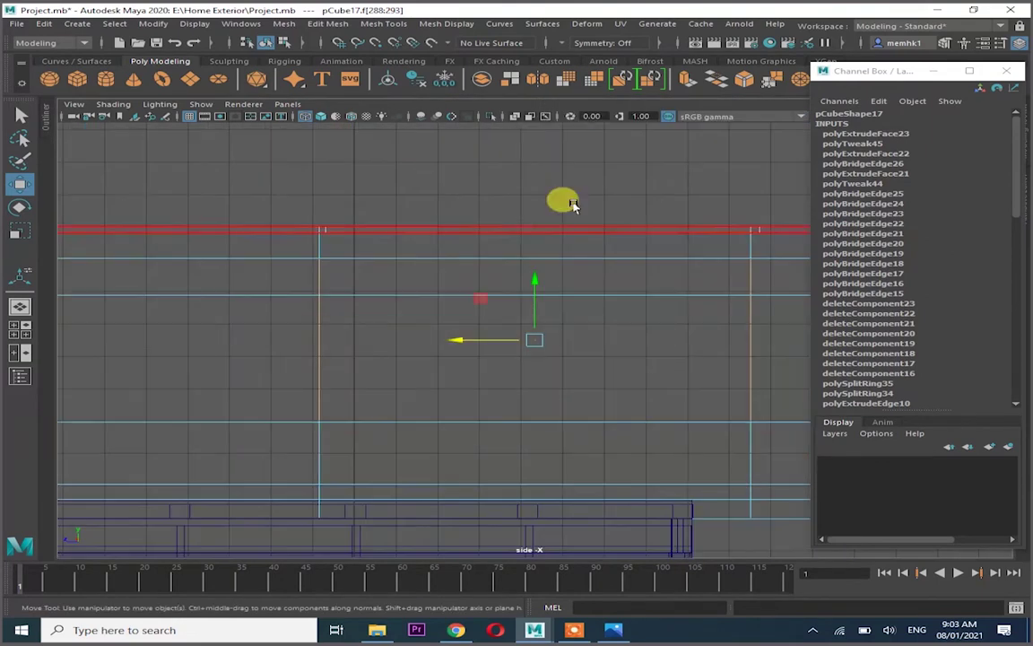
Extrude the top-edge face and scale it slightly wider to fit
key(ctrl+e)
key(r)
drag(534, 339, 532, 339)
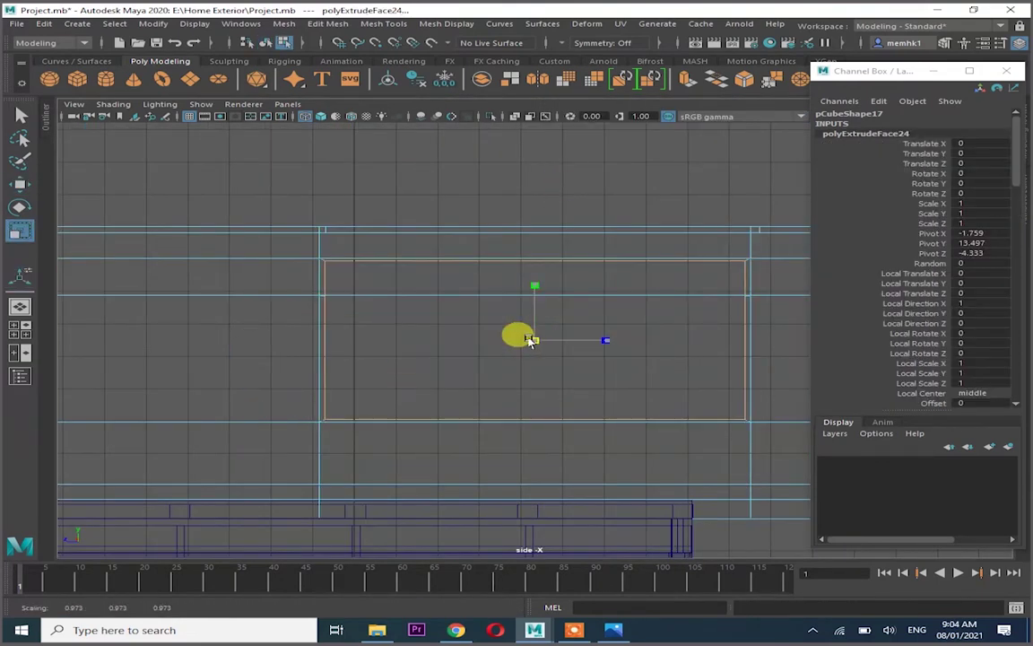
drag(535, 286, 543, 303)
key(f)
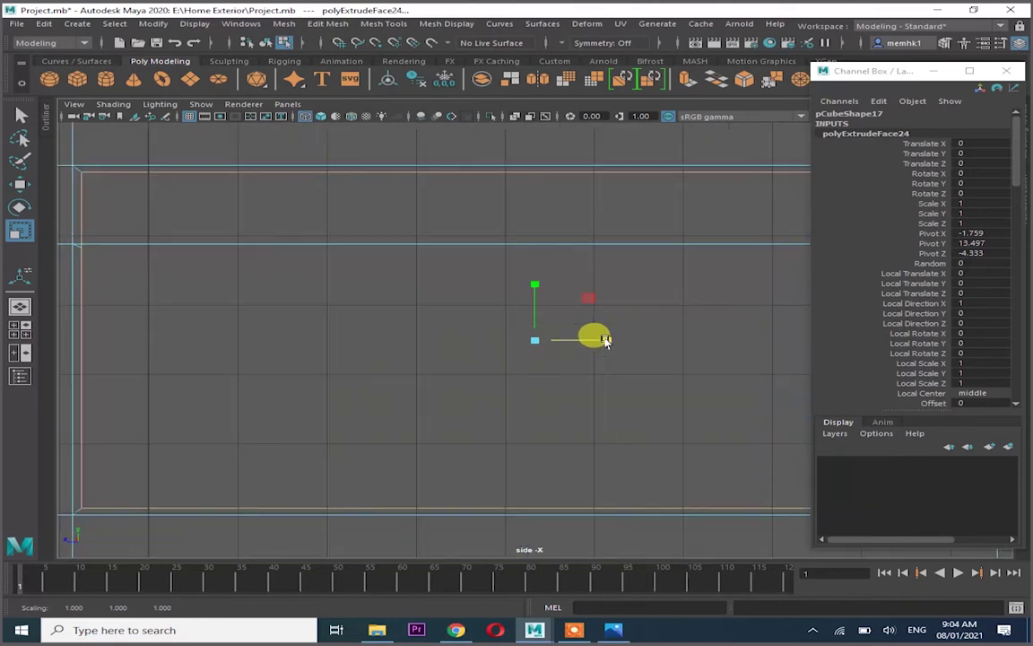
click(1006, 69)
drag(607, 340, 607, 343)
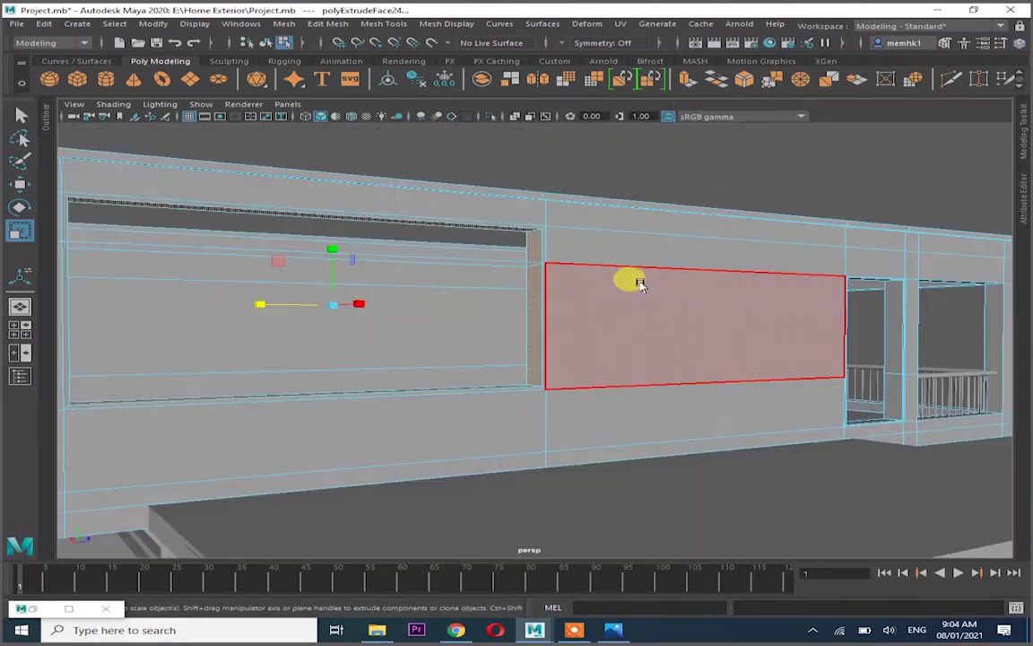
Extrude the wall face below the top frame and pull it out to depth
click(541, 302)
mouse_move(541, 302)
alt+mouse_down()
mouse_move(528, 294)
mouse_move(583, 295)
mouse_move(544, 323)
mouse_move(398, 287)
alt+mouse_up()
click(545, 323)
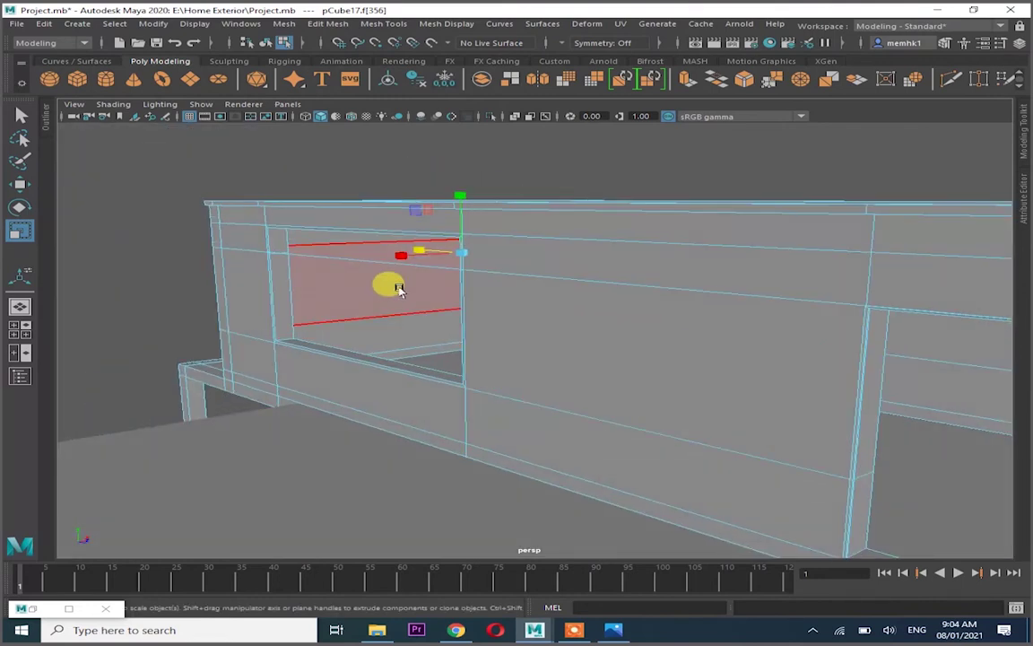
key(space)
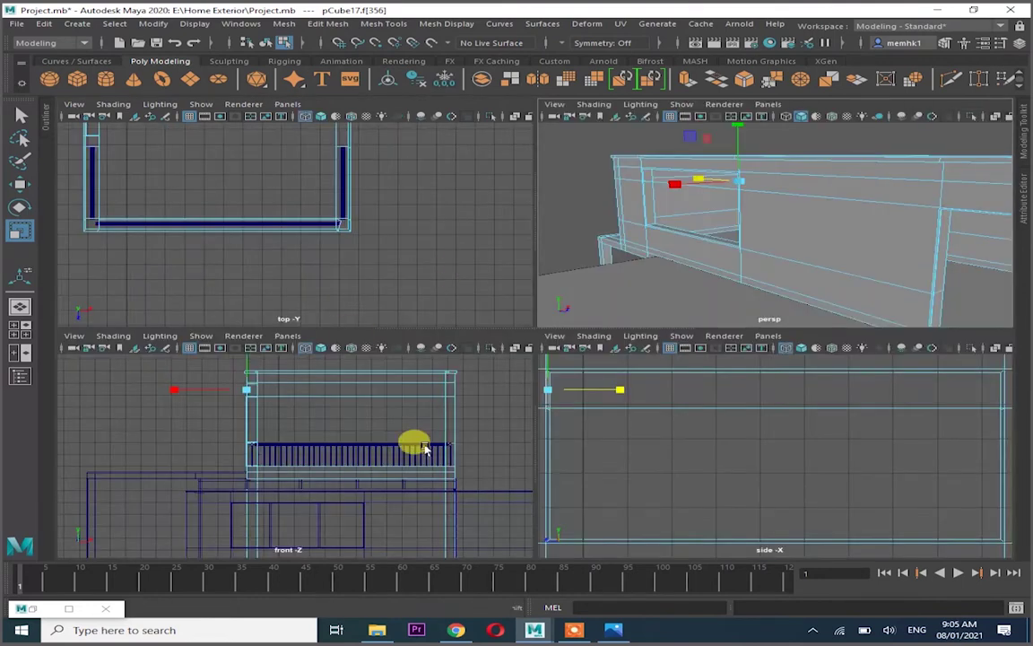
key(space)
key(ctrl+e)
drag(535, 340, 532, 286)
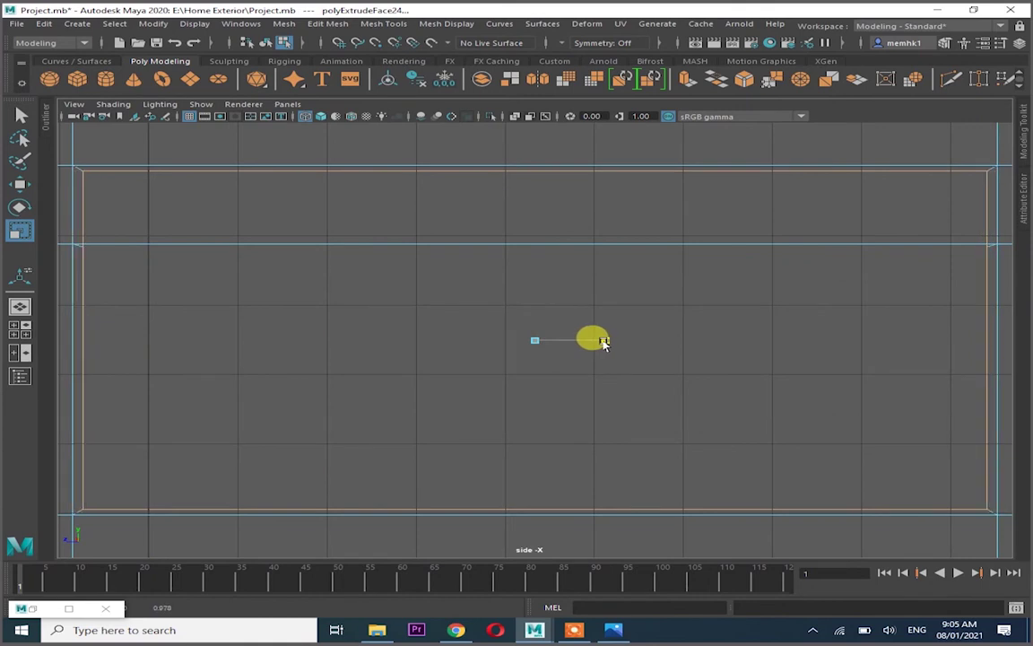
click(1016, 45)
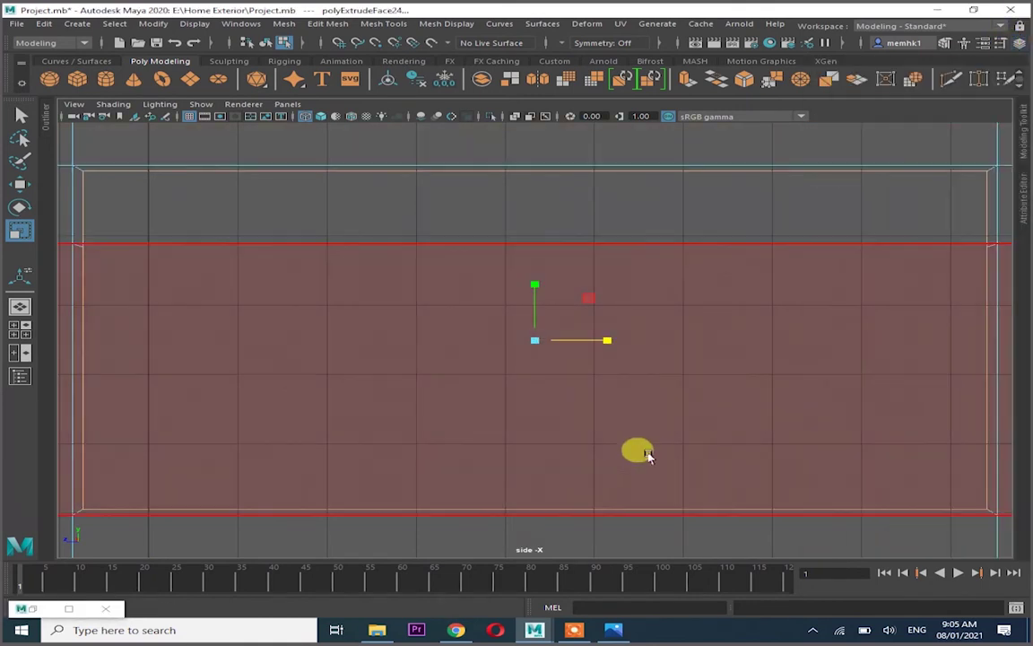
click(606, 340)
drag(606, 341, 537, 286)
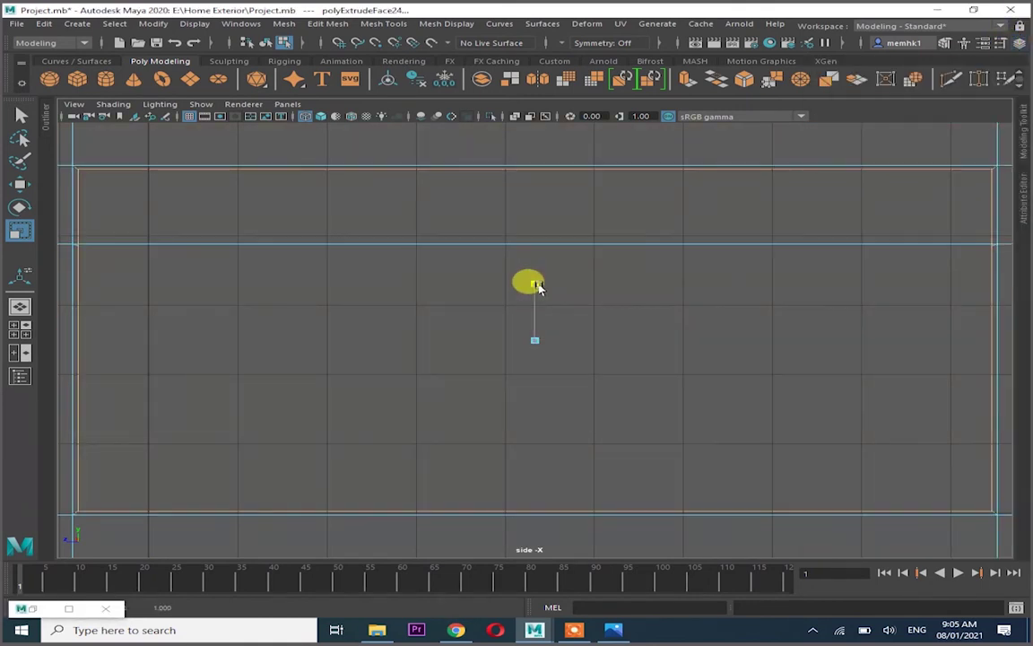
Extrude an inner face of the opening and set its depth
key(space)
key(space)
drag(60, 226, 235, 262)
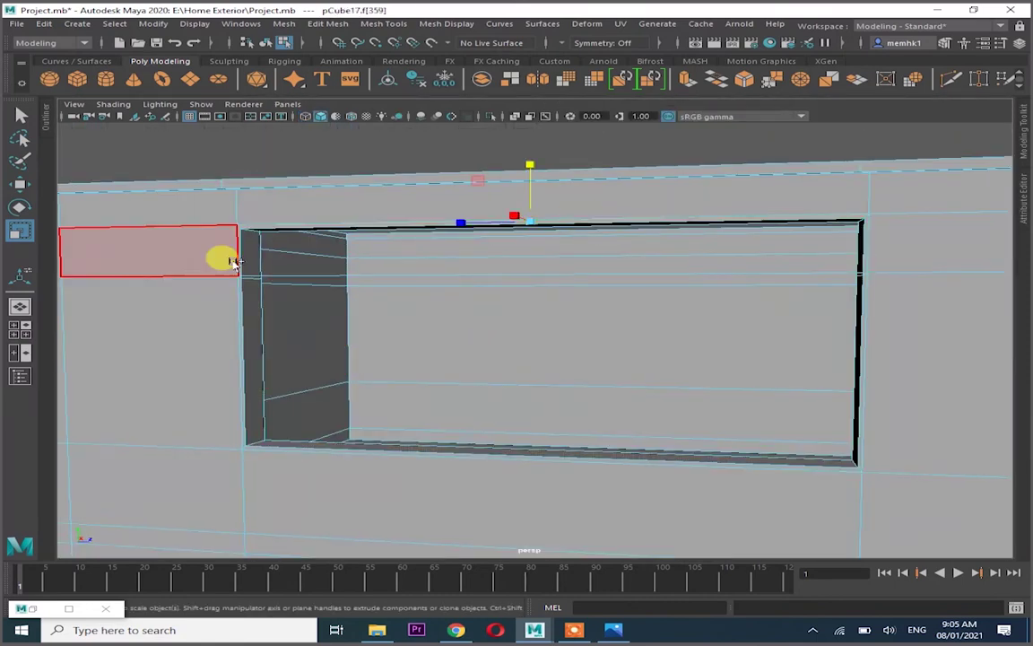
click(855, 401)
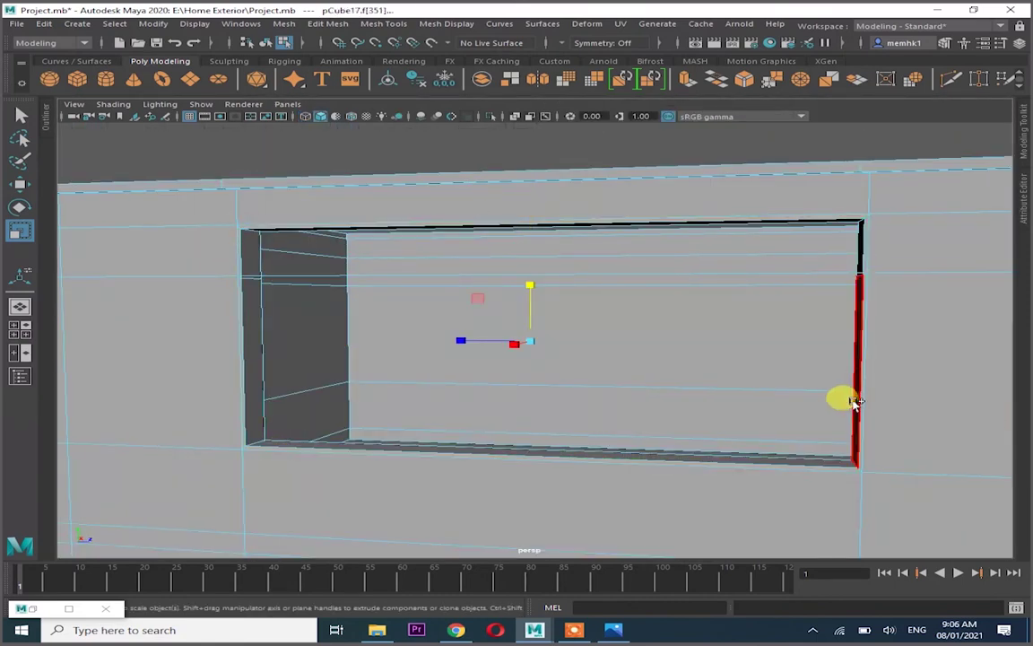
alt+drag(862, 244, 784, 258)
click(510, 358)
key(ctrl+e)
mouse_move(510, 358)
alt+mouse_down()
mouse_move(563, 330)
mouse_move(689, 324)
mouse_move(417, 357)
alt+mouse_up()
mouse_move(485, 339)
alt+mouse_down()
mouse_move(724, 325)
mouse_move(579, 335)
alt+mouse_up()
key(F8)
scroll(622, 272, up, 5)
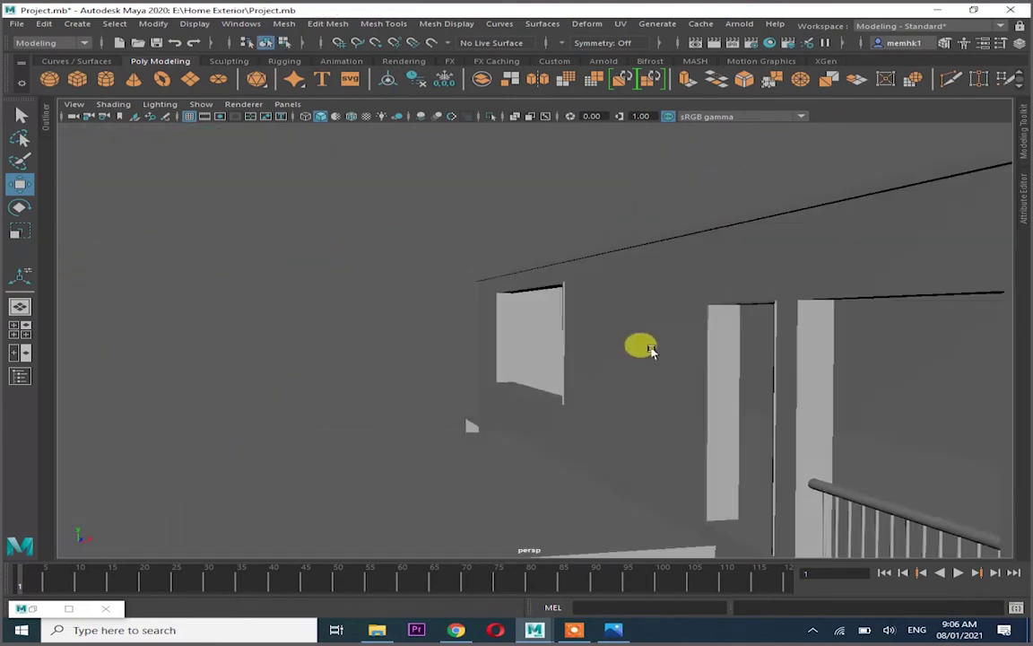
mouse_move(651, 351)
alt+mouse_down()
mouse_move(731, 358)
mouse_move(839, 302)
alt+mouse_up()
Duplicate the vertical bar and slide the copy right within the opening
scroll(546, 392, down, 5)
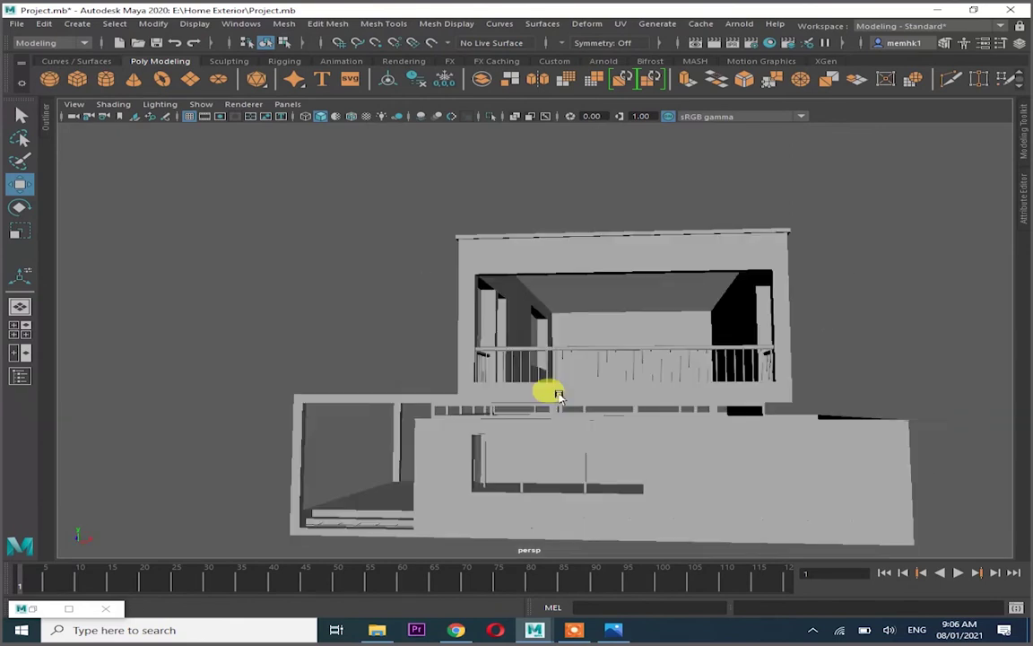
alt+drag(546, 392, 655, 452)
mouse_move(655, 272)
alt+mouse_down()
mouse_move(634, 346)
mouse_move(561, 346)
mouse_move(545, 283)
alt+mouse_up()
key(space)
key(space)
scroll(521, 287, up, 2)
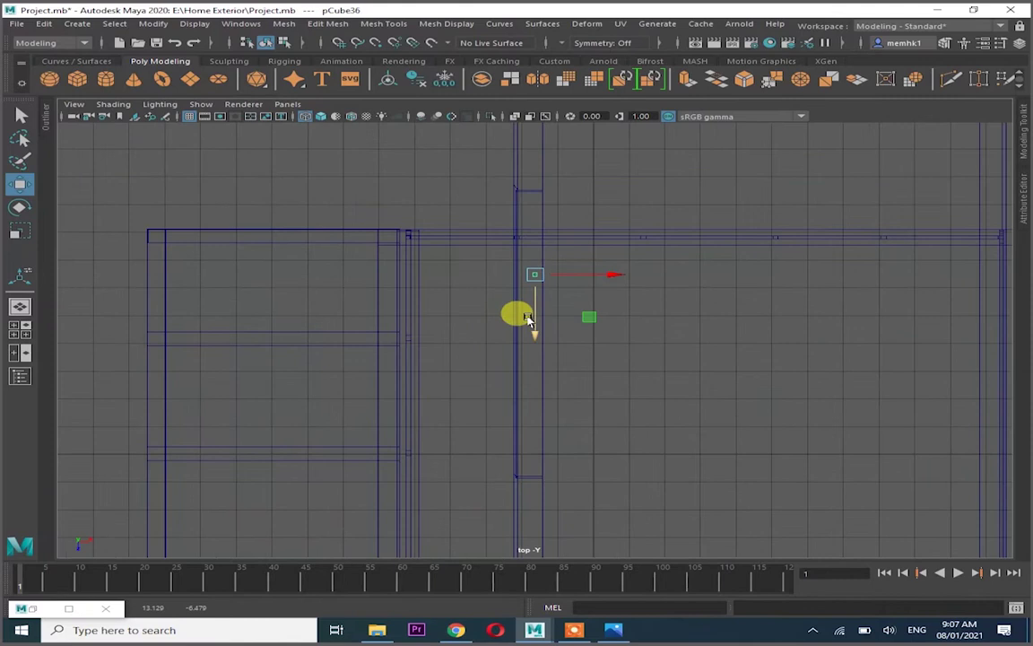
key(space)
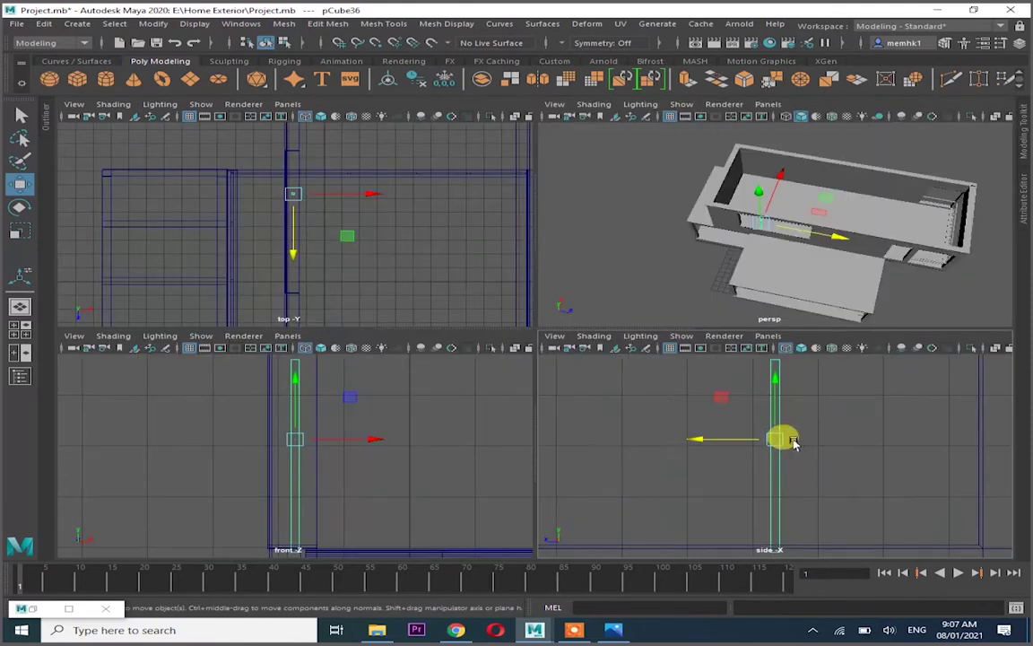
key(space)
key(space)
key(space)
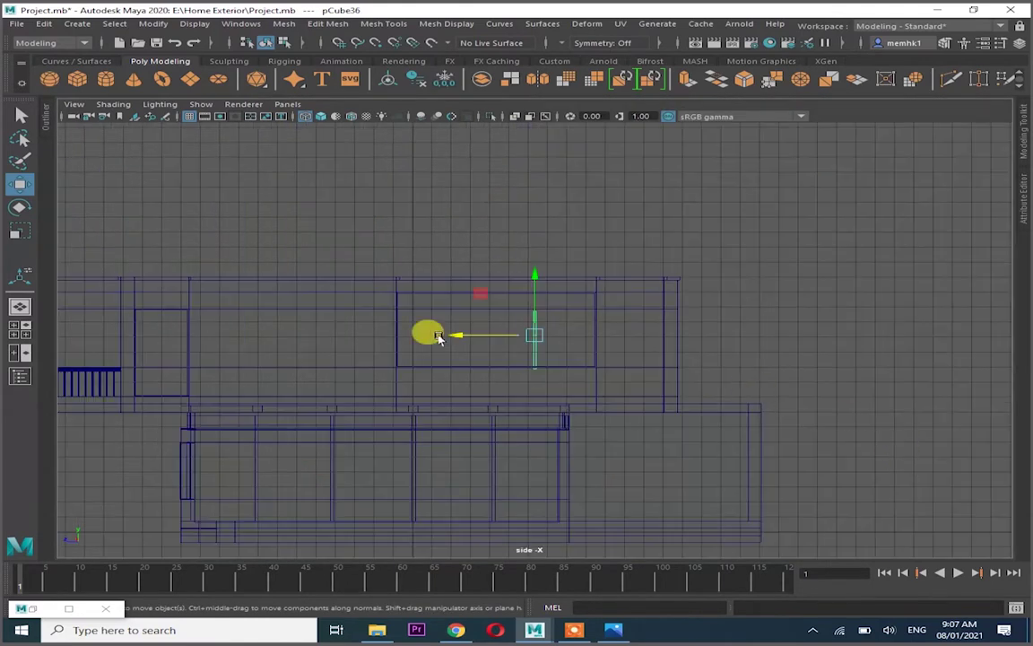
key(space)
key(space)
mouse_move(554, 288)
alt+mouse_down()
mouse_move(622, 226)
mouse_move(549, 260)
alt+mouse_up()
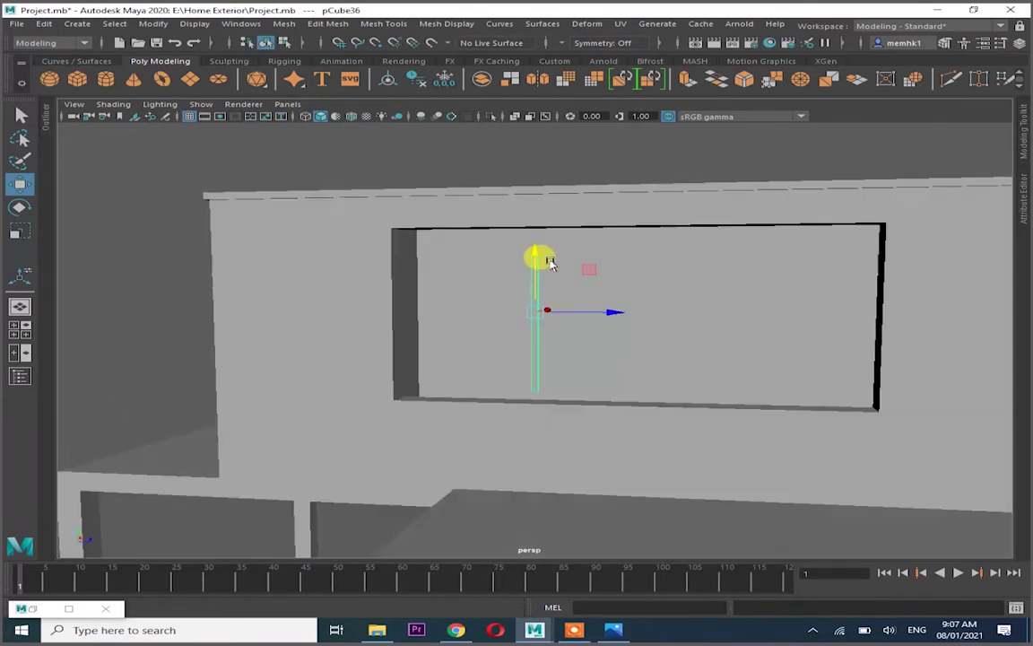
key(r)
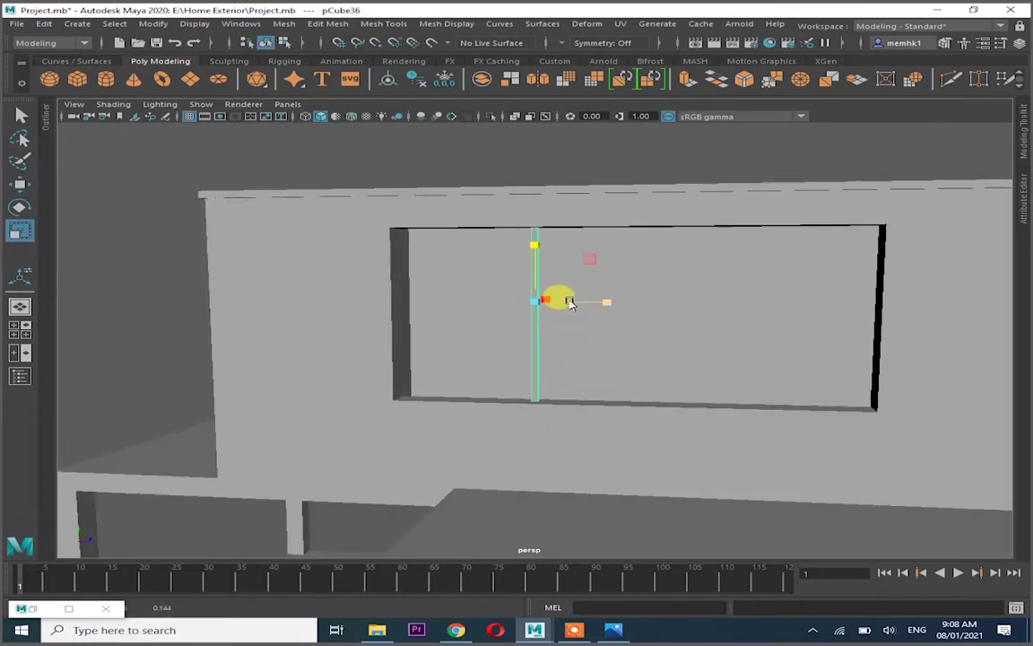
key(ctrl+d)
key(w)
drag(577, 292, 663, 348)
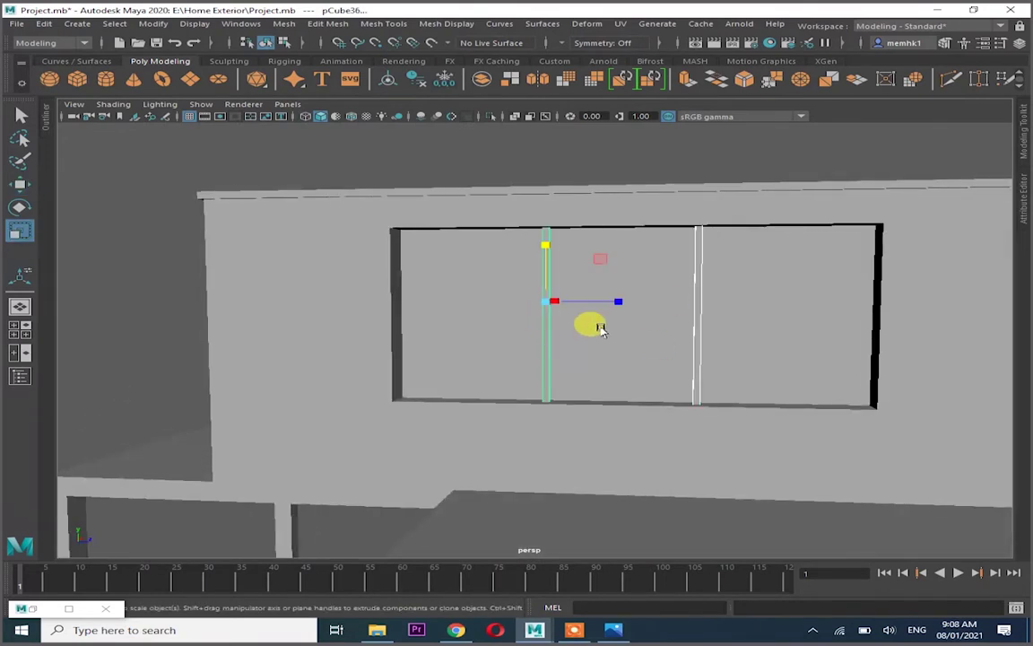
alt+drag(683, 300, 696, 308)
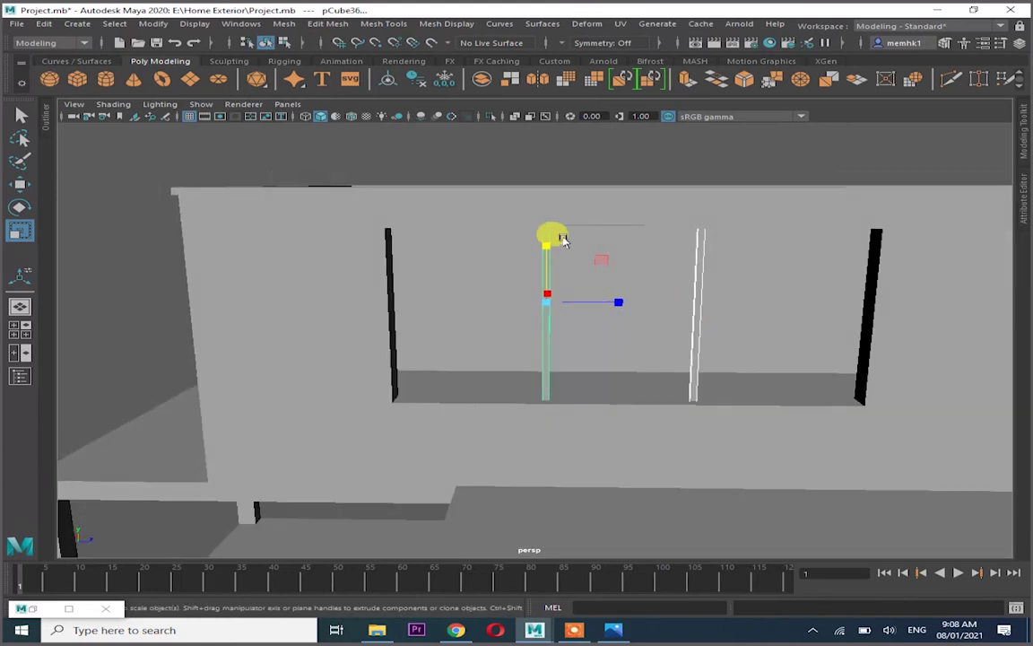
Select the bar's left- and right-end vertices in the top and perspective views
key(f)
key(space)
key(space)
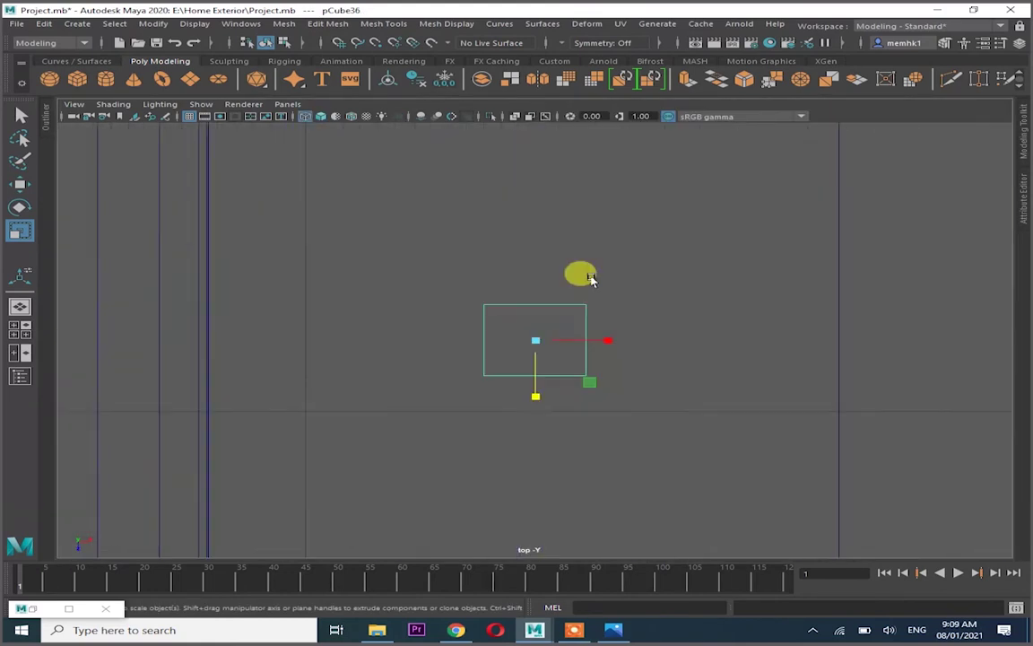
scroll(646, 353, down, 2)
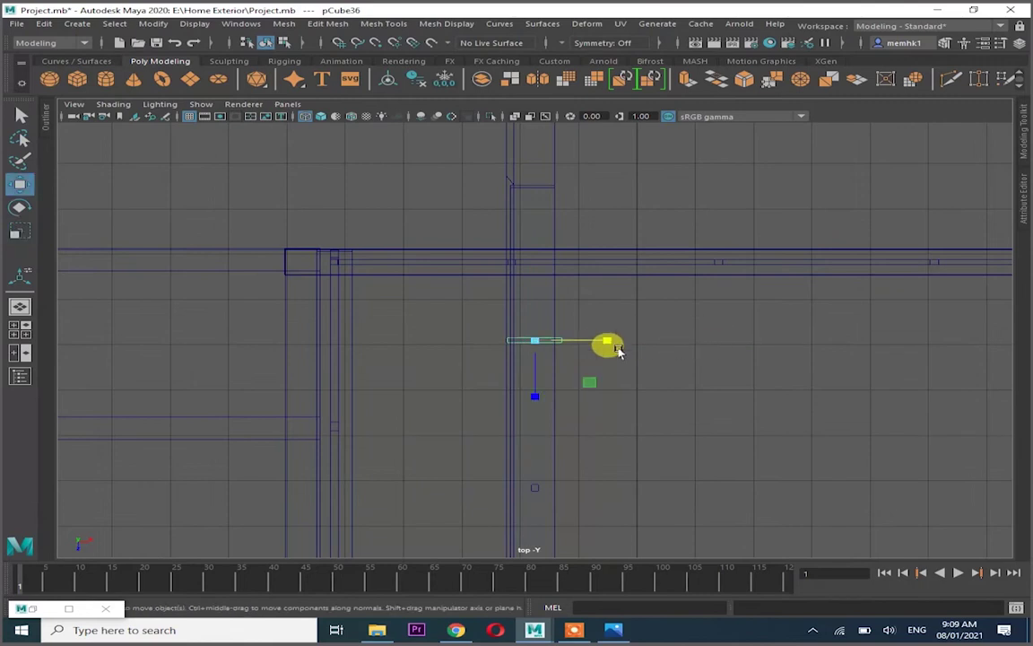
key(f)
right_drag(238, 297, 184, 296)
right_drag(116, 299, 149, 360)
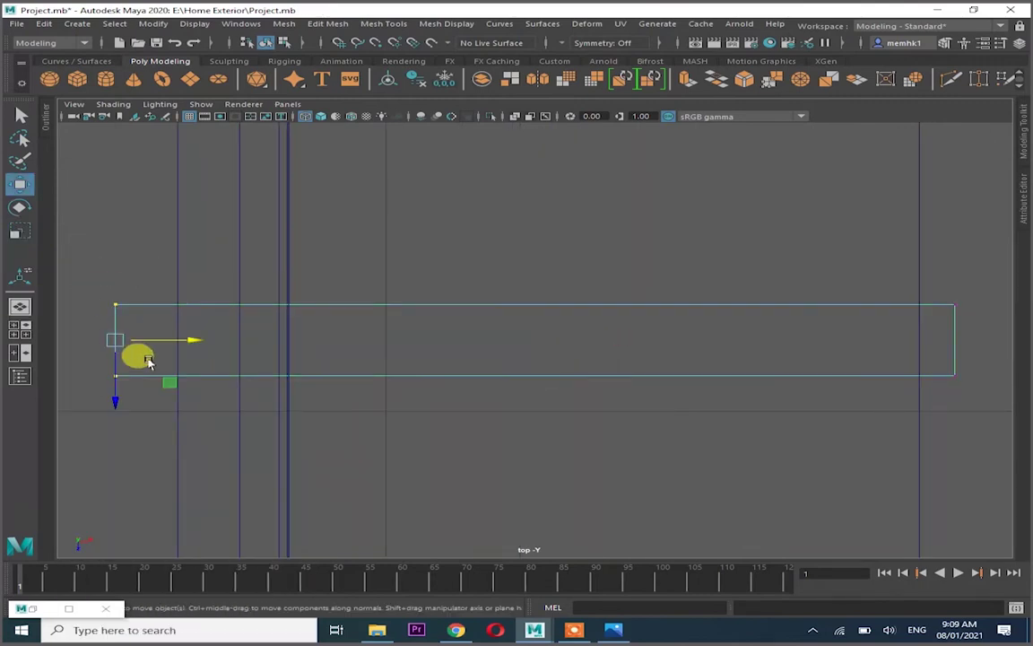
key(space)
alt+drag(796, 202, 663, 208)
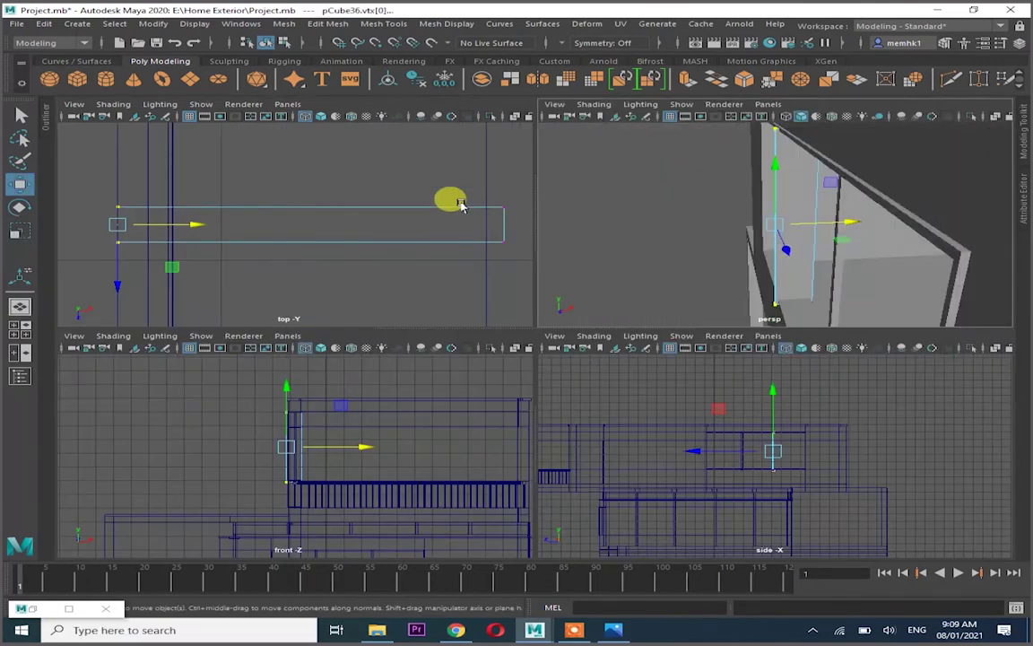
drag(460, 204, 507, 224)
Reselect the bar's end vertices from above and check it across views
key(space)
alt+right_drag(812, 213, 784, 226)
alt+drag(784, 226, 772, 279)
key(space)
mouse_move(206, 208)
right_down()
mouse_move(164, 209)
mouse_move(197, 207)
mouse_move(179, 203)
right_up()
drag(112, 213, 164, 225)
key(space)
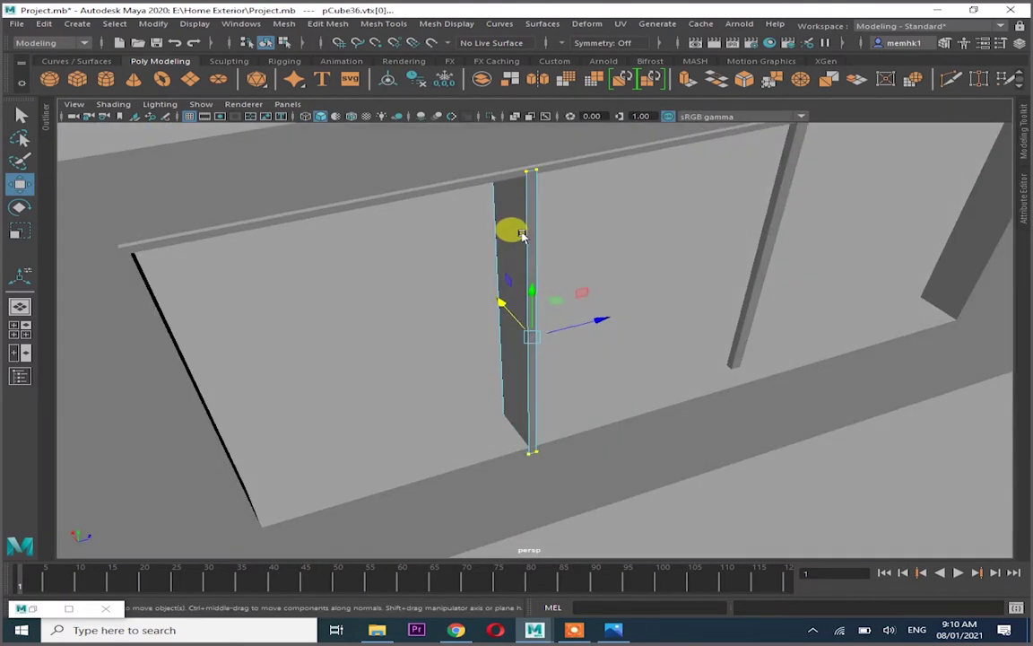
mouse_move(526, 231)
alt+mouse_down()
mouse_move(784, 242)
mouse_move(717, 214)
alt+mouse_up()
key(space)
key(space)
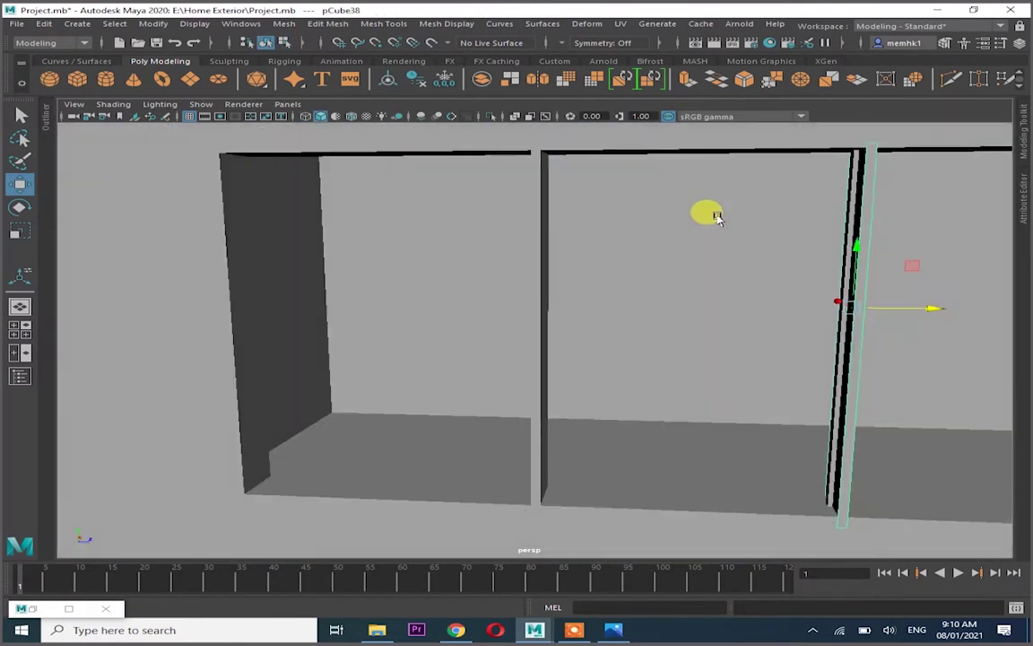
scroll(888, 269, down, 3)
scroll(879, 260, down, 2)
Slide the divider bar right along the wall opening
click(877, 282)
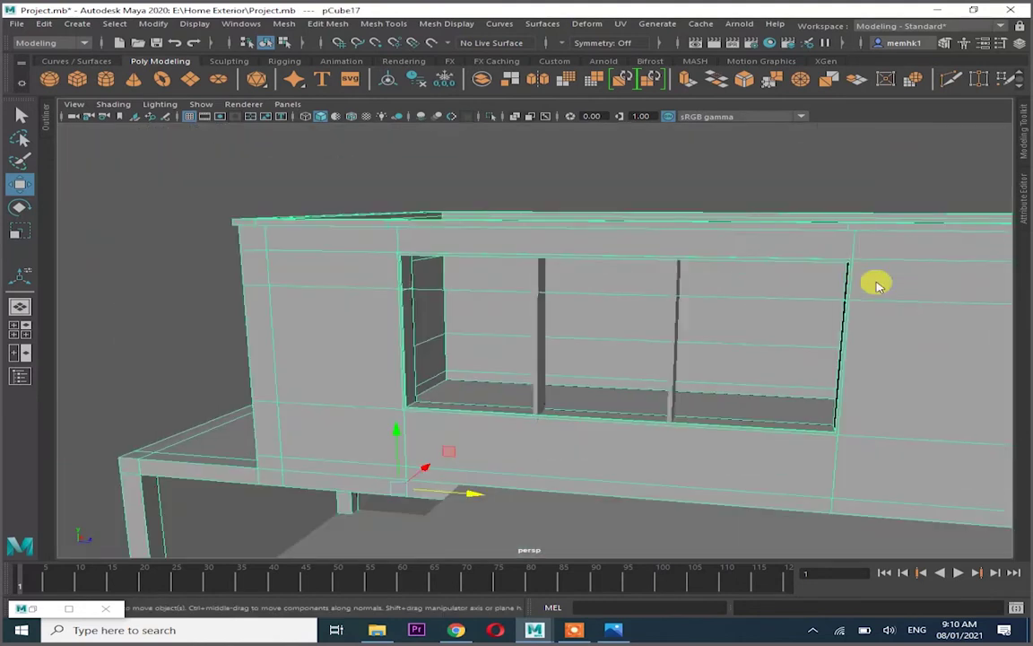
key(space)
click(754, 240)
key(space)
drag(573, 325, 711, 326)
mouse_move(569, 325)
alt+mouse_down()
mouse_move(627, 319)
mouse_move(490, 375)
alt+mouse_up()
key(f)
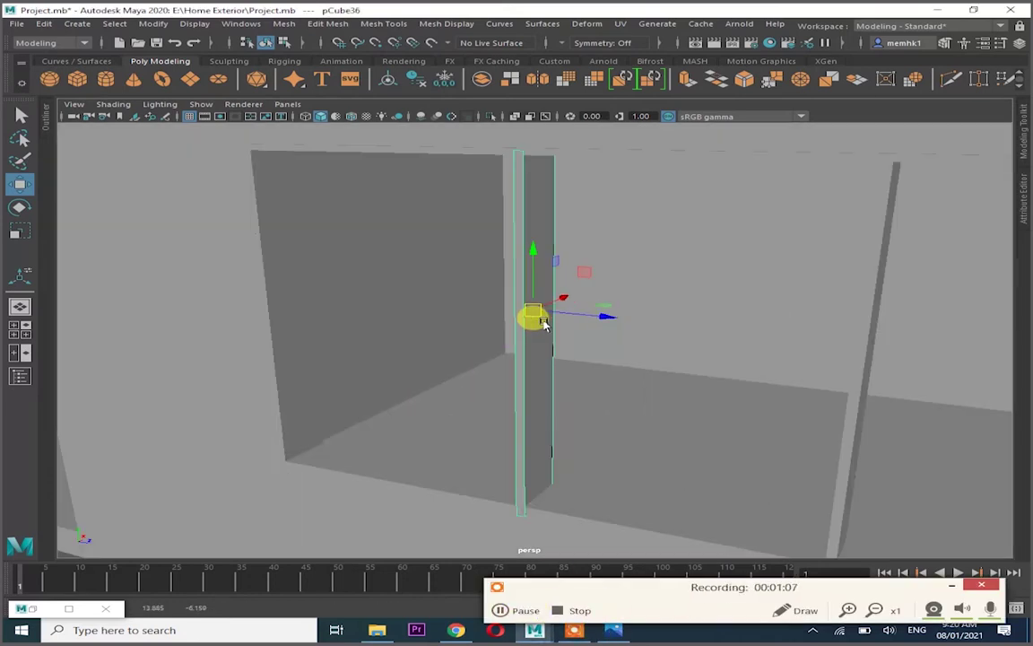
Make two more copies of the divider bar
key(ctrl+d)
mouse_move(518, 316)
alt+mouse_down()
mouse_move(594, 329)
mouse_move(544, 309)
mouse_move(805, 326)
mouse_move(634, 357)
mouse_move(551, 212)
alt+mouse_up()
key(ctrl+d)
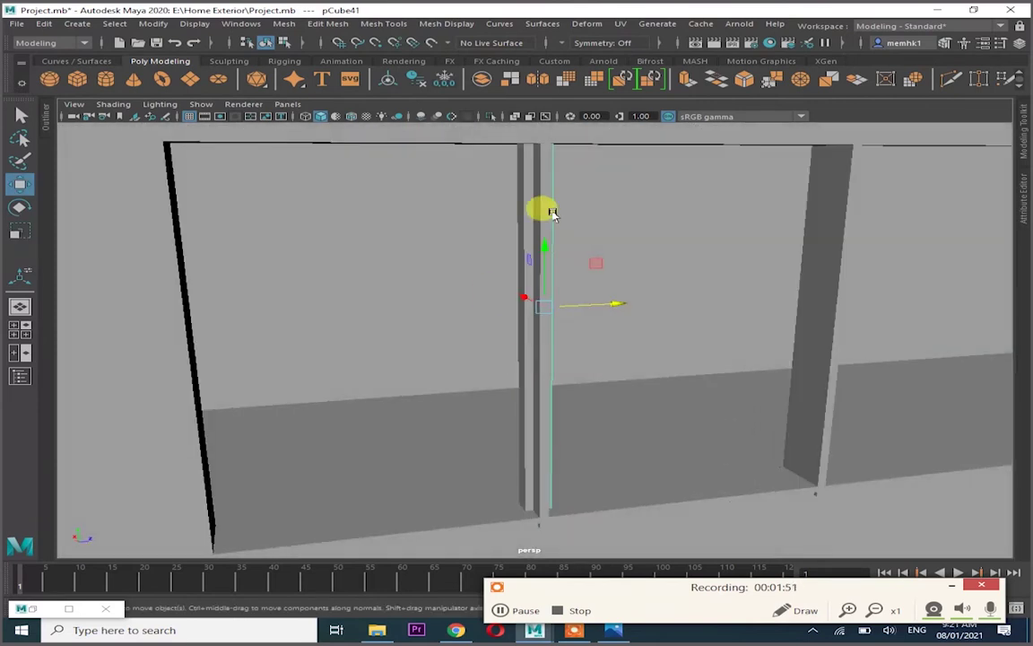
mouse_move(570, 304)
alt+mouse_down()
mouse_move(844, 295)
mouse_move(533, 306)
mouse_move(570, 277)
mouse_move(592, 346)
mouse_move(545, 285)
mouse_move(698, 334)
alt+mouse_up()
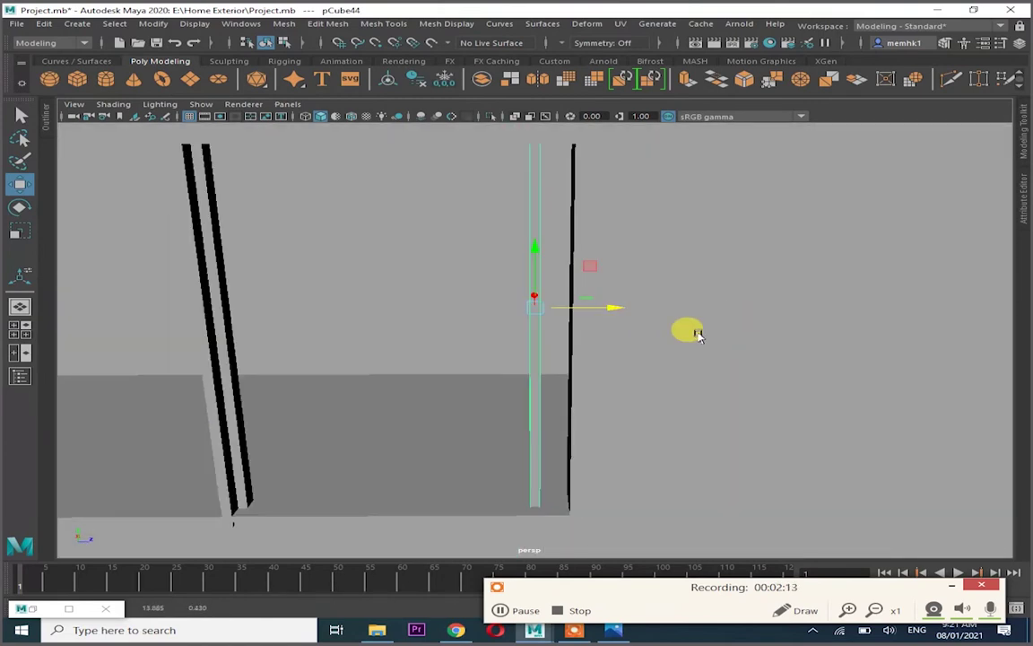
alt+drag(611, 307, 590, 310)
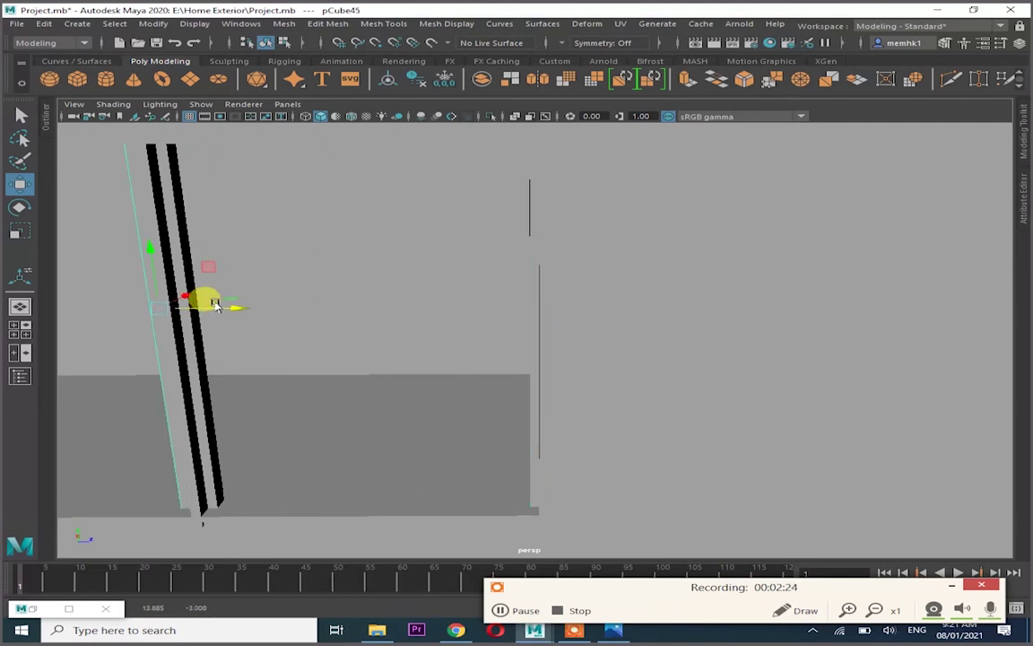
mouse_move(216, 304)
alt+mouse_down()
mouse_move(434, 309)
mouse_move(606, 186)
mouse_move(496, 121)
alt+mouse_up()
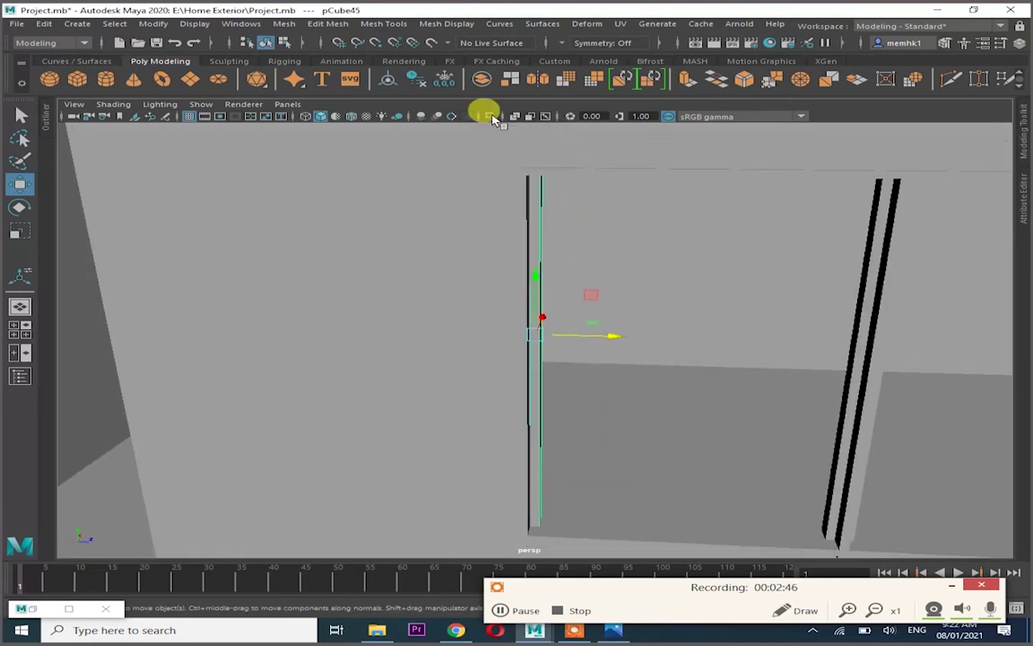
Isolate the pillar and select one of its faces
click(490, 116)
right_drag(544, 231, 542, 195)
click(534, 521)
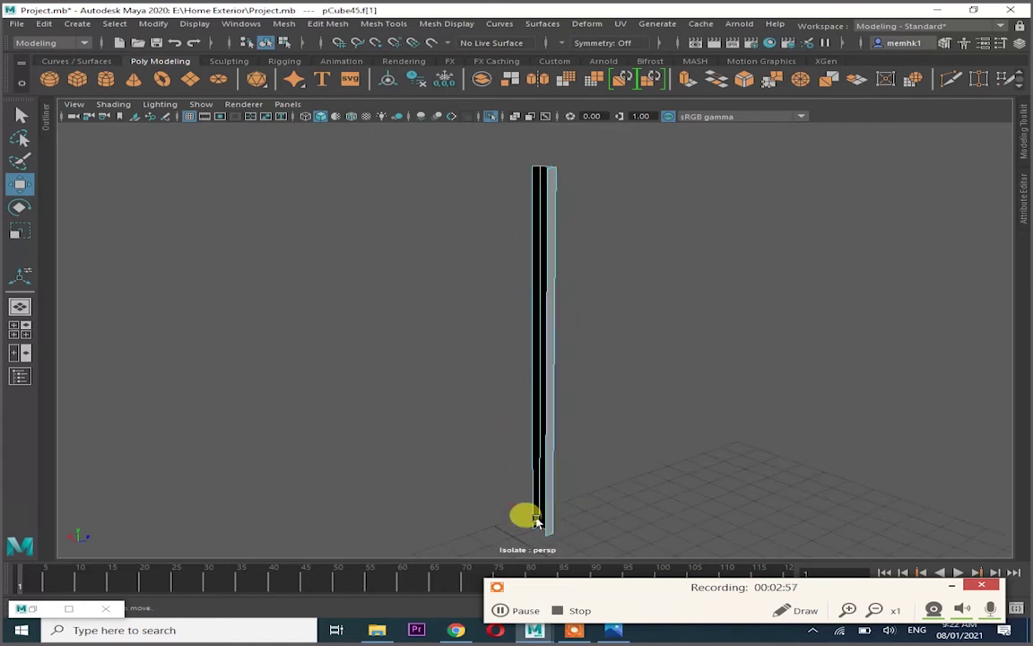
click(490, 116)
key(f)
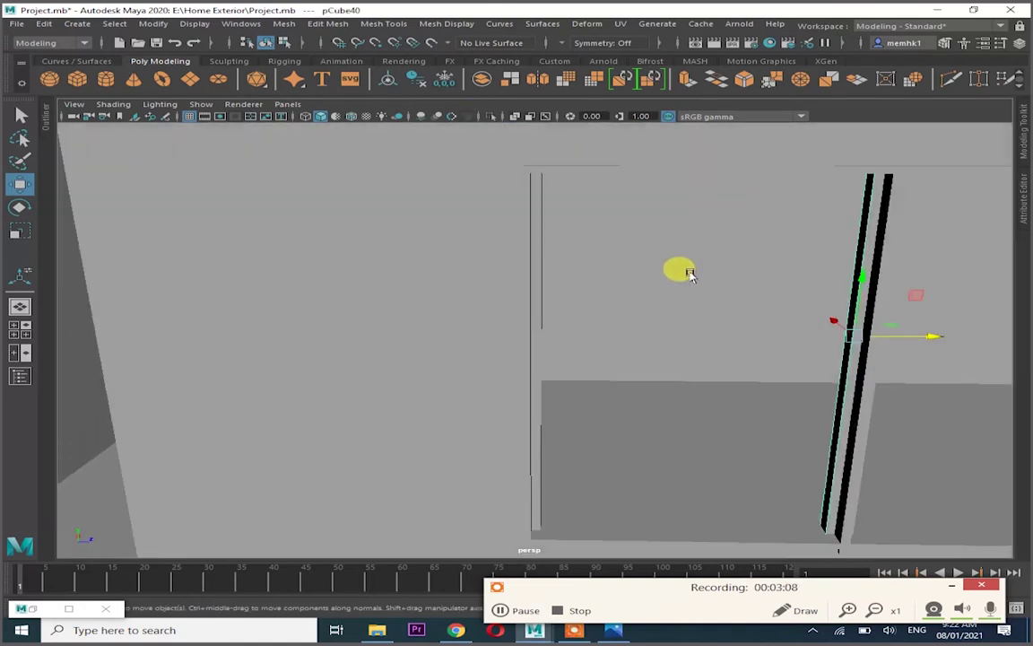
click(489, 116)
click(547, 345)
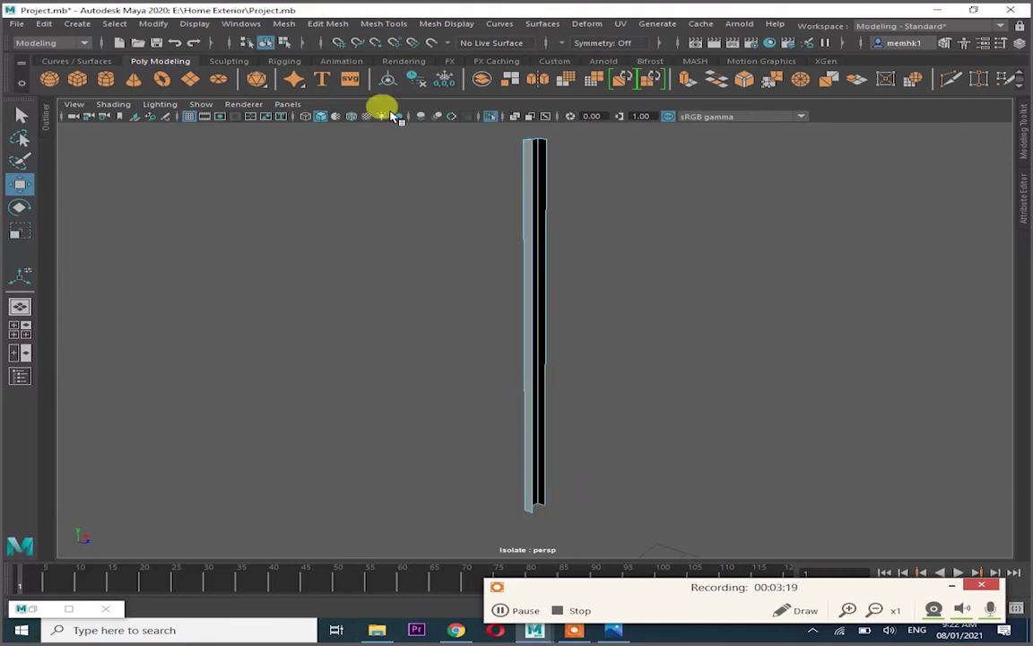
key(ctrl+1)
alt+drag(550, 245, 550, 215)
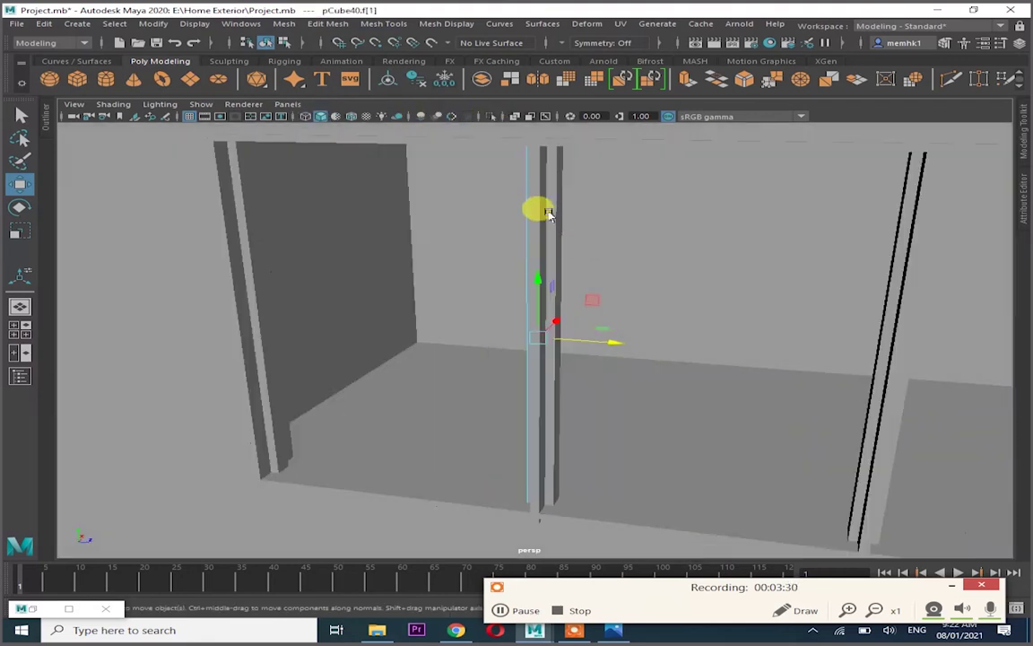
key(ctrl+1)
Isolate the next pillar, select one of its faces, and inspect the wall
right_drag(546, 238, 545, 500)
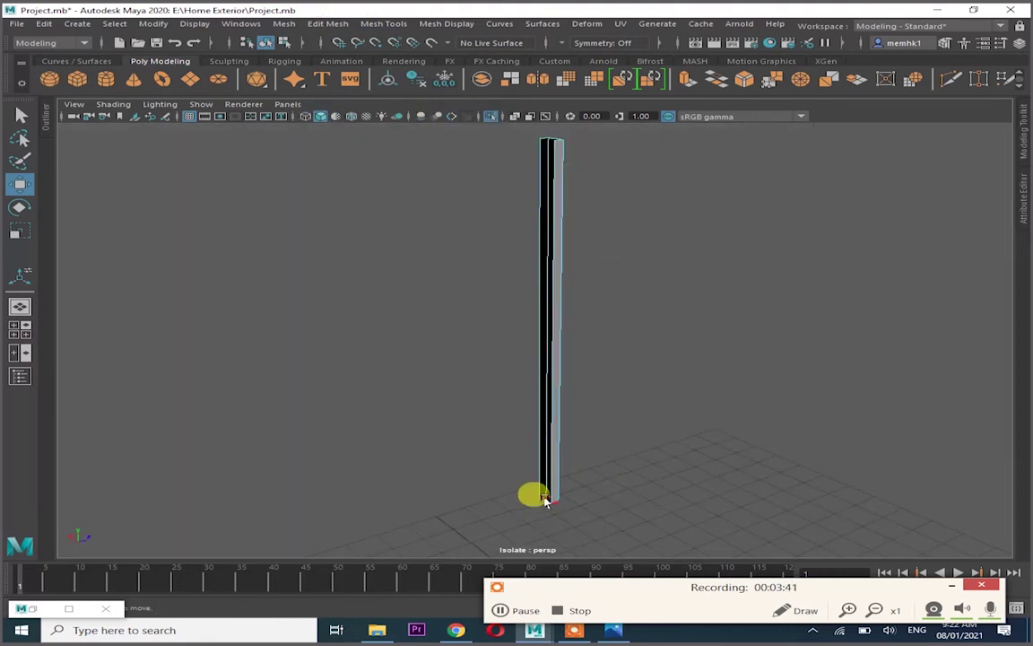
click(493, 119)
click(549, 287)
click(488, 115)
right_click(541, 229)
right_drag(541, 229, 532, 496)
click(493, 119)
click(543, 214)
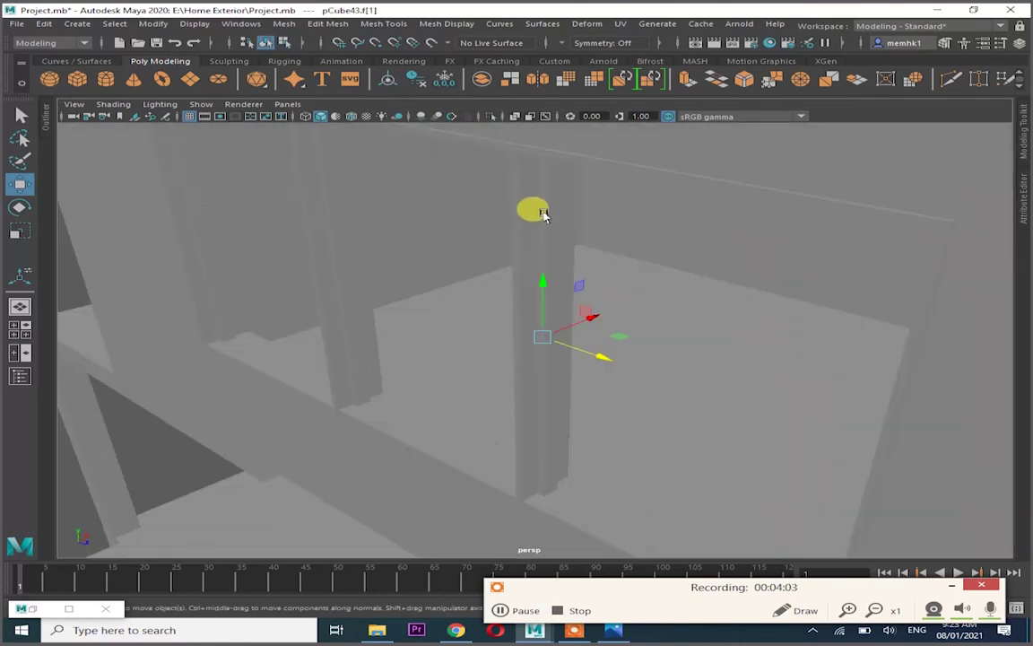
click(490, 115)
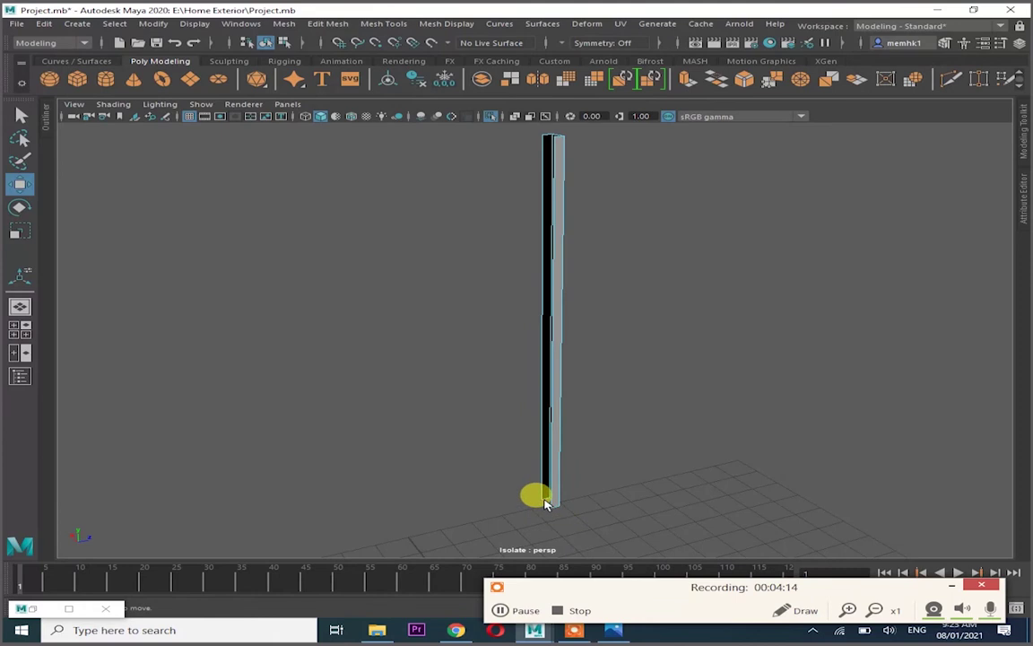
click(491, 115)
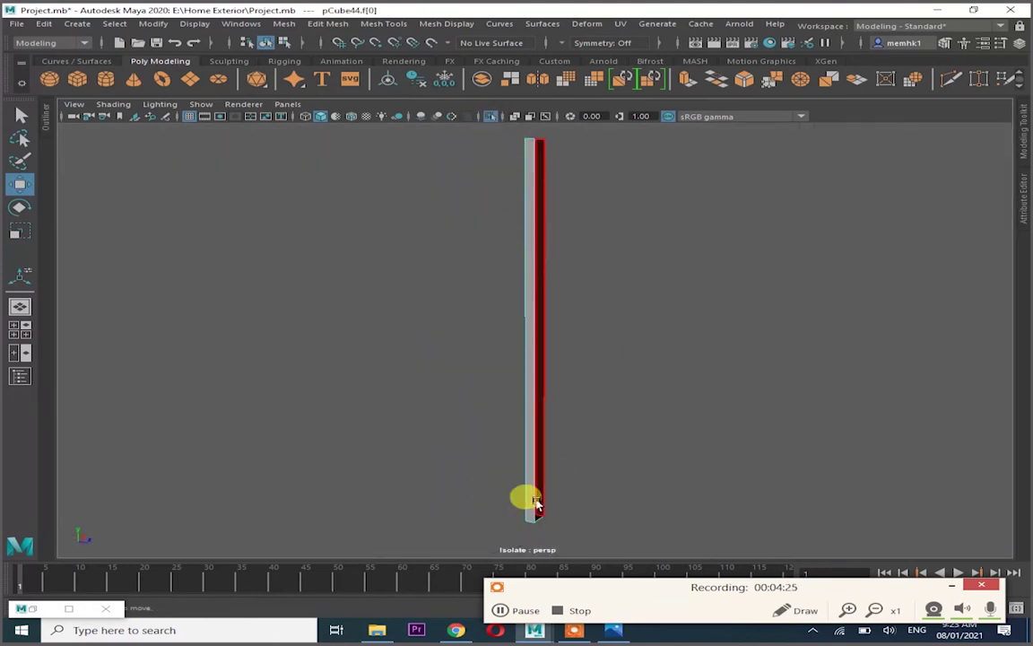
scroll(538, 496, up, 5)
alt+drag(559, 498, 514, 400)
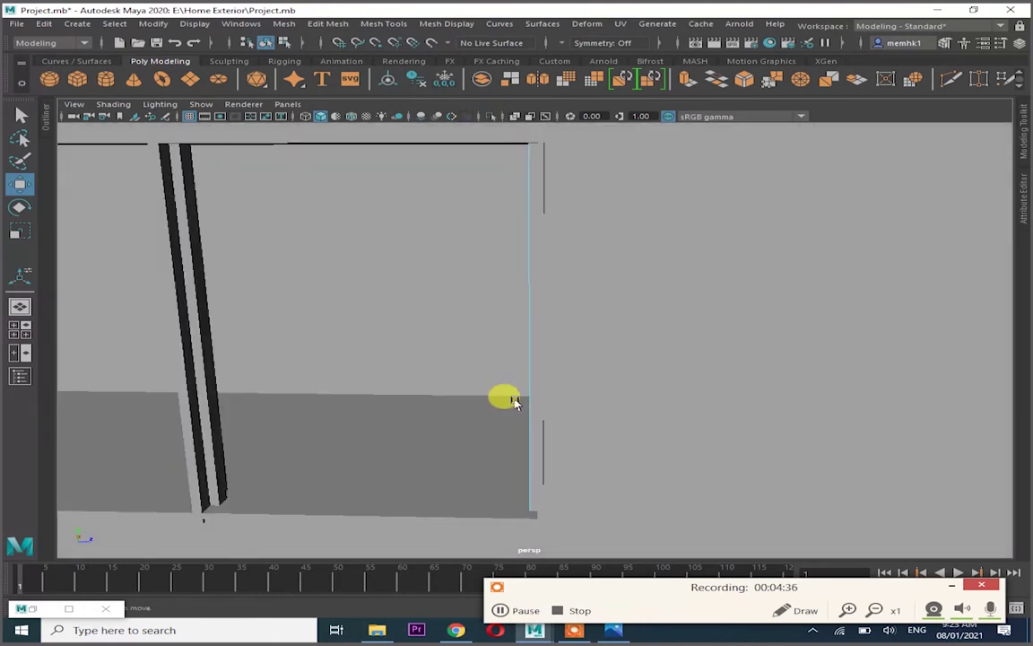
mouse_move(185, 468)
alt+mouse_down()
mouse_move(590, 516)
mouse_move(563, 387)
mouse_move(535, 408)
mouse_move(542, 434)
mouse_move(552, 278)
mouse_move(242, 286)
mouse_move(556, 186)
mouse_move(242, 235)
mouse_move(285, 238)
alt+mouse_up()
mouse_move(409, 254)
alt+mouse_down()
mouse_move(550, 234)
mouse_move(606, 251)
mouse_move(593, 249)
alt+mouse_up()
Rotate the bar 90 degrees on X so it lies horizontal
key(e)
click(1020, 45)
click(518, 245)
click(976, 153)
middle_drag(976, 153, 630, 392)
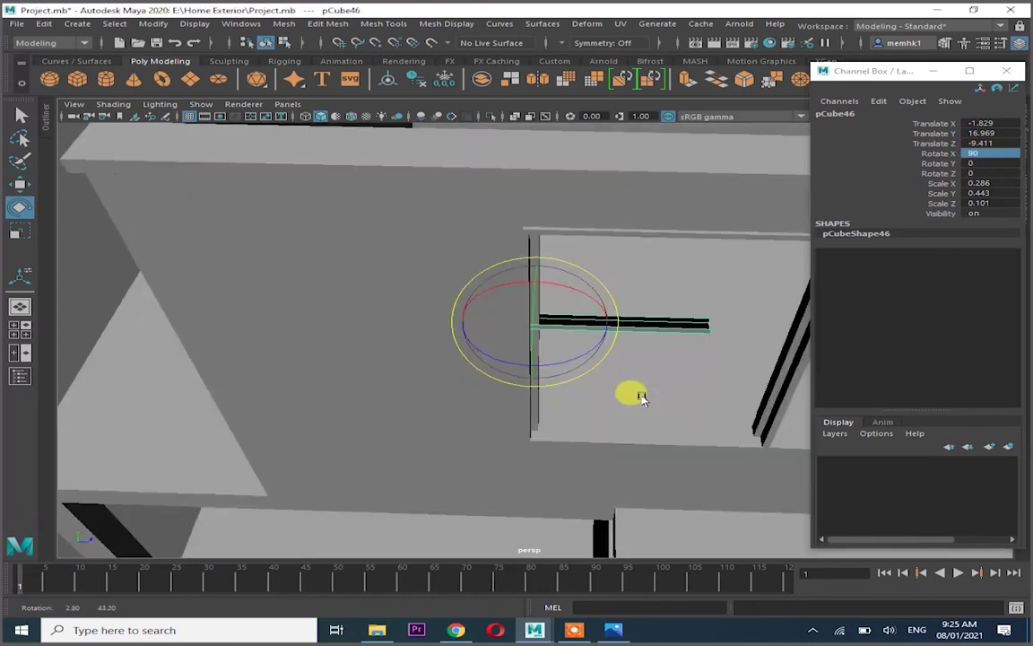
click(922, 65)
Raise the horizontal bar to the window top and stretch its end vertices along X
key(w)
drag(533, 289, 529, 162)
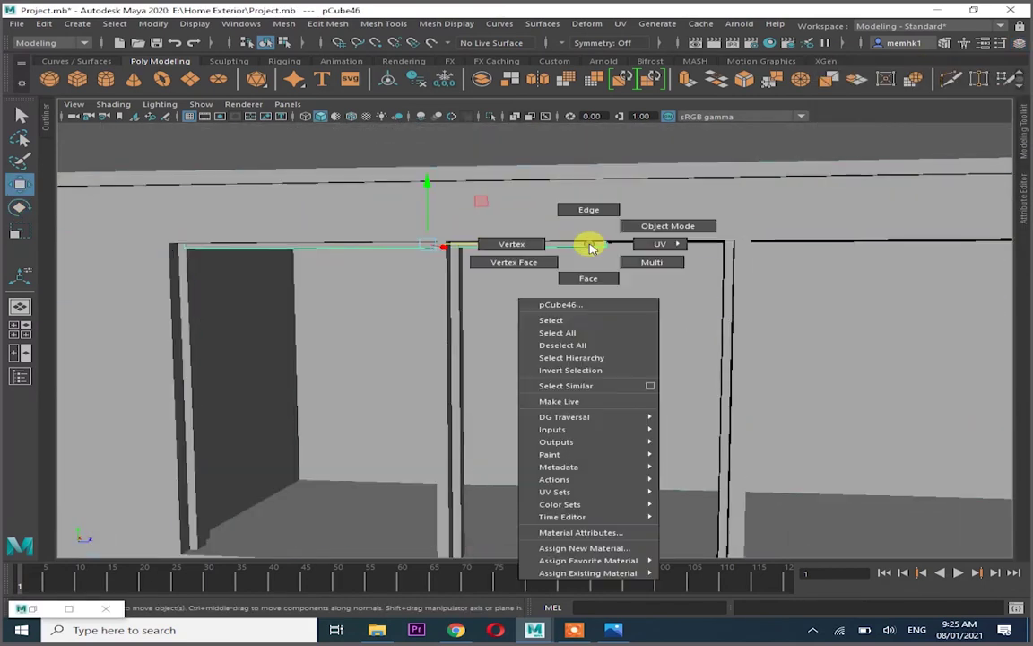
right_drag(530, 230, 513, 243)
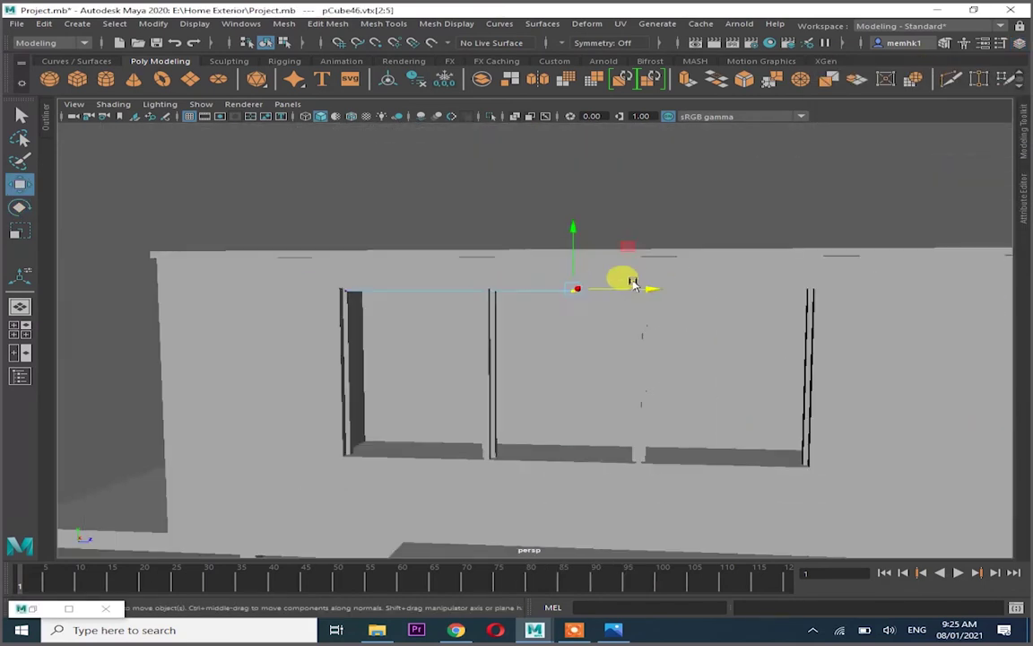
drag(649, 348, 752, 365)
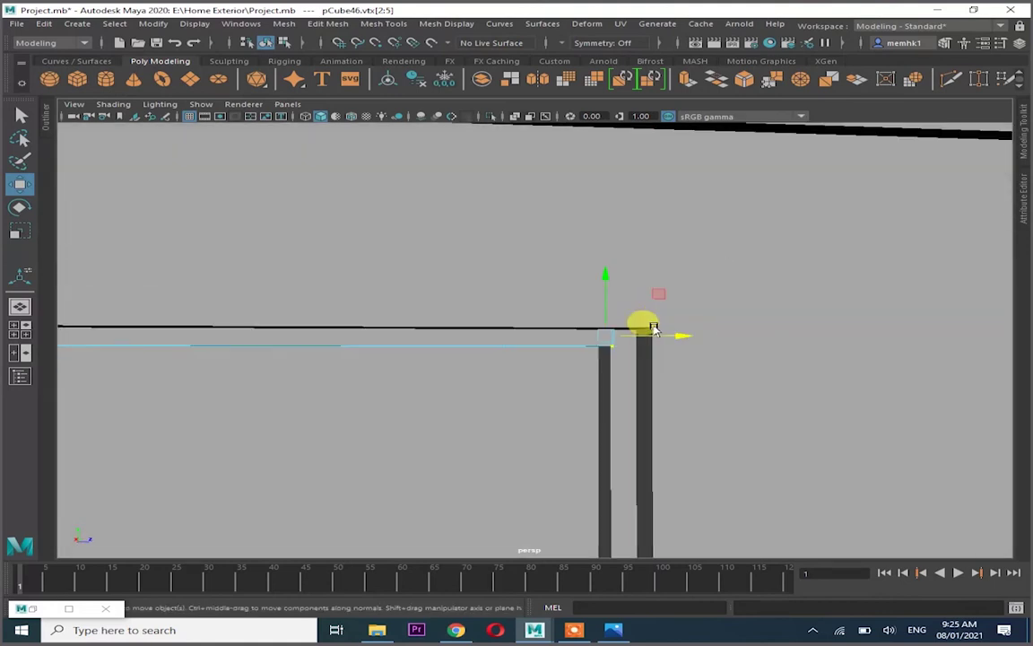
Set the bottom bar's Rotate Y to 0 in the Channel Box
mouse_move(336, 316)
alt+mouse_down()
mouse_move(299, 380)
mouse_move(403, 422)
mouse_move(452, 422)
alt+mouse_up()
key(ctrl+a)
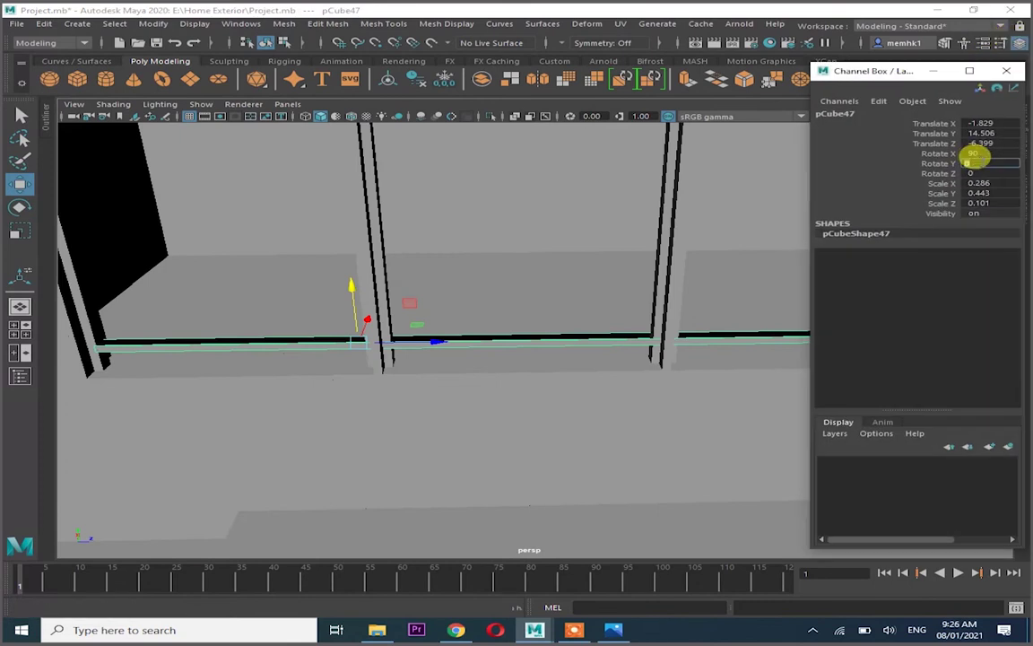
text(0)
key(Return)
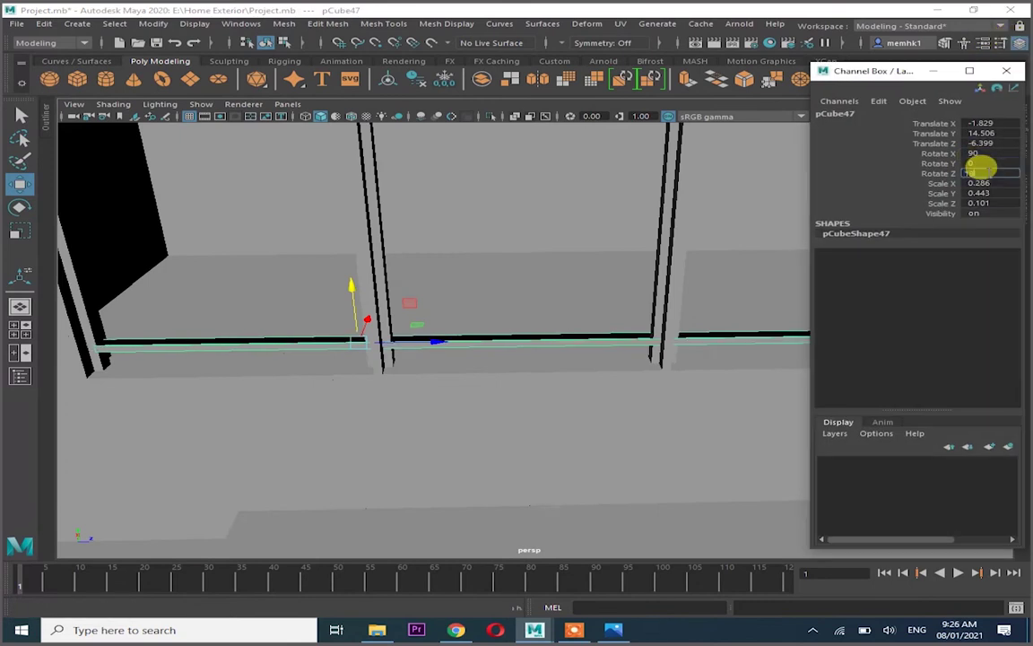
key(ctrl+a)
mouse_move(369, 358)
alt+mouse_down()
mouse_move(406, 295)
mouse_move(364, 350)
mouse_move(387, 302)
mouse_move(477, 316)
mouse_move(530, 245)
mouse_move(170, 263)
mouse_move(432, 293)
mouse_move(415, 296)
mouse_move(380, 270)
alt+mouse_up()
key(alt+Tab)
Select the top beam and duplicate it with Ctrl+D
click(376, 233)
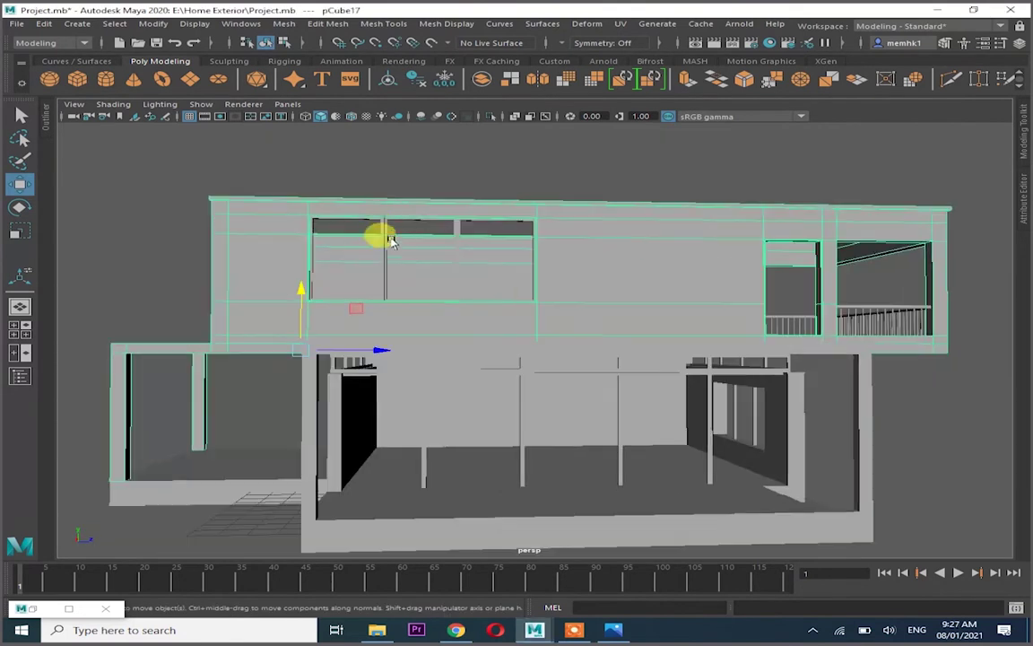
key(f)
mouse_move(392, 219)
alt+mouse_down()
mouse_move(388, 350)
mouse_move(368, 353)
mouse_move(429, 338)
alt+mouse_up()
key(ctrl+d)
key(r)
click(44, 23)
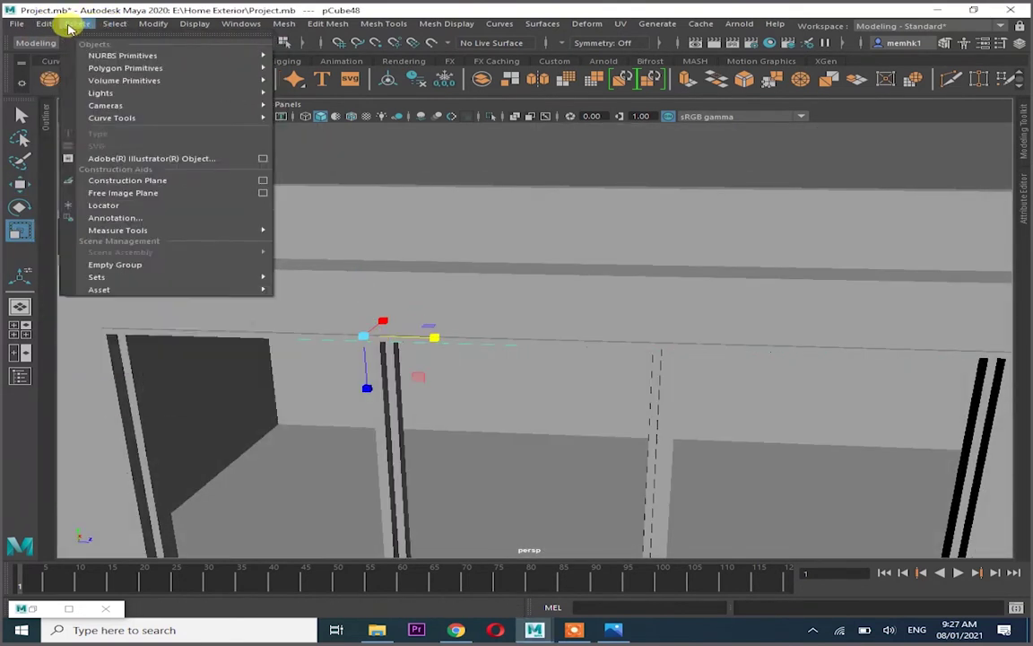
click(457, 337)
key(w)
Put the duplicate beam in vertex mode and select its end vertex
key(space)
key(space)
key(f)
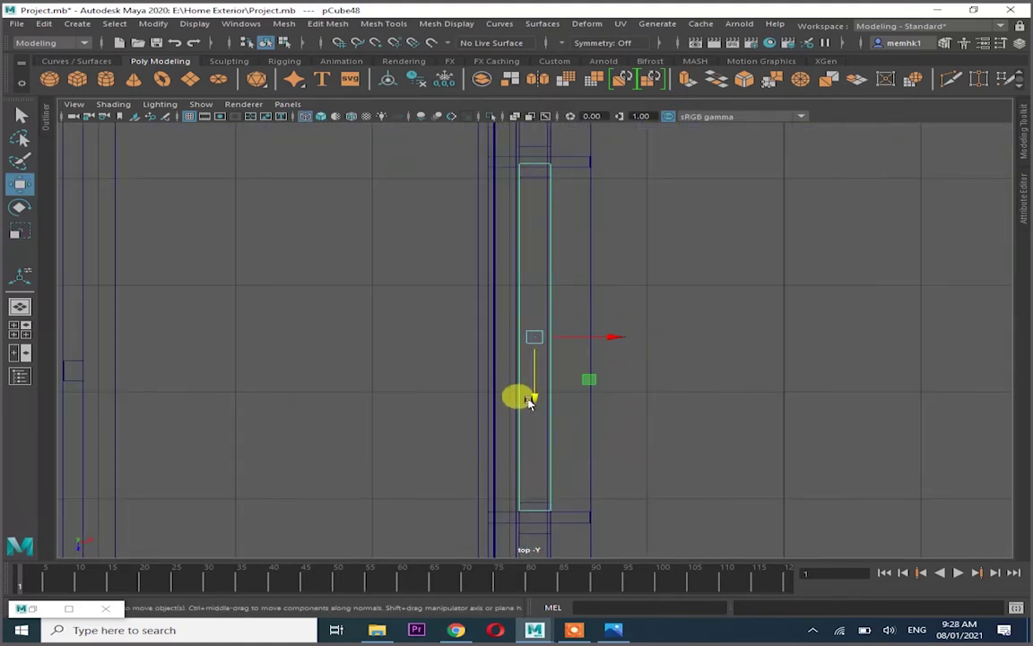
scroll(569, 341, up, 2)
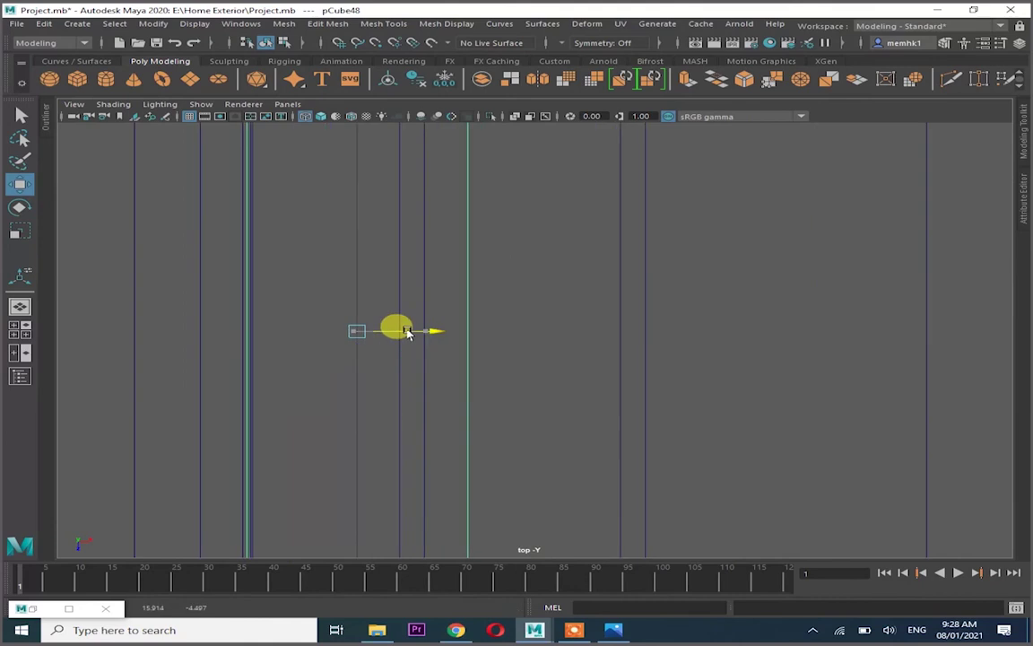
key(space)
key(space)
mouse_move(652, 271)
alt+mouse_down()
mouse_move(603, 258)
mouse_move(669, 202)
mouse_move(565, 369)
alt+mouse_up()
Position the end vertex in the top view so the beam spans the pillars
key(space)
key(space)
right_drag(533, 178, 484, 190)
drag(561, 130, 529, 542)
key(space)
key(space)
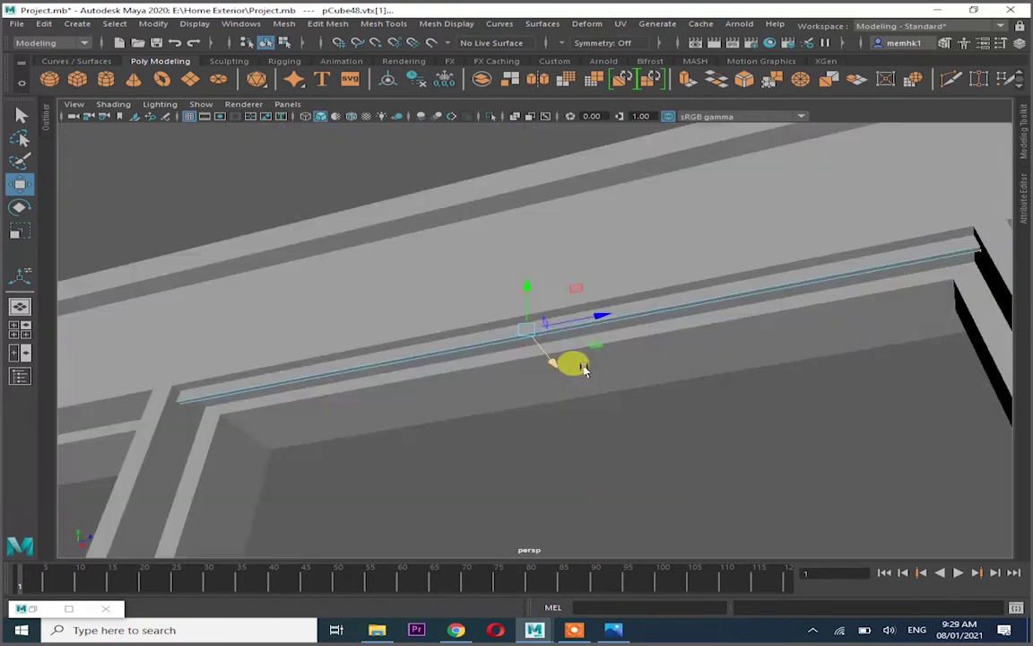
alt+drag(577, 363, 738, 398)
alt+drag(459, 357, 565, 295)
key(space)
alt+middle_drag(565, 295, 816, 350)
key(space)
key(space)
mouse_move(572, 346)
alt+mouse_down()
mouse_move(529, 348)
mouse_move(491, 307)
alt+mouse_up()
key(space)
key(f)
key(space)
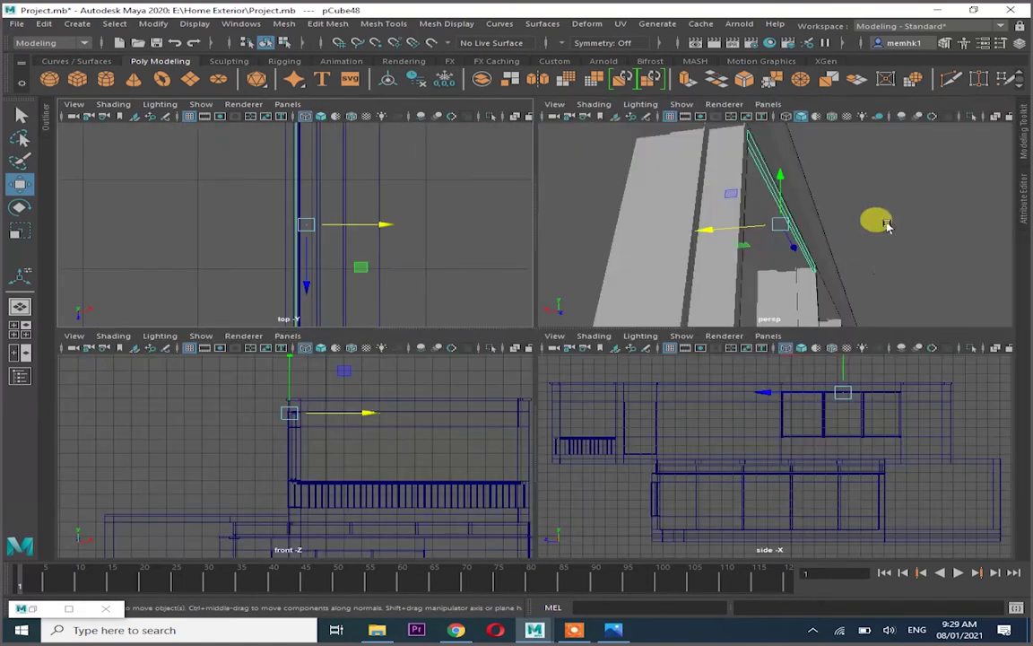
key(space)
alt+right_drag(572, 185, 576, 339)
alt+middle_drag(576, 339, 527, 339)
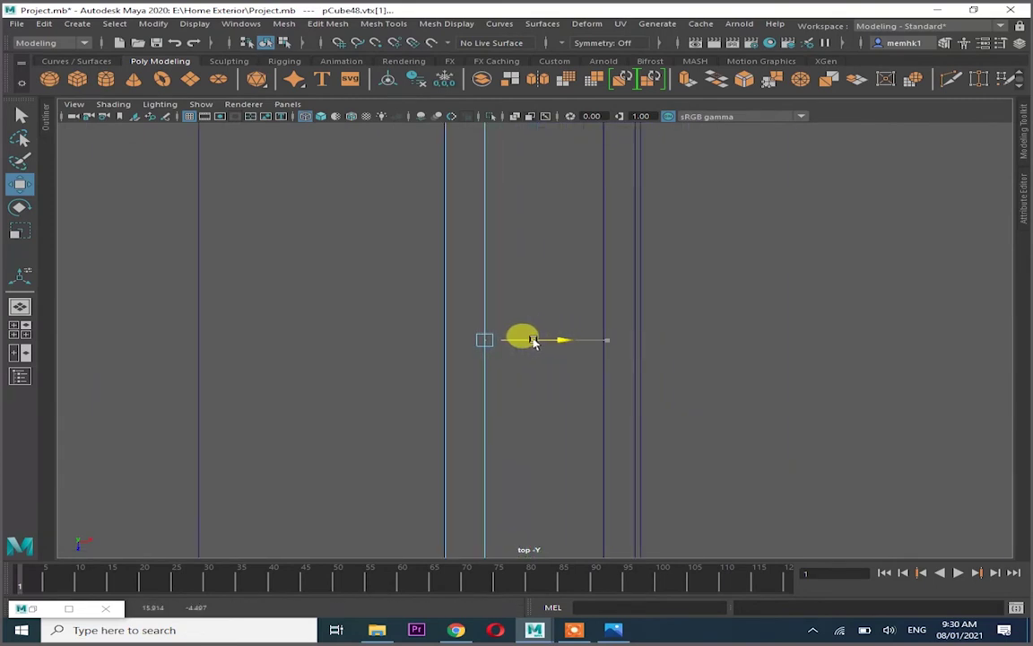
key(space)
key(space)
mouse_move(669, 308)
alt+mouse_down()
mouse_move(562, 362)
mouse_move(219, 382)
alt+mouse_up()
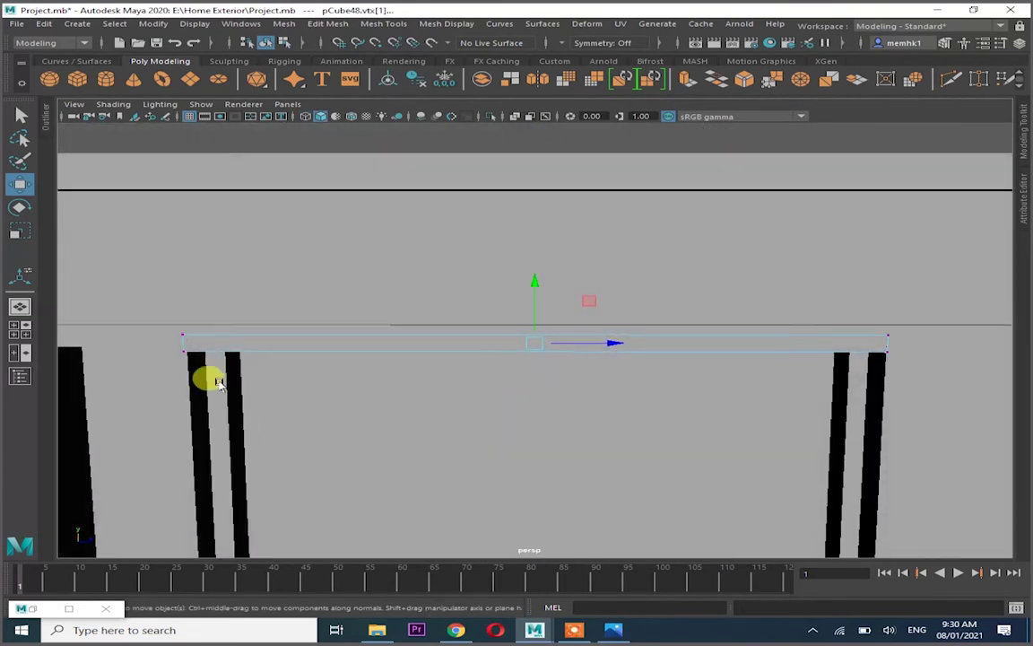
mouse_move(395, 316)
alt+mouse_down()
mouse_move(563, 311)
mouse_move(537, 300)
mouse_move(508, 337)
alt+mouse_up()
Bridge the beam's edges with Mesh Tools and return to object selection
click(237, 332)
click(384, 24)
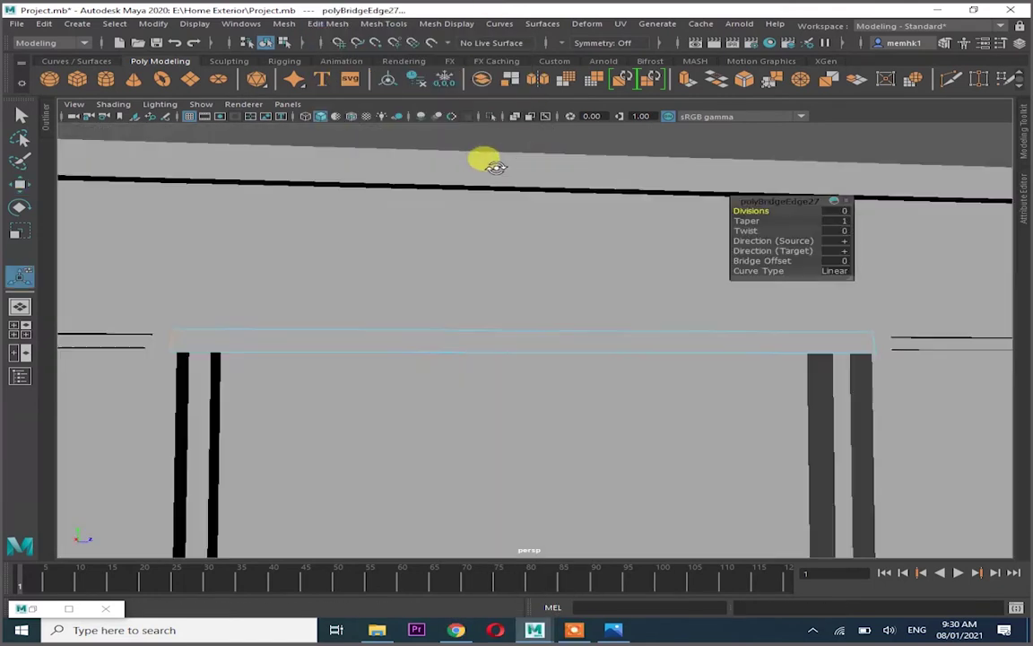
key(F8)
mouse_move(369, 343)
alt+mouse_down()
mouse_move(392, 306)
mouse_move(459, 318)
mouse_move(465, 339)
alt+mouse_up()
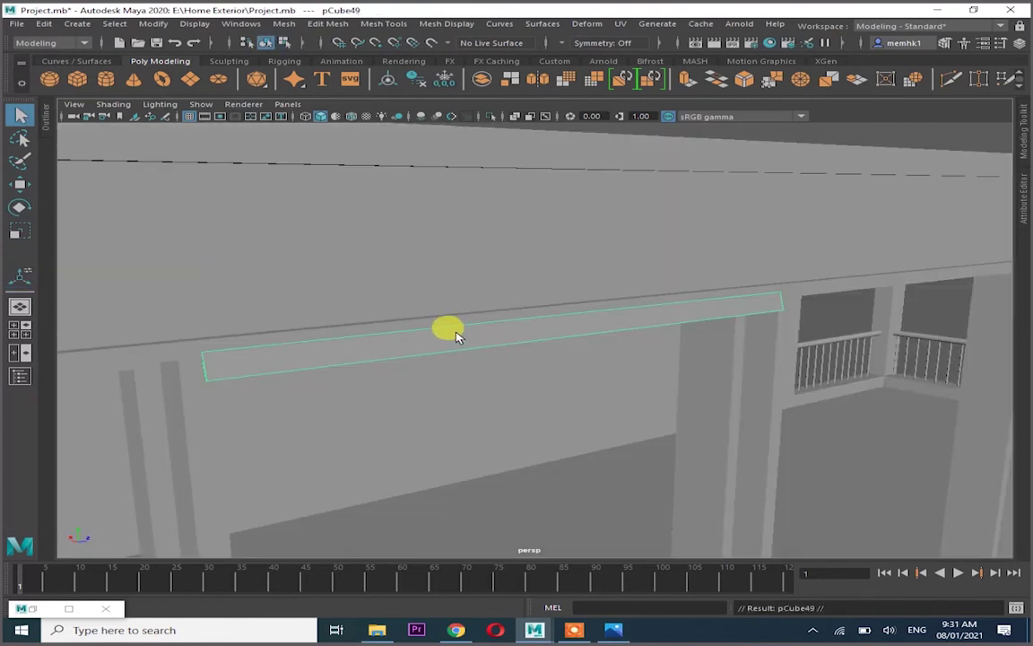
Select the new beam under the roof and bring up the front view
click(526, 281)
key(w)
mouse_move(525, 282)
alt+mouse_down()
mouse_move(269, 350)
mouse_move(372, 357)
alt+mouse_up()
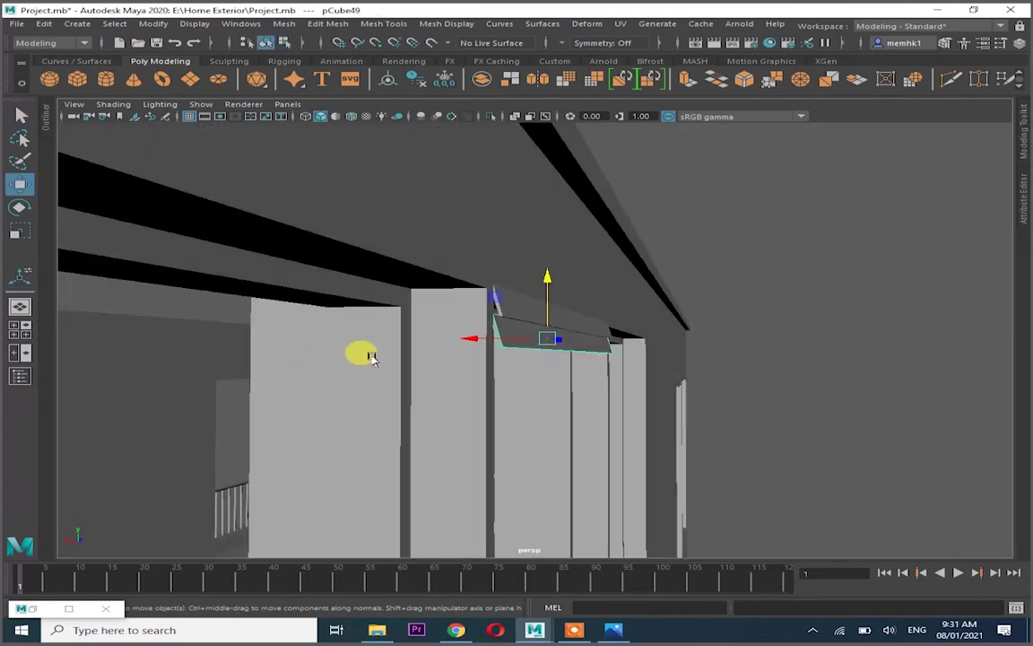
key(space)
key(space)
key(space)
key(space)
key(a)
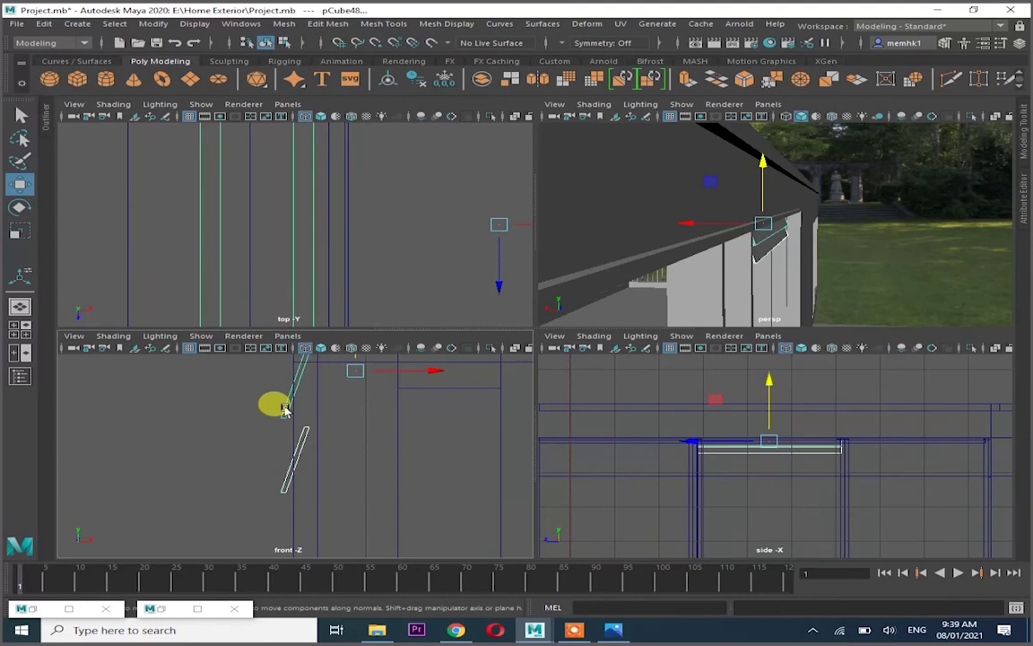
key(space)
scroll(561, 260, down, 5)
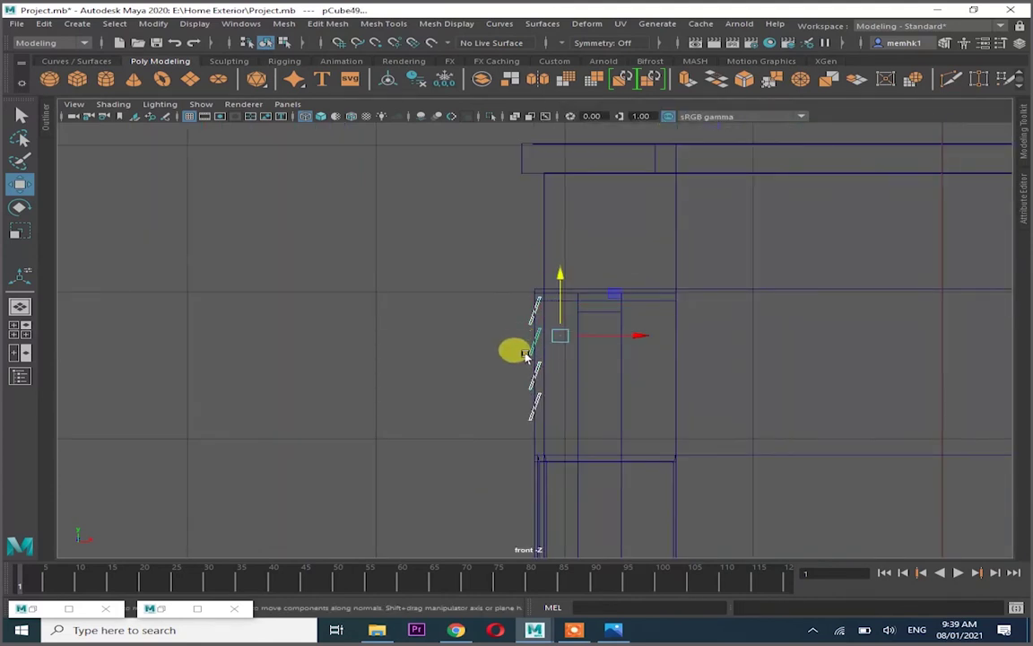
Move the slanted slat copies down into the window opening
drag(554, 278, 550, 408)
scroll(603, 308, up, 3)
scroll(601, 321, down, 3)
drag(525, 316, 545, 395)
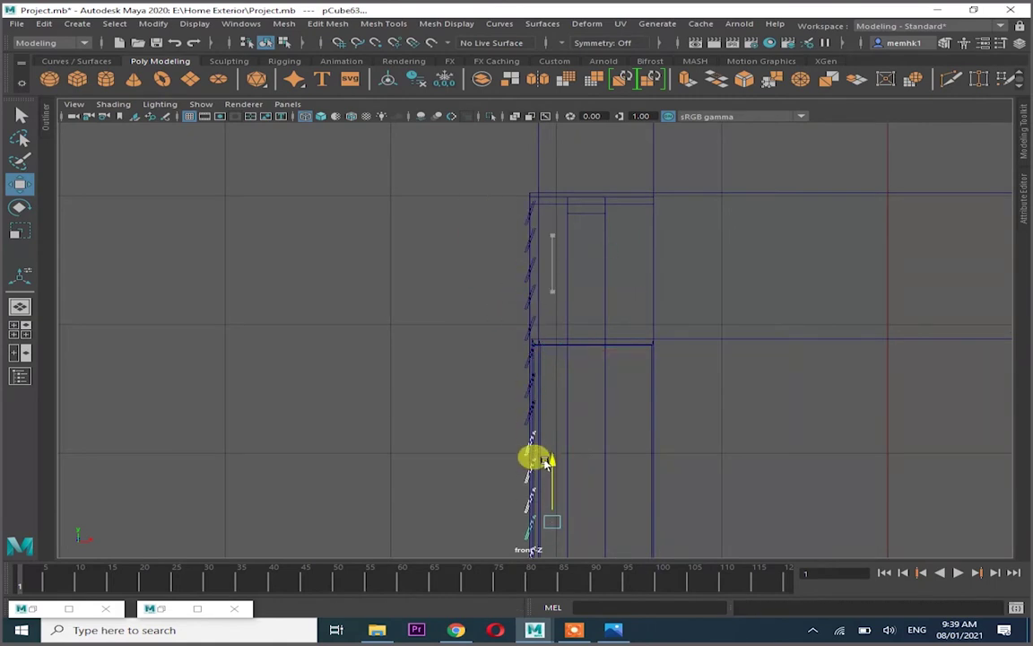
alt+middle_drag(538, 452, 548, 346)
Box-select the louver slats and shift them into place to fill the opening
key(space)
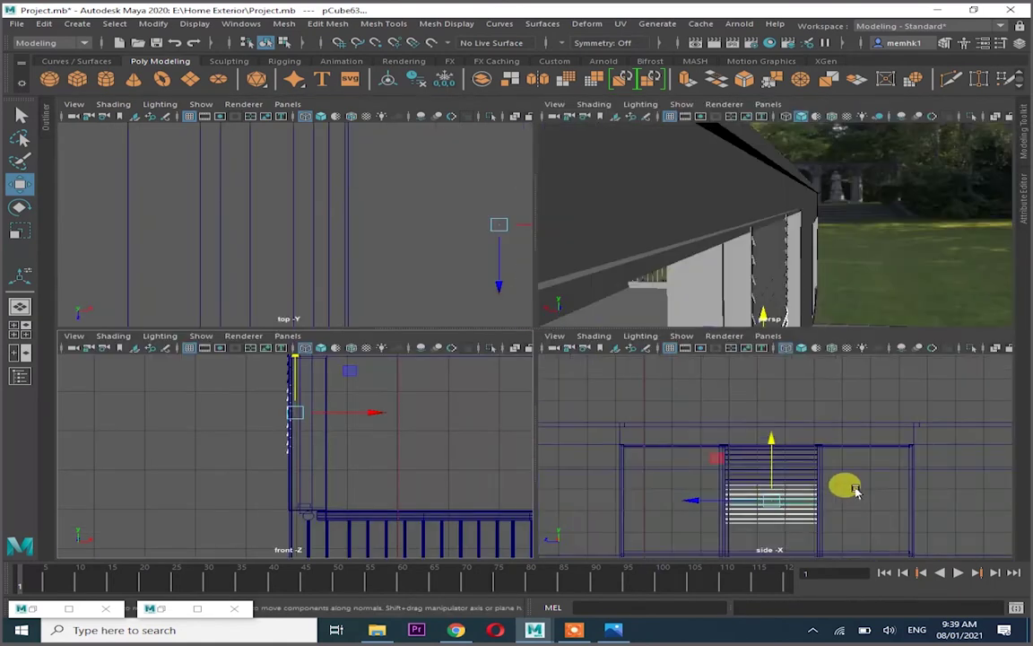
drag(283, 465, 269, 449)
alt+middle_drag(269, 449, 301, 385)
mouse_move(300, 385)
mouse_down()
mouse_move(330, 491)
mouse_move(346, 358)
mouse_up()
mouse_move(346, 445)
mouse_down()
mouse_move(330, 421)
mouse_move(339, 339)
mouse_up()
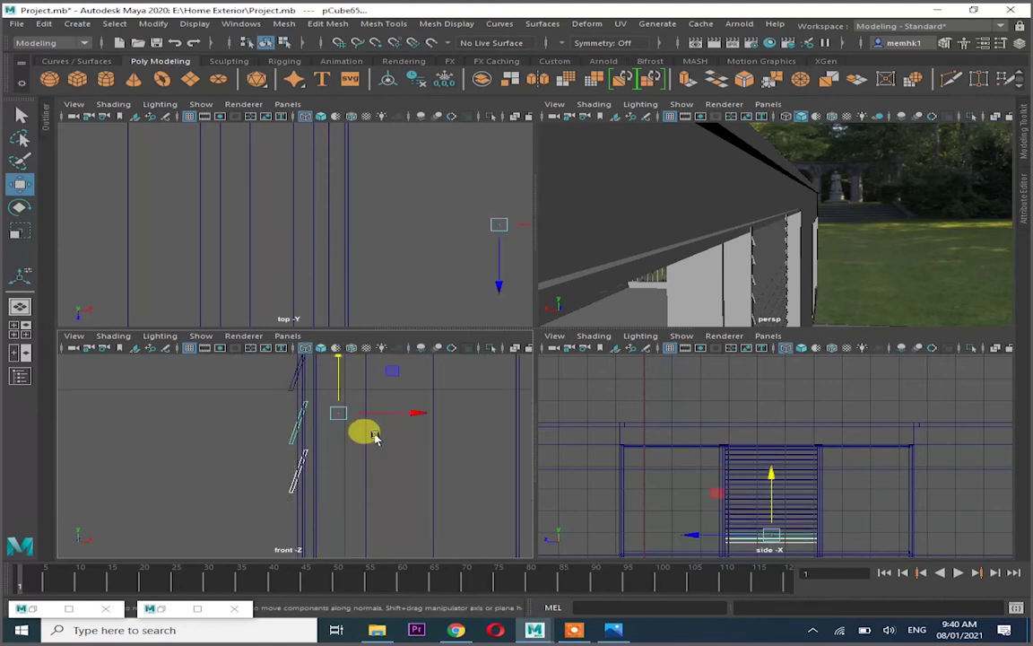
key(space)
key(space)
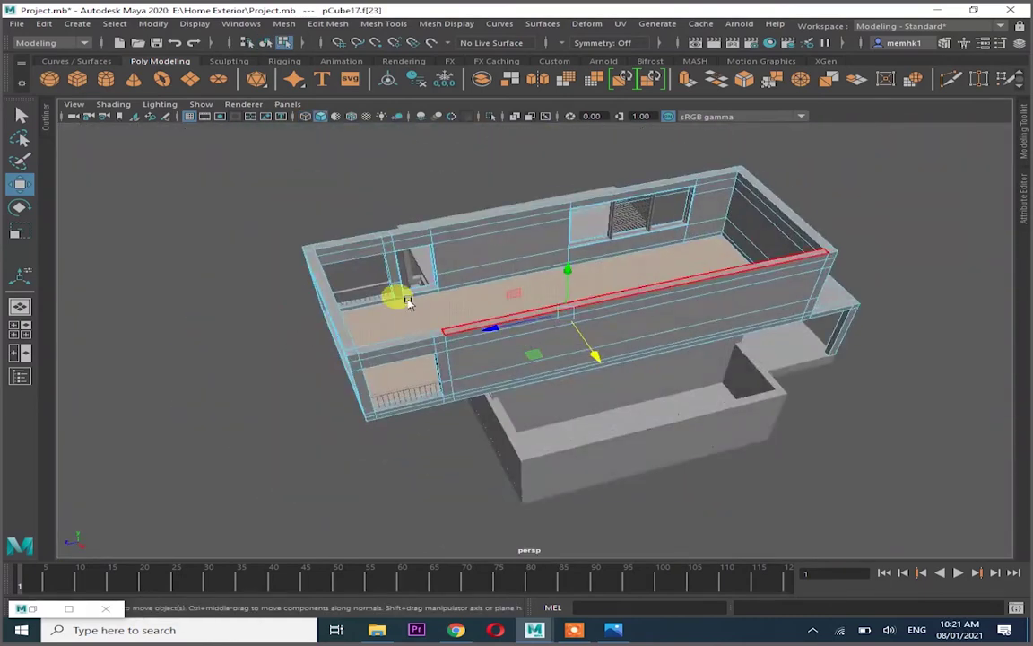
Extrude the wall column's top faces upward with Ctrl+E
alt+drag(408, 302, 427, 339)
click(449, 499)
key(ctrl+e)
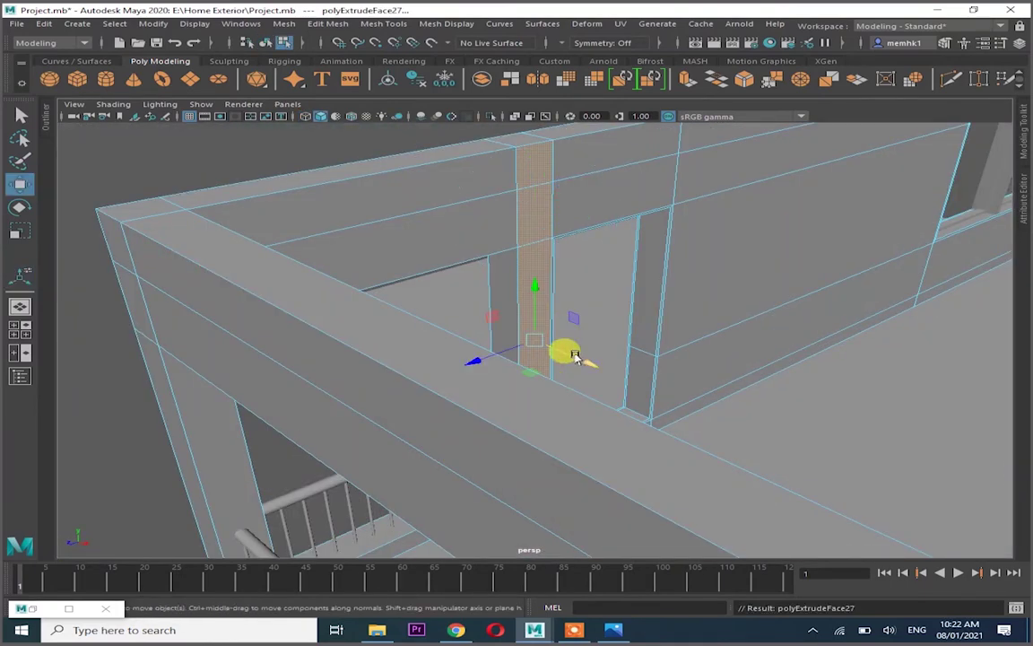
mouse_move(576, 292)
alt+mouse_down()
mouse_move(599, 353)
mouse_move(523, 339)
mouse_move(388, 353)
mouse_move(853, 265)
alt+mouse_up()
Select and frame a face on the opposite wall
click(798, 394)
alt+drag(841, 396, 672, 377)
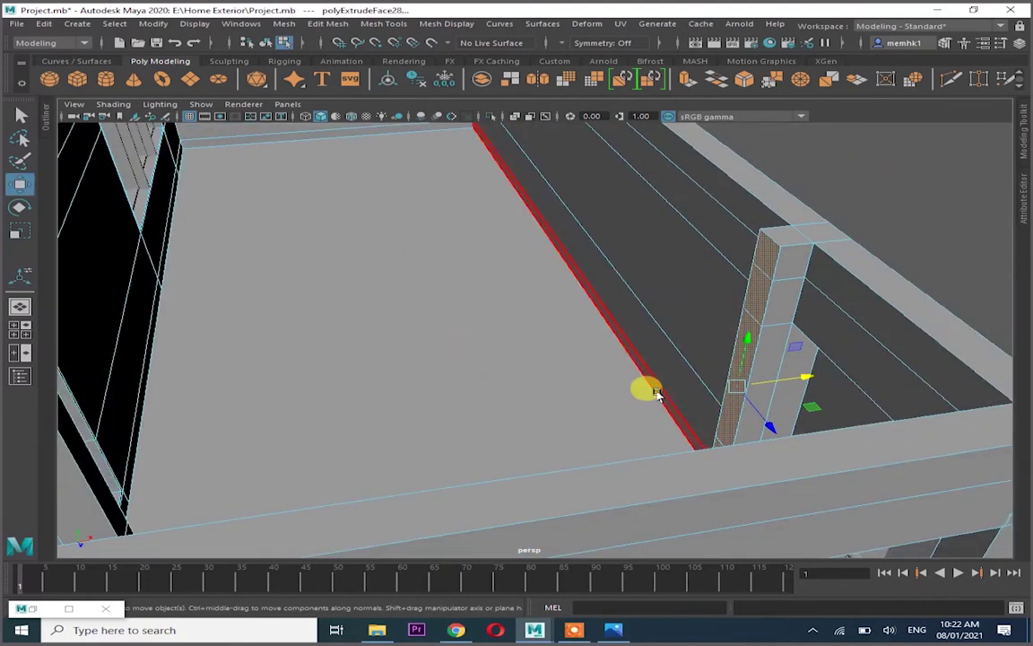
mouse_move(658, 395)
alt+mouse_down()
mouse_move(646, 358)
mouse_move(872, 399)
mouse_move(431, 296)
mouse_move(441, 297)
alt+mouse_up()
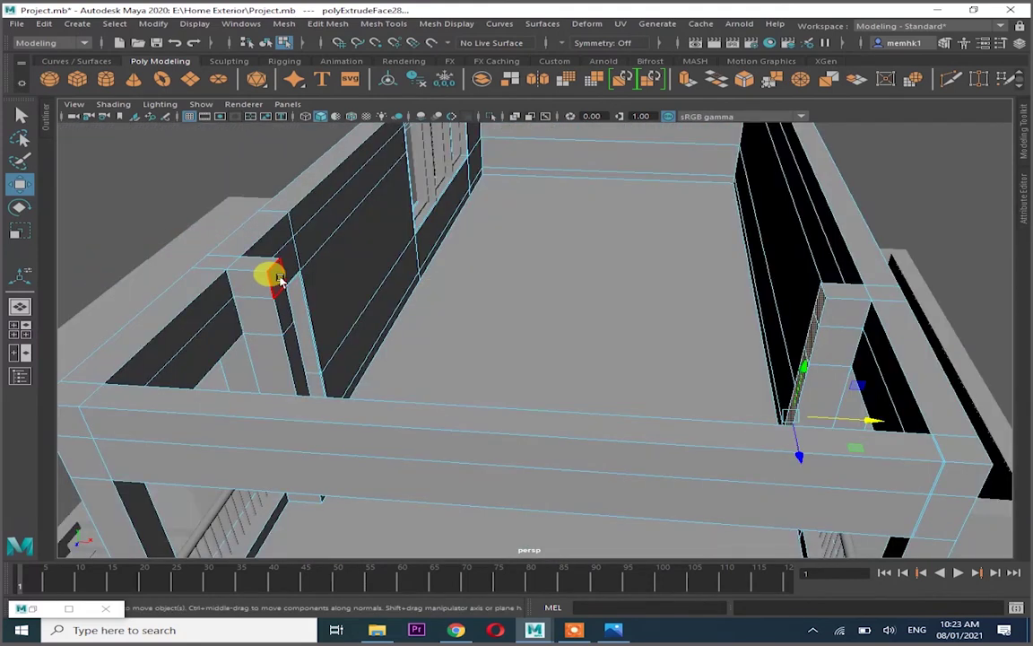
key(f)
scroll(559, 337, down, 5)
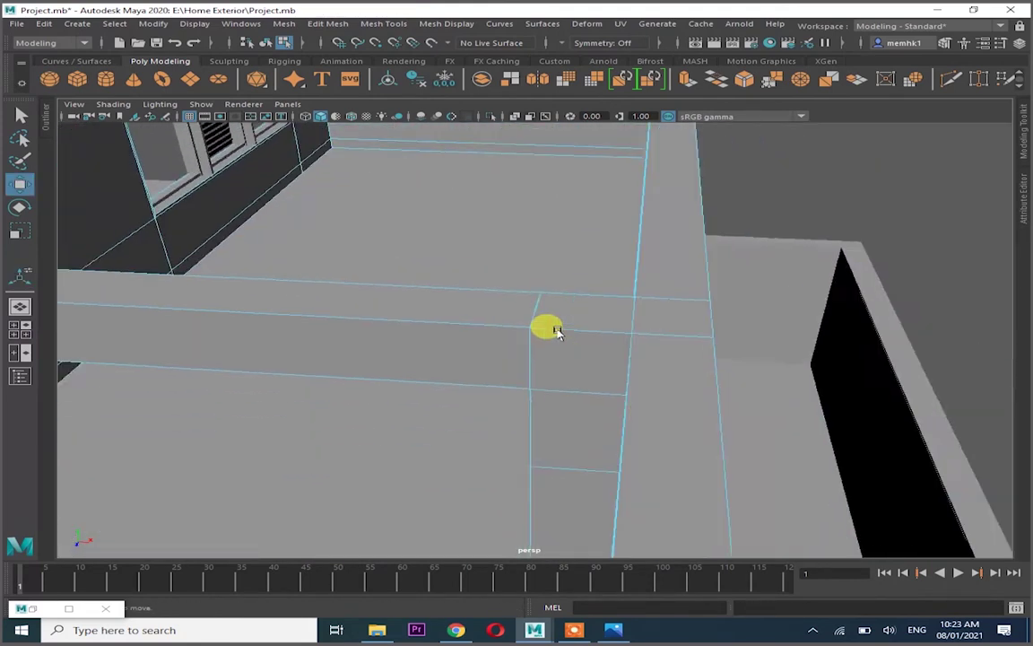
scroll(553, 330, down, 5)
Return to object mode and select the upper-floor wall mesh
key(F8)
mouse_move(633, 248)
alt+mouse_down()
mouse_move(544, 302)
mouse_move(362, 364)
mouse_move(523, 318)
mouse_move(525, 327)
mouse_move(471, 341)
mouse_move(485, 321)
mouse_move(468, 388)
mouse_move(268, 391)
mouse_move(406, 364)
alt+mouse_up()
click(485, 321)
key(space)
Box-select a pair of wall corner vertices and nudge them vertically
drag(753, 390, 793, 405)
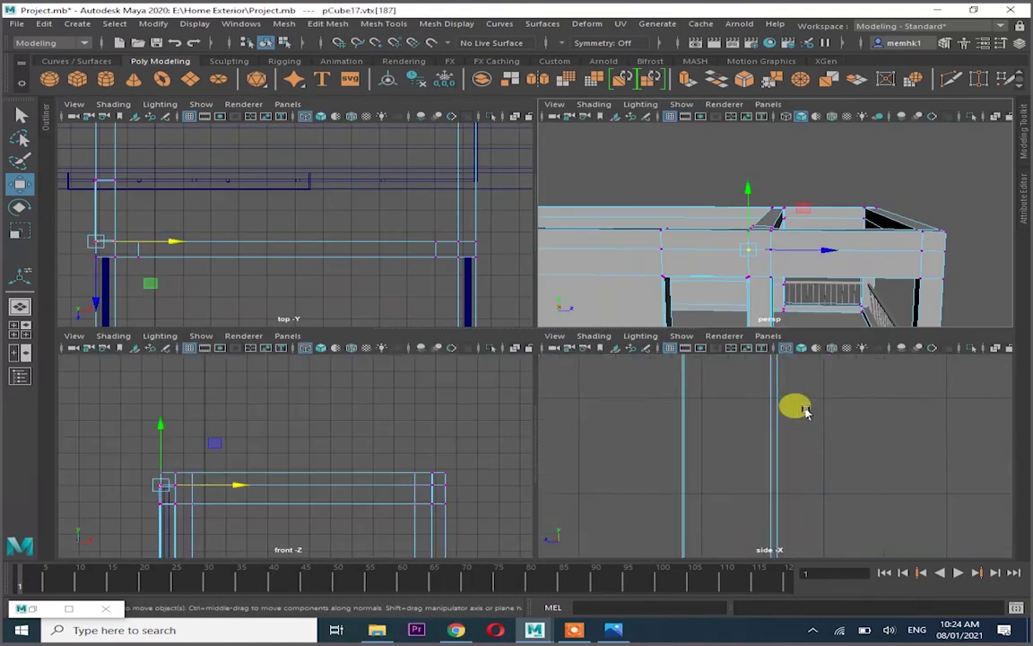
key(space)
drag(425, 312, 580, 365)
key(space)
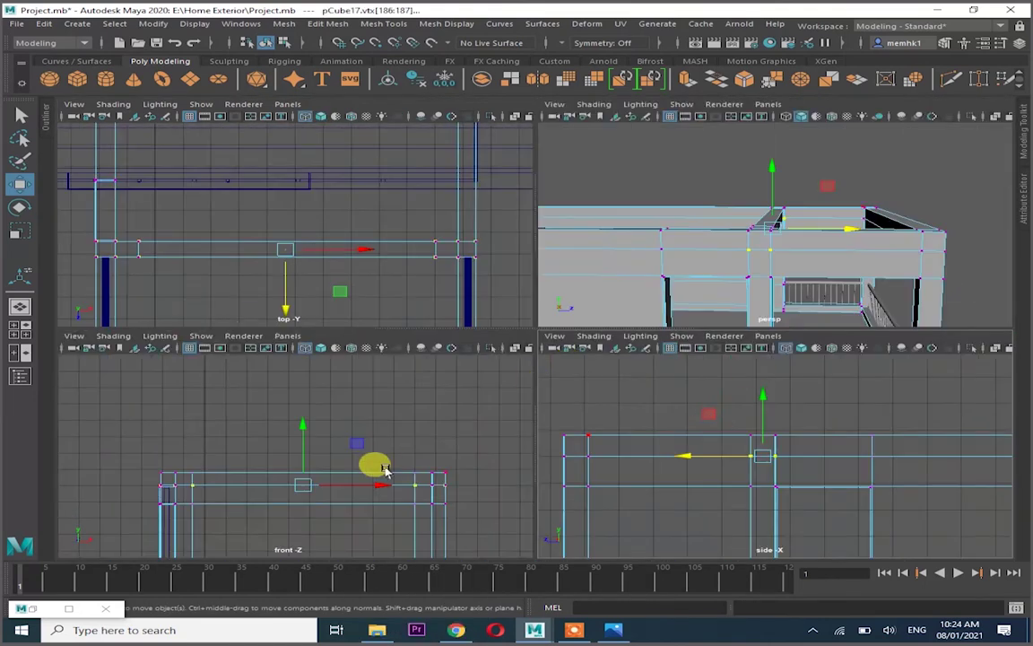
mouse_move(877, 299)
alt+mouse_down()
mouse_move(691, 175)
mouse_move(861, 210)
mouse_move(730, 235)
mouse_move(554, 347)
mouse_move(842, 342)
mouse_move(445, 410)
alt+mouse_up()
click(836, 220)
Select frame mesh pCube17 and zoom in close on its beam
key(space)
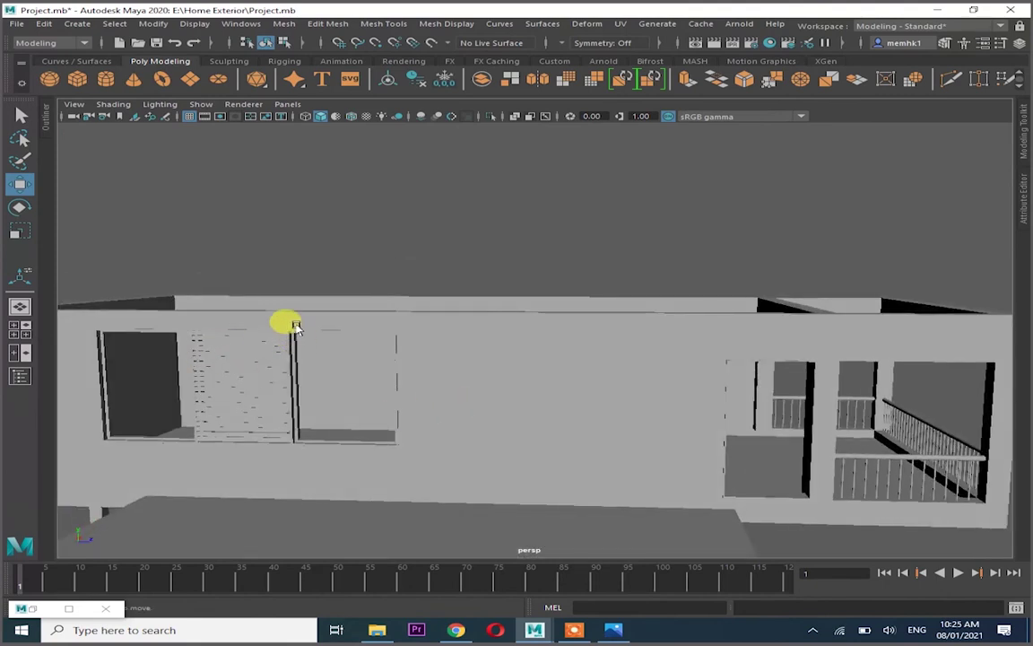
alt+drag(293, 335, 761, 351)
click(468, 325)
key(f)
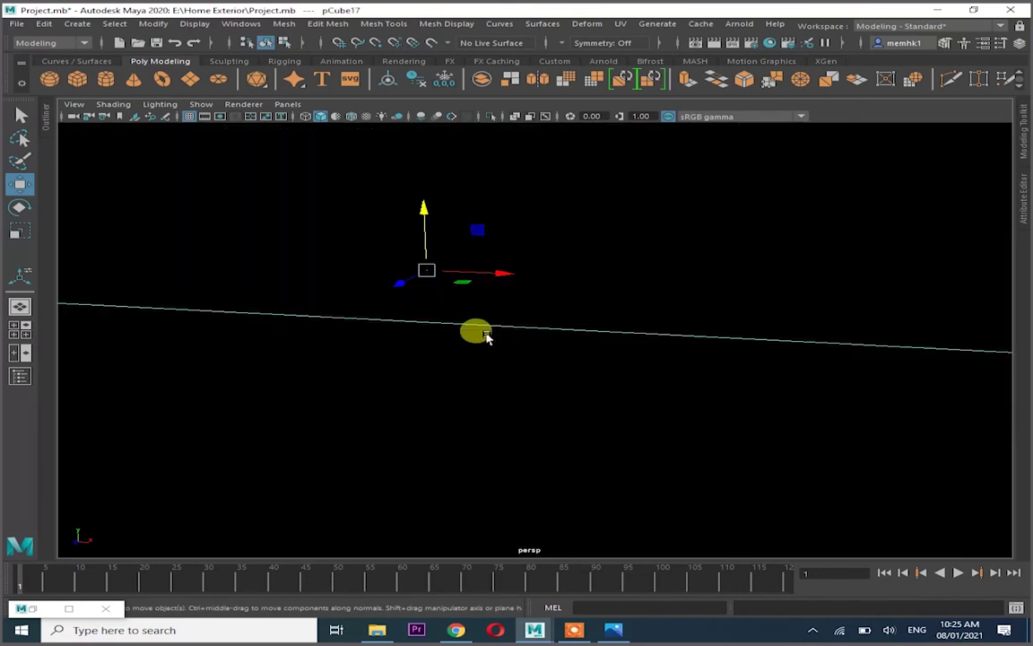
mouse_move(469, 359)
alt+right_down()
mouse_move(168, 358)
mouse_move(222, 389)
mouse_move(478, 363)
alt+right_up()
mouse_move(478, 362)
alt+middle_down()
mouse_move(435, 310)
mouse_move(218, 261)
alt+middle_up()
Insert an edge loop along pCube17's beam near the pillar junction
click(383, 24)
click(404, 104)
click(458, 323)
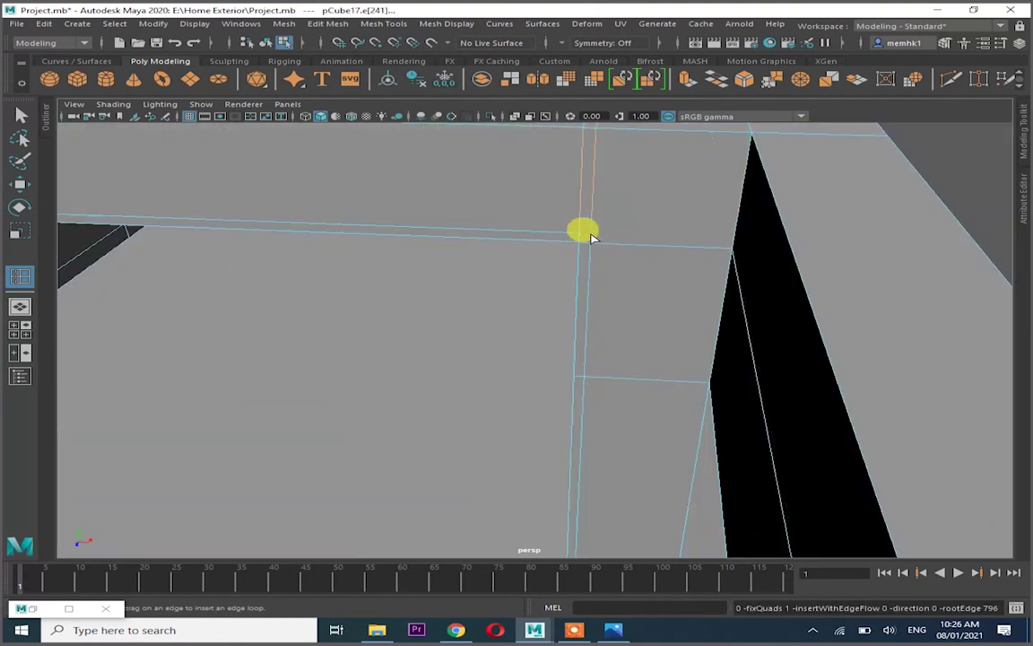
alt+right_drag(604, 275, 410, 282)
alt+drag(411, 281, 422, 264)
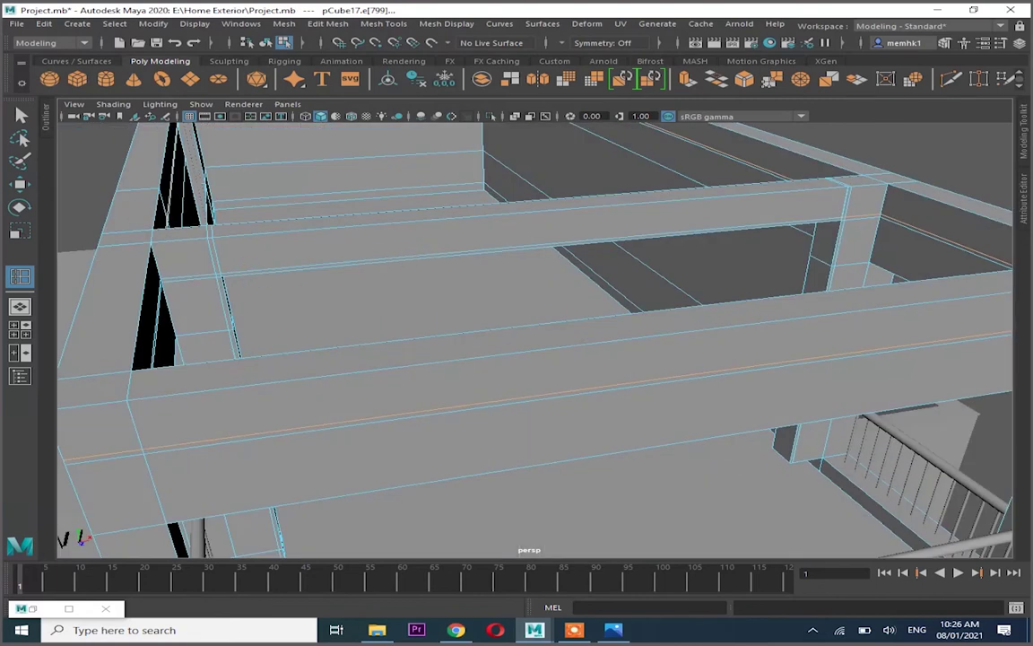
Select faces on the upper frame beam and extrude them with Ctrl+E
right_drag(247, 295, 246, 306)
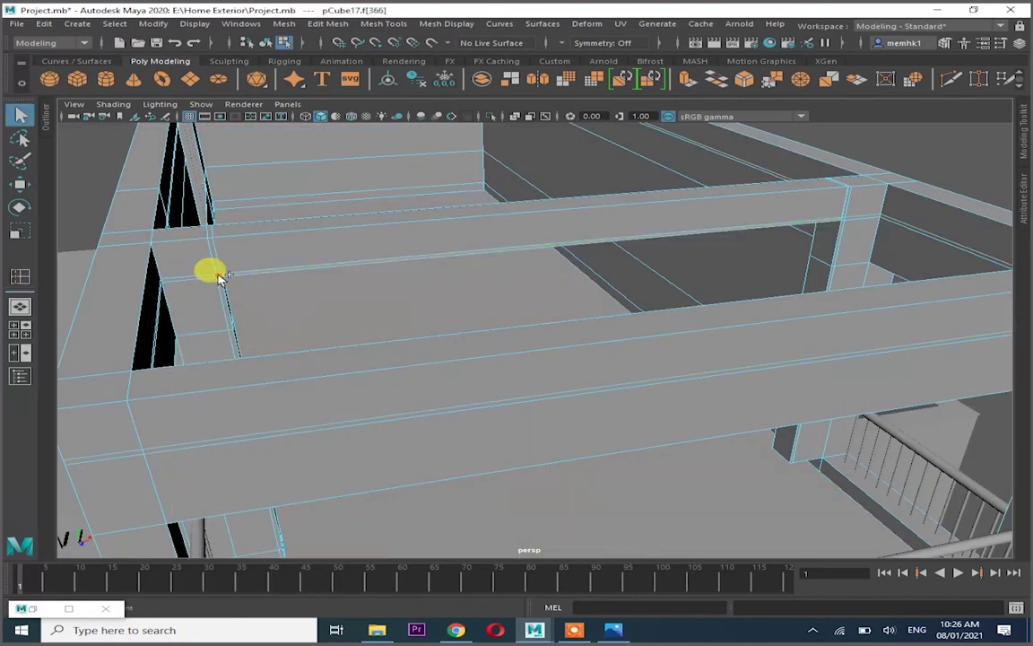
click(837, 223)
scroll(855, 198, up, 3)
mouse_move(854, 198)
alt+mouse_down()
mouse_move(703, 258)
mouse_move(643, 496)
mouse_move(572, 489)
mouse_move(565, 421)
mouse_move(490, 497)
alt+mouse_up()
key(ctrl+e)
key(ctrl+e)
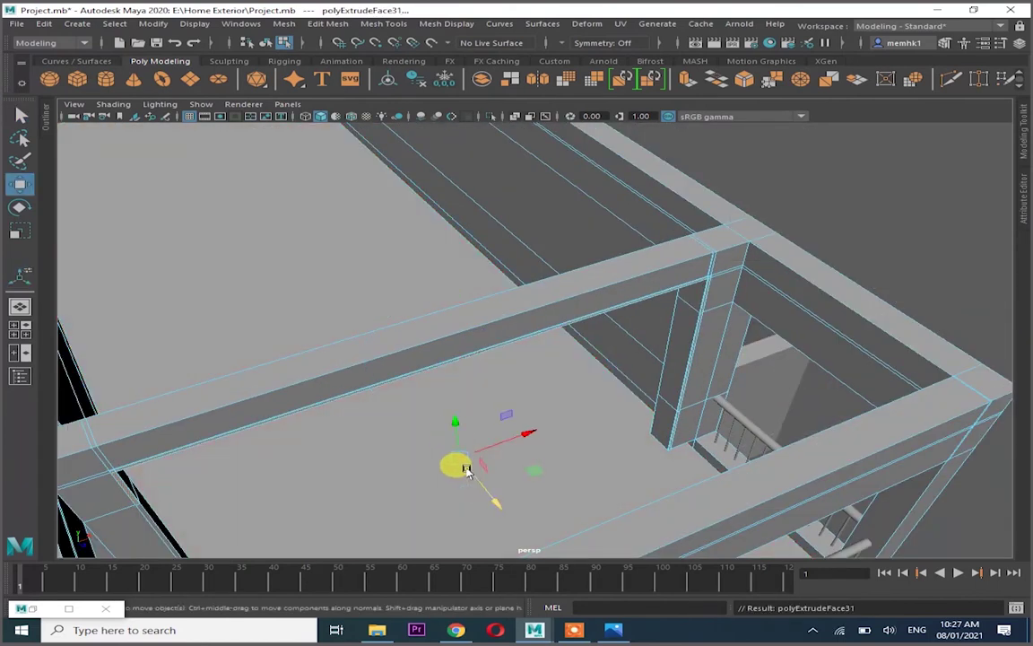
Undo the extra second extrusion, keeping the first, and frame the whole house
key(r)
mouse_move(465, 461)
alt+mouse_down()
mouse_move(404, 279)
mouse_move(363, 330)
mouse_move(372, 337)
alt+mouse_up()
key(ctrl+z)
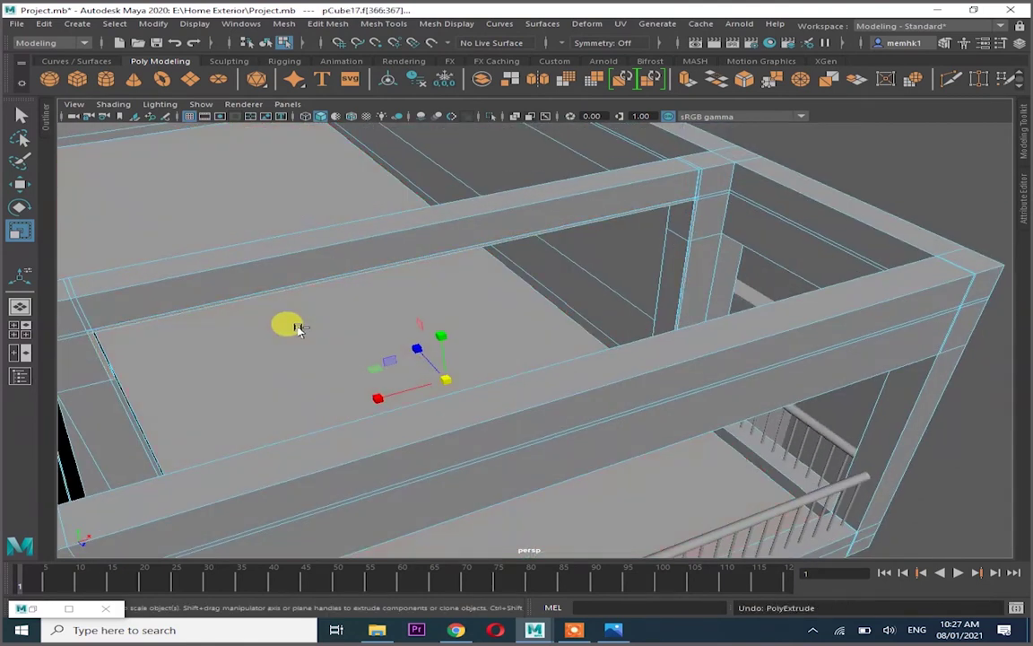
alt+drag(739, 295, 628, 316)
key(ctrl+z)
alt+drag(473, 436, 612, 387)
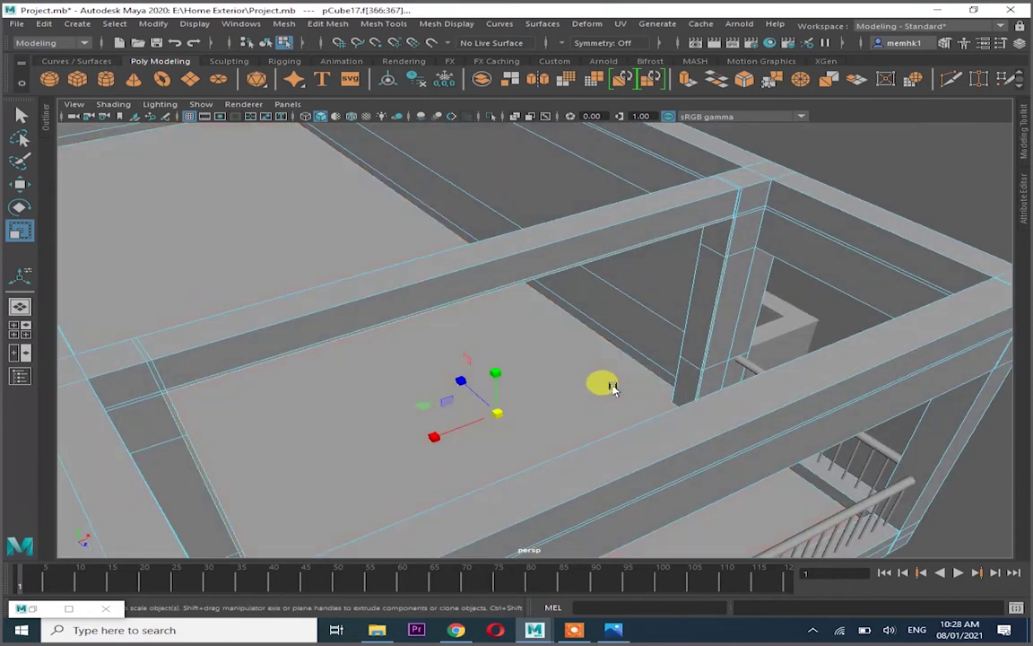
key(ctrl+z)
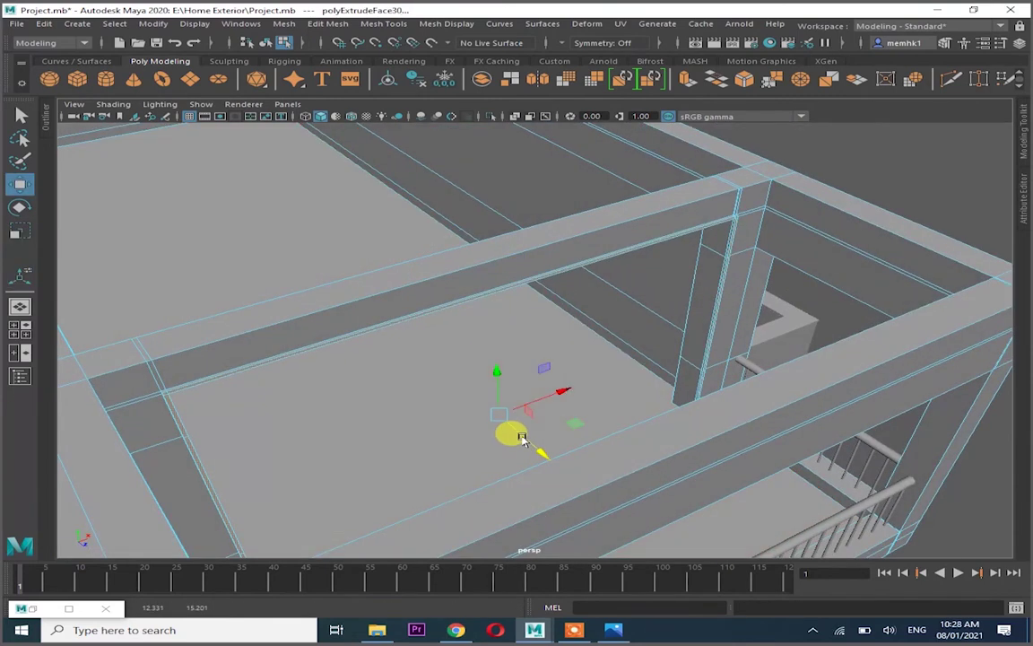
key(a)
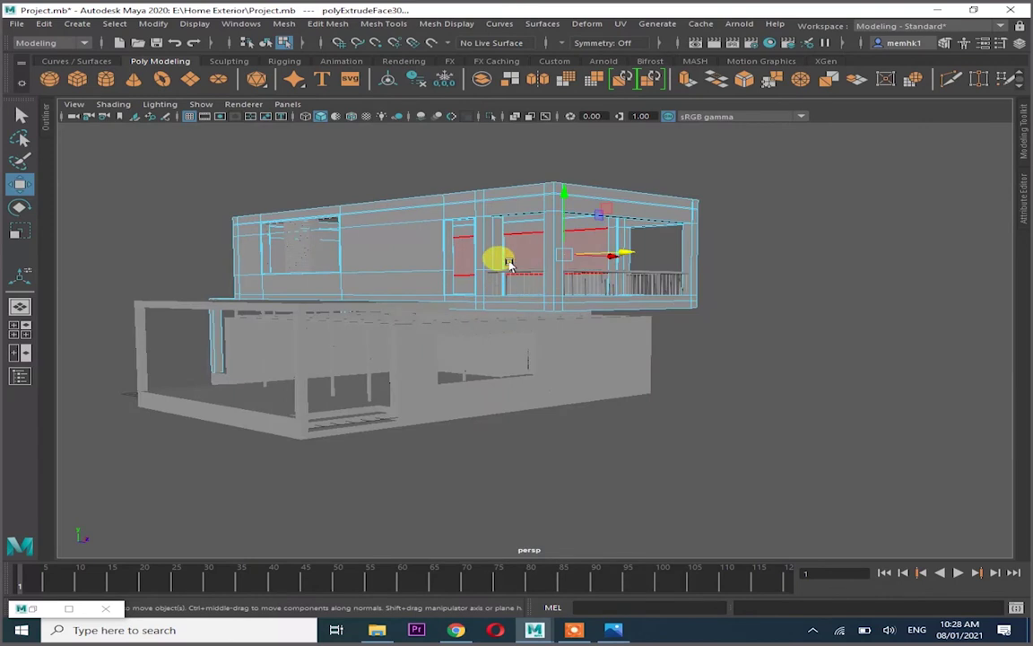
Select the thin vertical post on the upper balcony and frame the view on it
click(691, 281)
alt+drag(692, 281, 389, 281)
scroll(622, 299, up, 5)
scroll(662, 307, up, 3)
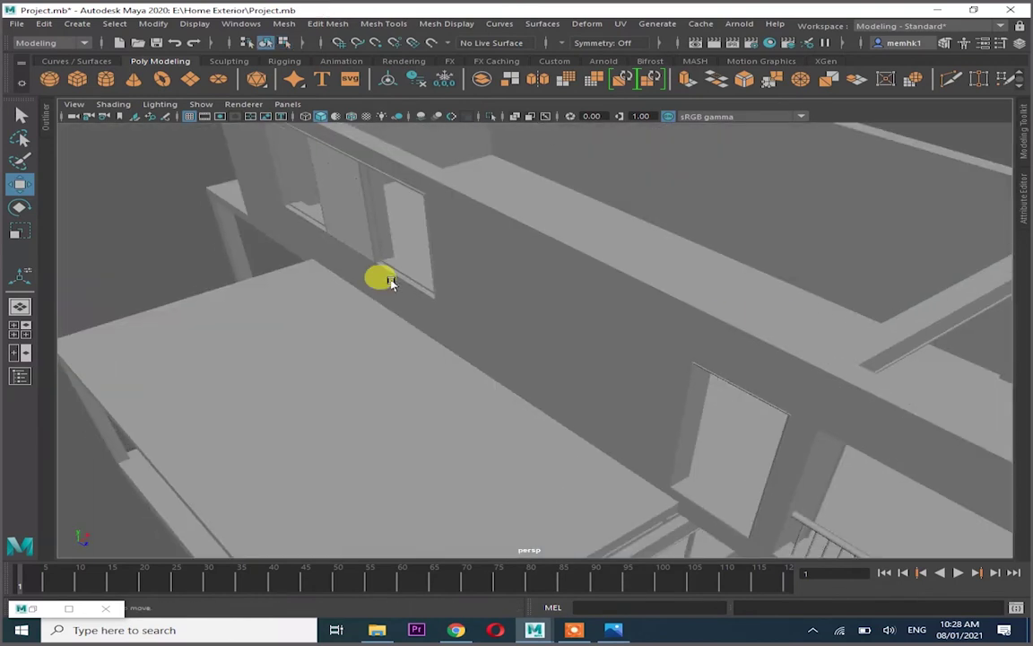
scroll(386, 269, up, 5)
click(548, 269)
key(f)
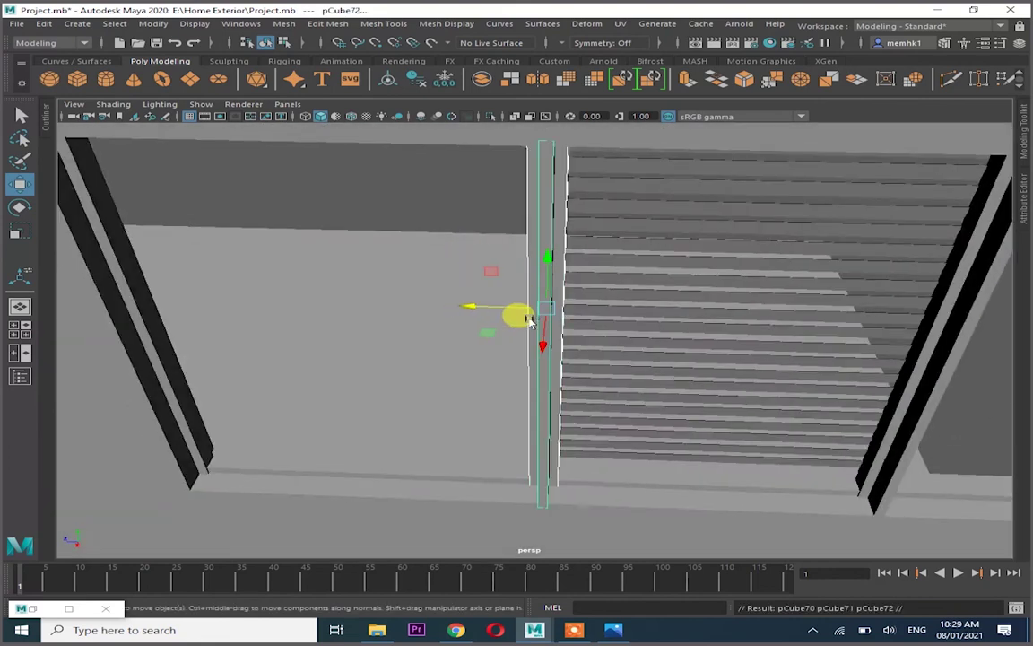
alt+drag(529, 321, 237, 425)
scroll(237, 424, down, 5)
alt+drag(23, 334, 618, 359)
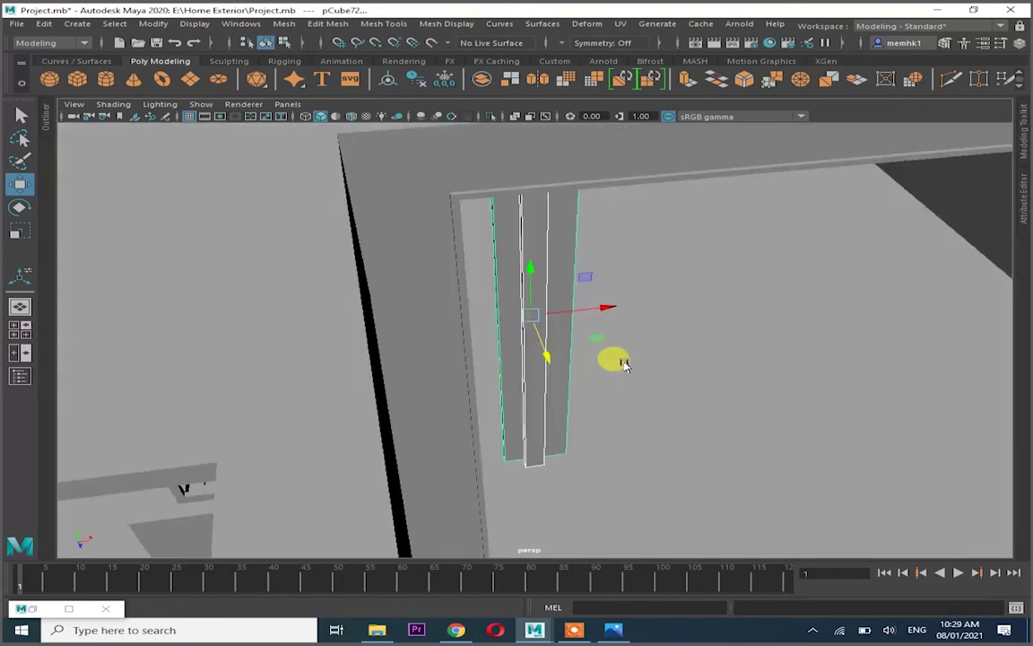
Group the post with Ctrl+G and center the group's pivot
key(ctrl+g)
click(1001, 57)
click(153, 24)
click(184, 110)
click(992, 163)
click(1006, 70)
Move the post copy right along the railing using the four-view layout
mouse_move(628, 269)
alt+mouse_down()
mouse_move(535, 334)
mouse_move(530, 293)
alt+mouse_up()
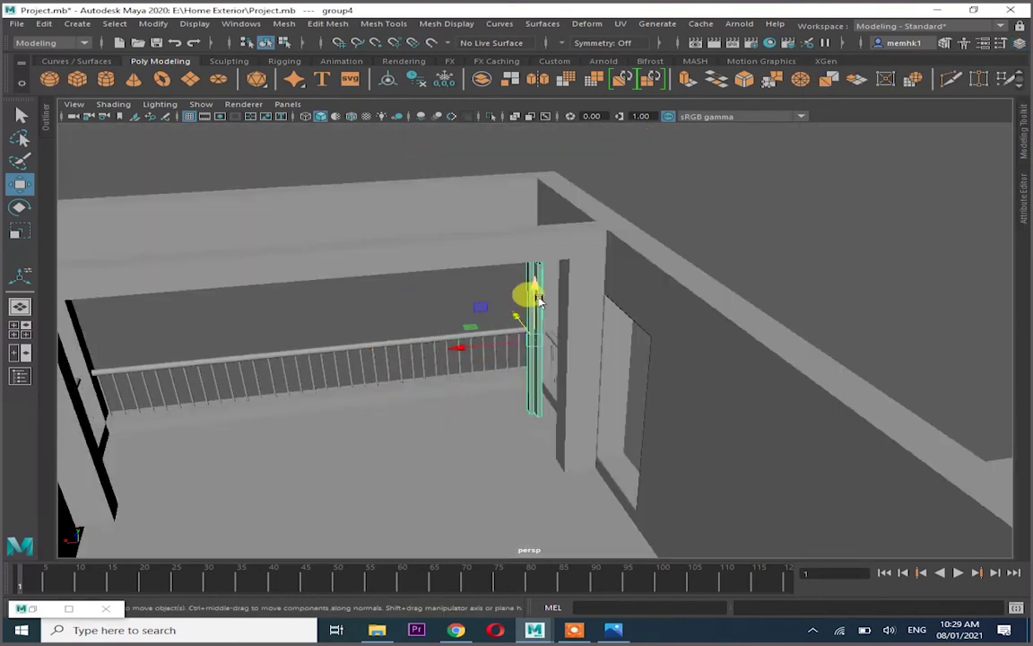
alt+drag(450, 401, 451, 349)
key(r)
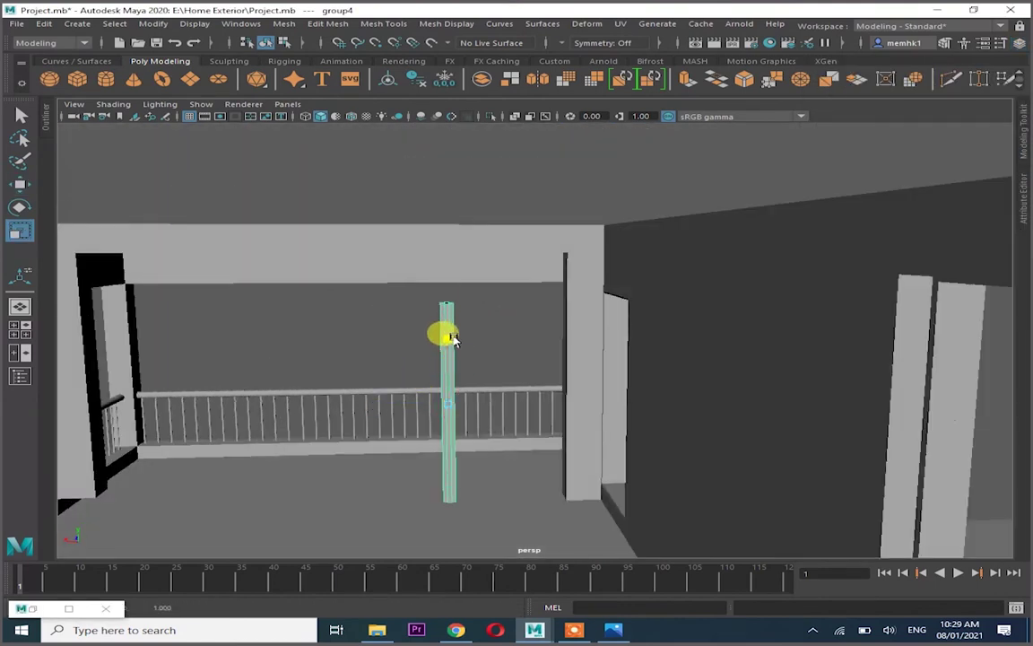
key(space)
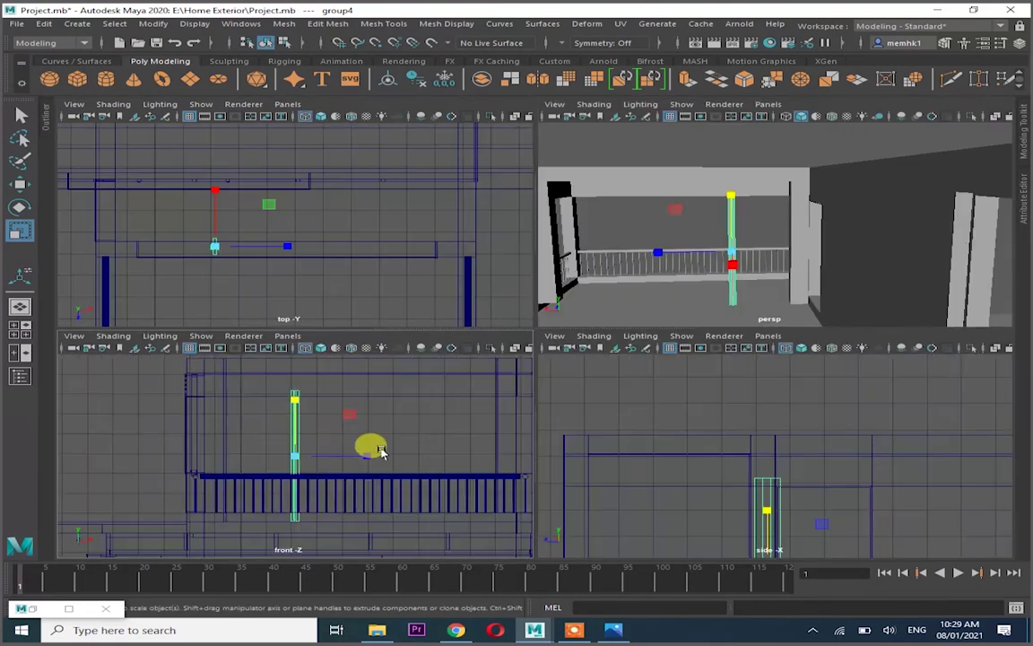
key(w)
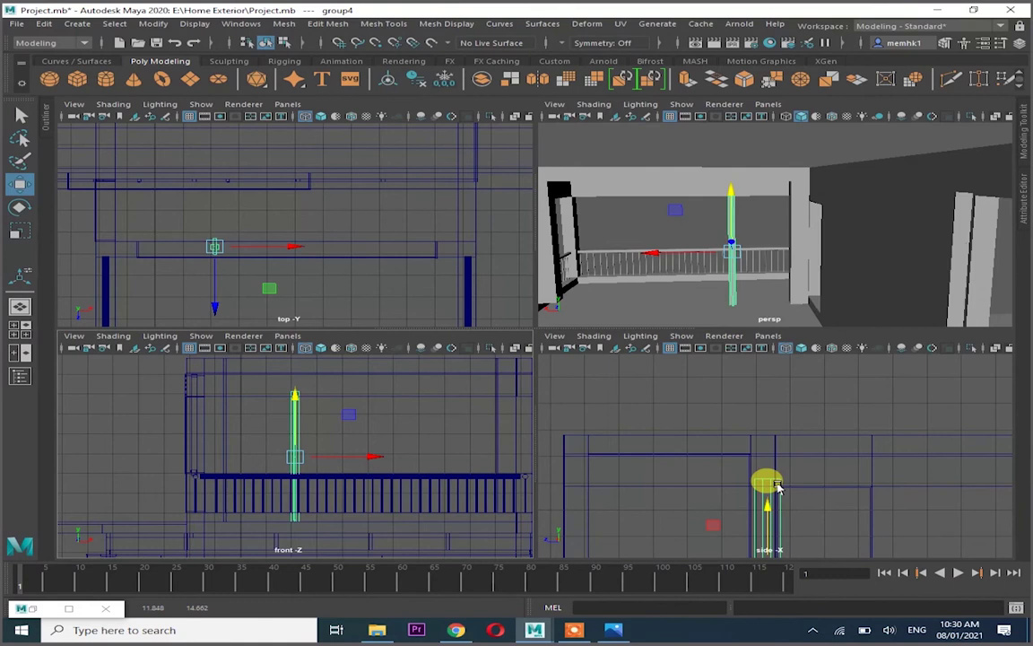
drag(324, 457, 334, 454)
key(f)
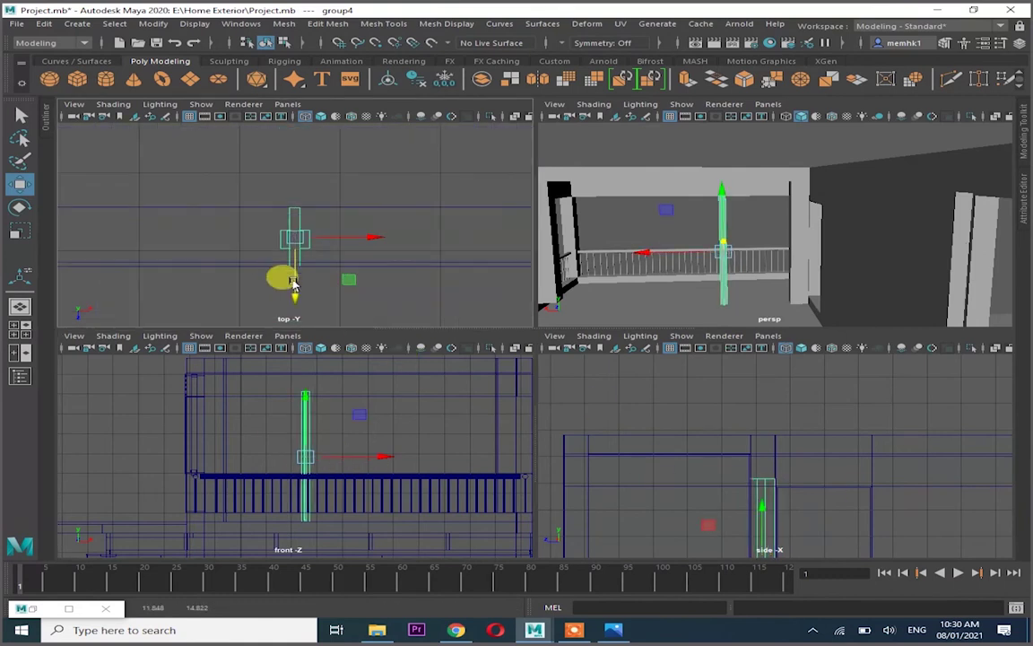
key(space)
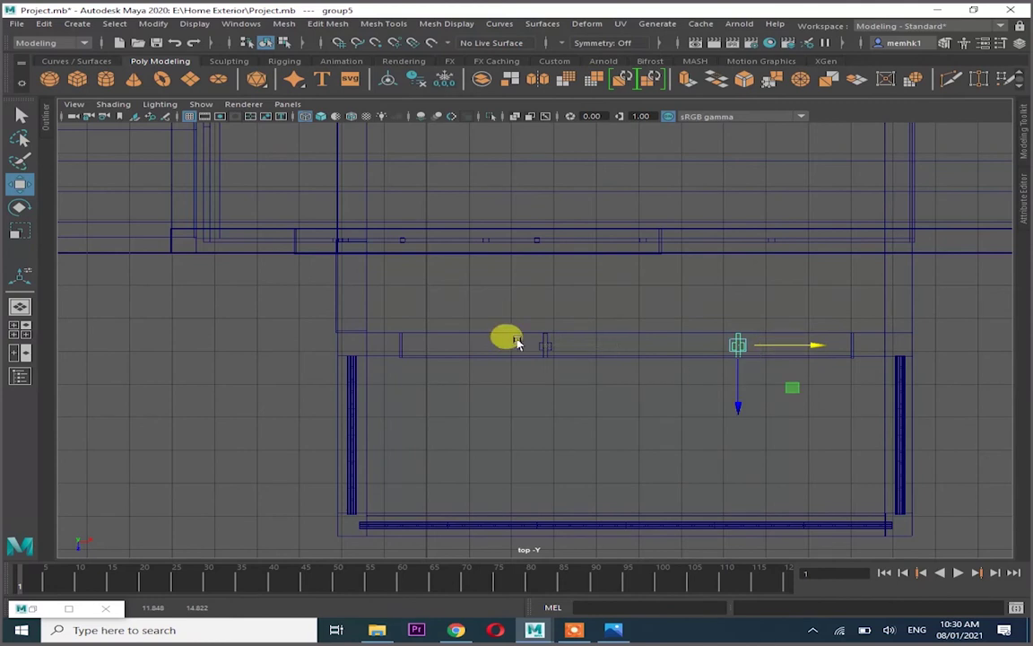
click(544, 346)
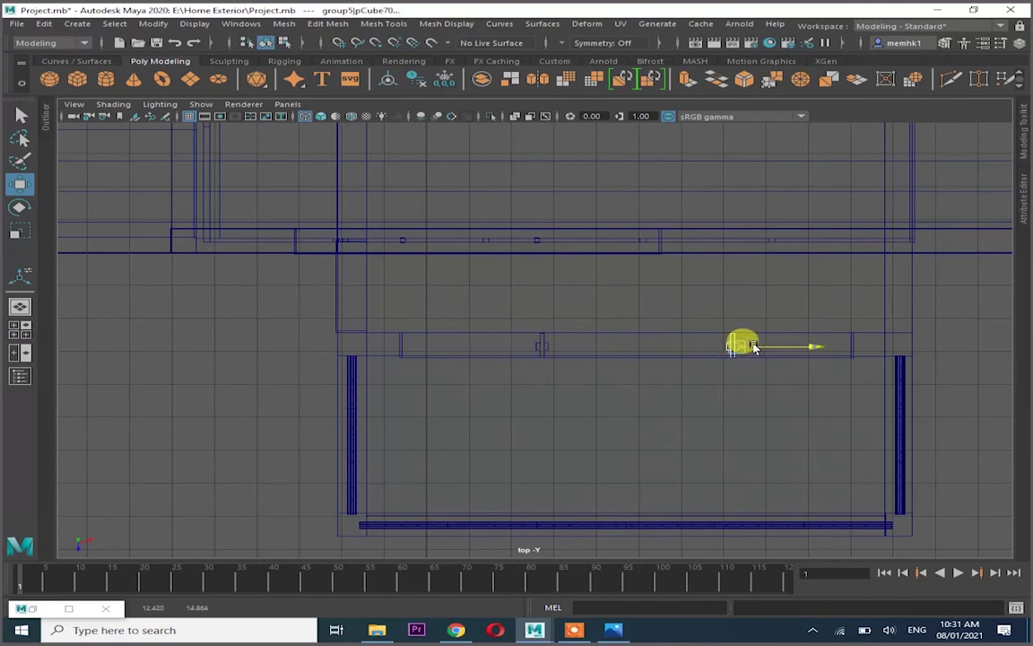
mouse_move(593, 362)
mouse_down()
mouse_move(507, 281)
mouse_move(865, 295)
mouse_move(445, 302)
mouse_move(448, 364)
mouse_up()
key(space)
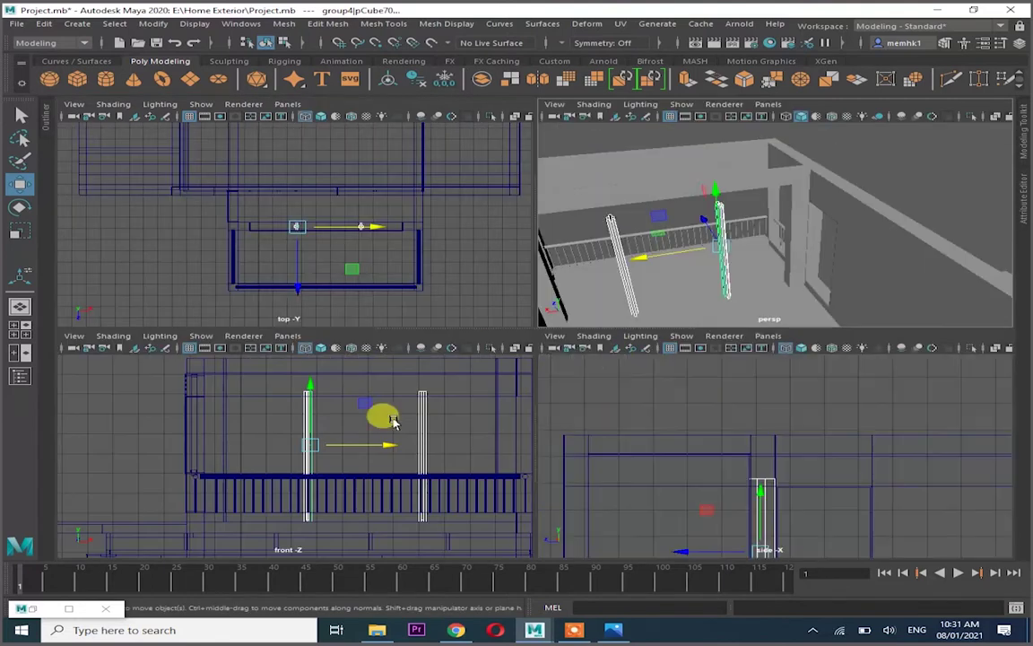
key(space)
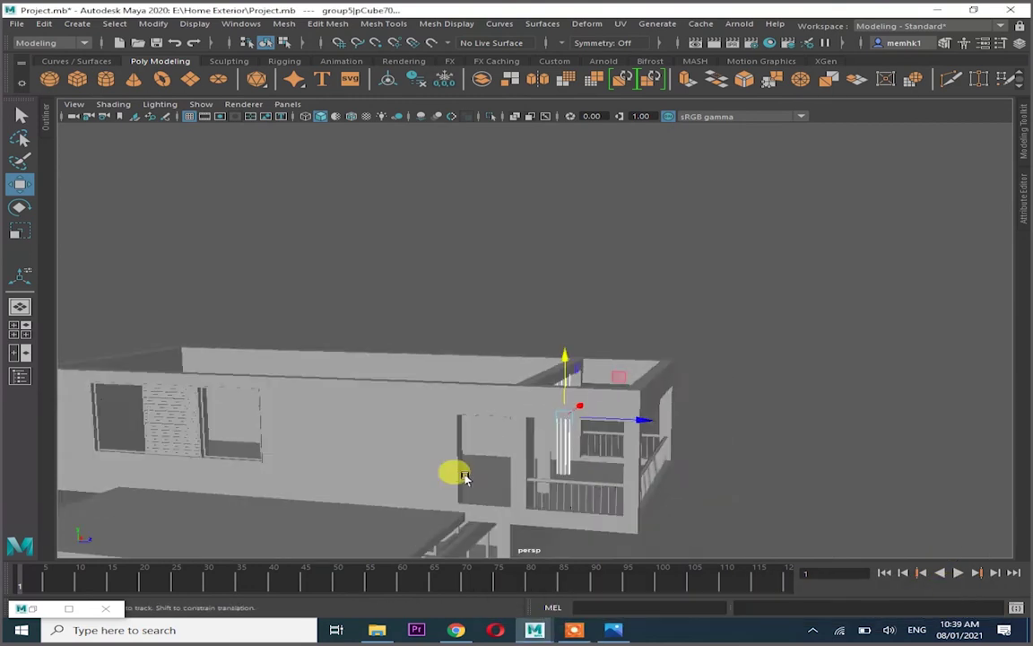
Rotate the selected bar 90 degrees in Y and scale it up slightly
key(f)
mouse_move(738, 371)
alt+mouse_down()
mouse_move(645, 399)
mouse_move(860, 265)
alt+mouse_up()
click(1019, 43)
click(982, 163)
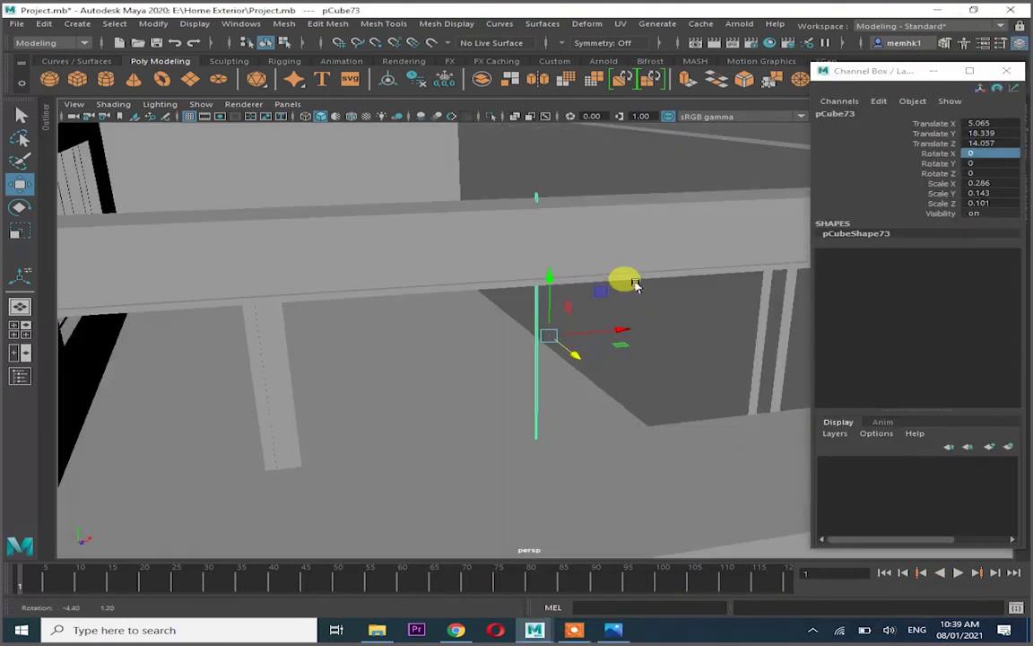
text(90)
key(Return)
key(r)
mouse_move(591, 341)
alt+mouse_down()
mouse_move(551, 343)
mouse_move(691, 346)
mouse_move(440, 336)
mouse_move(549, 339)
alt+mouse_up()
key(r)
drag(549, 339, 563, 347)
Move the bar down in the top view and check it in perspective
key(space)
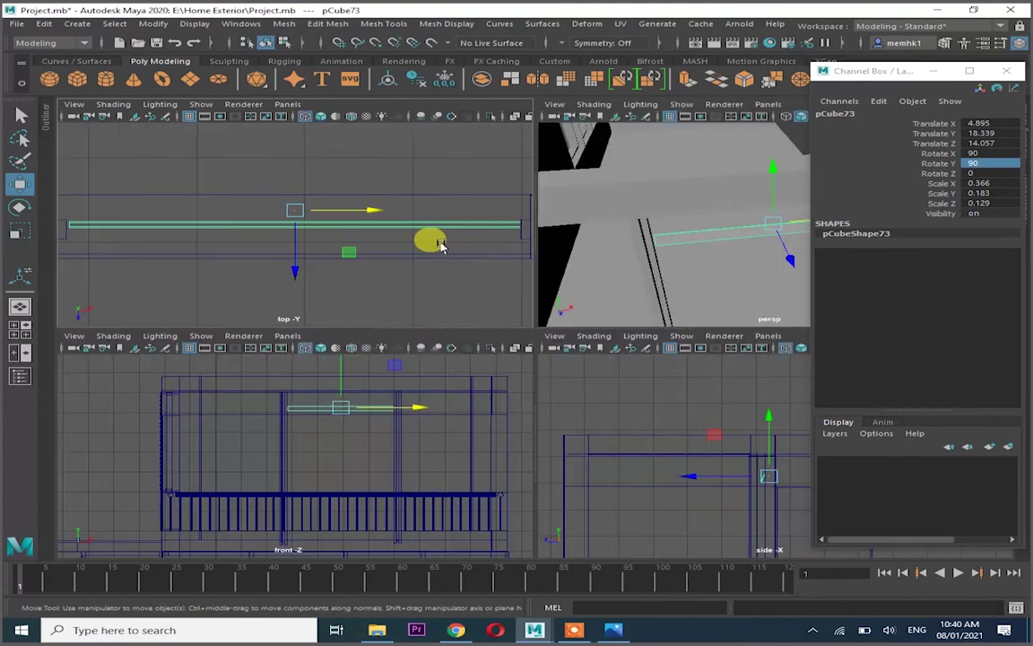
key(space)
click(1006, 70)
drag(552, 327, 526, 384)
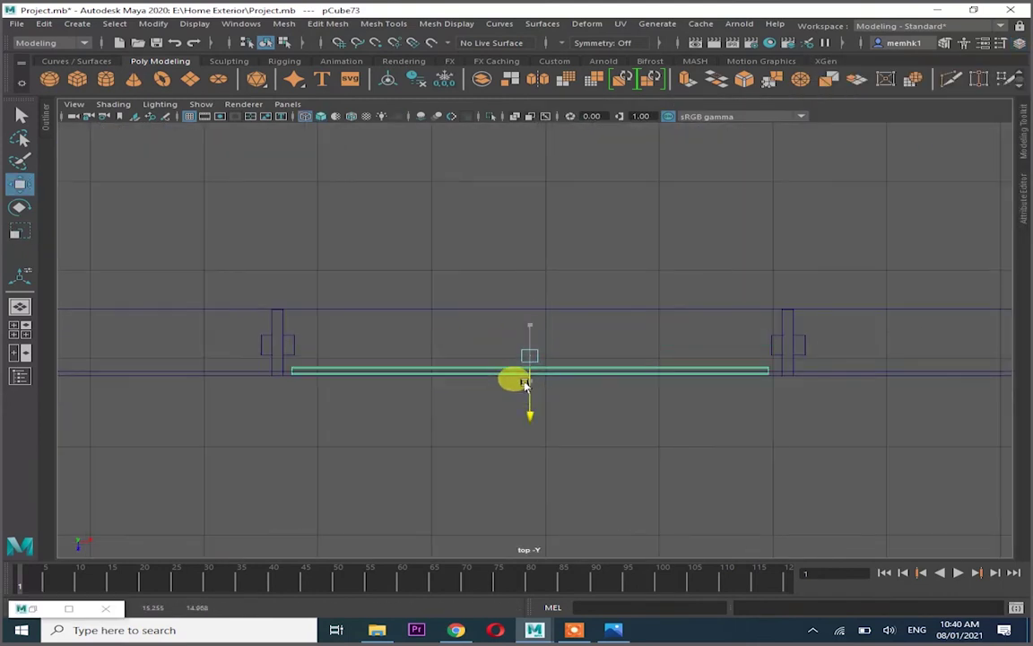
key(f)
key(space)
key(space)
mouse_move(668, 298)
alt+mouse_down()
mouse_move(553, 212)
mouse_move(589, 288)
mouse_move(619, 269)
alt+mouse_up()
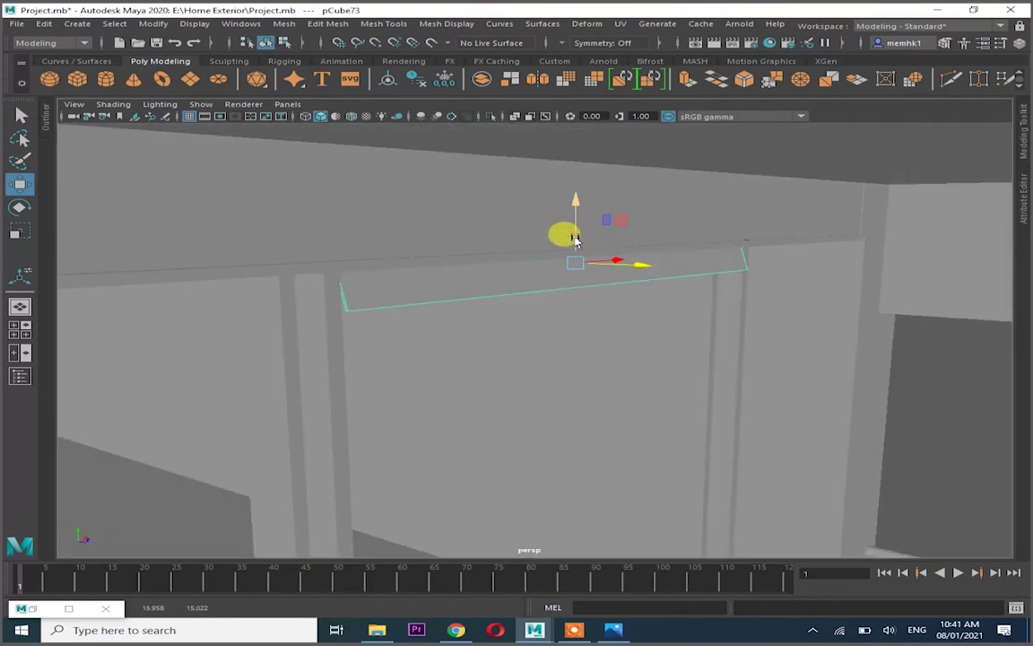
In the side view, move a copied louver slat down to extend the panel
key(space)
key(space)
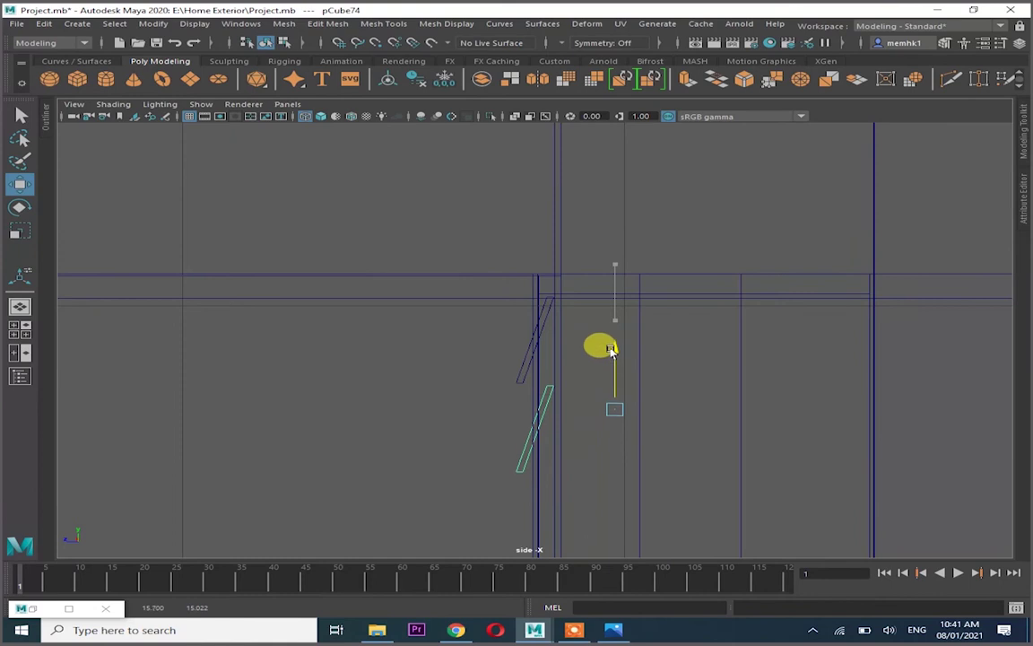
alt+middle_drag(612, 422, 592, 300)
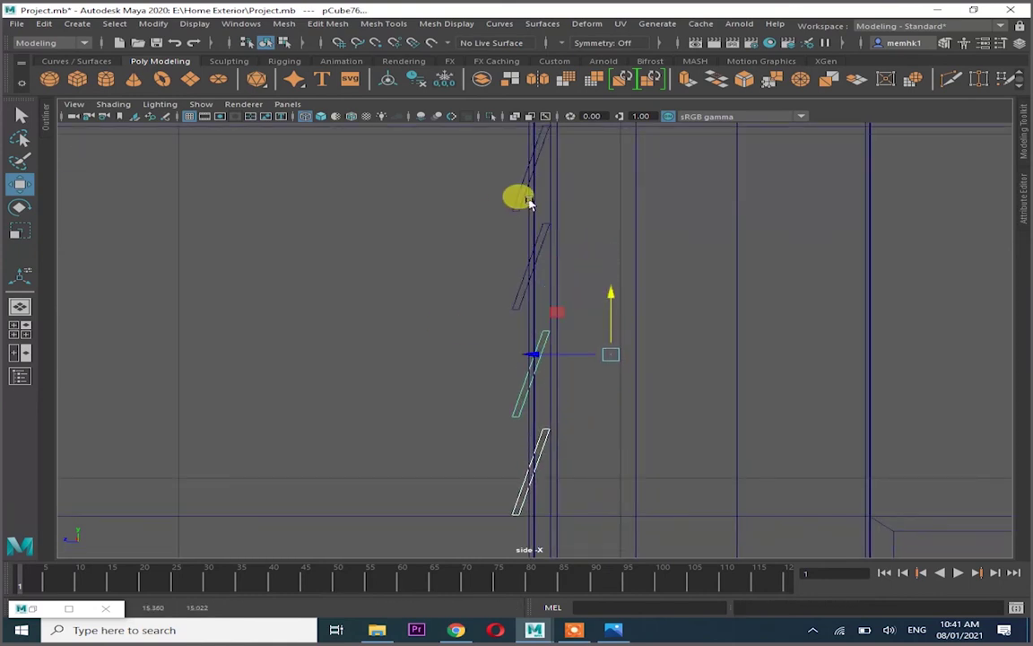
scroll(619, 215, down, 3)
scroll(556, 304, up, 3)
scroll(628, 296, up, 1)
scroll(609, 269, down, 3)
scroll(574, 314, up, 2)
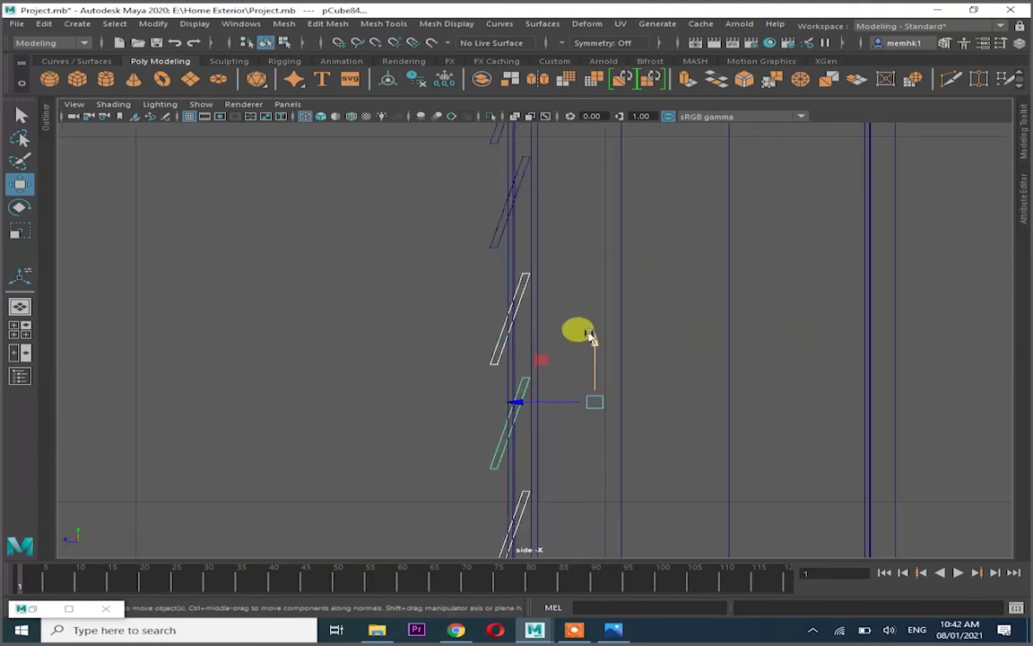
scroll(583, 323, down, 3)
scroll(592, 215, up, 3)
key(space)
key(space)
scroll(581, 323, up, 3)
scroll(774, 311, down, 5)
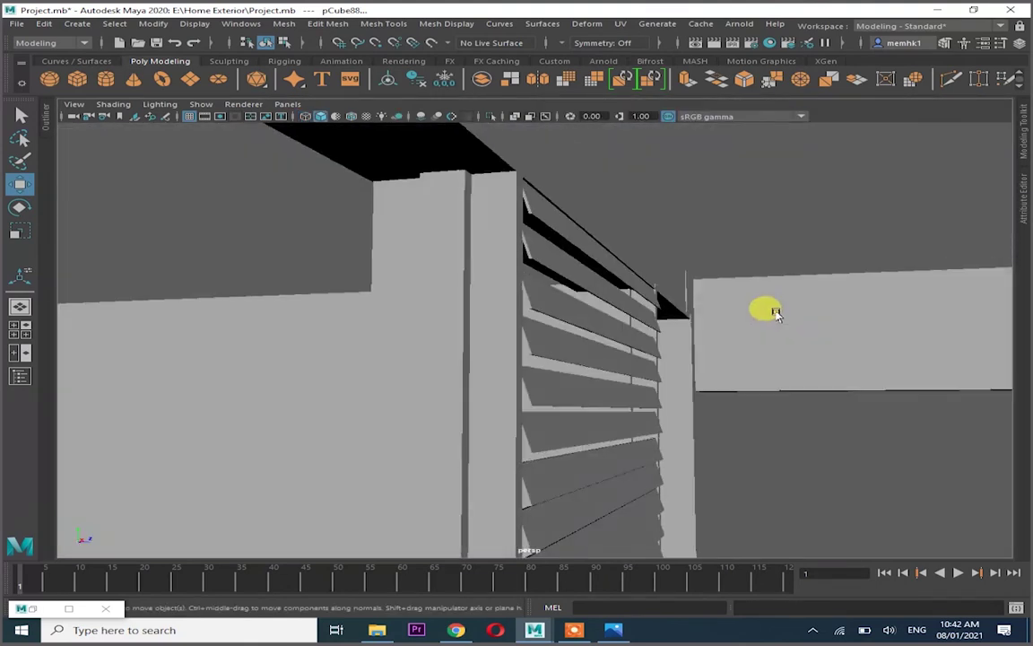
scroll(588, 422, up, 2)
mouse_move(588, 421)
alt+mouse_down()
mouse_move(496, 404)
mouse_move(530, 381)
alt+mouse_up()
key(space)
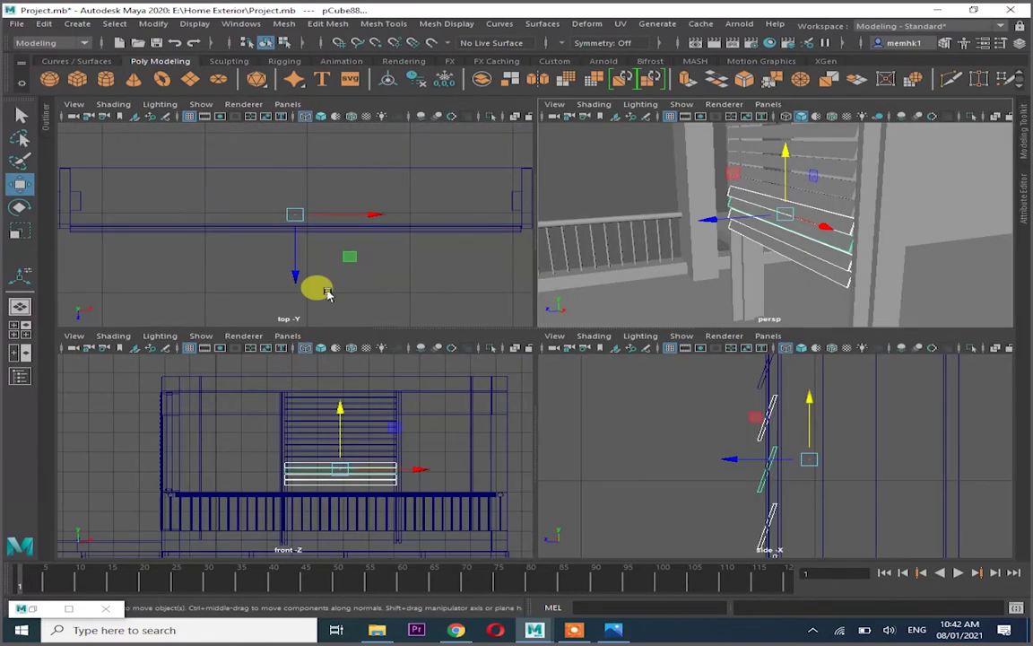
key(space)
scroll(518, 384, up, 1)
click(544, 261)
scroll(595, 332, up, 3)
mouse_move(597, 364)
alt+middle_down()
mouse_move(562, 427)
mouse_move(583, 207)
mouse_move(602, 272)
alt+middle_up()
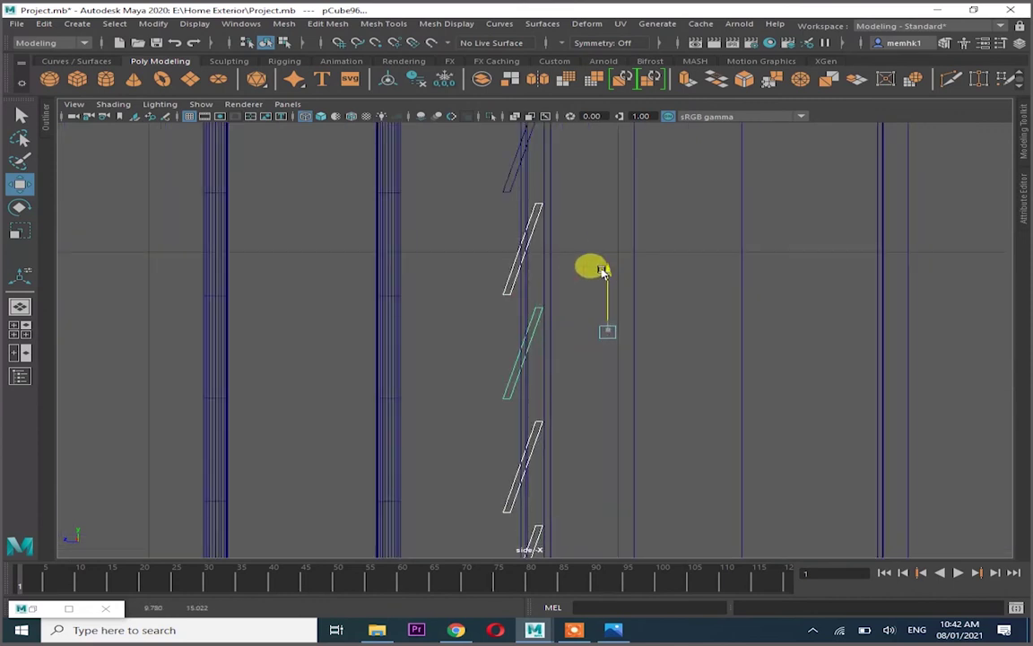
Select the gate's grid and lower slats in the front view, grouping them as group6
key(space)
key(space)
alt+drag(727, 238, 715, 64)
mouse_move(641, 149)
alt+mouse_down()
mouse_move(617, 251)
mouse_move(761, 279)
mouse_move(764, 255)
alt+mouse_up()
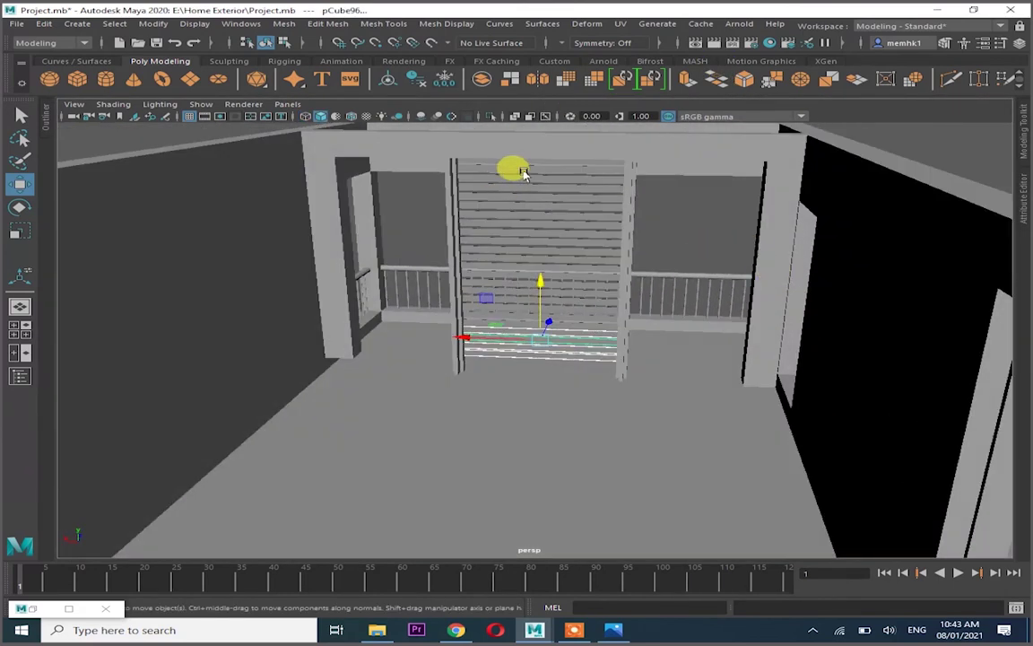
key(space)
key(space)
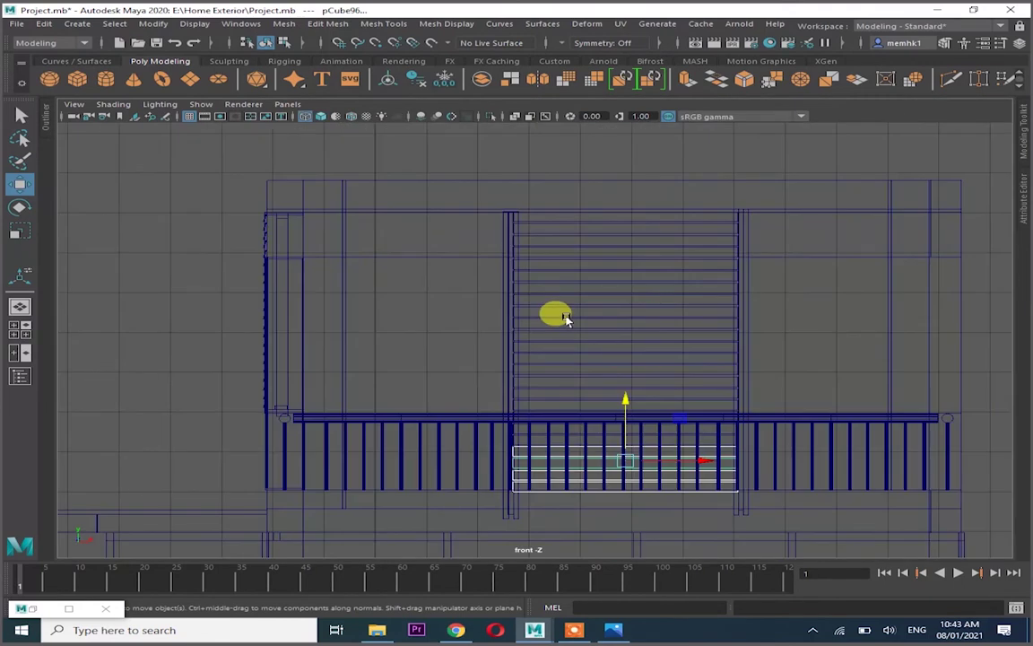
drag(753, 505, 756, 506)
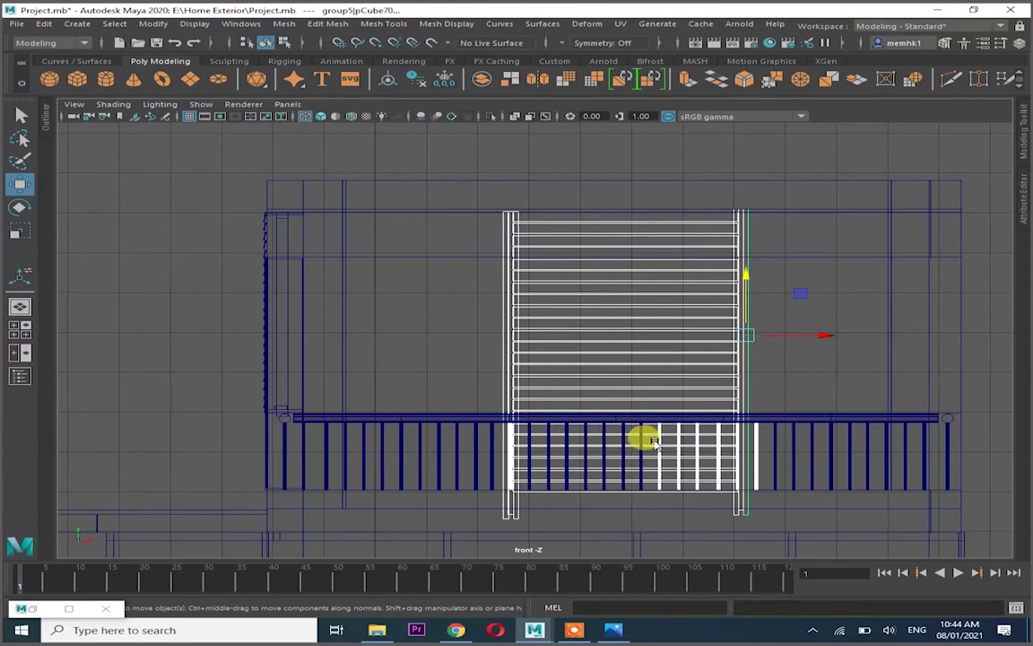
key(space)
key(space)
mouse_move(698, 242)
alt+mouse_down()
mouse_move(588, 335)
mouse_move(554, 325)
alt+mouse_up()
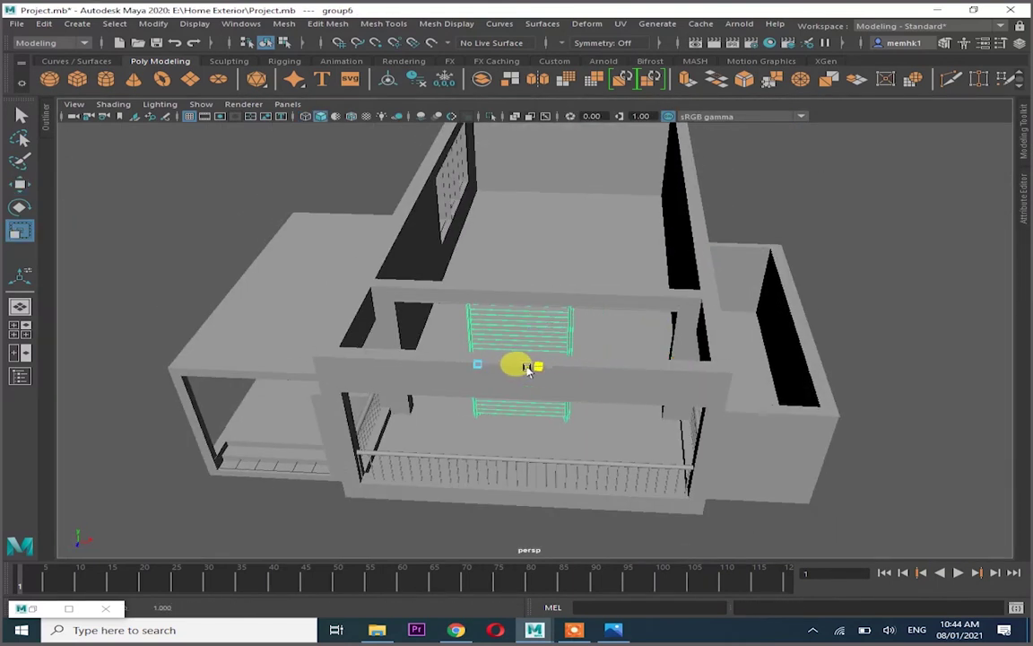
Centre the gate group's pivot
alt+drag(527, 367, 448, 363)
click(154, 23)
click(157, 109)
mouse_move(603, 373)
alt+mouse_down()
mouse_move(706, 357)
mouse_move(466, 351)
alt+mouse_up()
scroll(612, 367, up, 5)
mouse_move(653, 404)
alt+mouse_down()
mouse_move(676, 439)
mouse_move(775, 335)
mouse_move(489, 315)
mouse_move(544, 316)
mouse_move(556, 382)
mouse_move(526, 611)
alt+mouse_up()
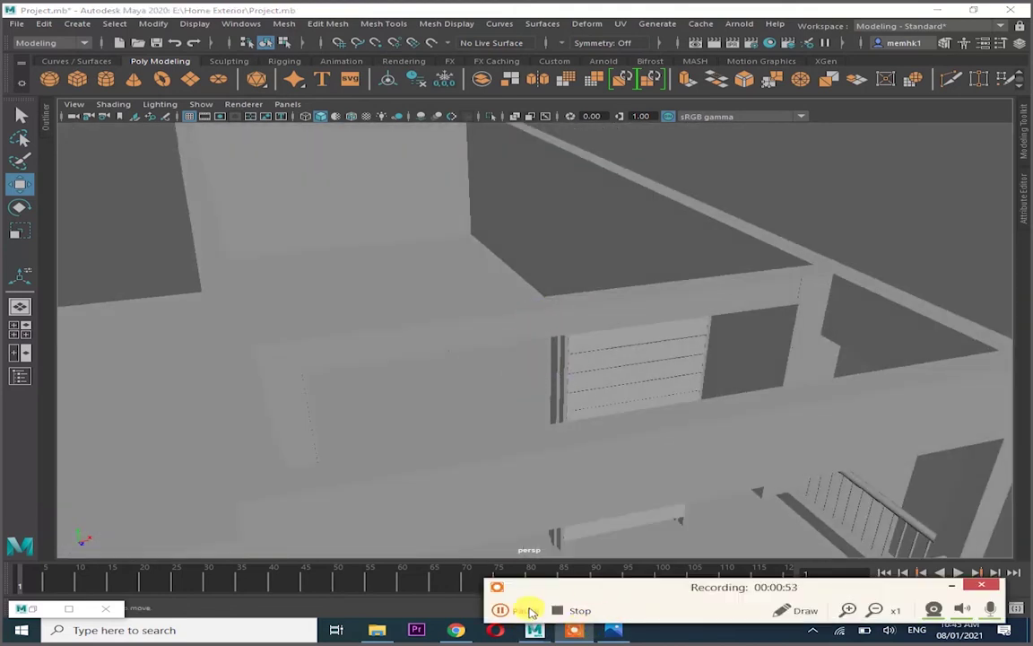
Select the thin vertical post and apply Bridge from the mesh editing menu
click(546, 477)
alt+drag(546, 477, 519, 507)
mouse_move(464, 443)
alt+mouse_down()
mouse_move(852, 323)
mouse_move(541, 285)
mouse_move(458, 340)
alt+mouse_up()
click(327, 23)
click(335, 85)
mouse_move(529, 307)
alt+mouse_down()
mouse_move(669, 300)
mouse_move(703, 272)
mouse_move(646, 223)
mouse_move(581, 305)
mouse_move(606, 314)
mouse_move(439, 320)
mouse_move(629, 326)
mouse_move(599, 302)
alt+mouse_up()
key(w)
Duplicate the post and position the copies along X in the top view
key(space)
key(ctrl+d)
mouse_move(347, 223)
mouse_down()
mouse_move(443, 235)
mouse_move(180, 231)
mouse_up()
alt+middle_drag(180, 231, 503, 230)
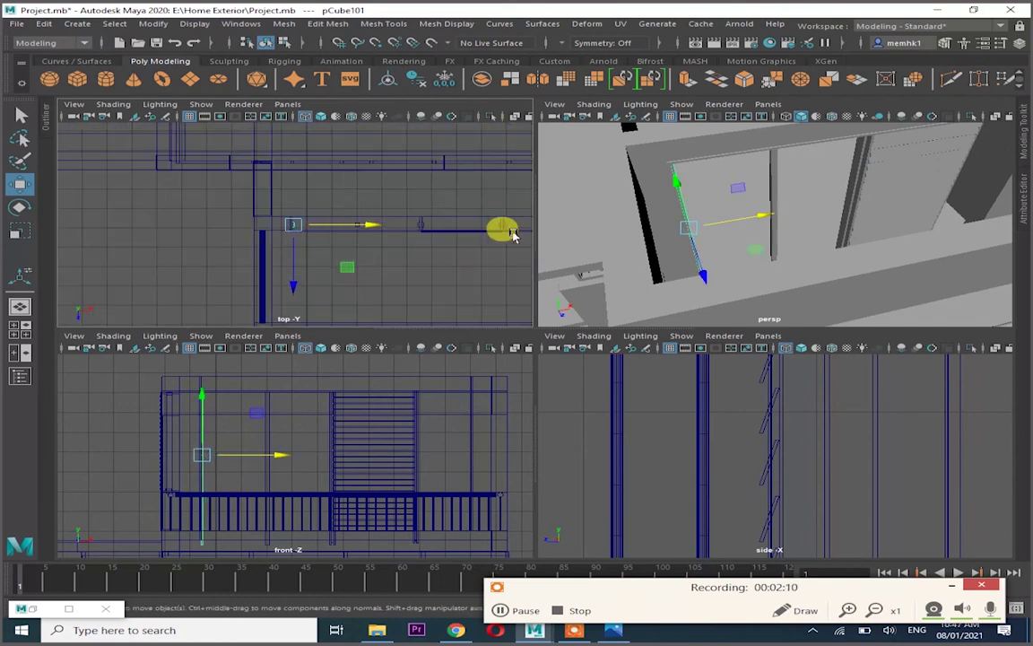
alt+middle_drag(221, 231, 251, 251)
drag(275, 253, 383, 256)
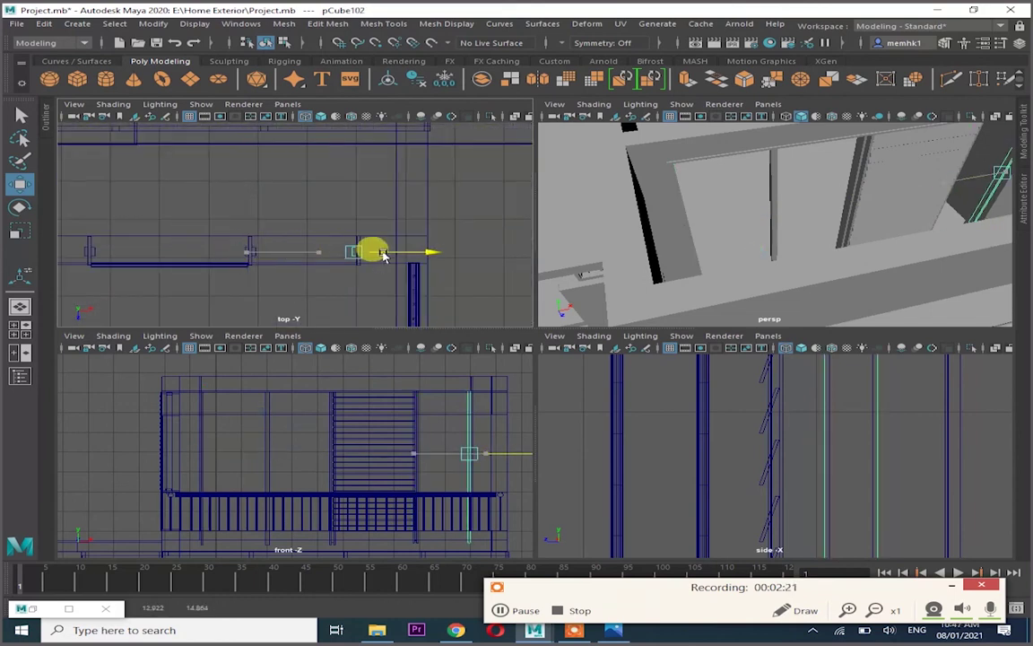
key(space)
alt+drag(688, 242, 427, 226)
key(ctrl+a)
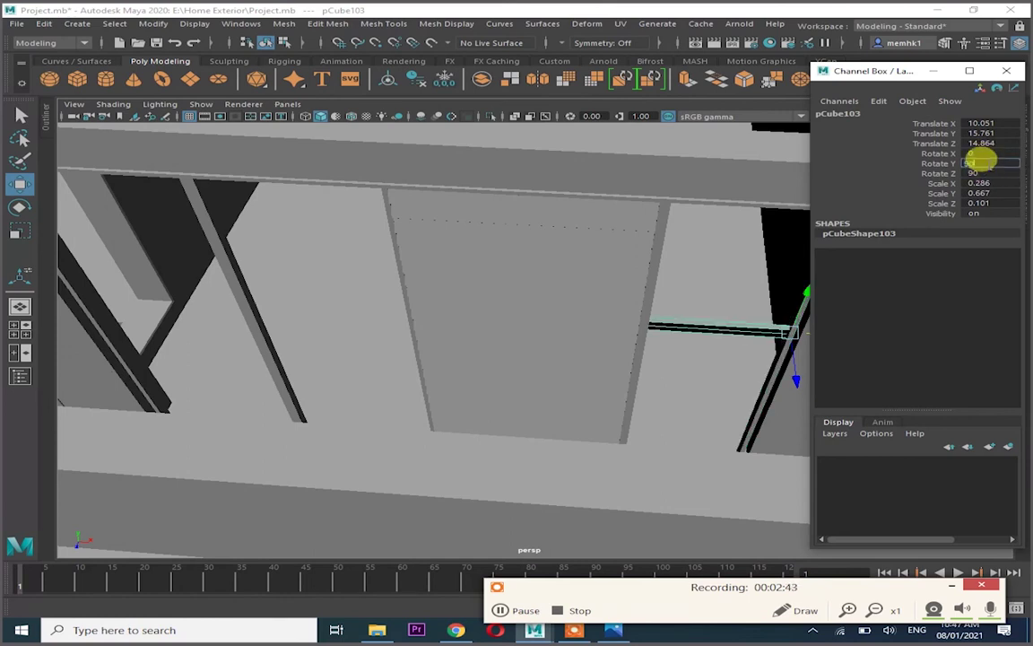
key(ctrl+a)
alt+drag(734, 388, 461, 337)
alt+drag(635, 348, 341, 351)
Centre the horizontal top bar's pivot in the front view
key(space)
key(space)
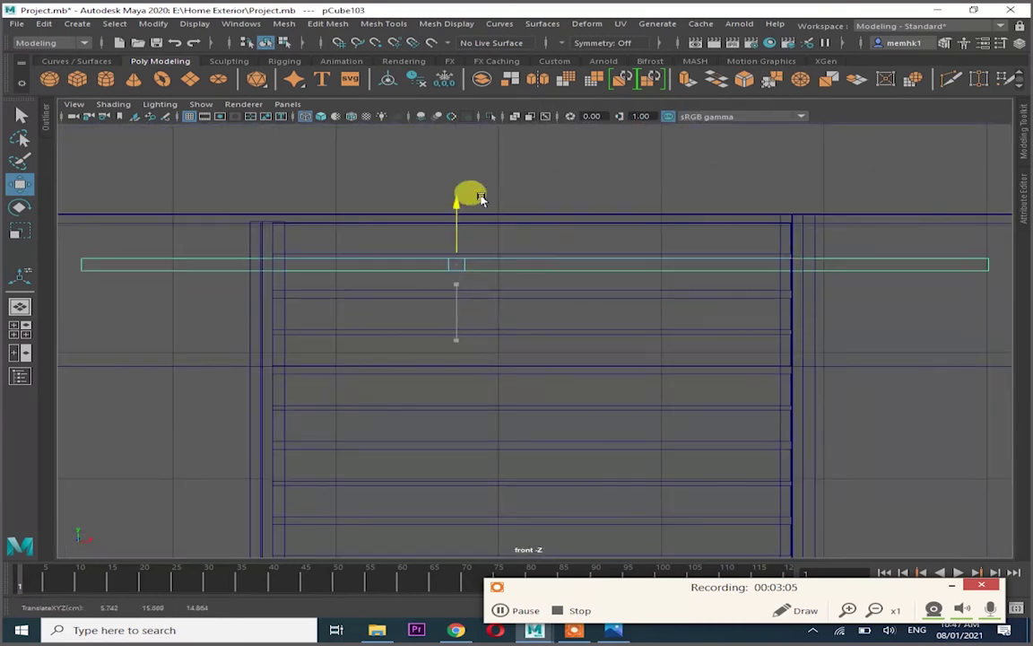
scroll(481, 198, down, 5)
click(152, 23)
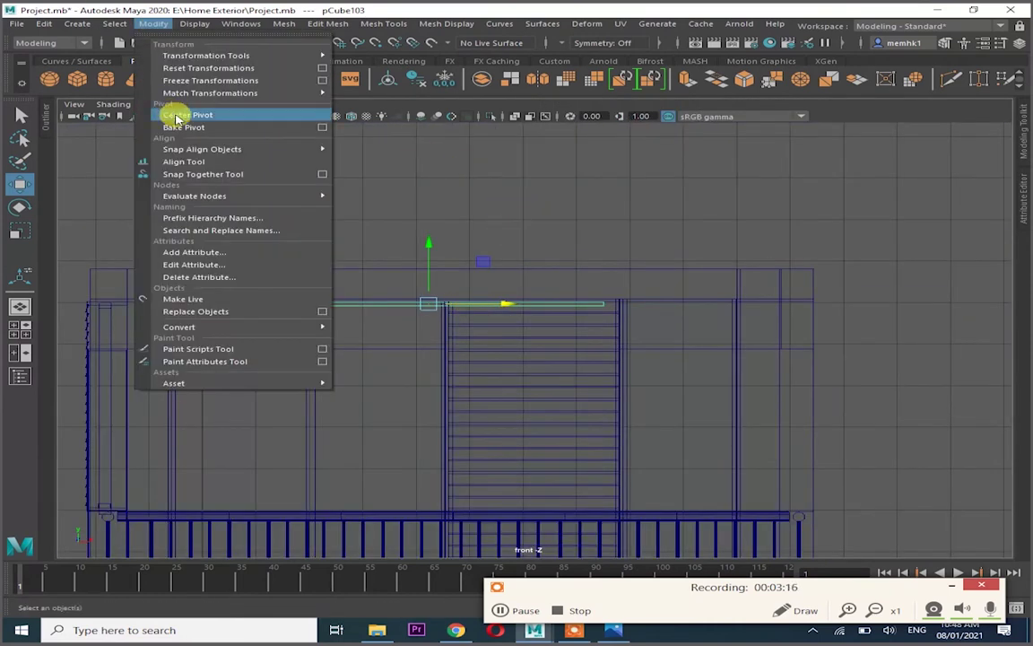
click(176, 115)
key(r)
key(space)
key(space)
Check the wall selection, then deselect and orbit out to view the house
mouse_move(486, 300)
alt+mouse_down()
mouse_move(528, 295)
mouse_move(114, 384)
alt+mouse_up()
click(114, 384)
click(110, 341)
click(108, 279)
click(877, 355)
mouse_move(877, 355)
alt+mouse_down()
mouse_move(715, 375)
mouse_move(717, 364)
mouse_move(376, 362)
alt+mouse_up()
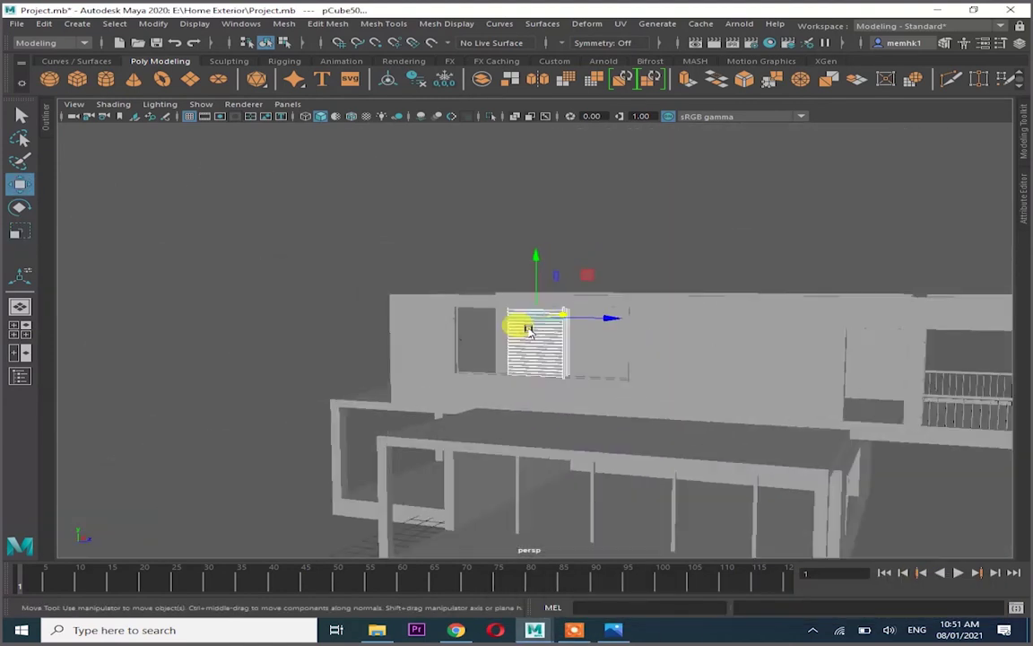
Group the louver slats, then shift the group left, down and along Z in the front and side views
key(ctrl+g)
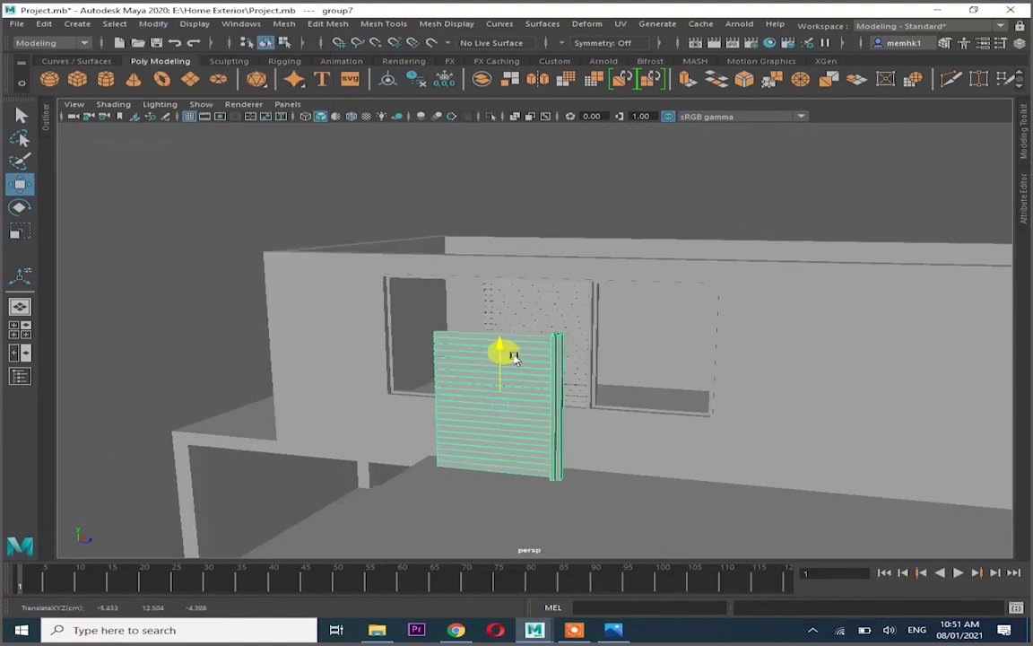
scroll(514, 364, down, 5)
mouse_move(514, 364)
alt+mouse_down()
mouse_move(468, 341)
mouse_move(690, 487)
alt+mouse_up()
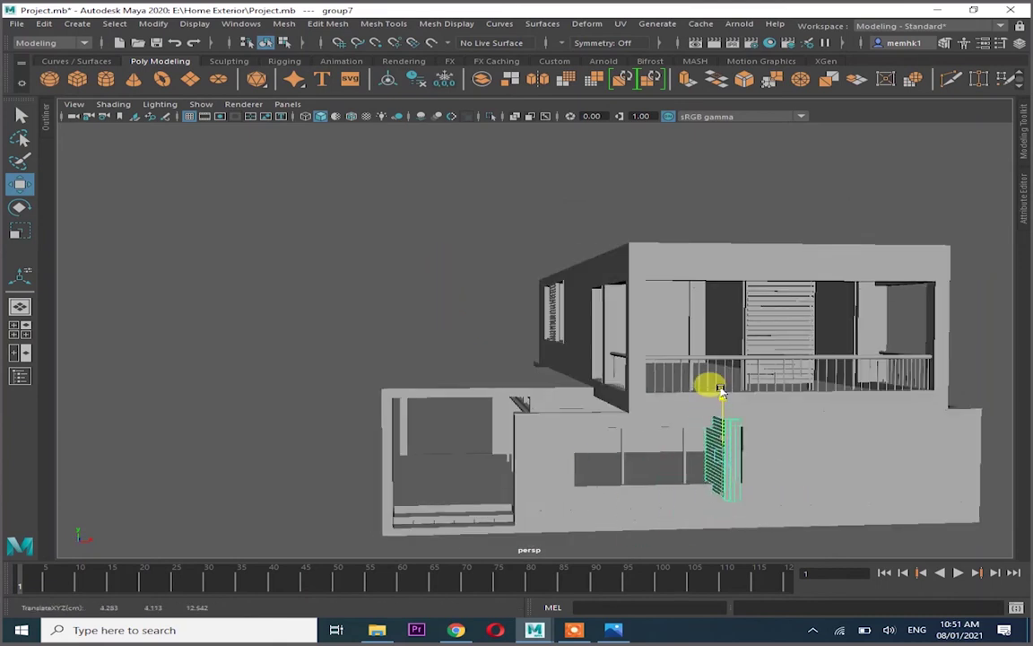
key(f)
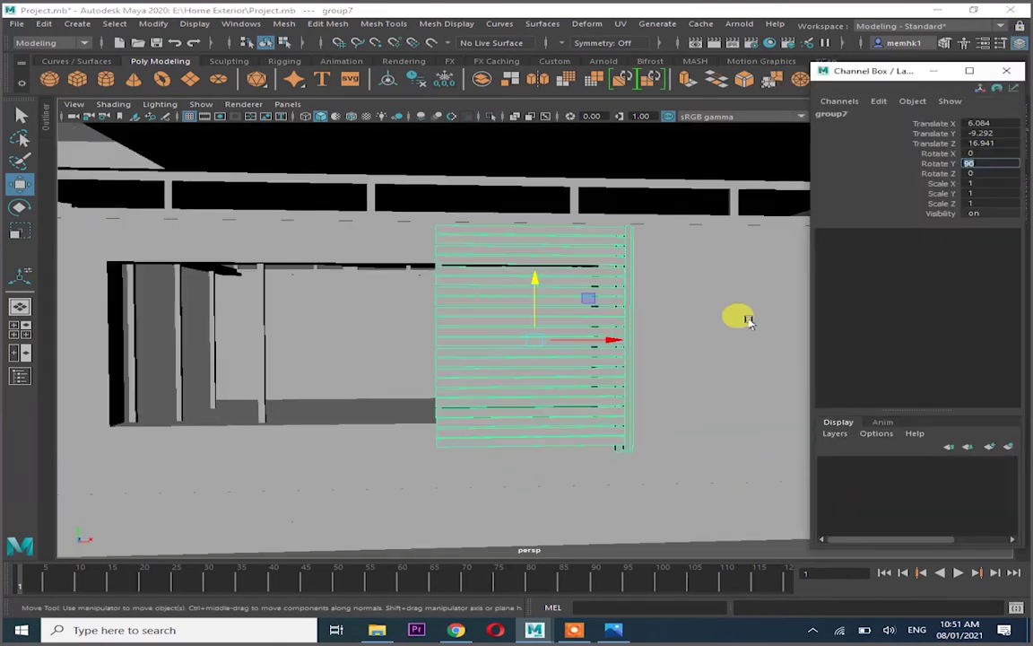
alt+drag(750, 321, 630, 342)
key(space)
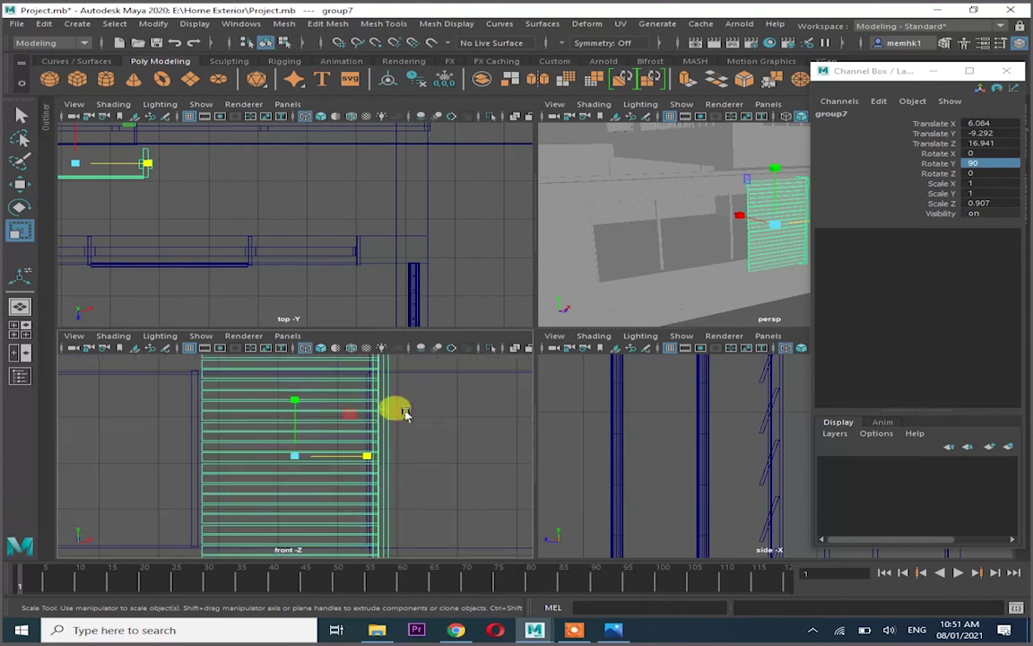
key(w)
drag(348, 459, 326, 460)
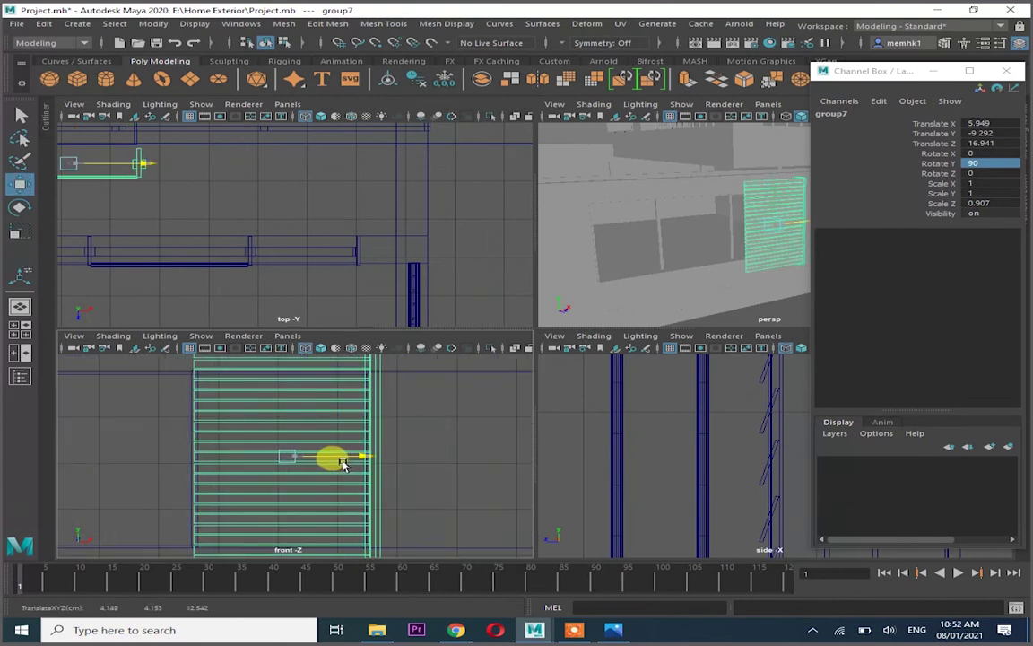
key(space)
mouse_move(503, 254)
mouse_down()
mouse_move(491, 346)
mouse_move(470, 341)
mouse_up()
key(space)
drag(538, 357, 469, 339)
key(space)
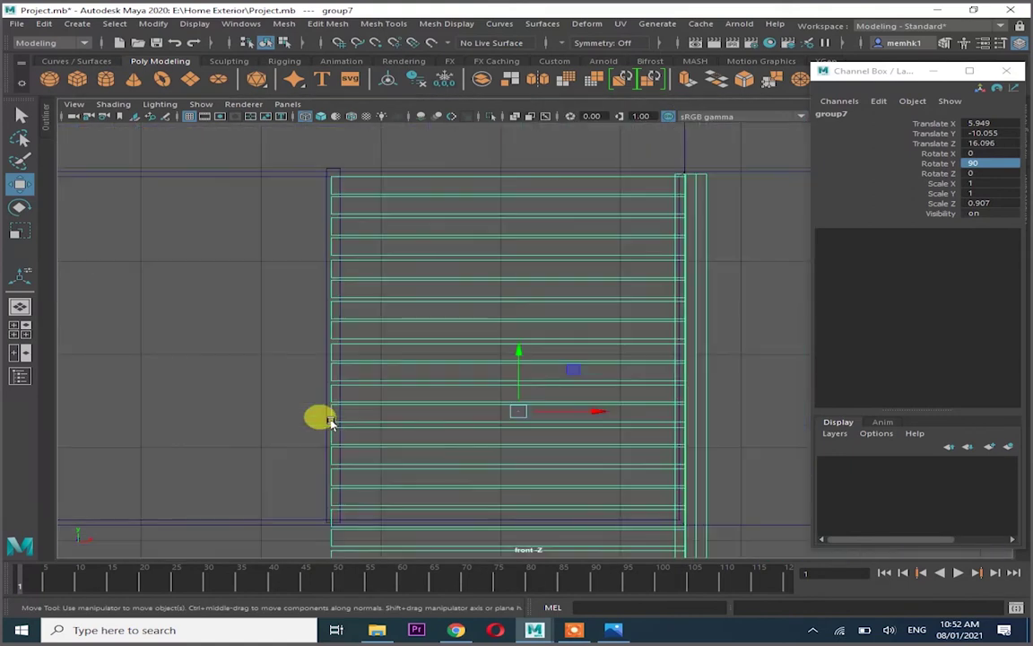
key(space)
mouse_move(477, 445)
alt+mouse_down()
mouse_move(615, 362)
mouse_move(627, 323)
mouse_move(487, 294)
mouse_move(293, 299)
mouse_move(380, 307)
mouse_move(496, 455)
alt+mouse_up()
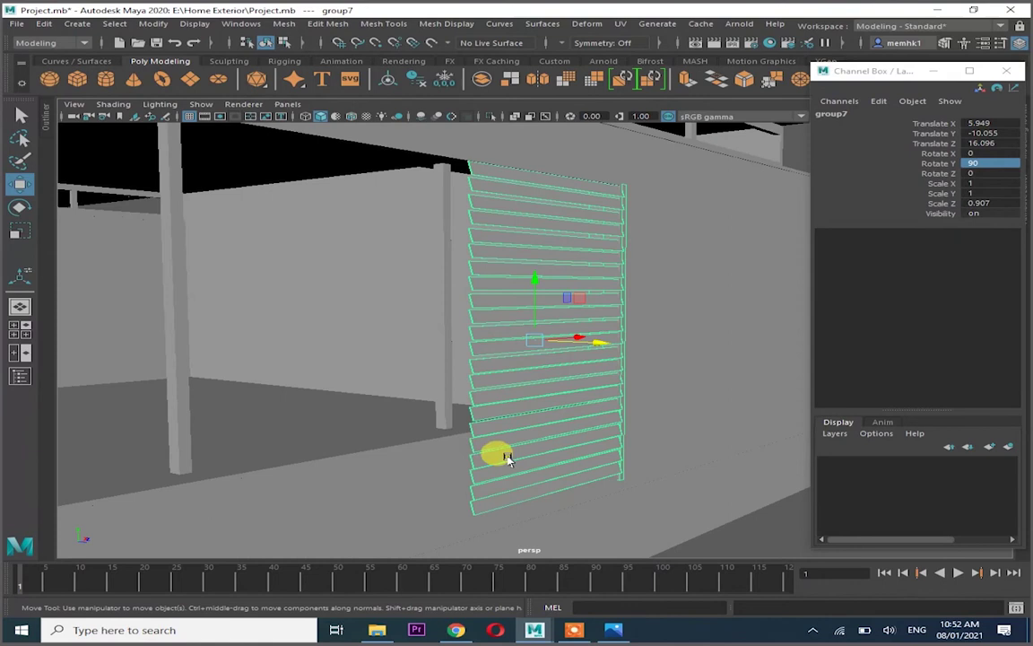
Nudge an individual louver piece slightly along Z and X beside the vertical post
click(480, 469)
click(614, 429)
mouse_move(614, 429)
alt+mouse_down()
mouse_move(449, 403)
mouse_move(314, 339)
mouse_move(508, 324)
mouse_move(113, 307)
mouse_move(477, 251)
mouse_move(433, 291)
mouse_move(588, 320)
mouse_move(722, 286)
mouse_move(401, 287)
mouse_move(471, 330)
alt+mouse_up()
click(477, 251)
mouse_move(471, 330)
mouse_down()
mouse_move(484, 334)
mouse_move(272, 339)
mouse_move(270, 307)
mouse_move(377, 198)
mouse_up()
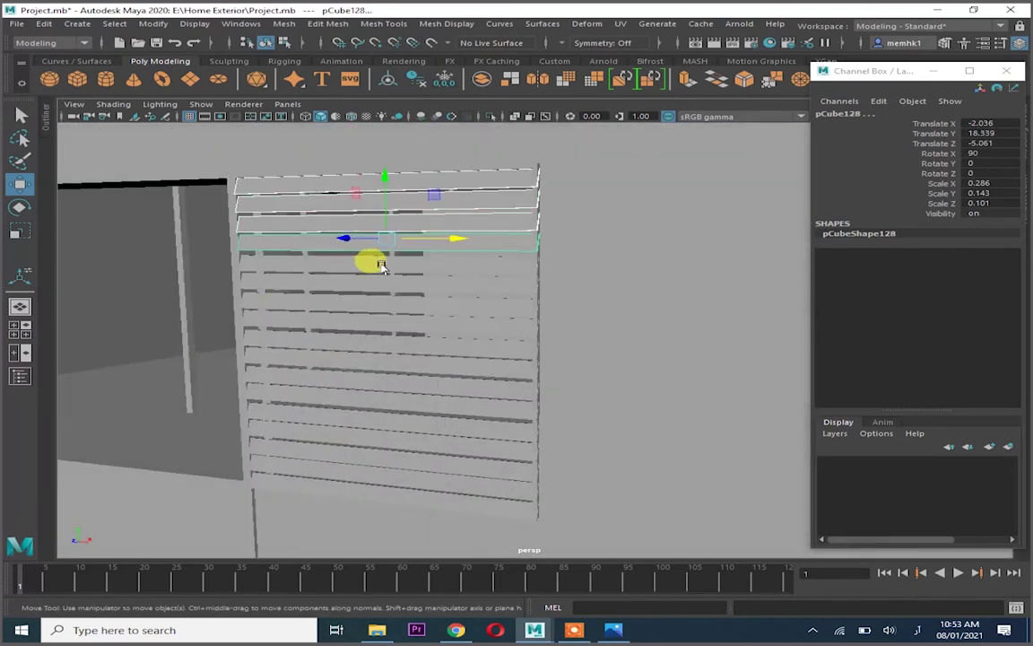
drag(352, 504, 394, 448)
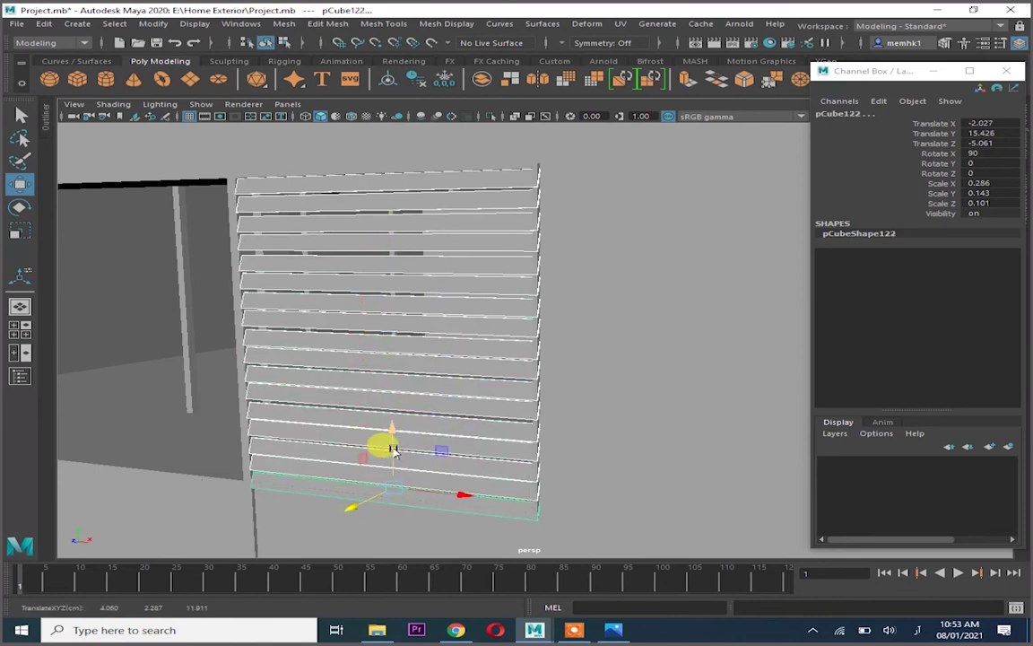
alt+drag(491, 421, 431, 526)
scroll(454, 374, up, 3)
scroll(429, 347, down, 5)
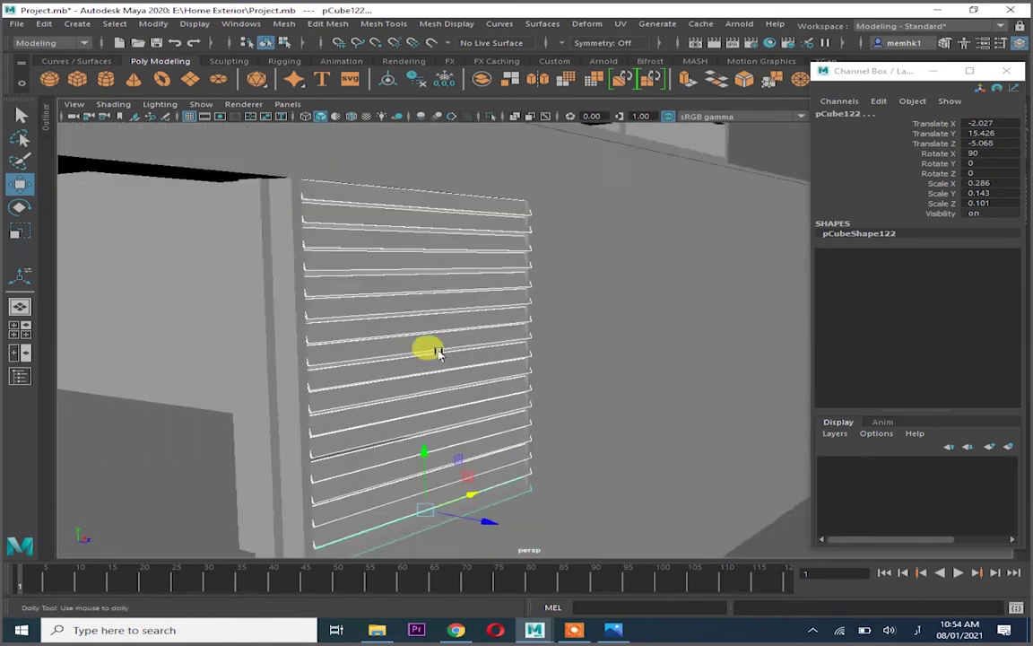
alt+drag(429, 346, 445, 455)
Adjust the pillar's vertices beside the louvered panel, then reselect a louver piece
right_drag(430, 310, 508, 282)
key(F8)
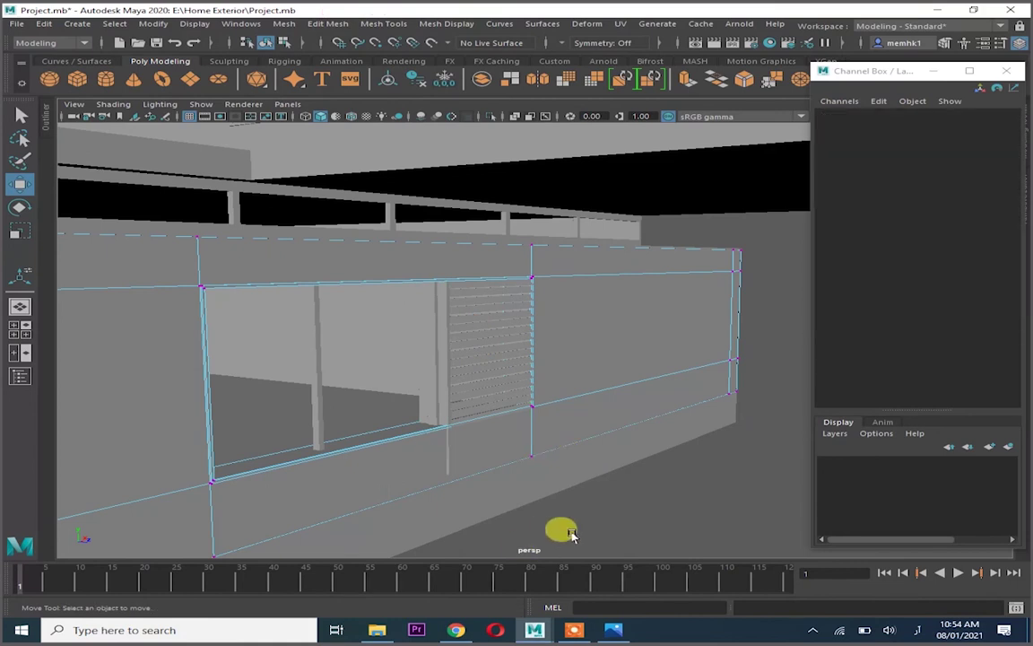
key(F8)
right_drag(438, 303, 376, 315)
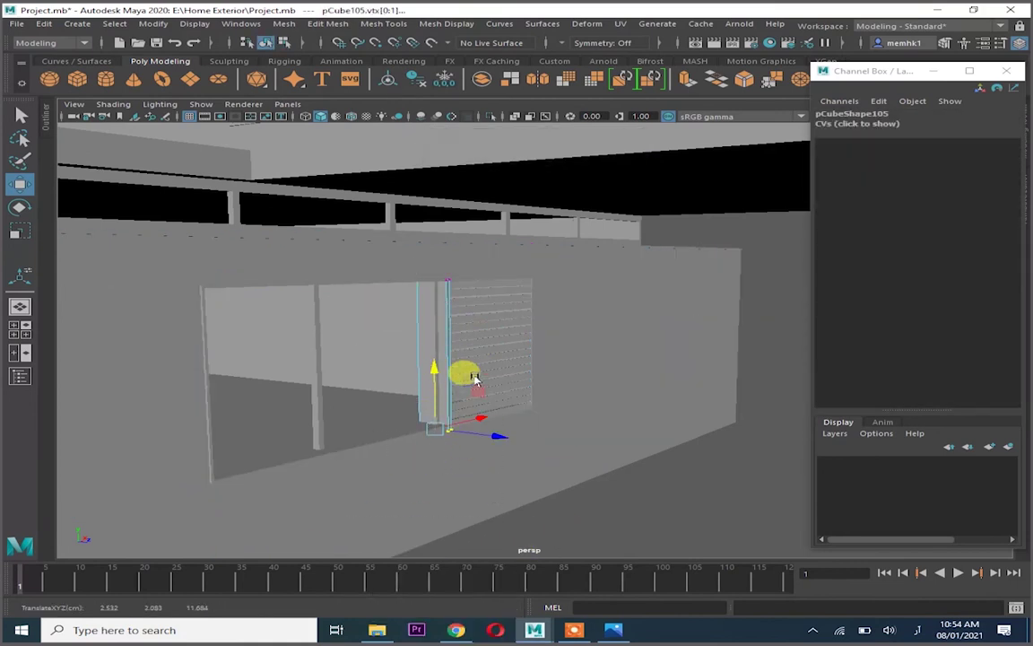
scroll(475, 379, up, 4)
mouse_move(327, 334)
alt+mouse_down()
mouse_move(392, 392)
mouse_move(530, 380)
alt+mouse_up()
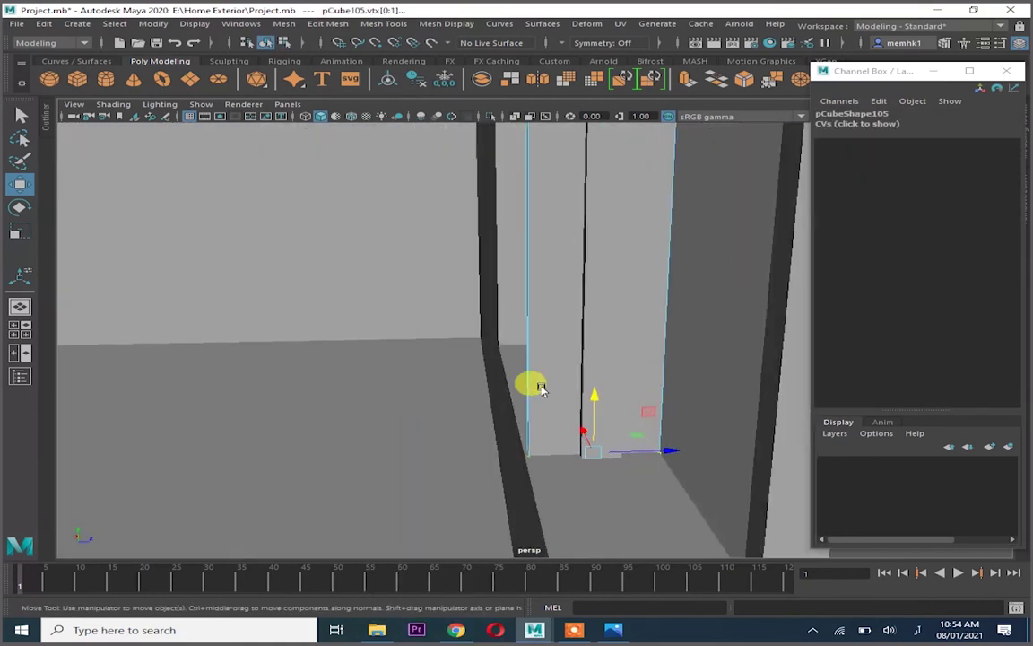
key(F8)
mouse_move(653, 230)
alt+mouse_down()
mouse_move(574, 285)
mouse_move(477, 281)
mouse_move(530, 279)
alt+mouse_up()
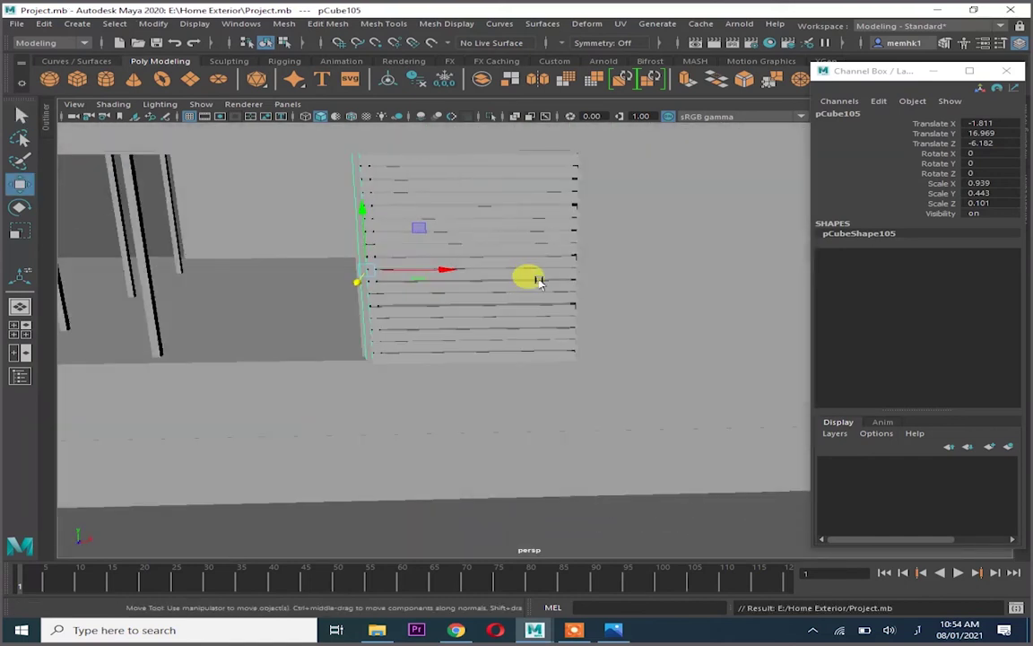
scroll(530, 279, down, 5)
alt+drag(576, 431, 574, 376)
scroll(572, 377, up, 3)
mouse_move(514, 339)
alt+mouse_down()
mouse_move(452, 385)
mouse_move(435, 372)
alt+mouse_up()
click(448, 384)
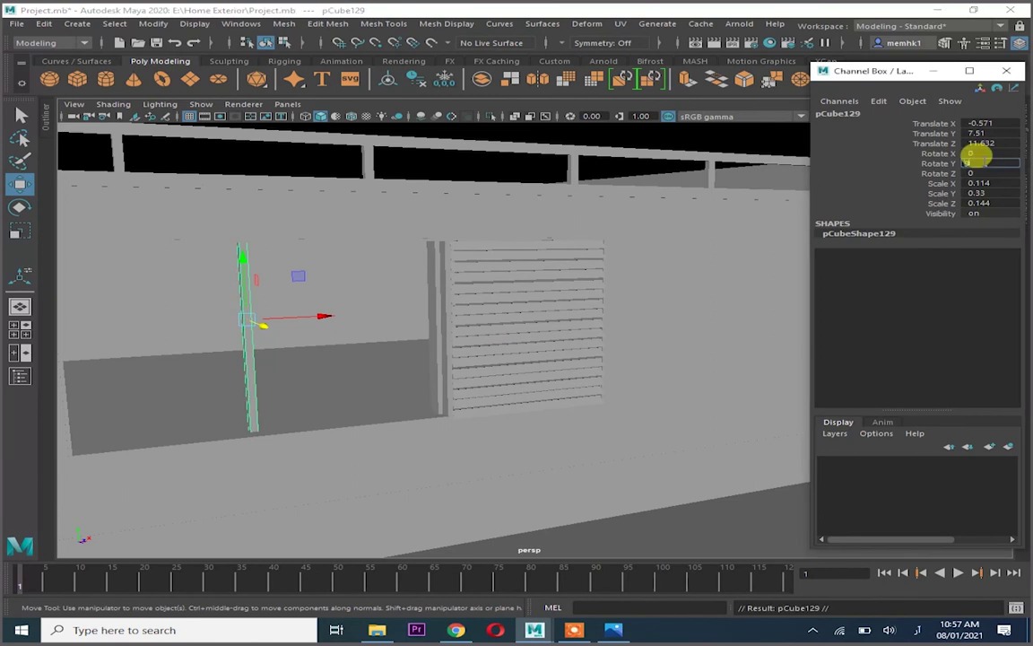
Position the horizontal frame bar along the opening's bottom and top edges, and check the middle mullion
drag(252, 367, 253, 373)
mouse_move(253, 373)
alt+mouse_down()
mouse_move(415, 358)
mouse_move(307, 409)
alt+mouse_up()
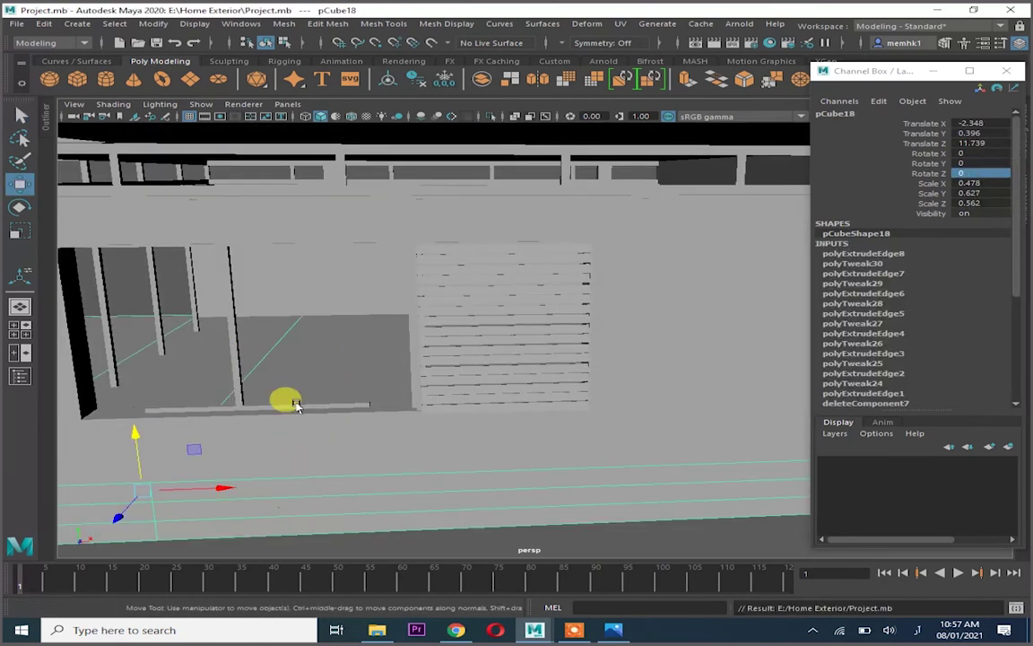
click(188, 400)
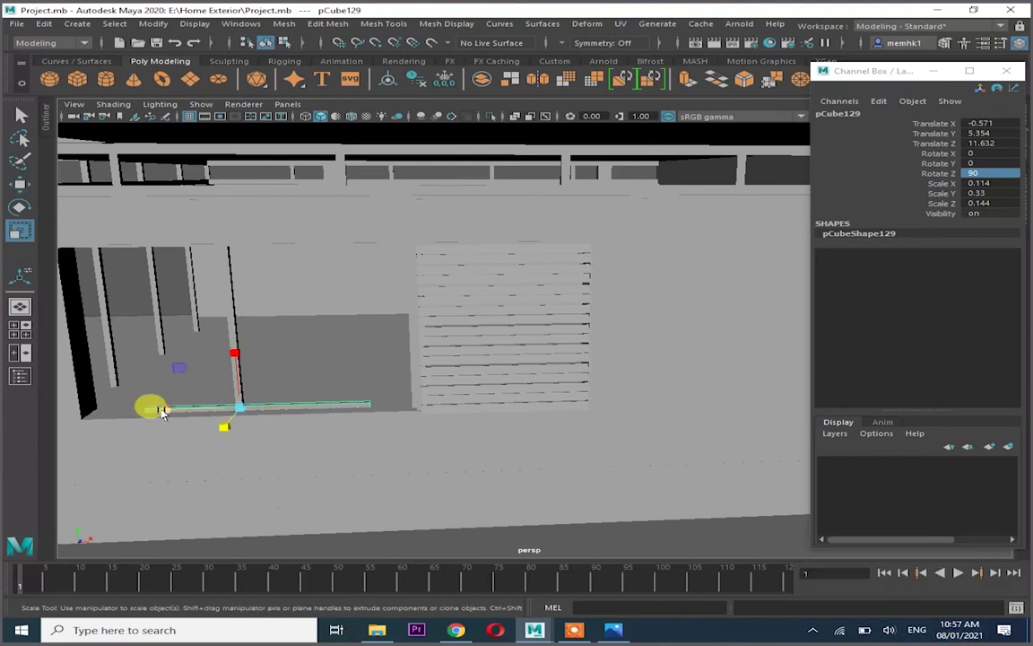
mouse_move(135, 409)
alt+mouse_down()
mouse_move(299, 383)
mouse_move(352, 422)
alt+mouse_up()
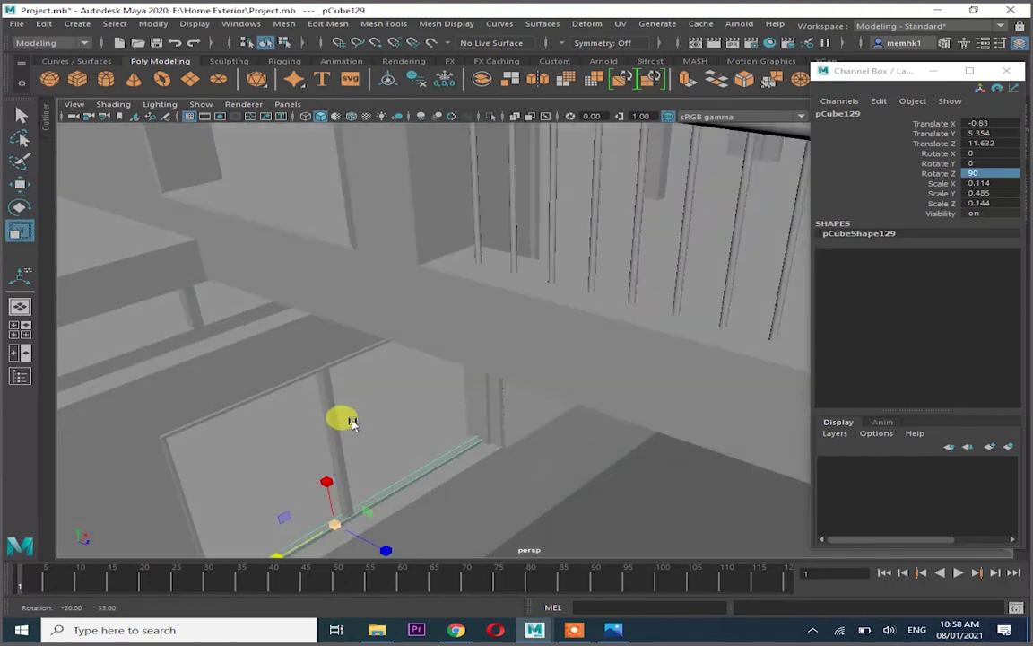
mouse_move(421, 461)
alt+mouse_down()
mouse_move(380, 439)
mouse_move(473, 185)
mouse_move(461, 342)
mouse_move(789, 380)
alt+mouse_up()
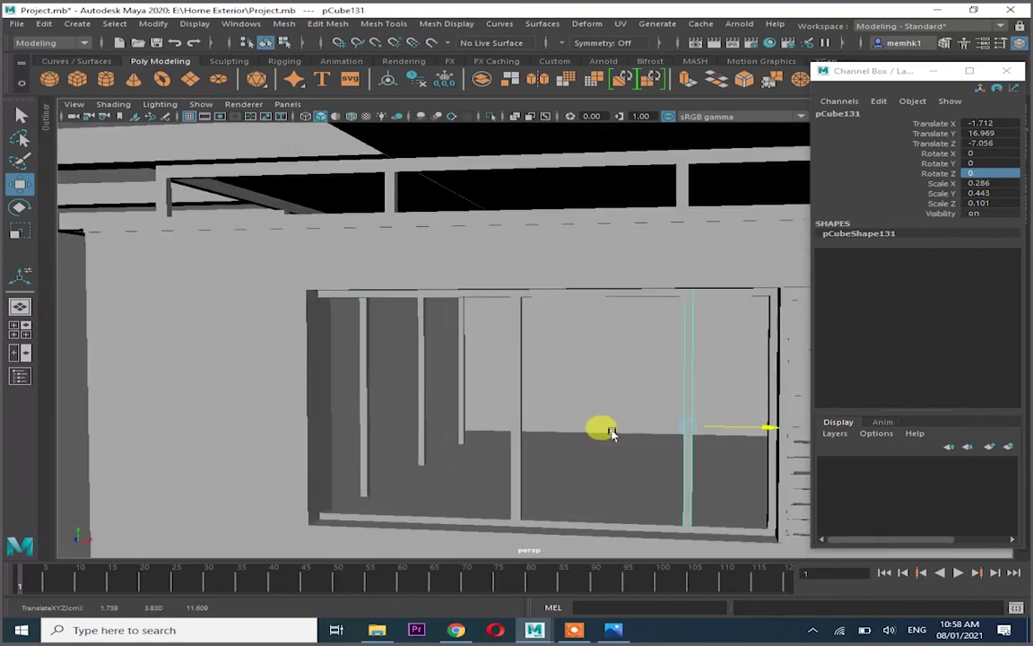
mouse_move(343, 422)
alt+mouse_down()
mouse_move(576, 294)
mouse_move(652, 288)
mouse_move(638, 302)
mouse_move(652, 307)
mouse_move(594, 455)
mouse_move(601, 449)
mouse_move(420, 335)
mouse_move(331, 309)
mouse_move(588, 312)
mouse_move(606, 293)
mouse_move(657, 332)
mouse_move(727, 358)
alt+mouse_up()
click(576, 309)
click(594, 454)
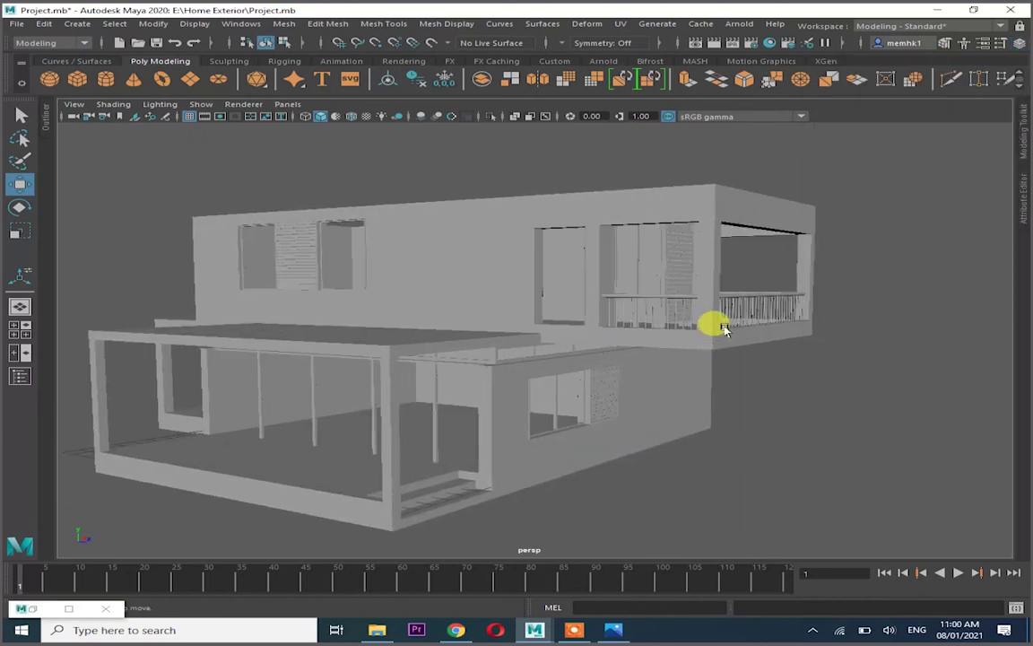
Select and frame the vertical frame bars beside the upper-floor opening
mouse_move(274, 238)
alt+right_down()
mouse_move(346, 314)
mouse_move(403, 302)
mouse_move(395, 299)
mouse_move(412, 306)
alt+right_up()
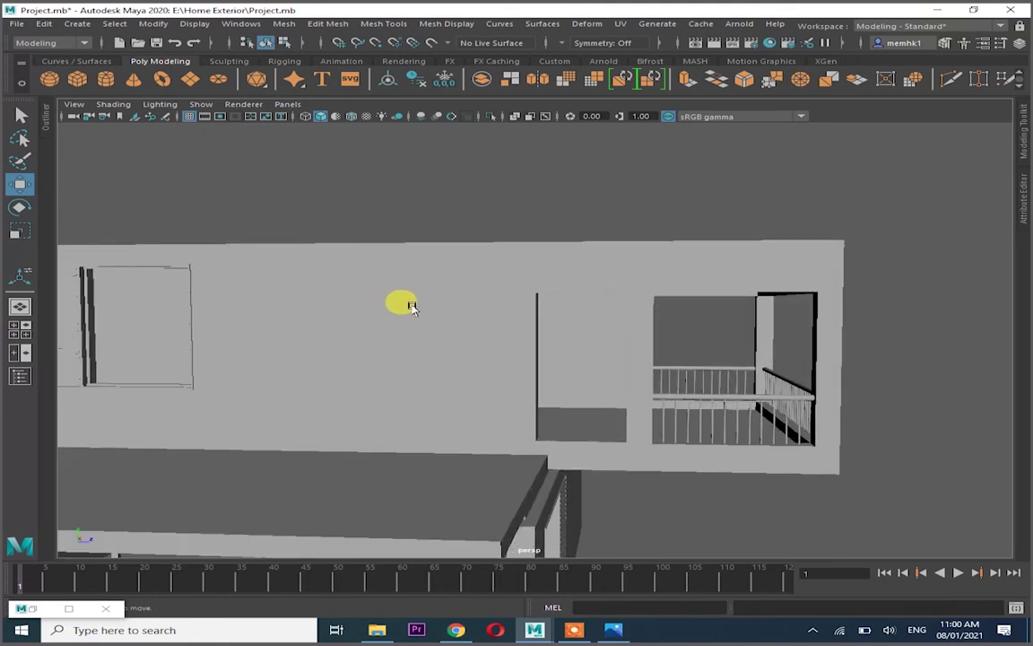
click(124, 307)
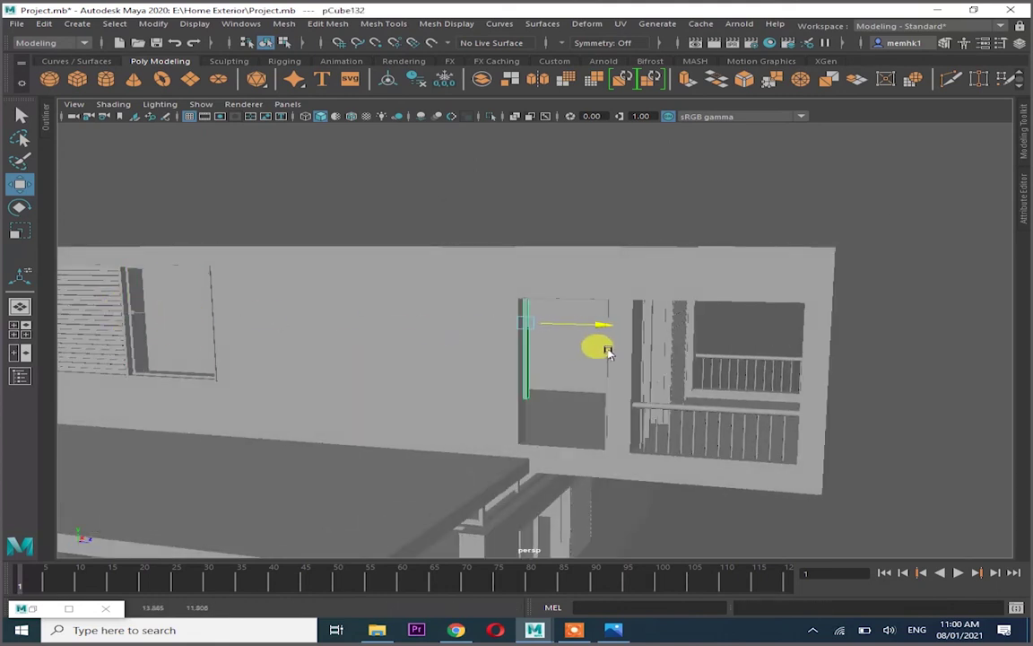
key(w)
key(f)
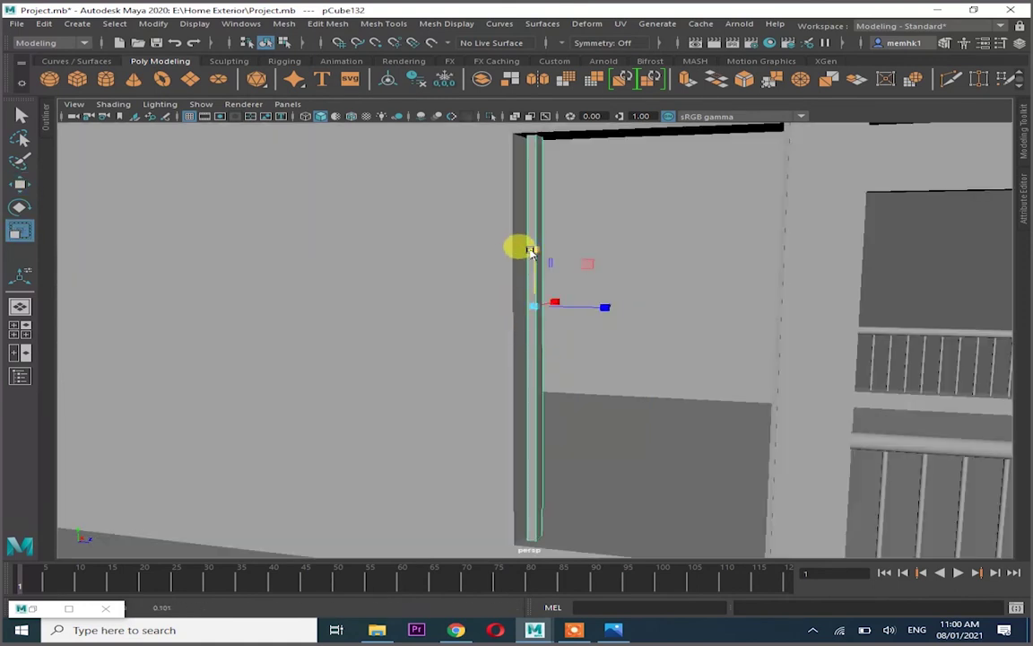
mouse_move(532, 246)
alt+right_down()
mouse_move(599, 299)
mouse_move(521, 286)
mouse_move(227, 296)
alt+right_up()
click(631, 328)
key(f)
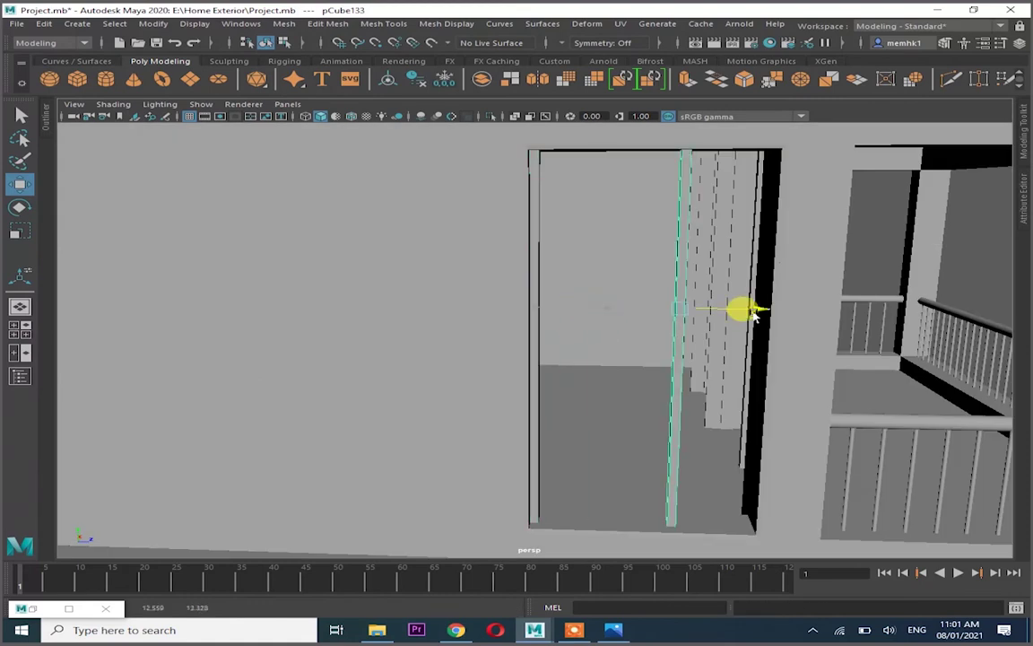
alt+drag(799, 280, 763, 296)
Rotate the frame bar 180 degrees on Y in the Channel Box
key(ctrl+a)
click(977, 162)
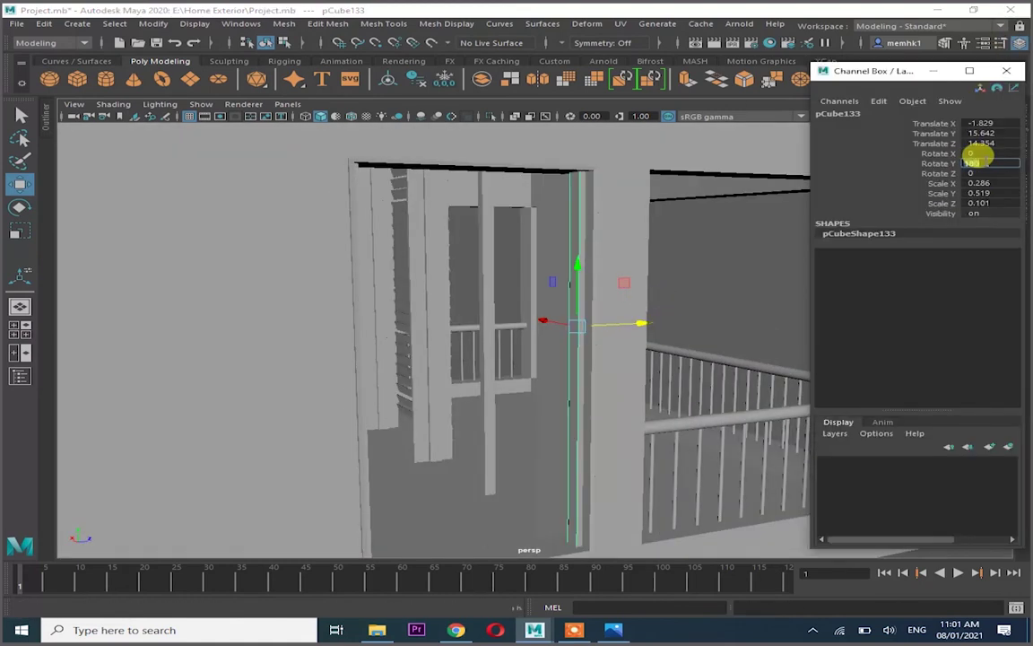
key(Return)
click(581, 269)
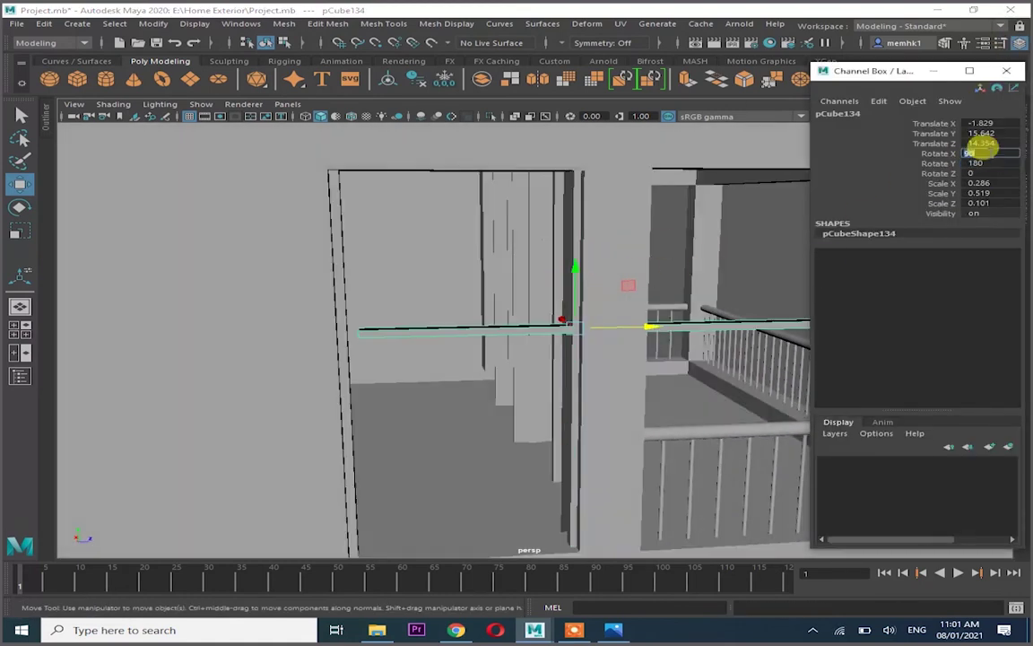
click(575, 630)
mouse_move(517, 339)
alt+mouse_down()
mouse_move(438, 175)
mouse_move(549, 333)
alt+mouse_up()
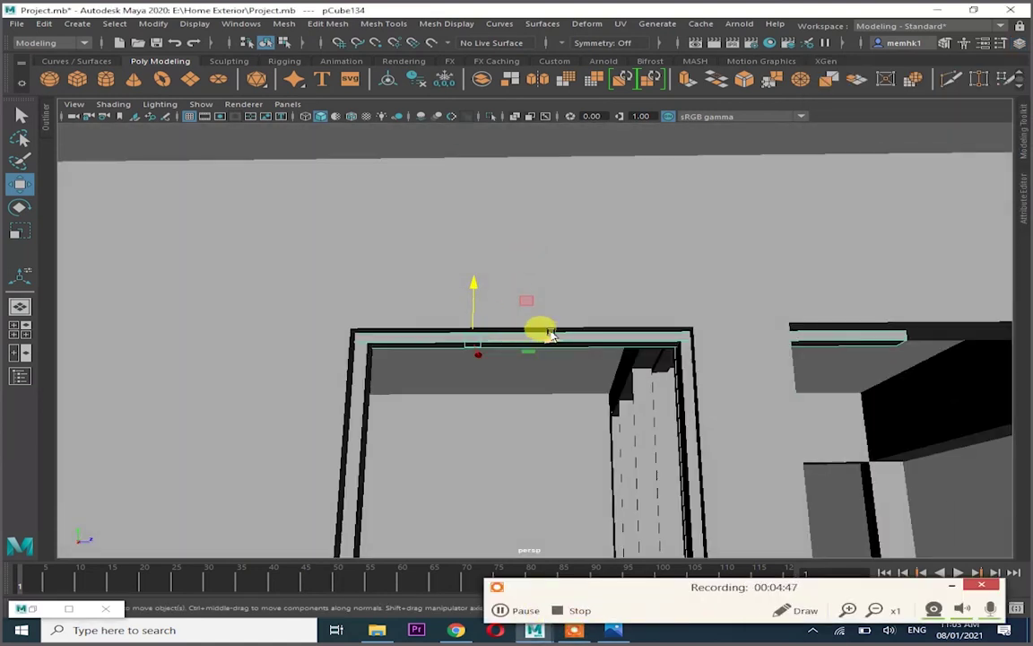
key(w)
mouse_move(405, 339)
alt+mouse_down()
mouse_move(585, 360)
mouse_move(834, 325)
mouse_move(618, 383)
mouse_move(649, 348)
mouse_move(618, 300)
mouse_move(437, 363)
mouse_move(600, 223)
mouse_move(610, 272)
mouse_move(683, 318)
mouse_move(673, 297)
alt+mouse_up()
Bridge the rooftop slab's open border edges into a face with Edit Mesh > Bridge
click(437, 363)
right_drag(673, 297, 651, 288)
click(329, 24)
click(369, 85)
mouse_move(431, 296)
alt+mouse_down()
mouse_move(491, 335)
mouse_move(906, 283)
alt+mouse_up()
Move the rooftop slab over the house's left edge in the front view
key(F8)
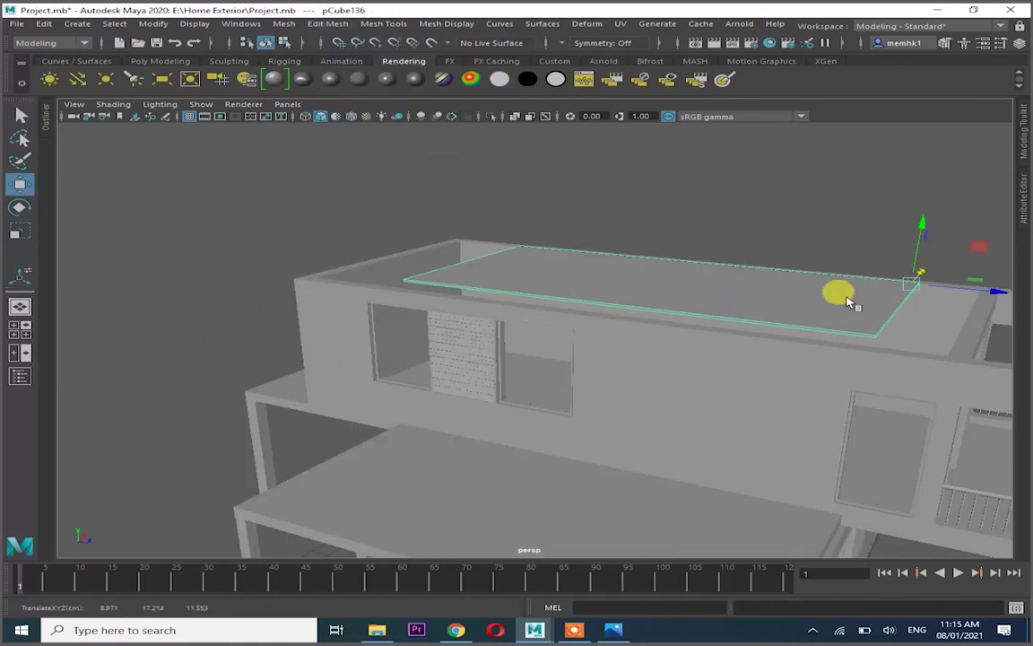
key(space)
key(f)
key(space)
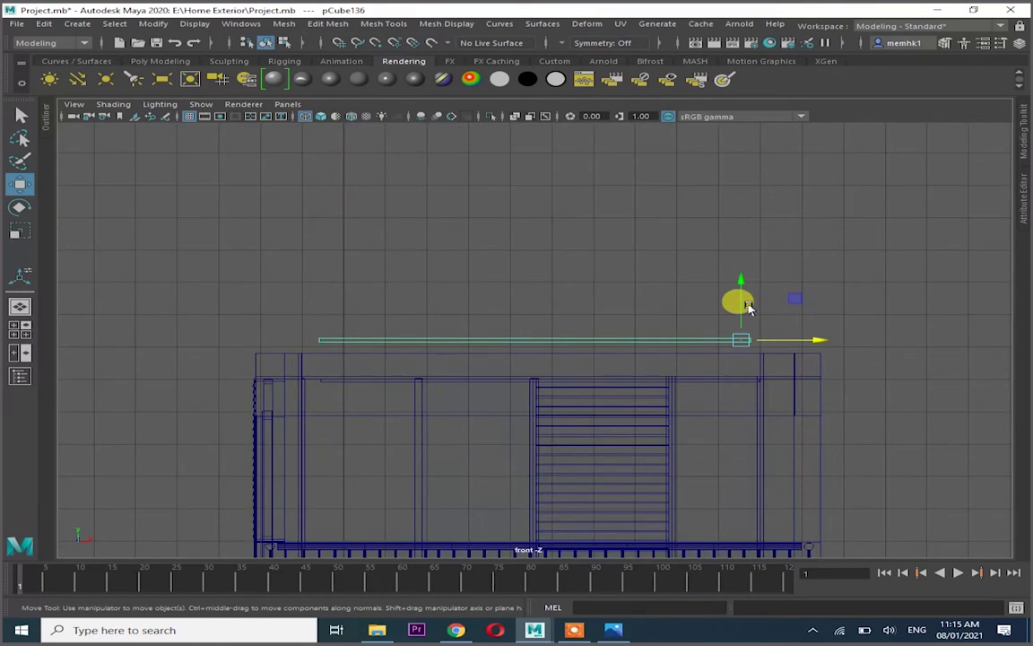
scroll(357, 283, up, 3)
scroll(531, 252, up, 3)
scroll(619, 269, down, 2)
alt+drag(682, 287, 733, 310)
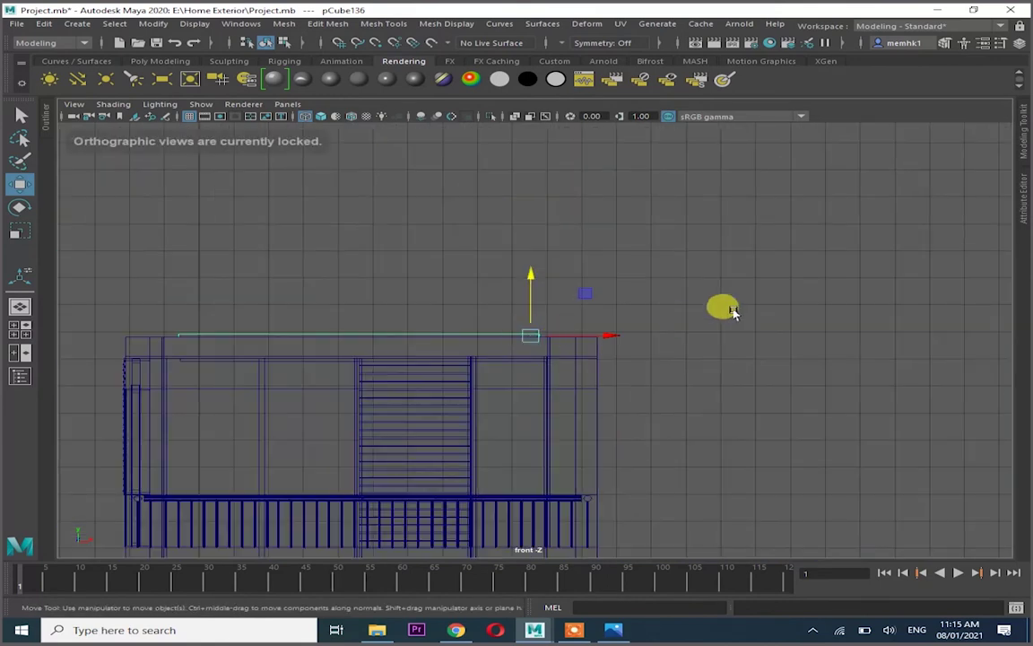
Select the slab's left-end vertices in vertex mode and stretch them to match the building outline
right_click(491, 339)
click(416, 299)
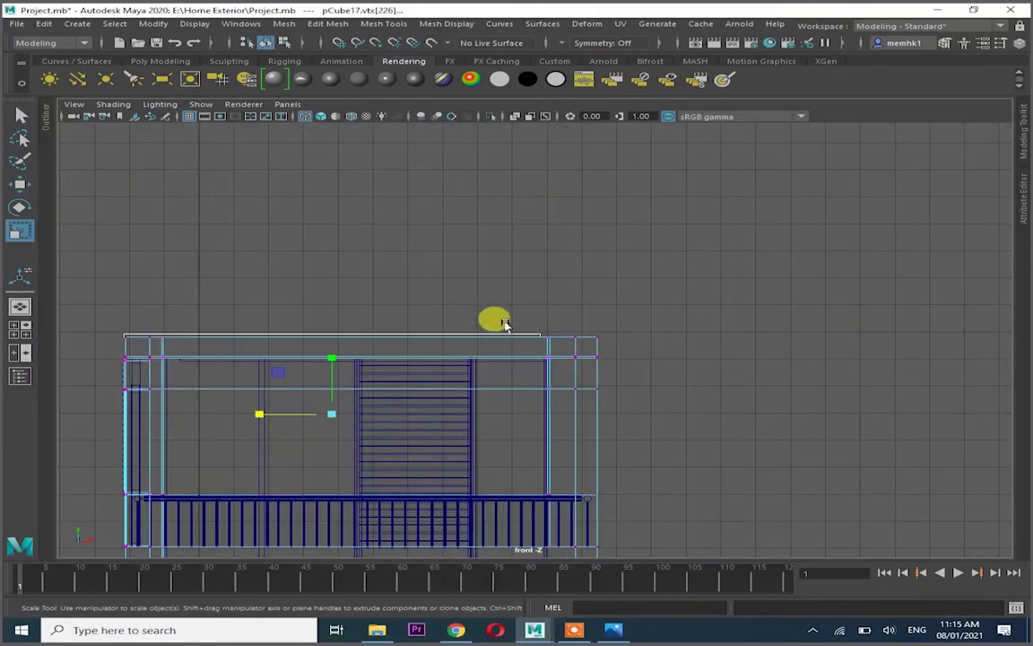
scroll(617, 343, up, 5)
scroll(691, 346, down, 3)
scroll(143, 351, up, 3)
key(space)
key(space)
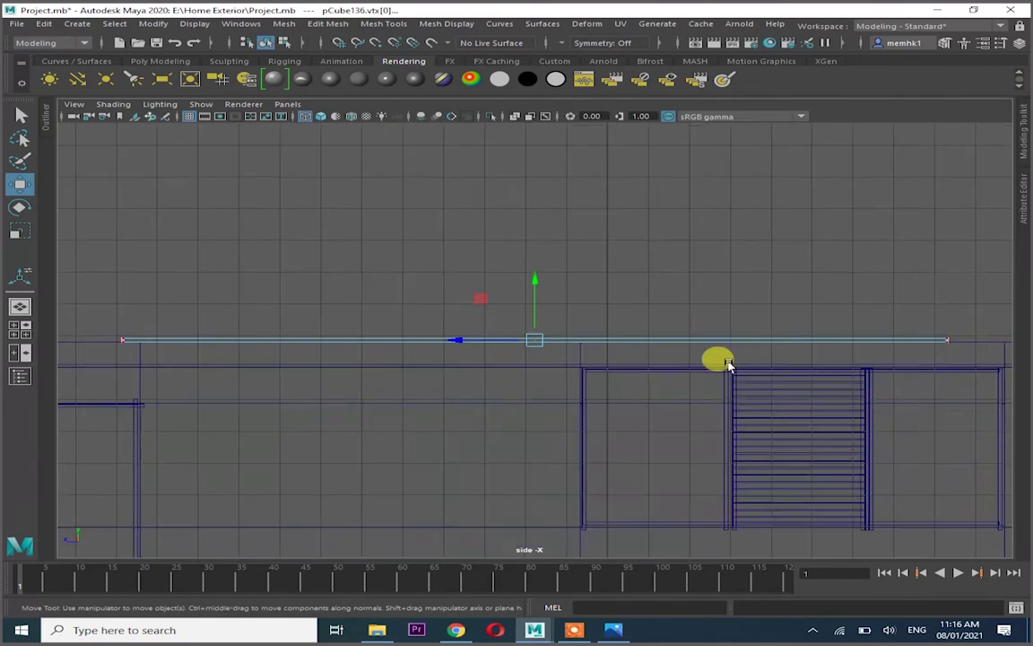
scroll(728, 363, down, 3)
scroll(801, 347, up, 5)
scroll(530, 347, down, 5)
drag(180, 300, 85, 362)
scroll(62, 330, up, 4)
scroll(424, 337, up, 2)
scroll(641, 341, down, 3)
scroll(549, 320, up, 3)
scroll(728, 173, up, 1)
key(space)
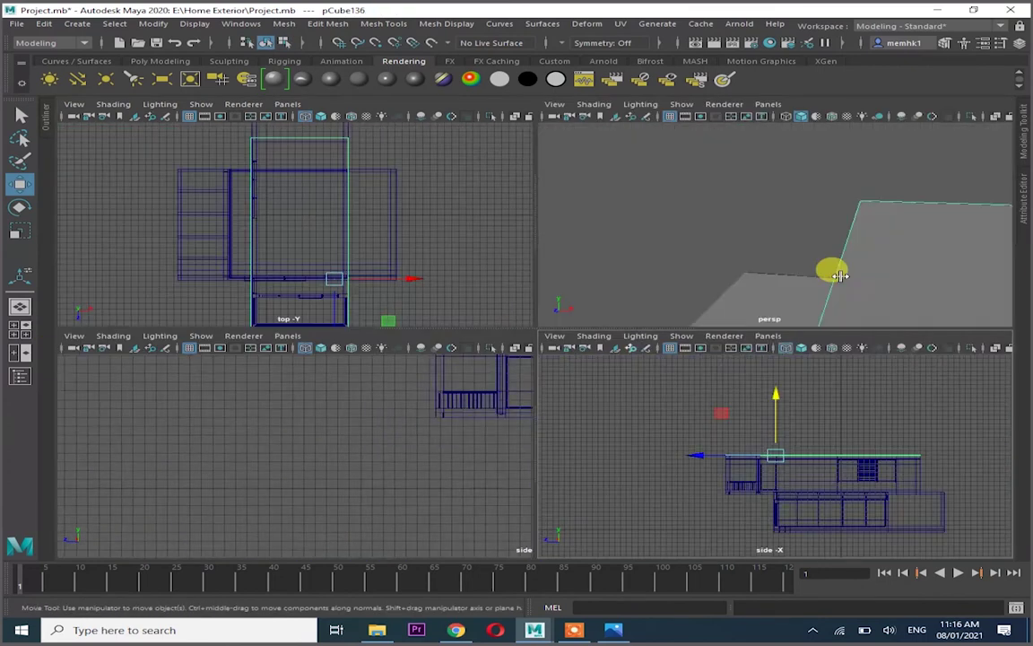
key(space)
mouse_move(657, 226)
alt+mouse_down()
mouse_move(783, 286)
mouse_move(835, 290)
mouse_move(615, 320)
mouse_move(724, 310)
mouse_move(725, 296)
alt+mouse_up()
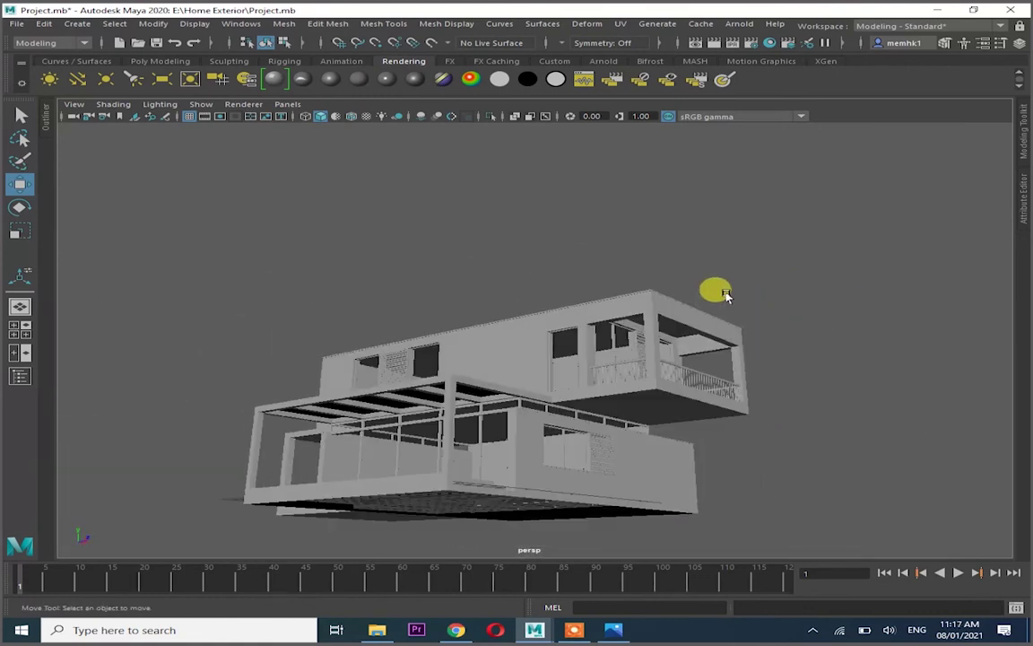
Select the rooftop slab in the top view and insert an edge loop across it
key(space)
click(300, 239)
key(space)
scroll(560, 342, up, 2)
scroll(560, 342, up, 2)
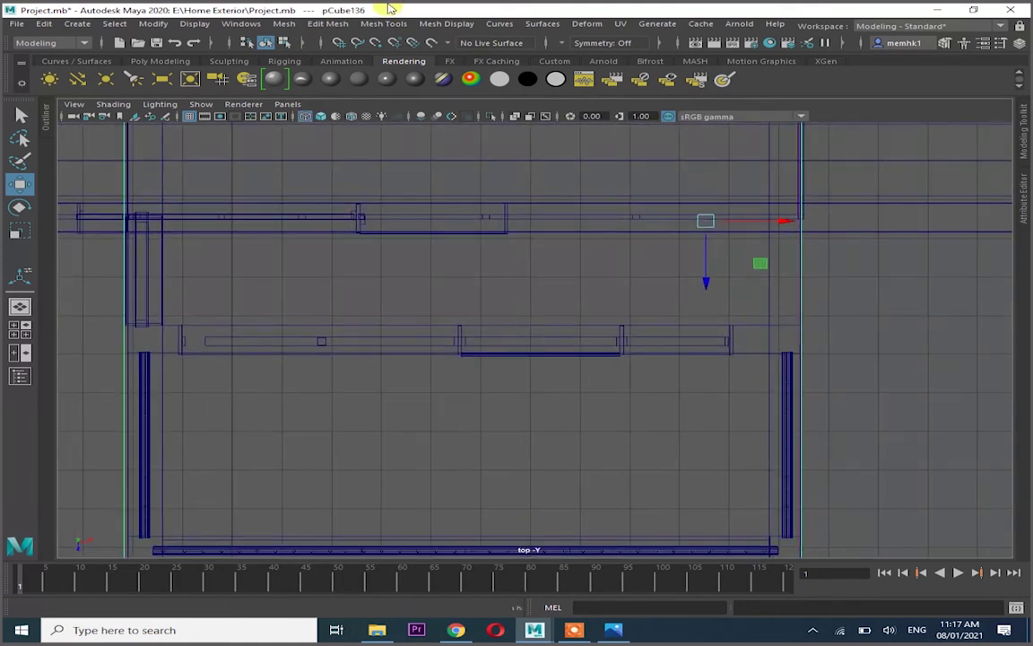
click(384, 23)
click(399, 101)
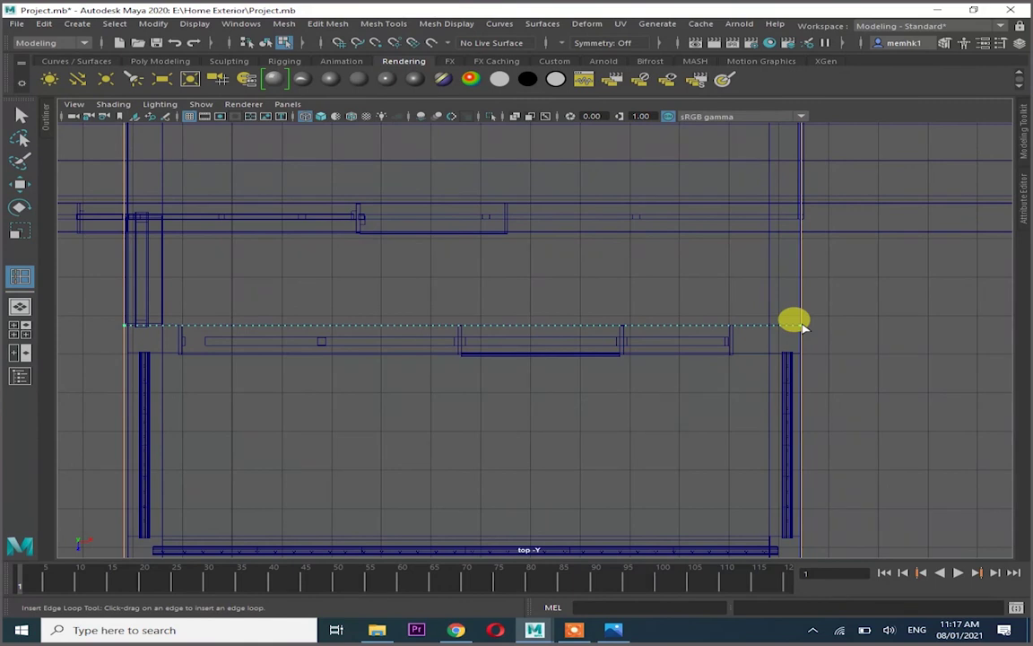
key(space)
mouse_move(803, 219)
alt+mouse_down()
mouse_move(757, 224)
mouse_move(695, 315)
alt+mouse_up()
key(space)
key(F8)
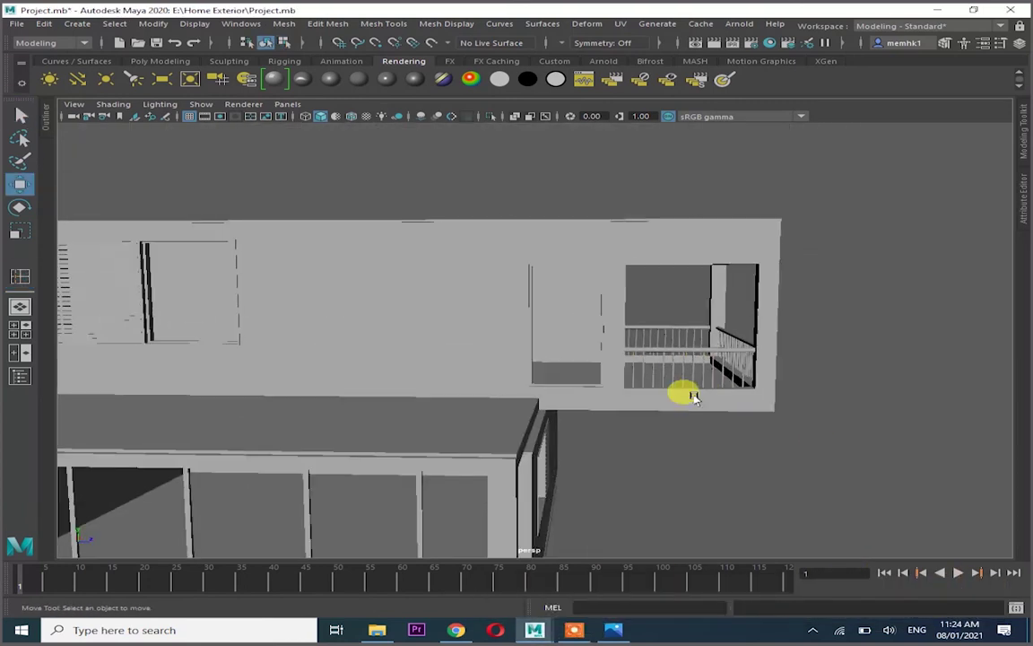
Select the balcony railing group and move it down to the lower terrace level
alt+drag(758, 409, 682, 408)
click(733, 420)
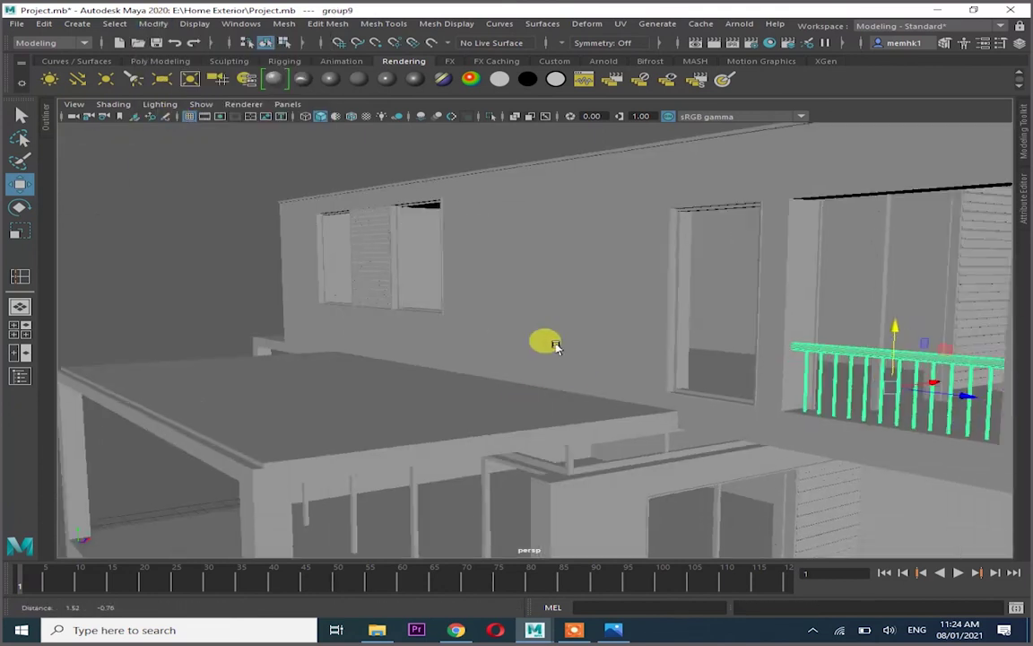
mouse_move(546, 341)
alt+mouse_down()
mouse_move(703, 392)
mouse_move(461, 318)
mouse_move(358, 324)
mouse_move(537, 456)
mouse_move(363, 469)
mouse_move(454, 464)
mouse_move(509, 401)
alt+mouse_up()
key(f)
key(space)
key(space)
key(space)
scroll(392, 261, down, 3)
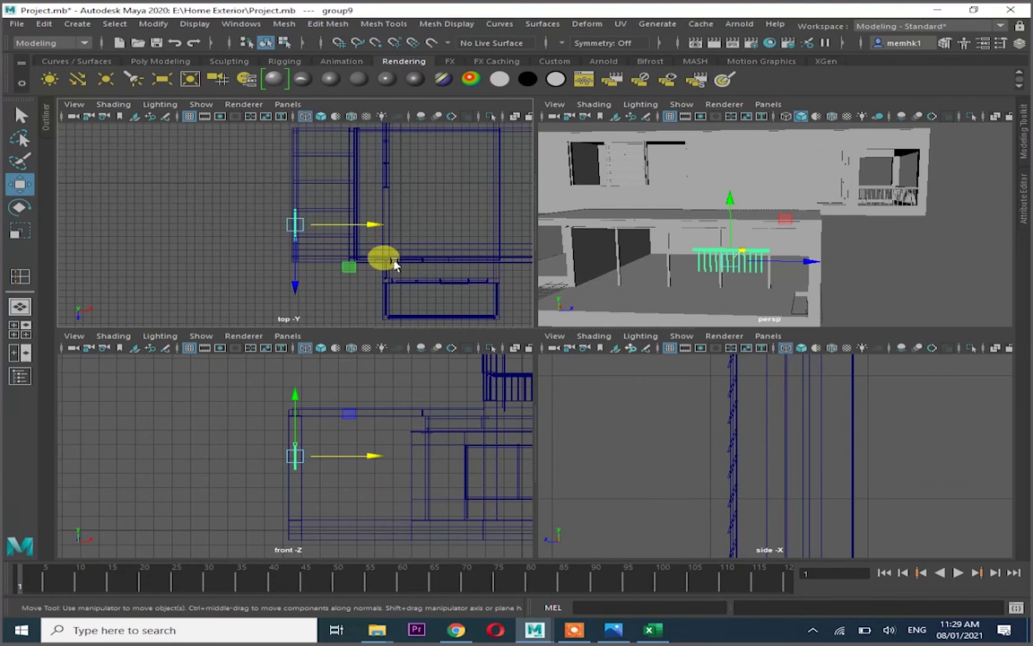
key(space)
key(space)
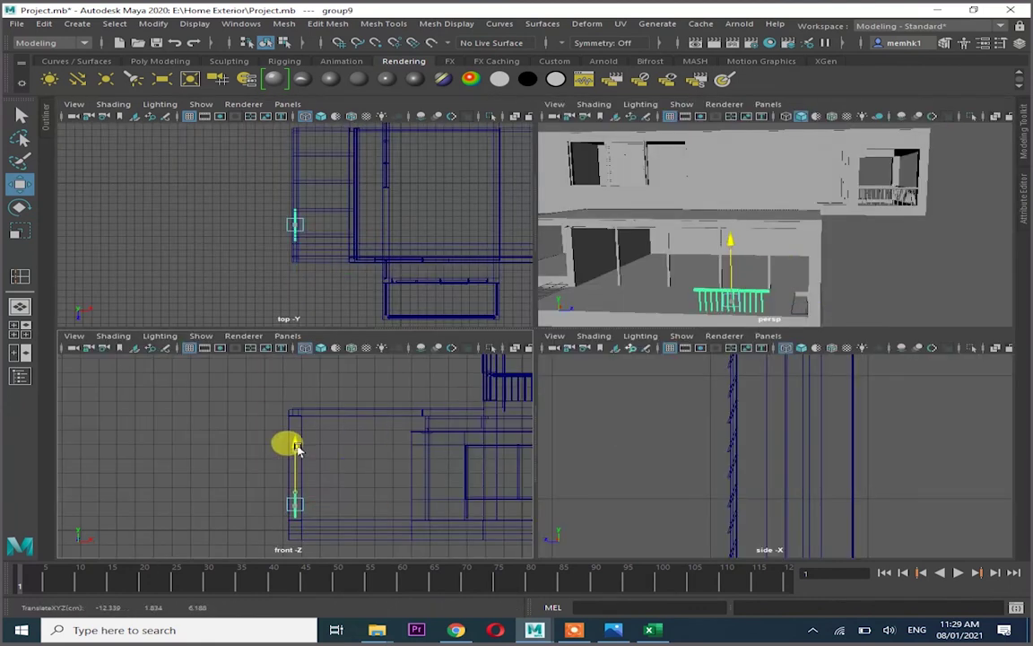
key(f)
Slide the railing left along the terrace in the front view
key(space)
key(f)
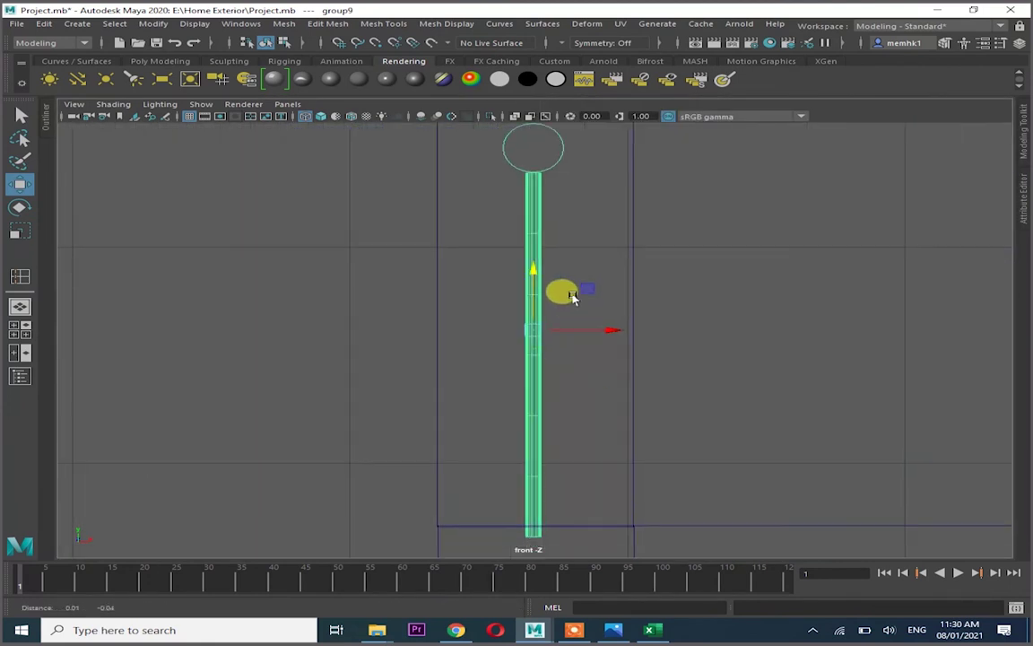
alt+middle_drag(572, 298, 532, 235)
key(space)
key(space)
scroll(675, 316, down, 3)
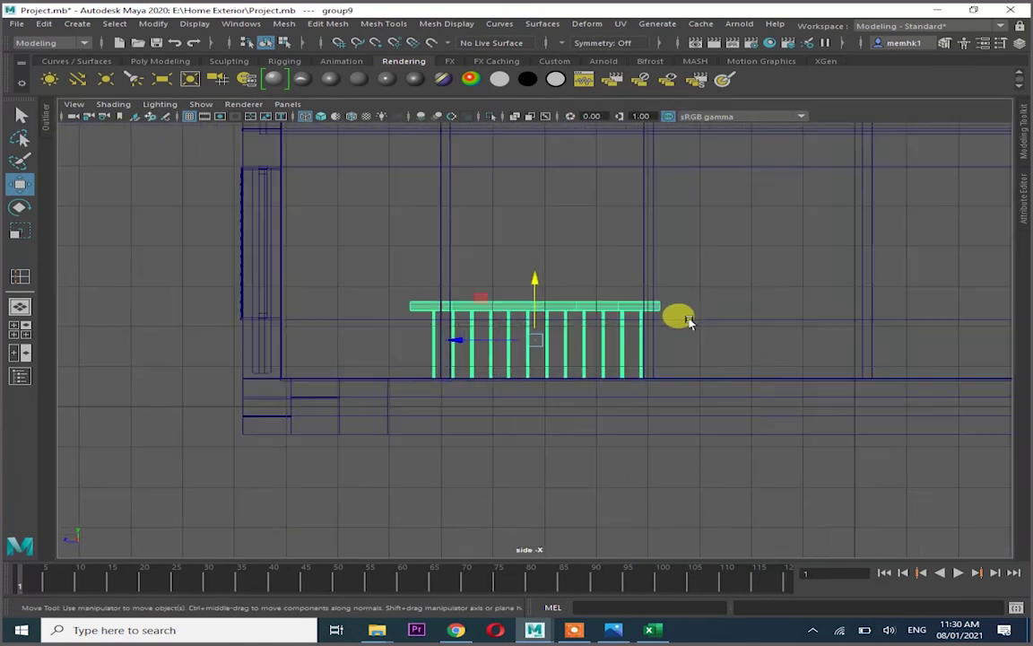
drag(464, 339, 375, 330)
key(space)
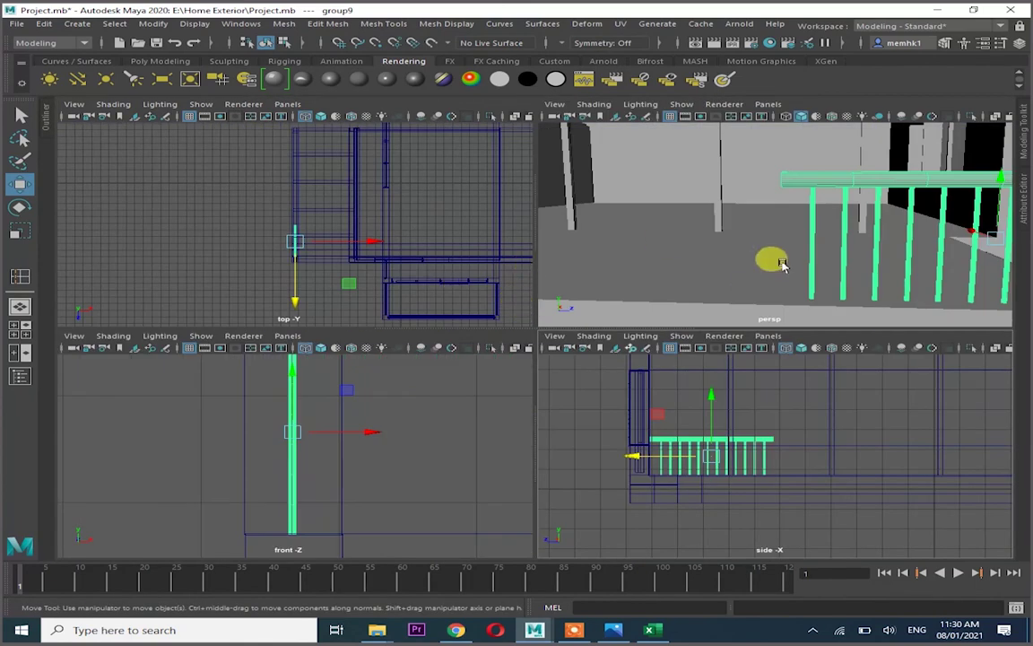
key(space)
Starting from the leftmost post, duplicate posts to extend the row along the terrace
click(531, 363)
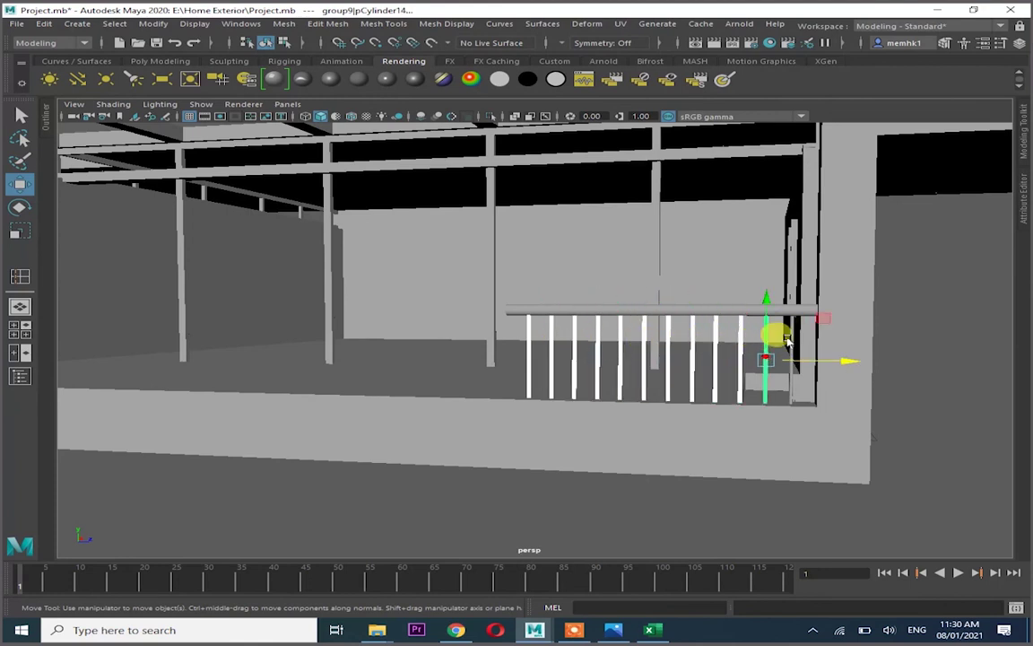
alt+drag(736, 359, 553, 358)
key(space)
key(space)
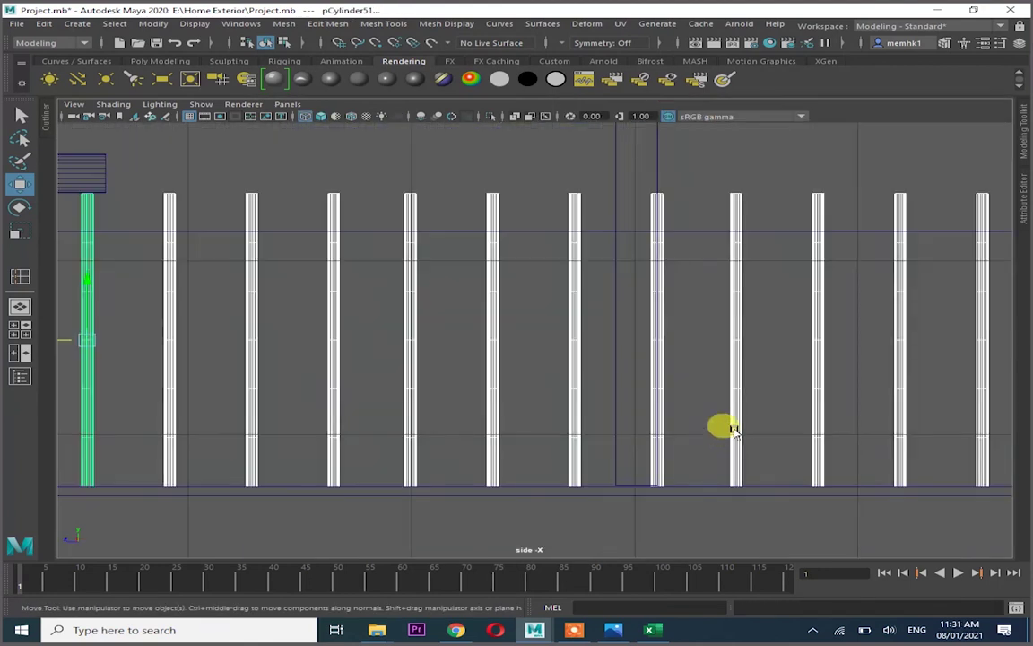
alt+middle_drag(722, 424, 260, 356)
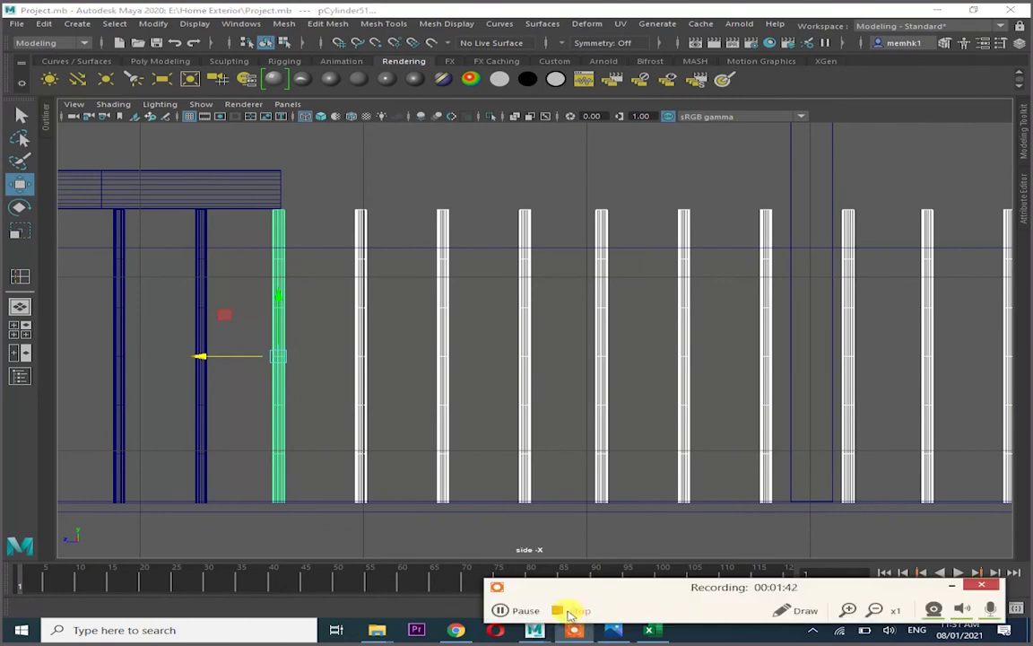
scroll(357, 350, down, 3)
mouse_move(357, 350)
alt+middle_down()
mouse_move(812, 315)
mouse_move(428, 377)
alt+middle_up()
scroll(429, 377, down, 2)
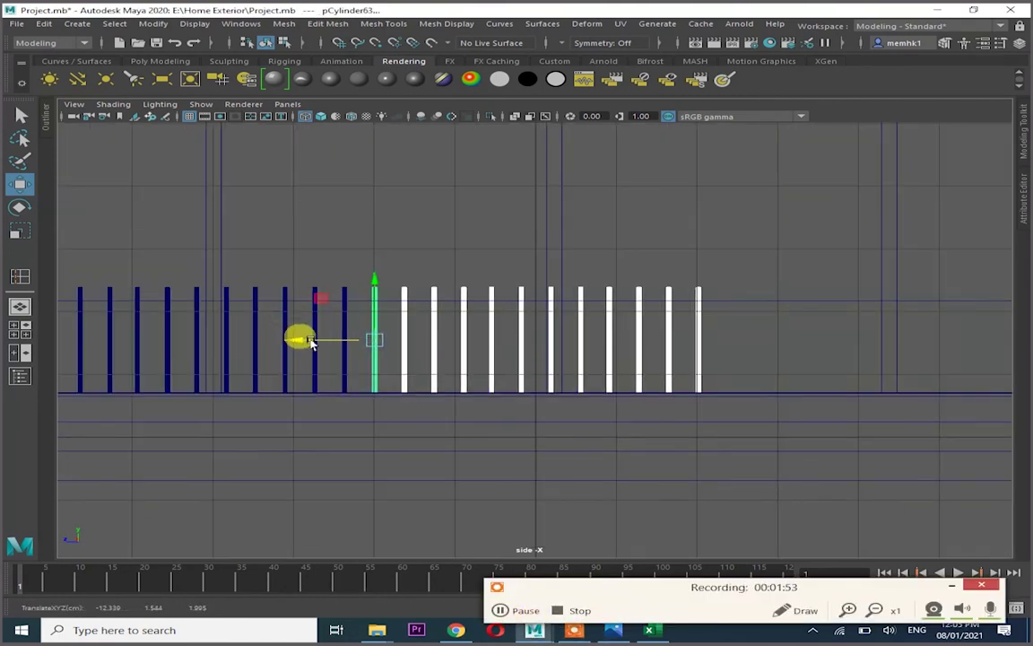
scroll(491, 348, up, 4)
scroll(630, 337, down, 4)
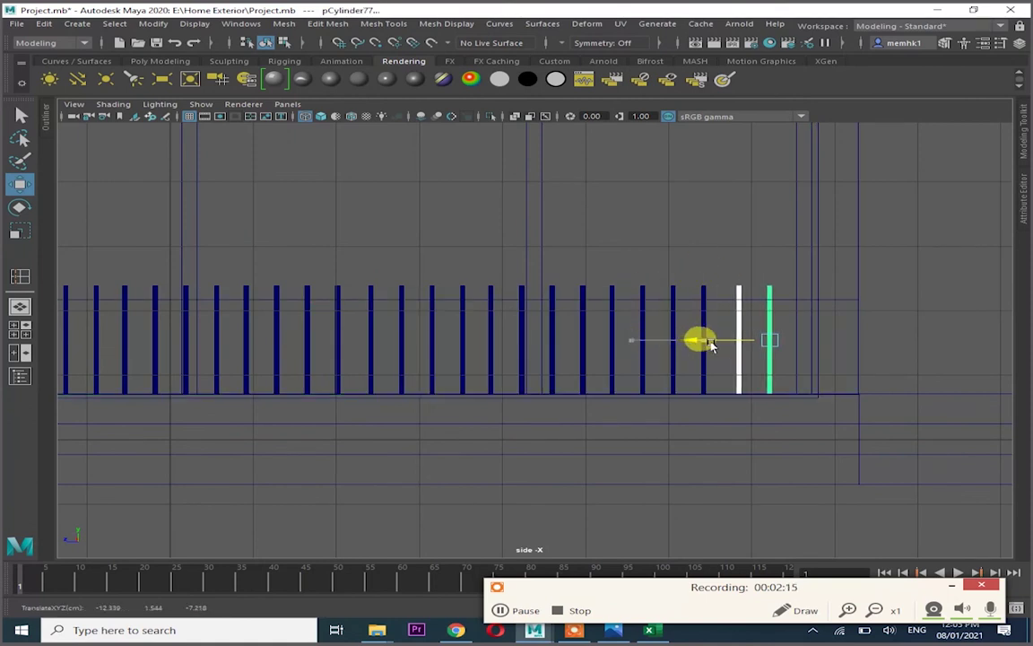
scroll(448, 336, down, 3)
scroll(201, 330, up, 4)
Select the top rail's end vertices to stretch it across all the posts
click(749, 339)
scroll(628, 359, down, 3)
right_drag(529, 302, 469, 305)
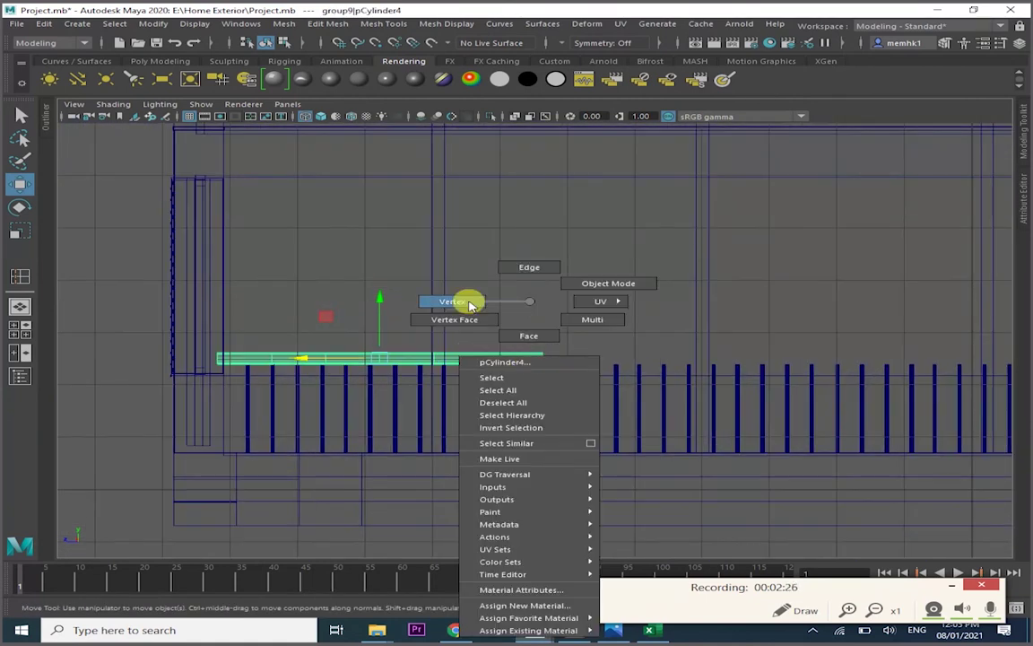
scroll(521, 332, up, 3)
scroll(879, 348, up, 3)
alt+middle_drag(879, 348, 518, 345)
scroll(518, 345, down, 3)
scroll(535, 361, down, 3)
Save the scene and return to whole-object selection in the perspective view
key(ctrl+s)
key(space)
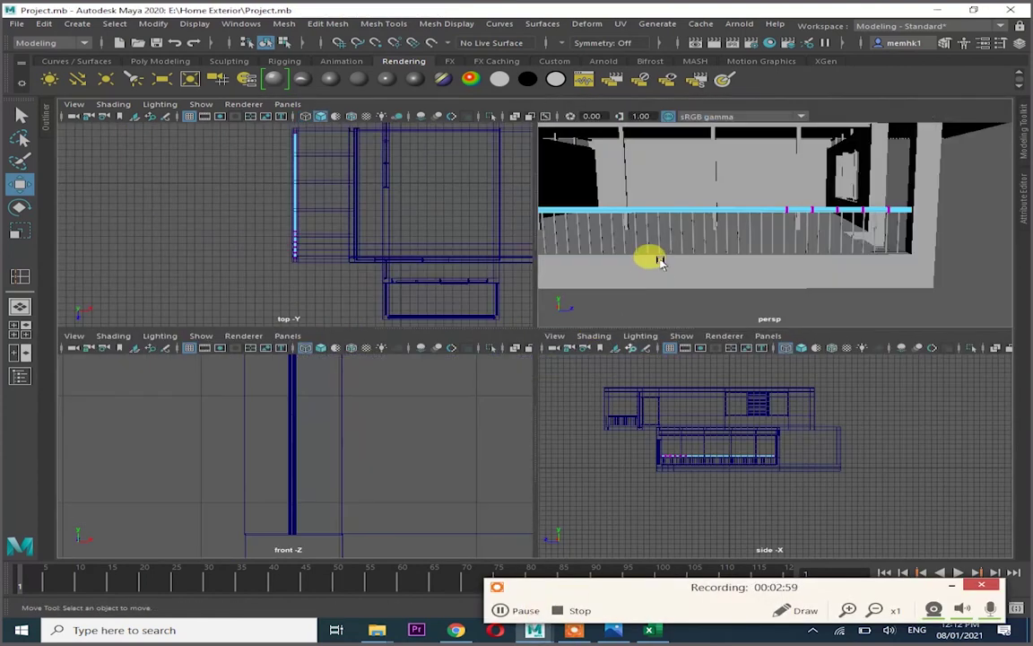
key(space)
key(F8)
scroll(703, 410, down, 3)
scroll(705, 409, down, 2)
Orbit the perspective view to see the whole house with both levels of railings
mouse_move(705, 408)
alt+mouse_down()
mouse_move(722, 380)
mouse_move(728, 330)
mouse_move(696, 351)
mouse_move(662, 290)
mouse_move(680, 330)
alt+mouse_up()
scroll(671, 321, up, 3)
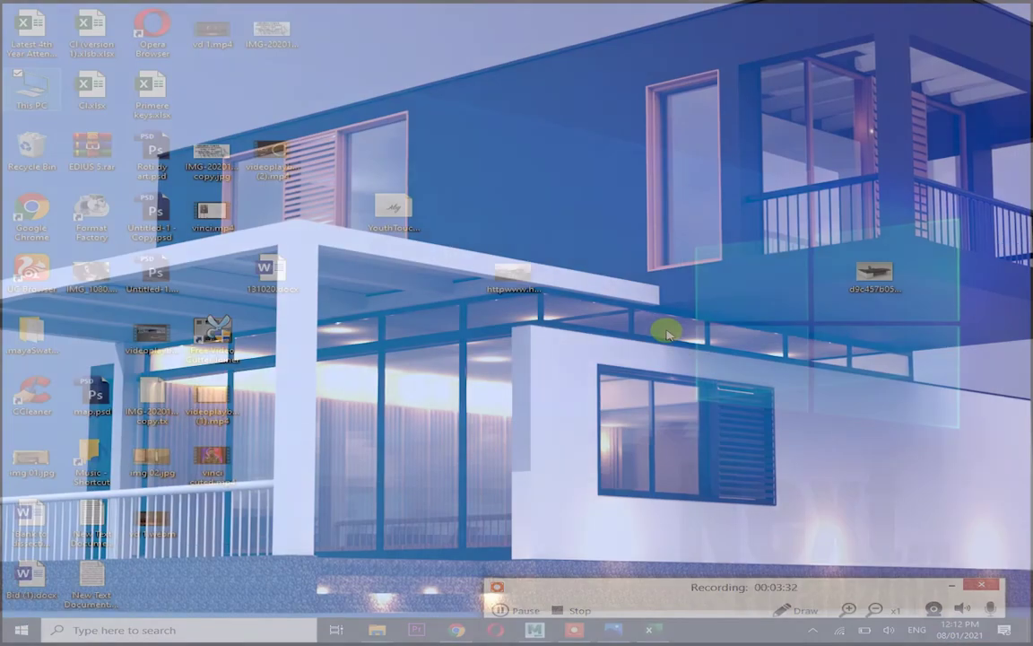